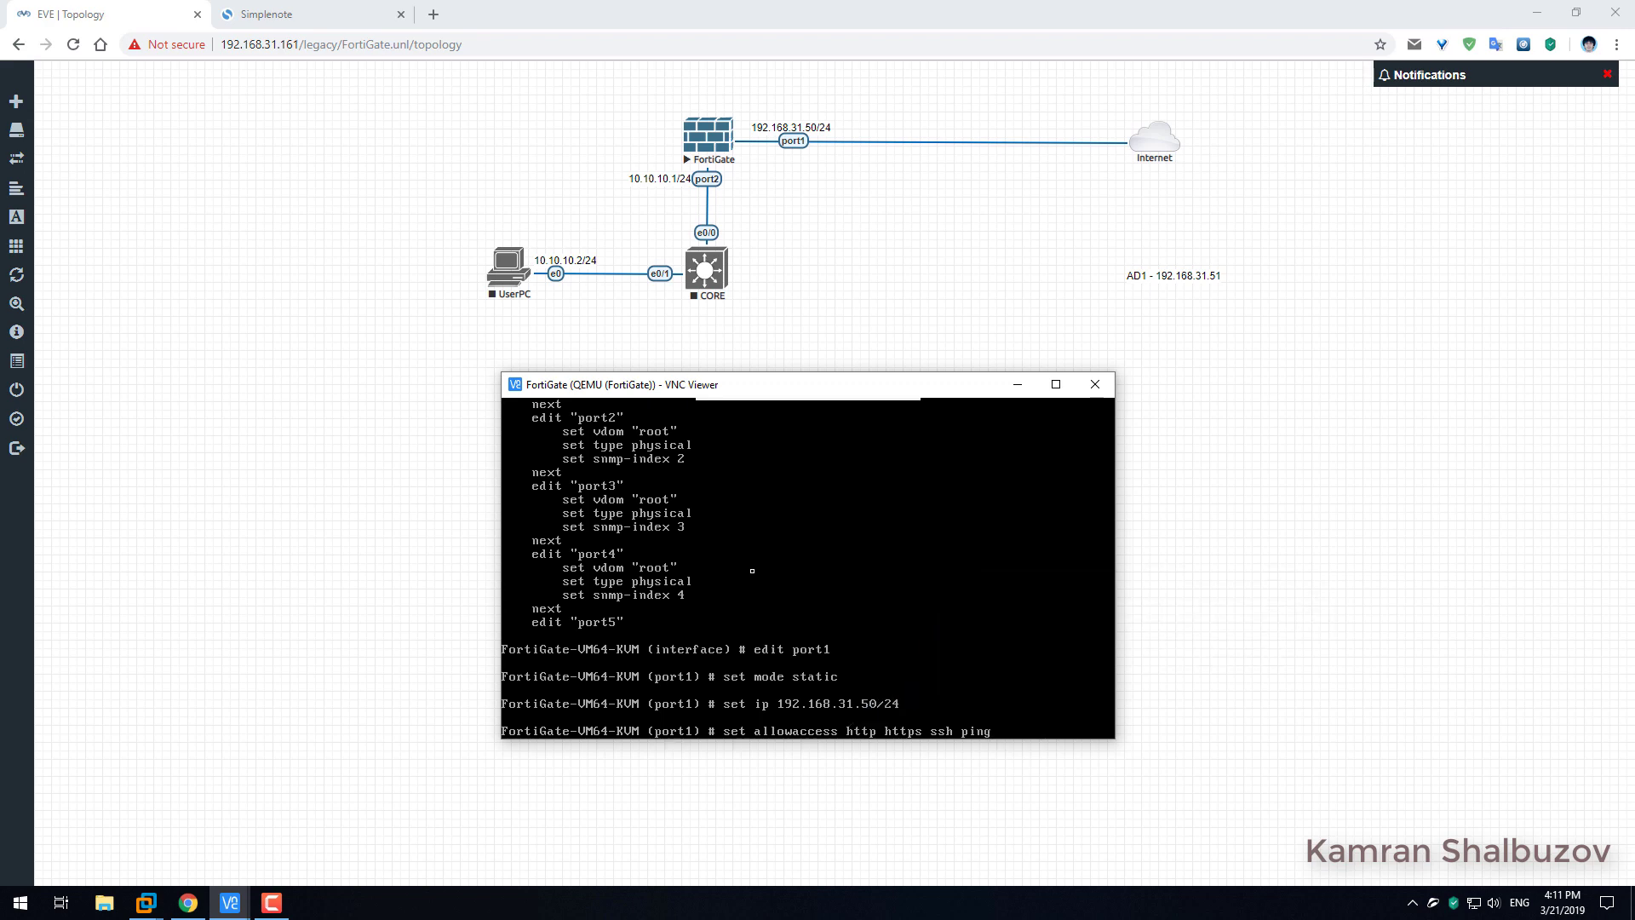
Allow HTTP, HTTPS, SSH and ping on port1, save it, and minimize the VNC Viewer console.
key("Return")
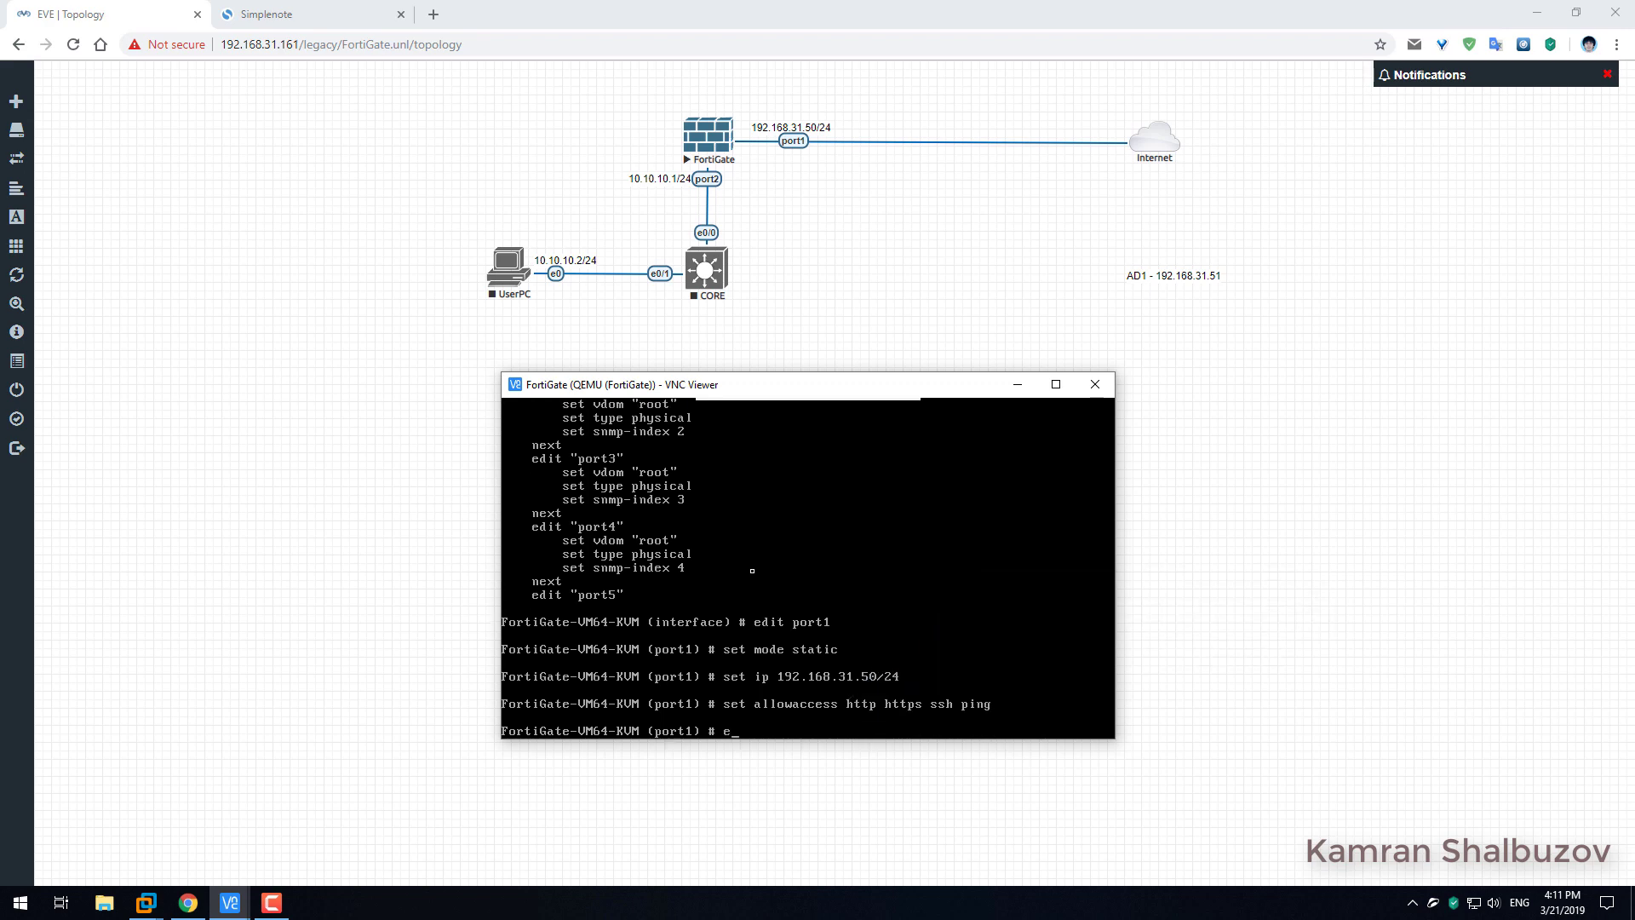
key("Return")
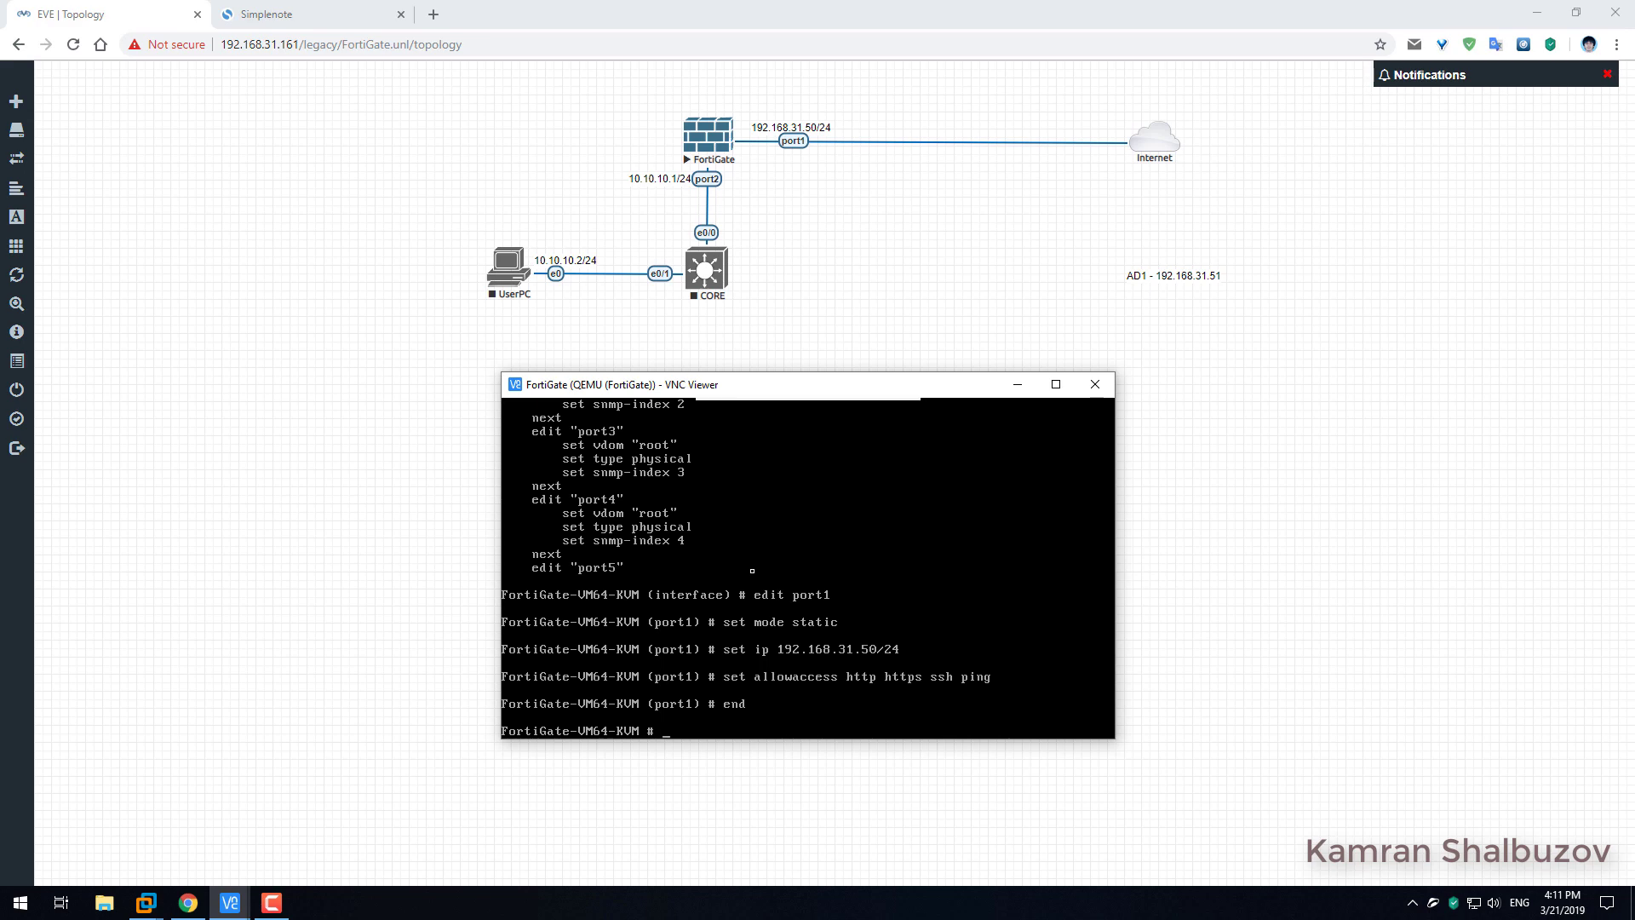
left_click(1018, 387)
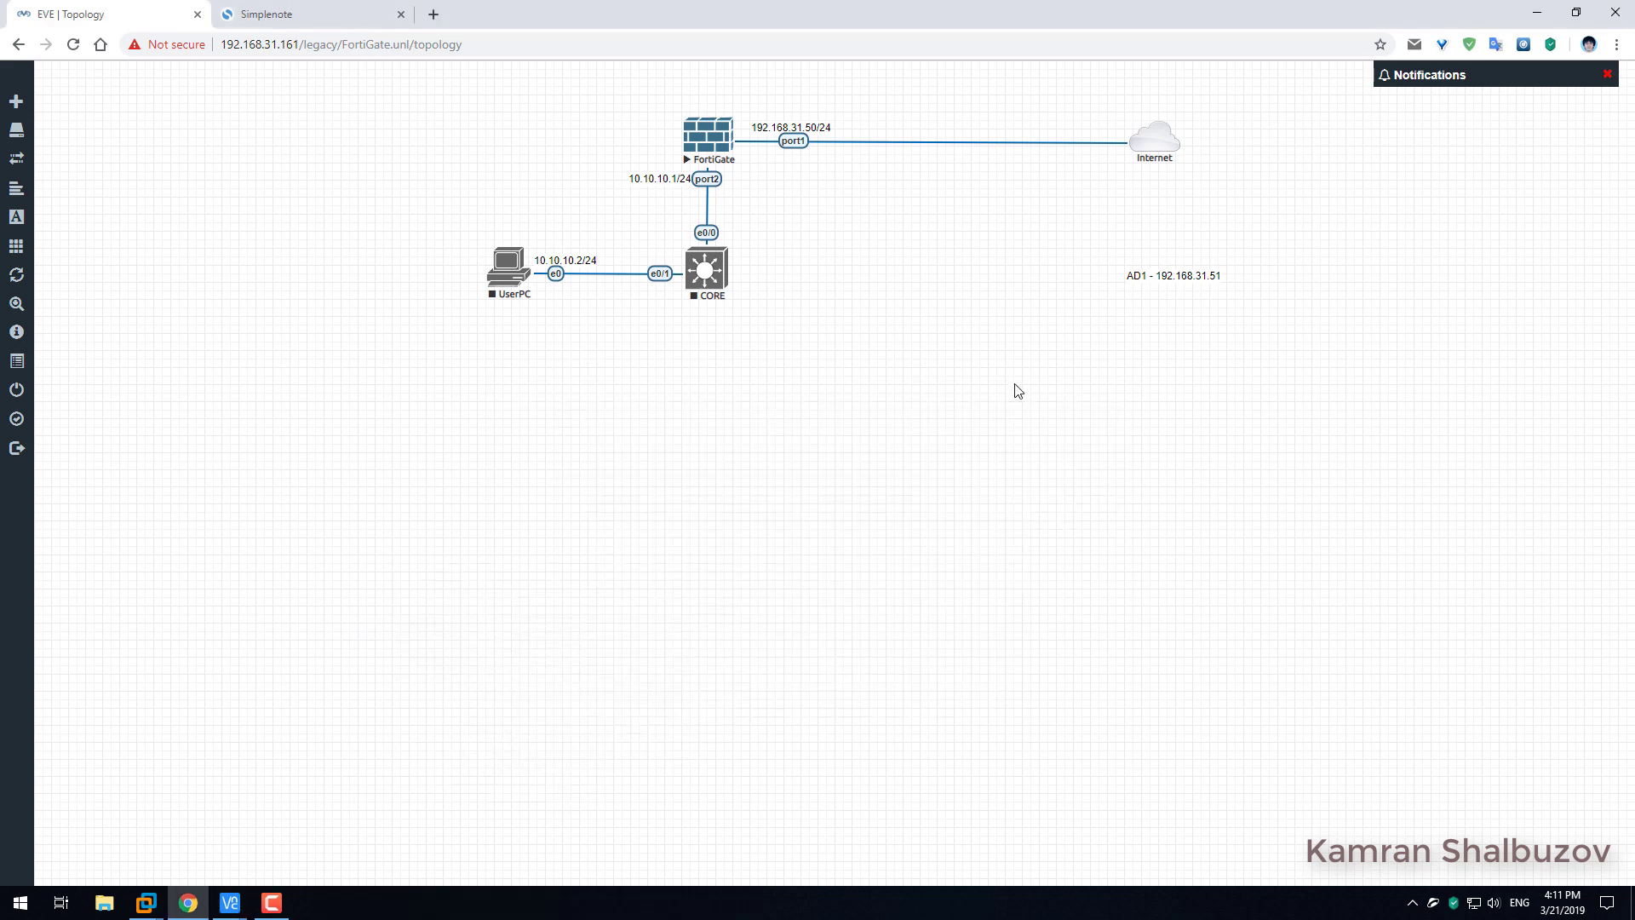
Close the notes tab and load 192.168.31.50 in a new browser tab.
left_click(400, 14)
left_click(232, 15)
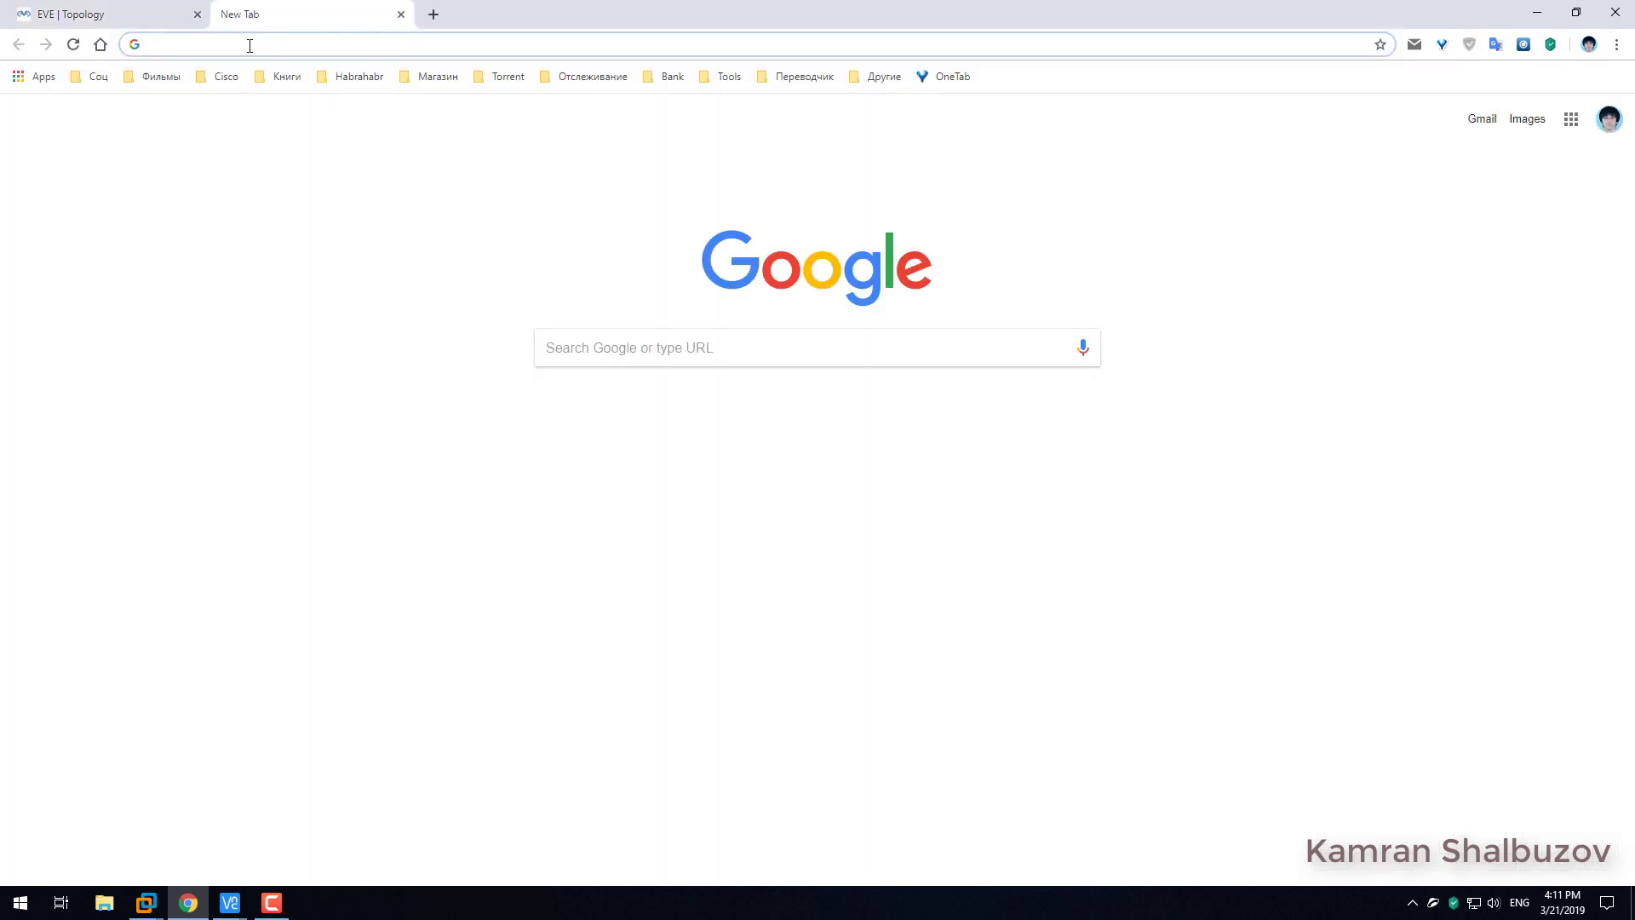
type("192.168")
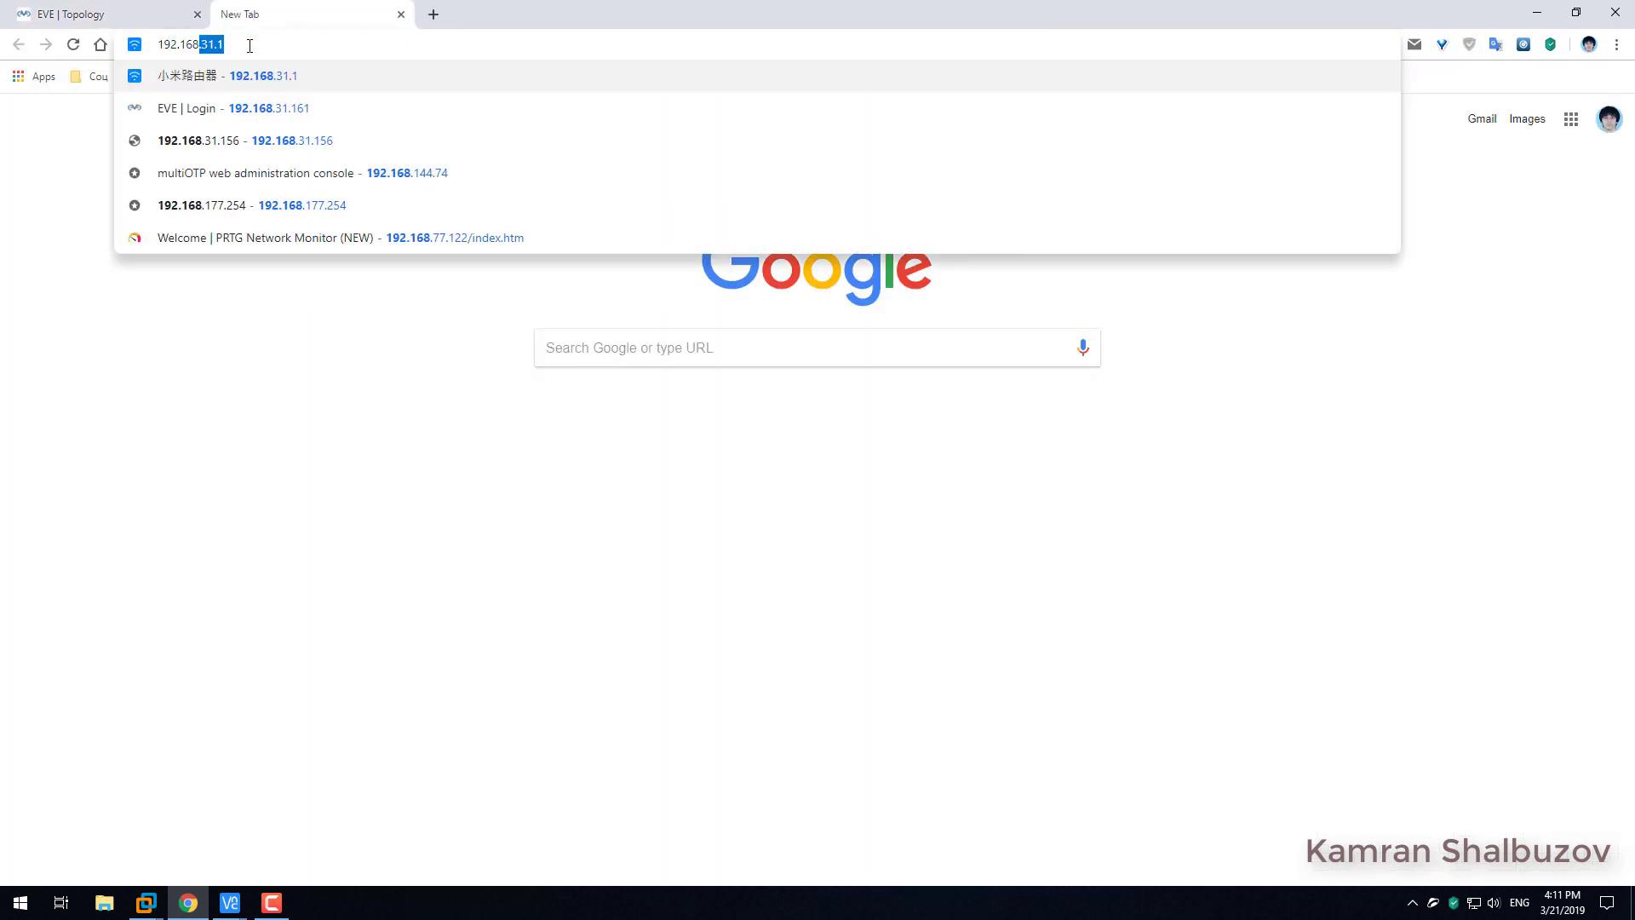
type(".31.50")
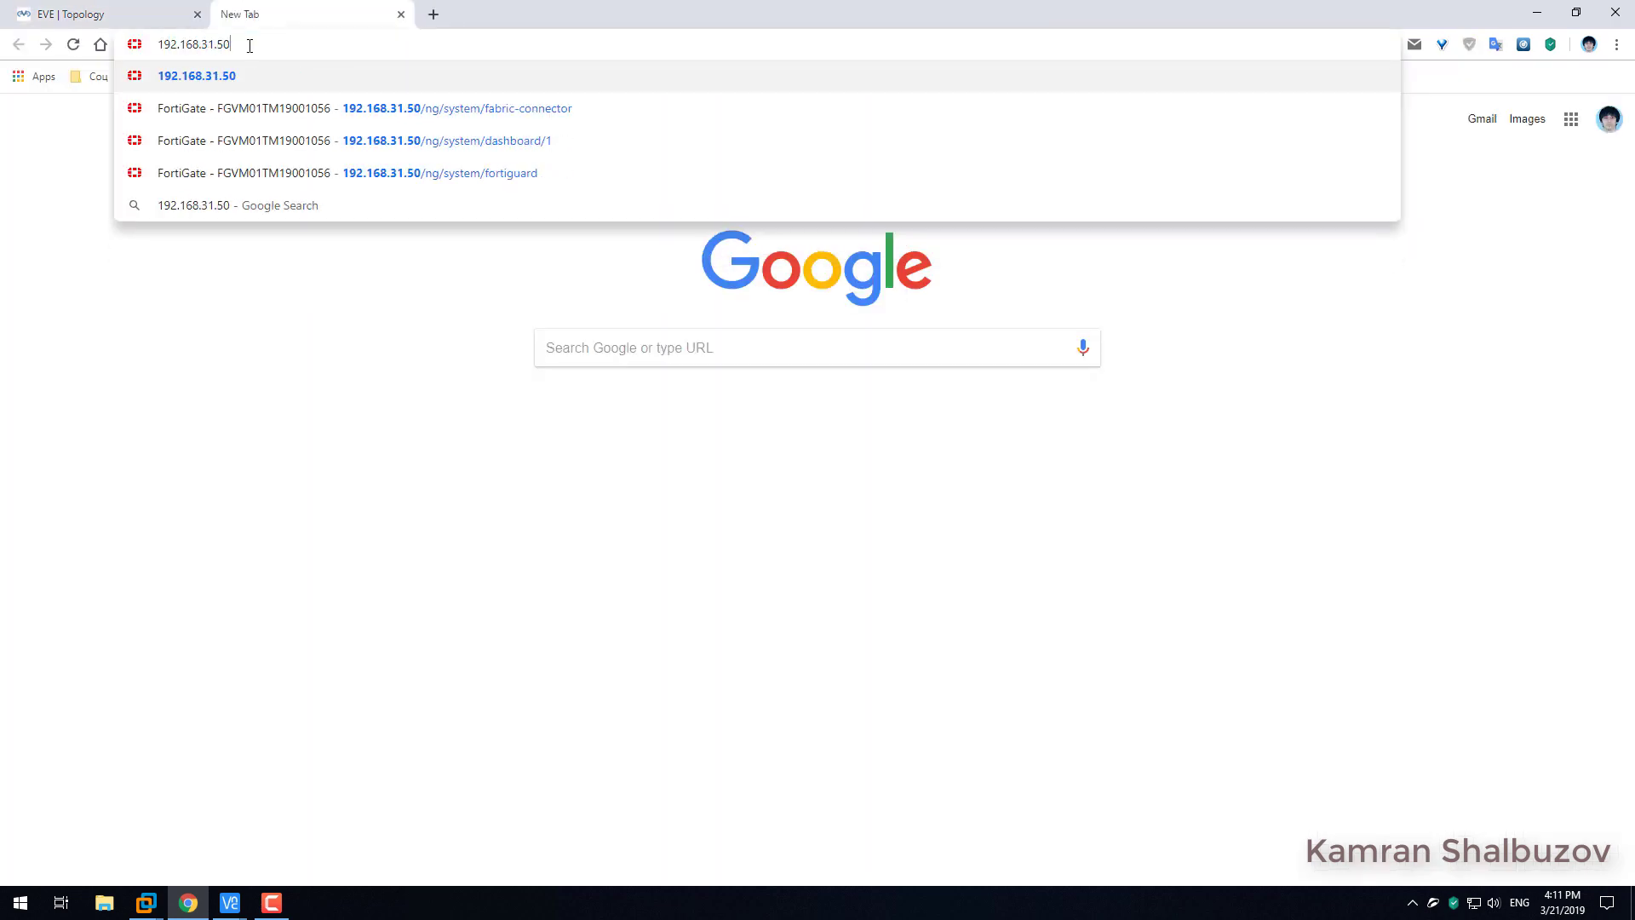
key("Return")
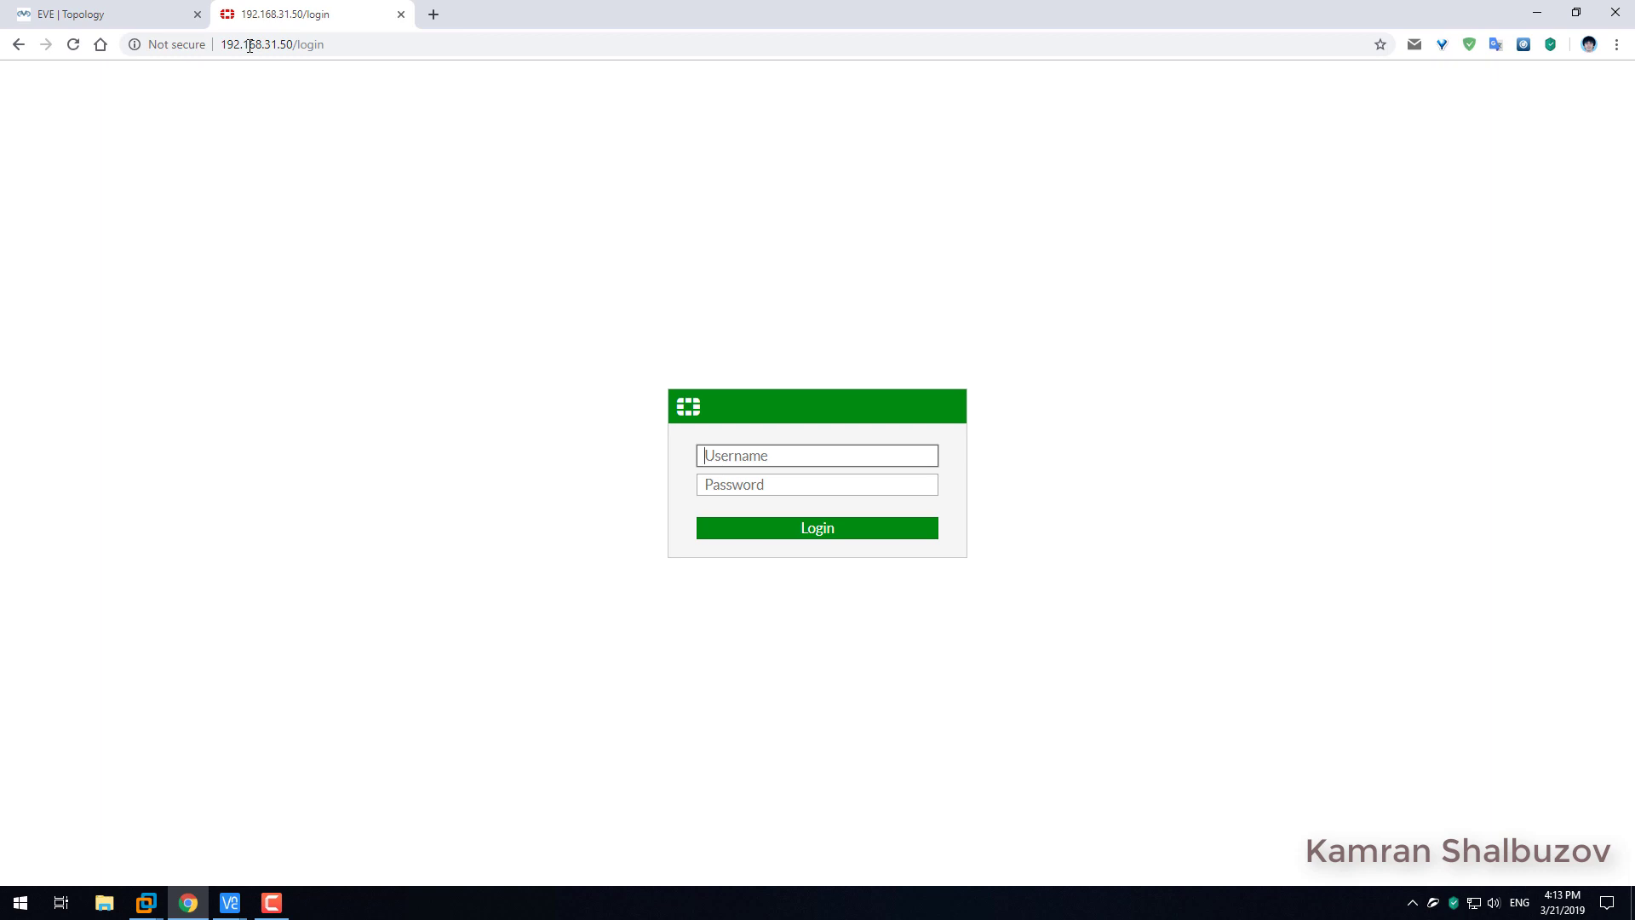
Log in as admin with a blank password and postpone the password change.
type("admin")
key("Tab")
key("Return")
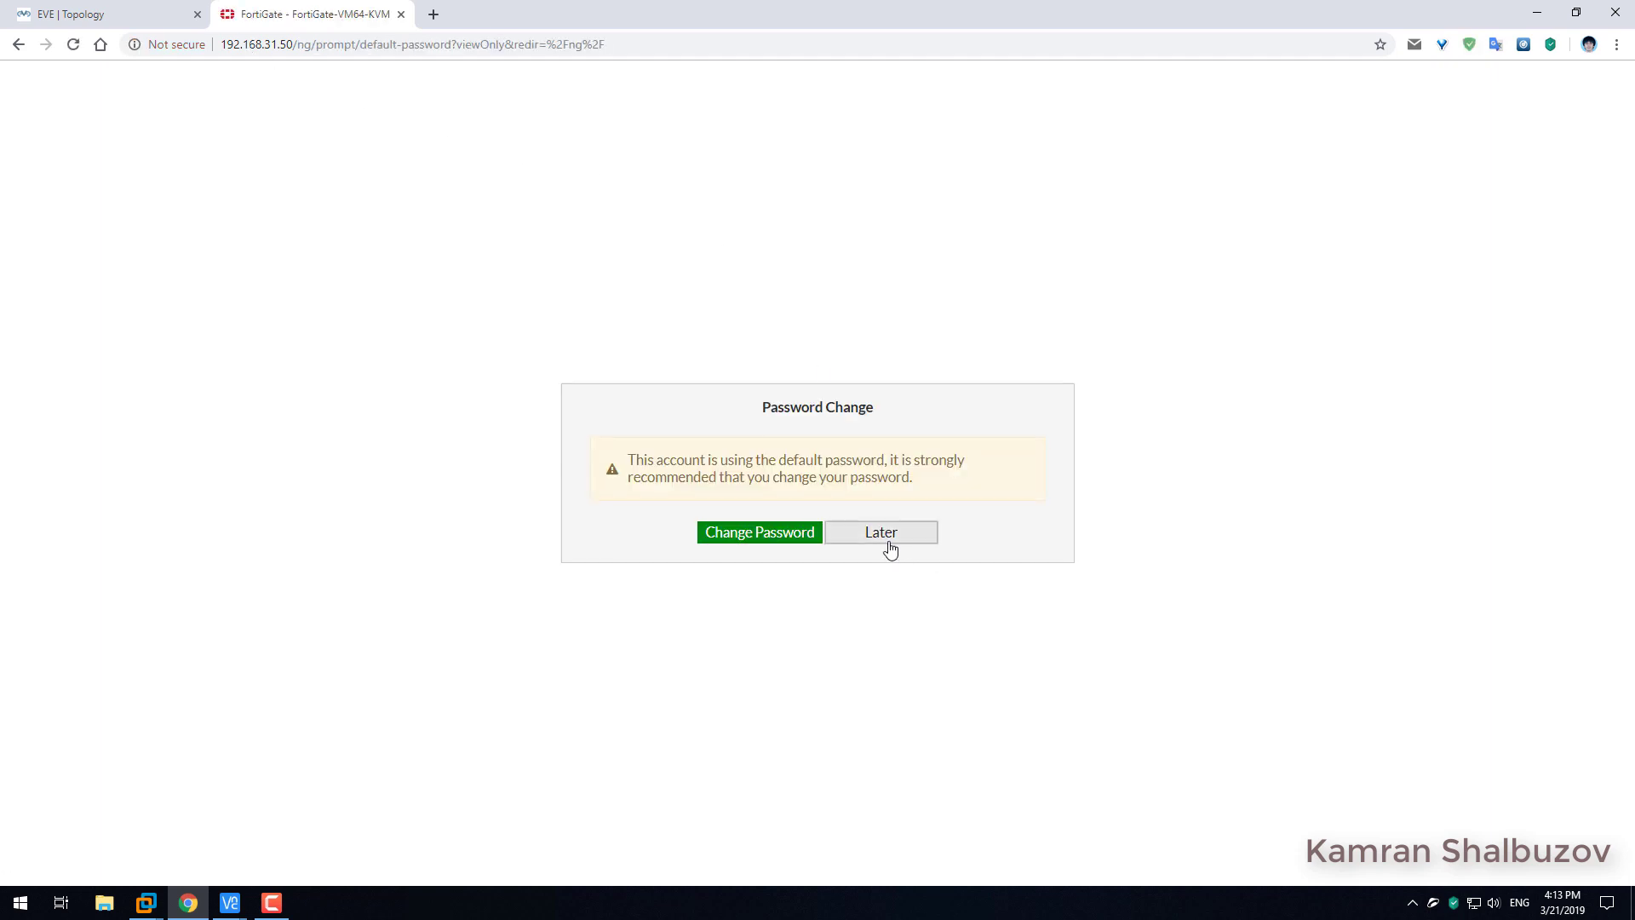
left_click(886, 537)
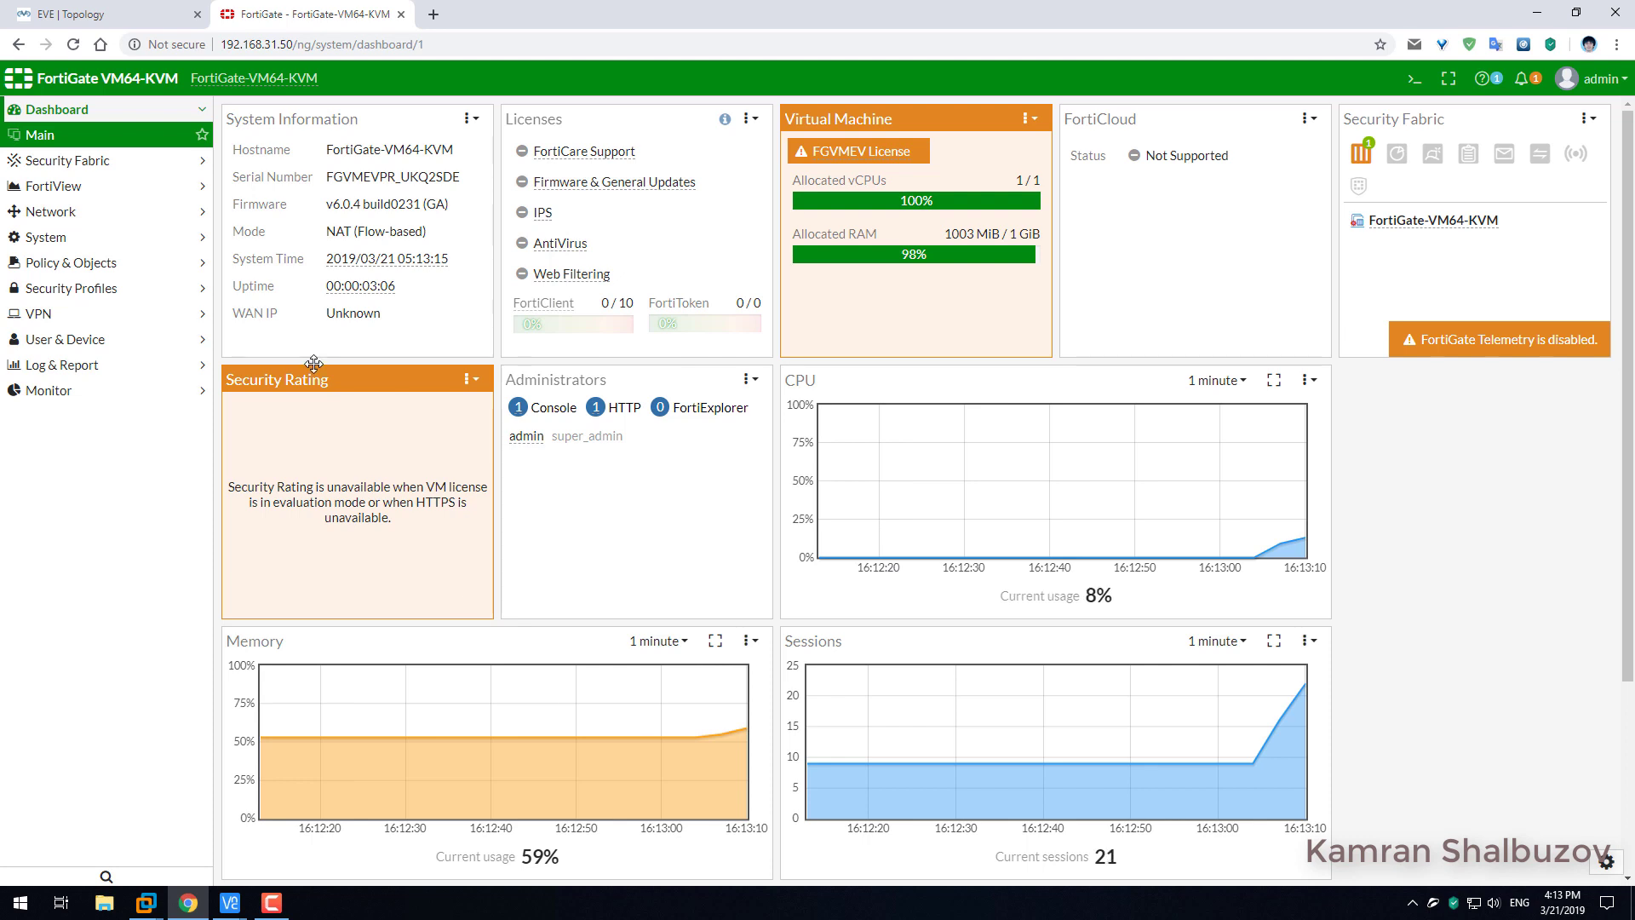
Open port2 from Network > Interfaces and set its address to 10.10.10.1/24.
left_click(53, 212)
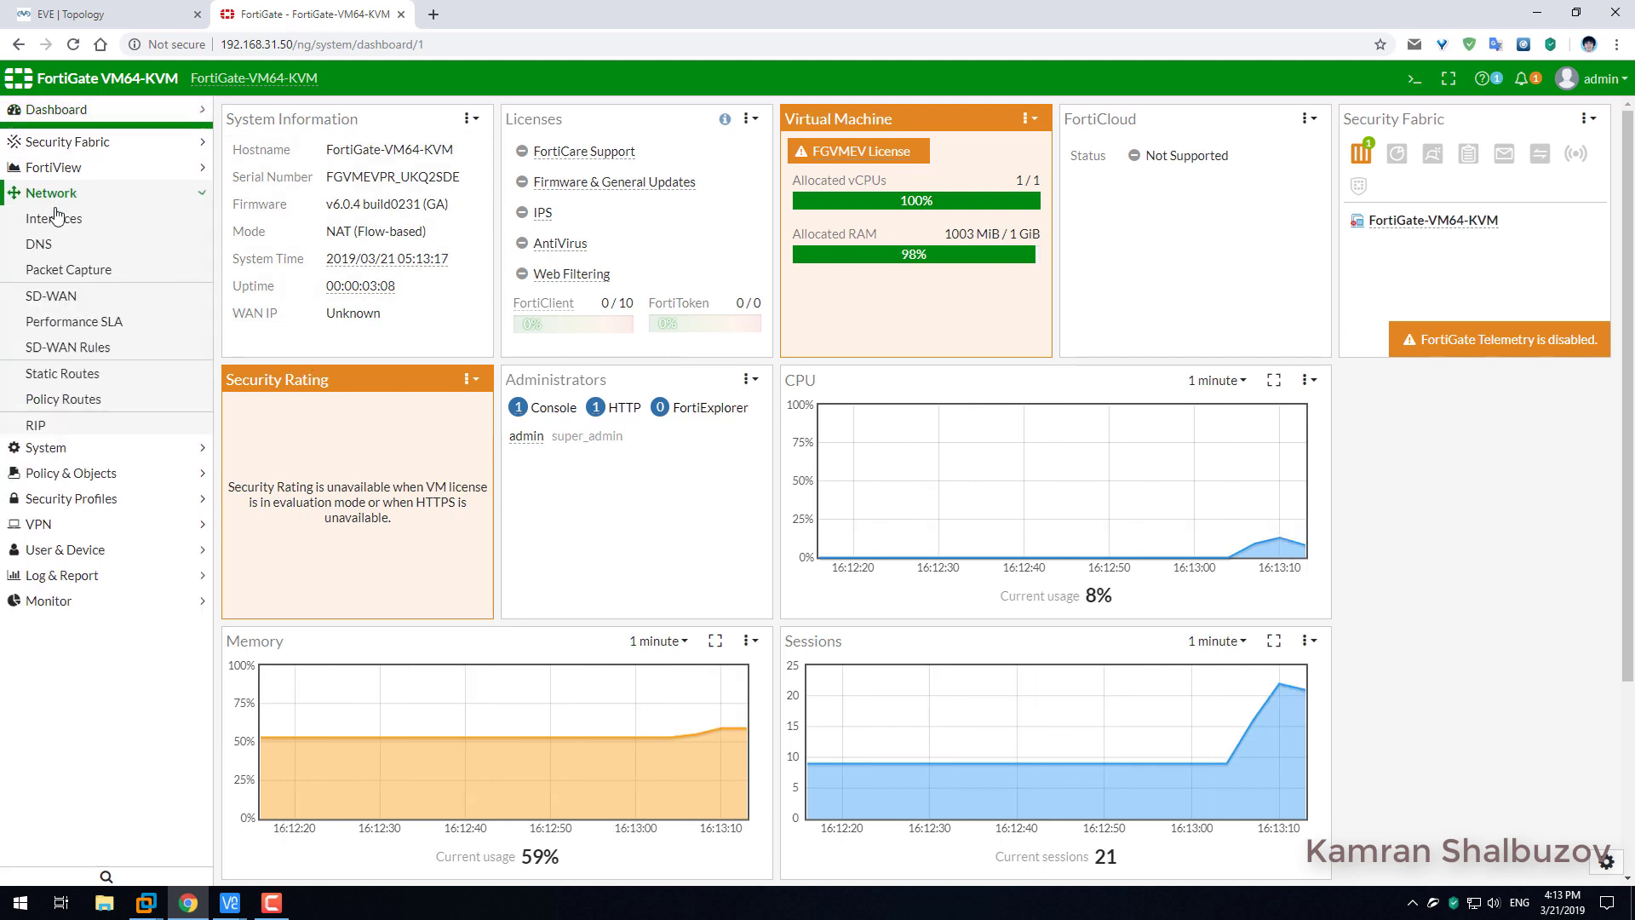
left_click(53, 218)
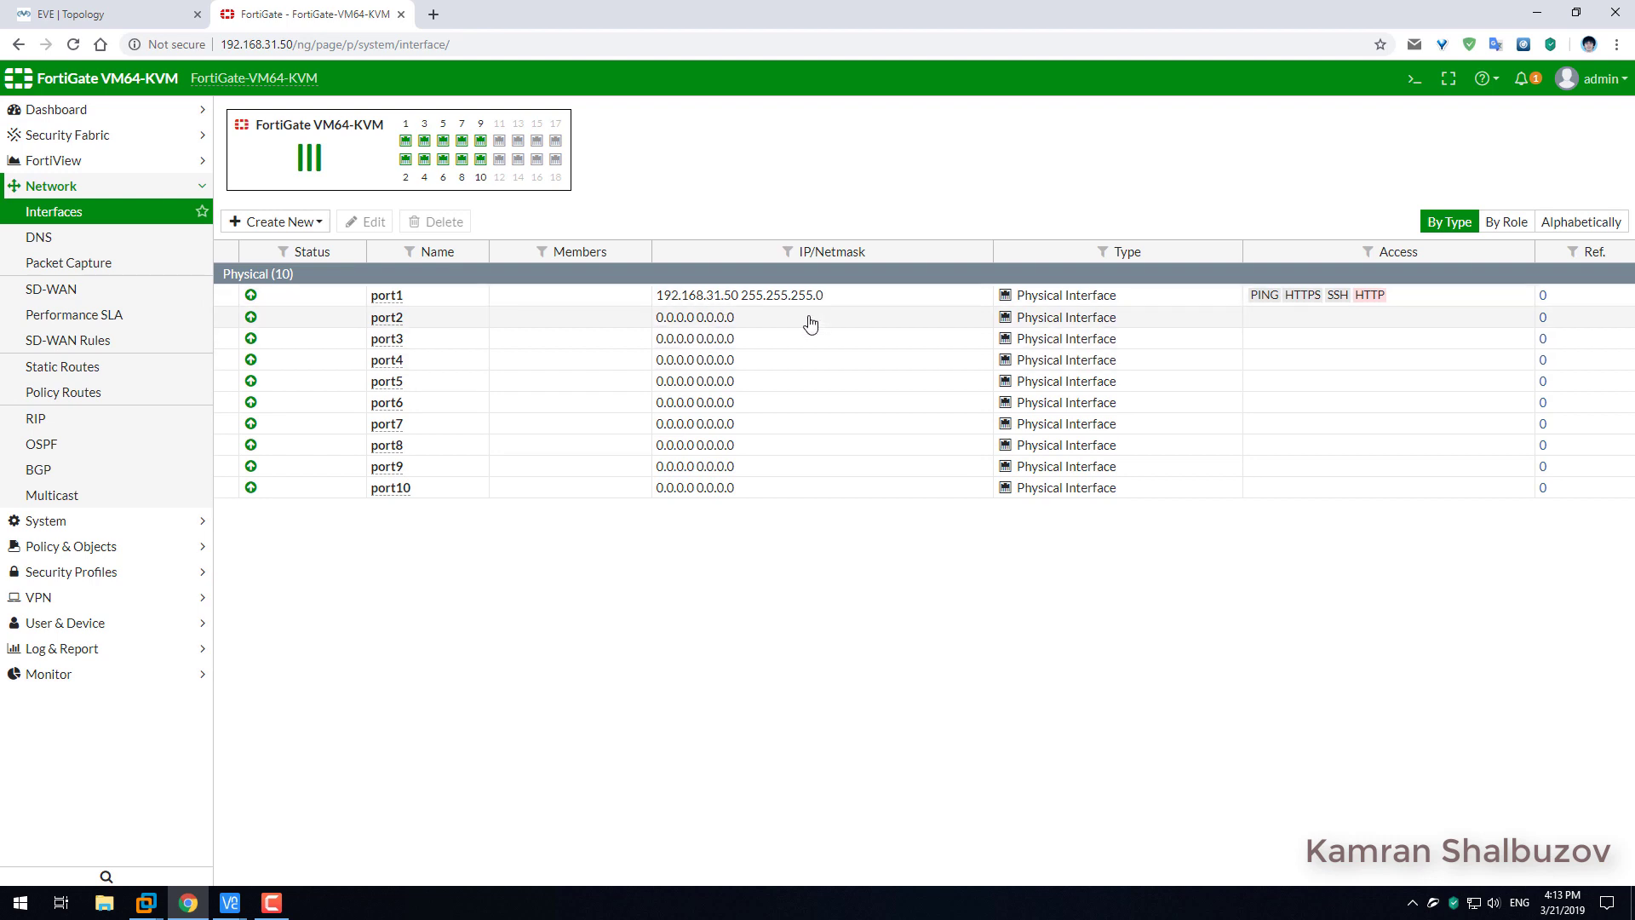
left_click(810, 324)
left_click(366, 223)
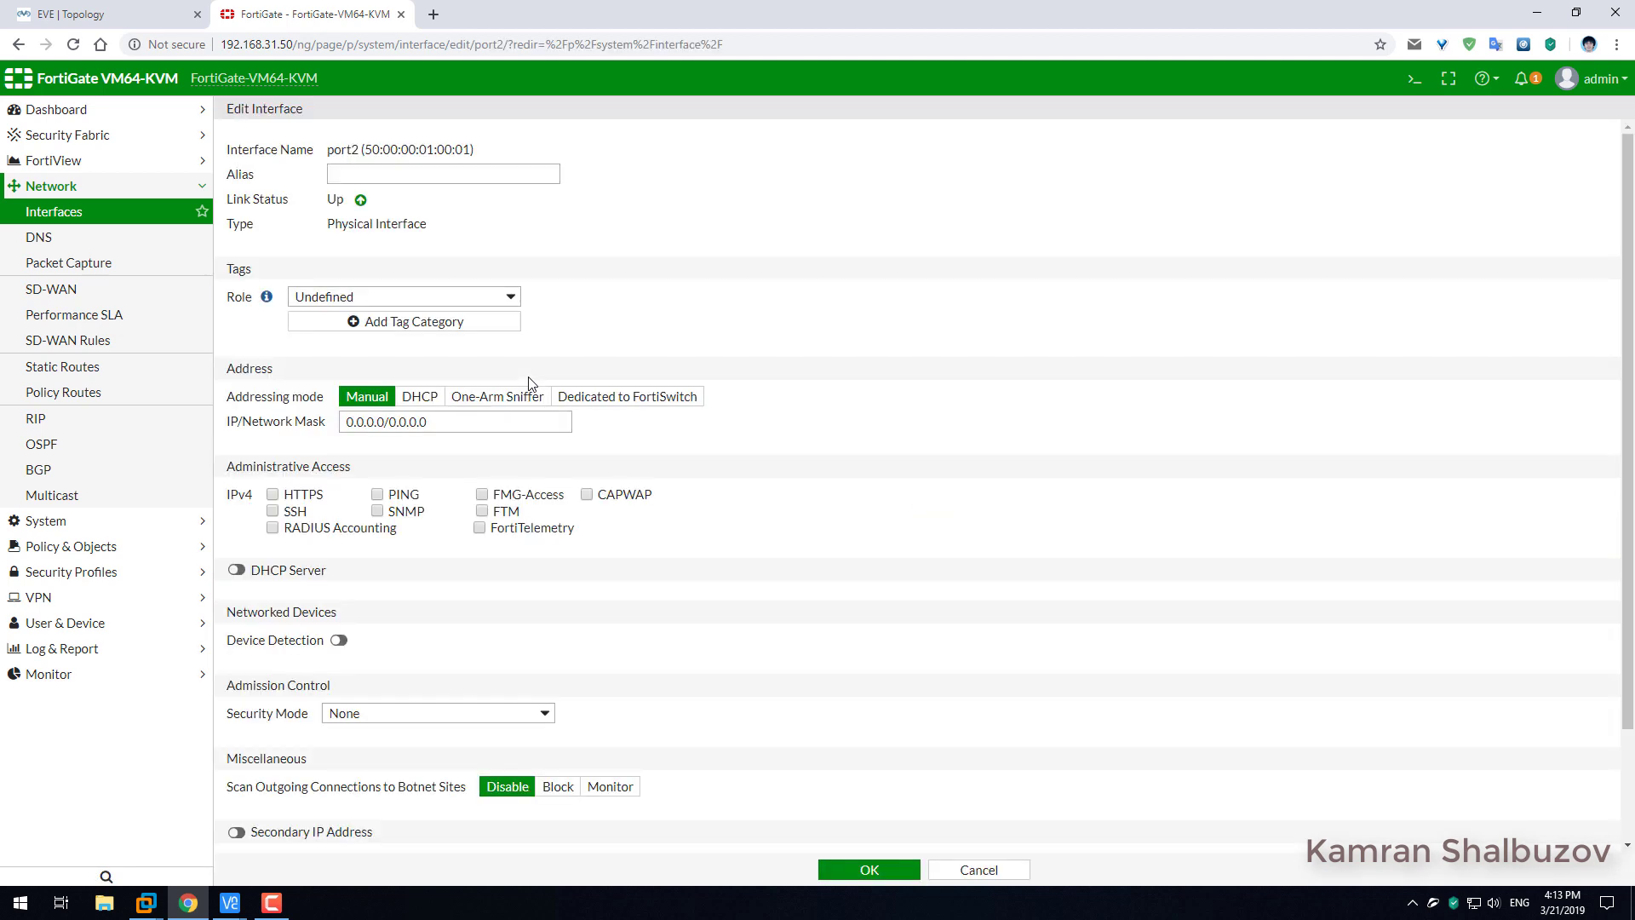
left_click_drag(382, 422, 346, 421)
type("10.")
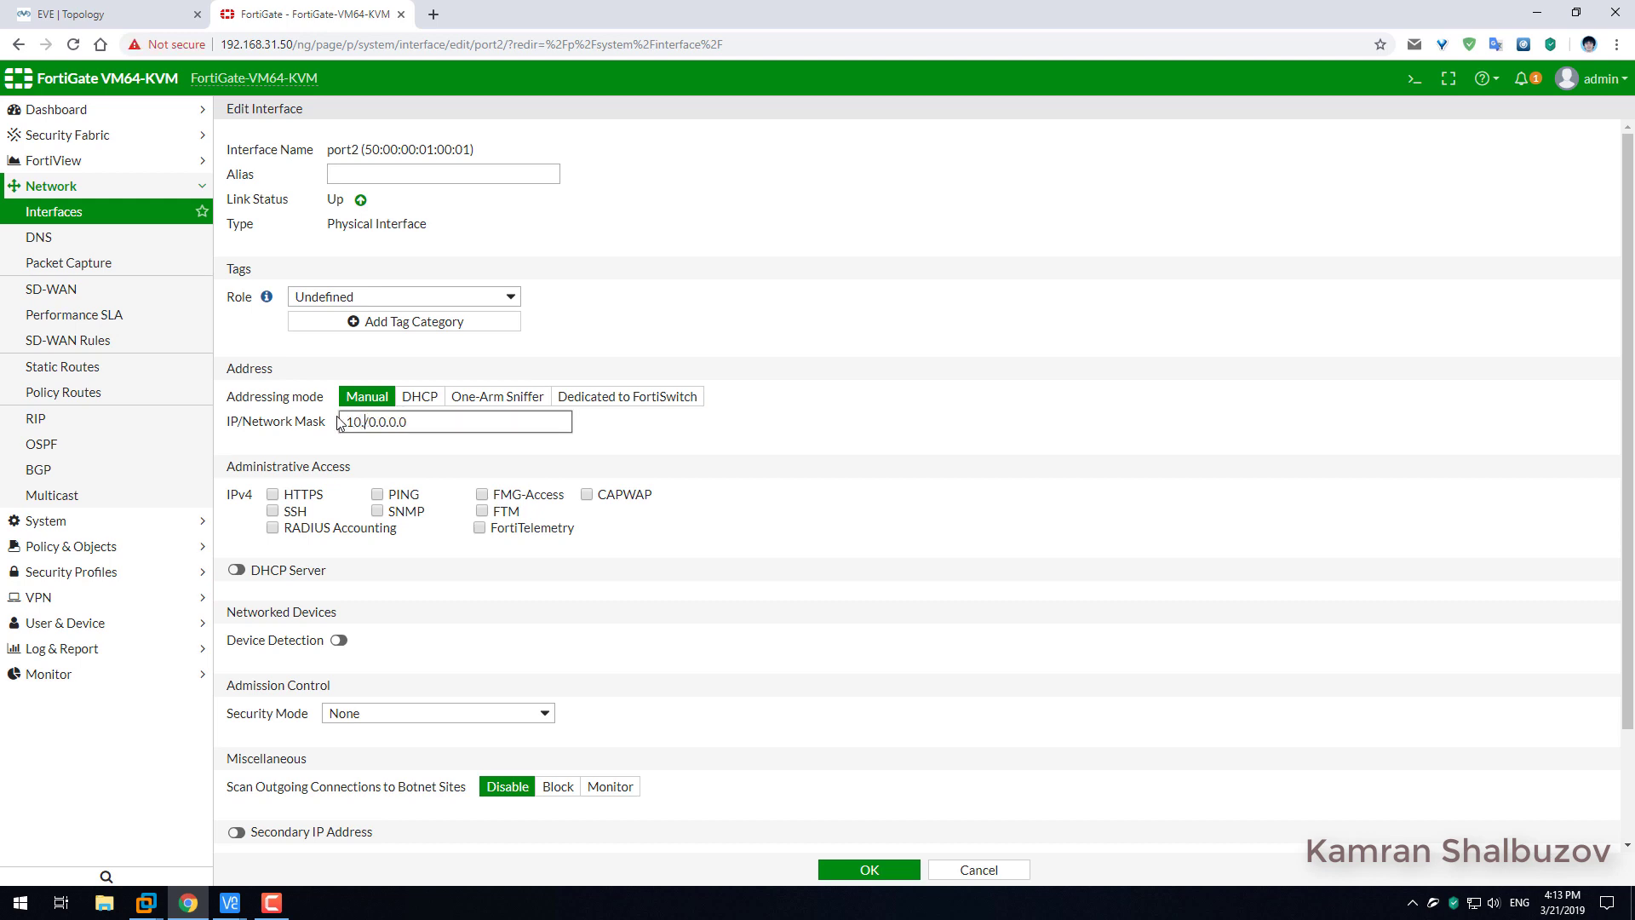
type("10.10.1")
left_click_drag(454, 424, 409, 423)
type("24")
Give port2 the LAN role, ping access, device detection and a Disabled state, then save.
left_click(358, 297)
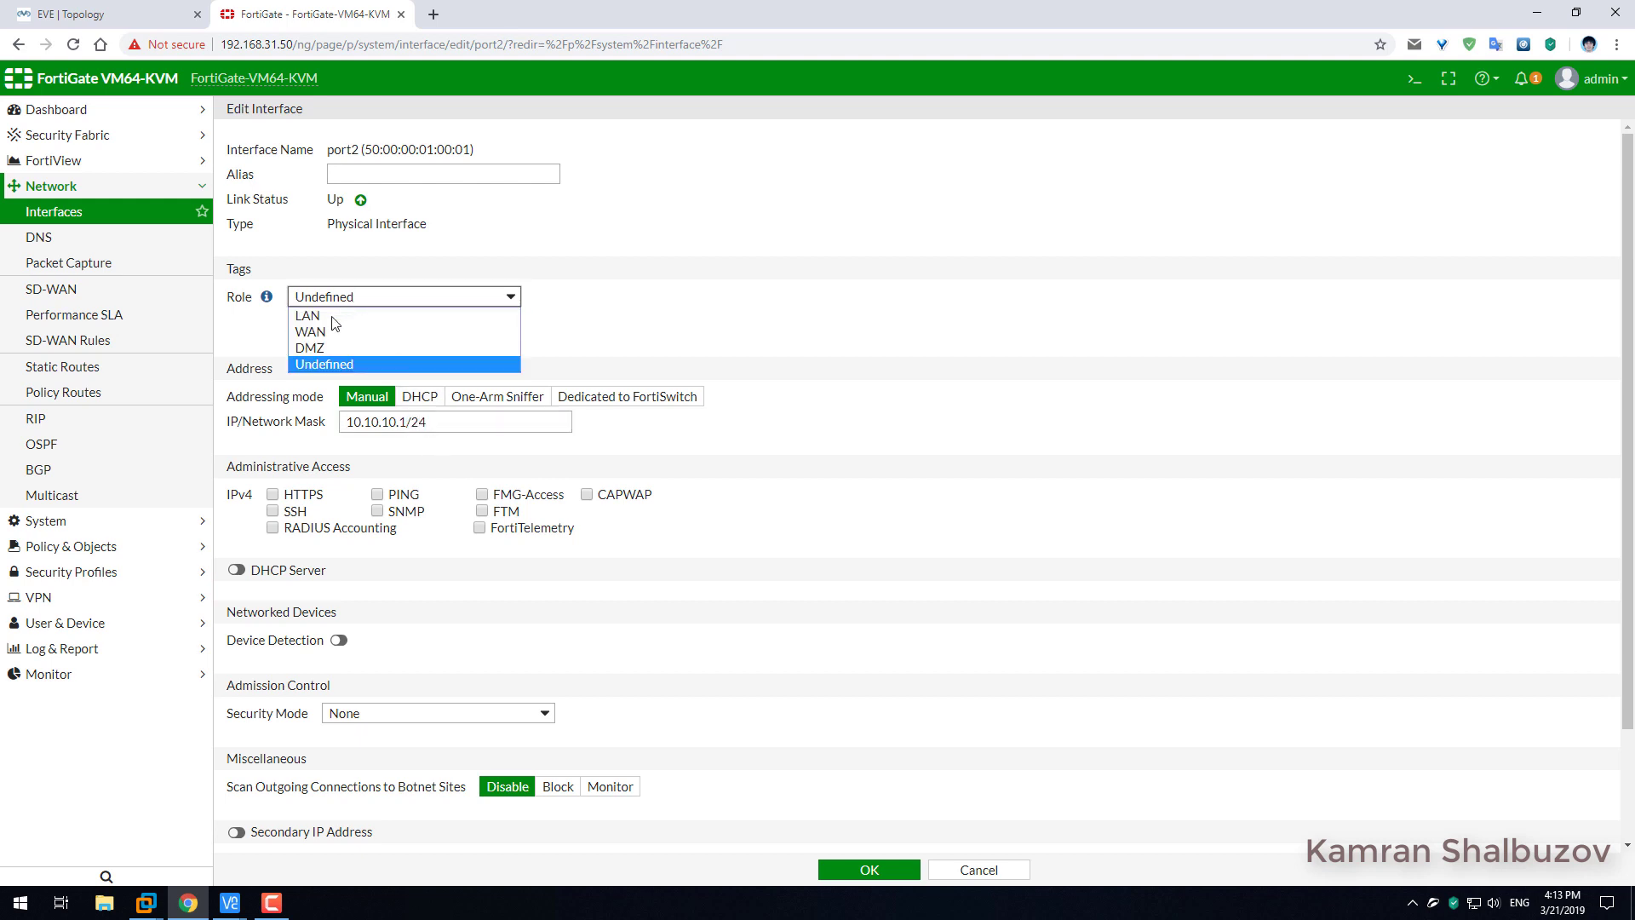
left_click(334, 315)
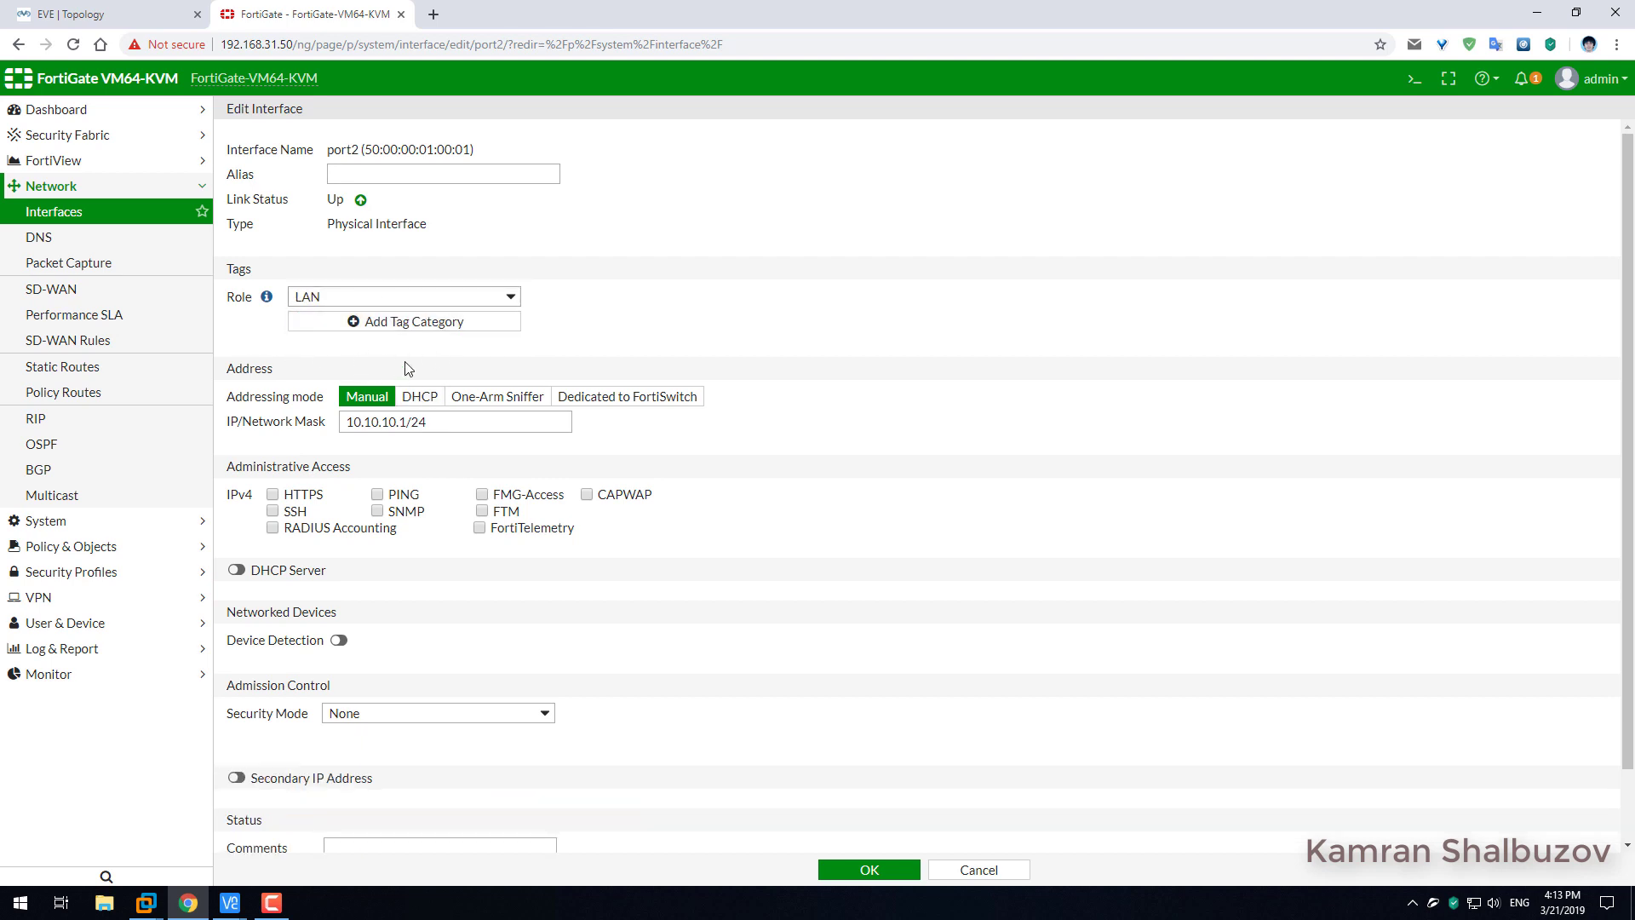
scroll(407, 368, "down", 2)
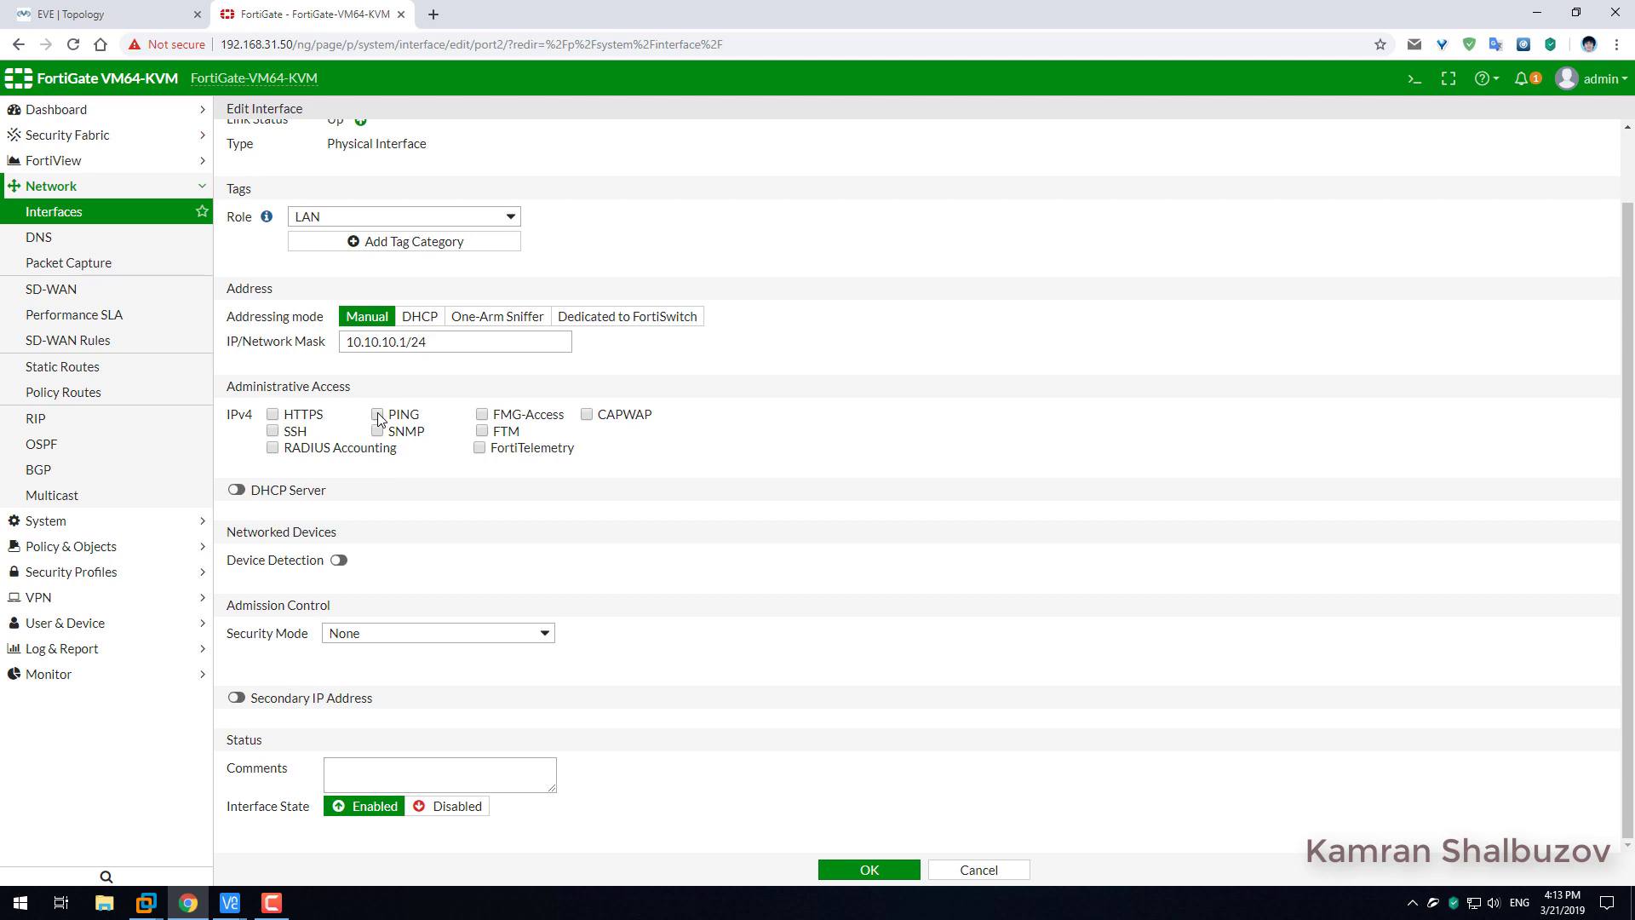
left_click(379, 415)
left_click(338, 560)
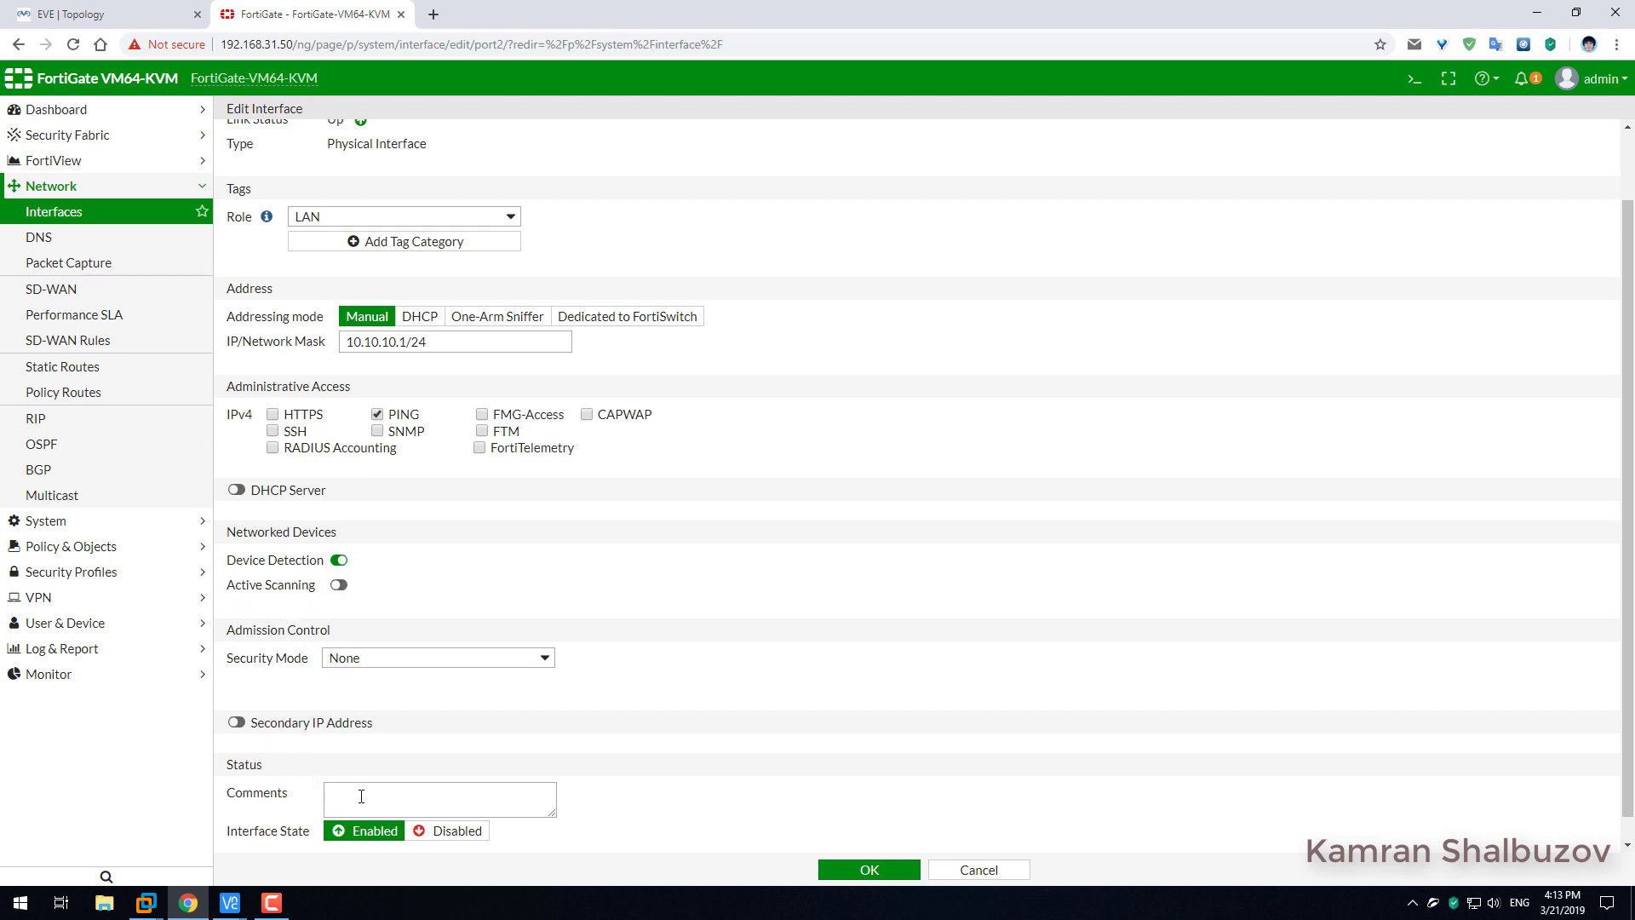
left_click(452, 833)
left_click(869, 869)
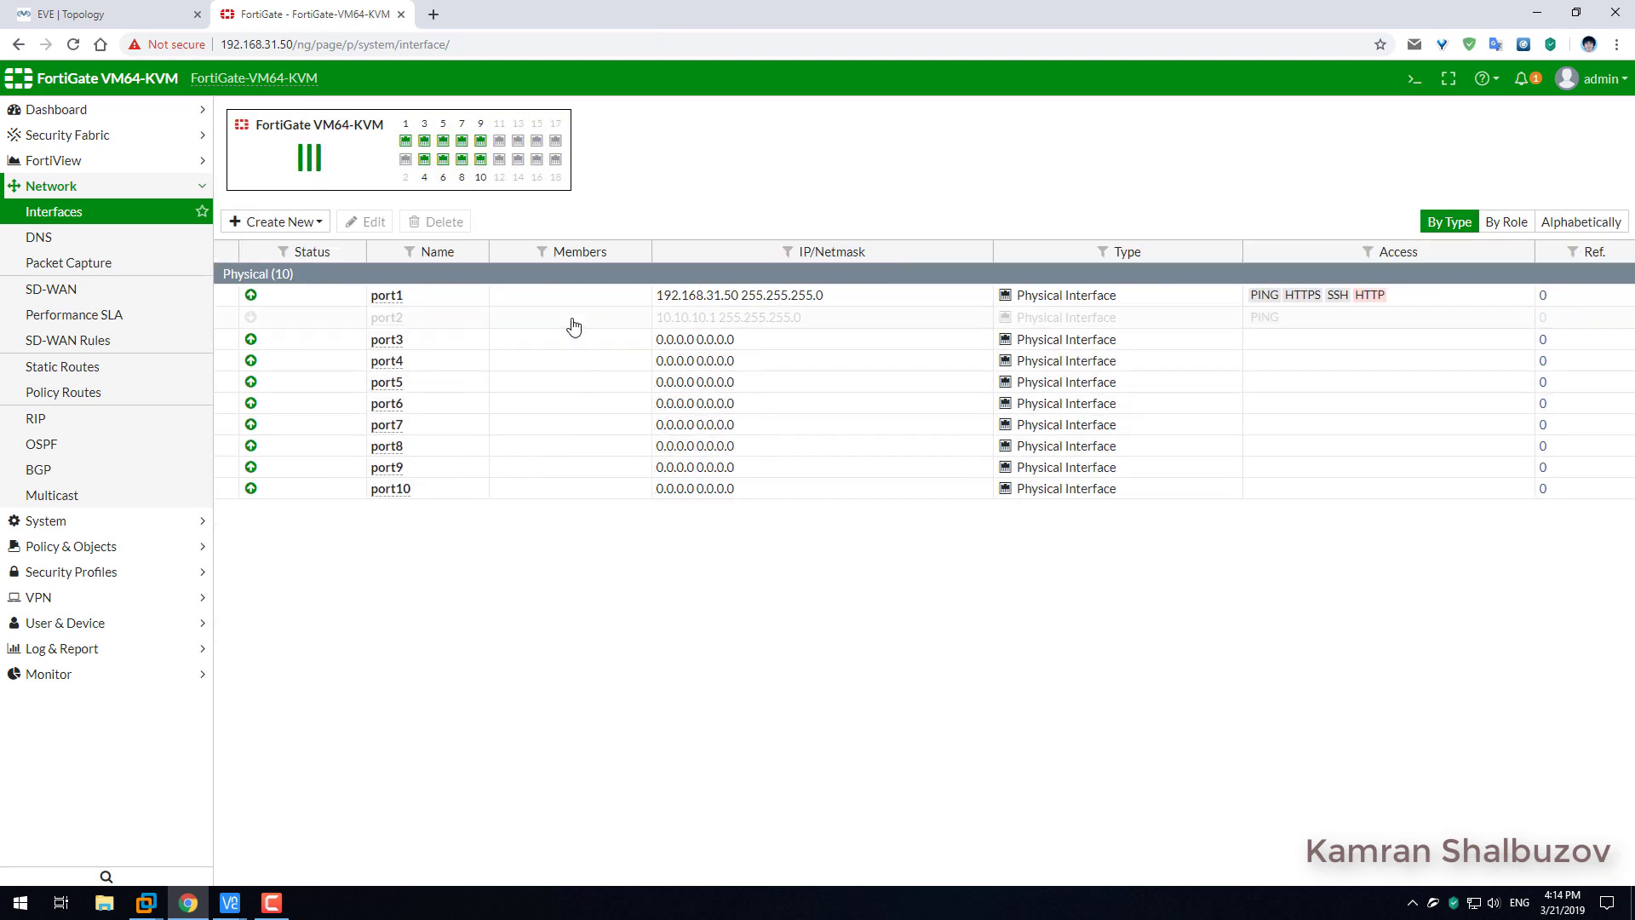
Create a 0.0.0.0/0 static route out port1 via gateway 192.168.31.1.
left_click(573, 322)
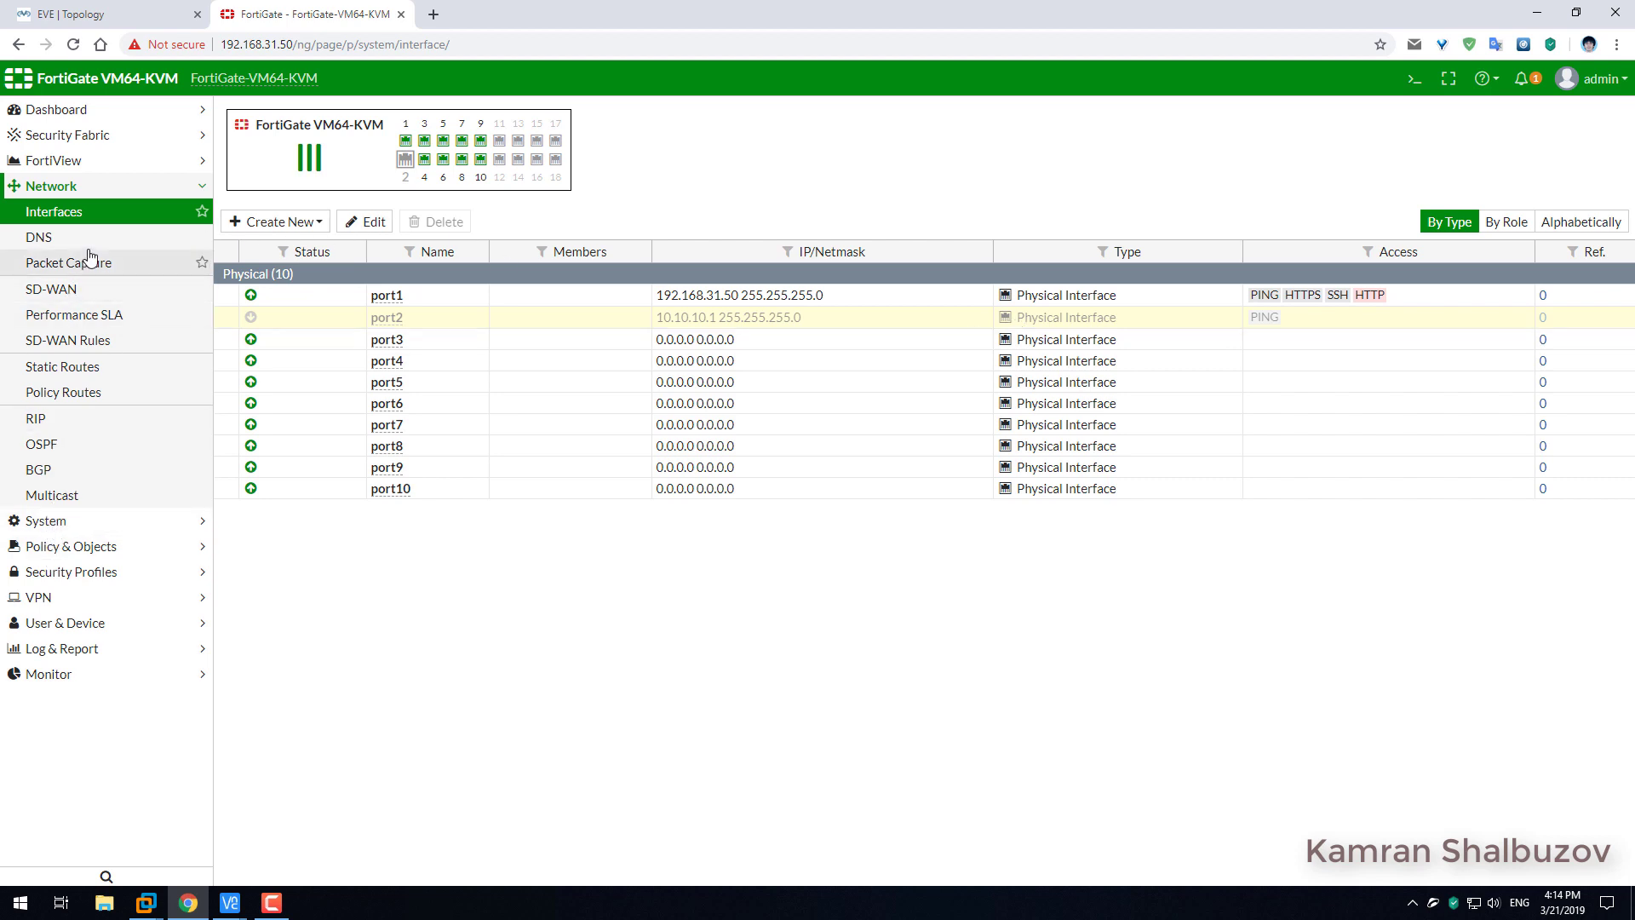
left_click(64, 367)
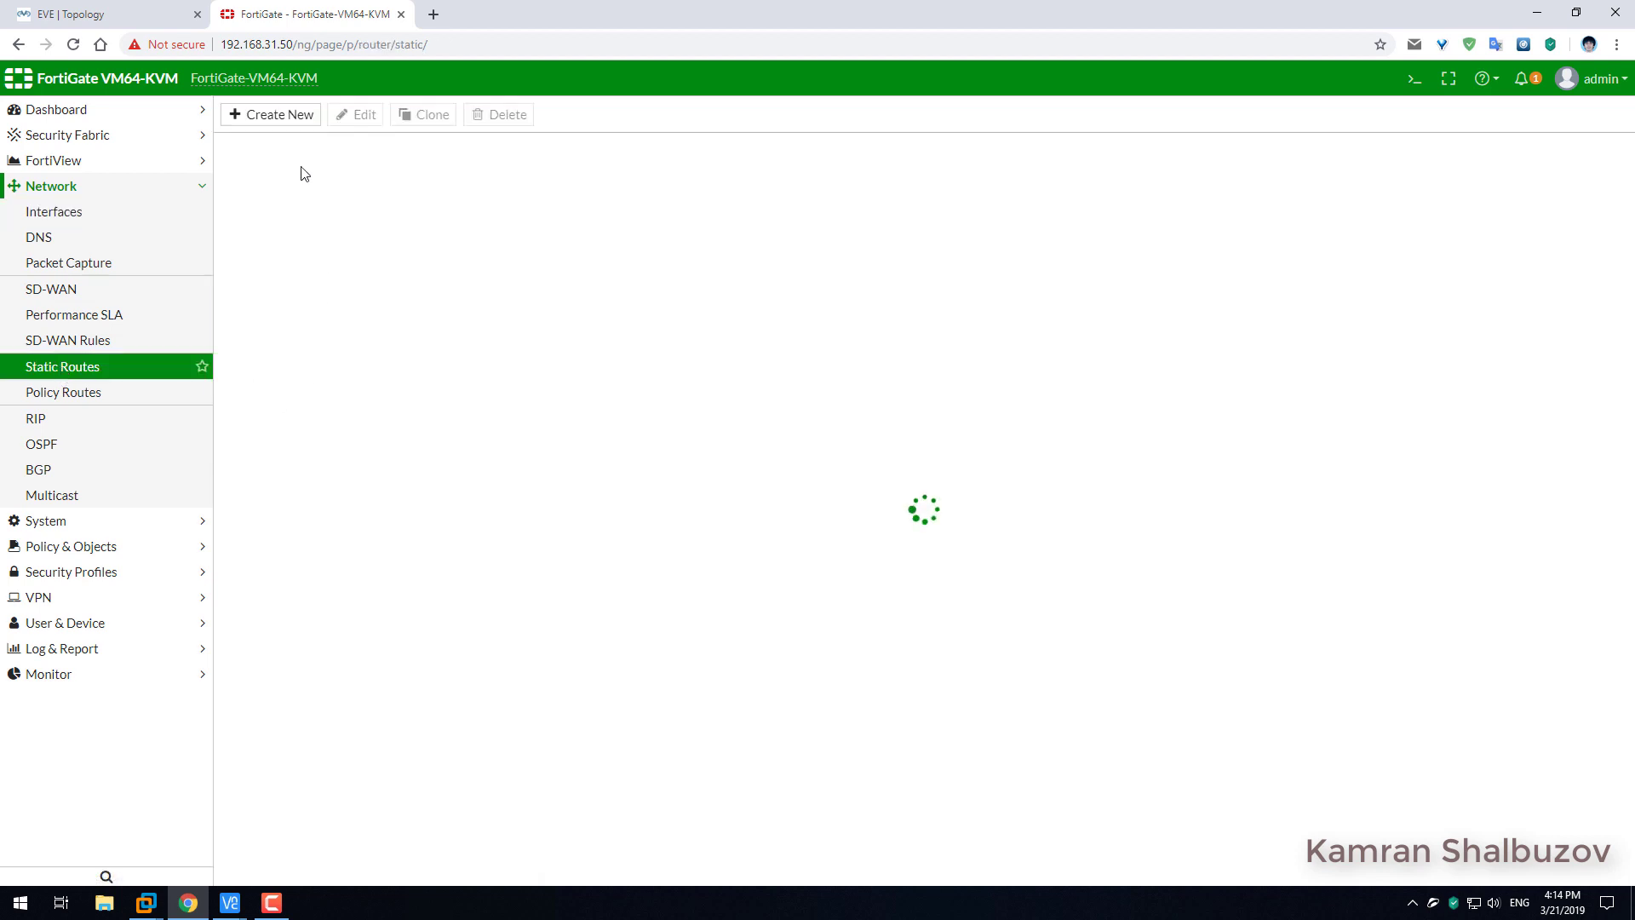
left_click(278, 120)
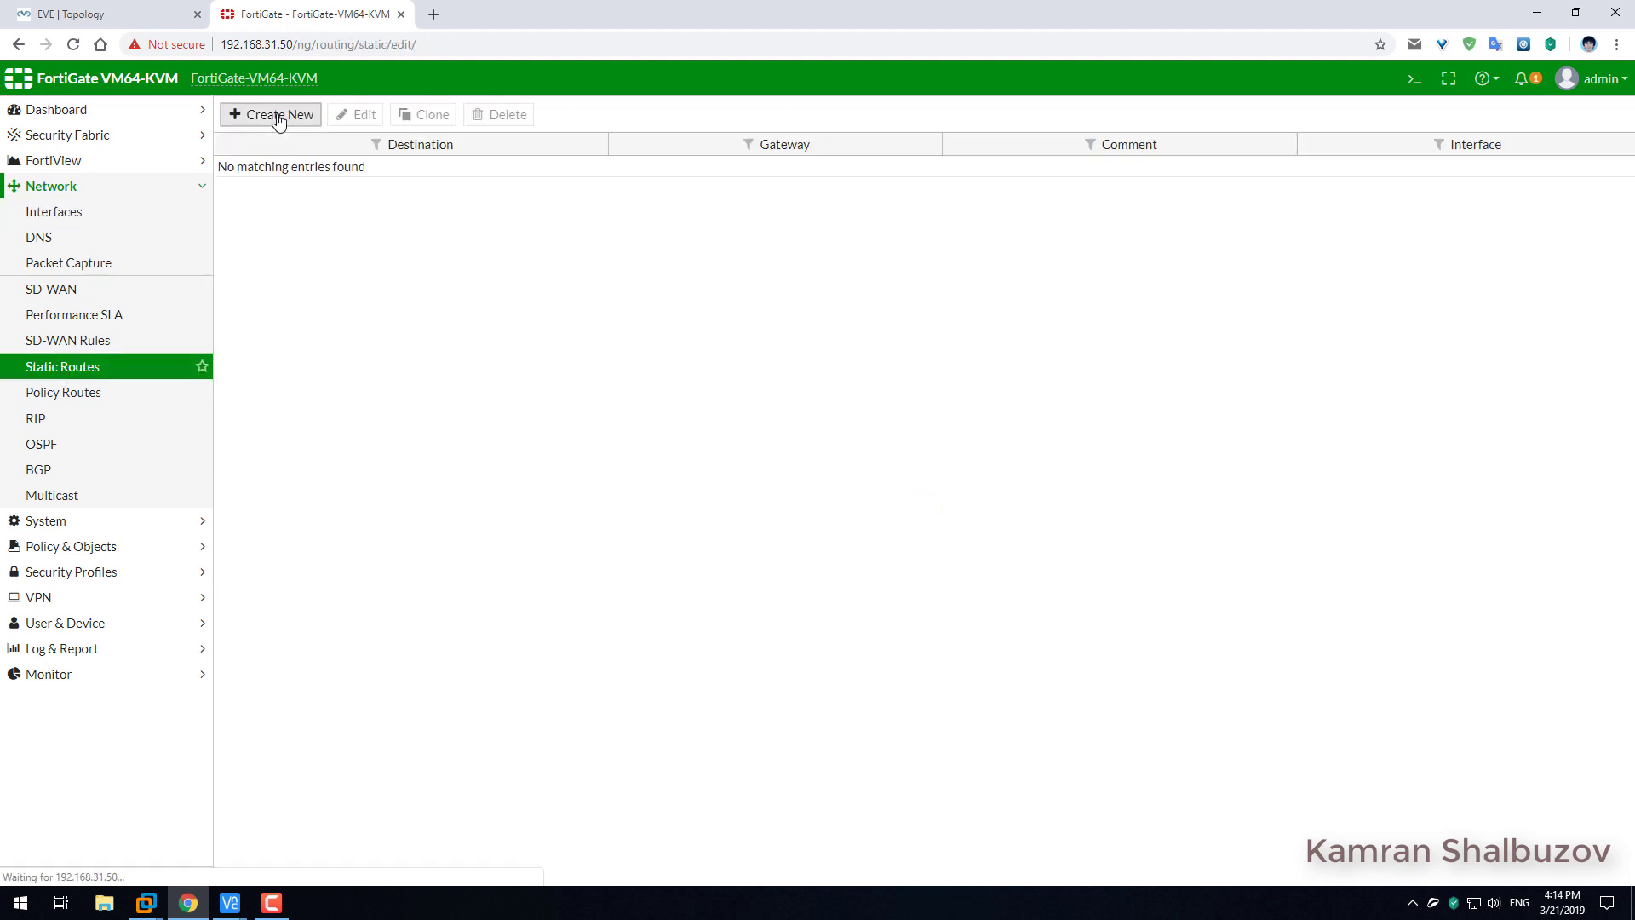
left_click(449, 202)
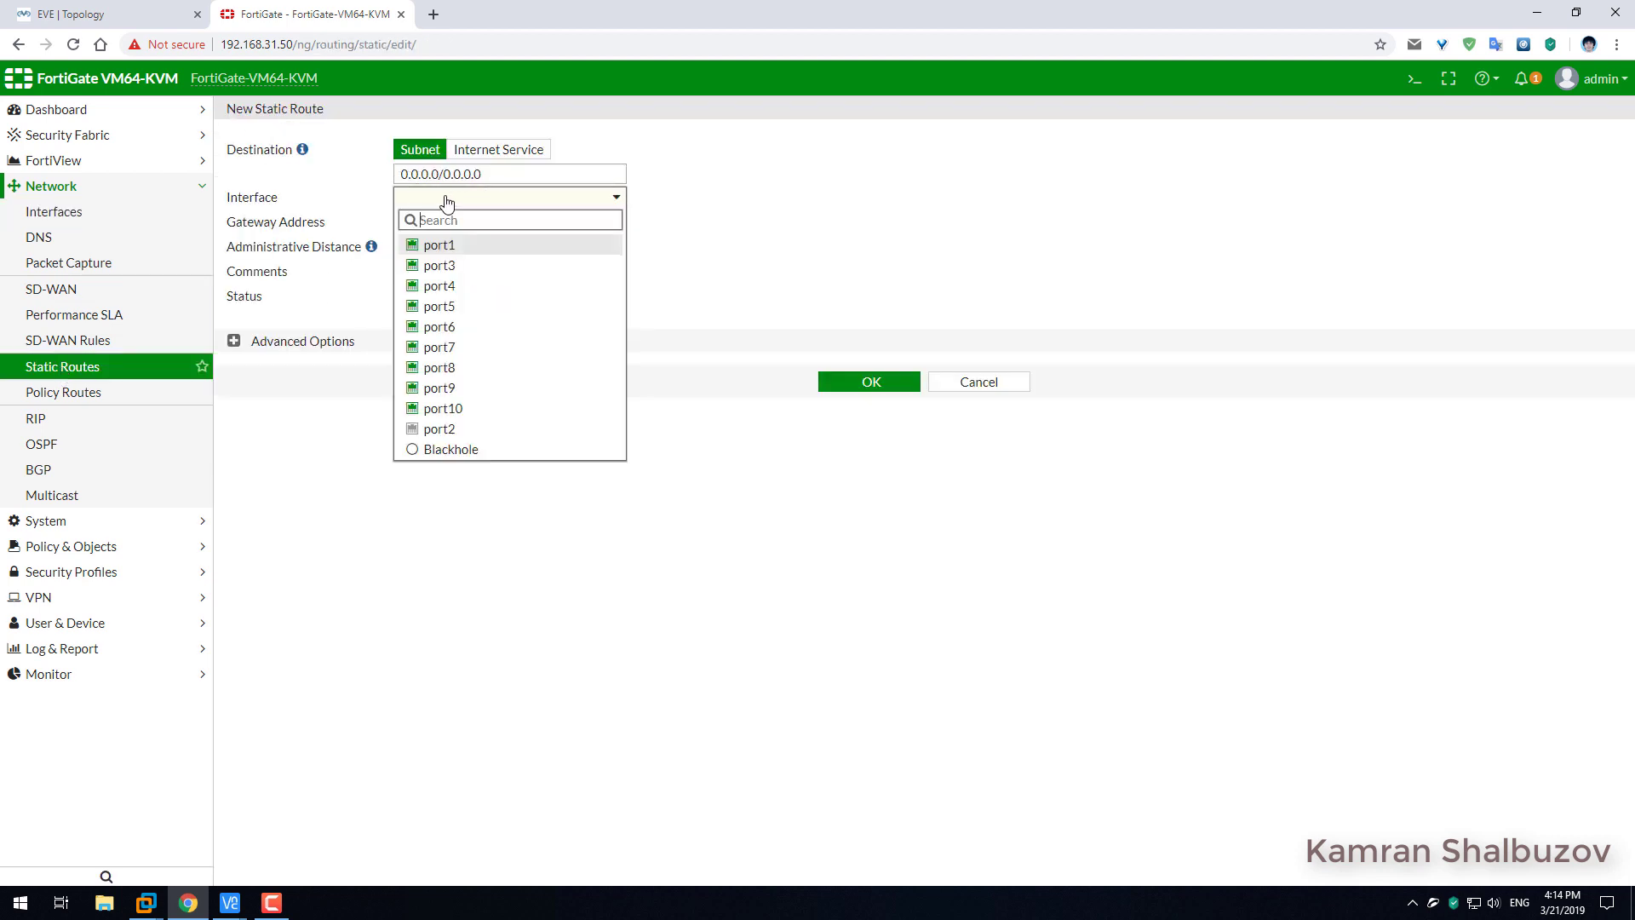
left_click(449, 248)
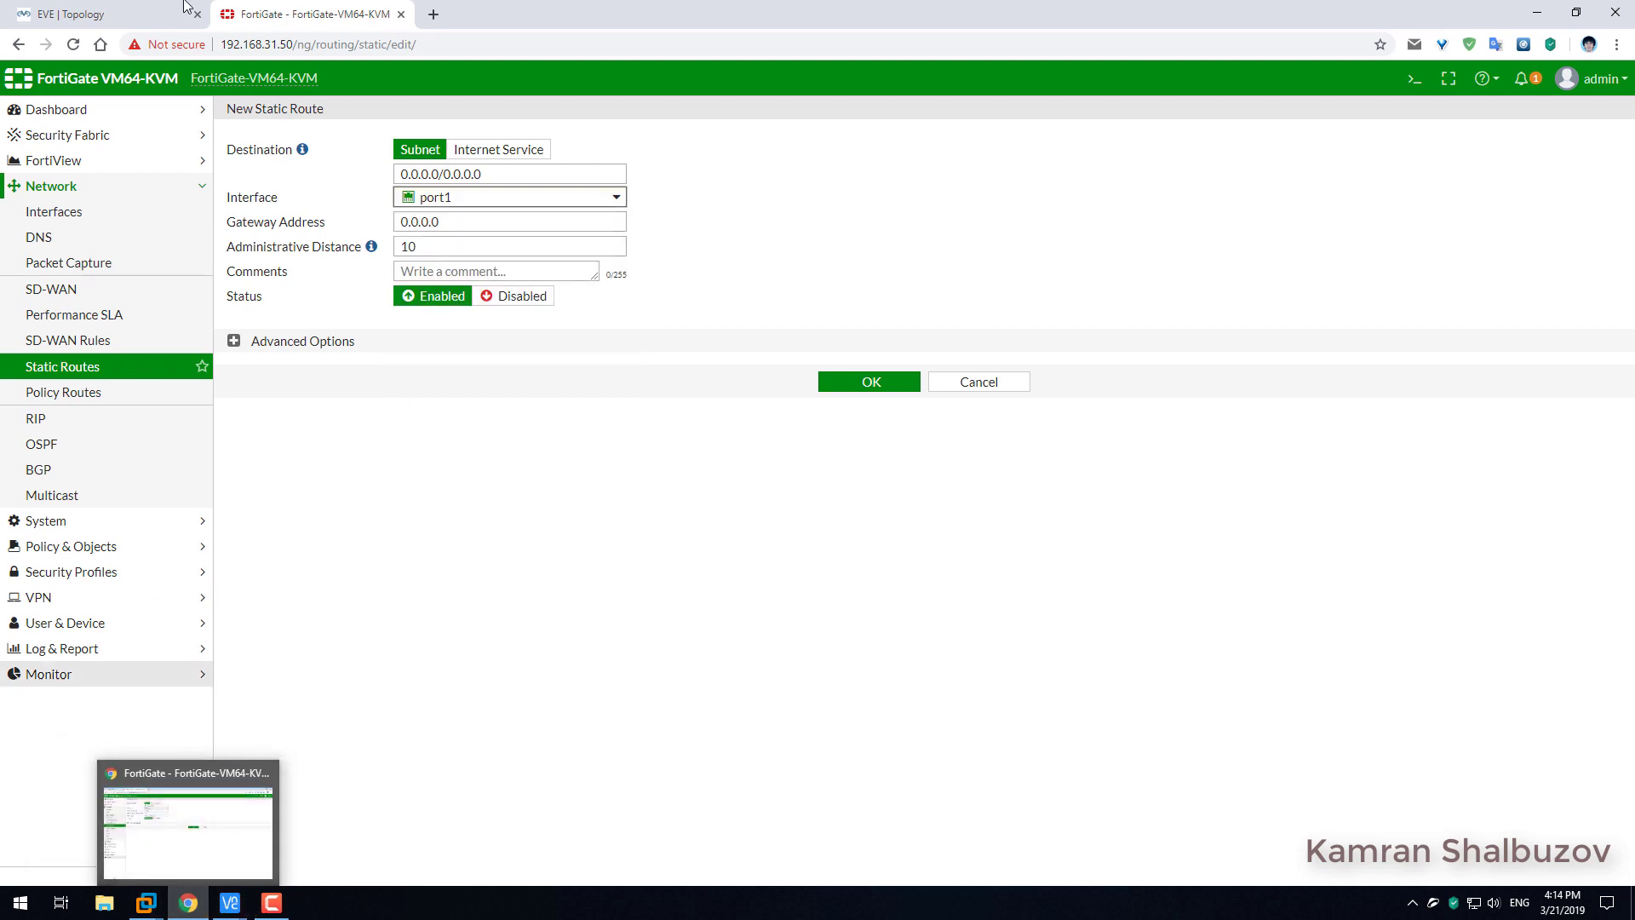
left_click(147, 8)
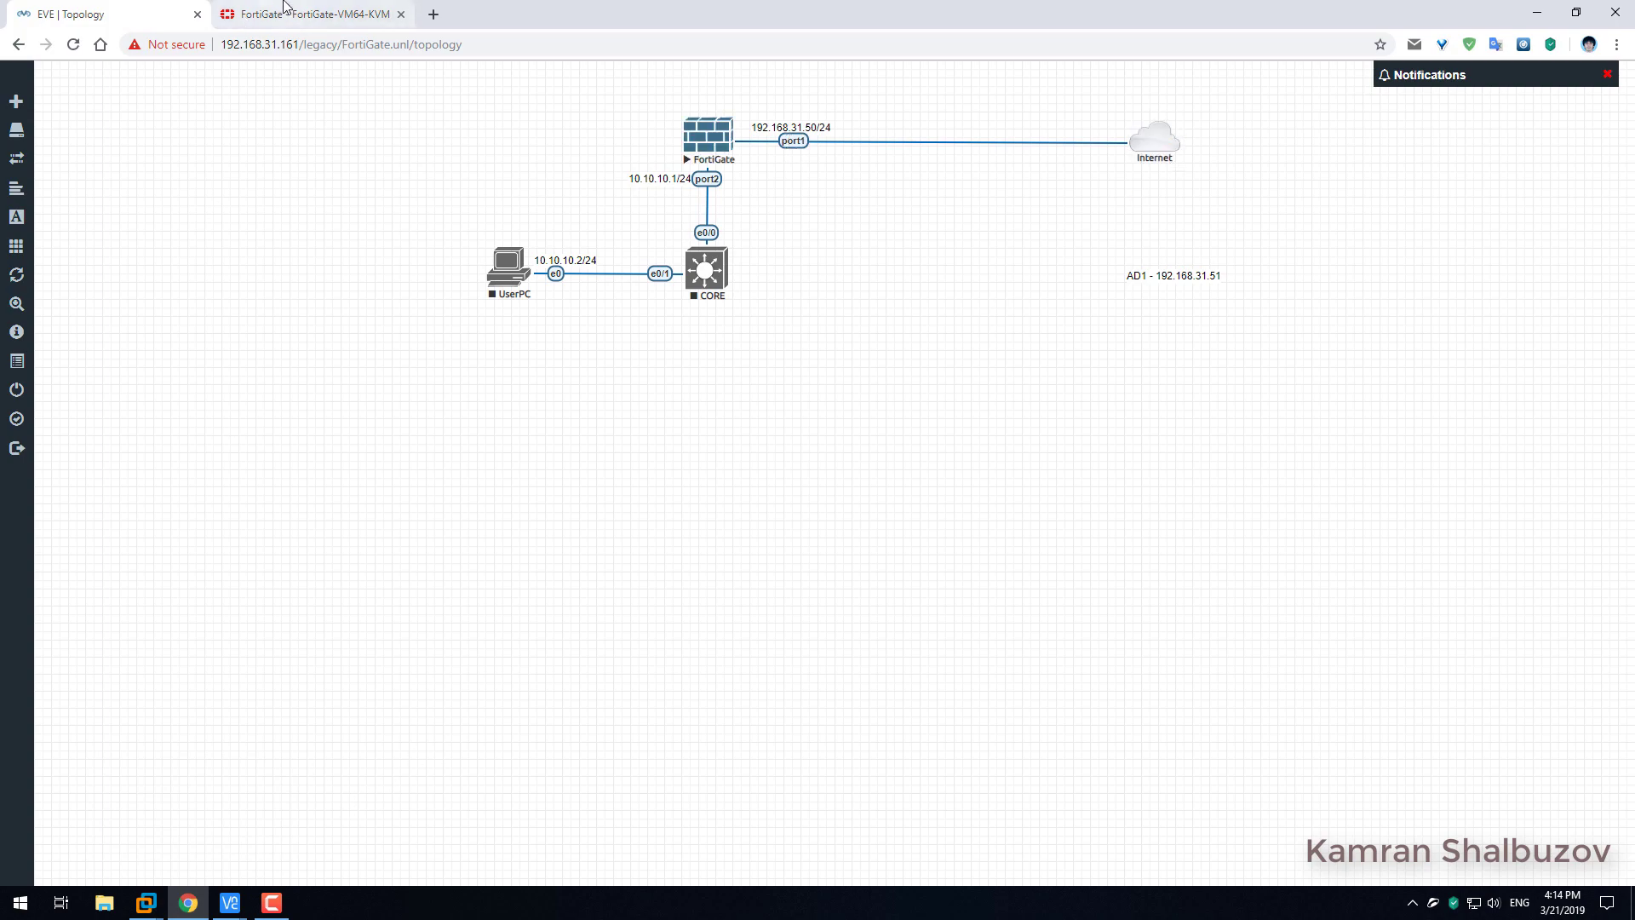
left_click(252, 24)
left_click_drag(441, 223, 399, 217)
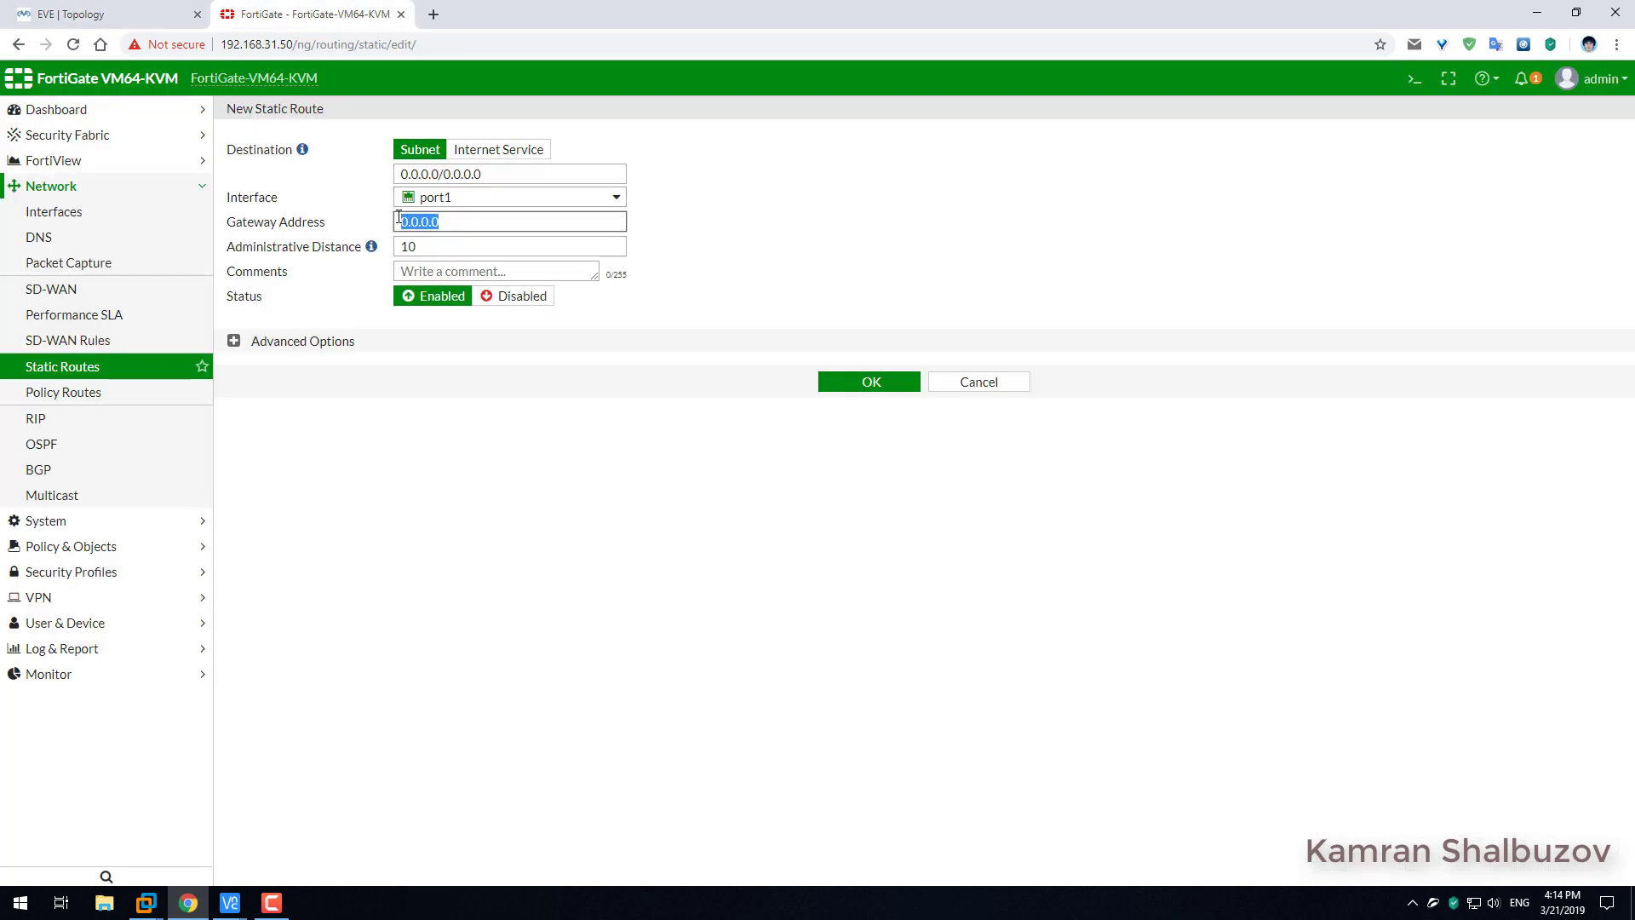
type("192.168.31.1")
left_click(861, 381)
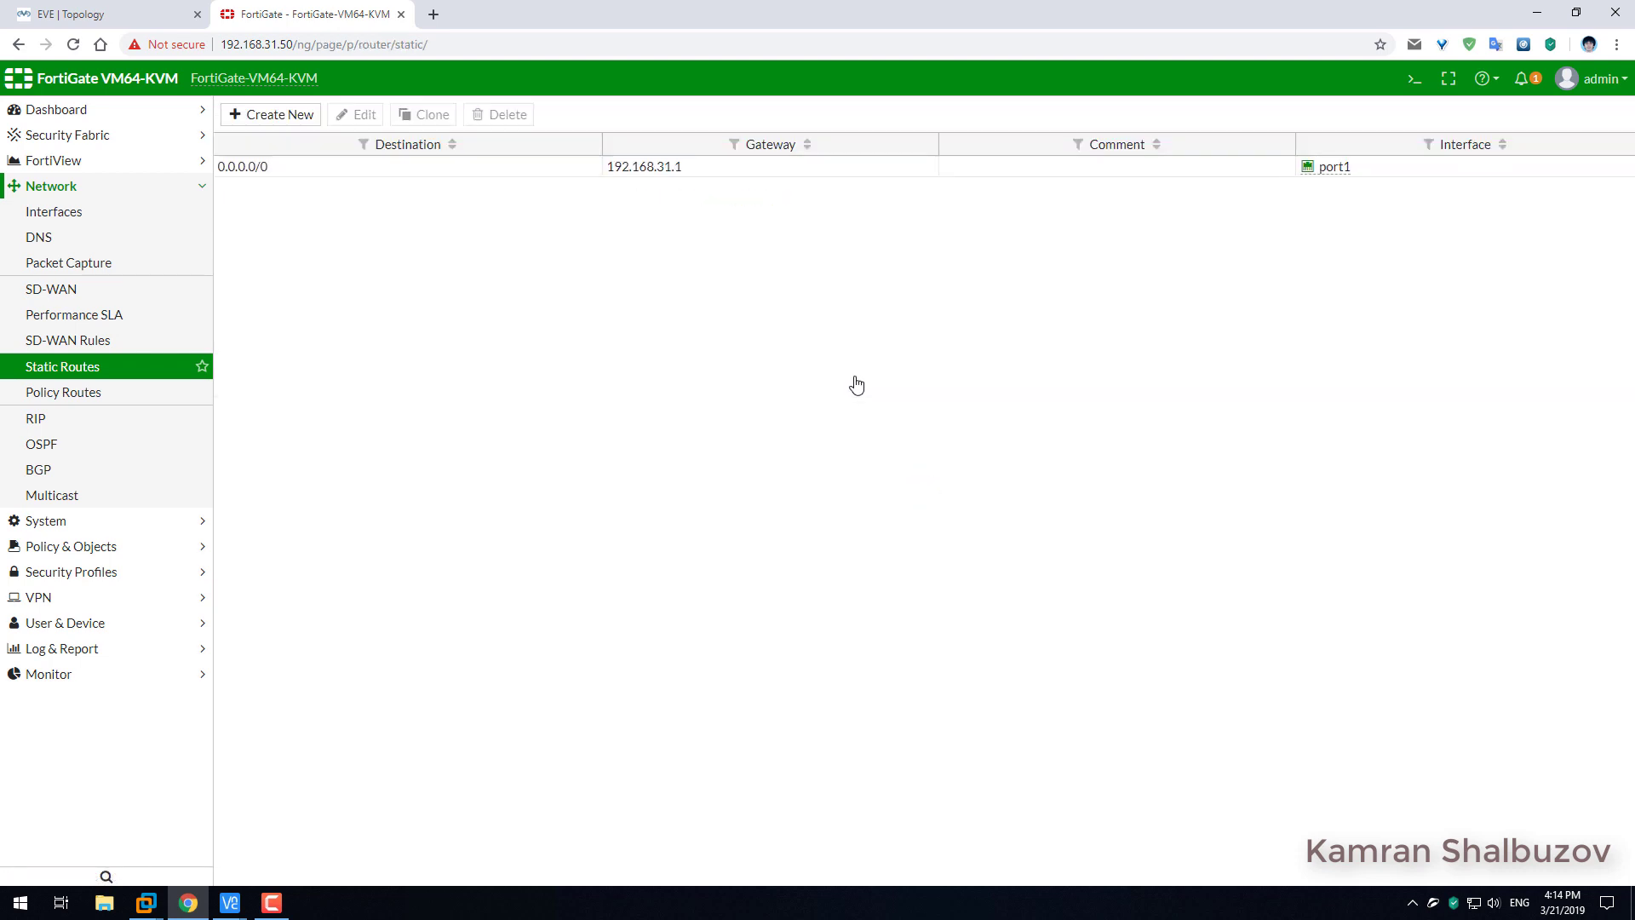
Specify 8.8.8.8 as primary and 8.8.4.4 as secondary DNS server and apply.
left_click(69, 238)
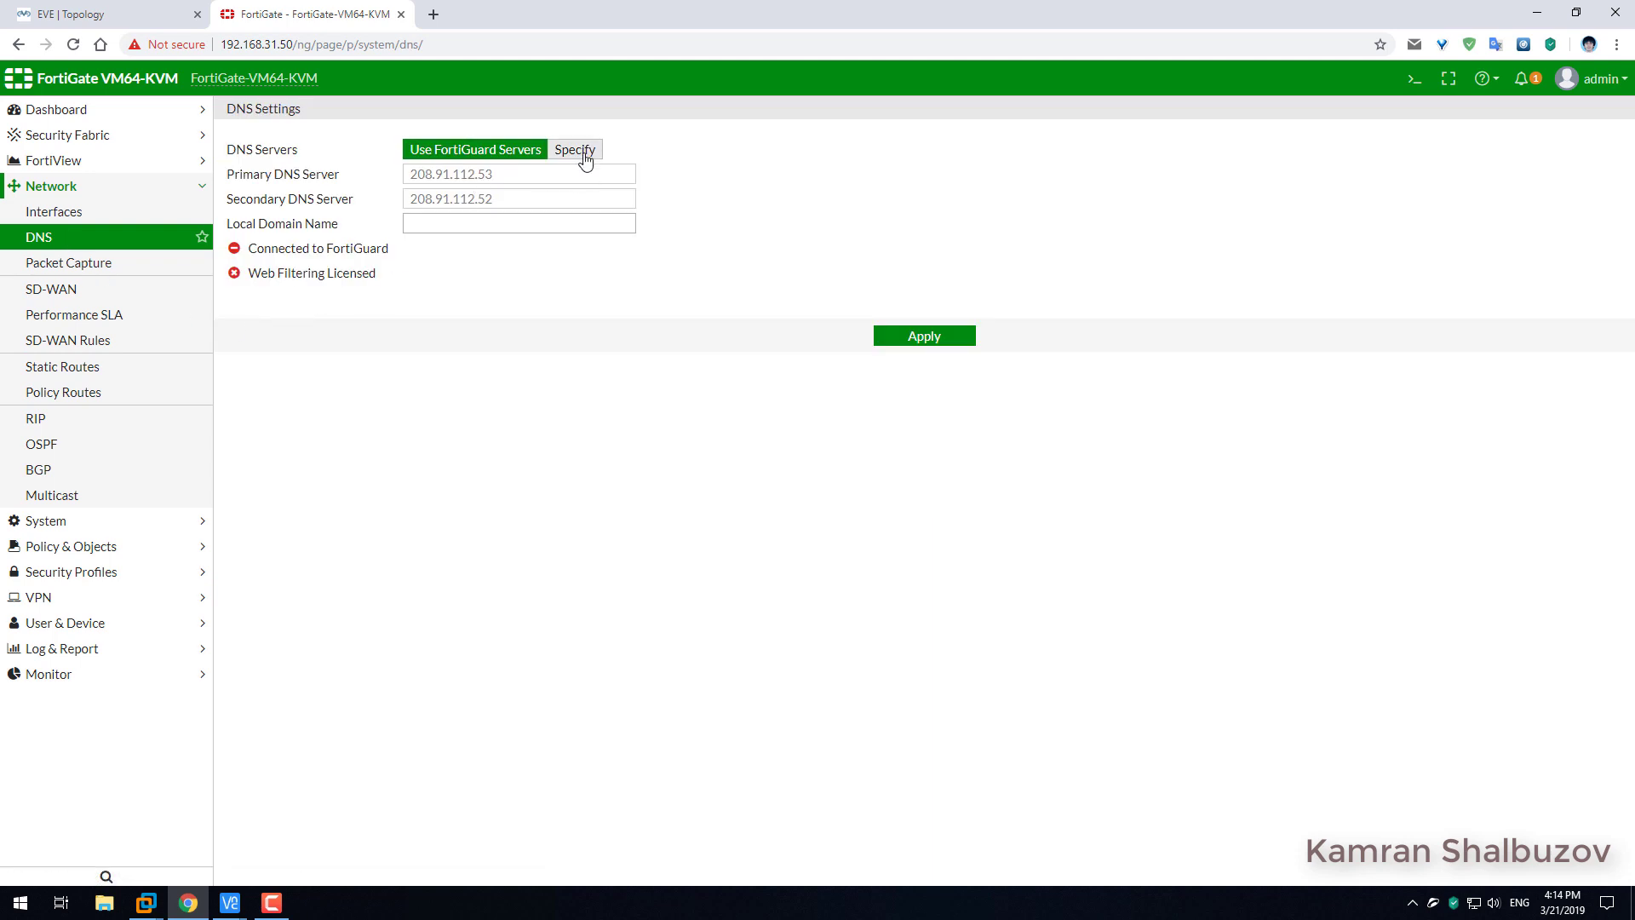
left_click(586, 160)
left_click_drag(464, 174, 339, 165)
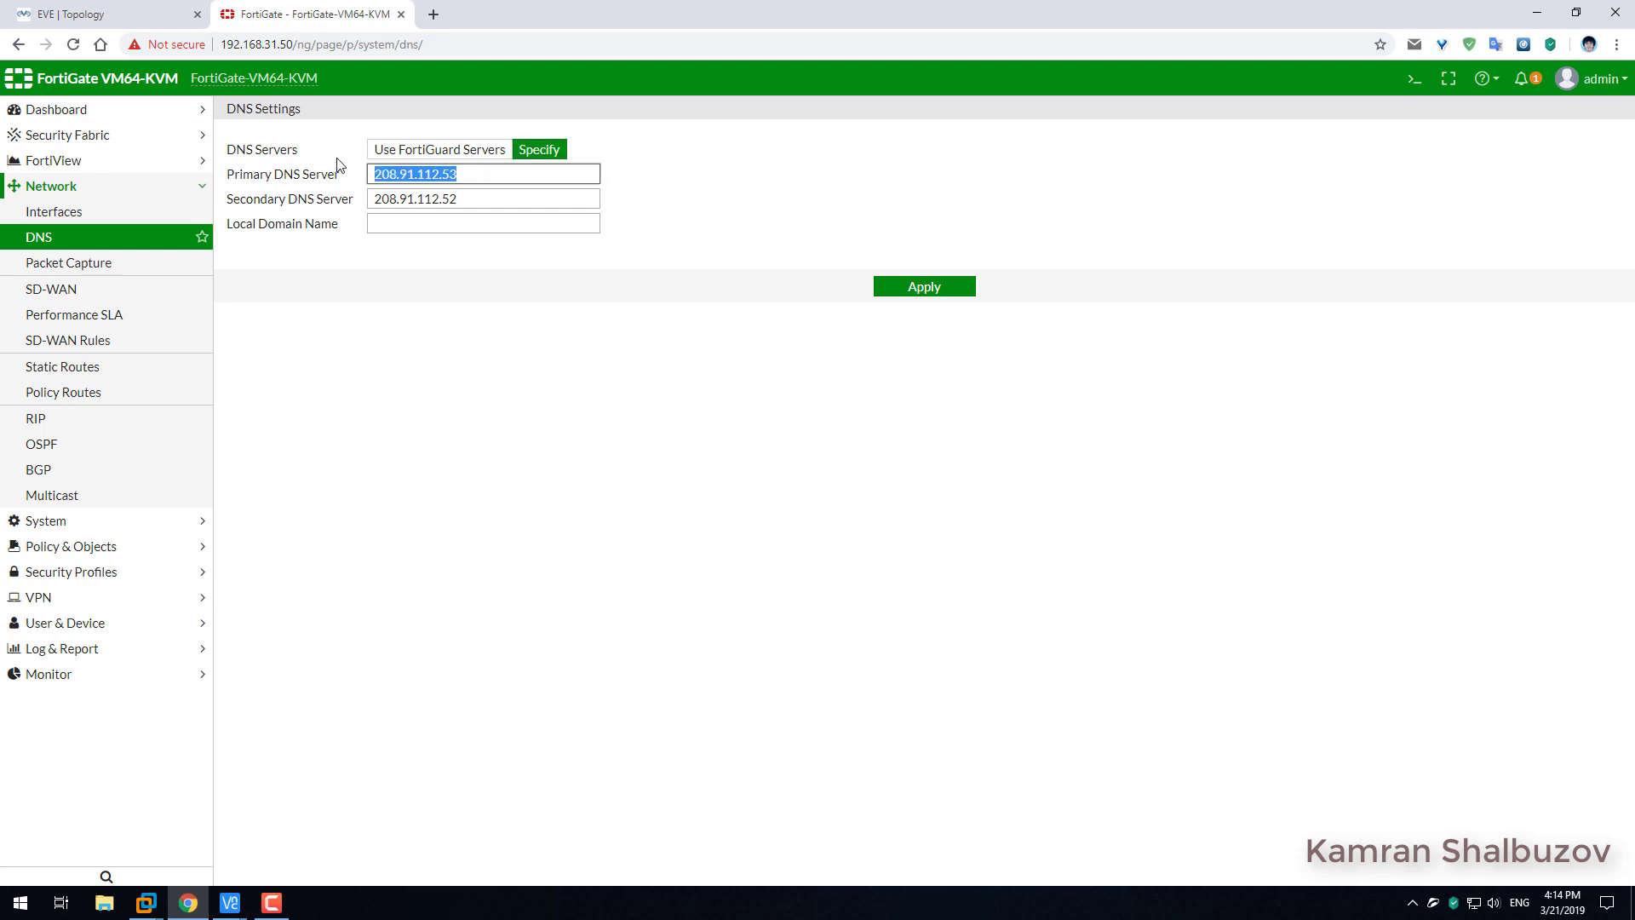
type("8.8.8.8")
left_click_drag(462, 198, 312, 177)
type("8.4.4")
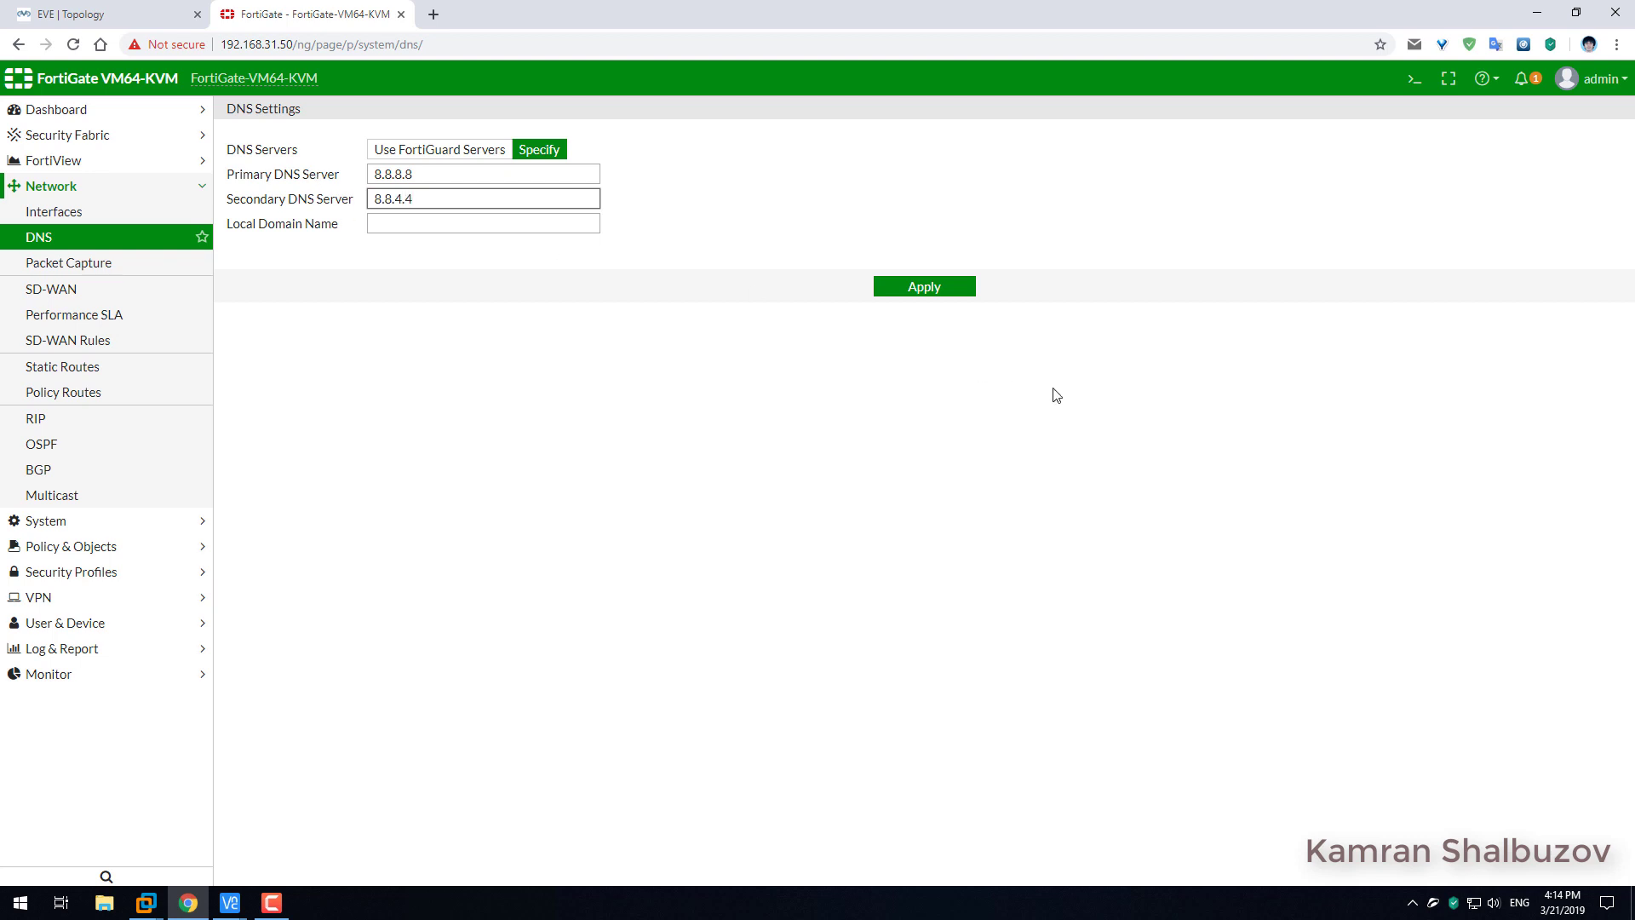
left_click(924, 288)
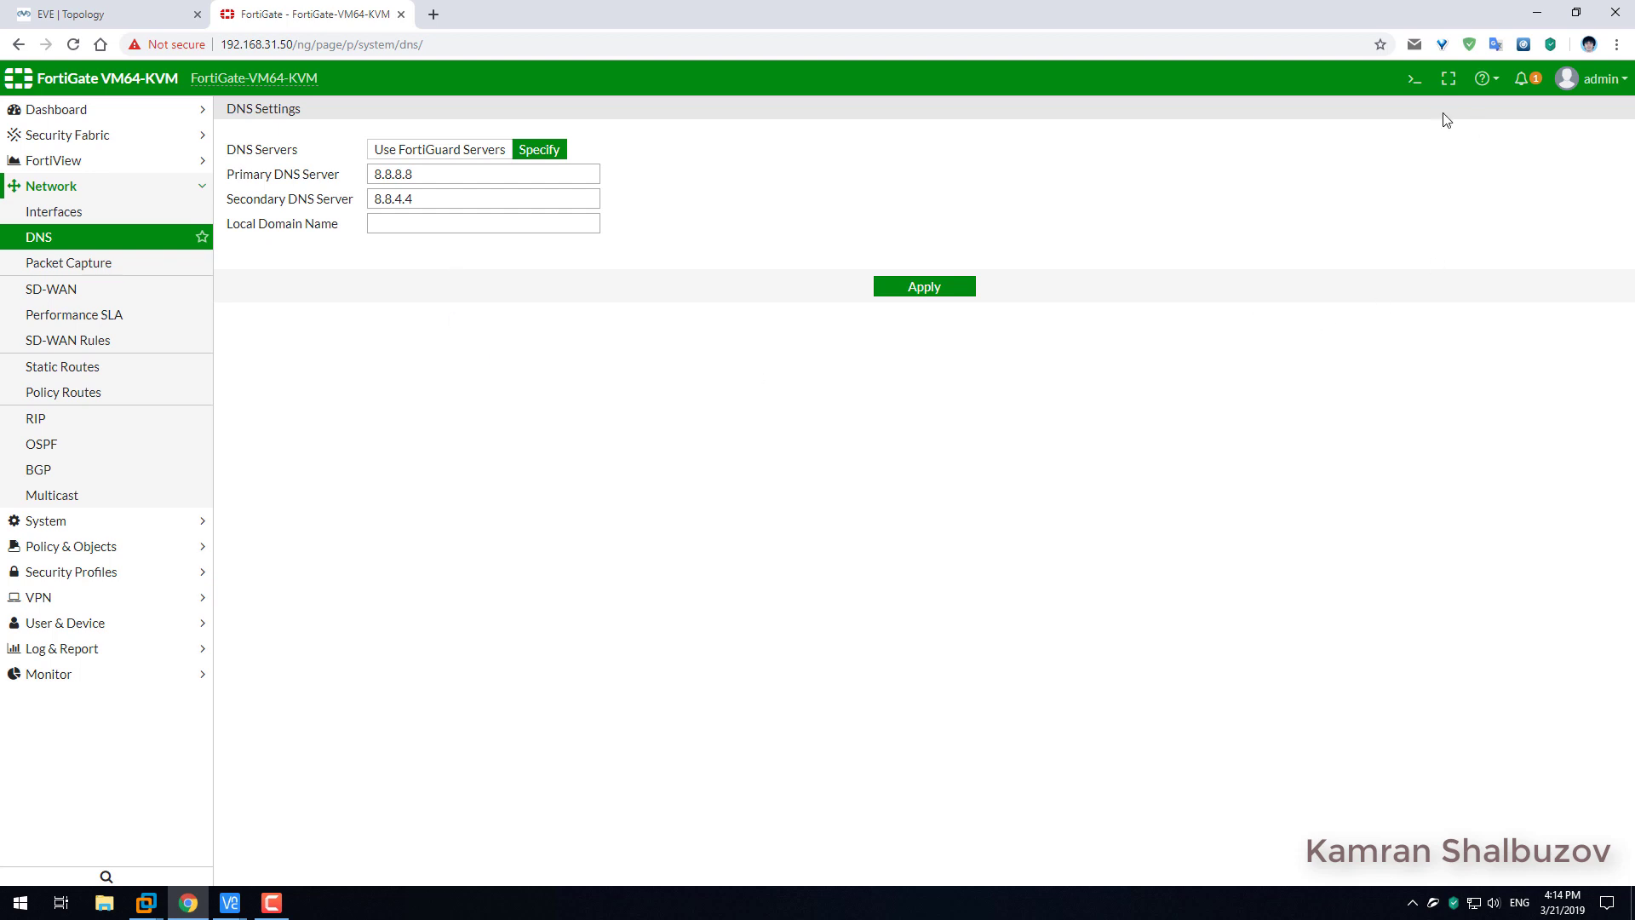
left_click(1415, 78)
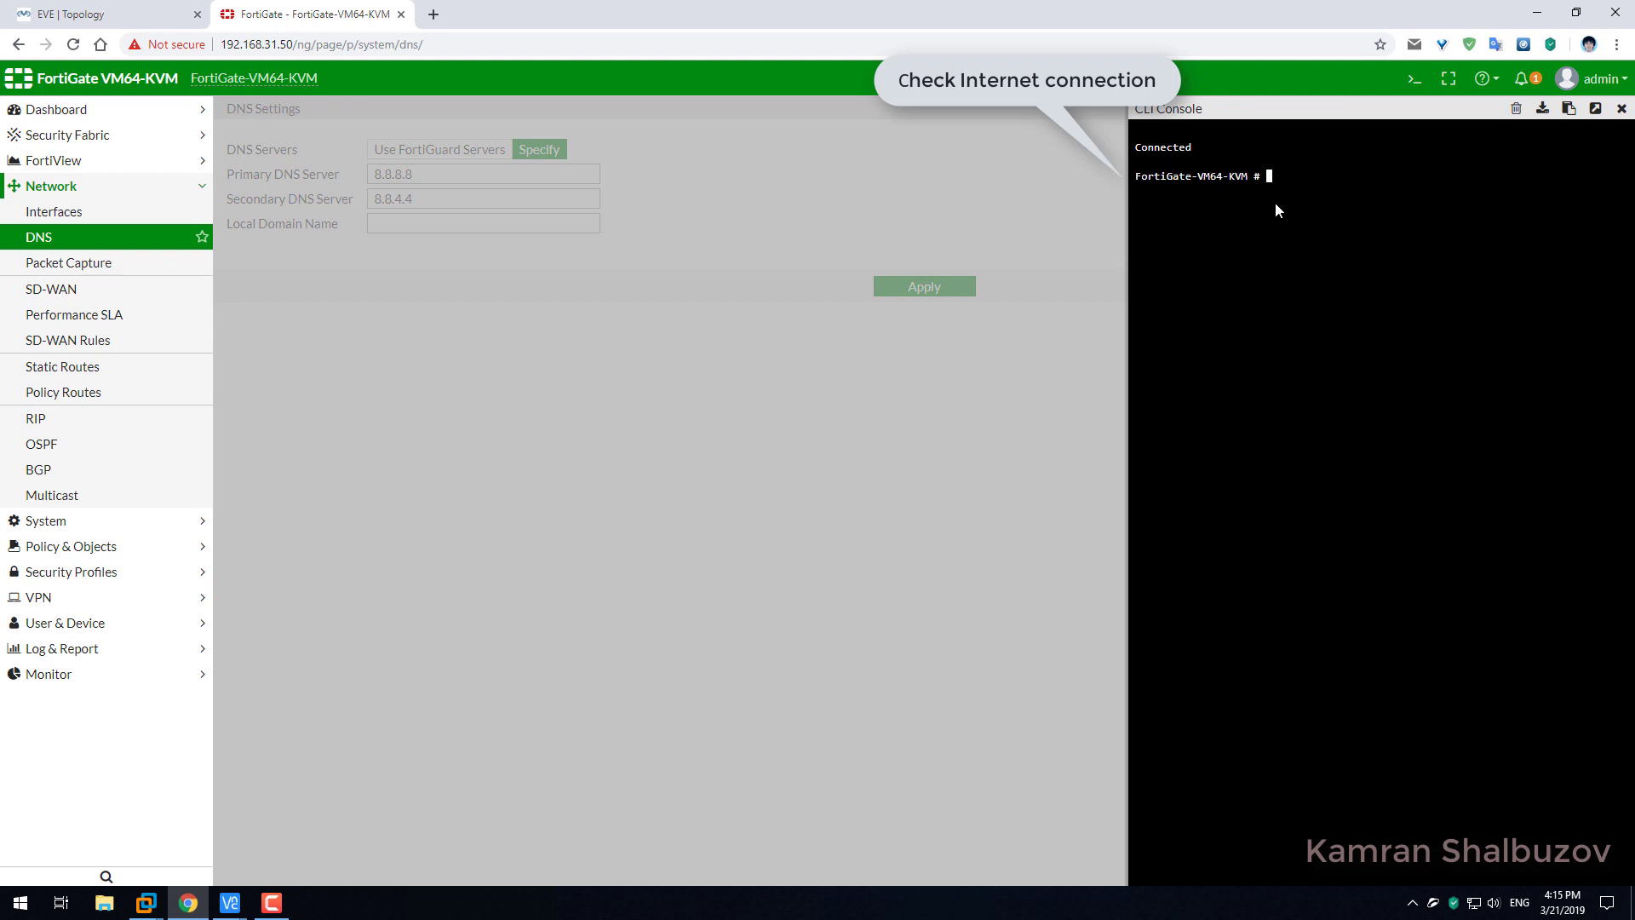
Run 'execute ping gmail.com' in the CLI console, check the replies, then close the console.
type("execute ping gmail.com")
key("Return")
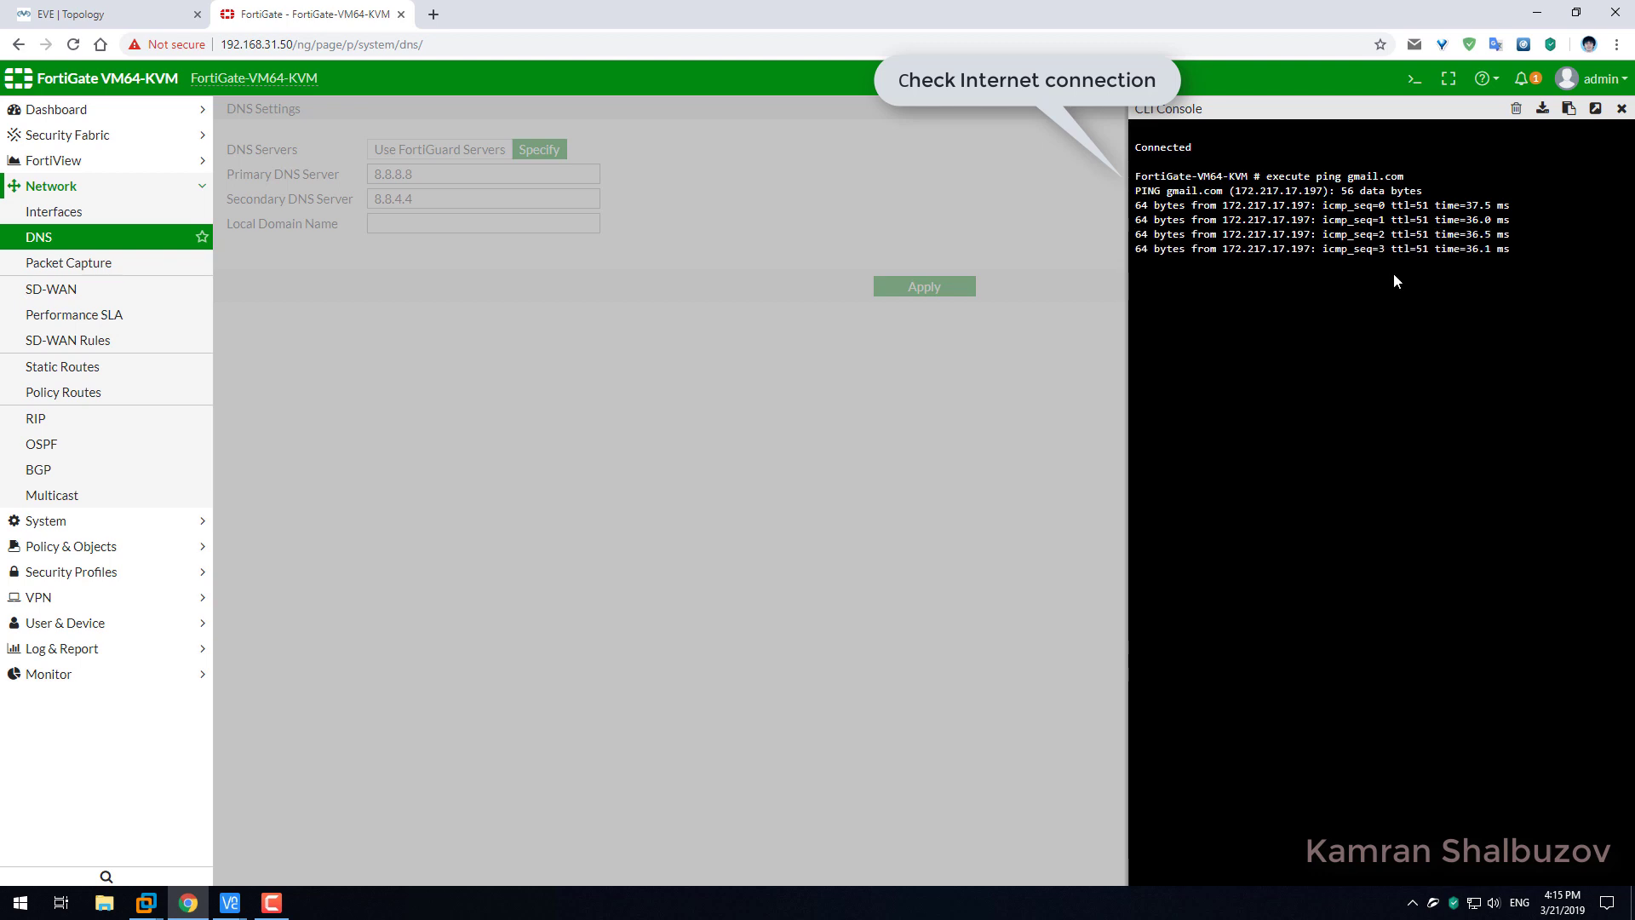
left_click(1622, 109)
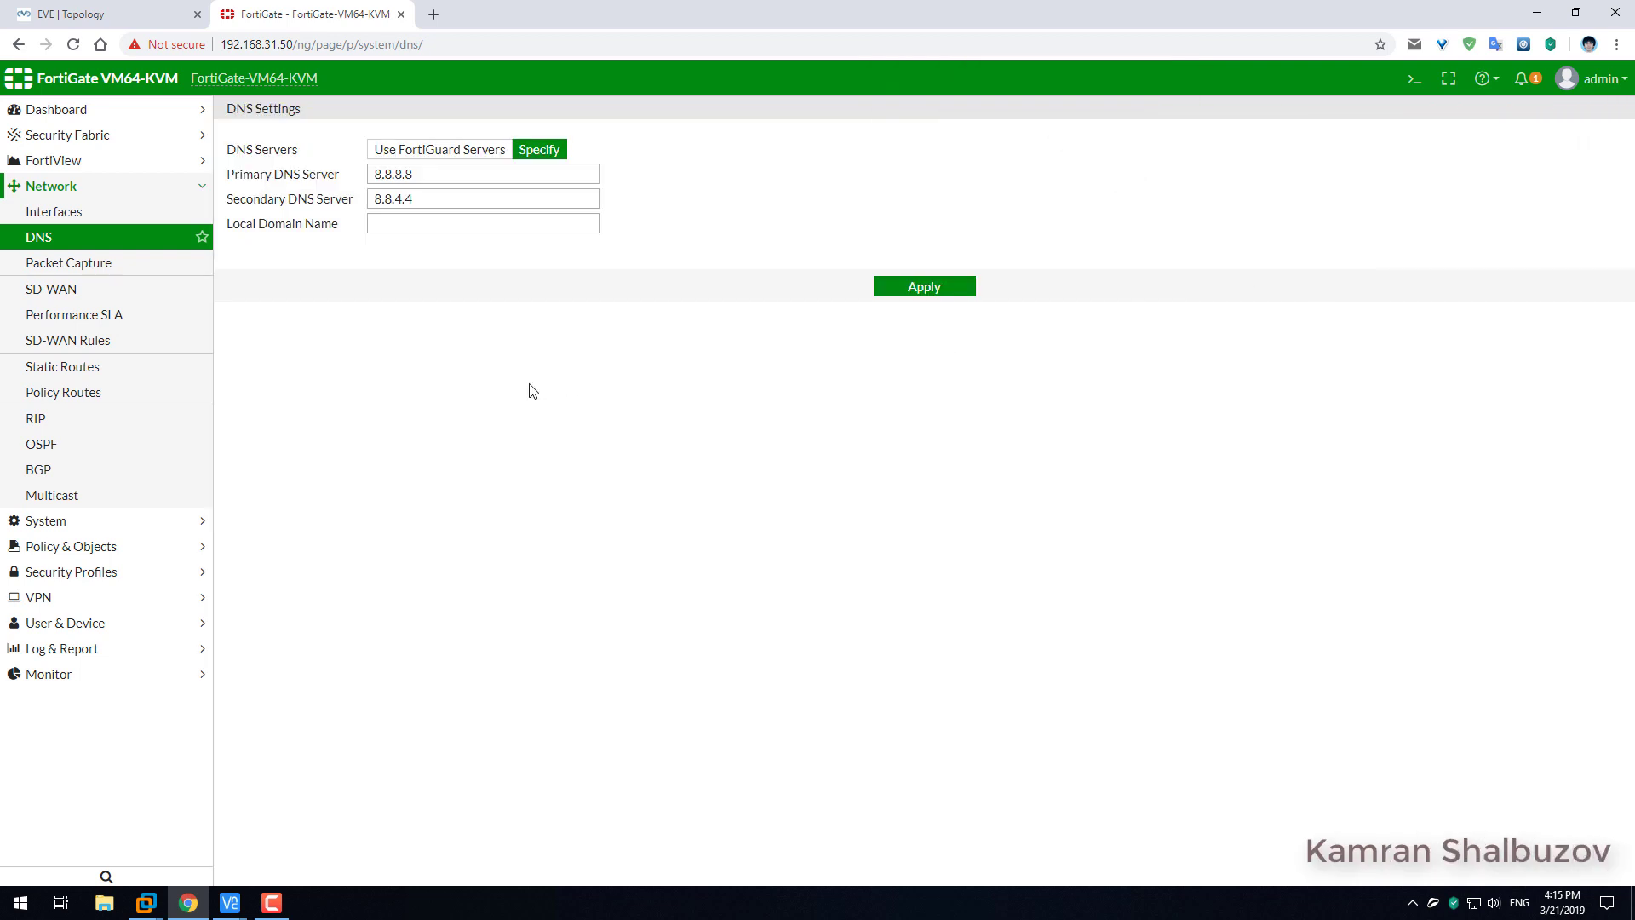
Upload the licence file FortiGate VM01.lic on the FortiGate VM License page and confirm.
left_click(934, 295)
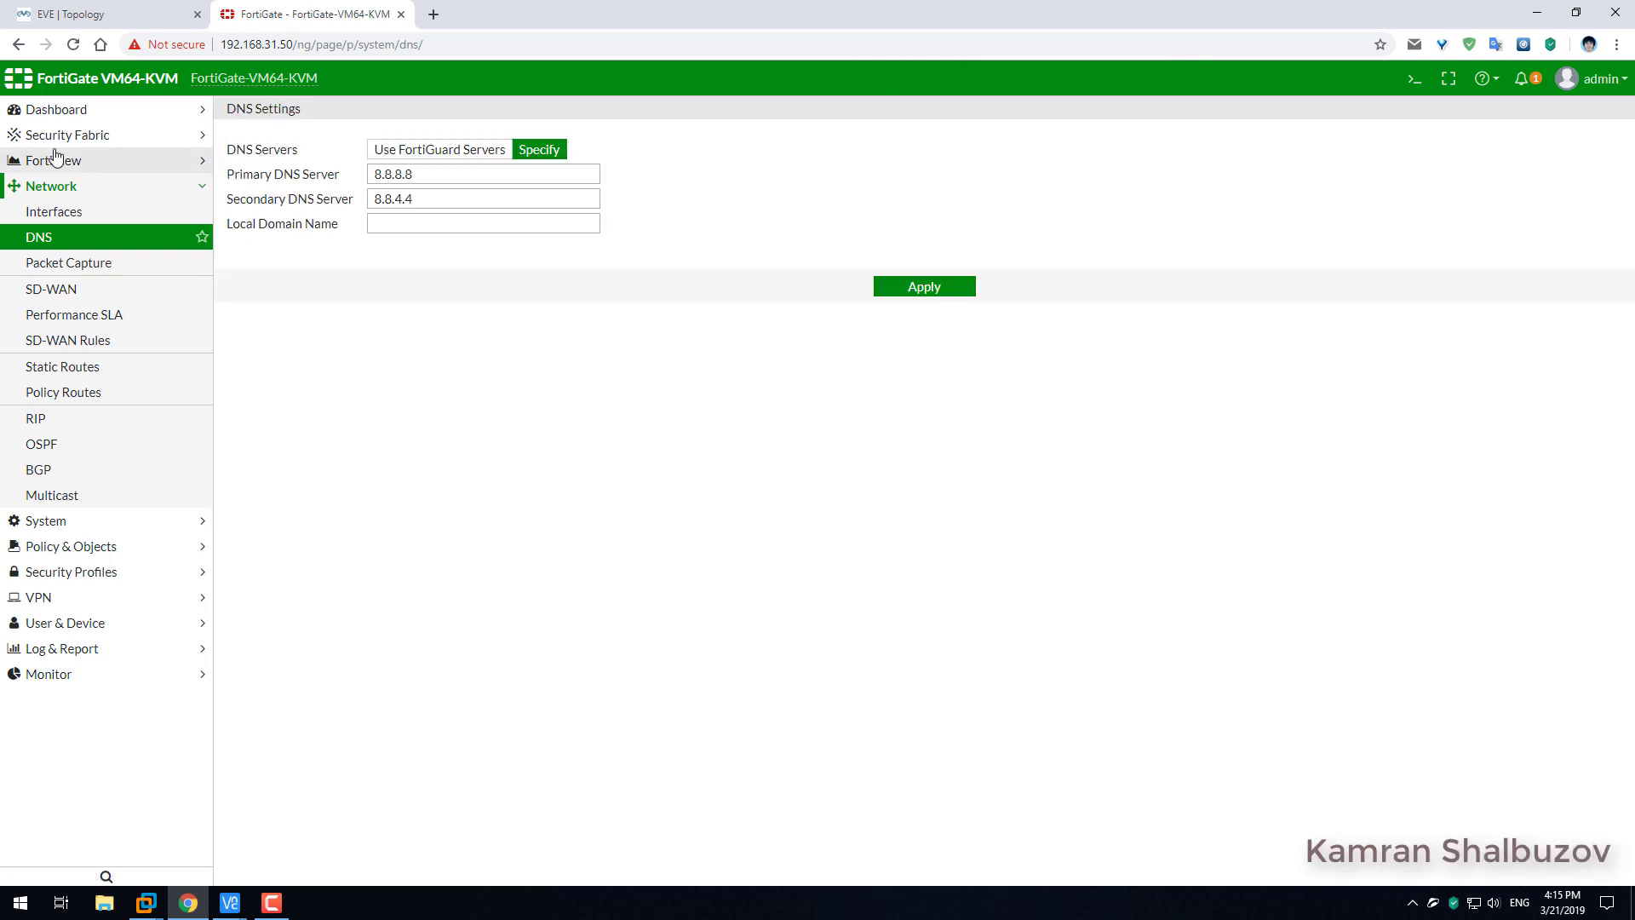
left_click(51, 110)
left_click(40, 136)
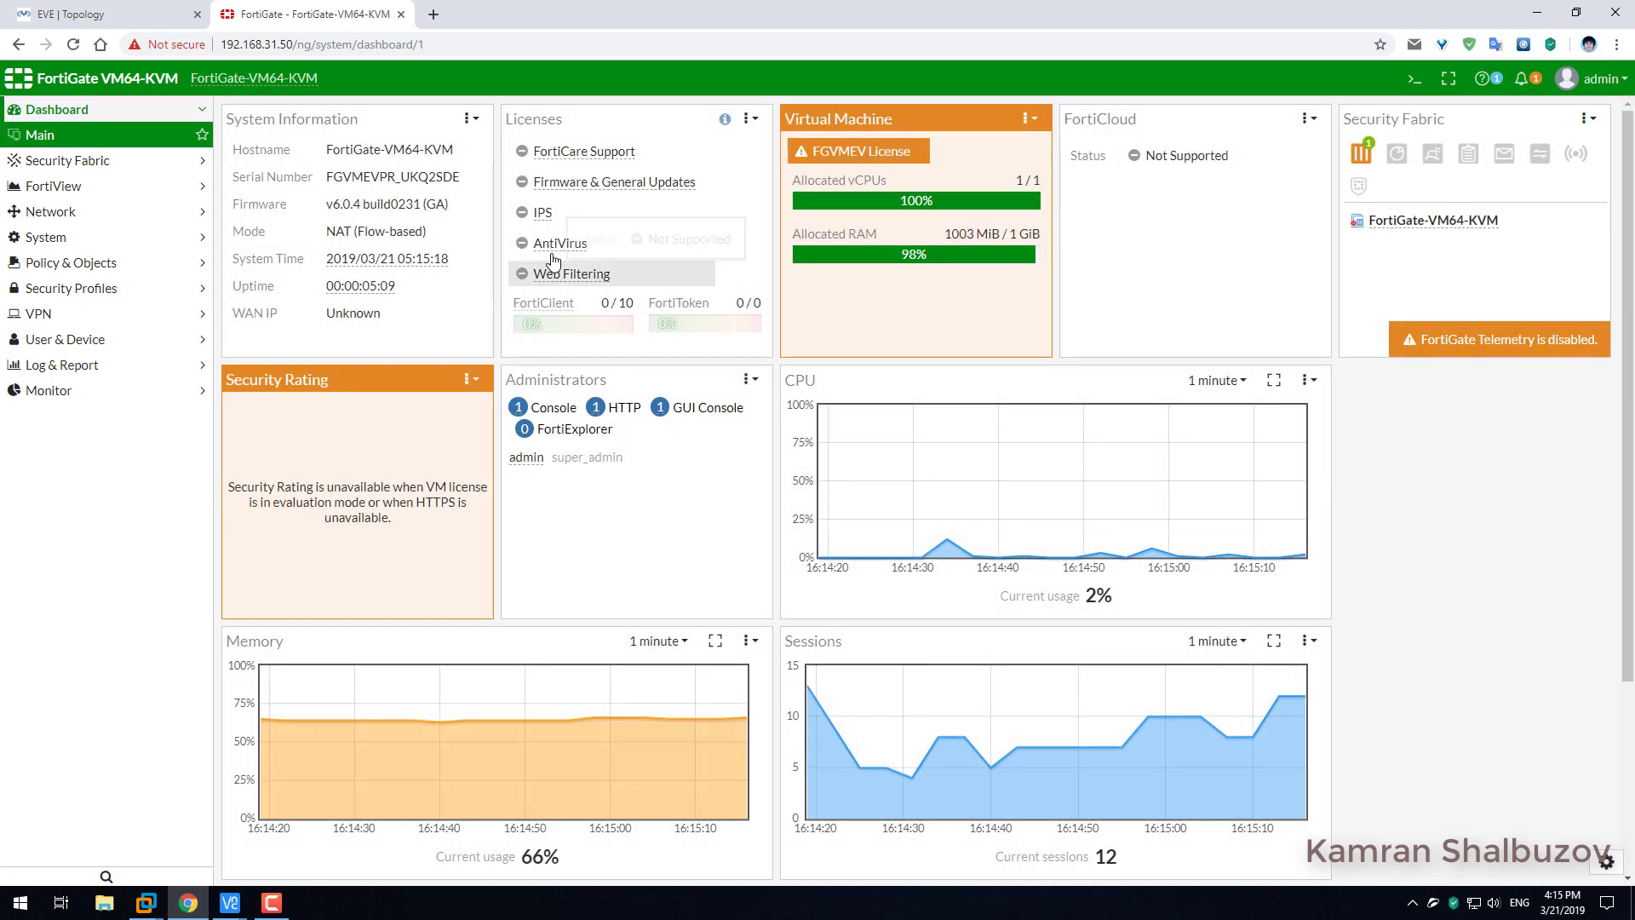
left_click(550, 245)
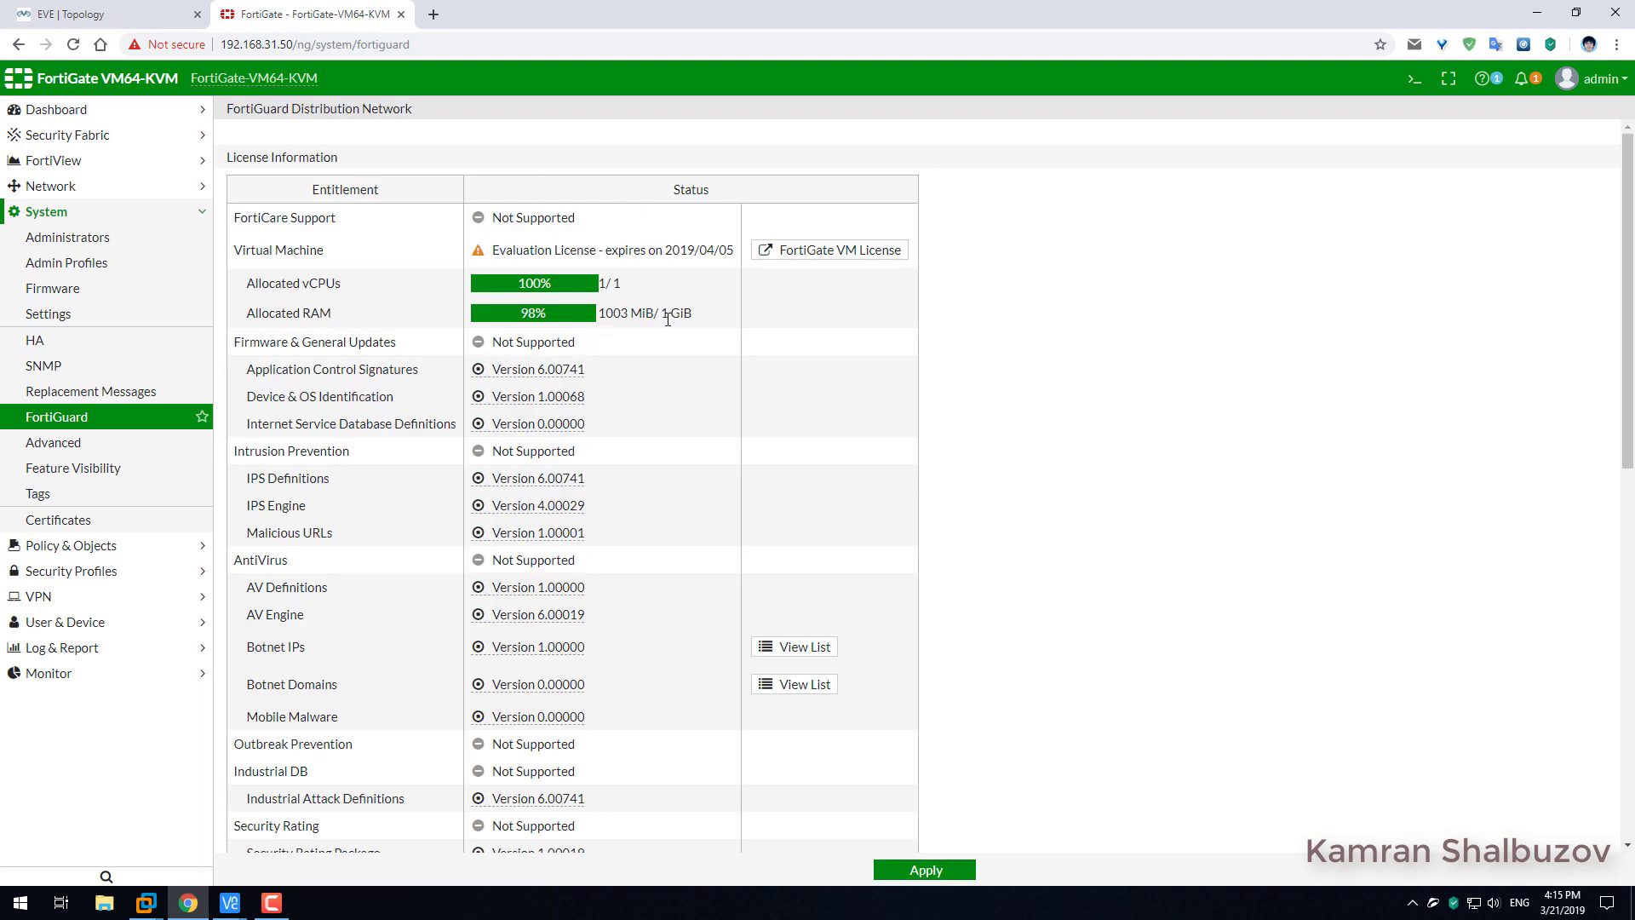
left_click(877, 257)
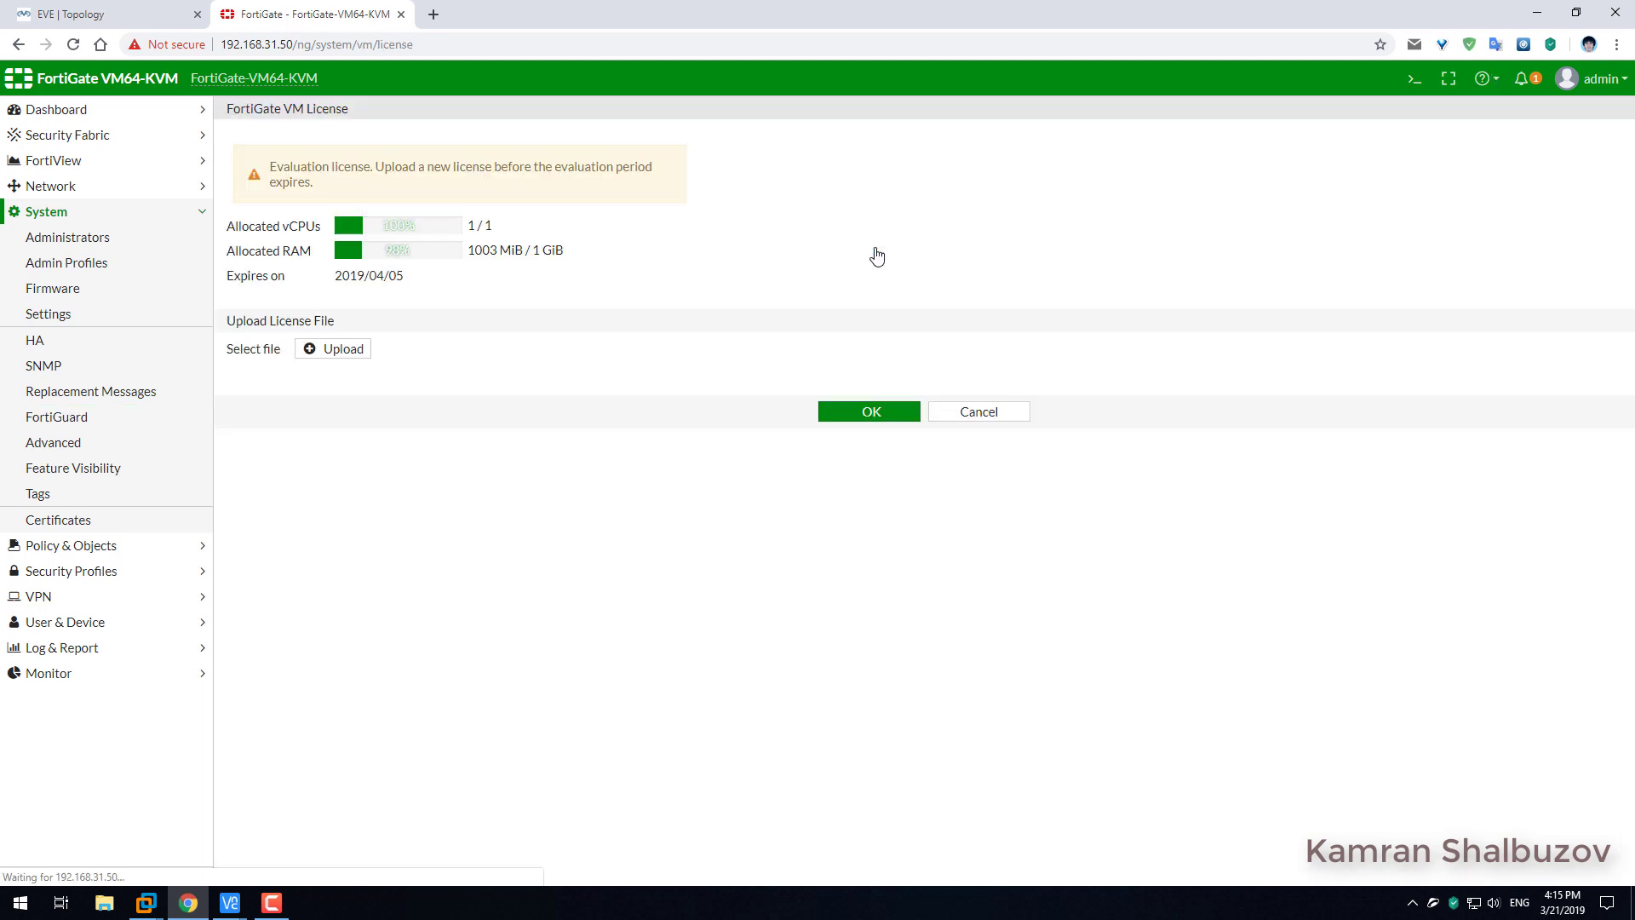
left_click(340, 358)
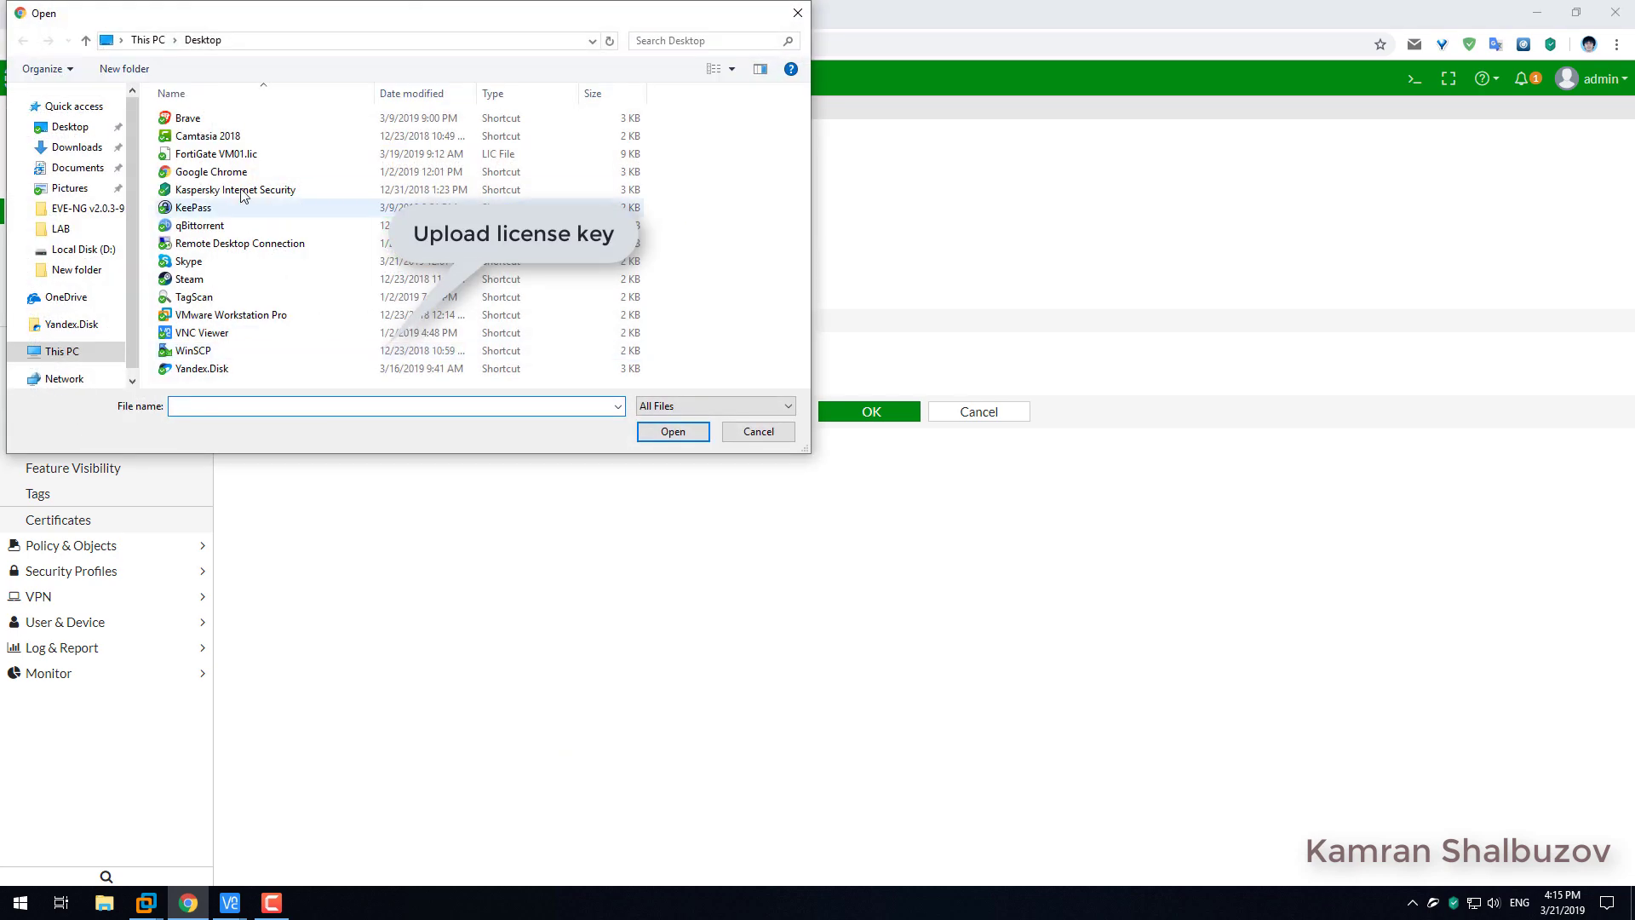
double_click(228, 155)
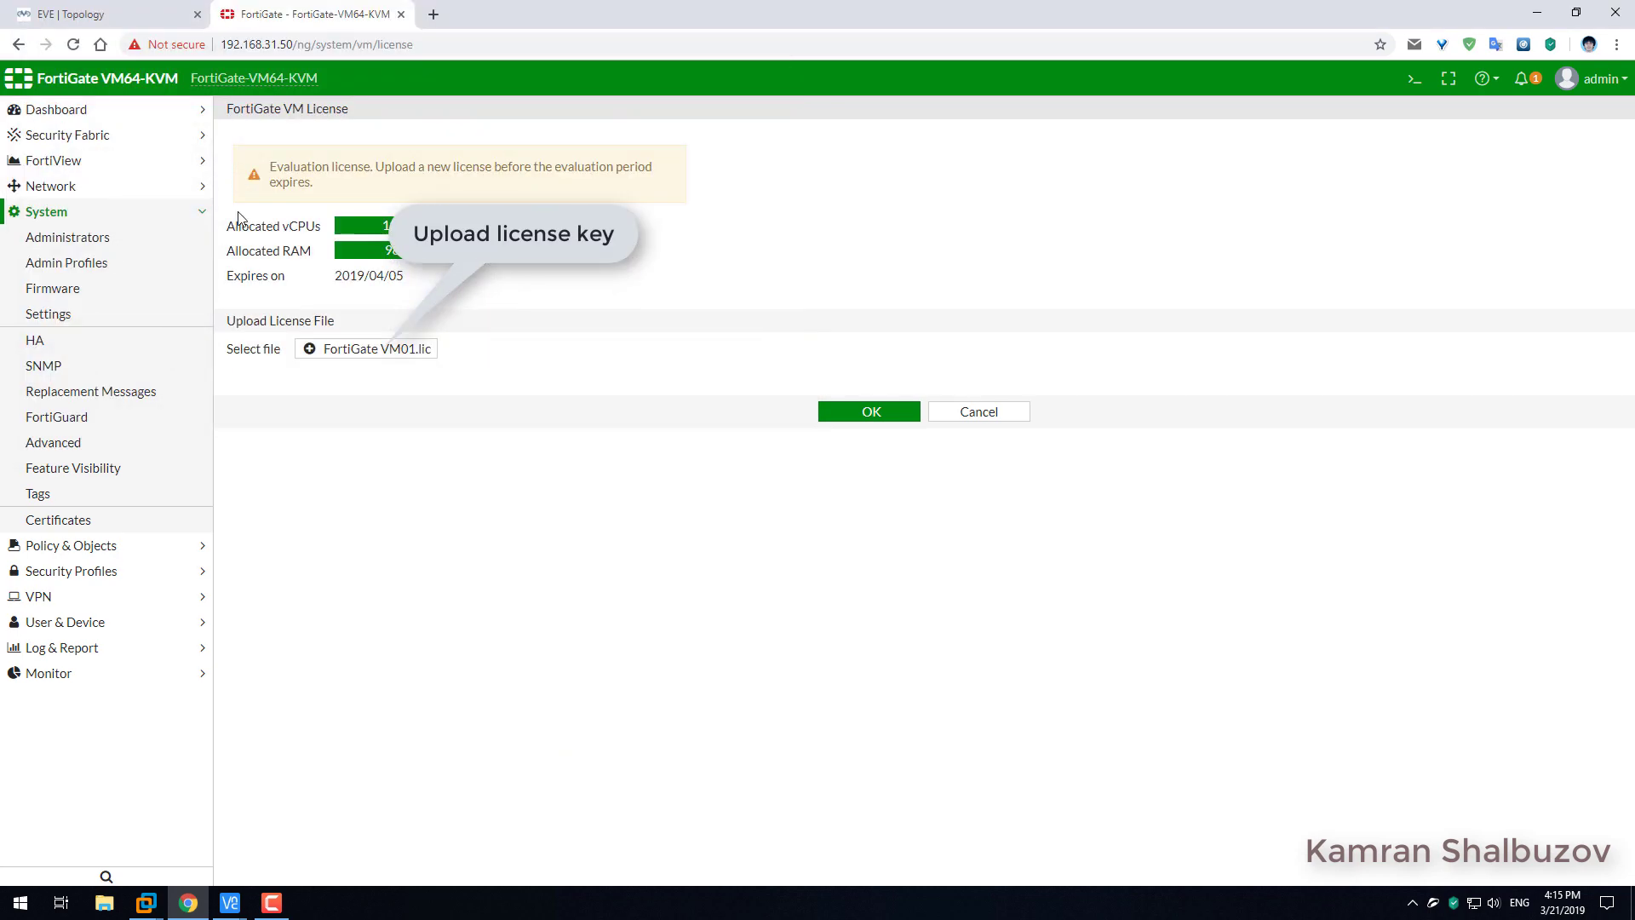
left_click(862, 417)
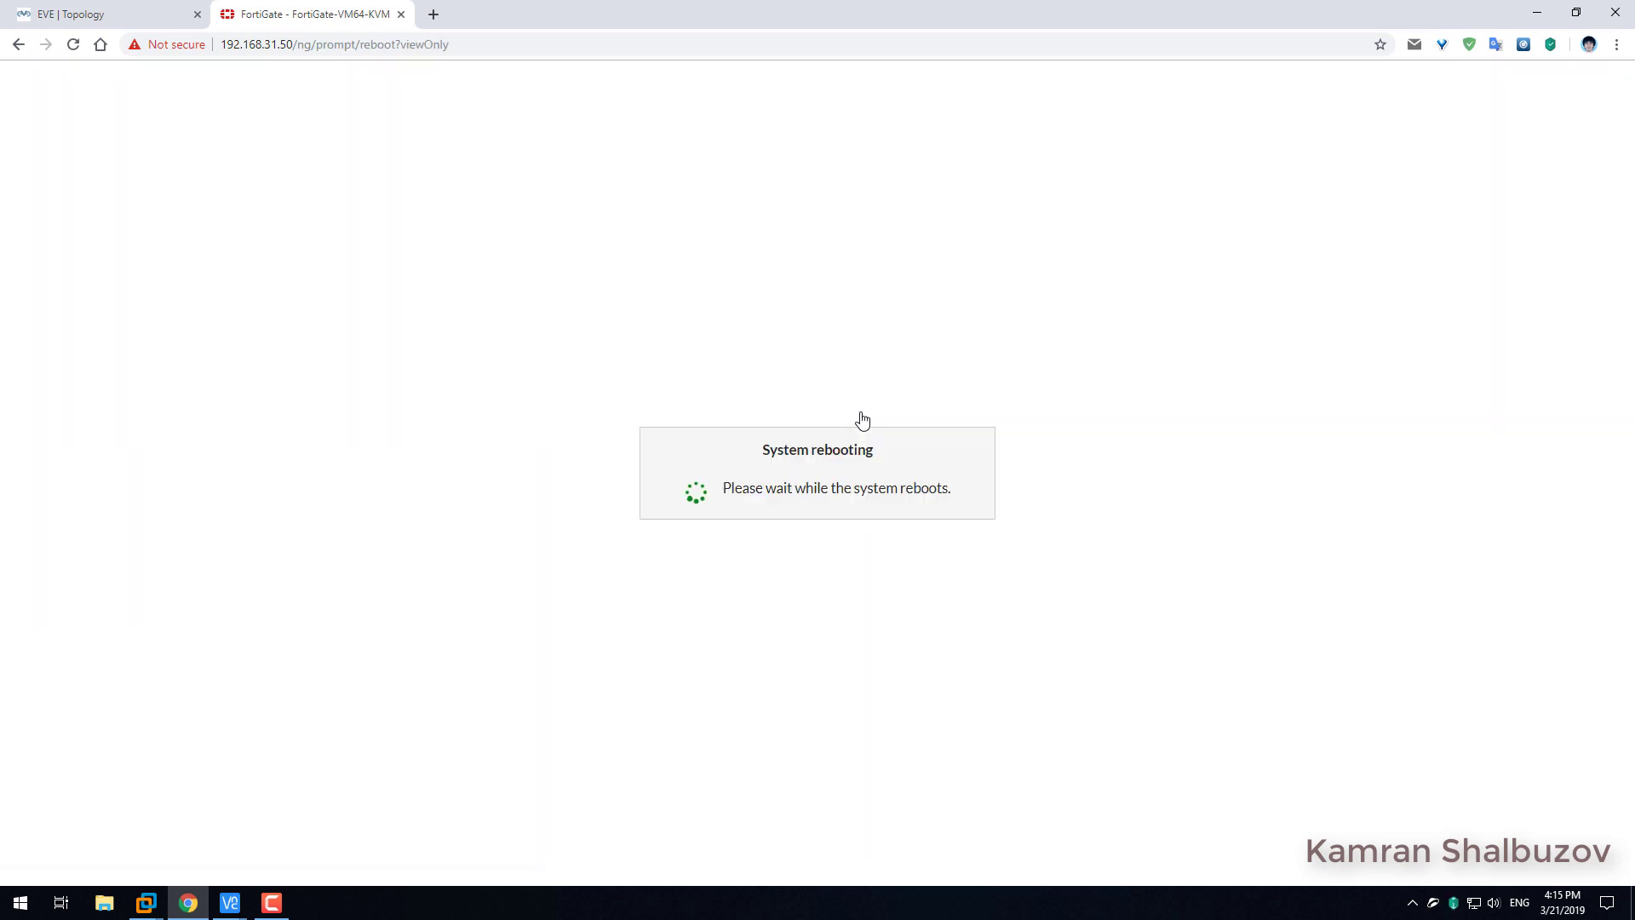
Watch the FortiGate reboot in the VNC console, then return to the browser.
left_click_drag(763, 449, 880, 467)
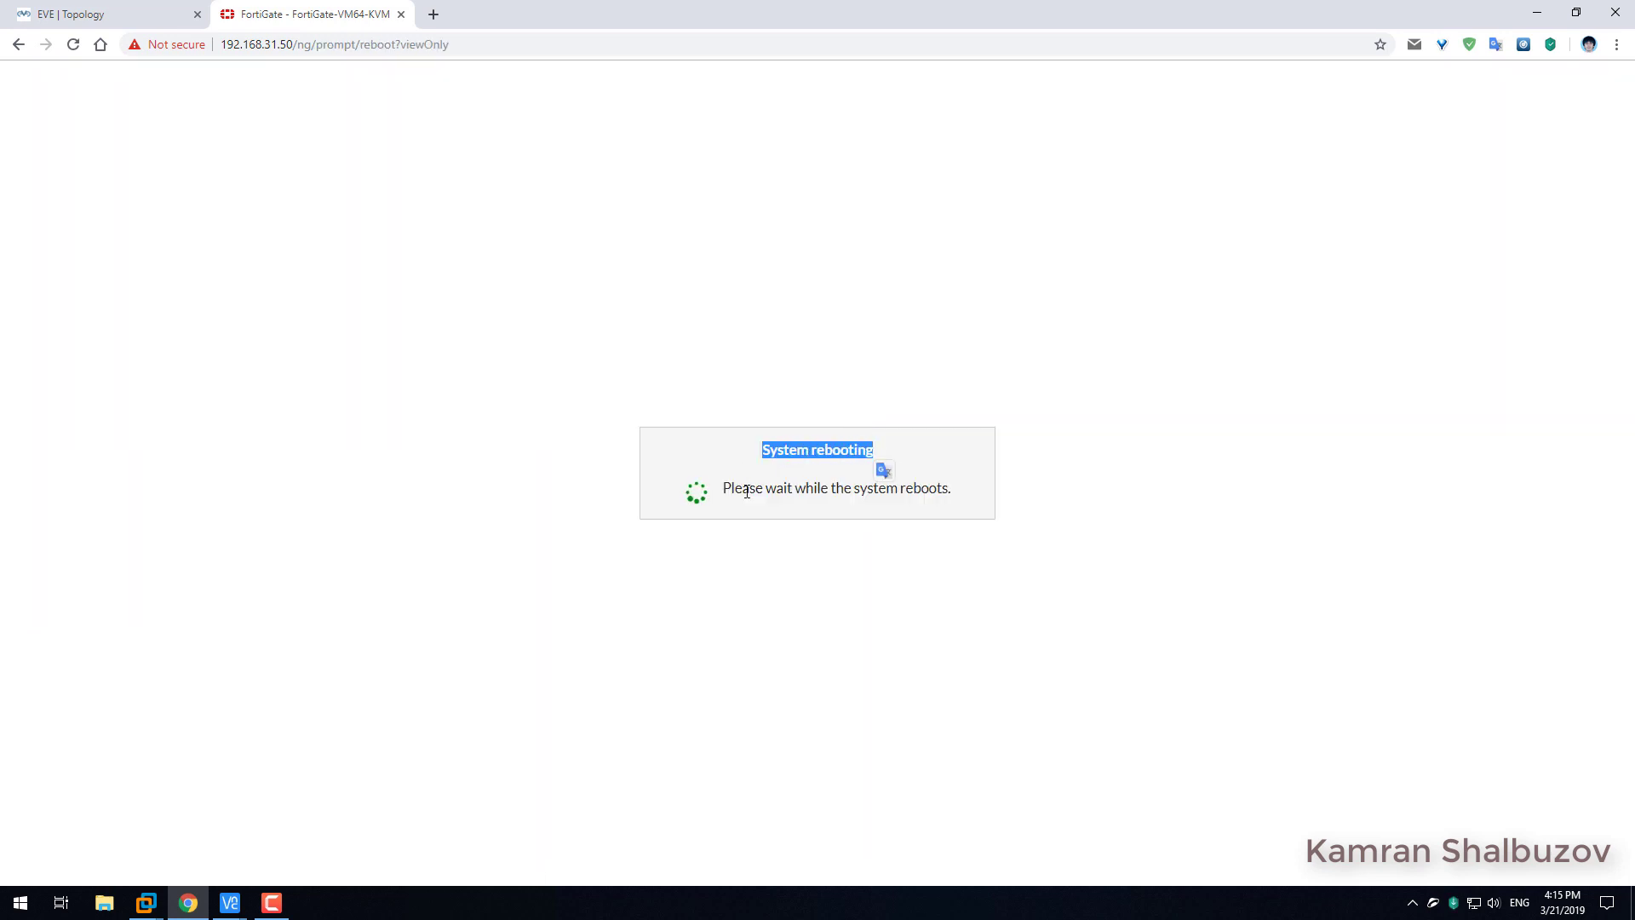
left_click_drag(720, 491, 951, 489)
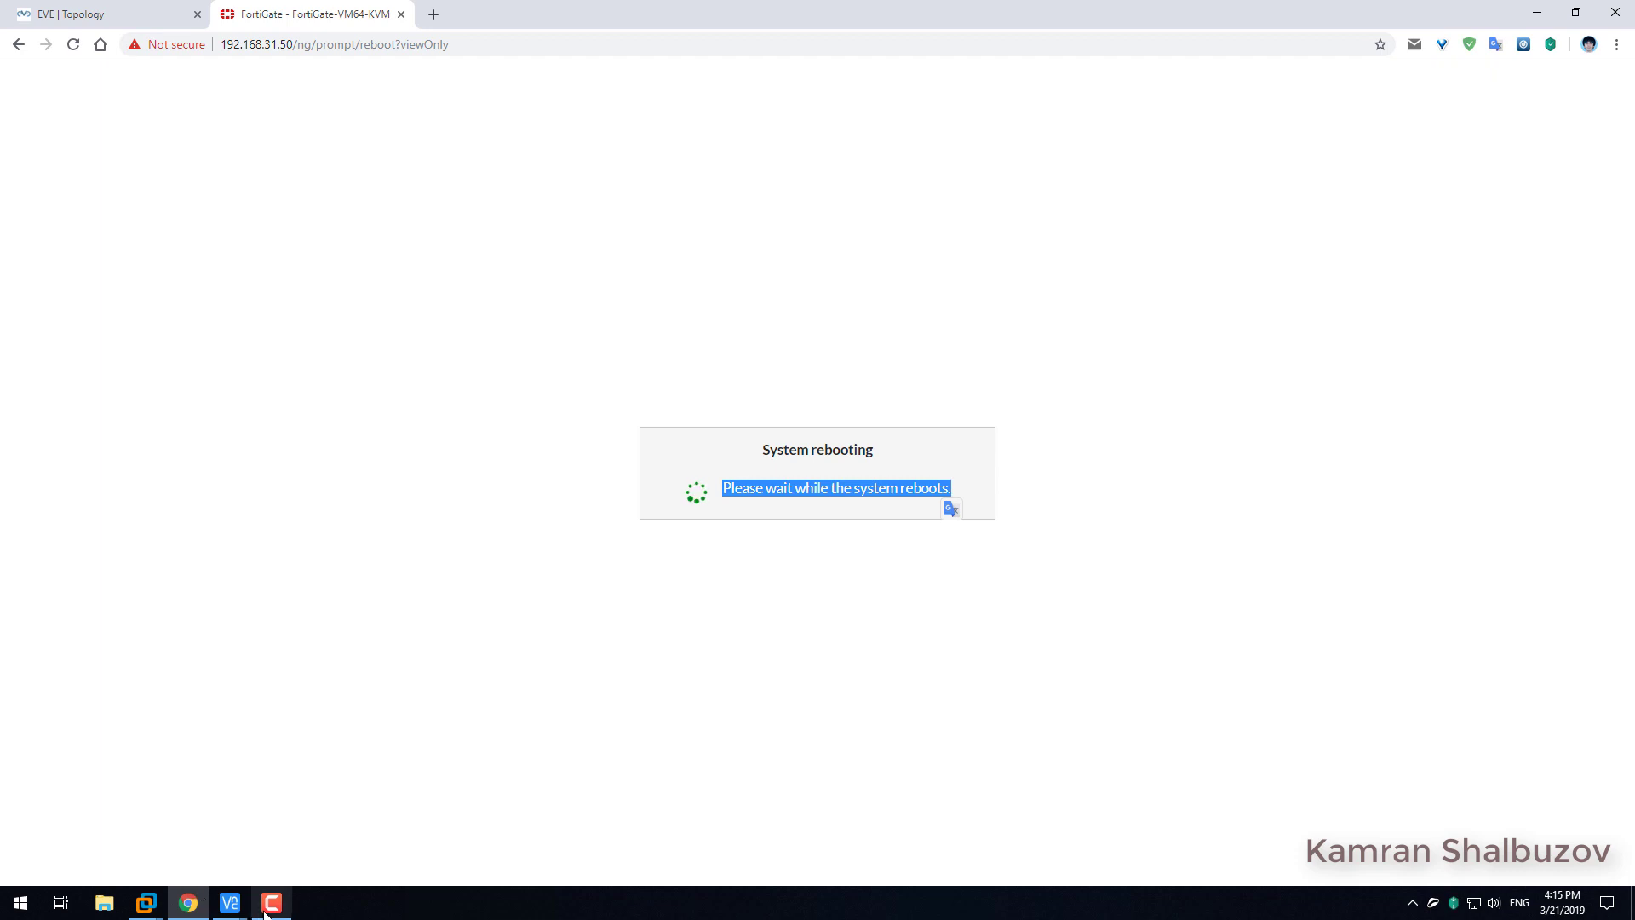
left_click(230, 903)
left_click(288, 832)
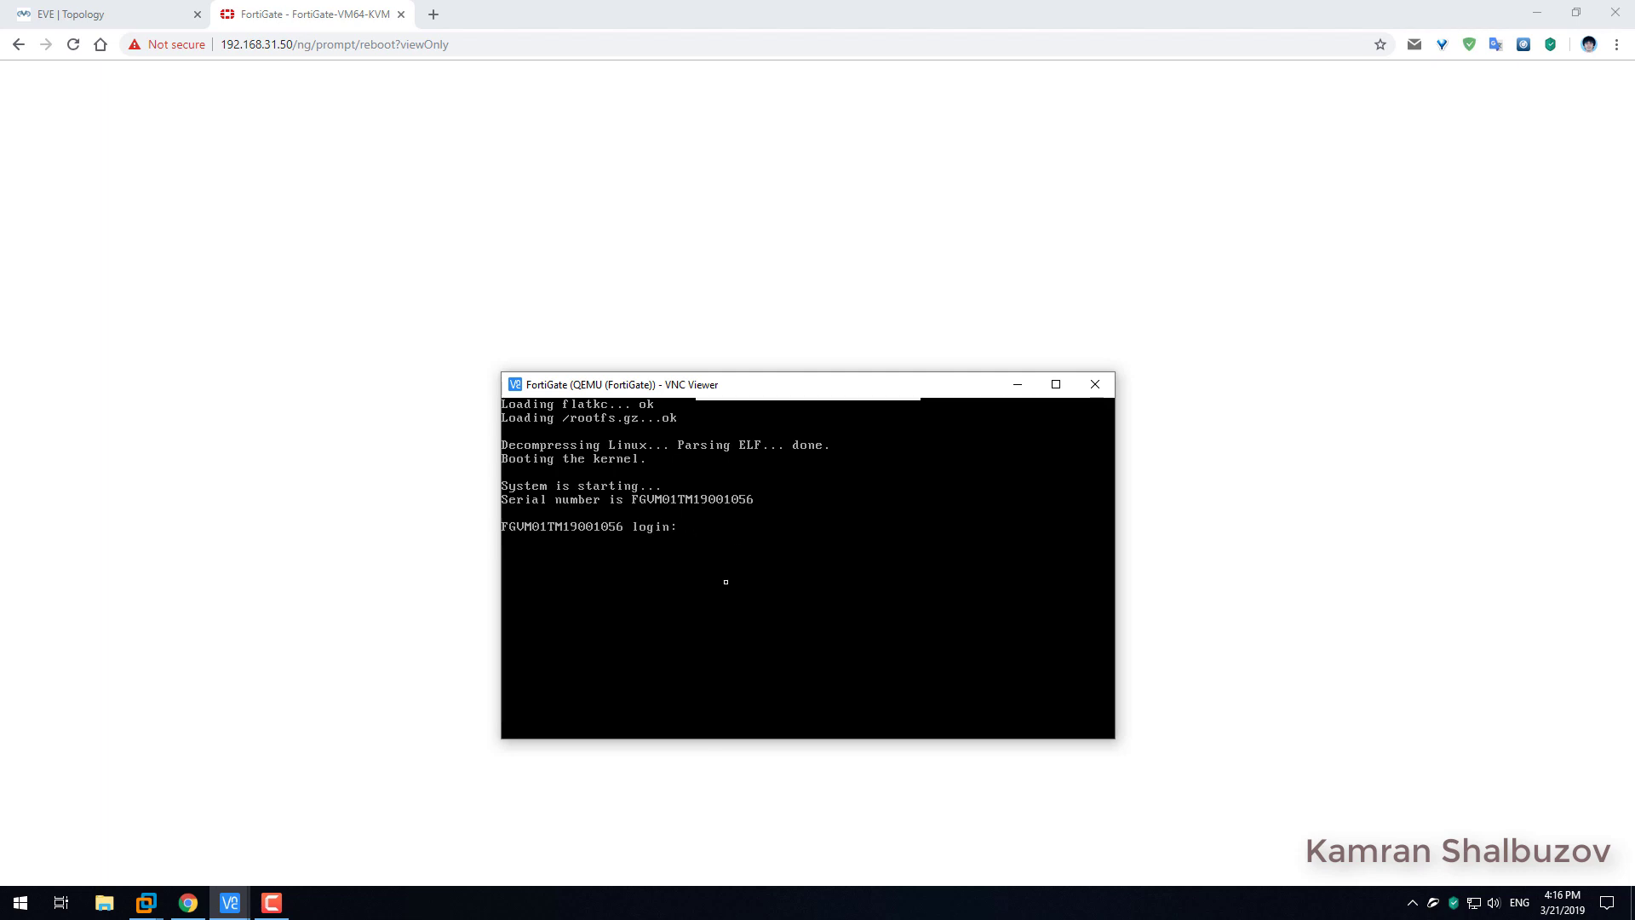
left_click(1016, 386)
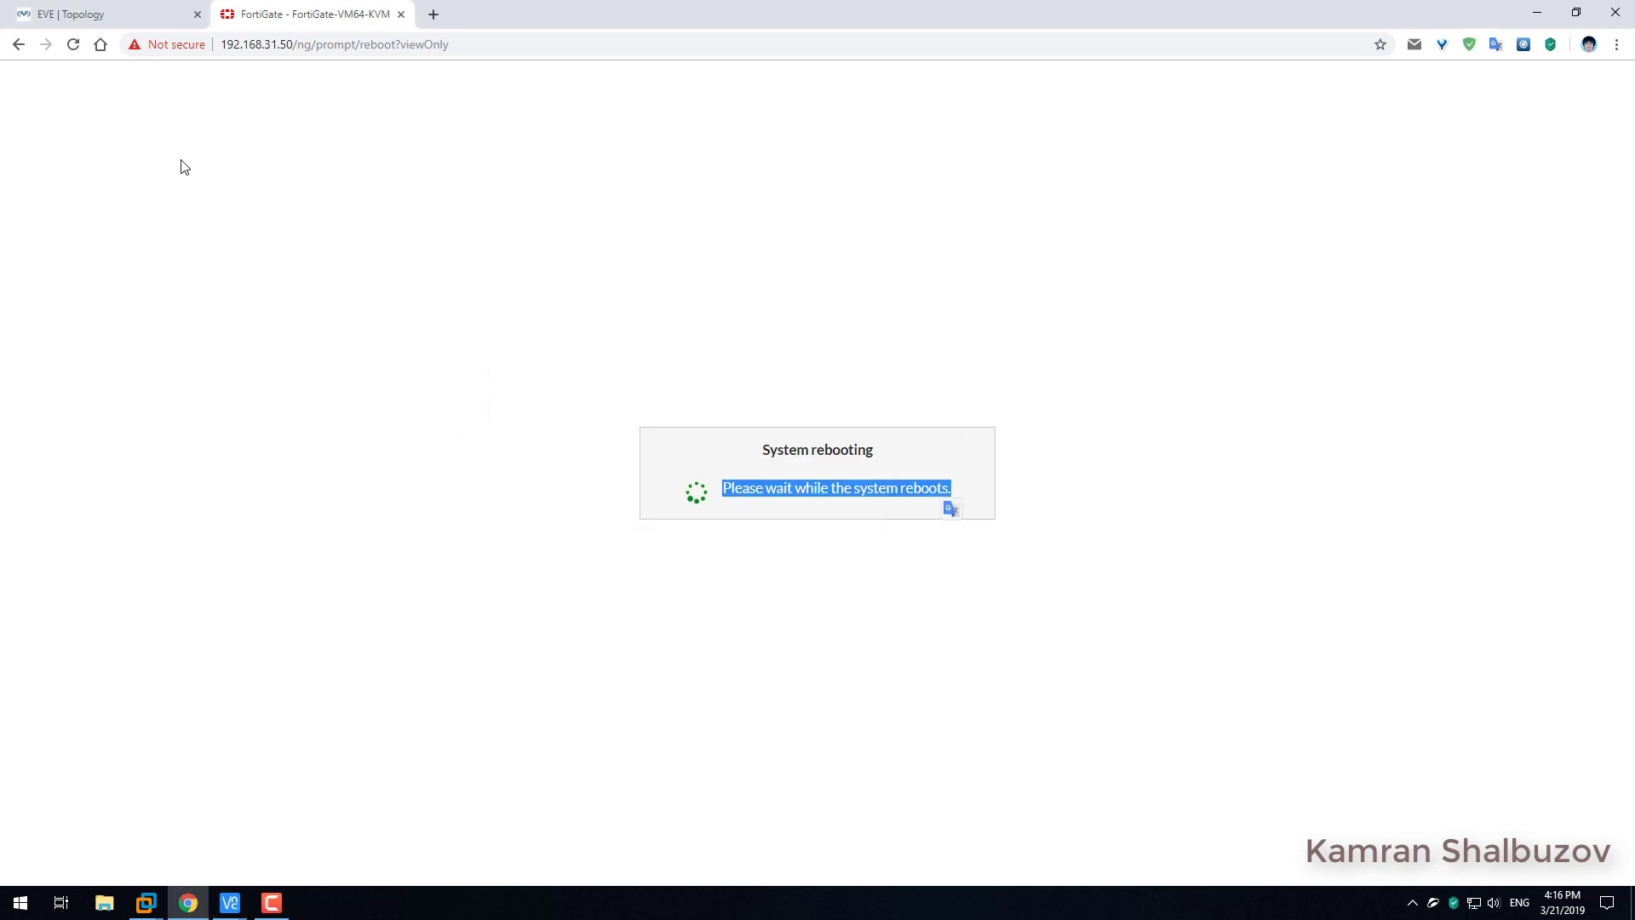
left_click_drag(464, 45, 296, 49)
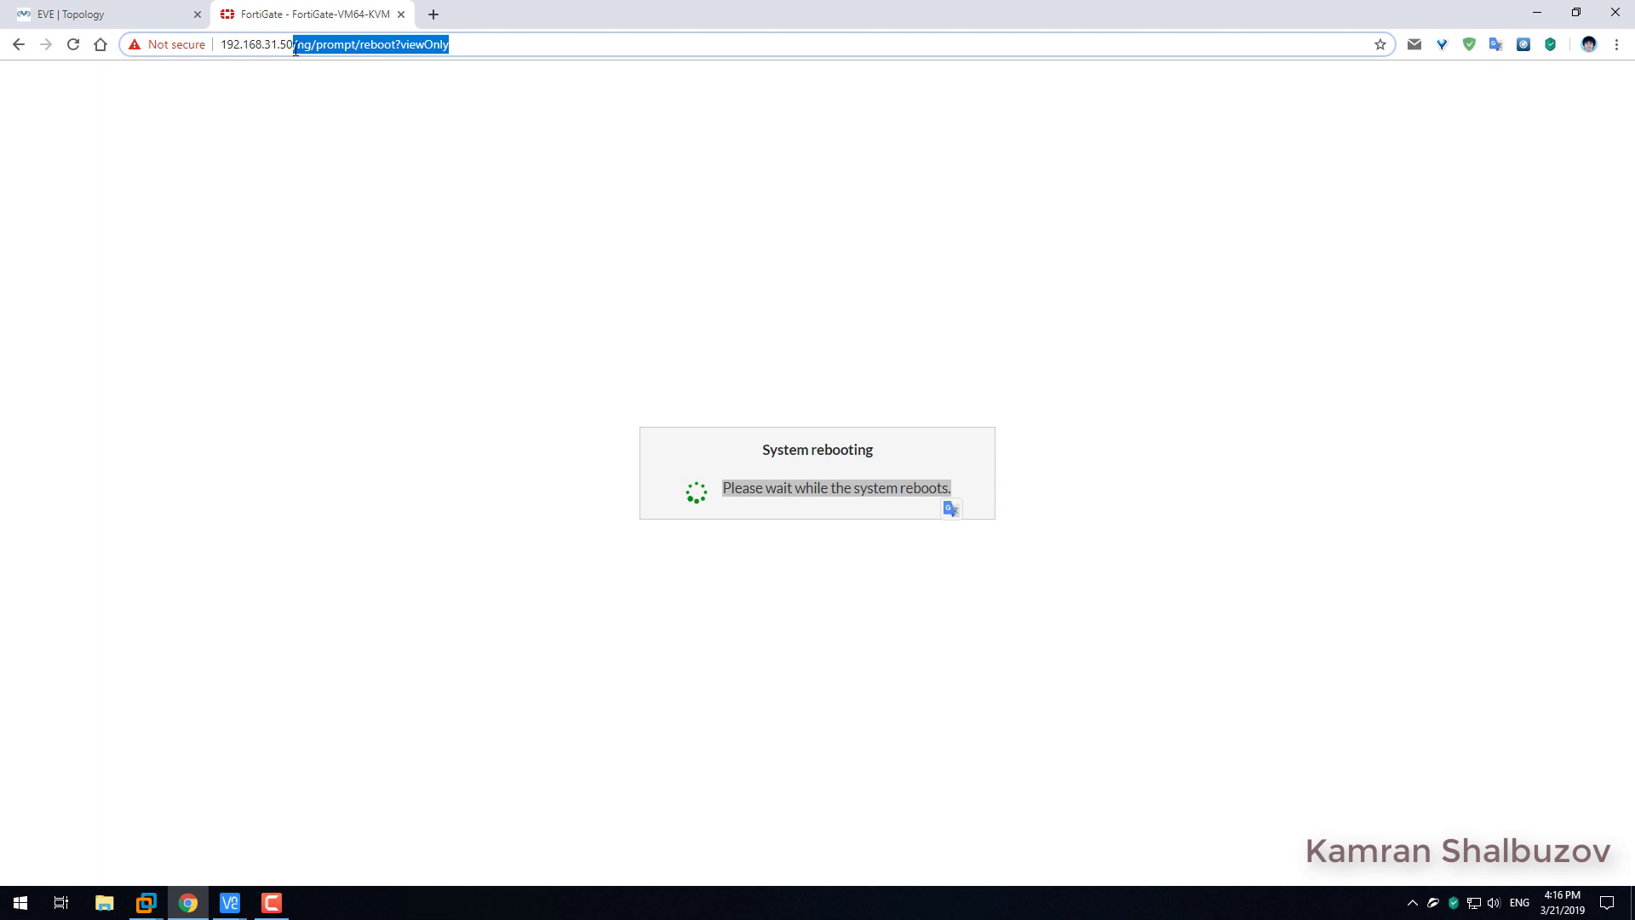
key("BackSpace")
key("Return")
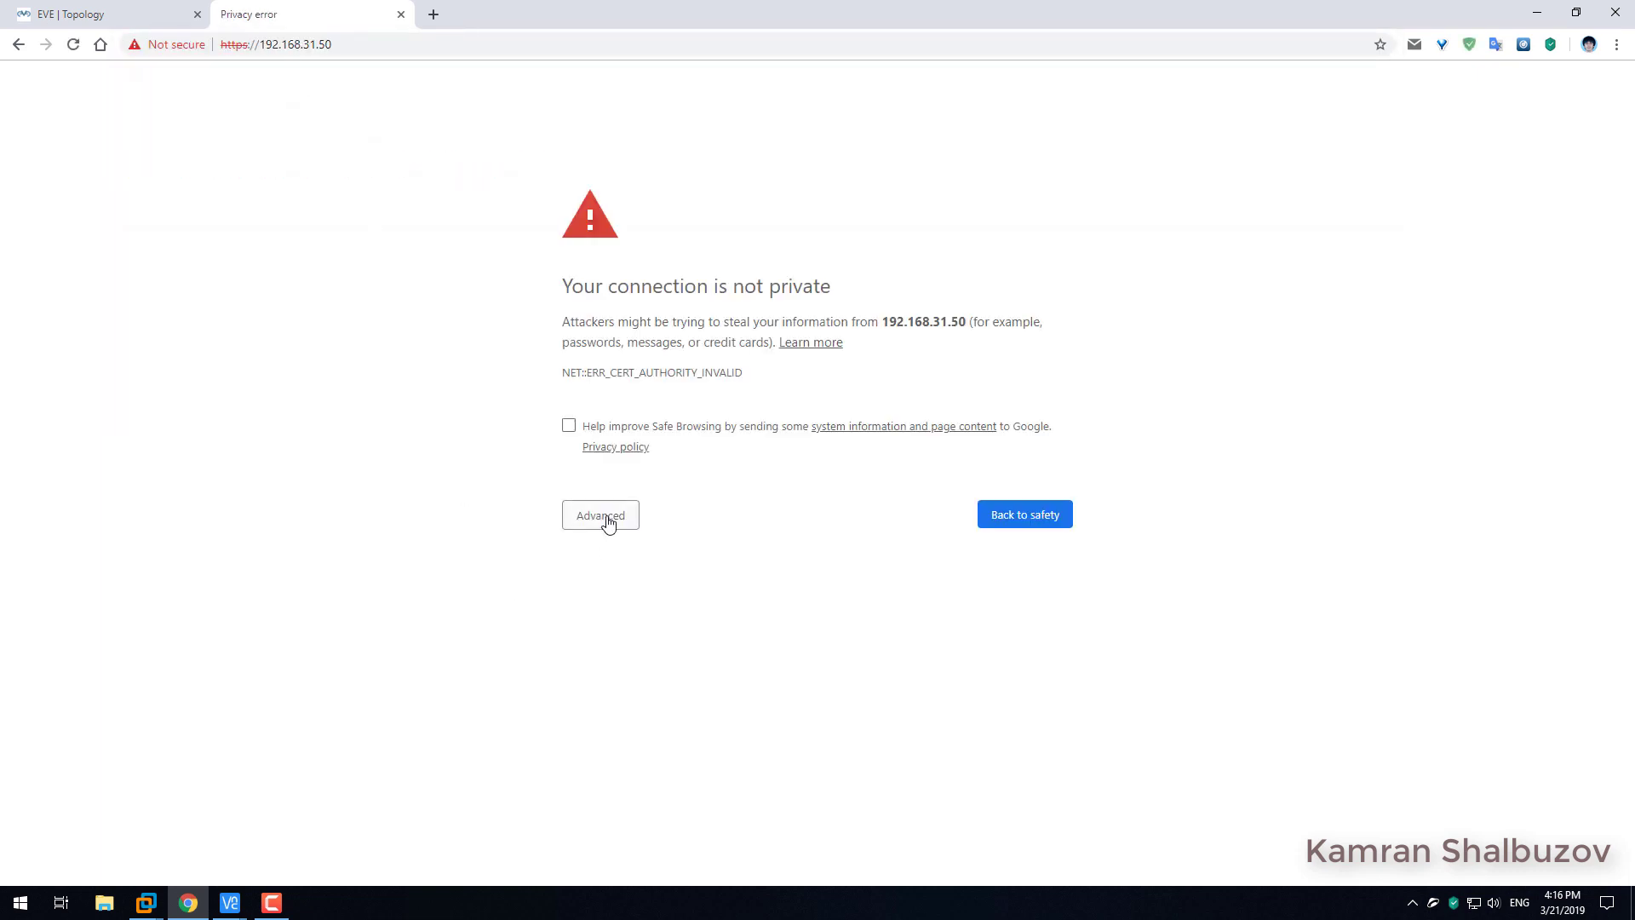
left_click(602, 517)
left_click(676, 652)
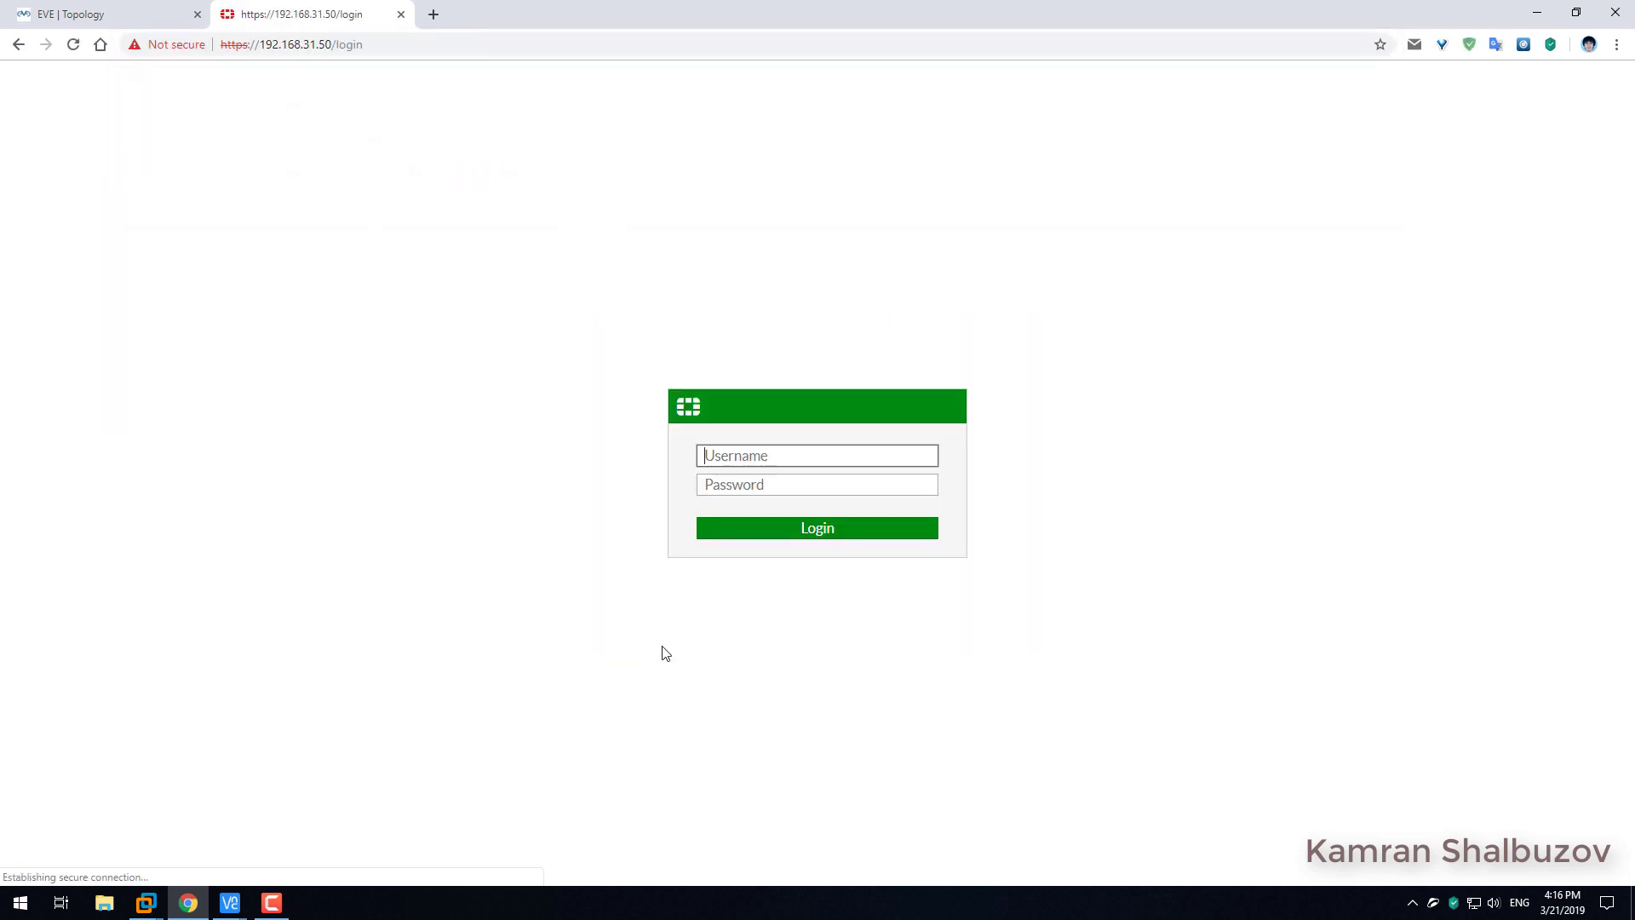
Log in as admin, then log in again after the licence is validated.
left_click(741, 455)
type("a")
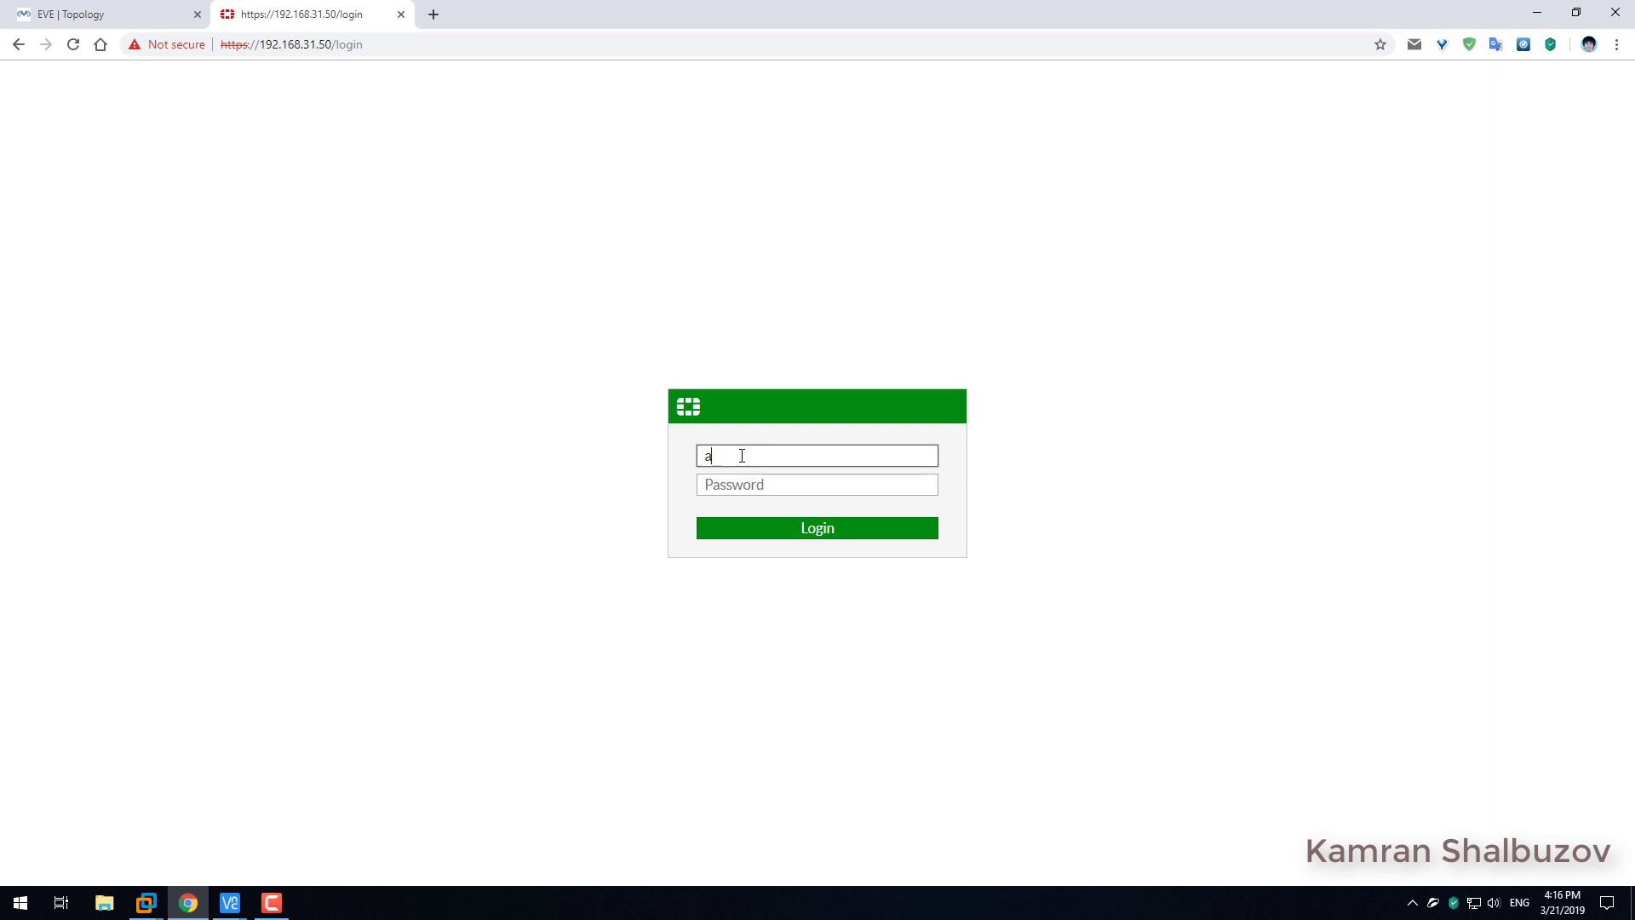
type("dmin")
key("Return")
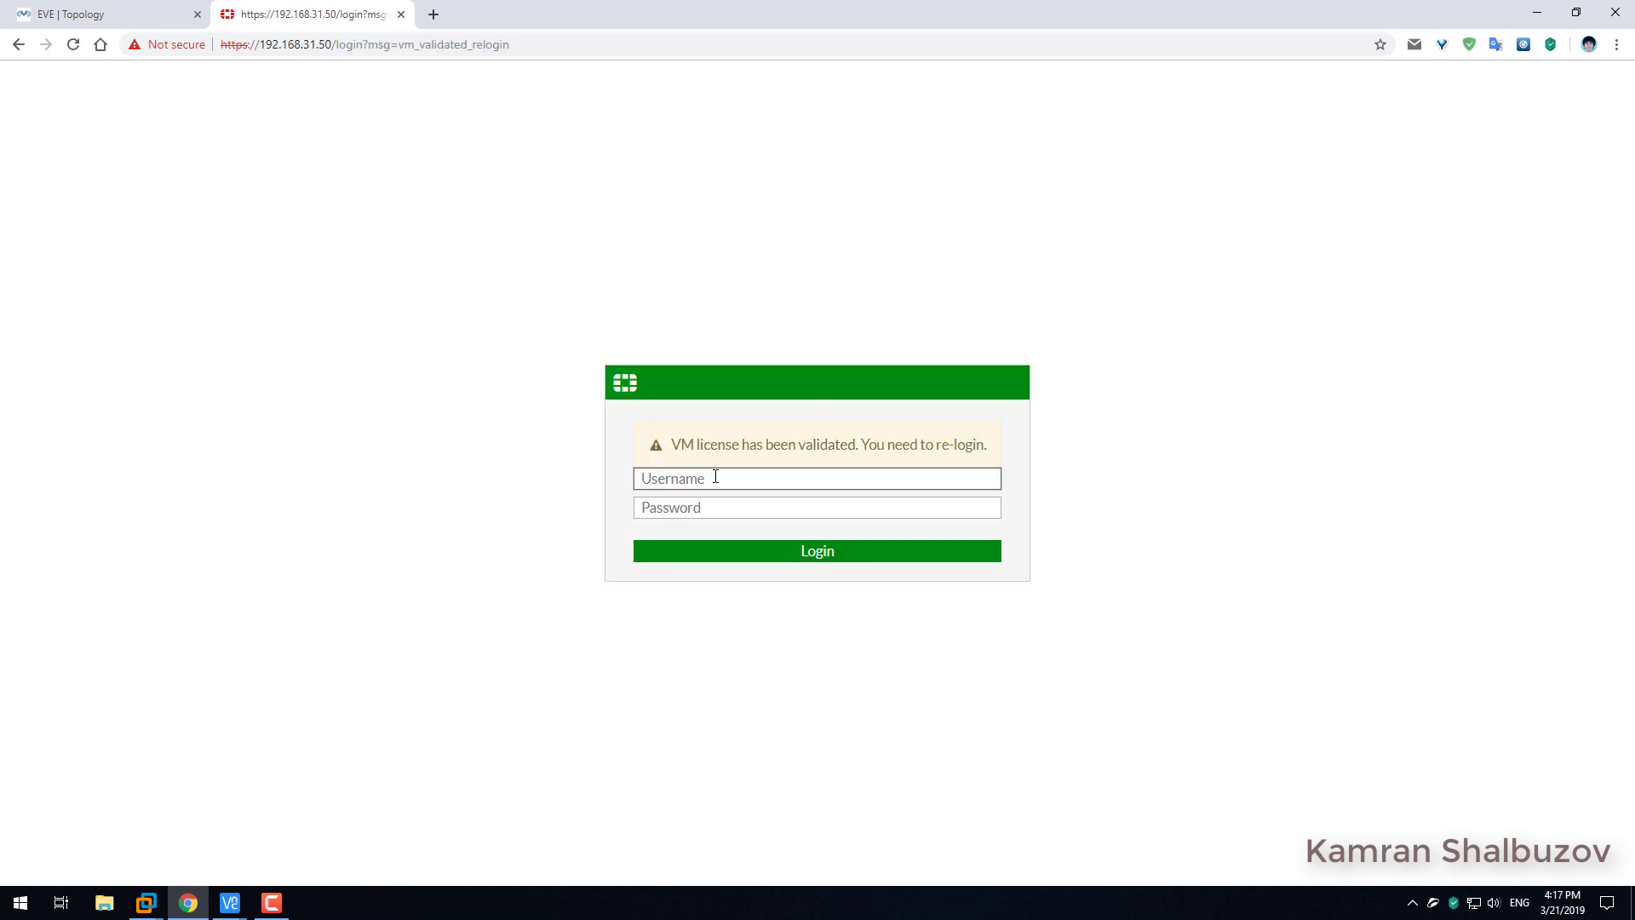
left_click_drag(694, 444, 945, 471)
left_click(789, 483)
type("admin")
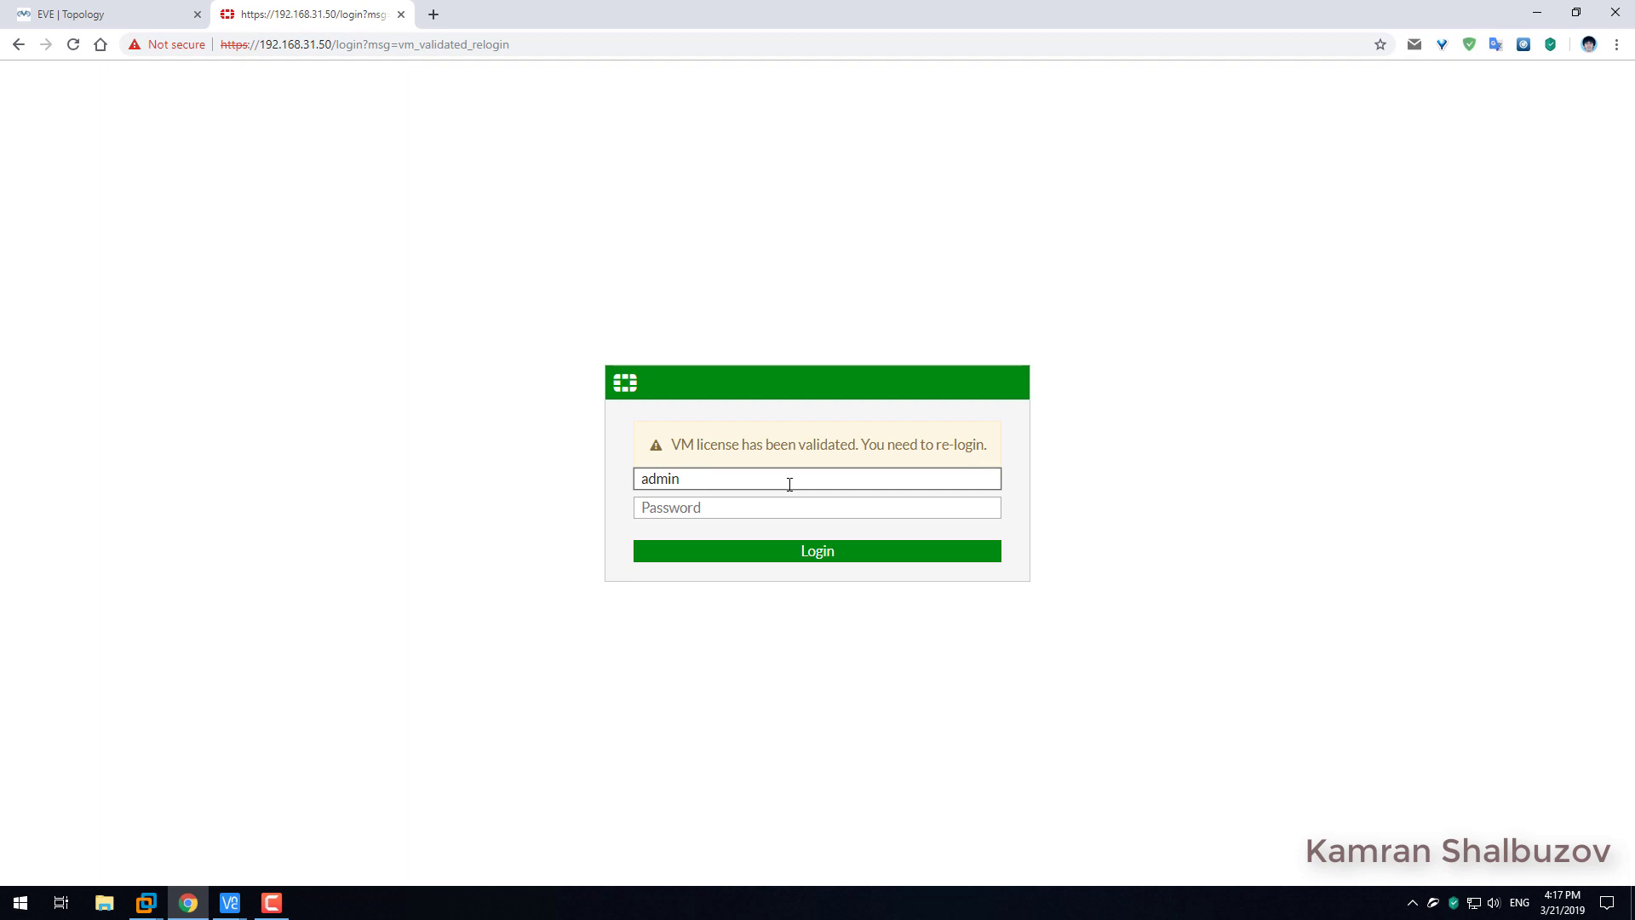
left_click(821, 554)
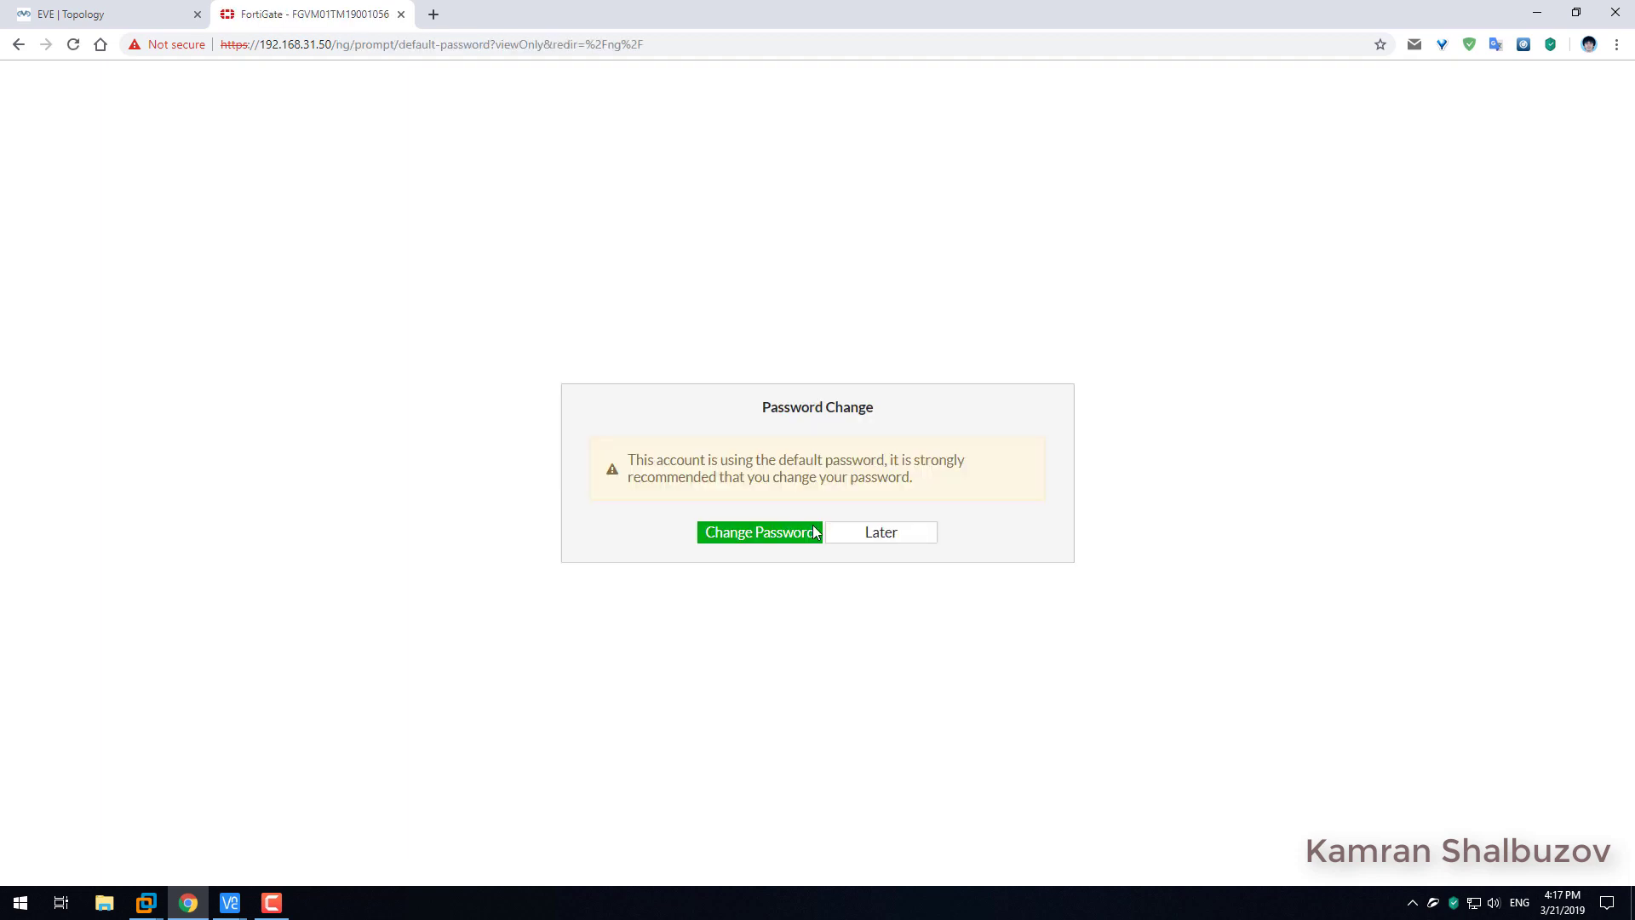
Postpone the password prompt and open the admin account under System > Administrators.
left_click(888, 535)
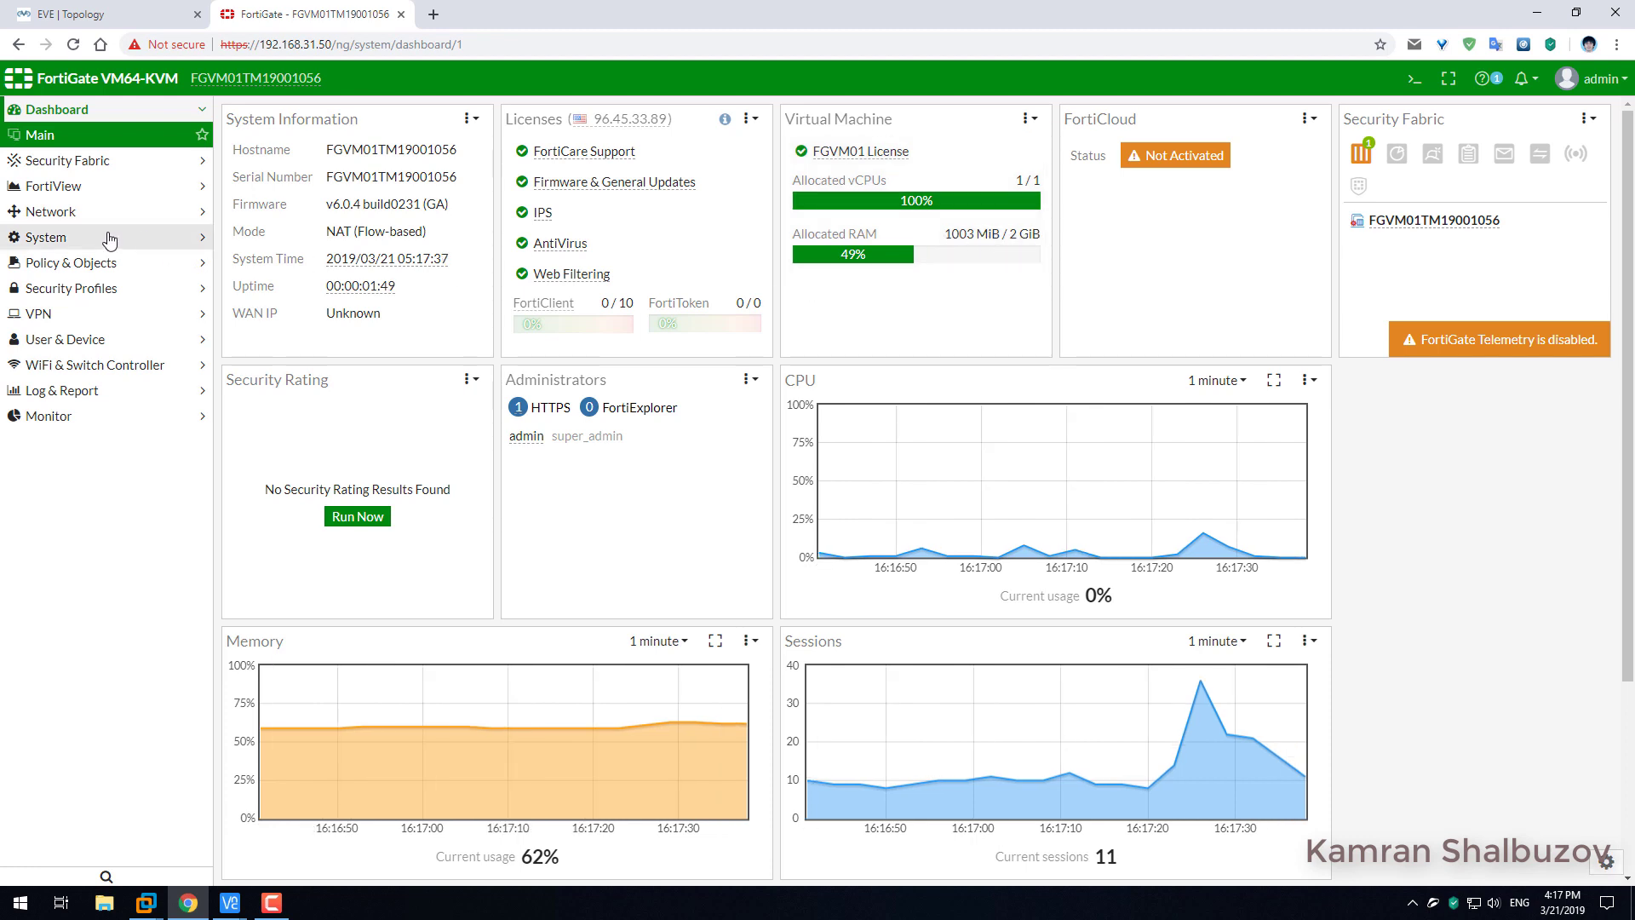
left_click(75, 341)
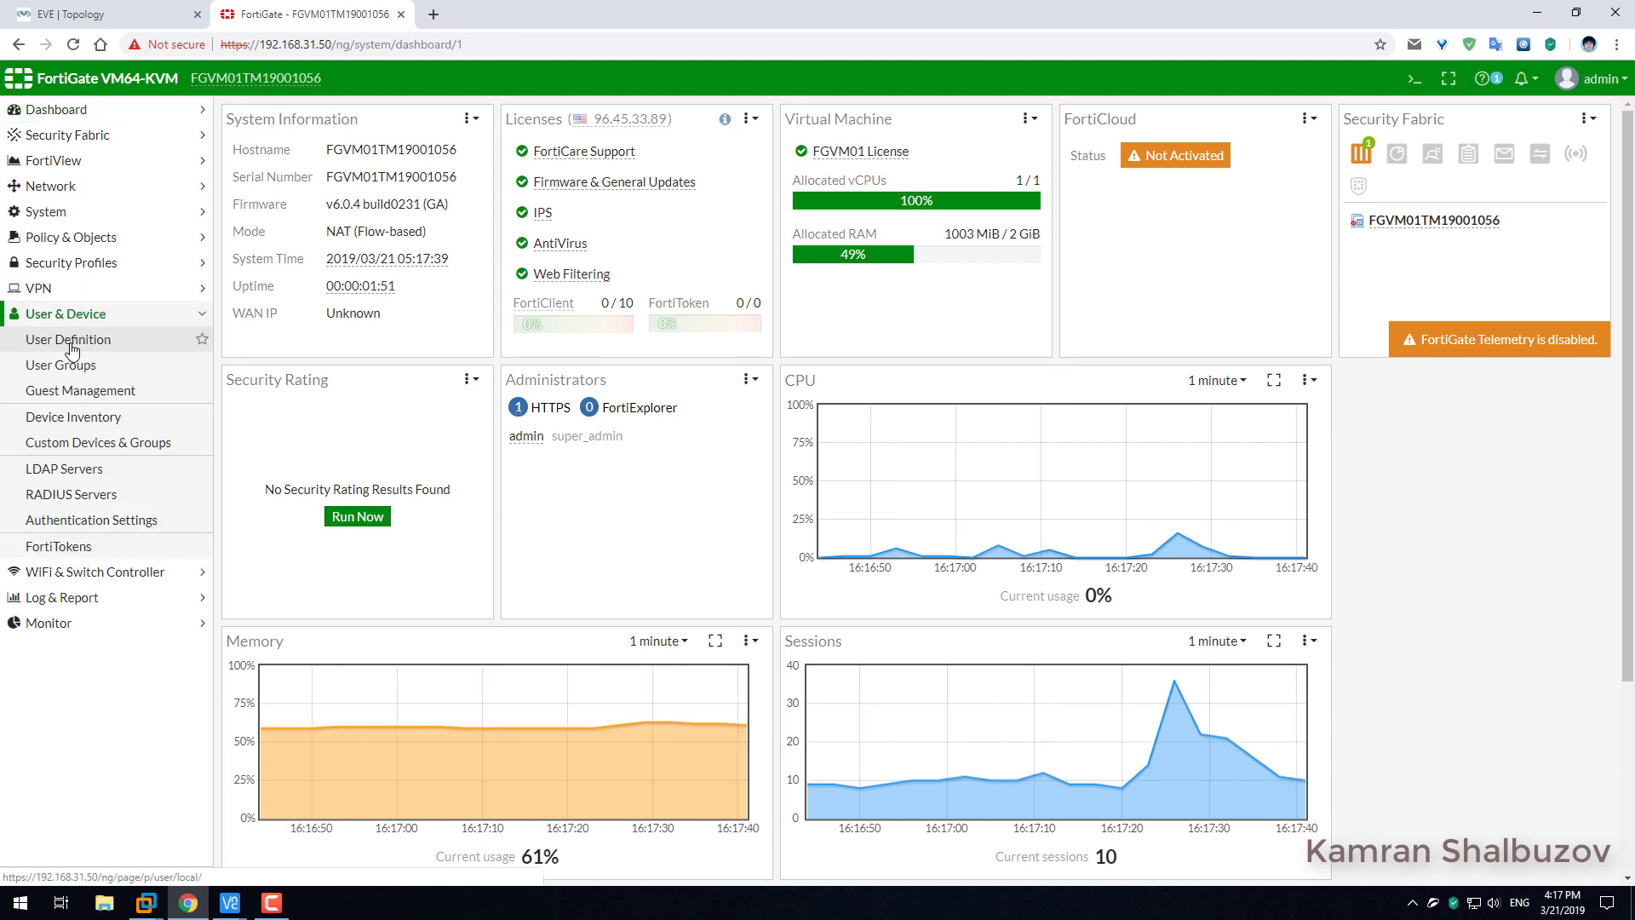
left_click(53, 213)
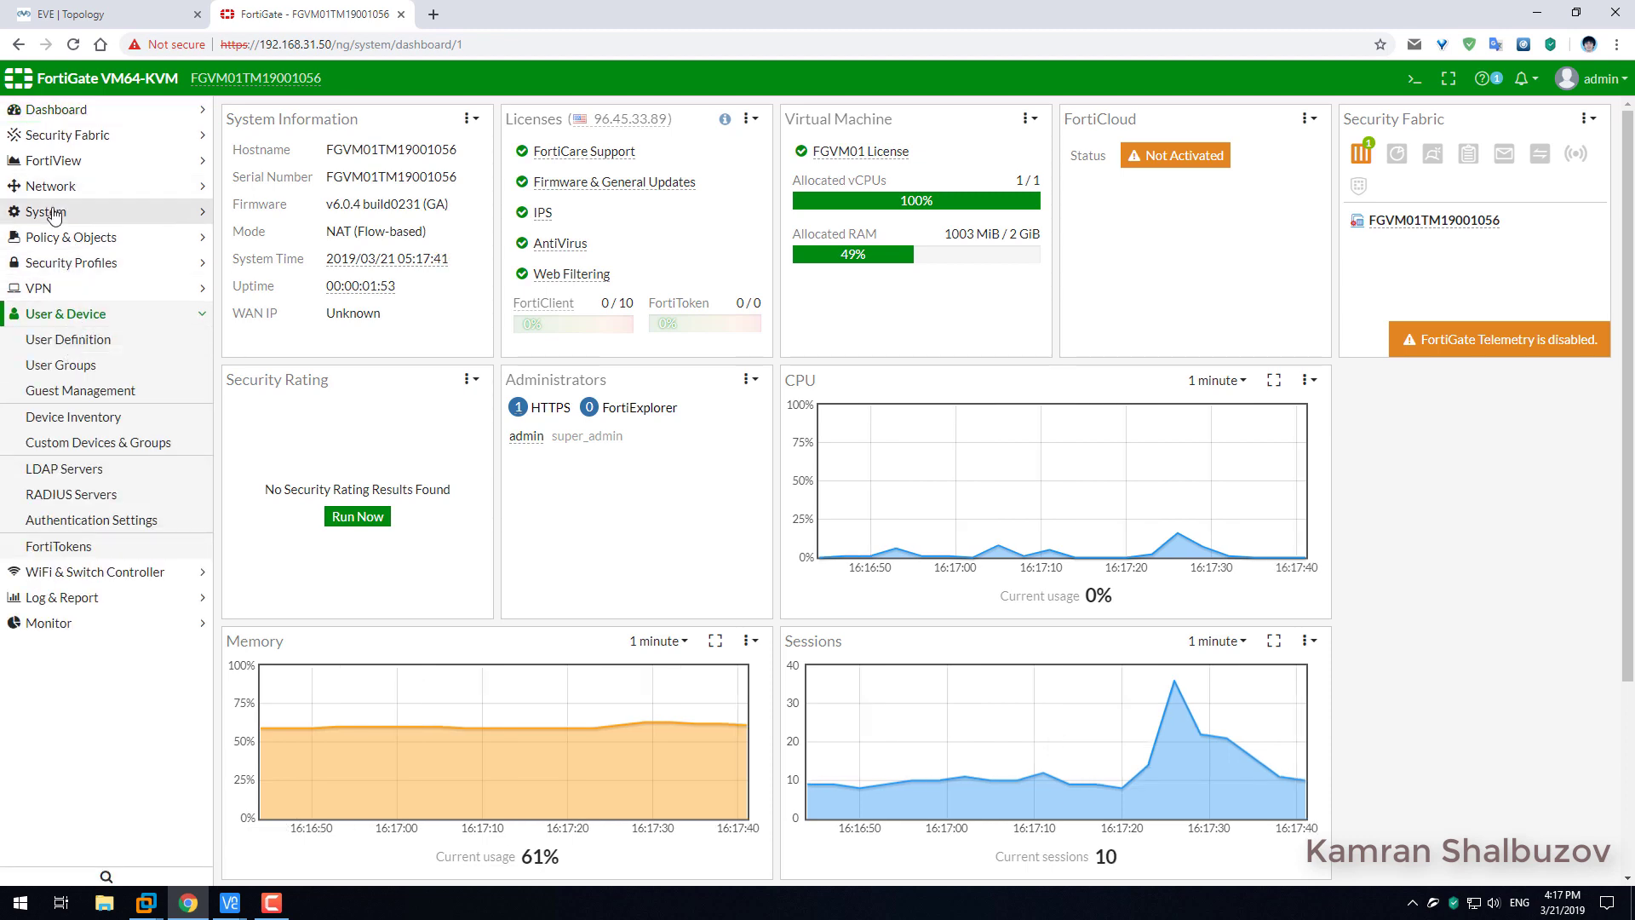
left_click(57, 237)
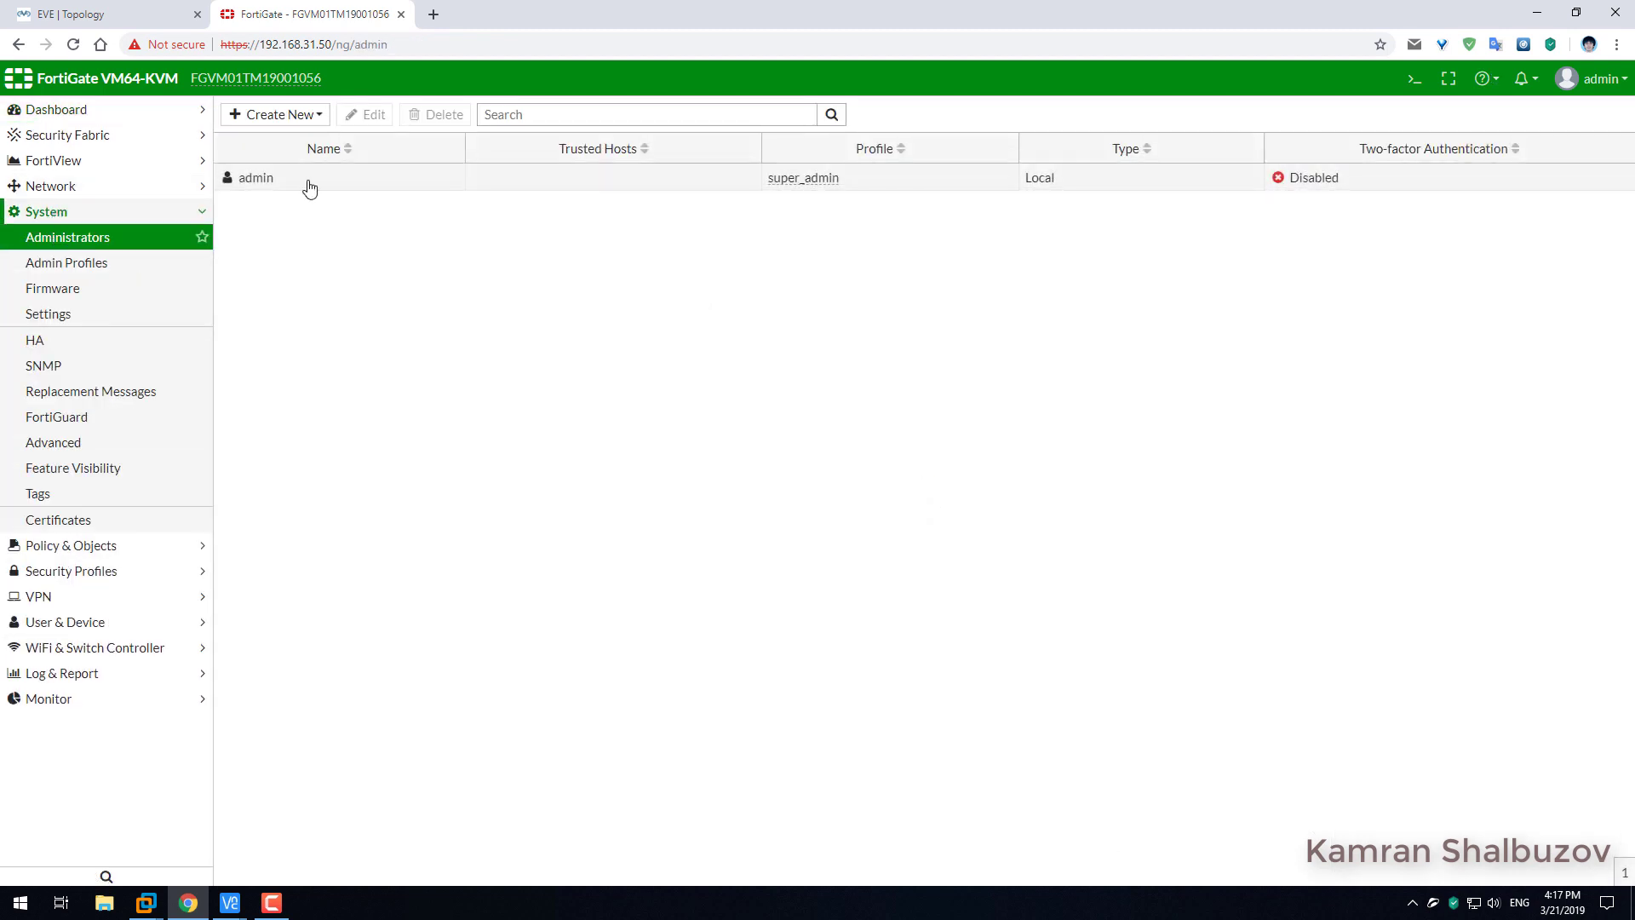
left_click(308, 180)
left_click(383, 116)
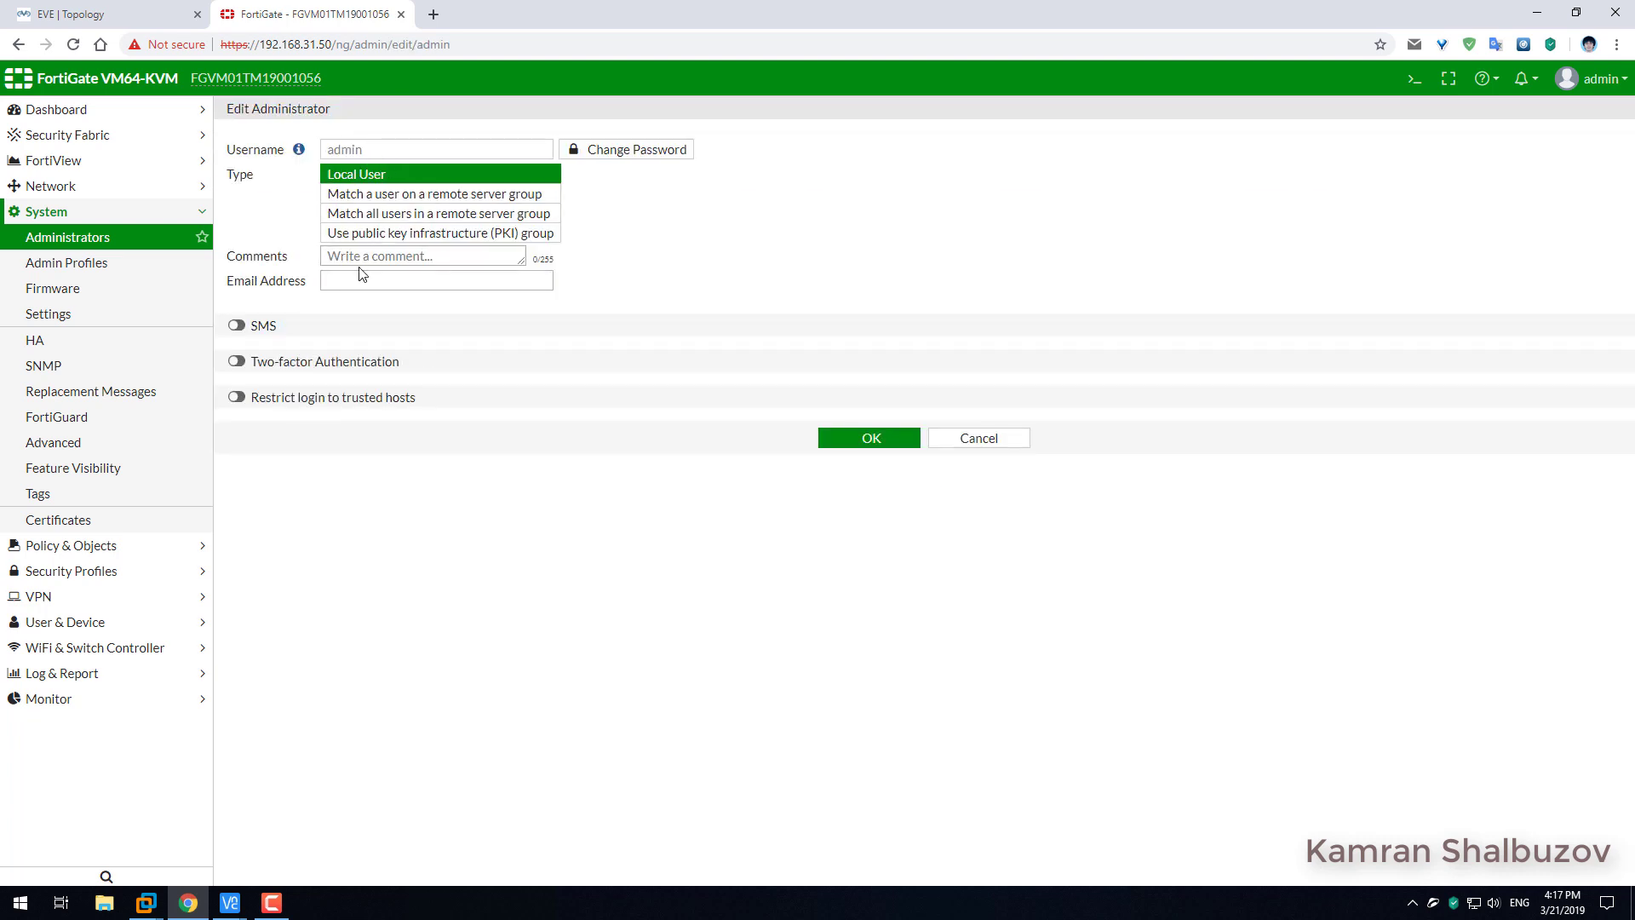
Enter and confirm a new admin password and apply it.
left_click(635, 152)
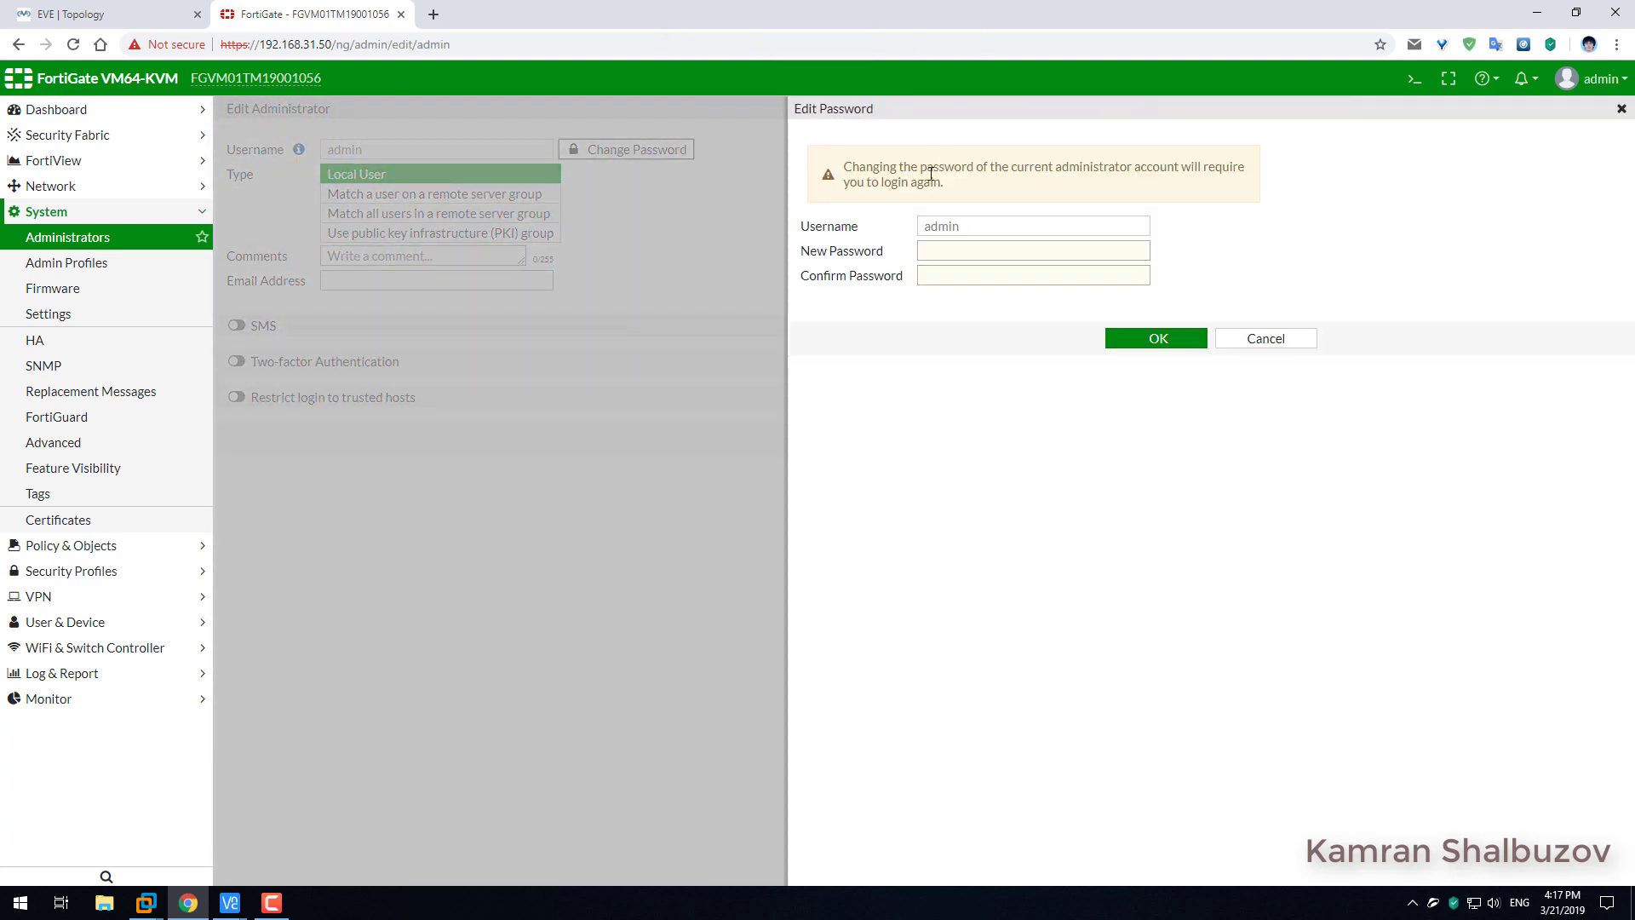
left_click(957, 253)
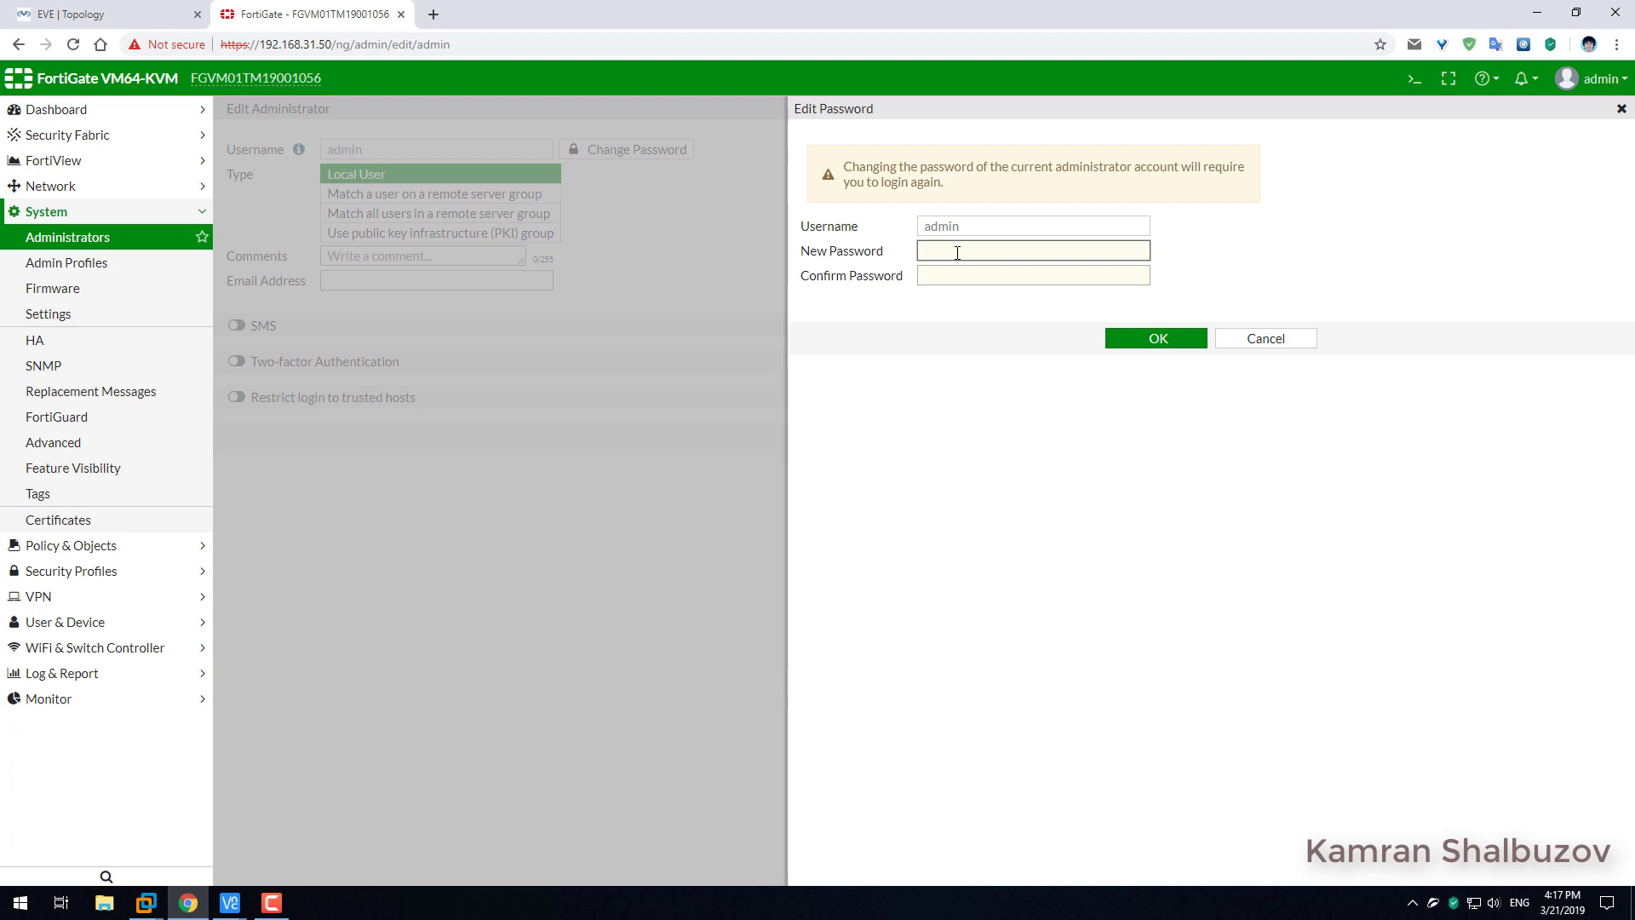
type("•")
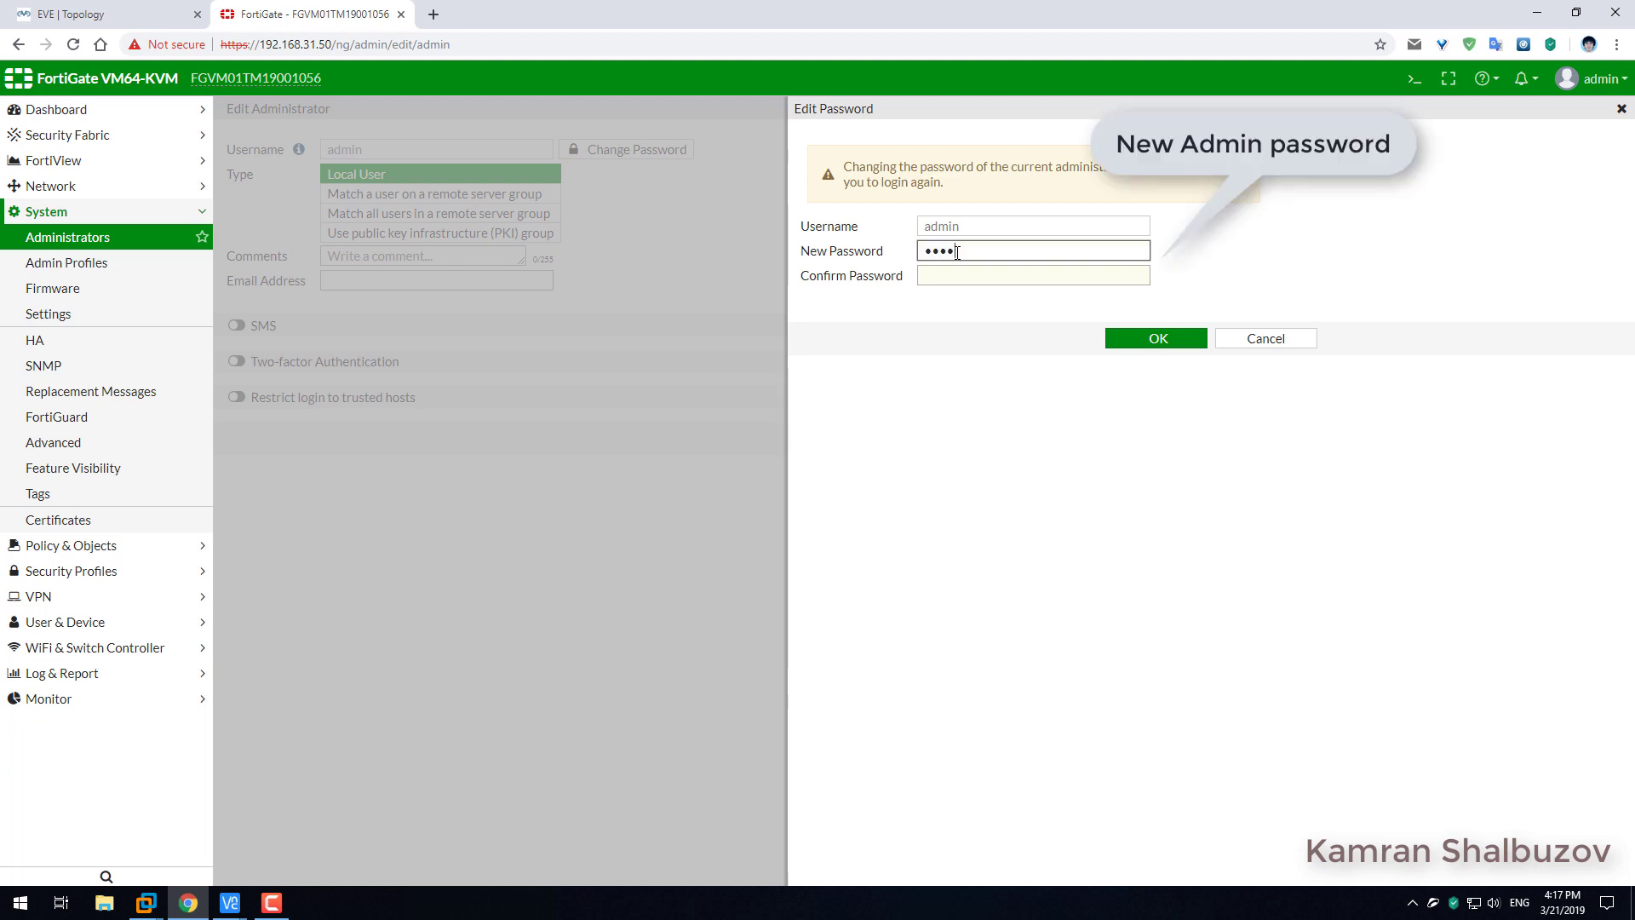
type("••••••••")
key("Tab")
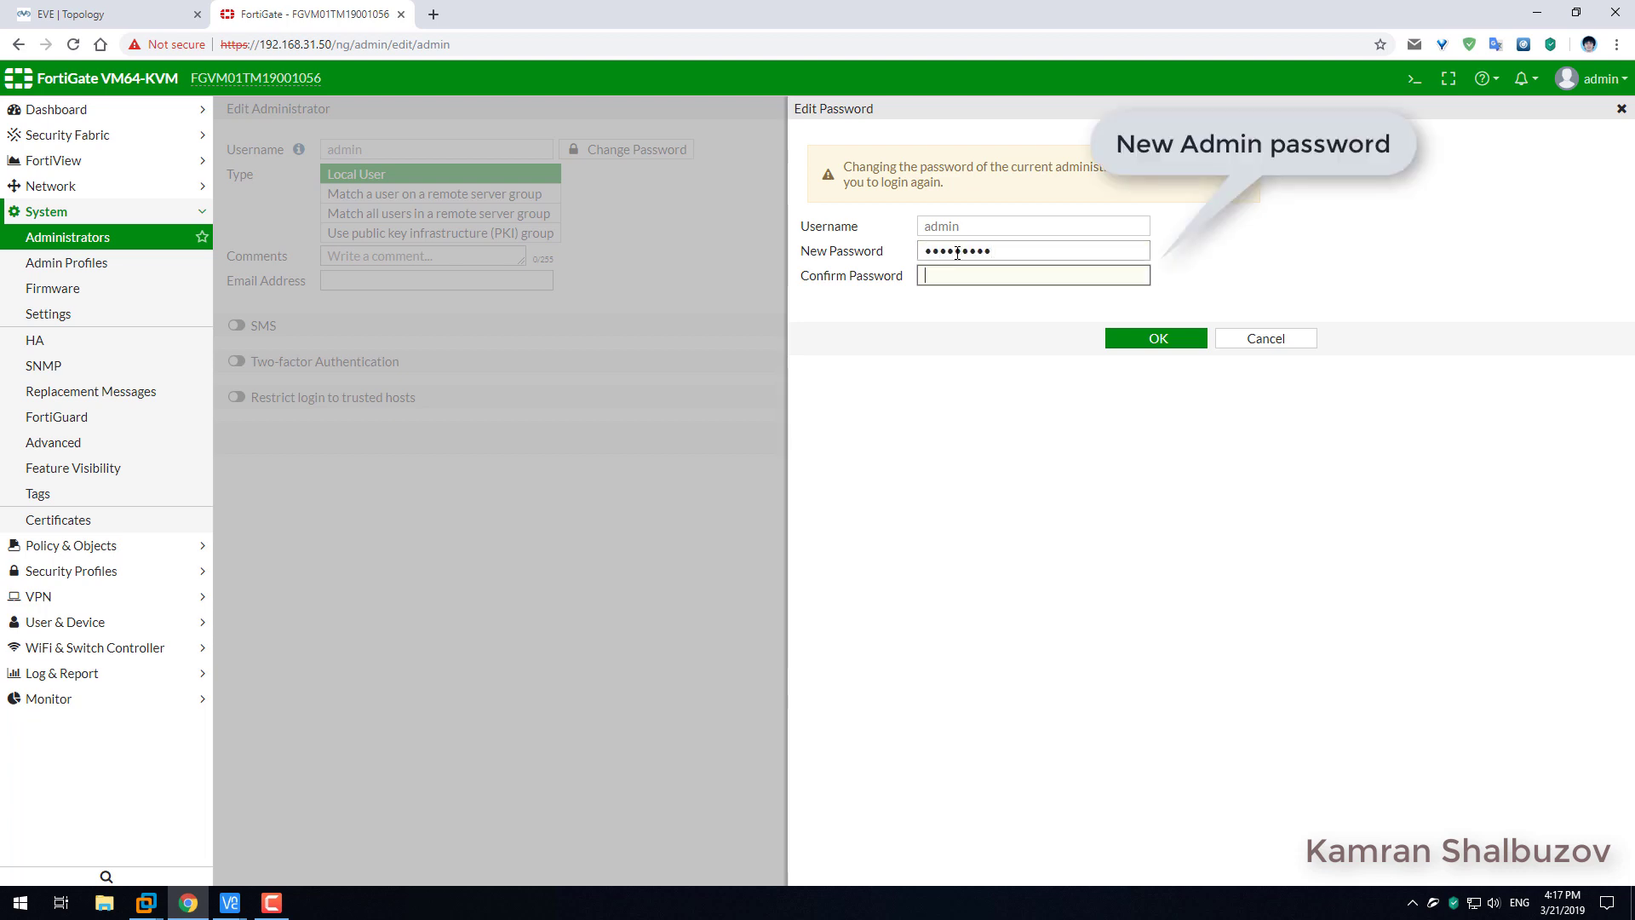
type("•")
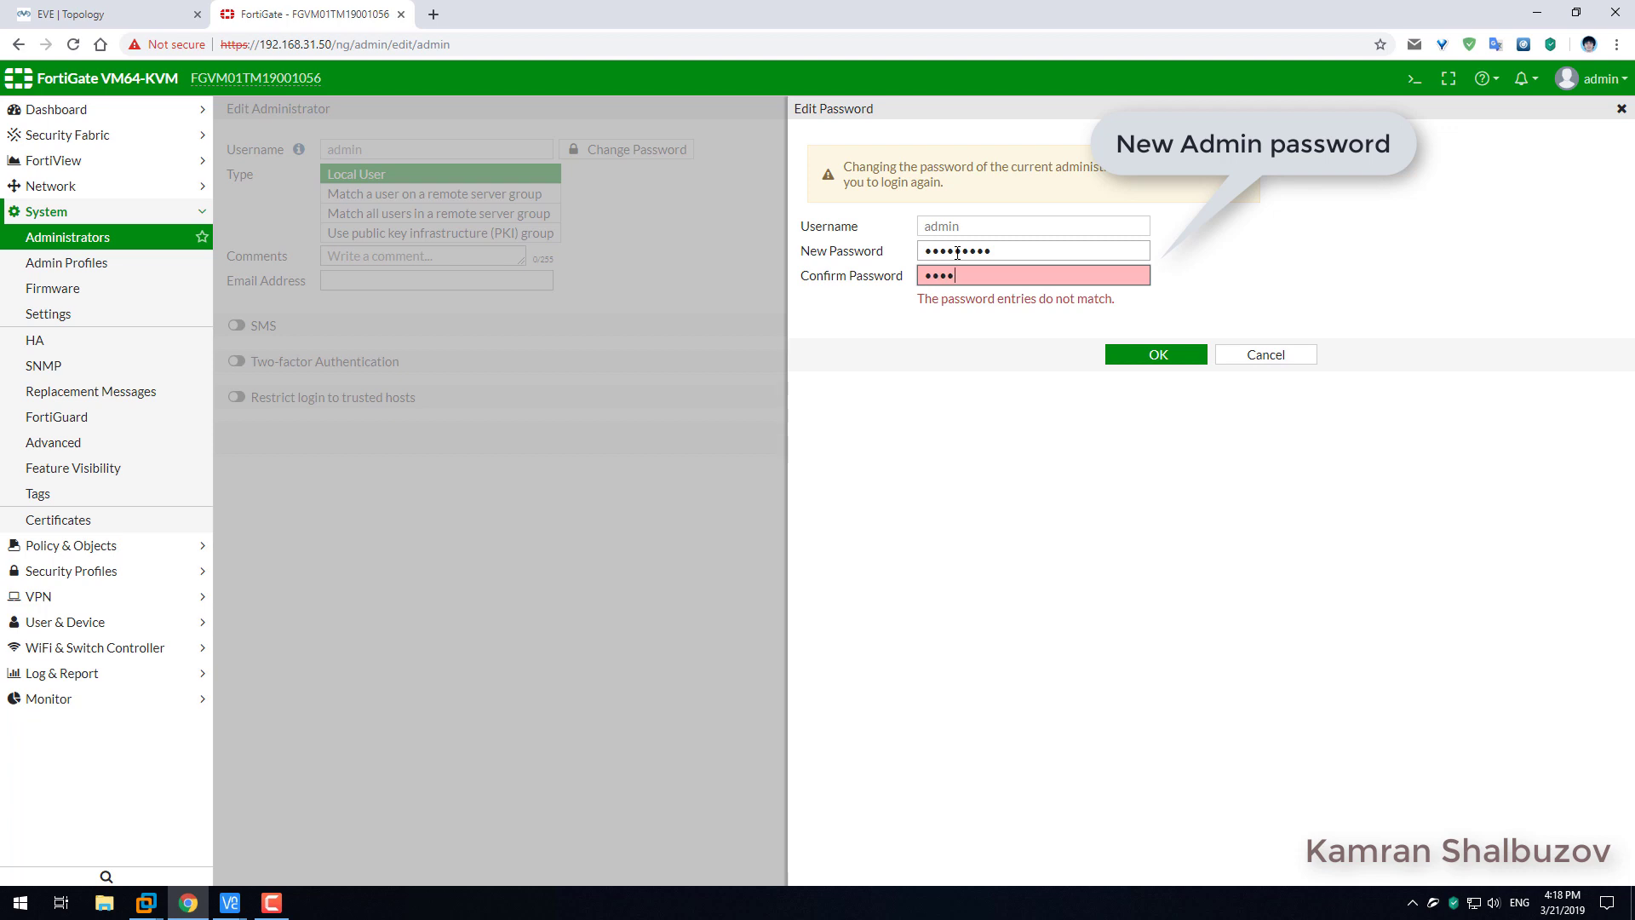
type("•")
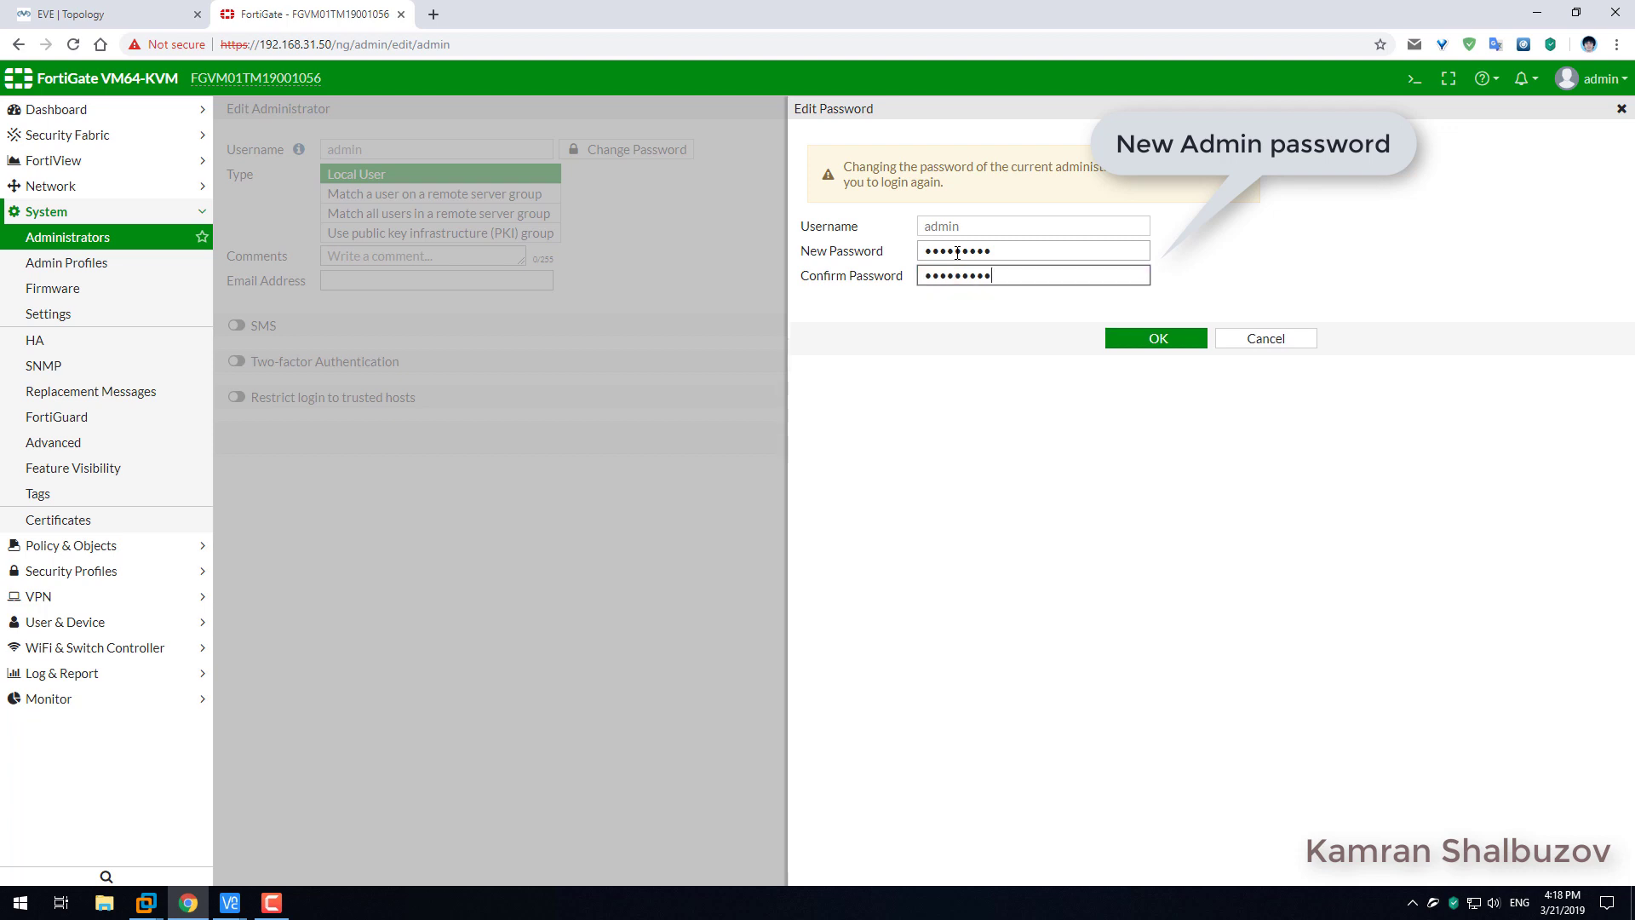
left_click(1165, 333)
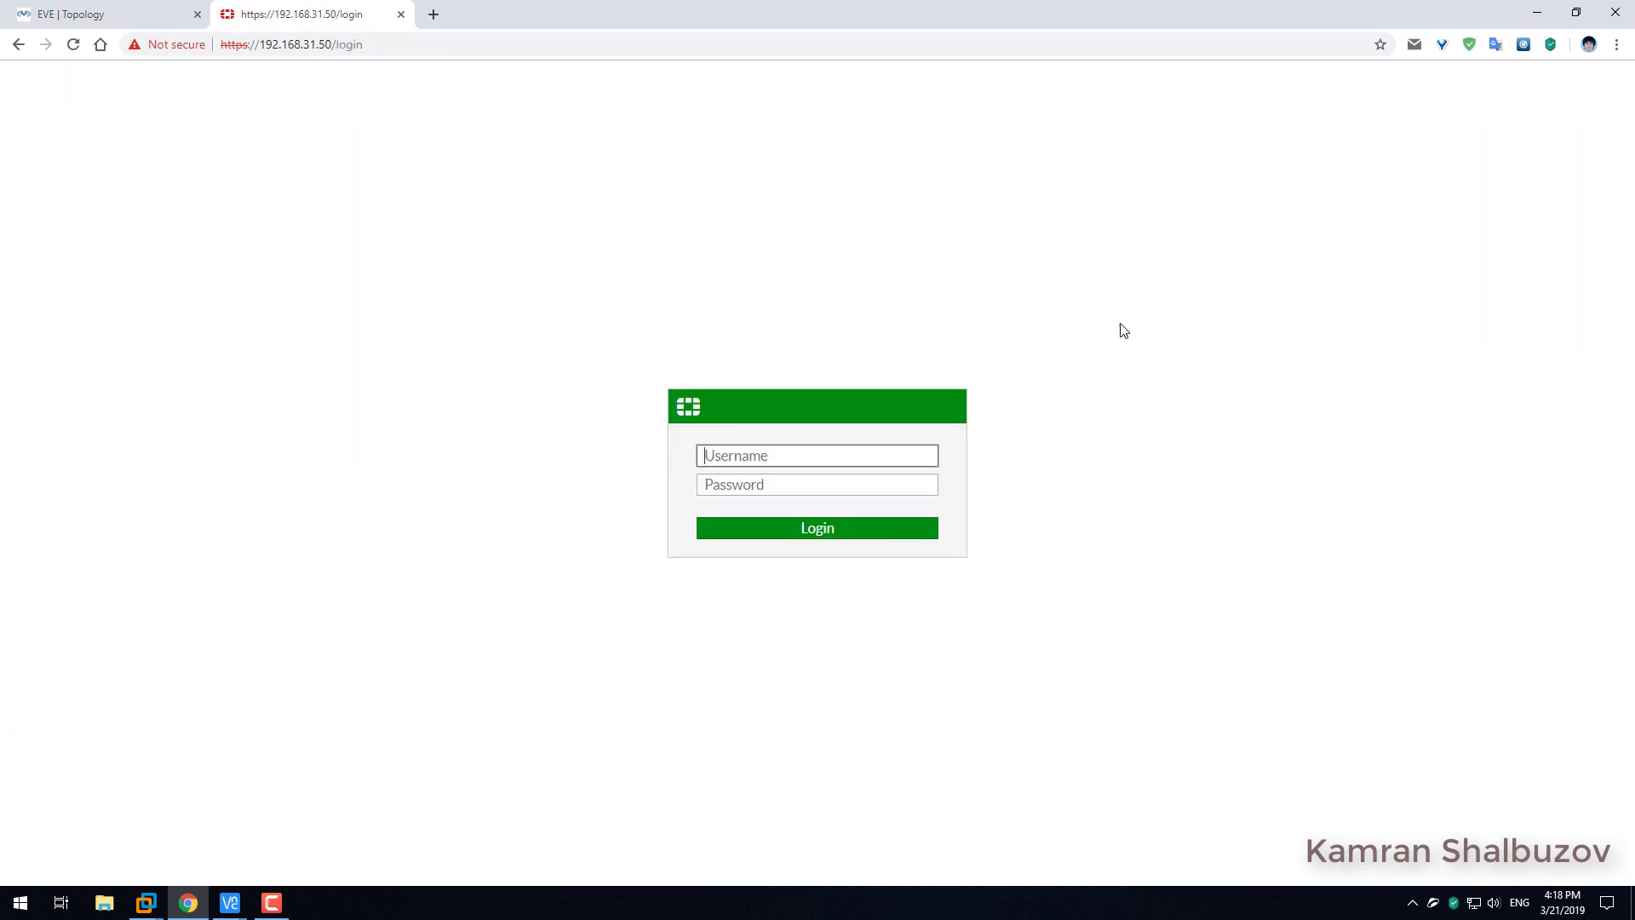
Log back in as admin with the new password.
type("admin")
key("Tab")
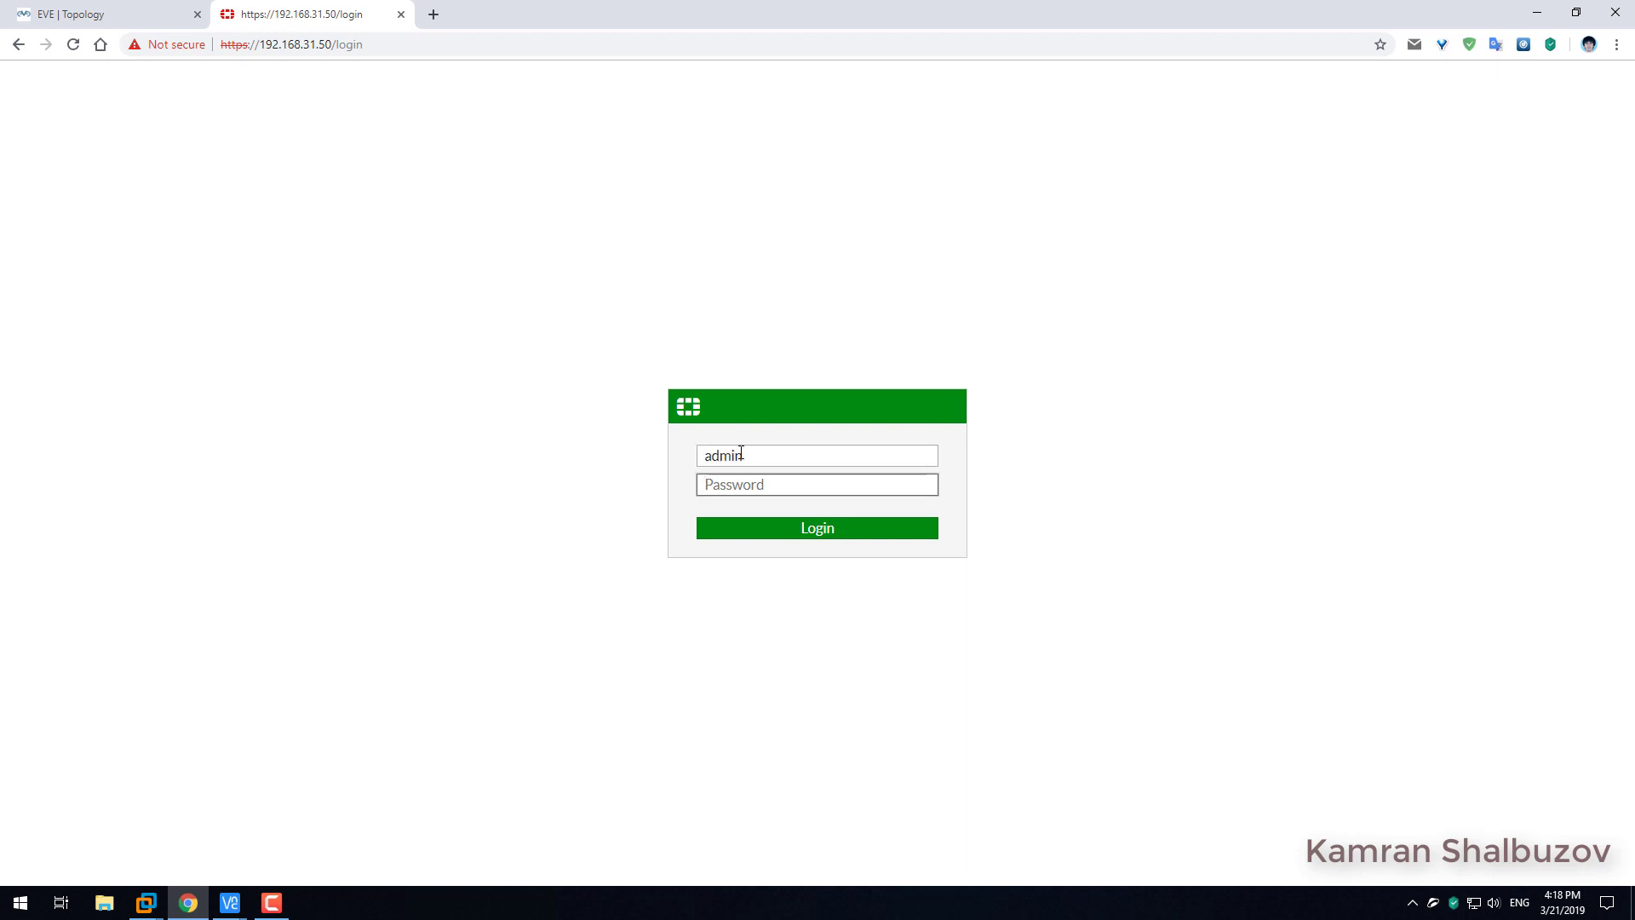
type("•dmin")
key("Return")
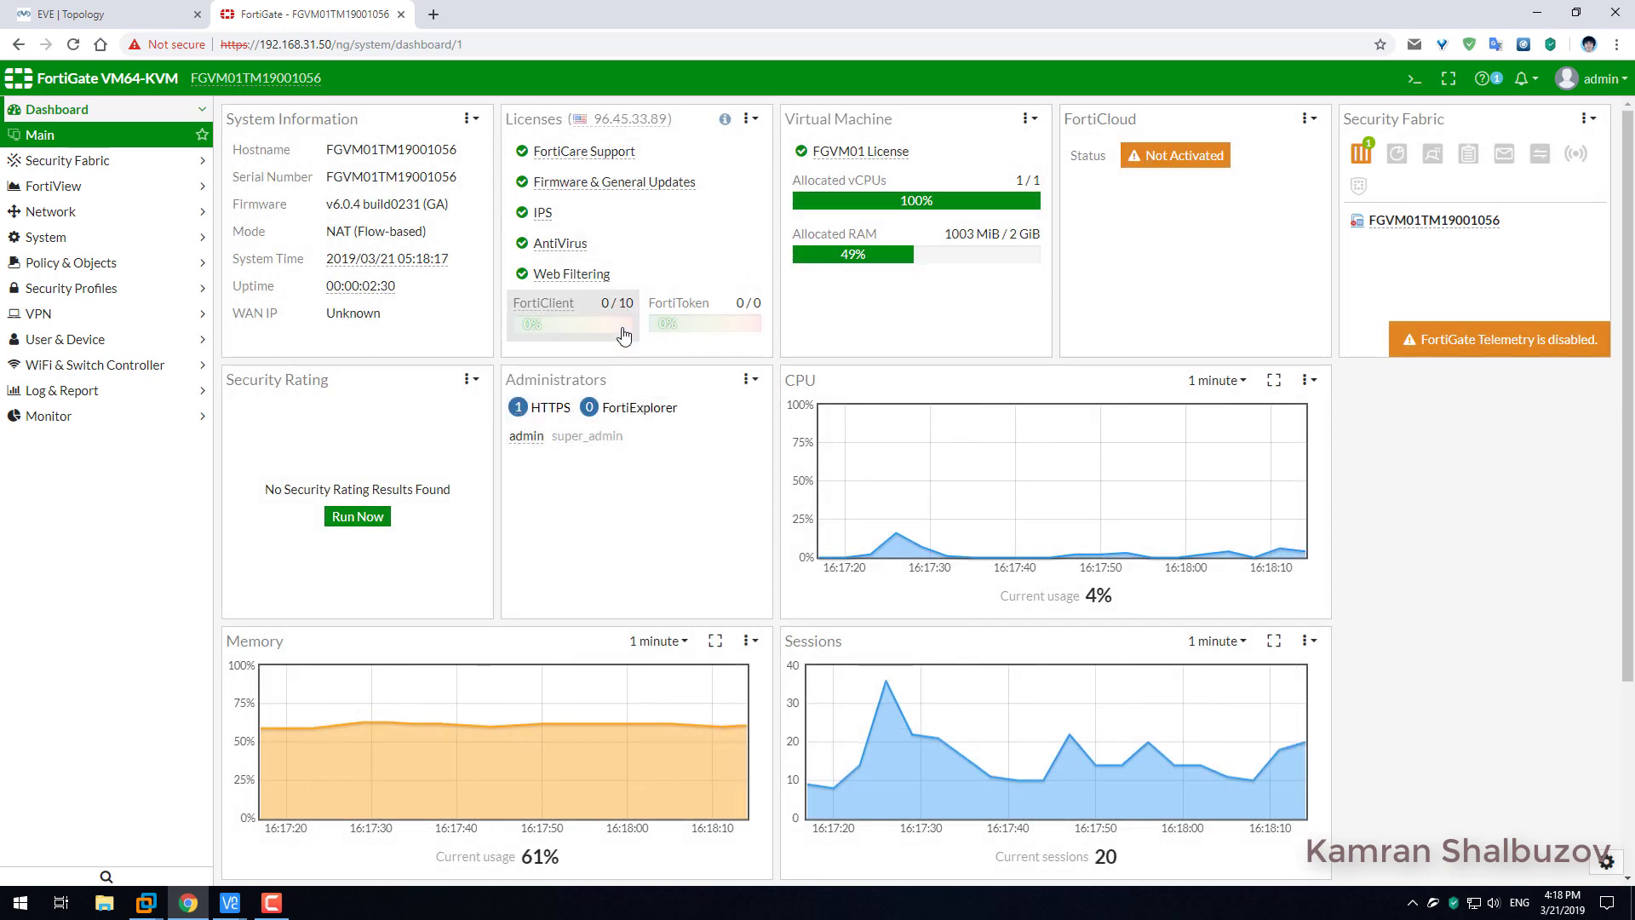
Start a Security Rating scan from the dashboard widget.
scroll(634, 561, "down", 3)
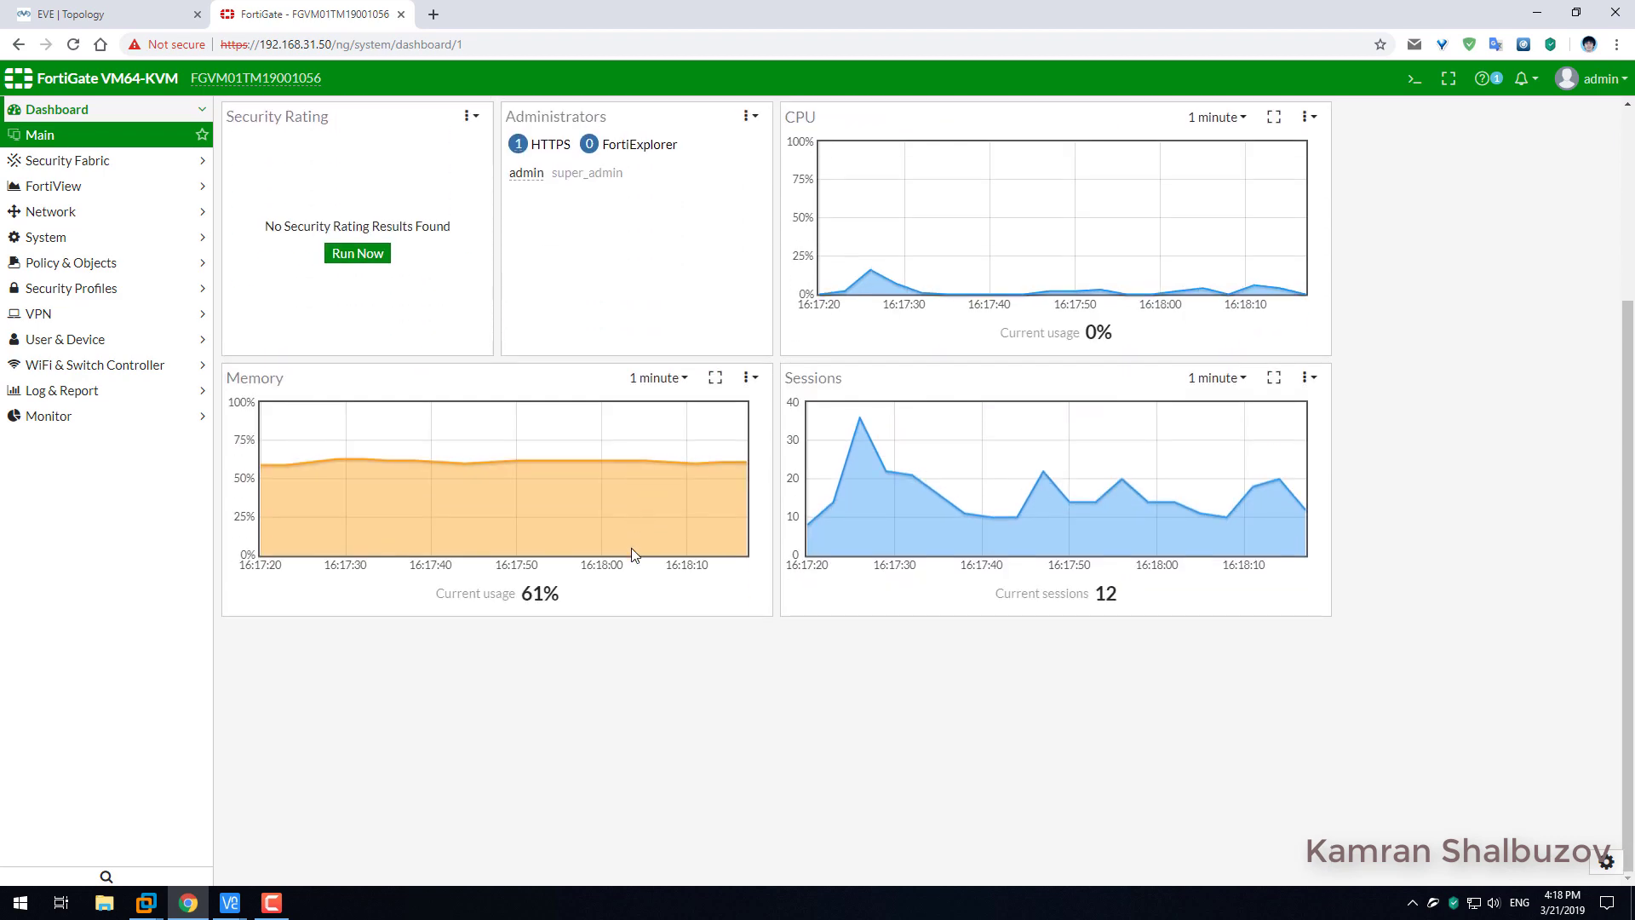
scroll(631, 554, "up", 3)
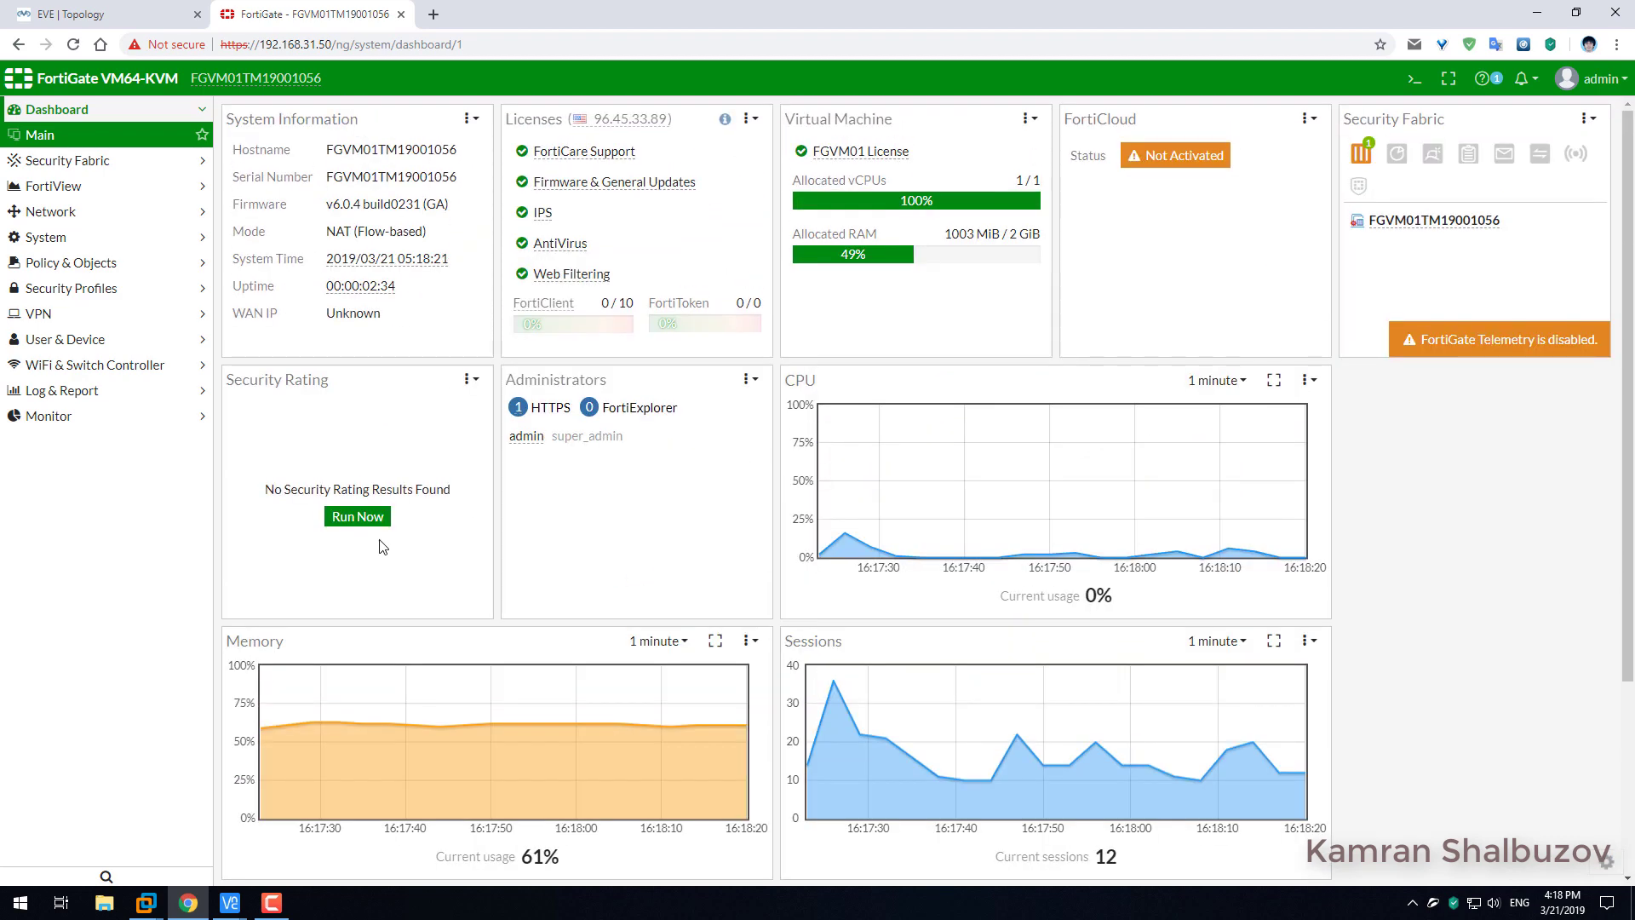
left_click(354, 517)
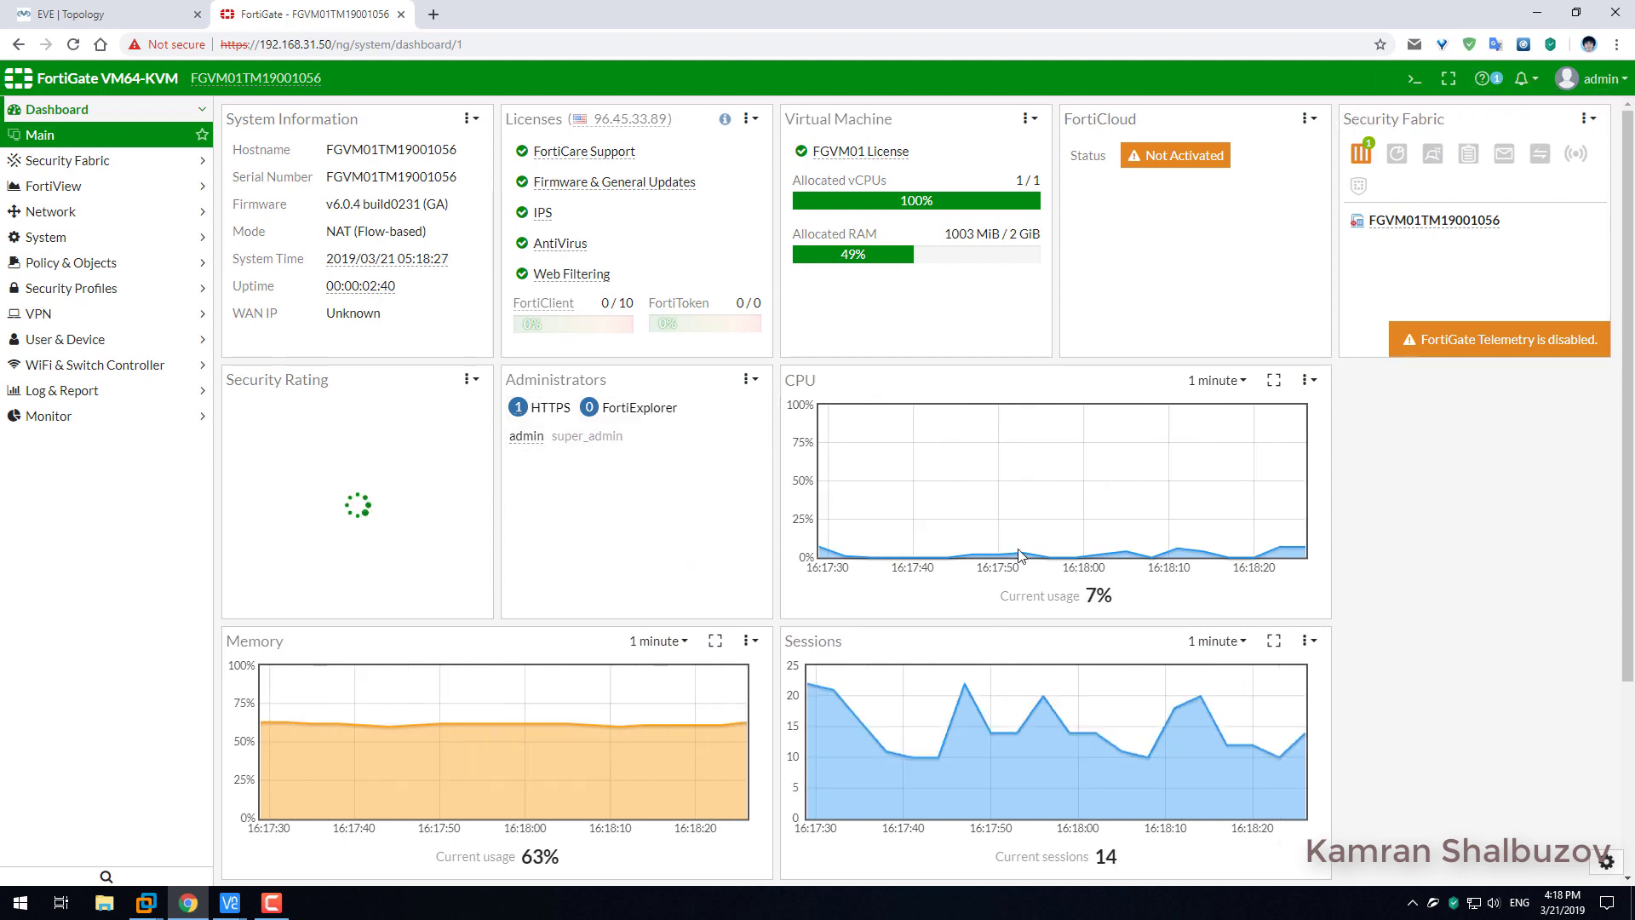
scroll(907, 630, "down", 3)
scroll(918, 637, "up", 3)
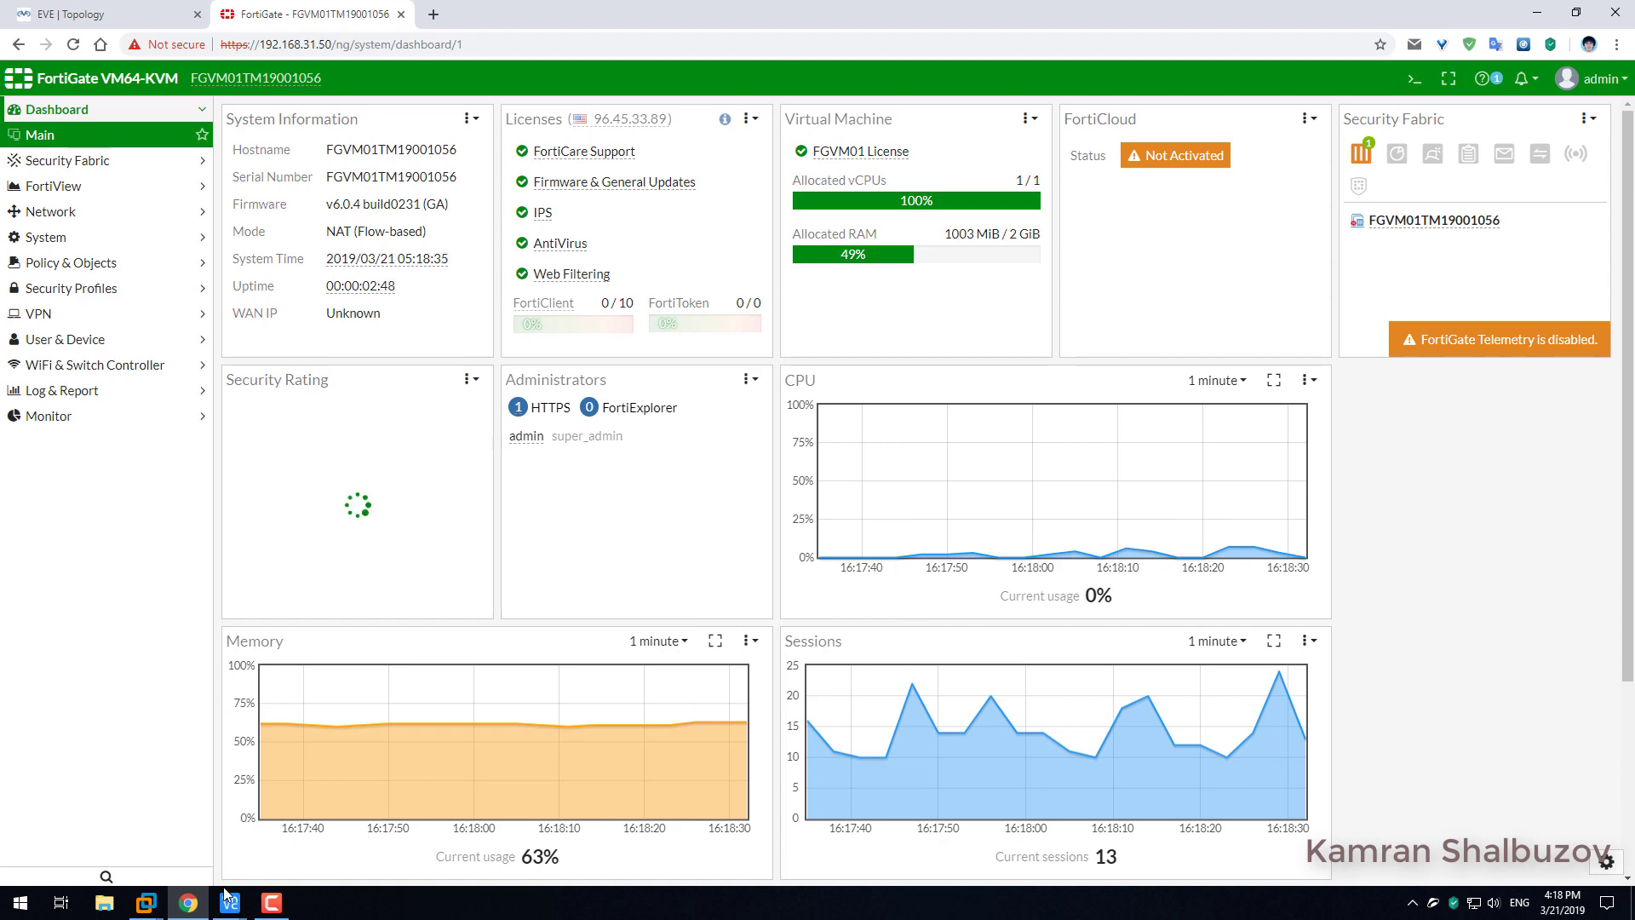
Bring up the Windows Server 2019 1 VM and sign in as Administrator through Ctrl+Alt+Del.
mouse_move(154, 910)
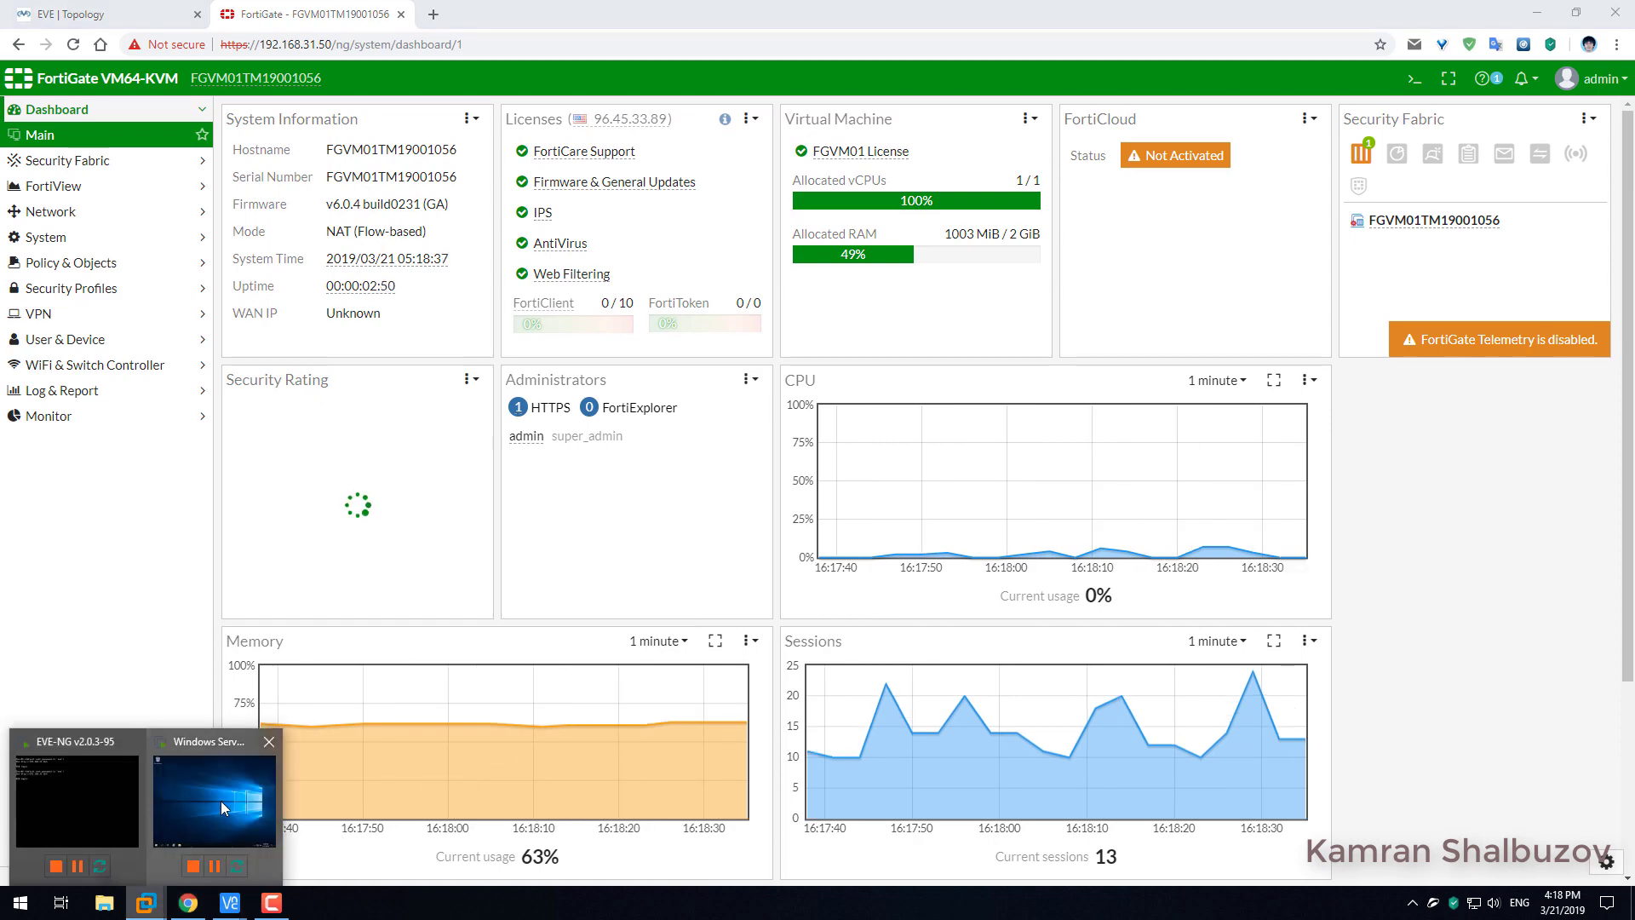
left_click(214, 801)
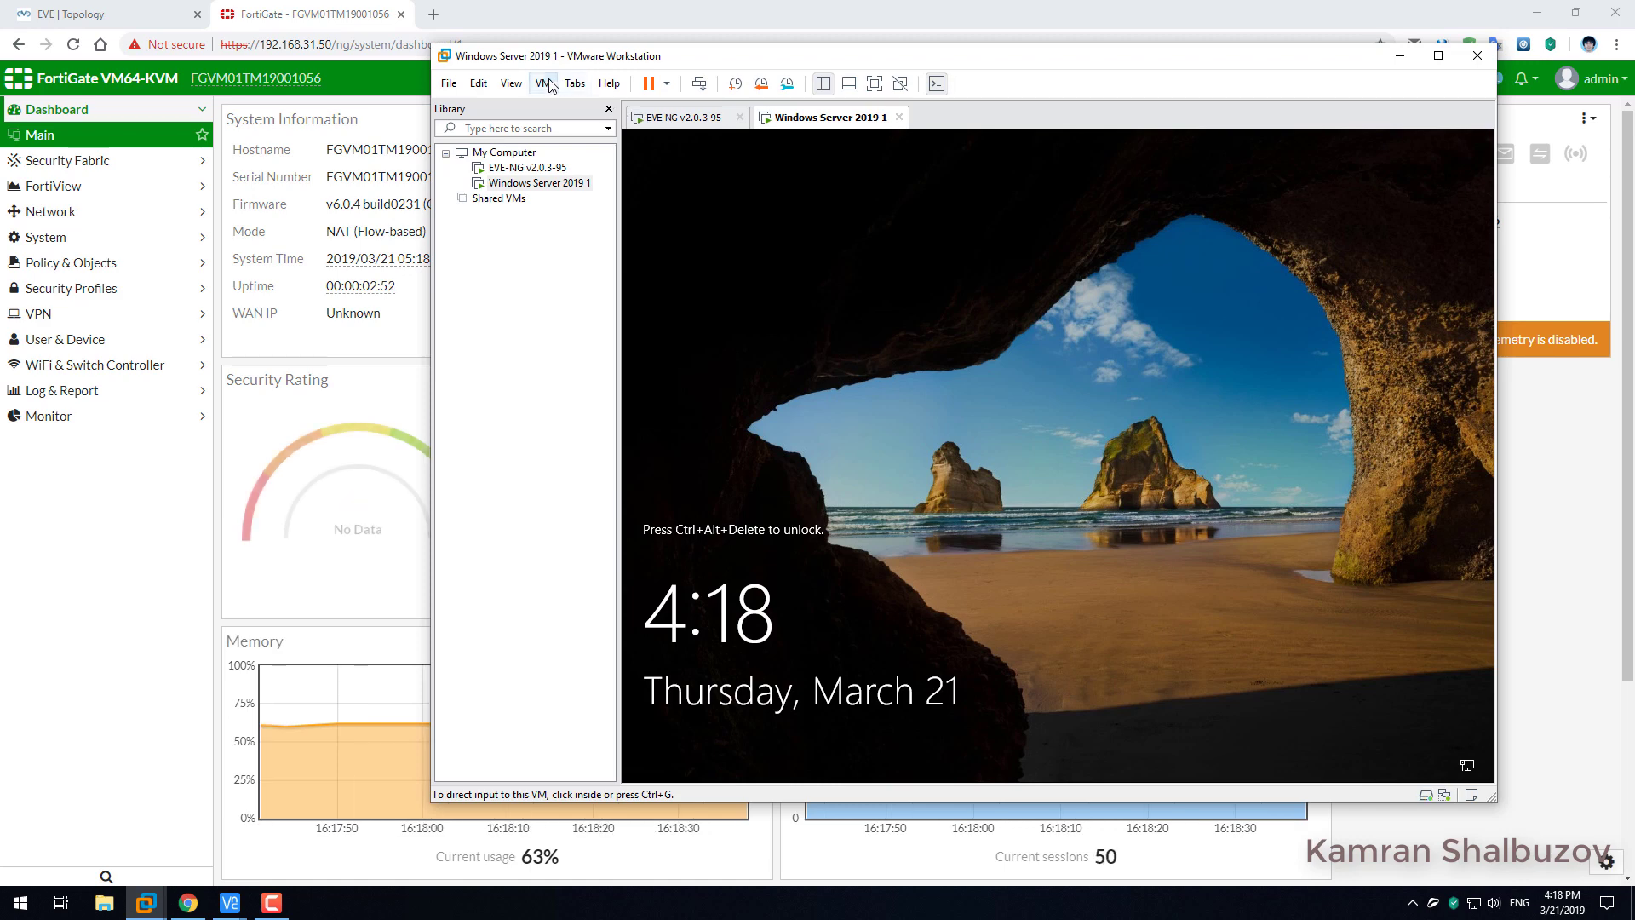
left_click(544, 83)
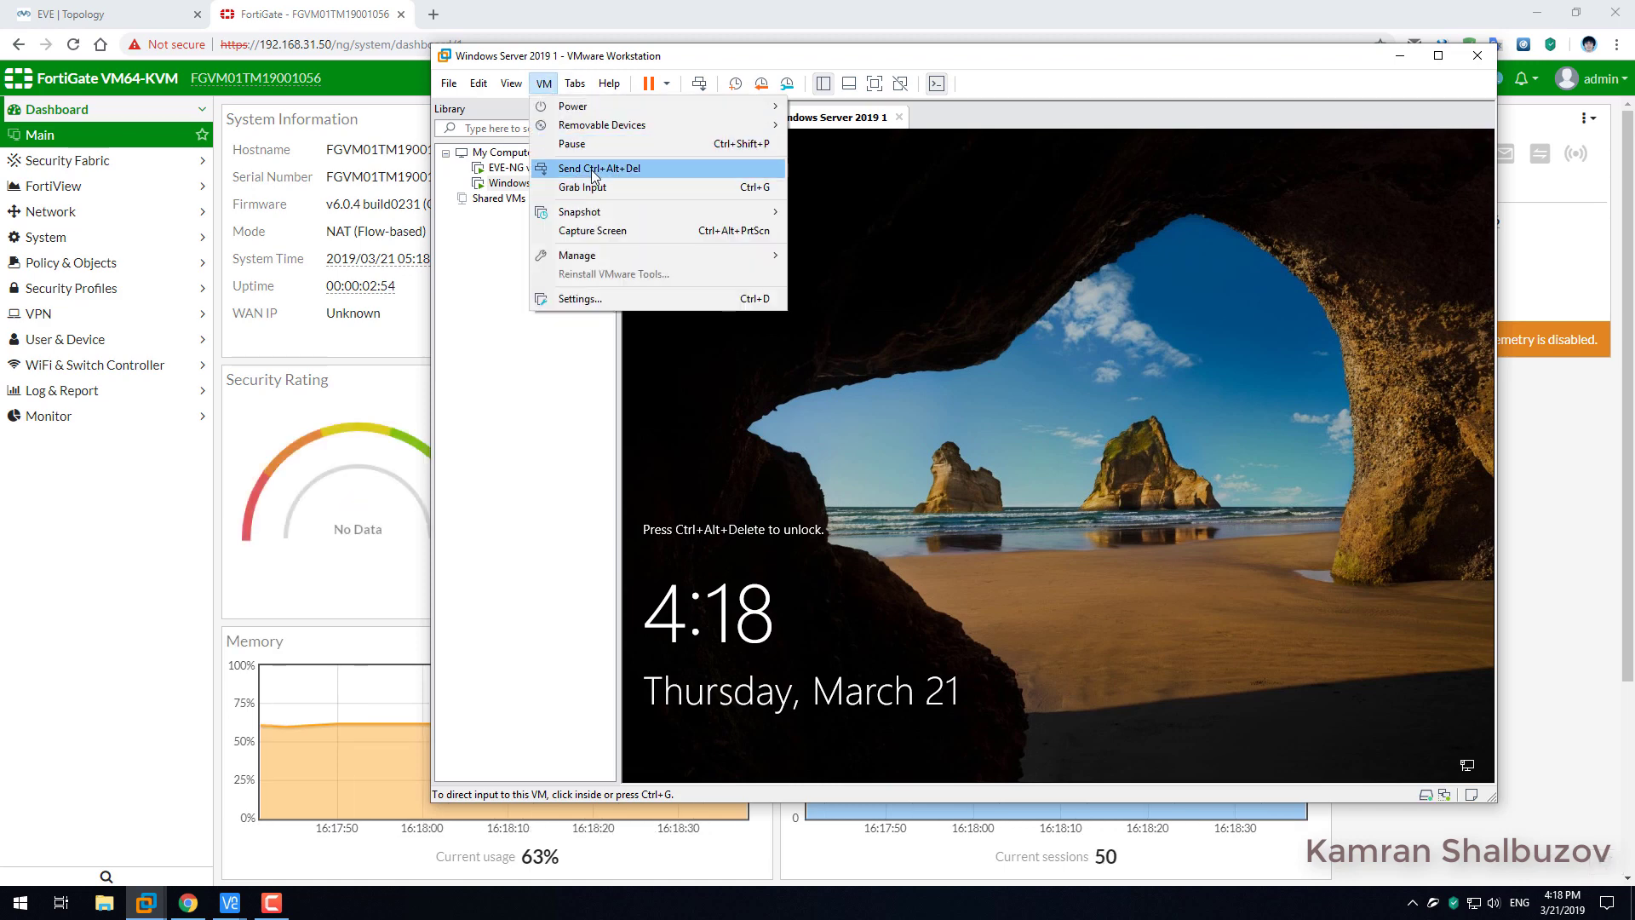
left_click(591, 171)
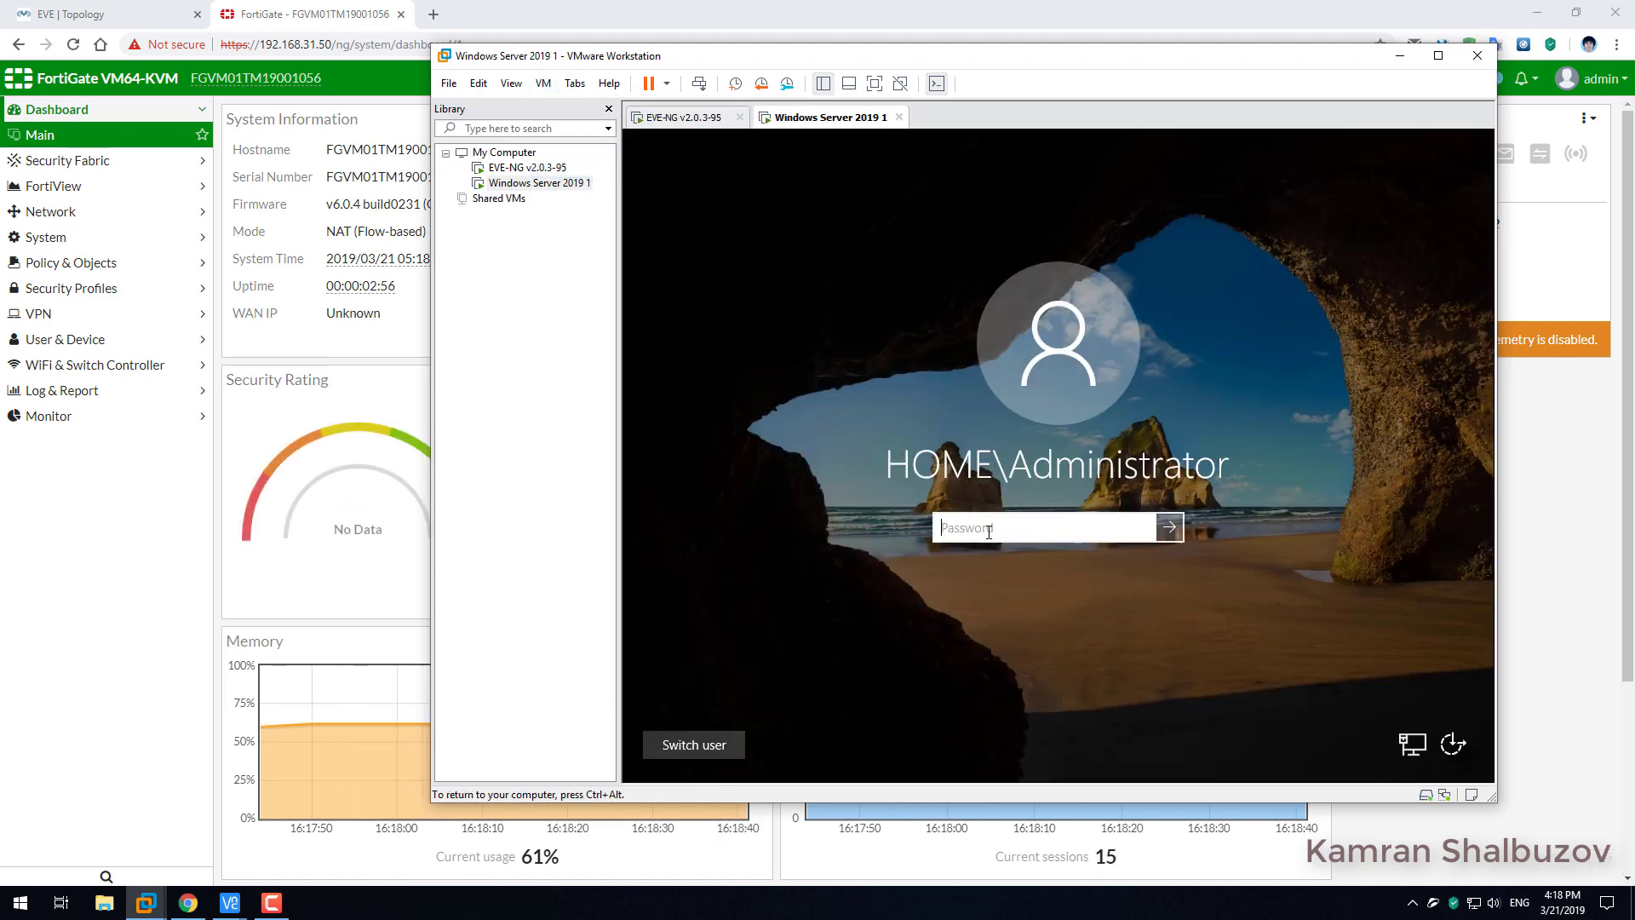
type("•••")
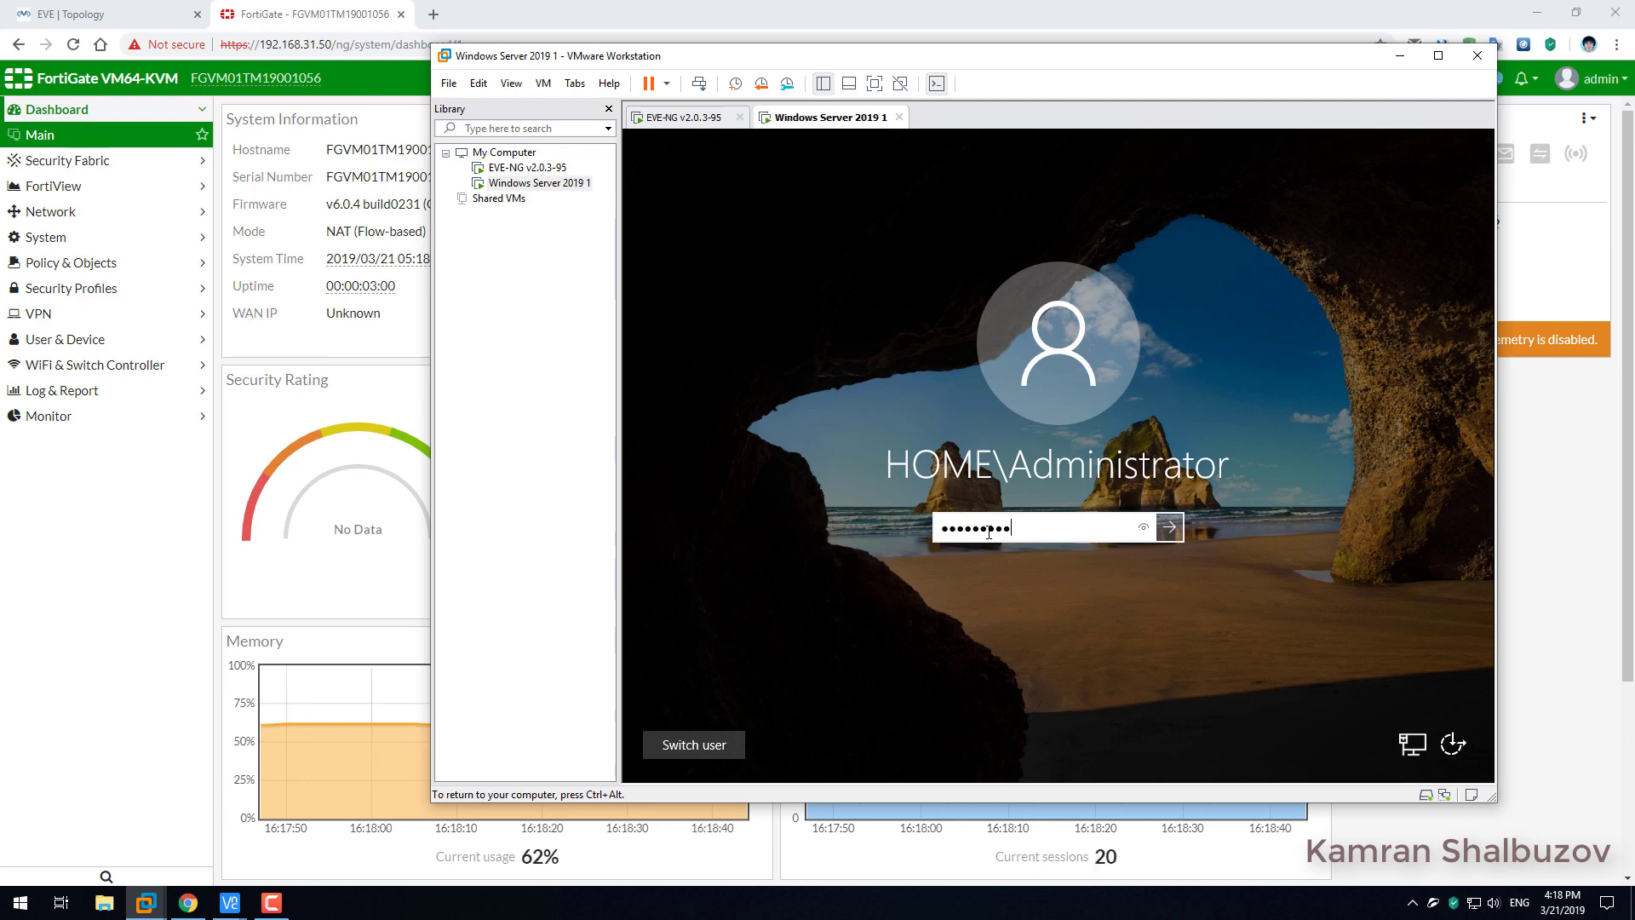
key("Return")
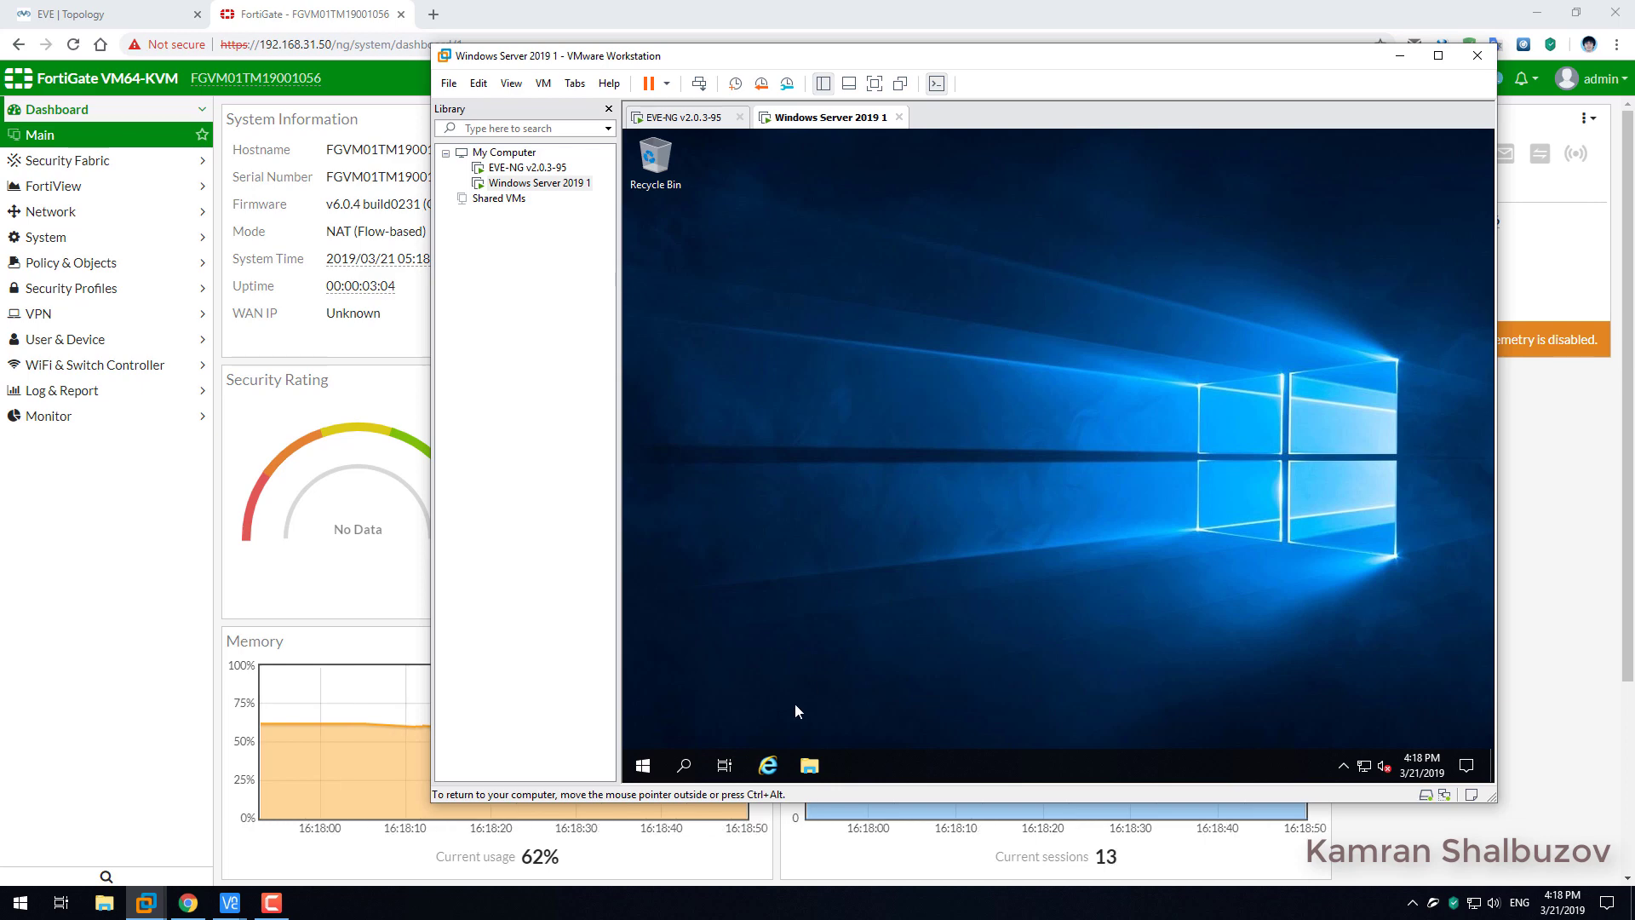
Pin Active Directory Users and Computers from Windows Administrative Tools as a Start tile.
left_click(645, 765)
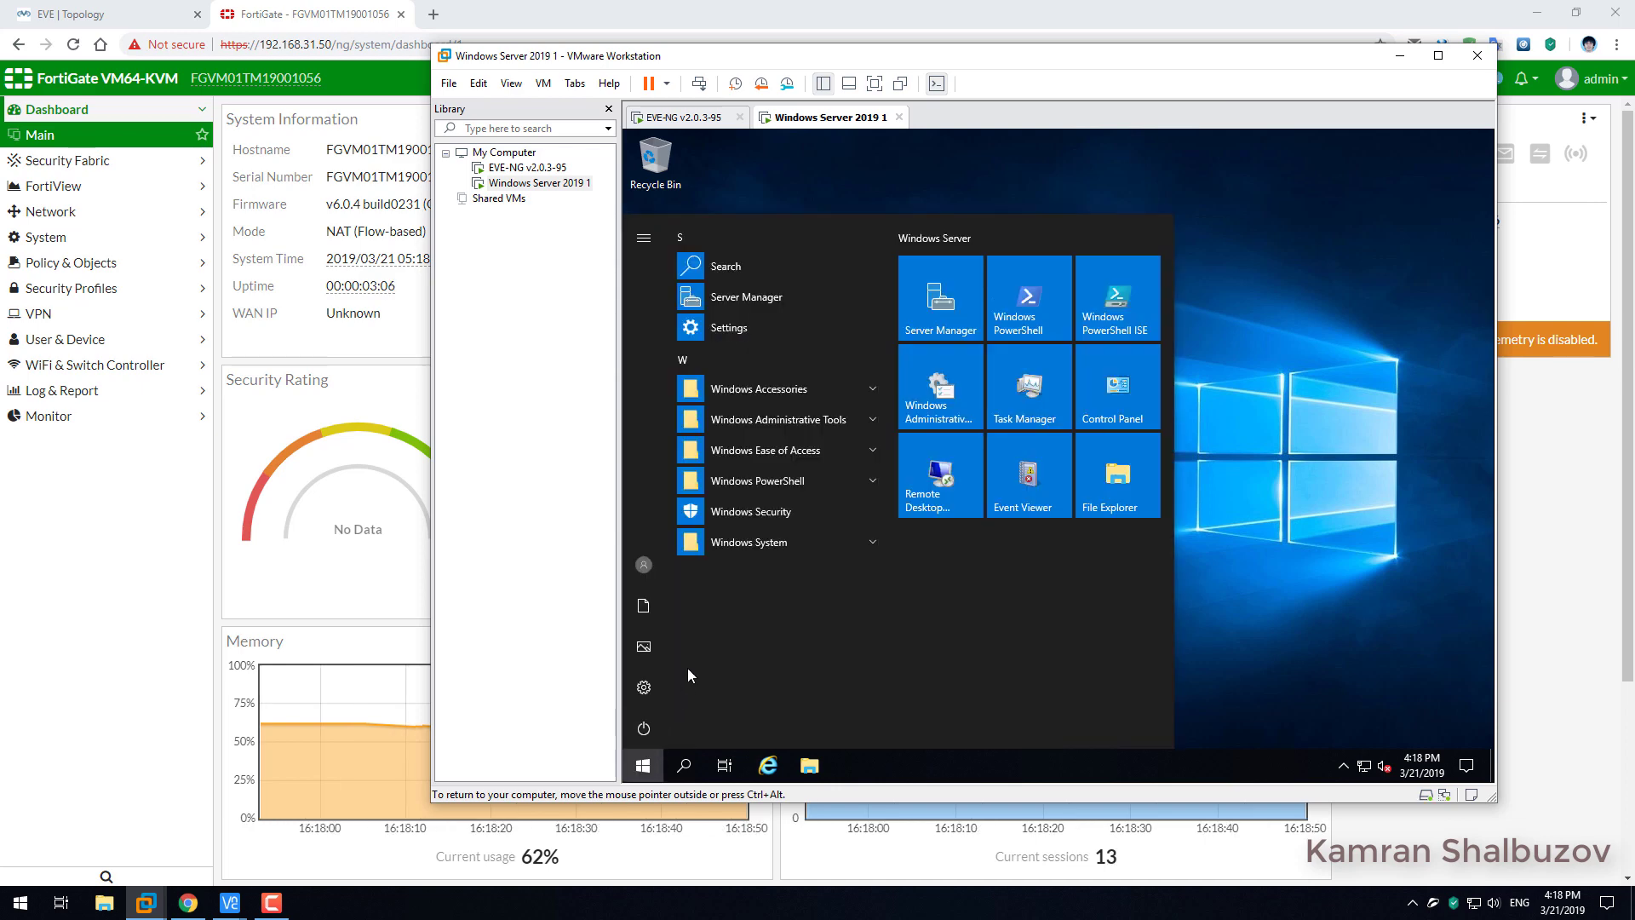
left_click(753, 421)
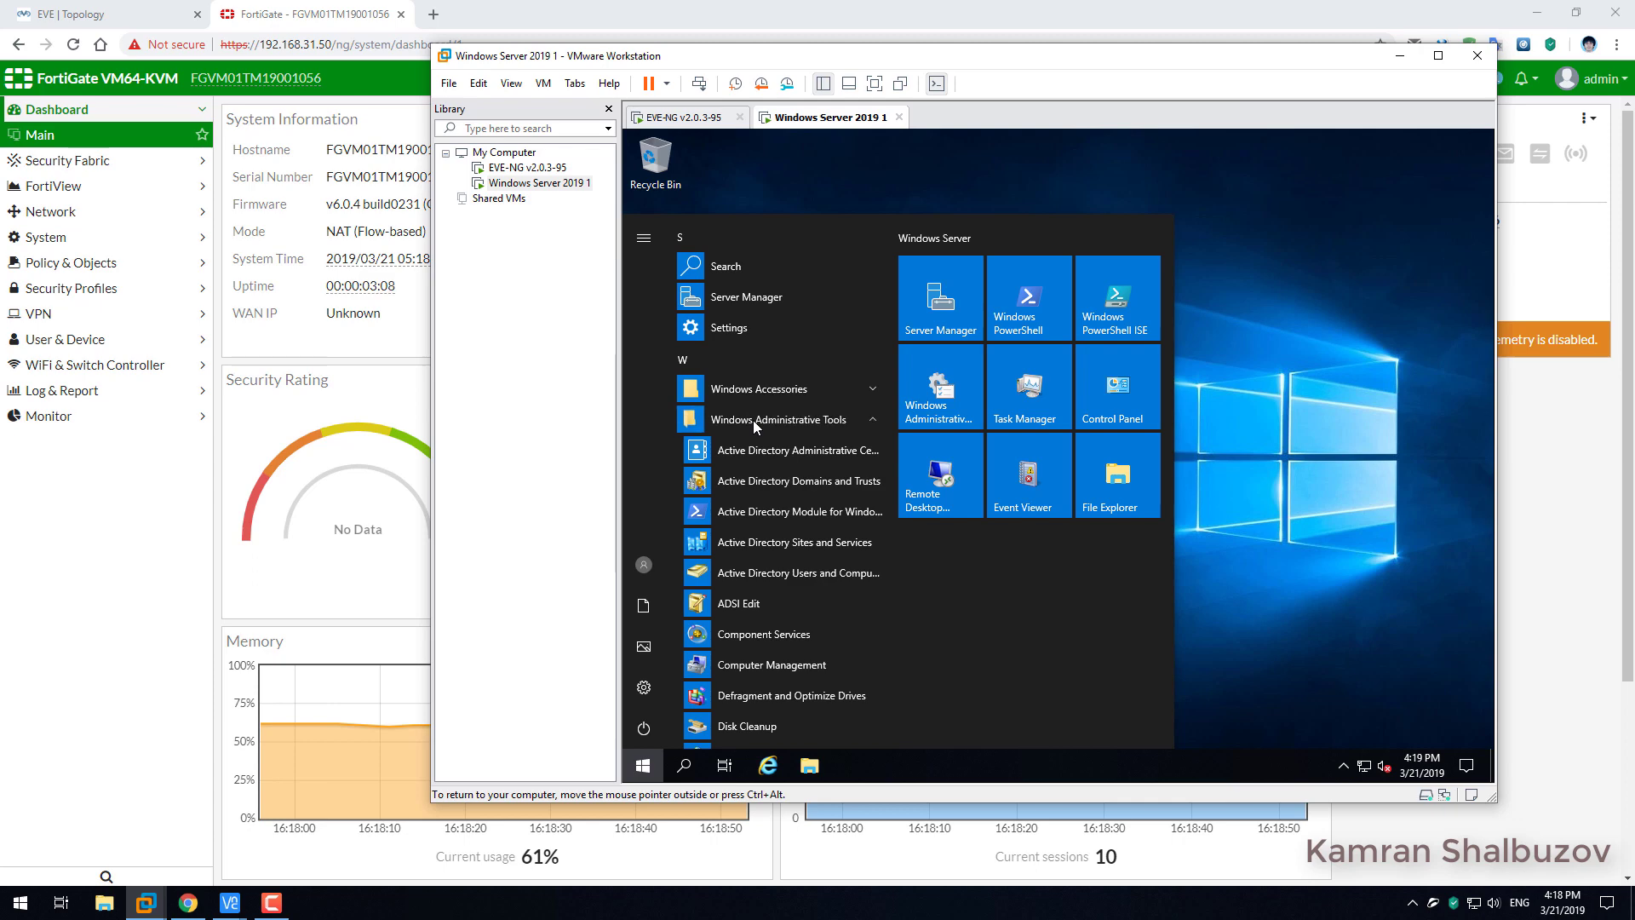
left_click_drag(766, 572, 954, 602)
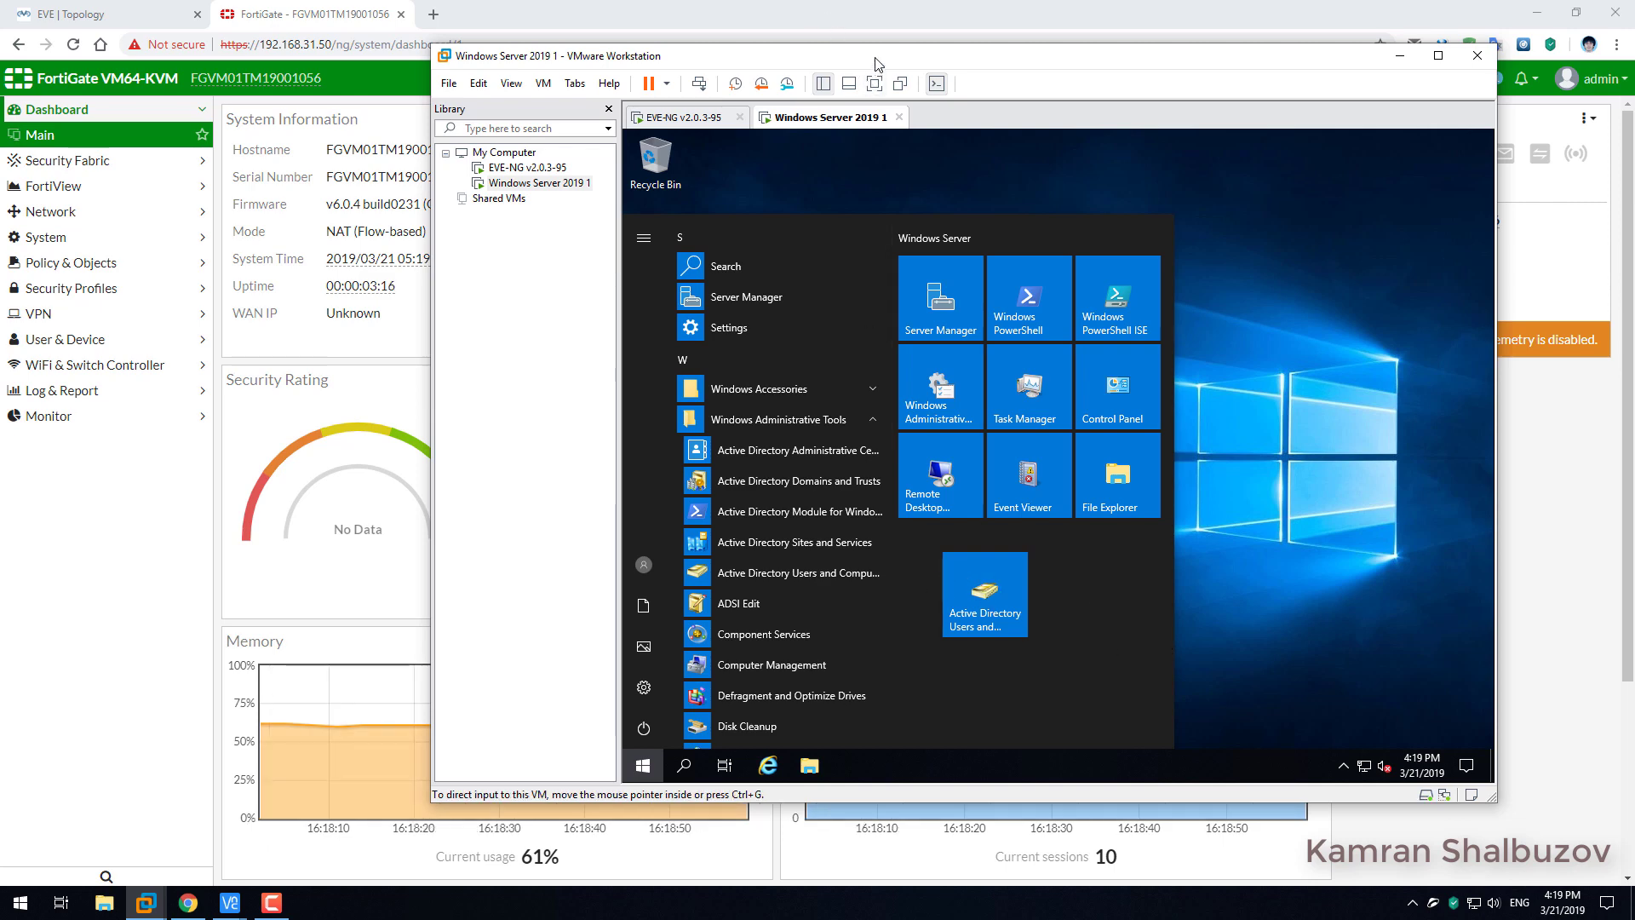
left_click_drag(878, 58, 792, 49)
Launch Active Directory Users and Computers from the Administrative Tools programs.
left_click(1112, 386)
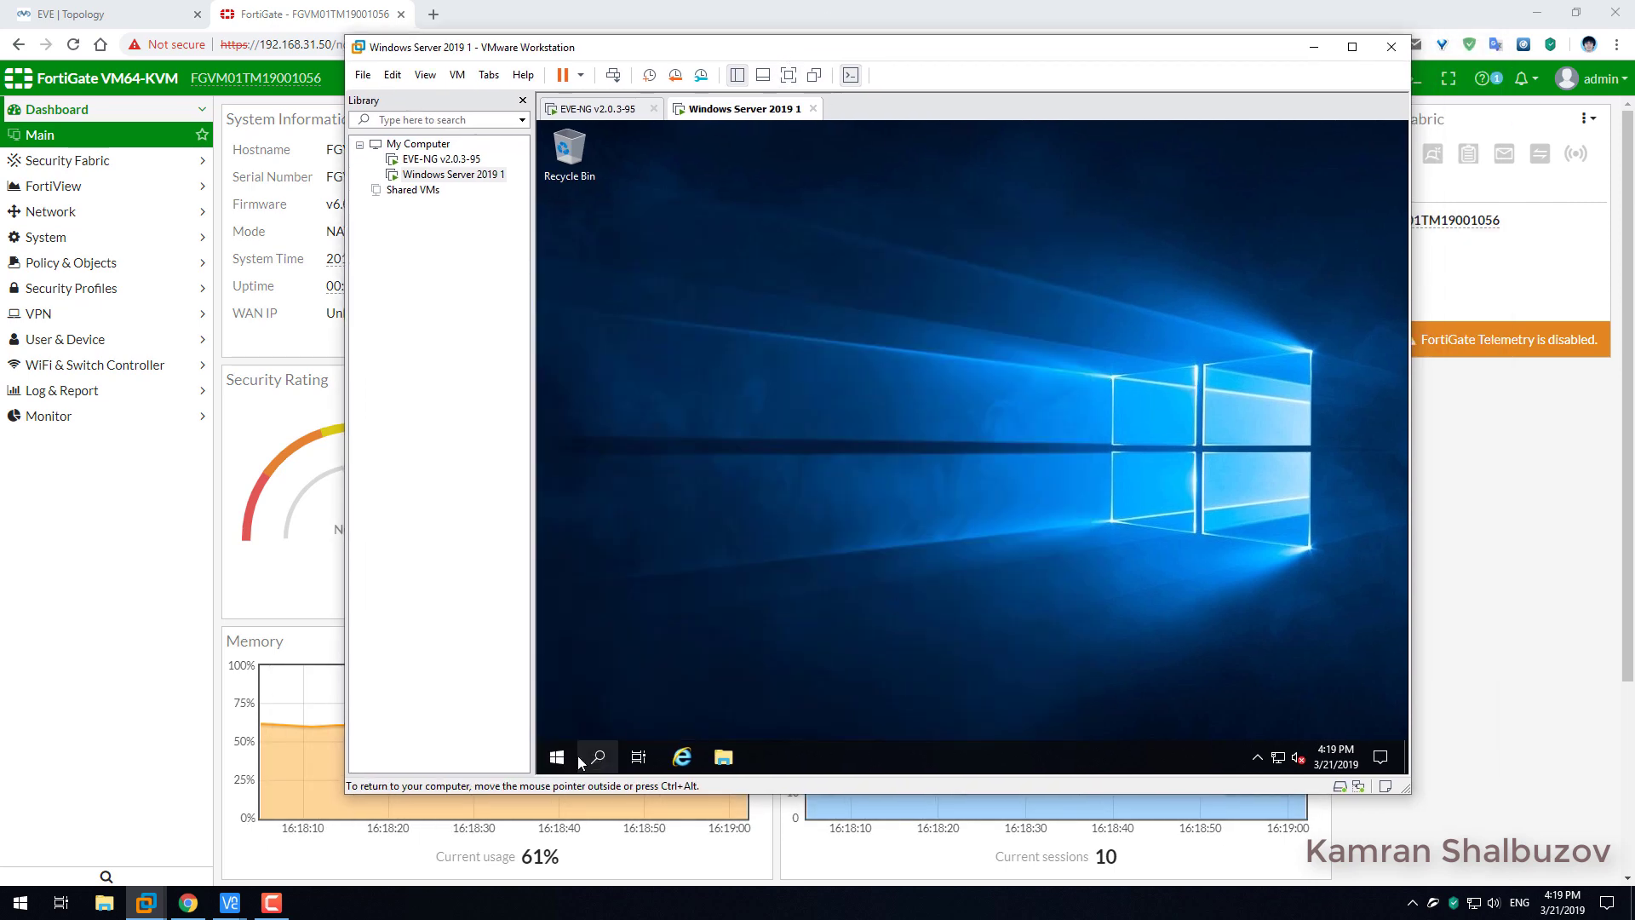
left_click(557, 757)
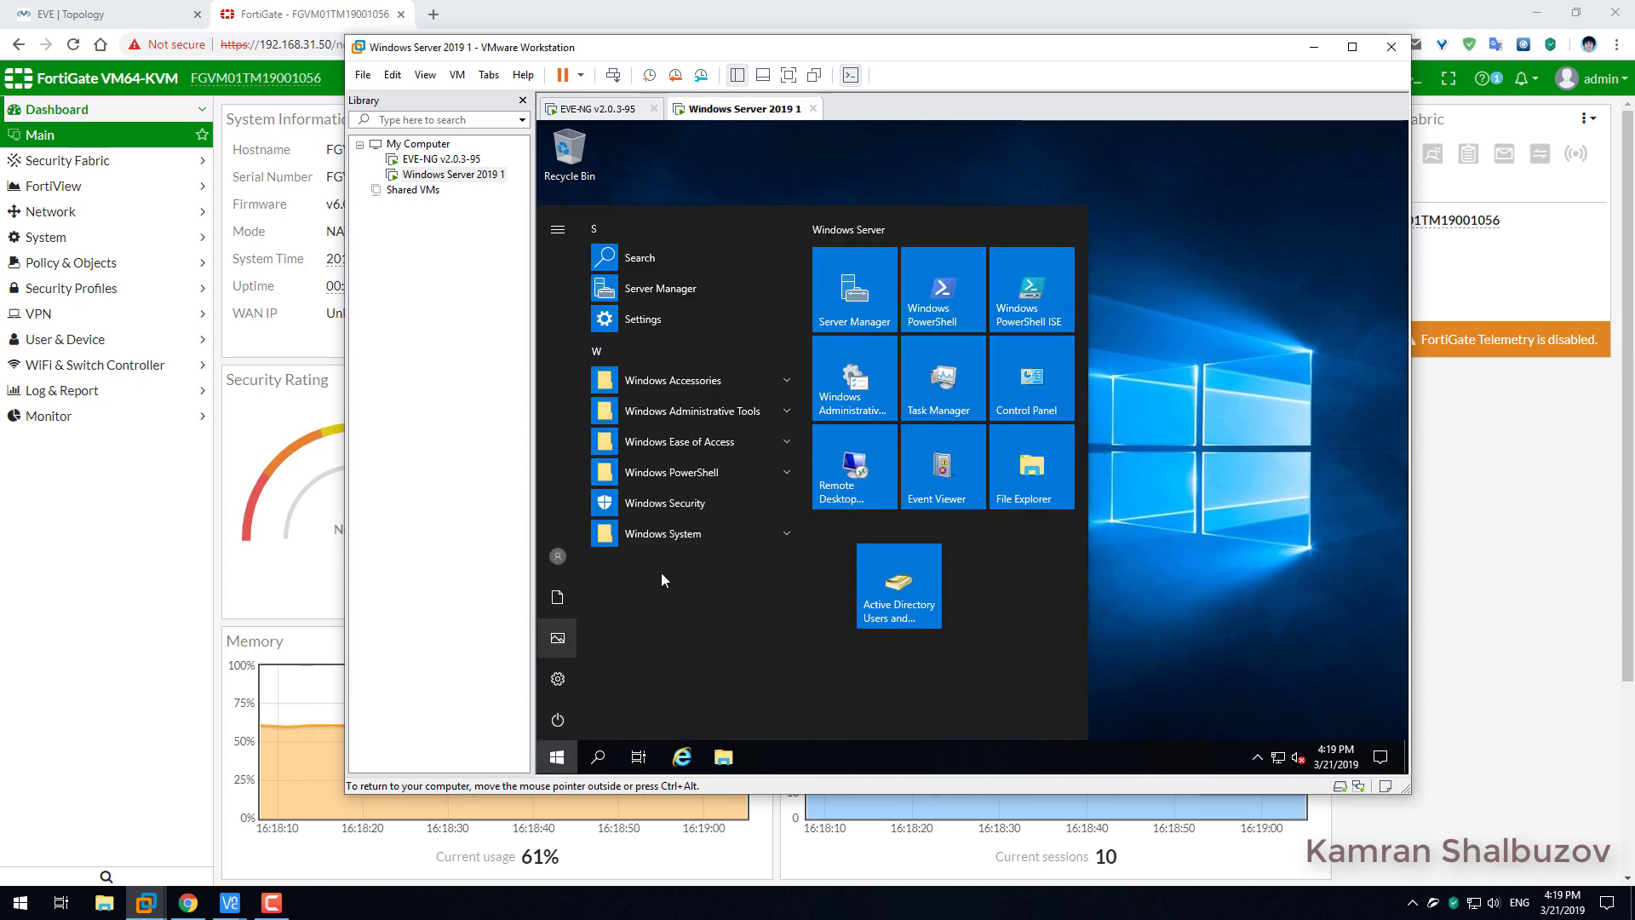
left_click(666, 412)
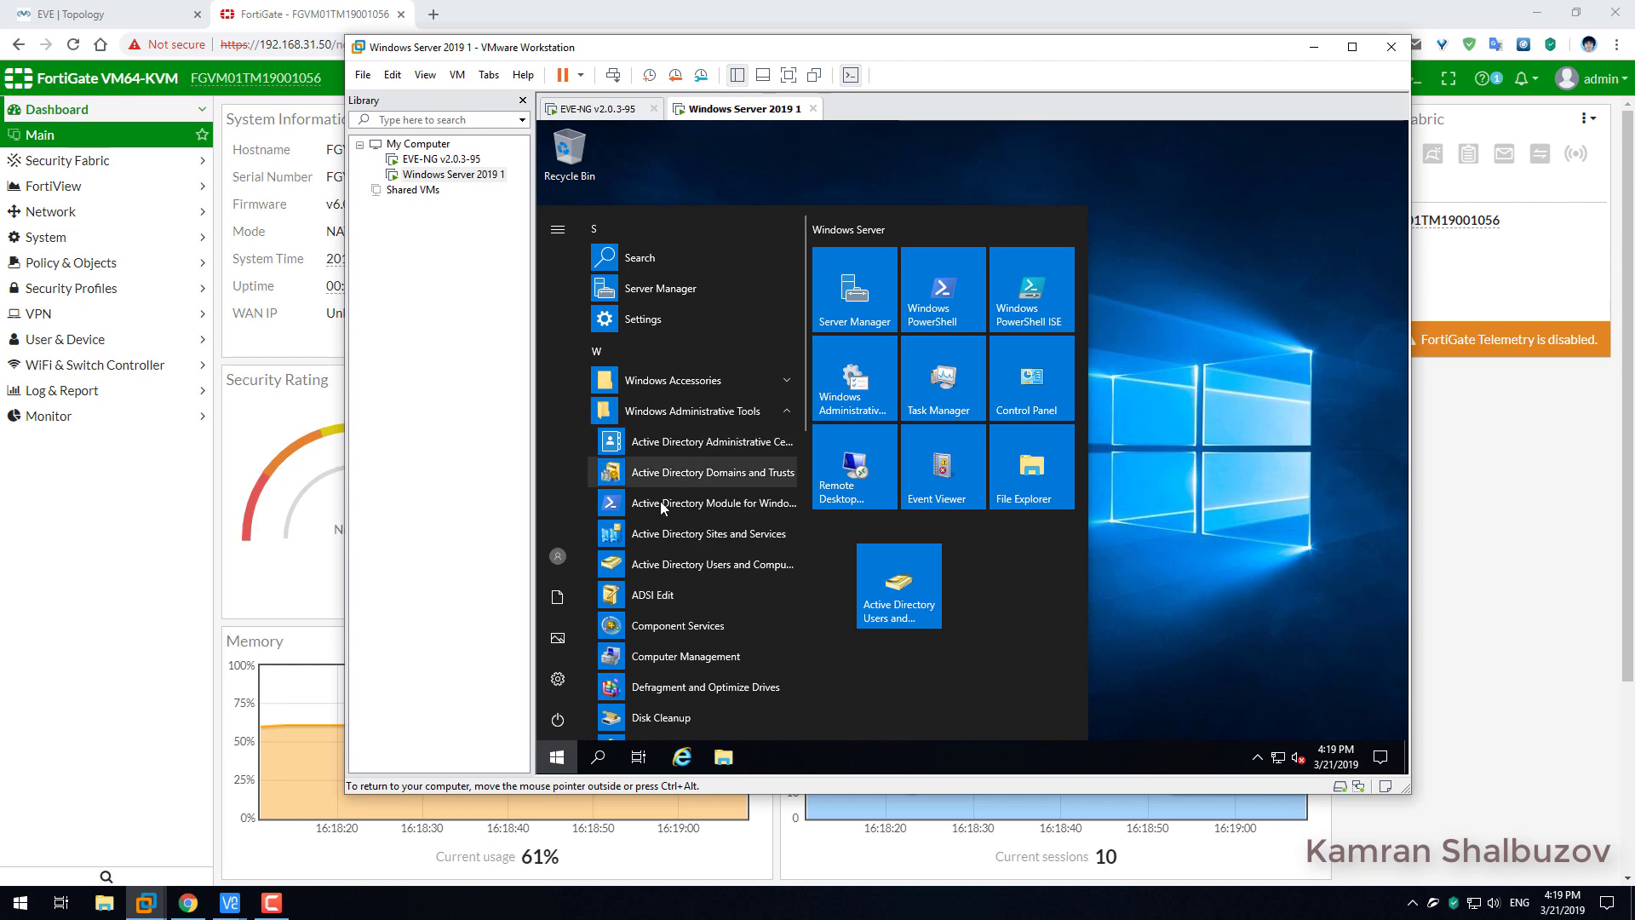
left_click(664, 565)
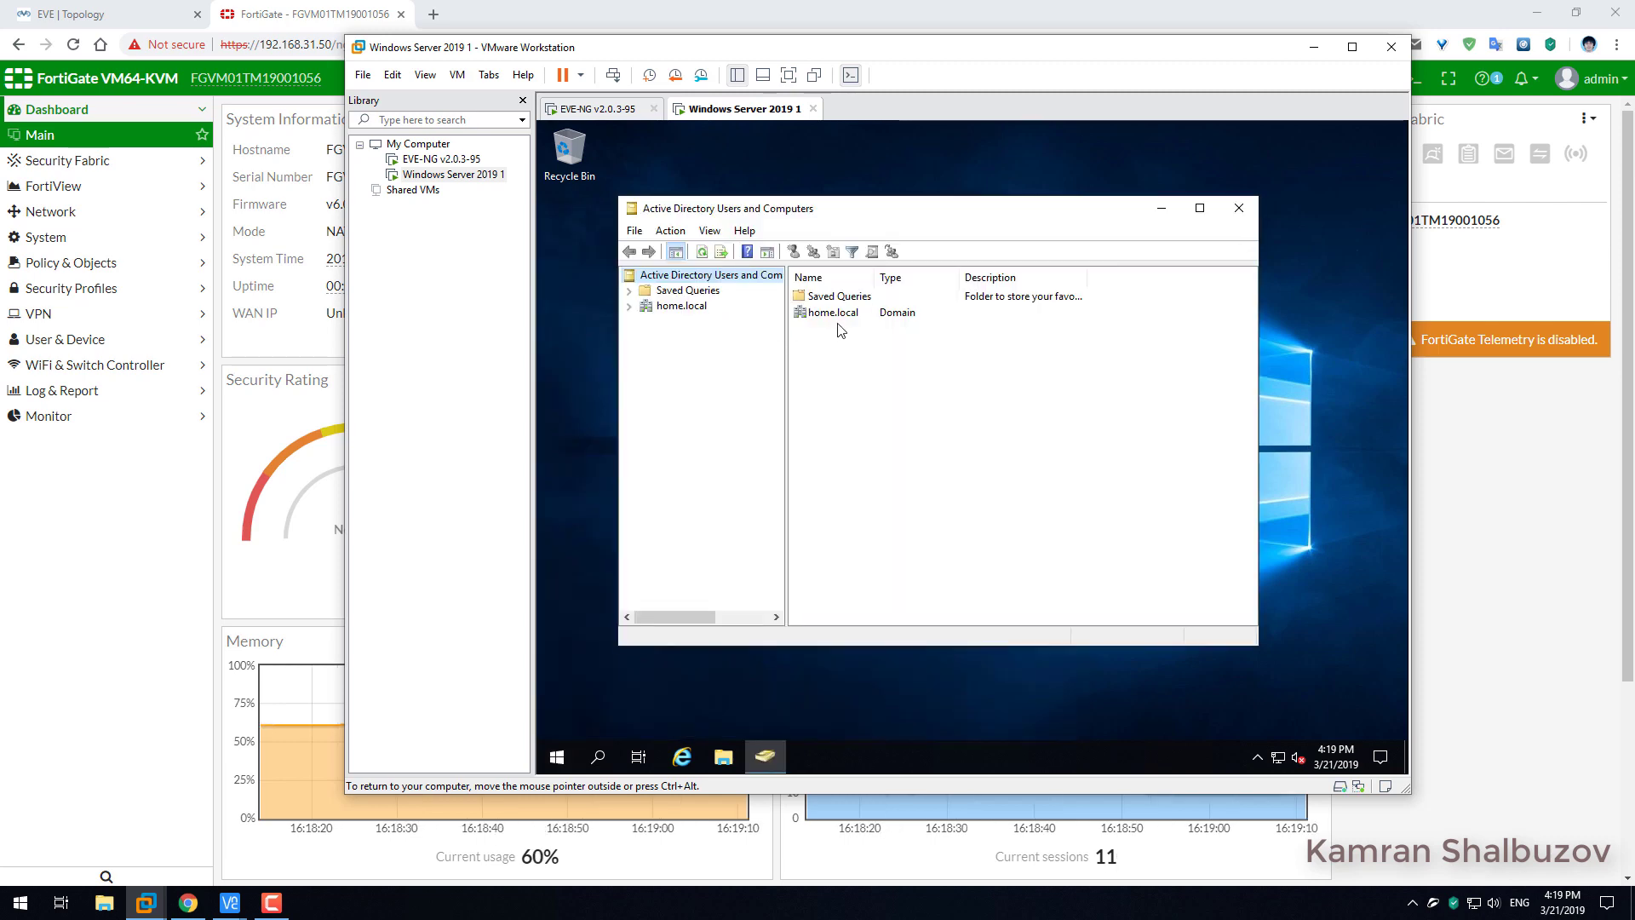
Add an organizational unit named 'IT Dept' directly under the home.local domain.
left_click(629, 307)
left_click(682, 309)
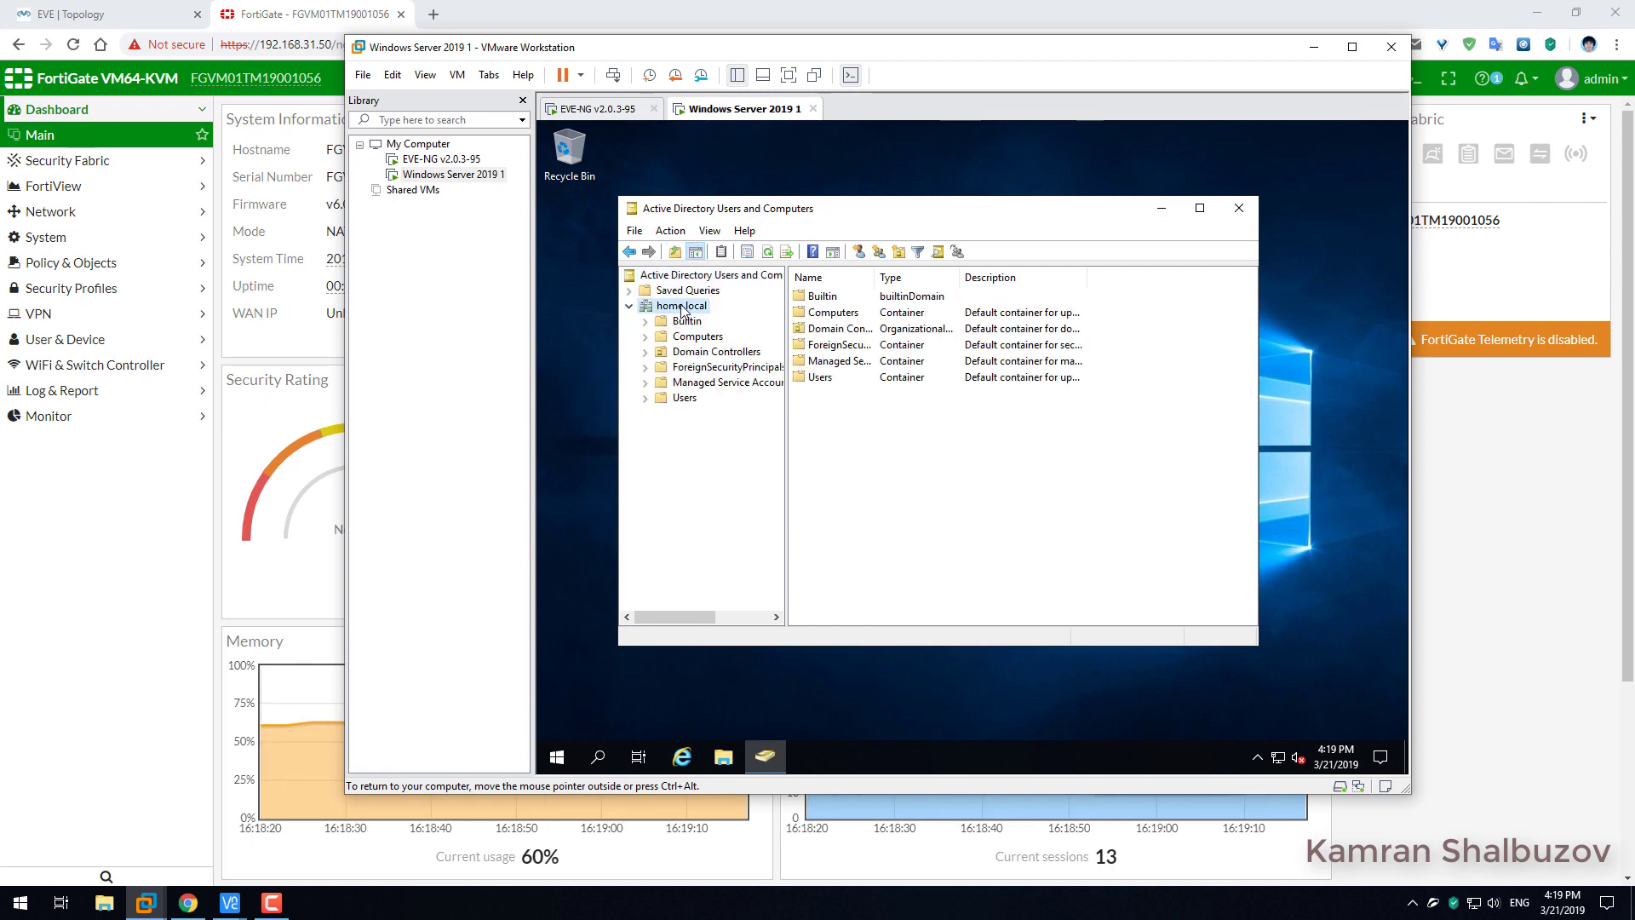
right_click(682, 309)
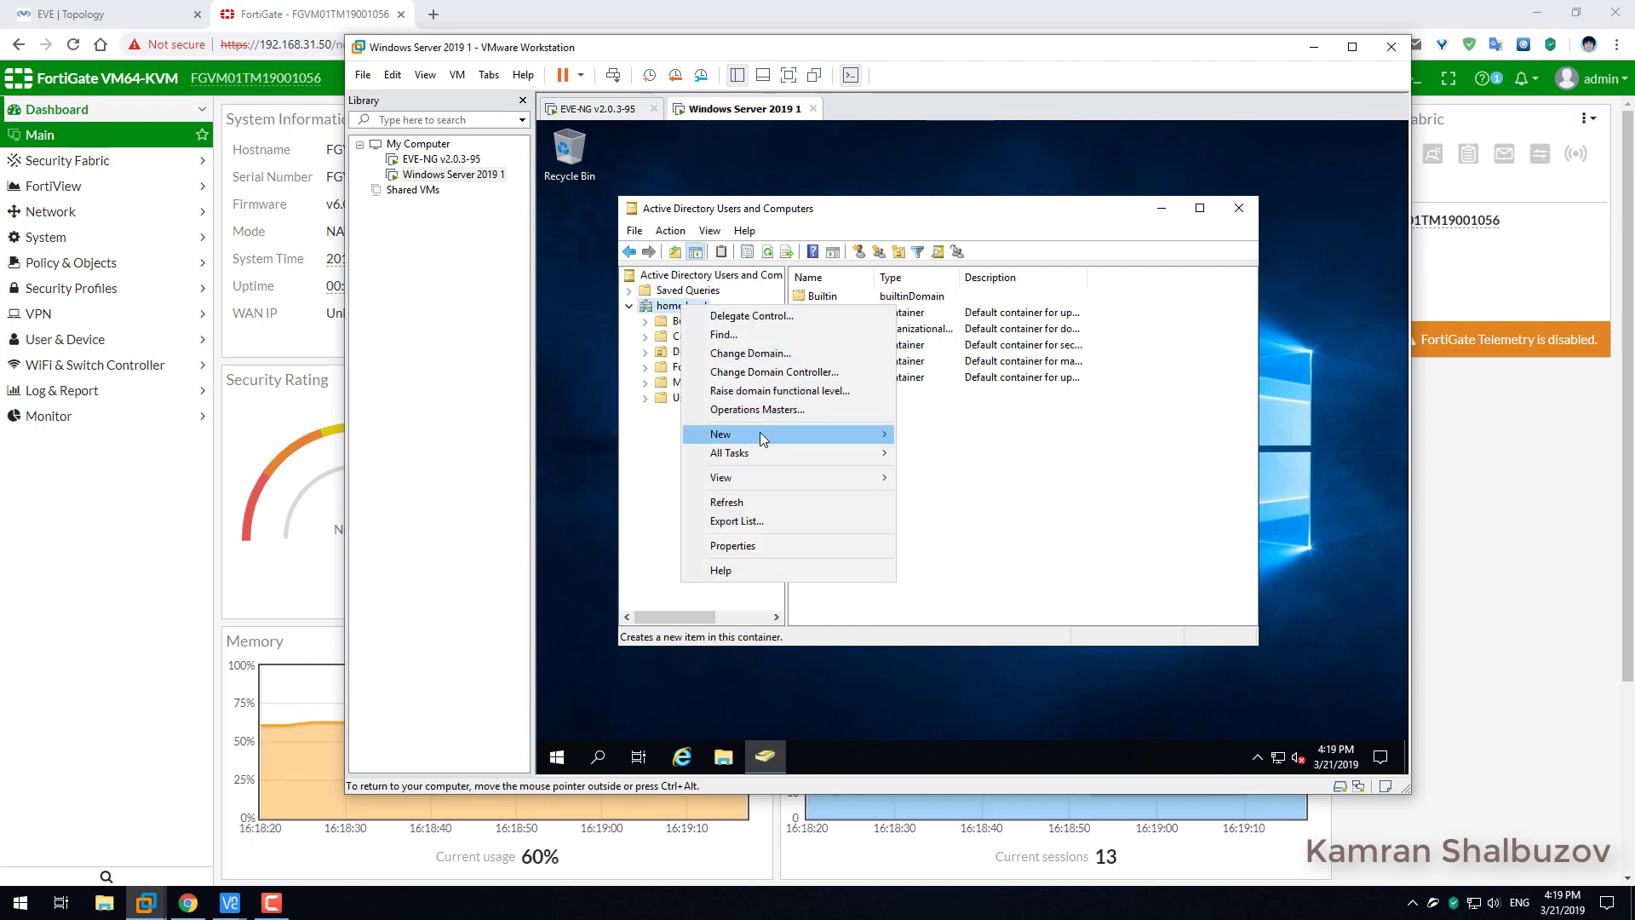
mouse_move(852, 435)
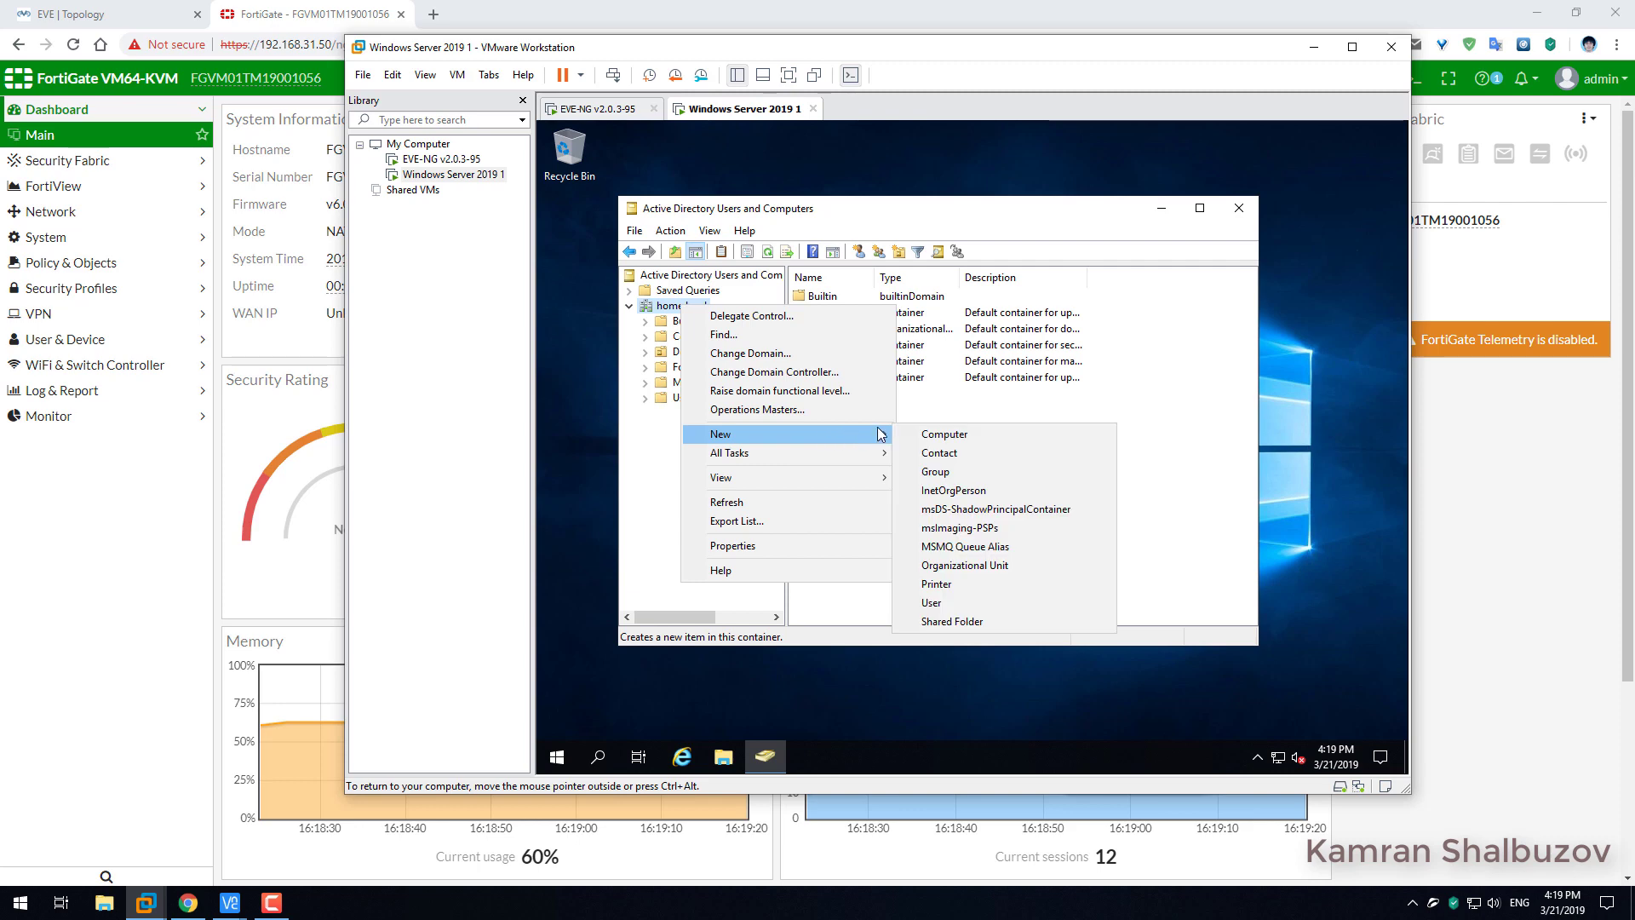
left_click(966, 566)
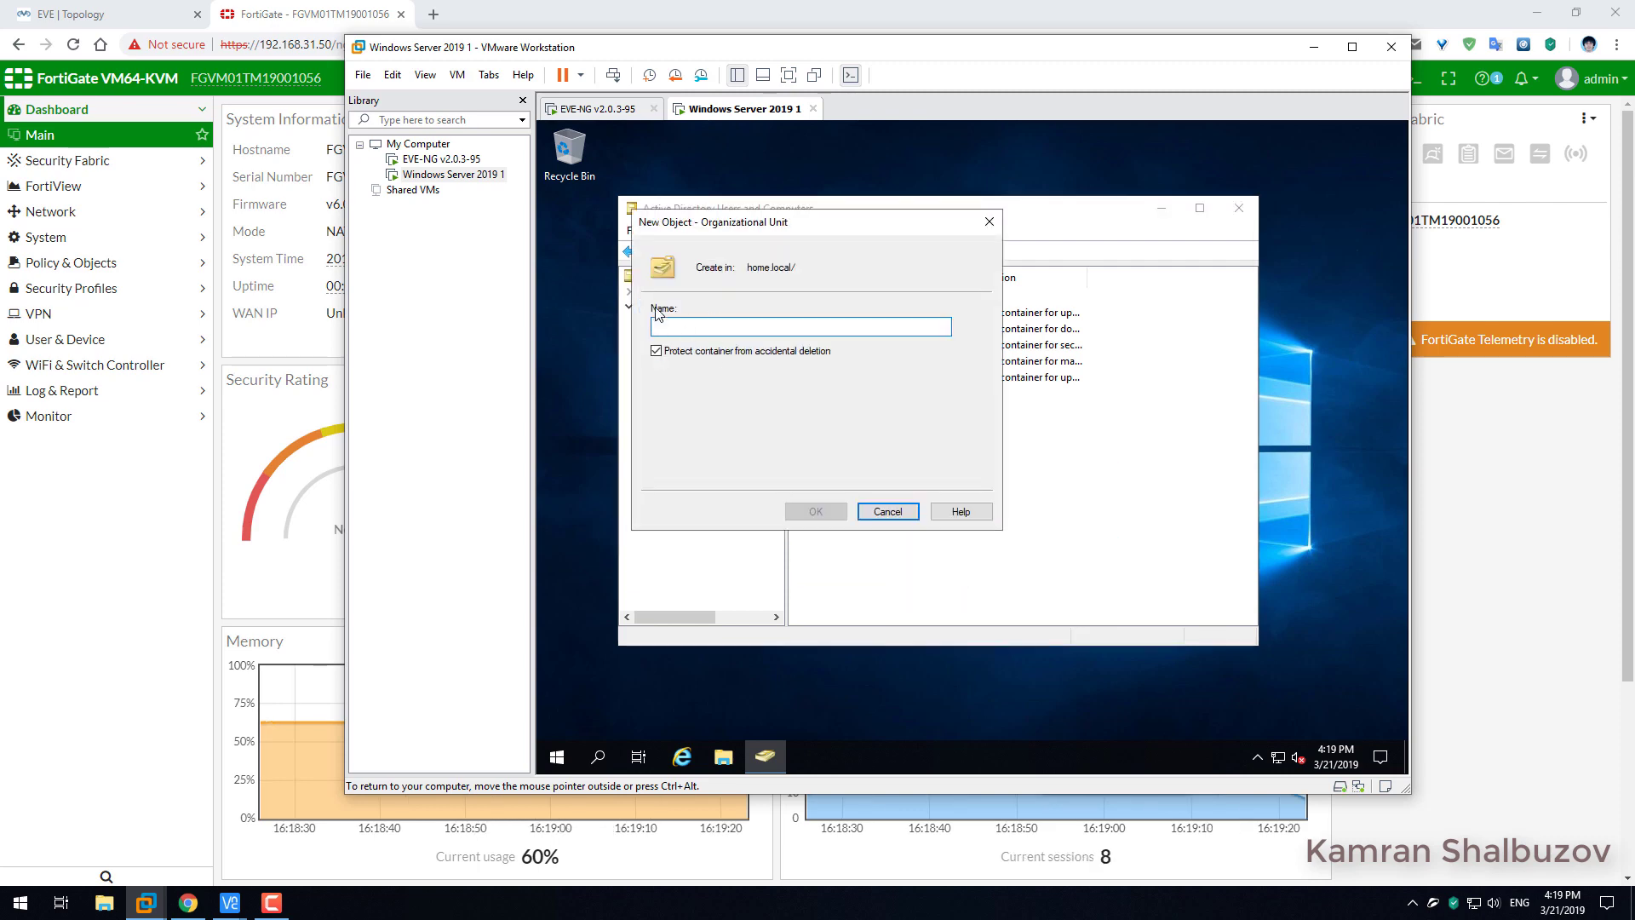
type("I")
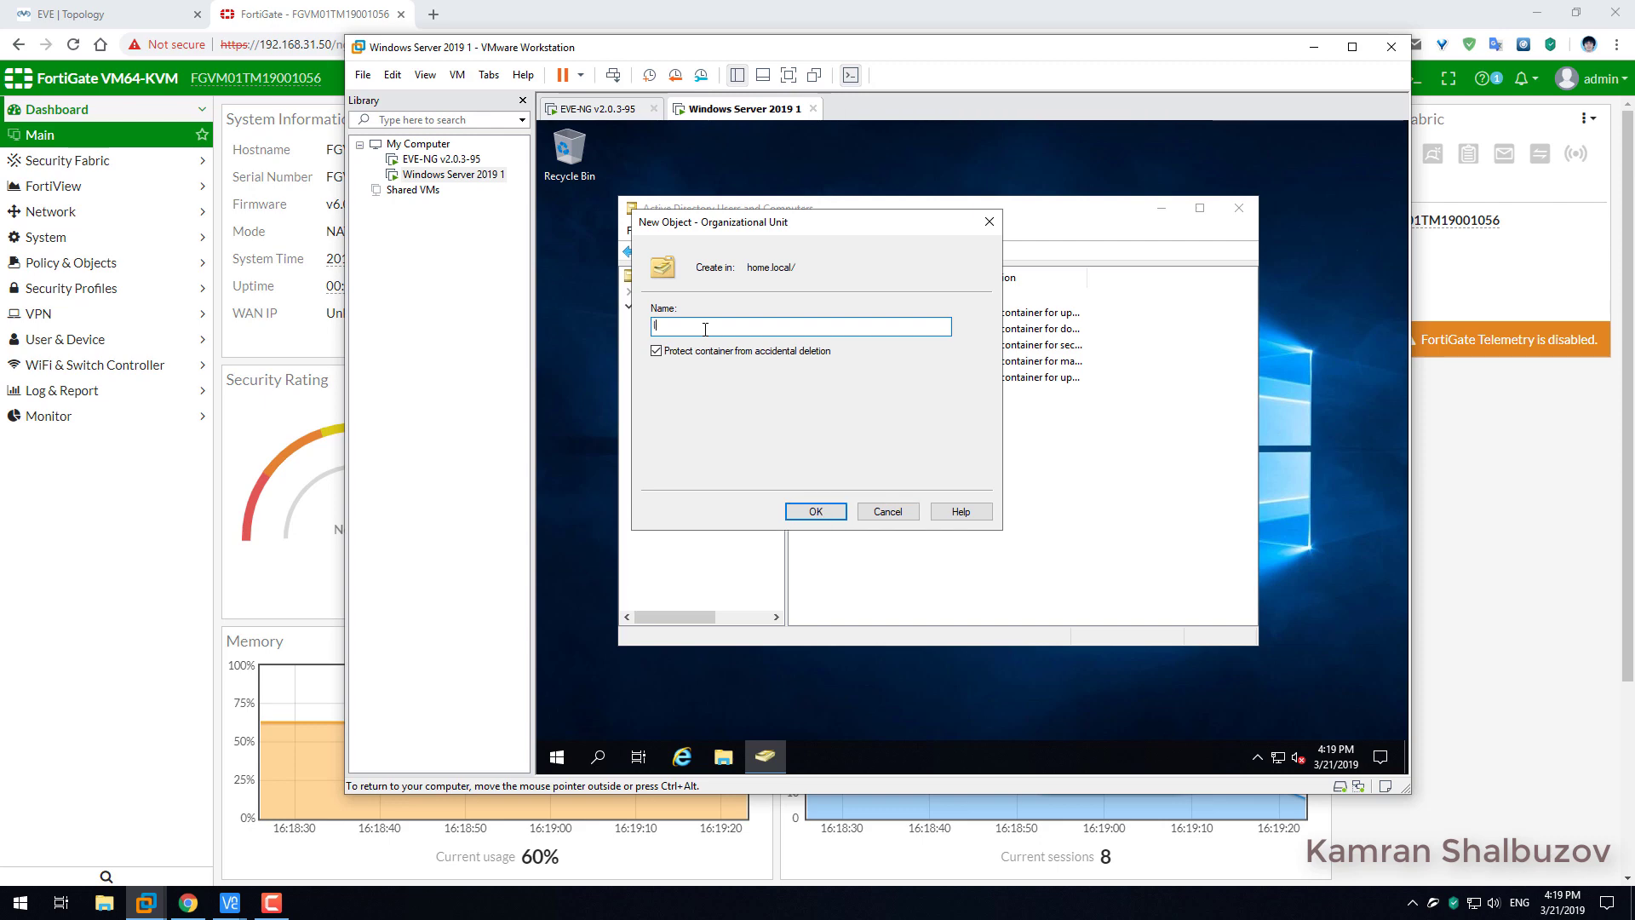
type("T")
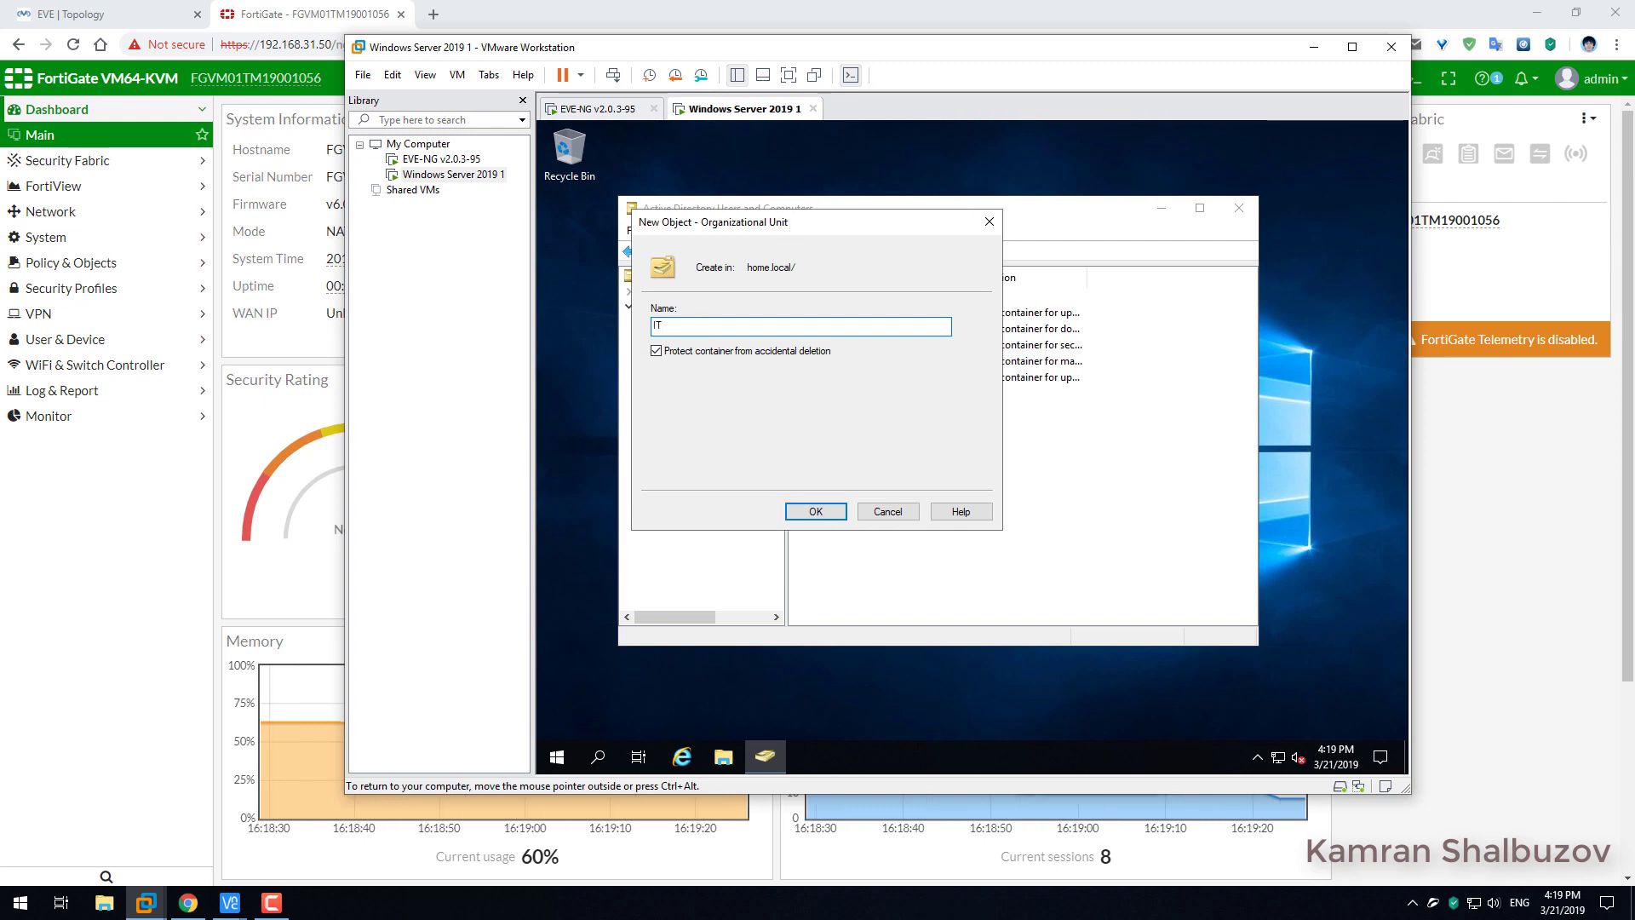
left_click_drag(792, 230, 979, 339)
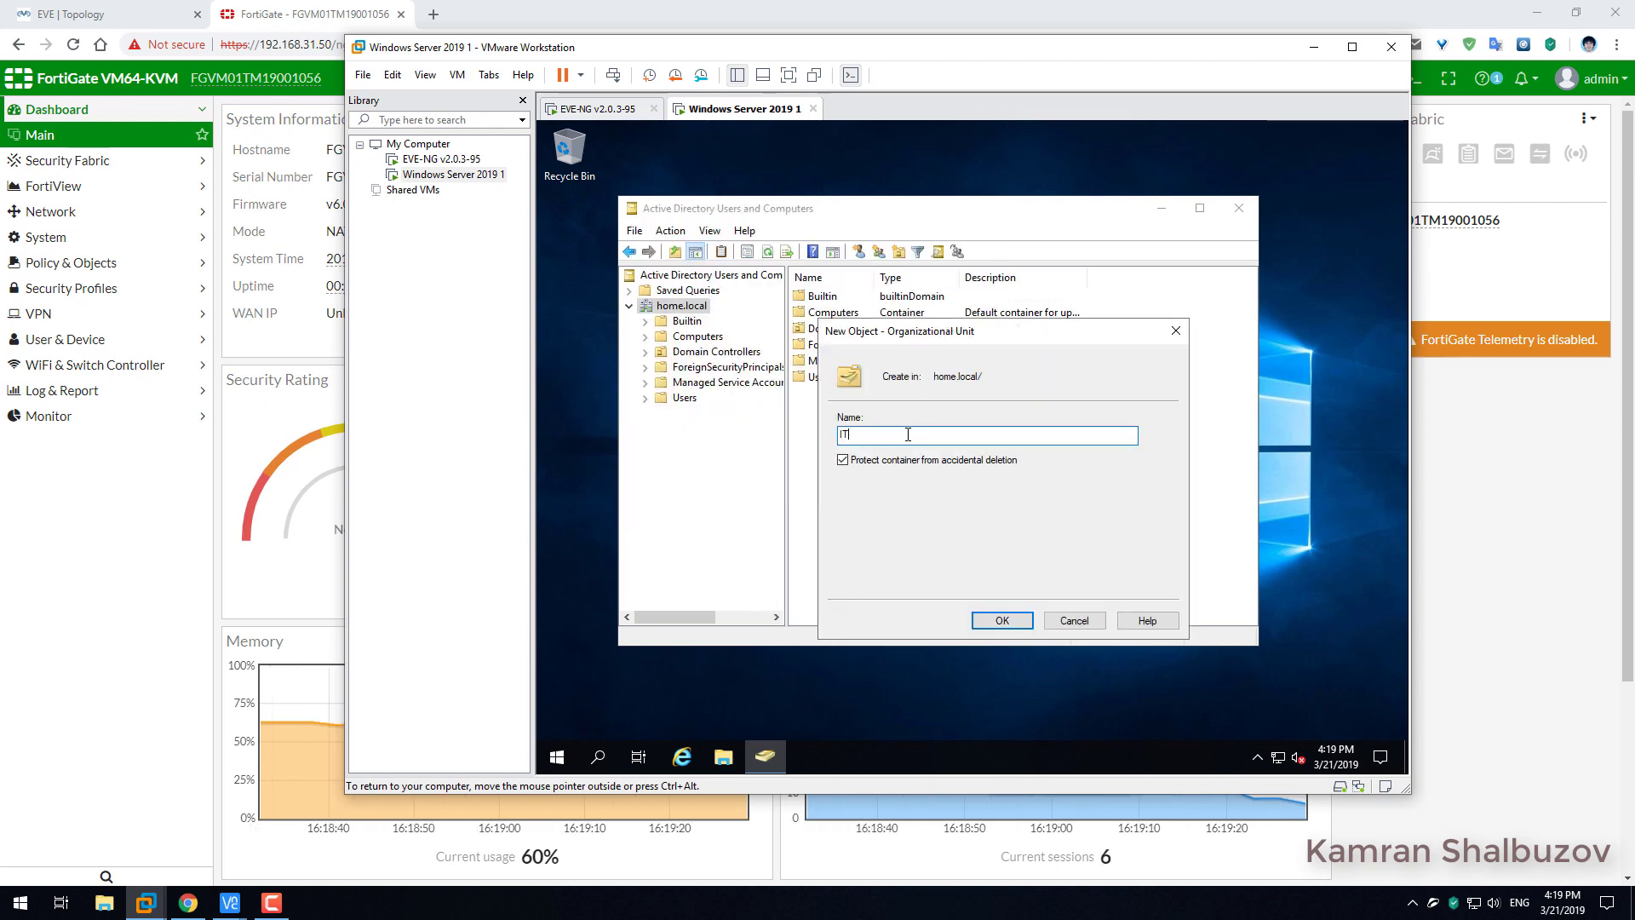
type("Dept")
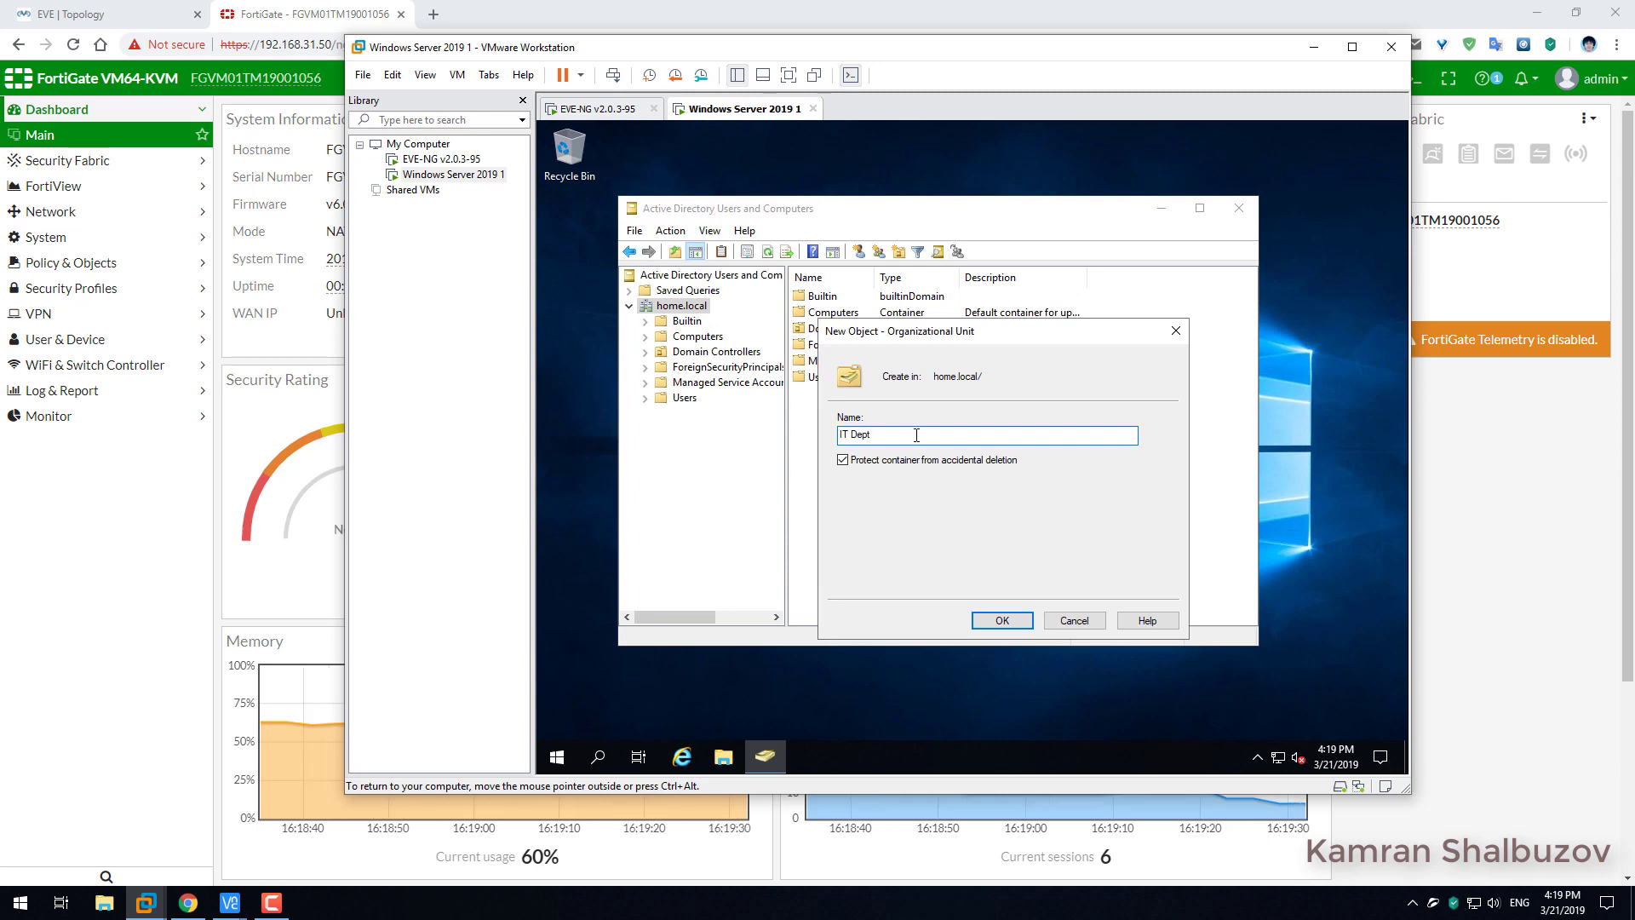
left_click(1007, 620)
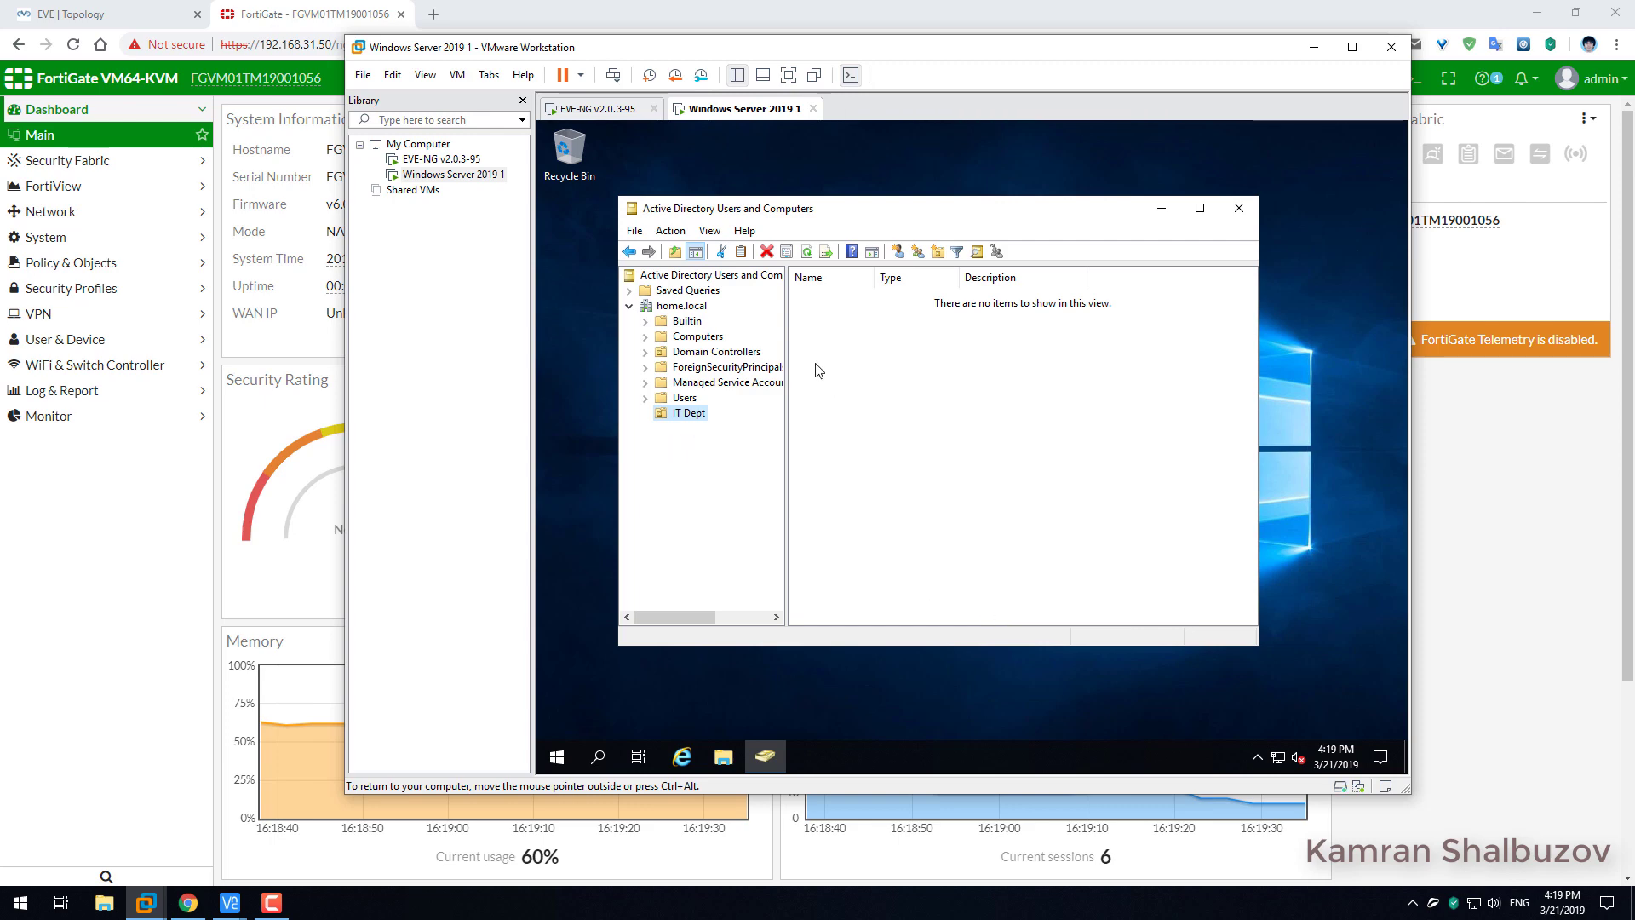
Create a Global/Security group called 'IT Dept' inside the IT Dept OU.
right_click(837, 347)
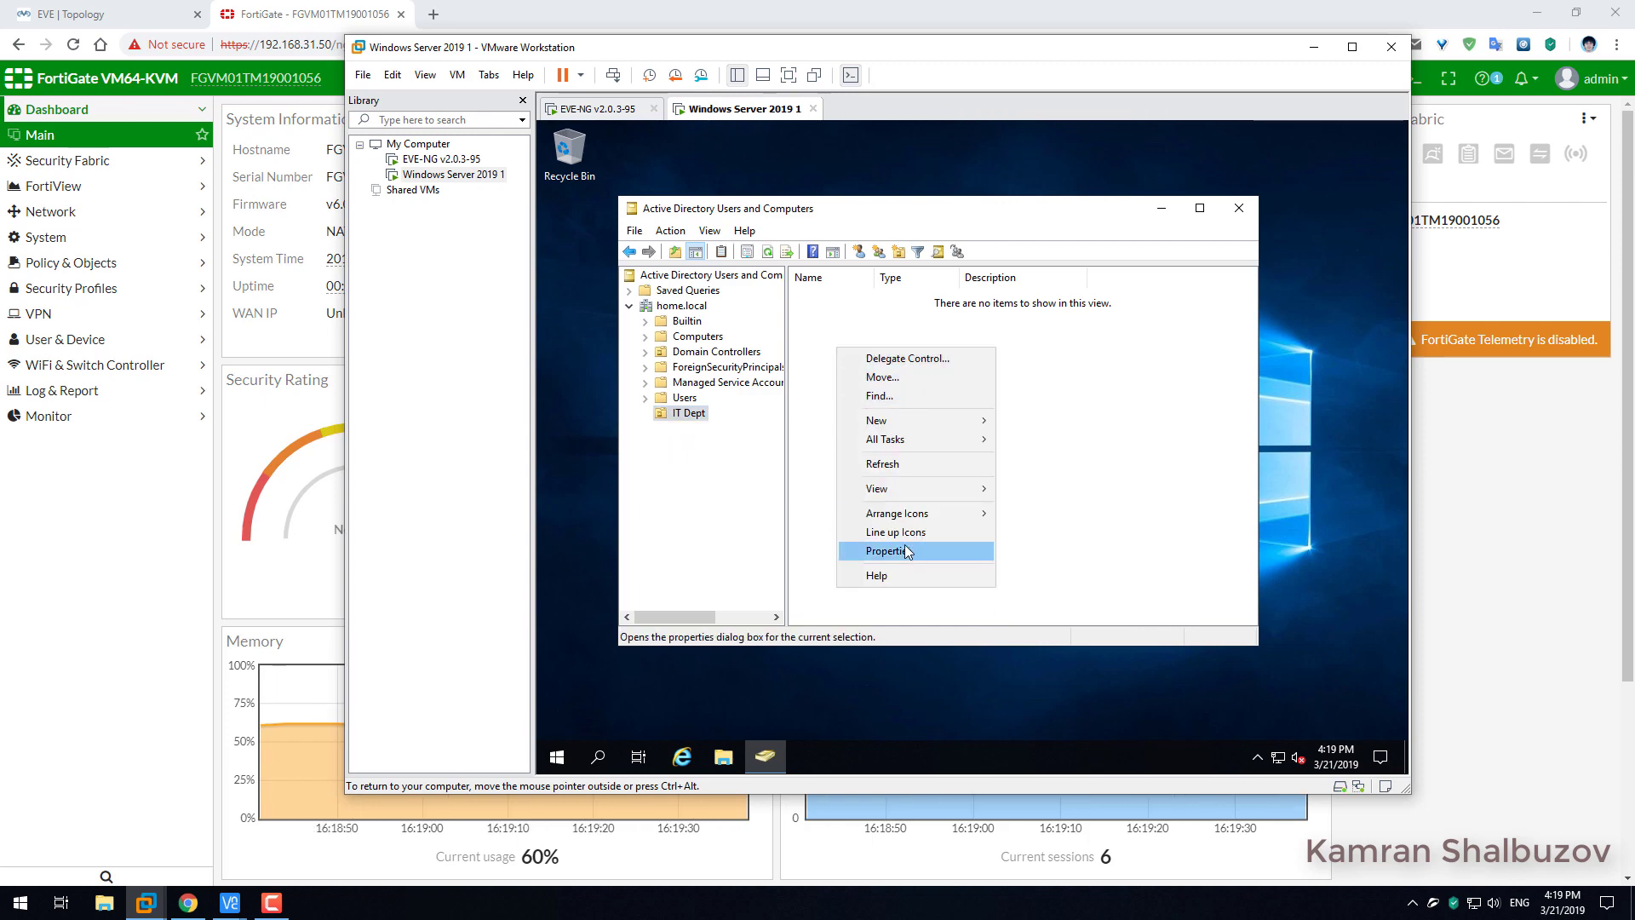
mouse_move(898, 421)
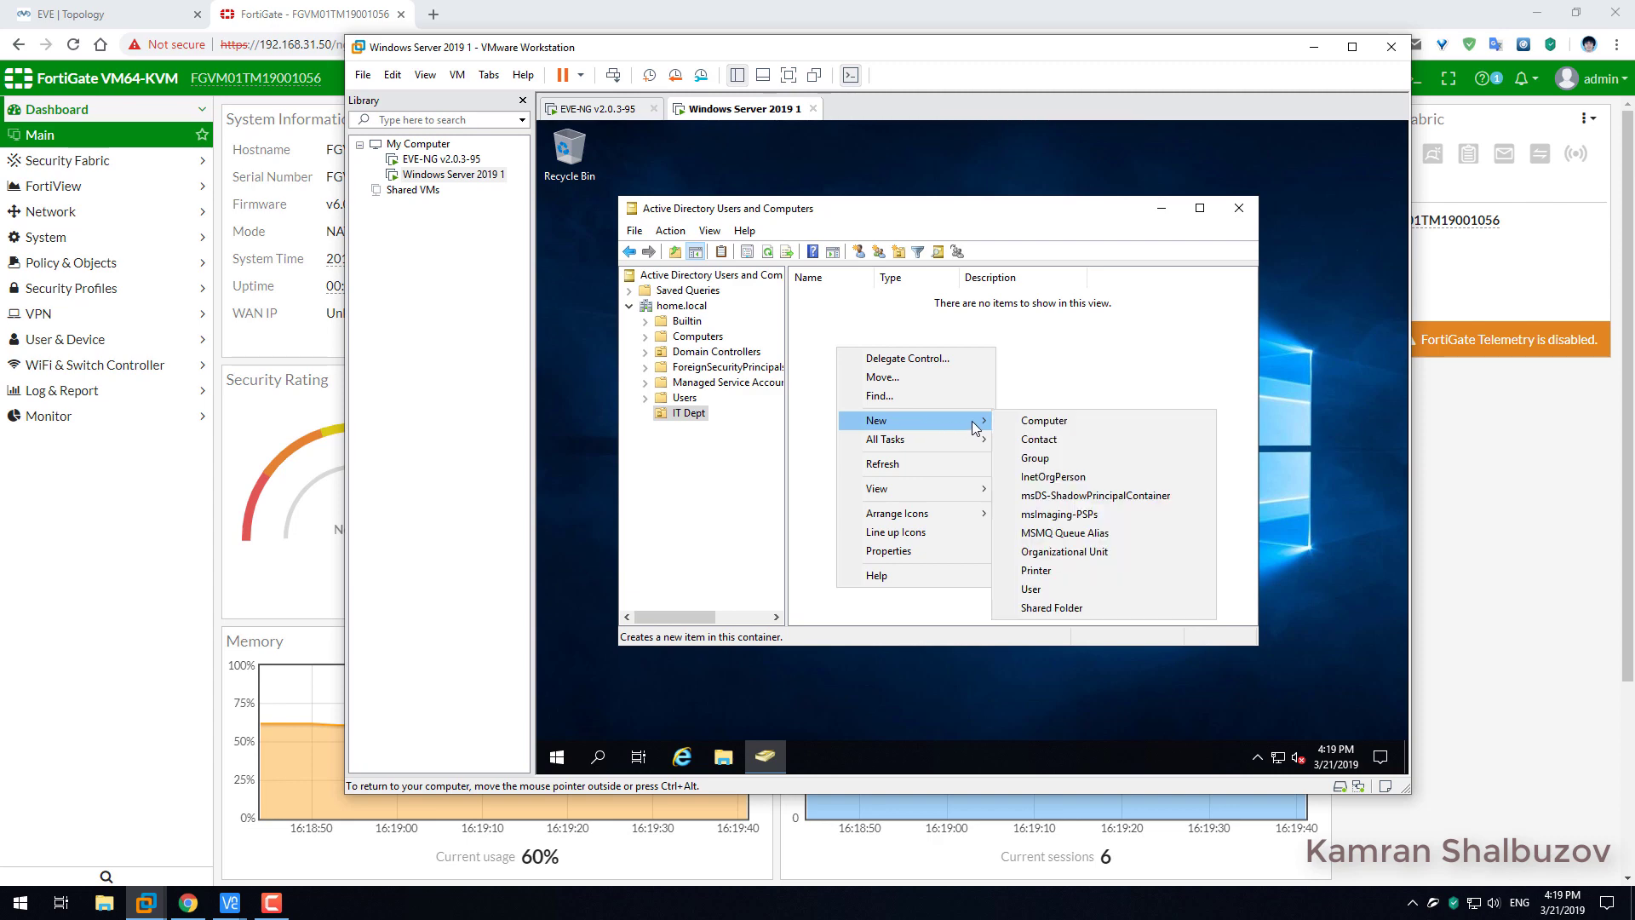
left_click(1065, 458)
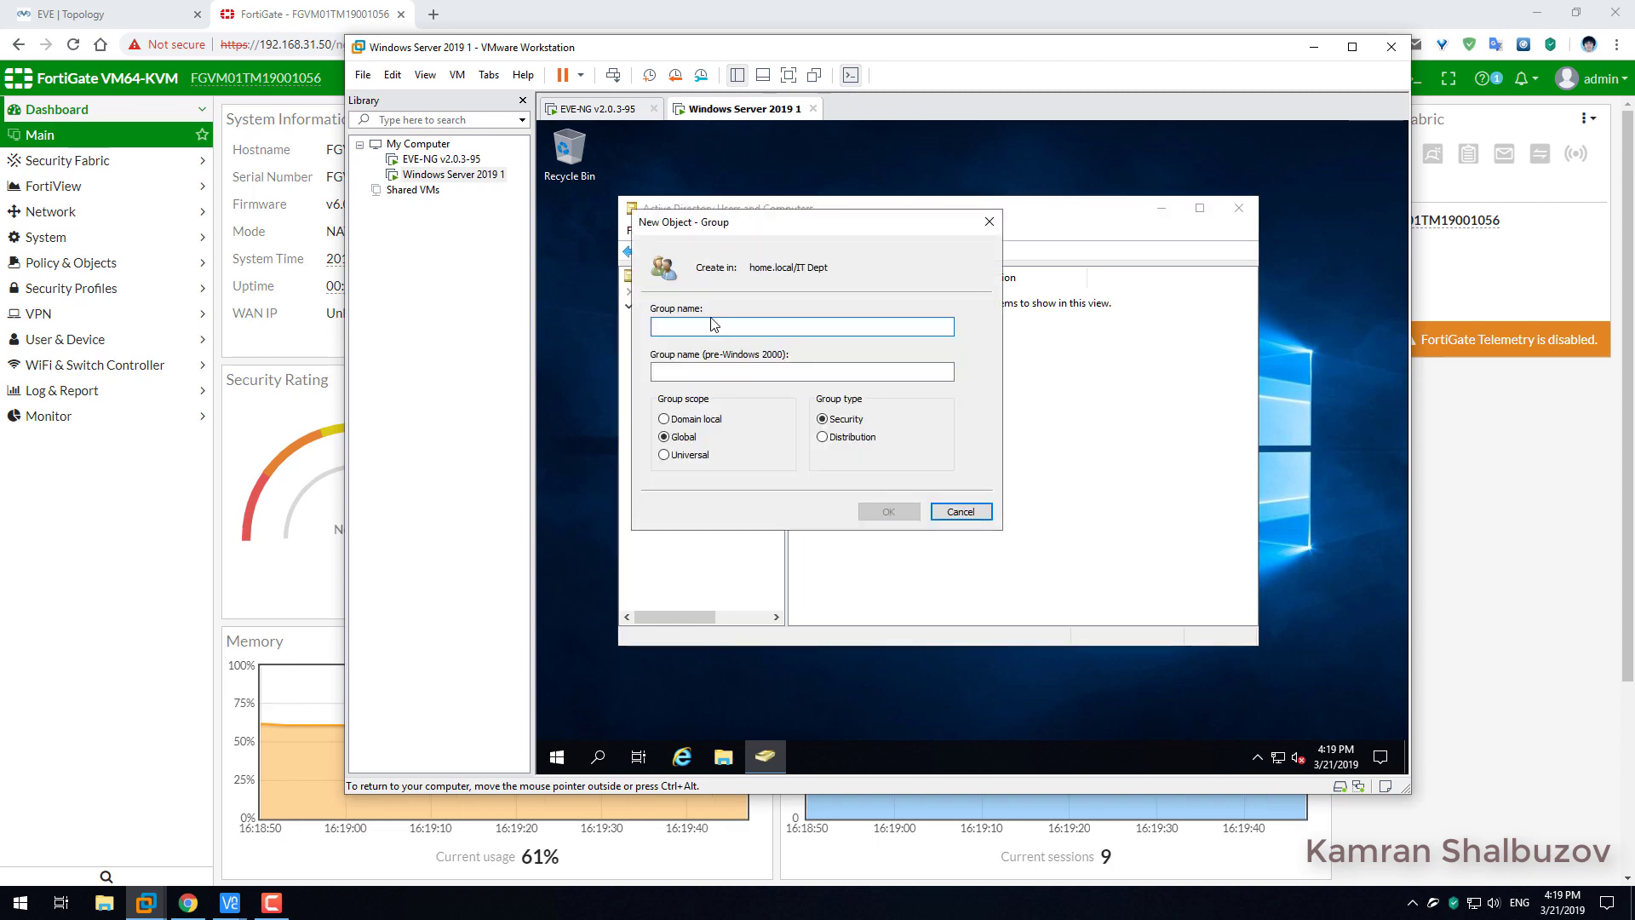
type("IT")
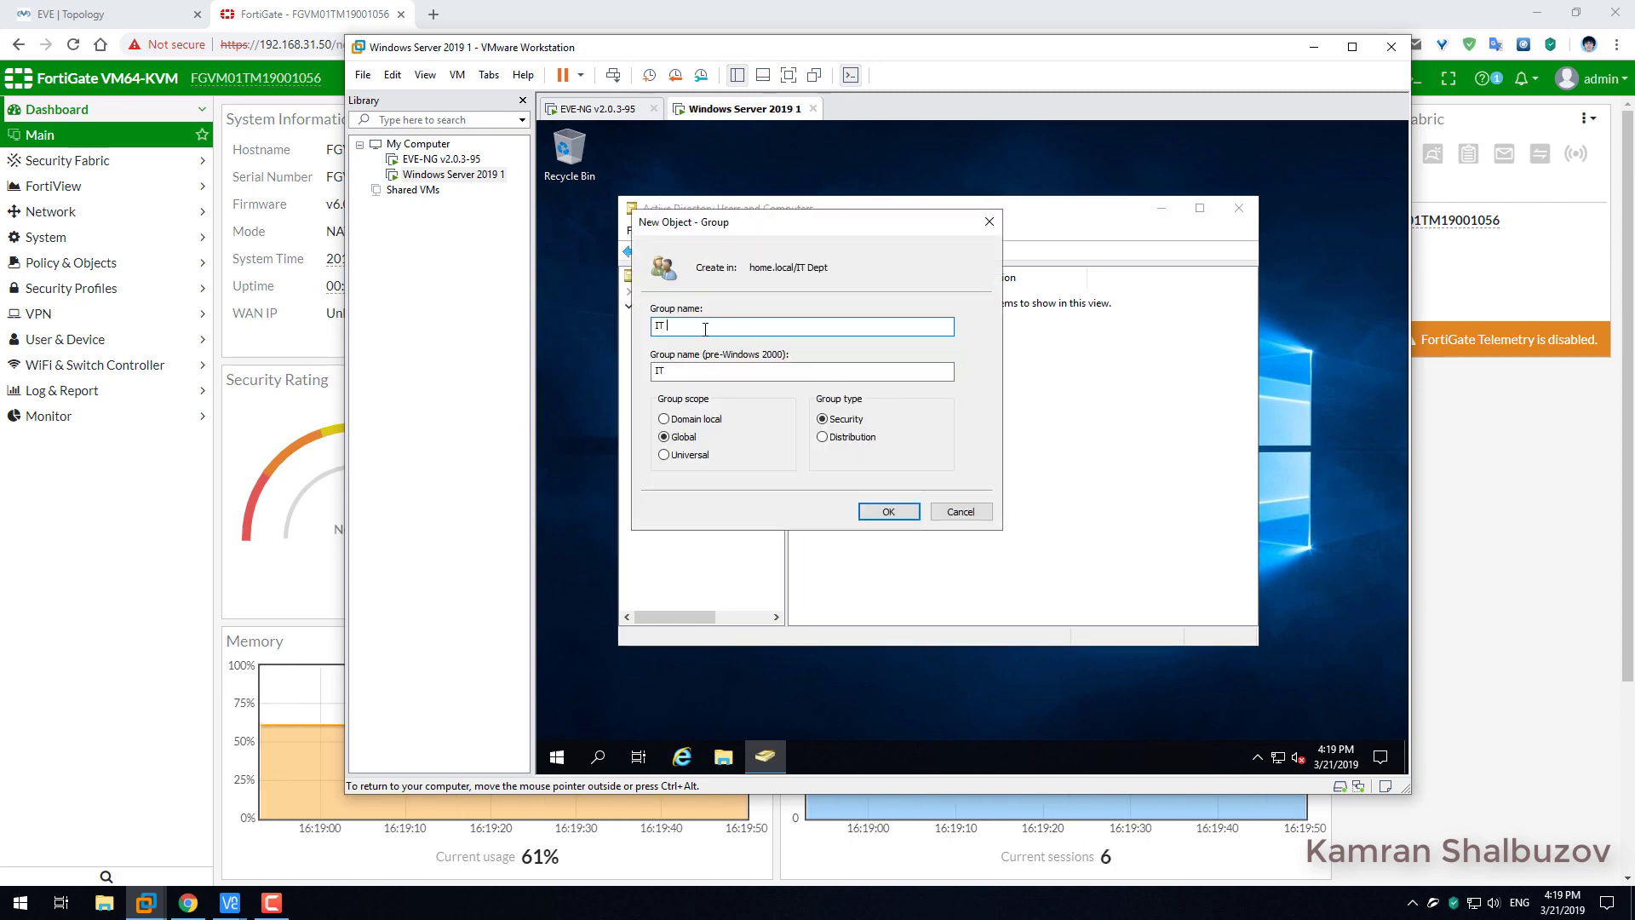
type(" Dept")
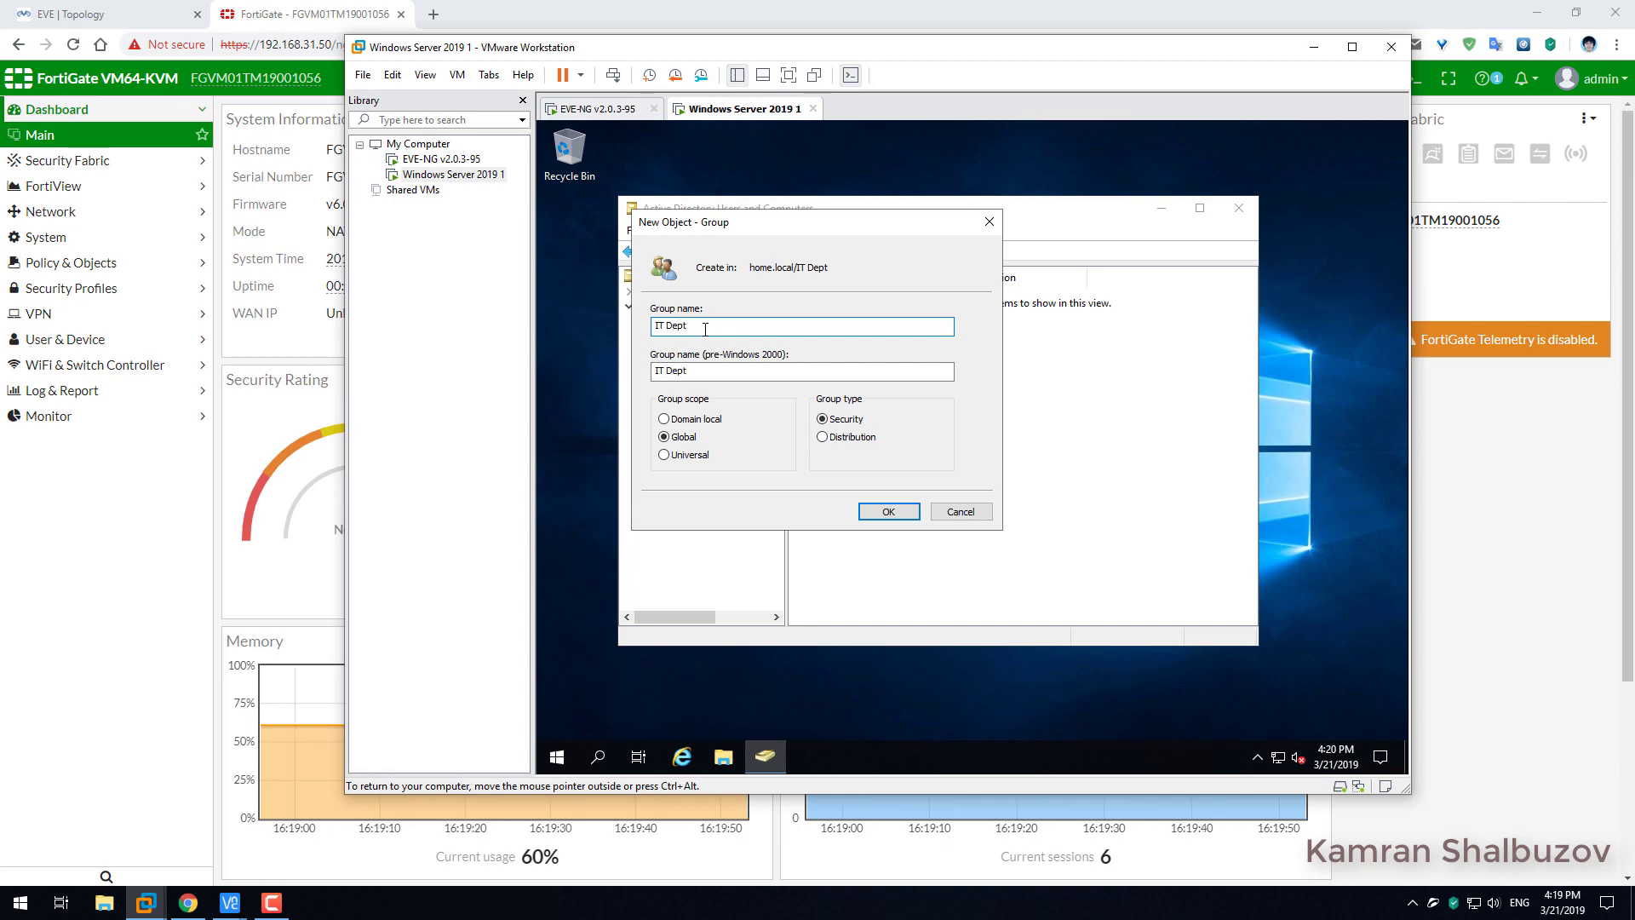
left_click(882, 512)
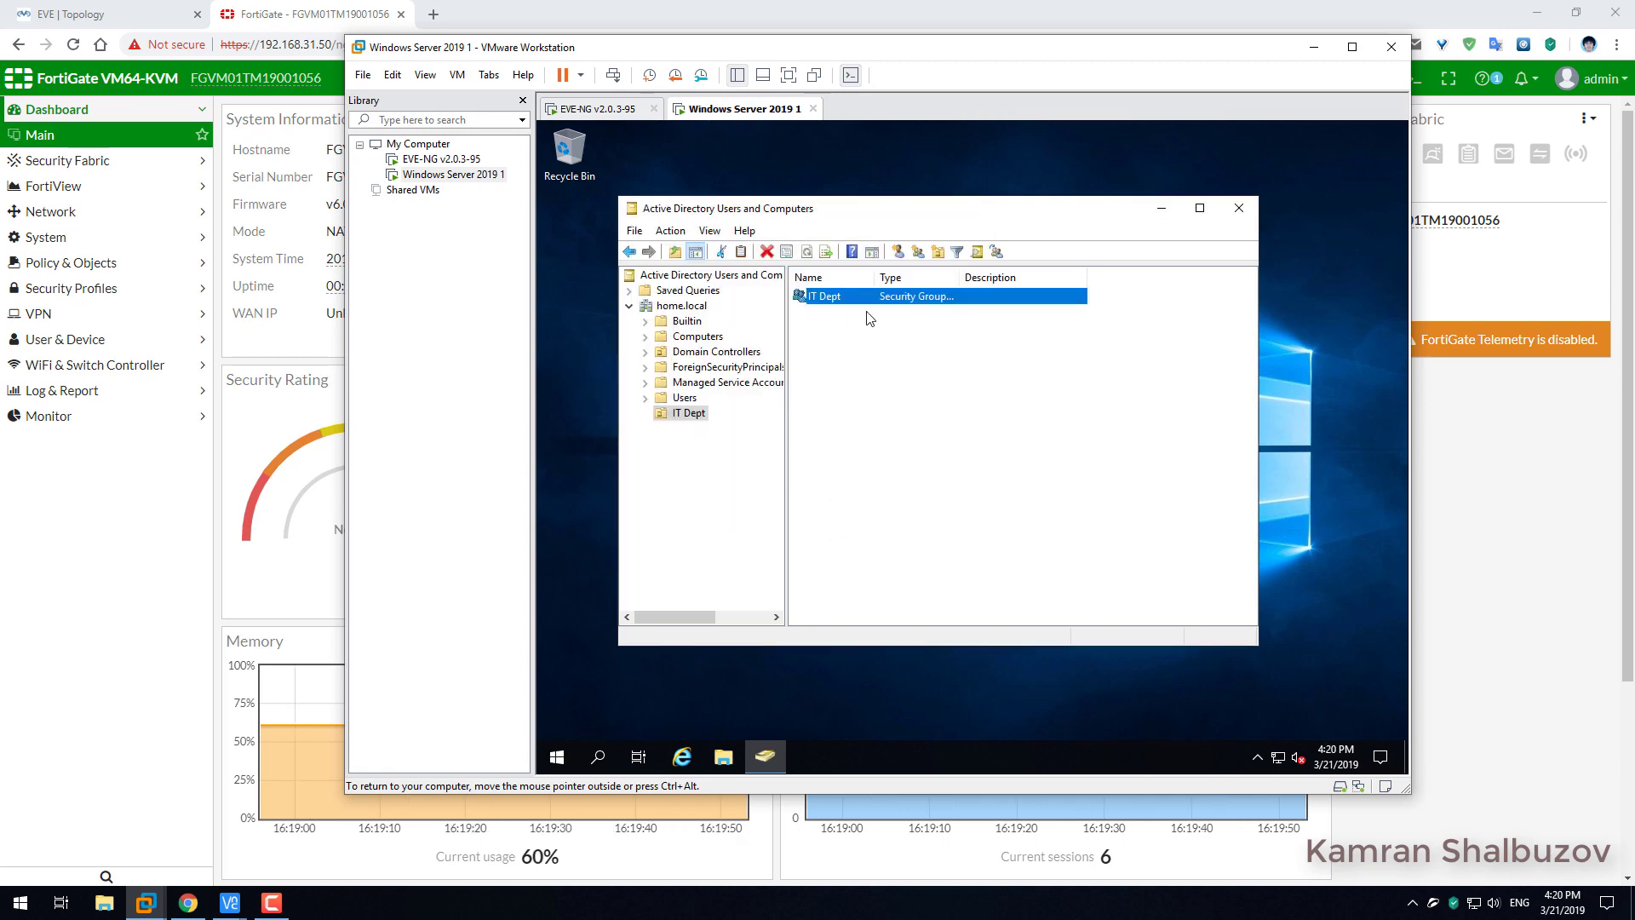
left_click(823, 340)
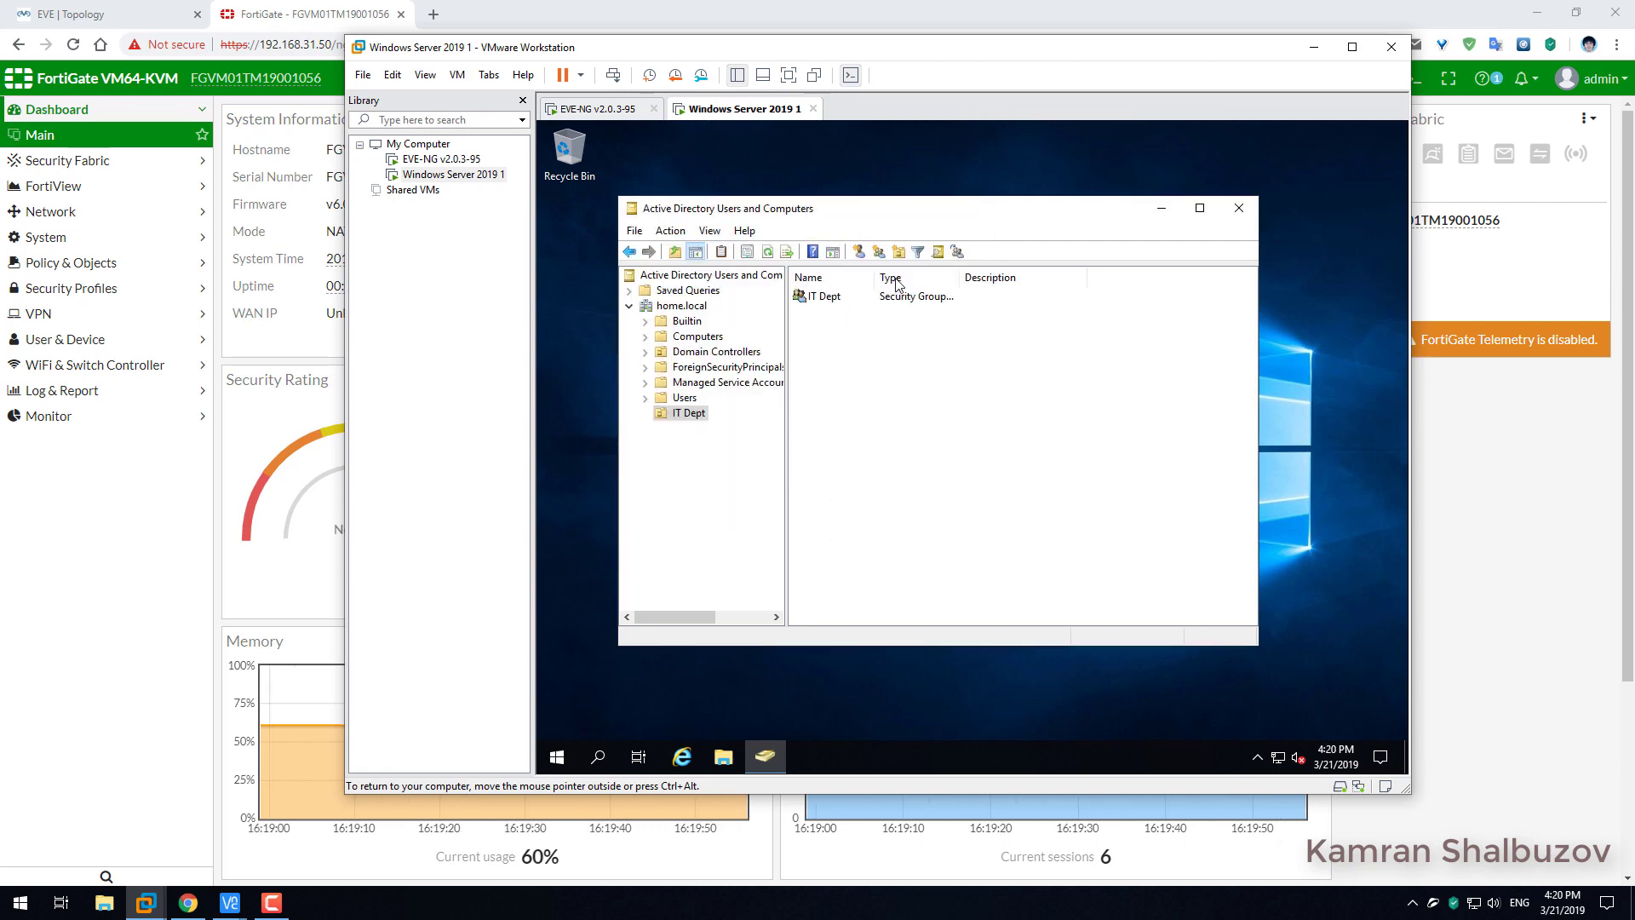
Start a new user in IT Dept and enter the user's name and logon name.
left_click(858, 251)
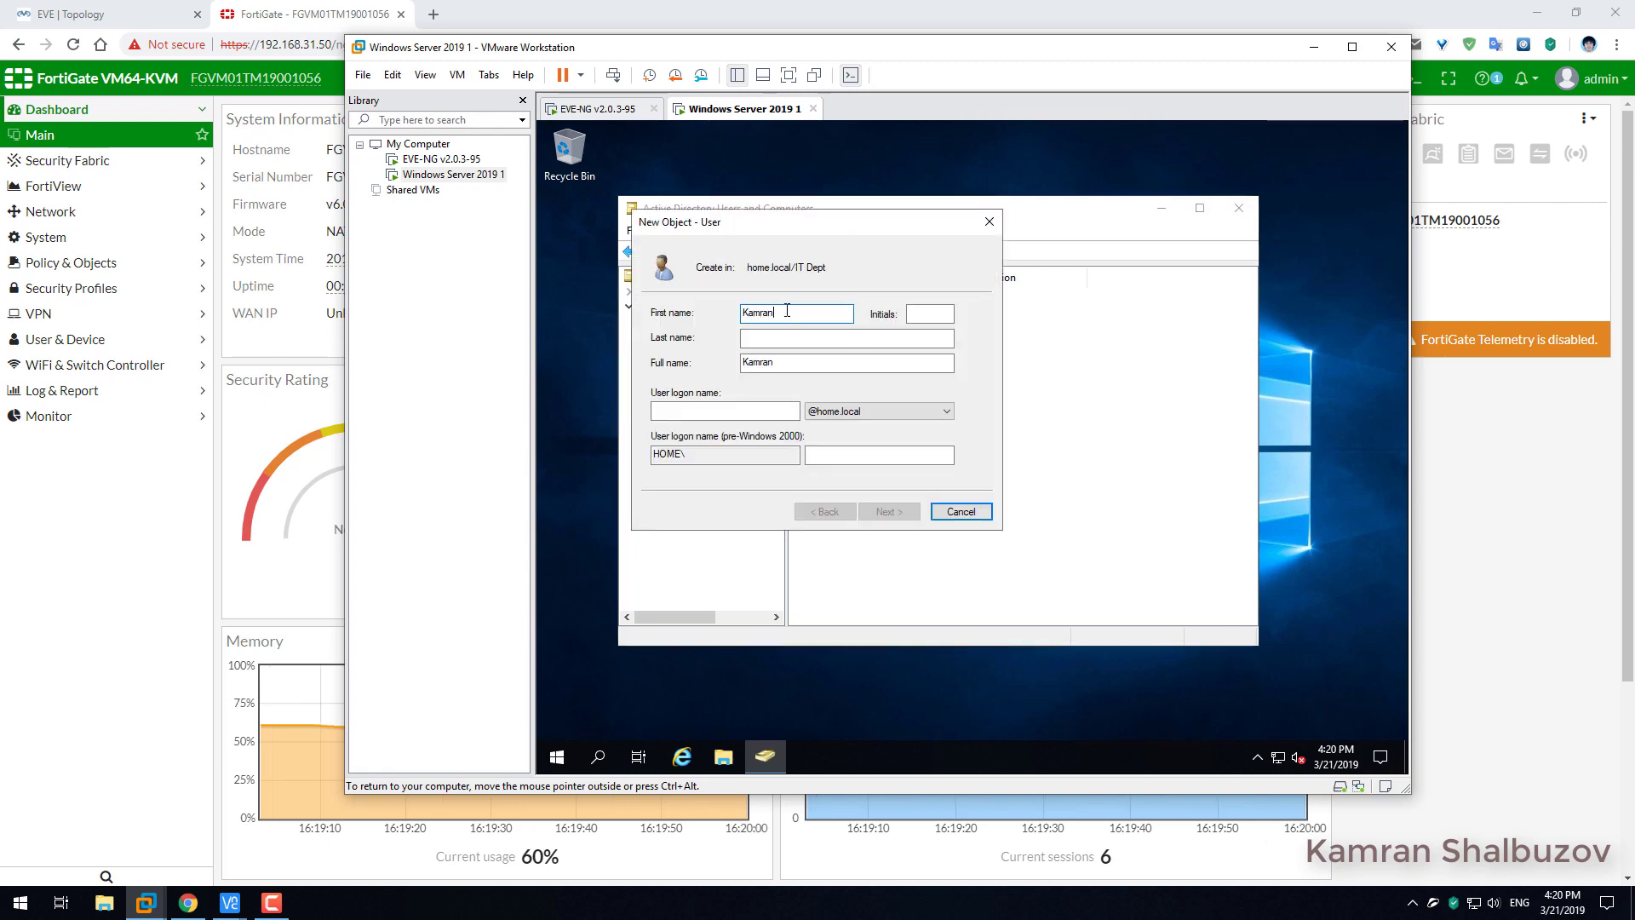
left_click(770, 339)
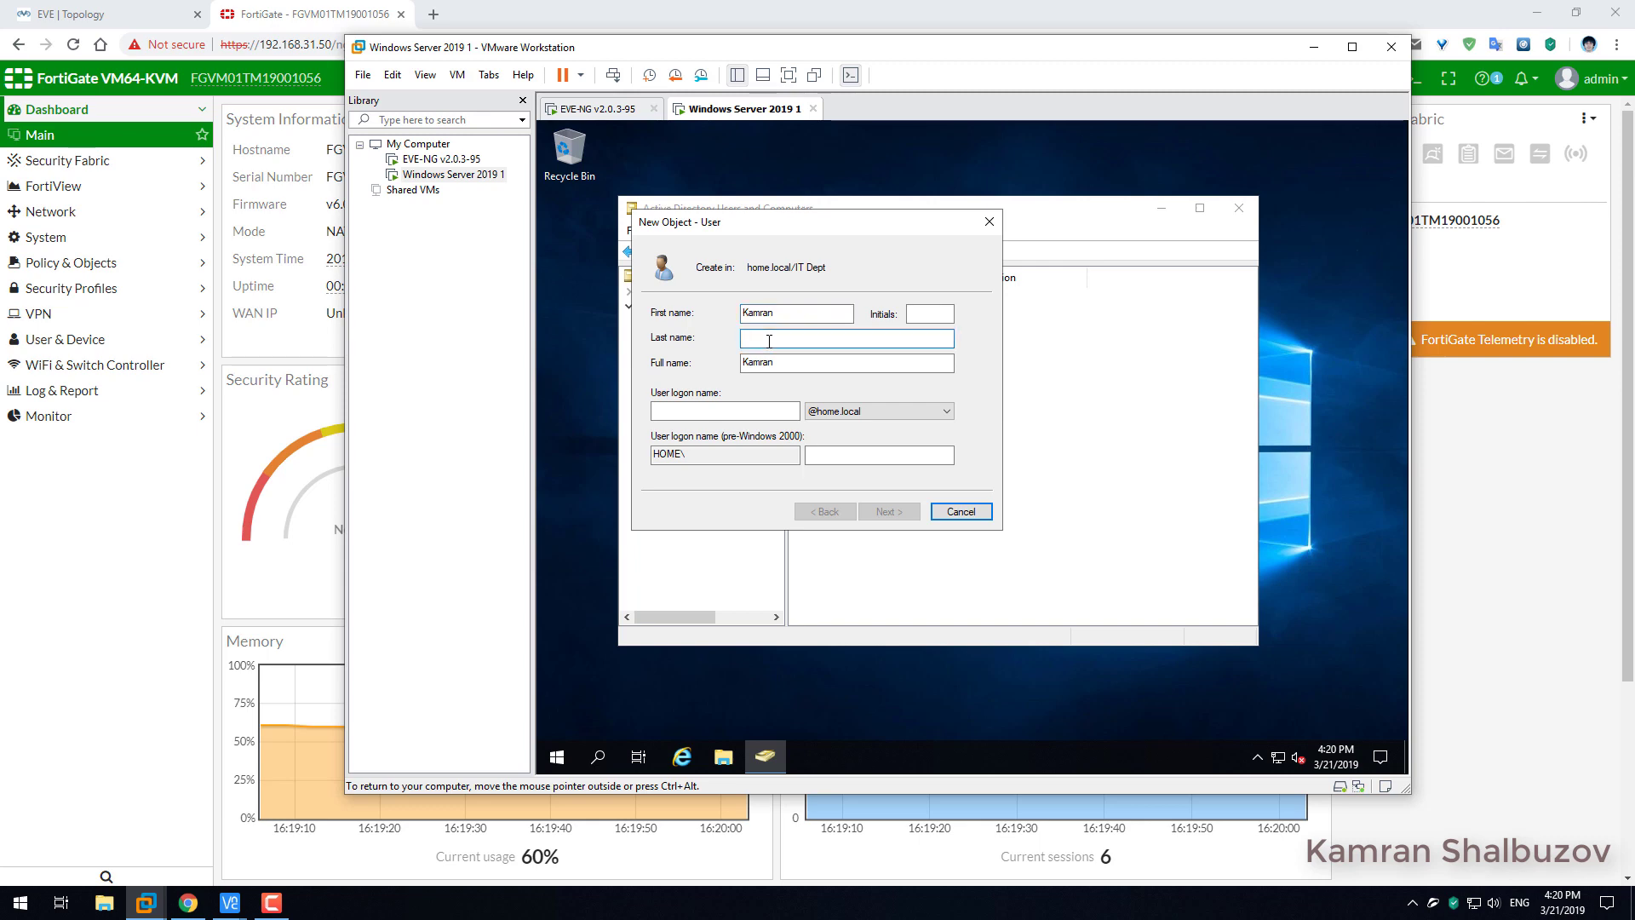
left_click(692, 416)
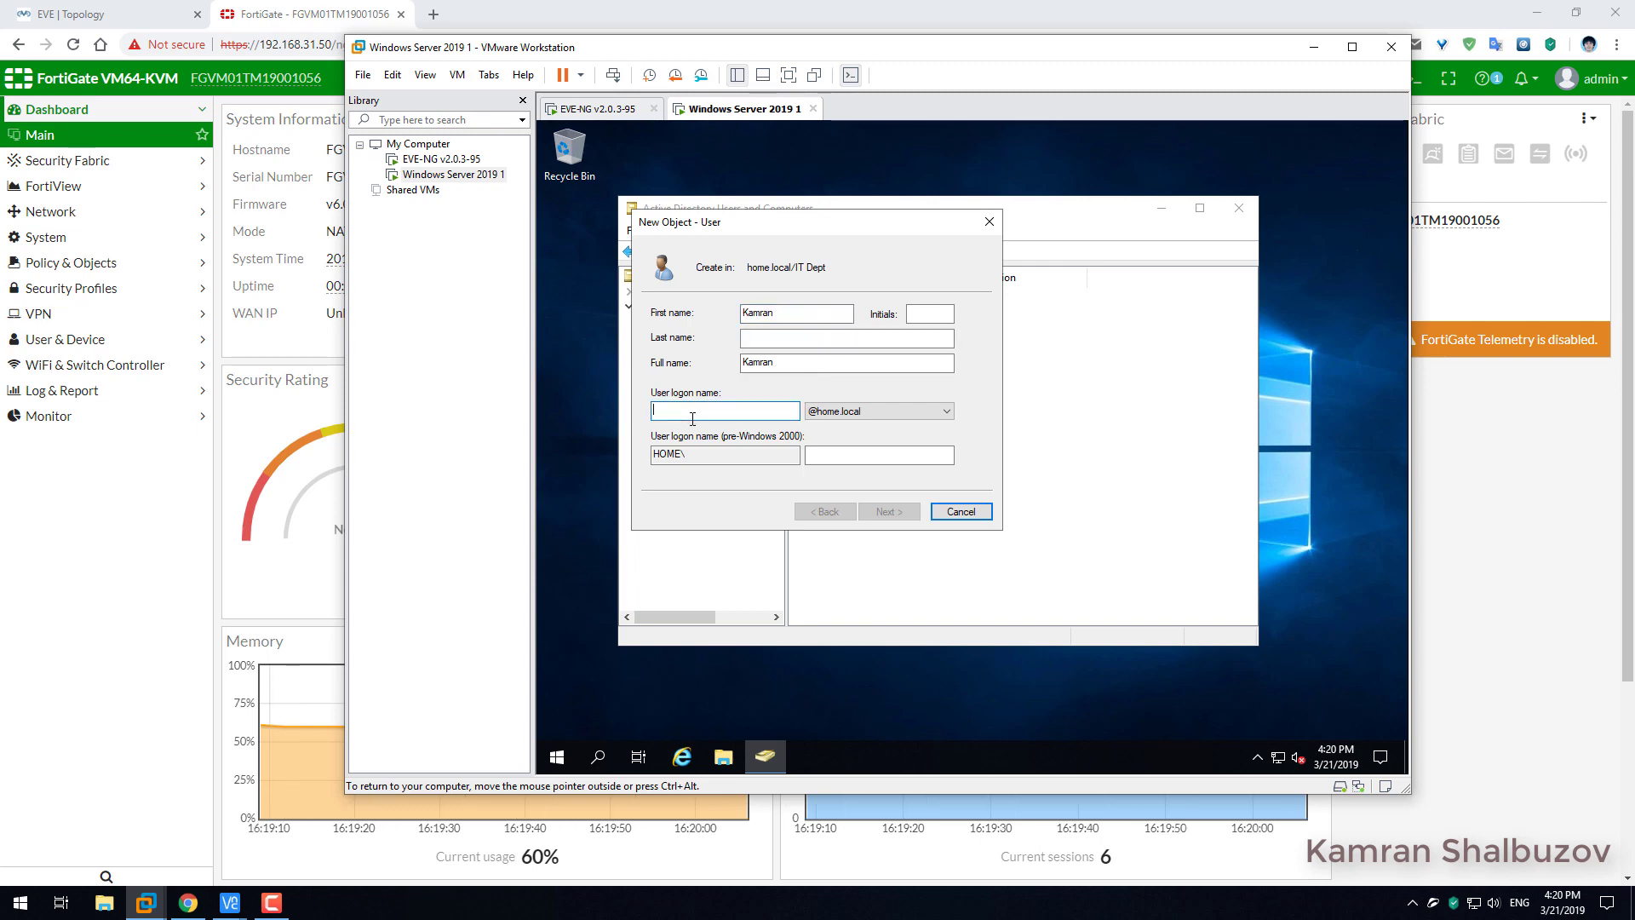
type("kamra")
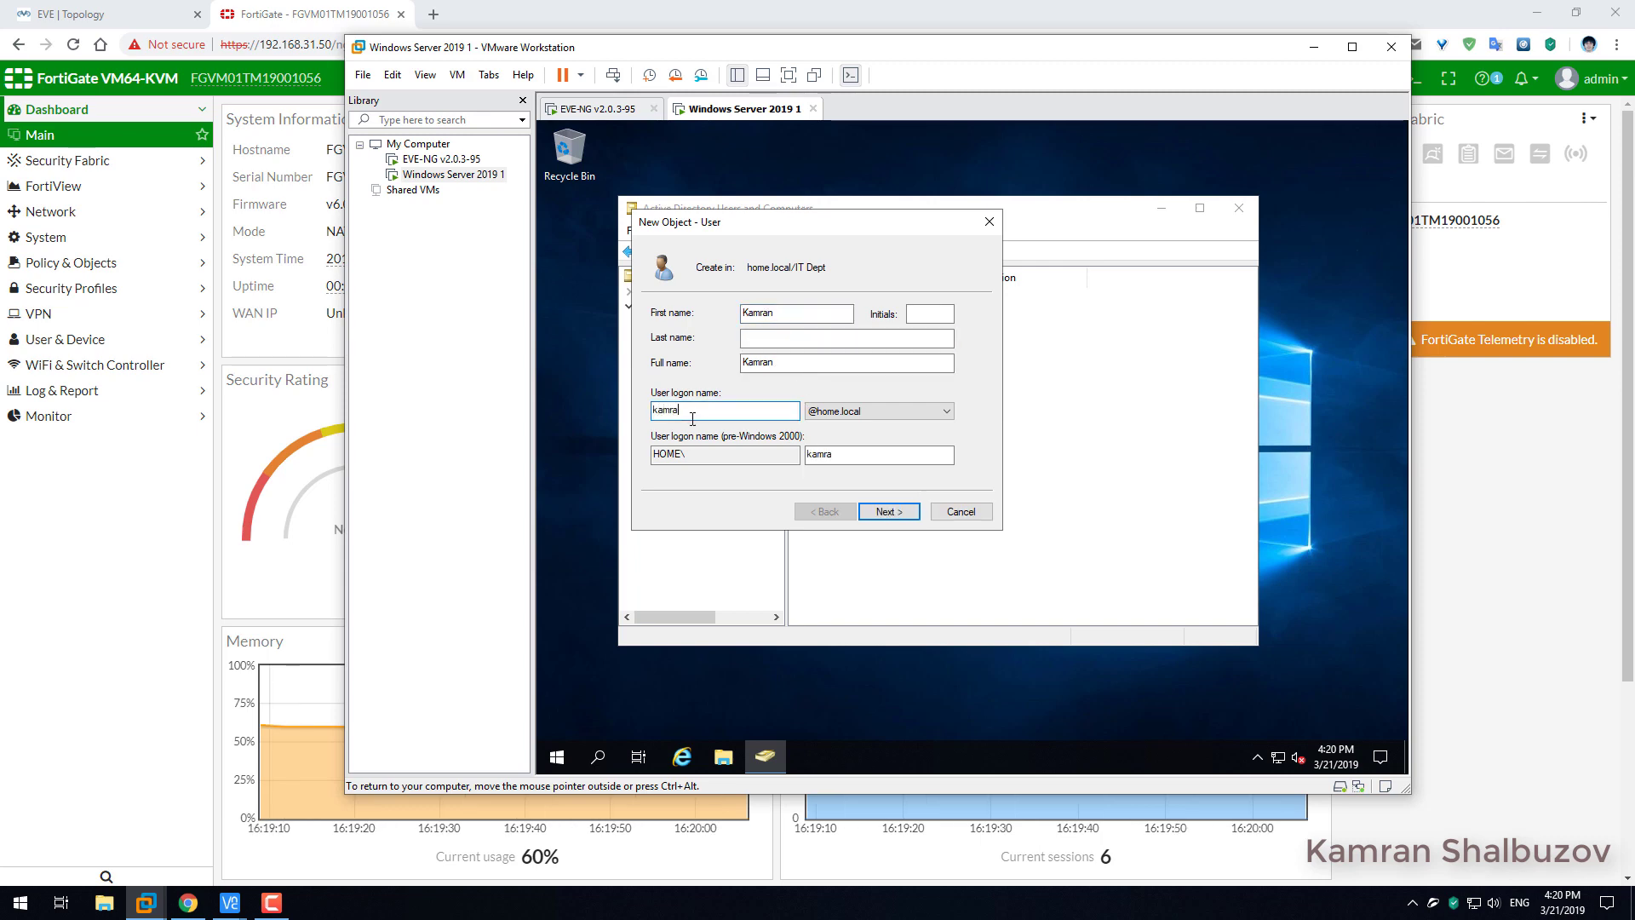
type("n")
left_click(886, 512)
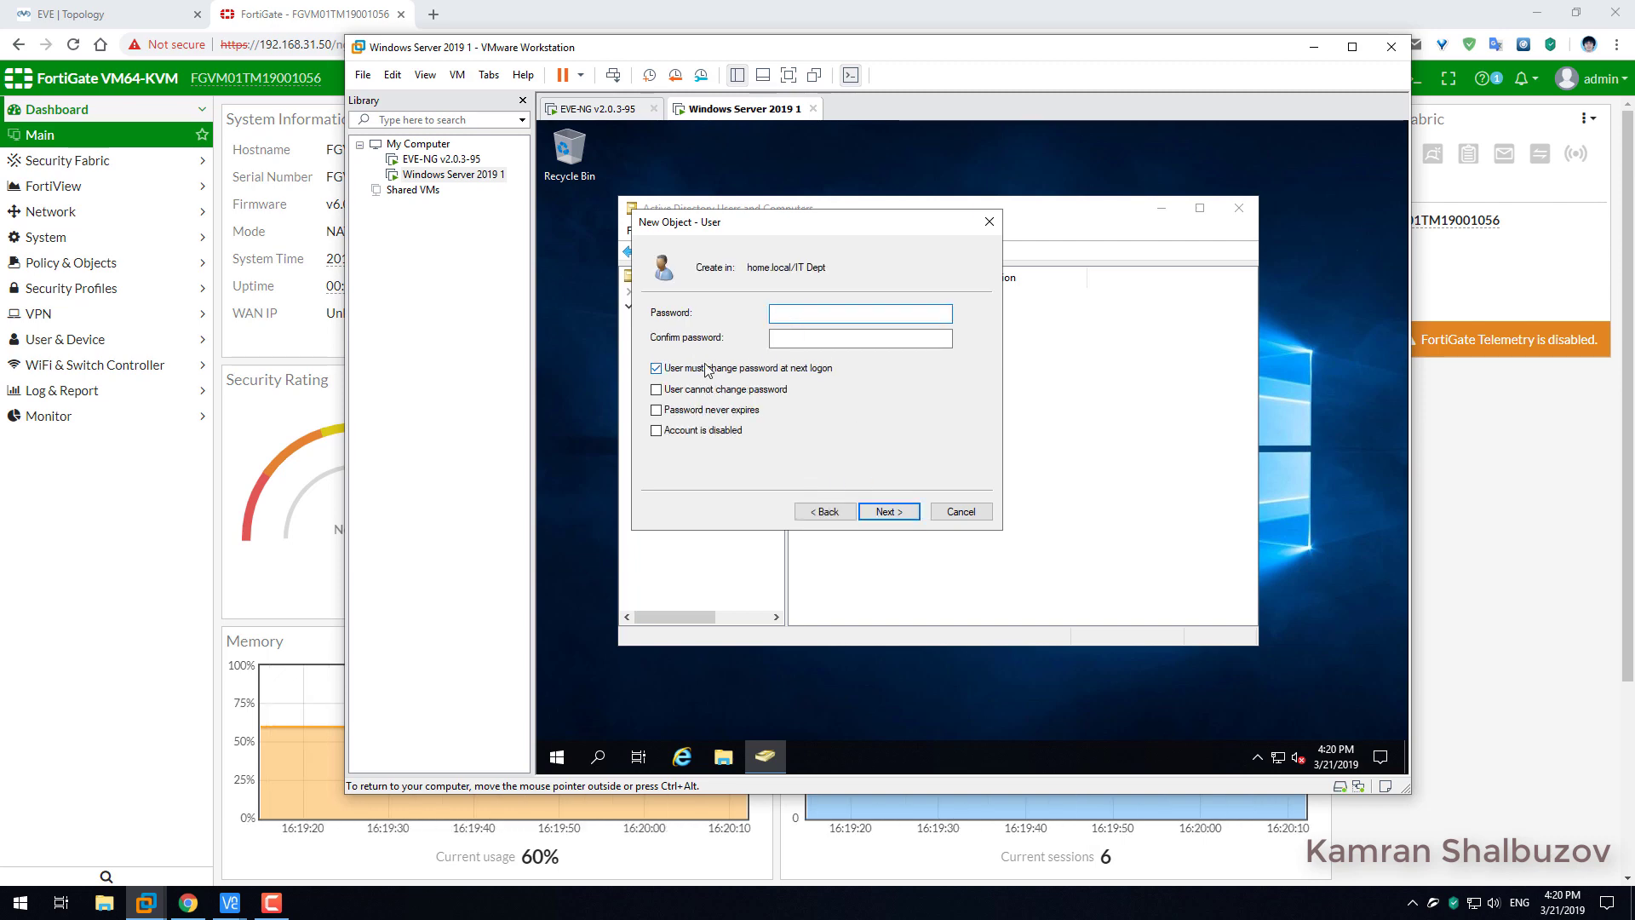
Give the user a password that never expires and cannot be changed, then finish.
left_click(709, 369)
left_click(690, 391)
left_click(683, 410)
left_click(806, 312)
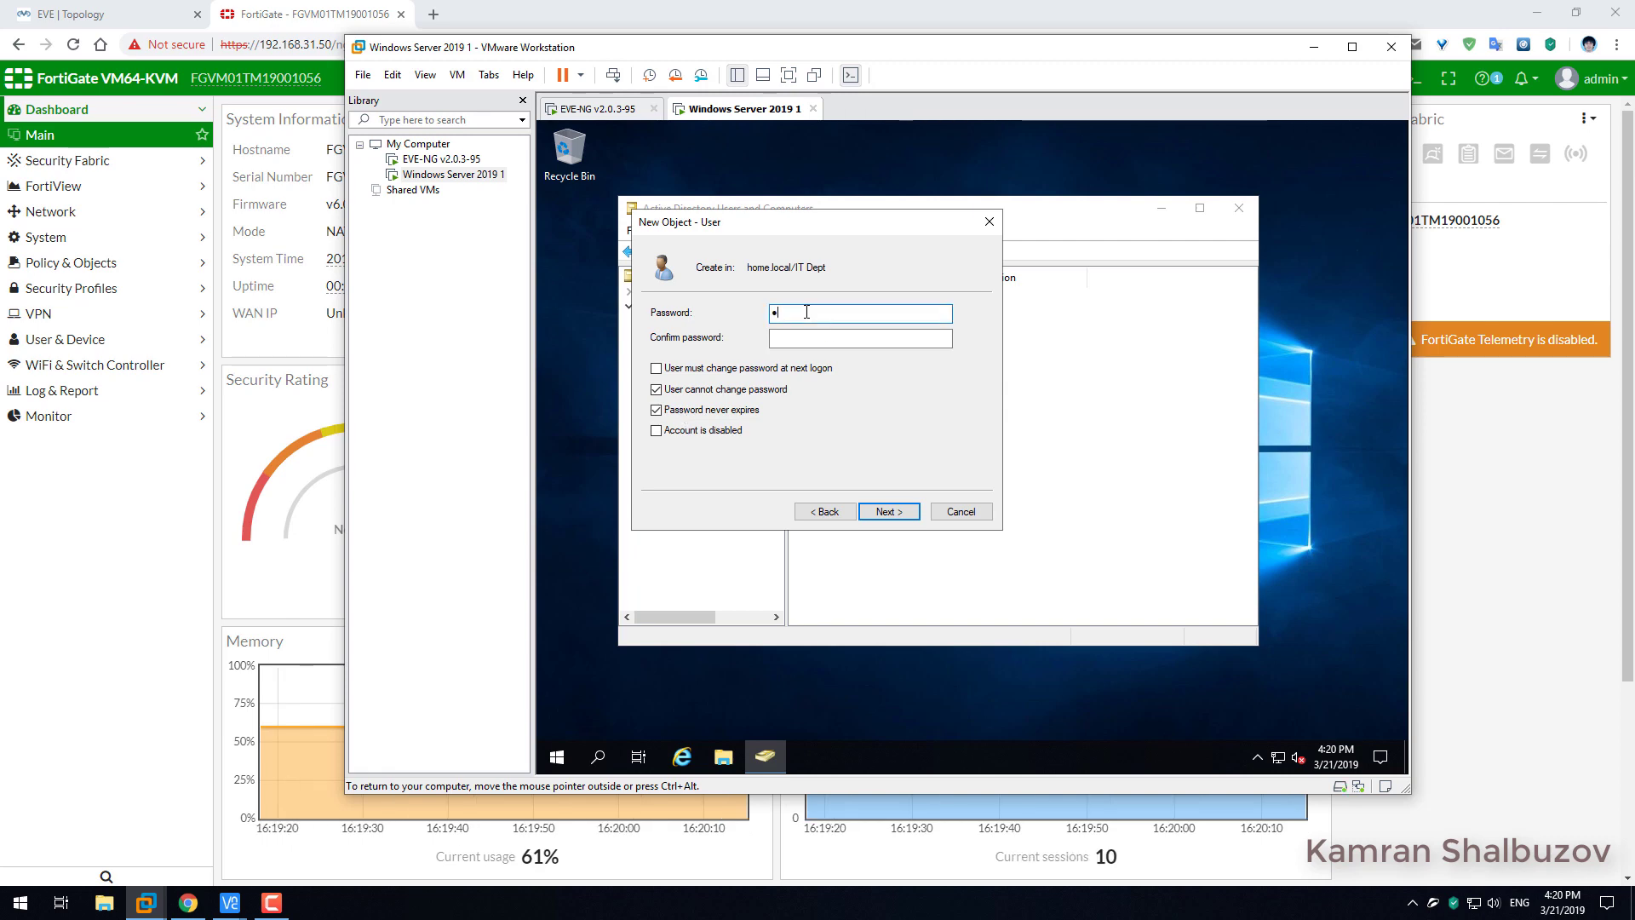
type("P@ssw0")
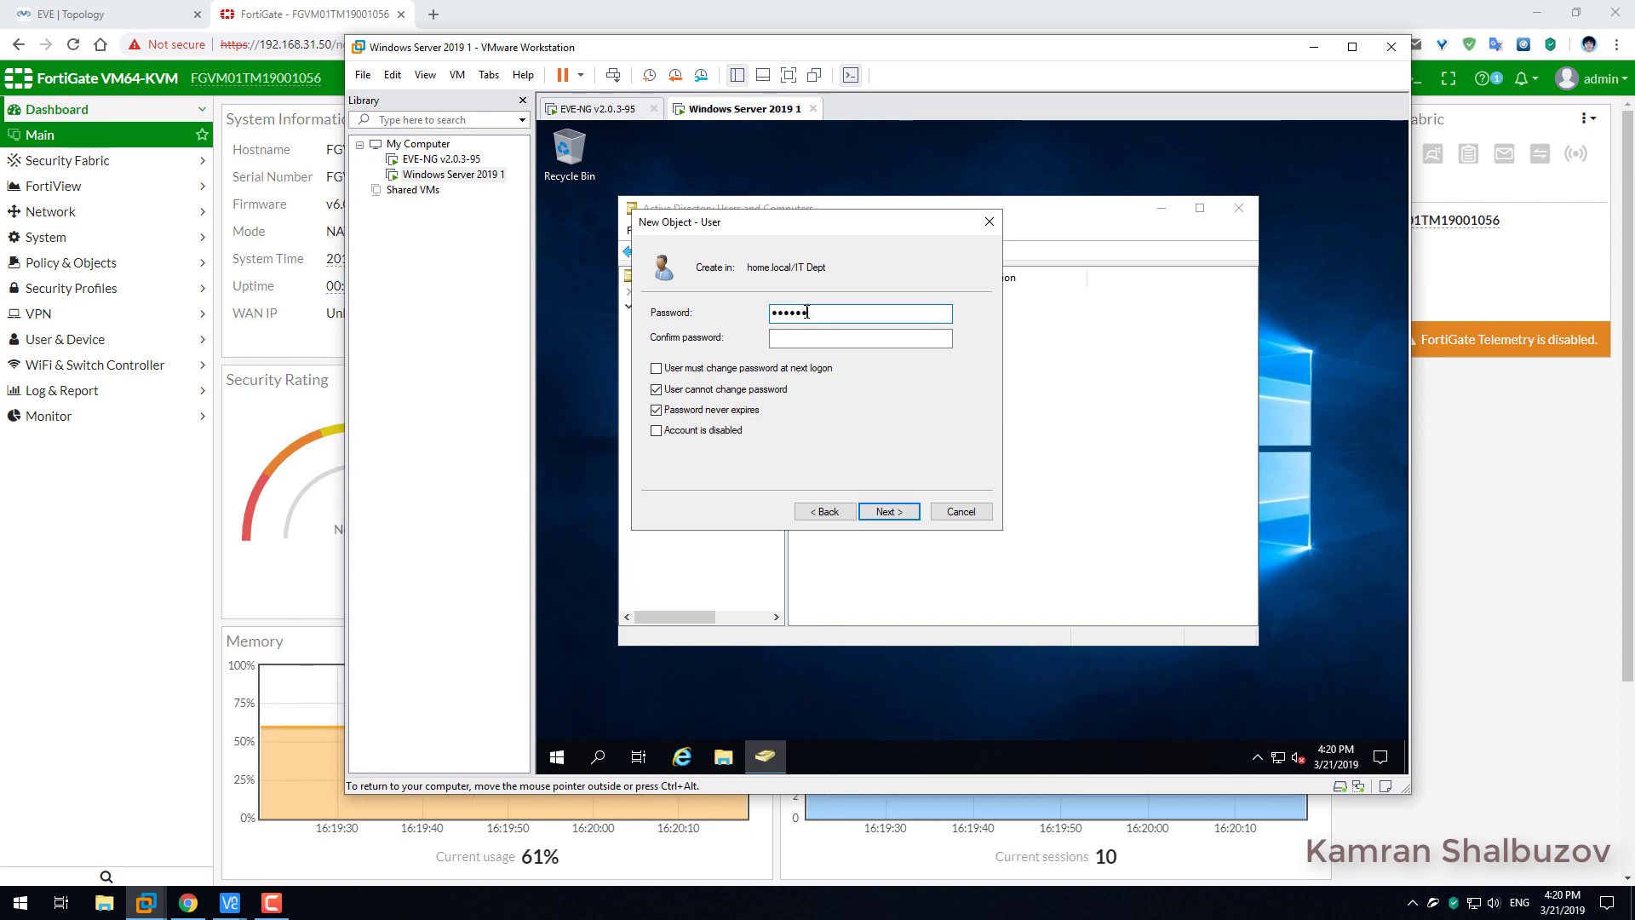
type("rd")
key("Tab")
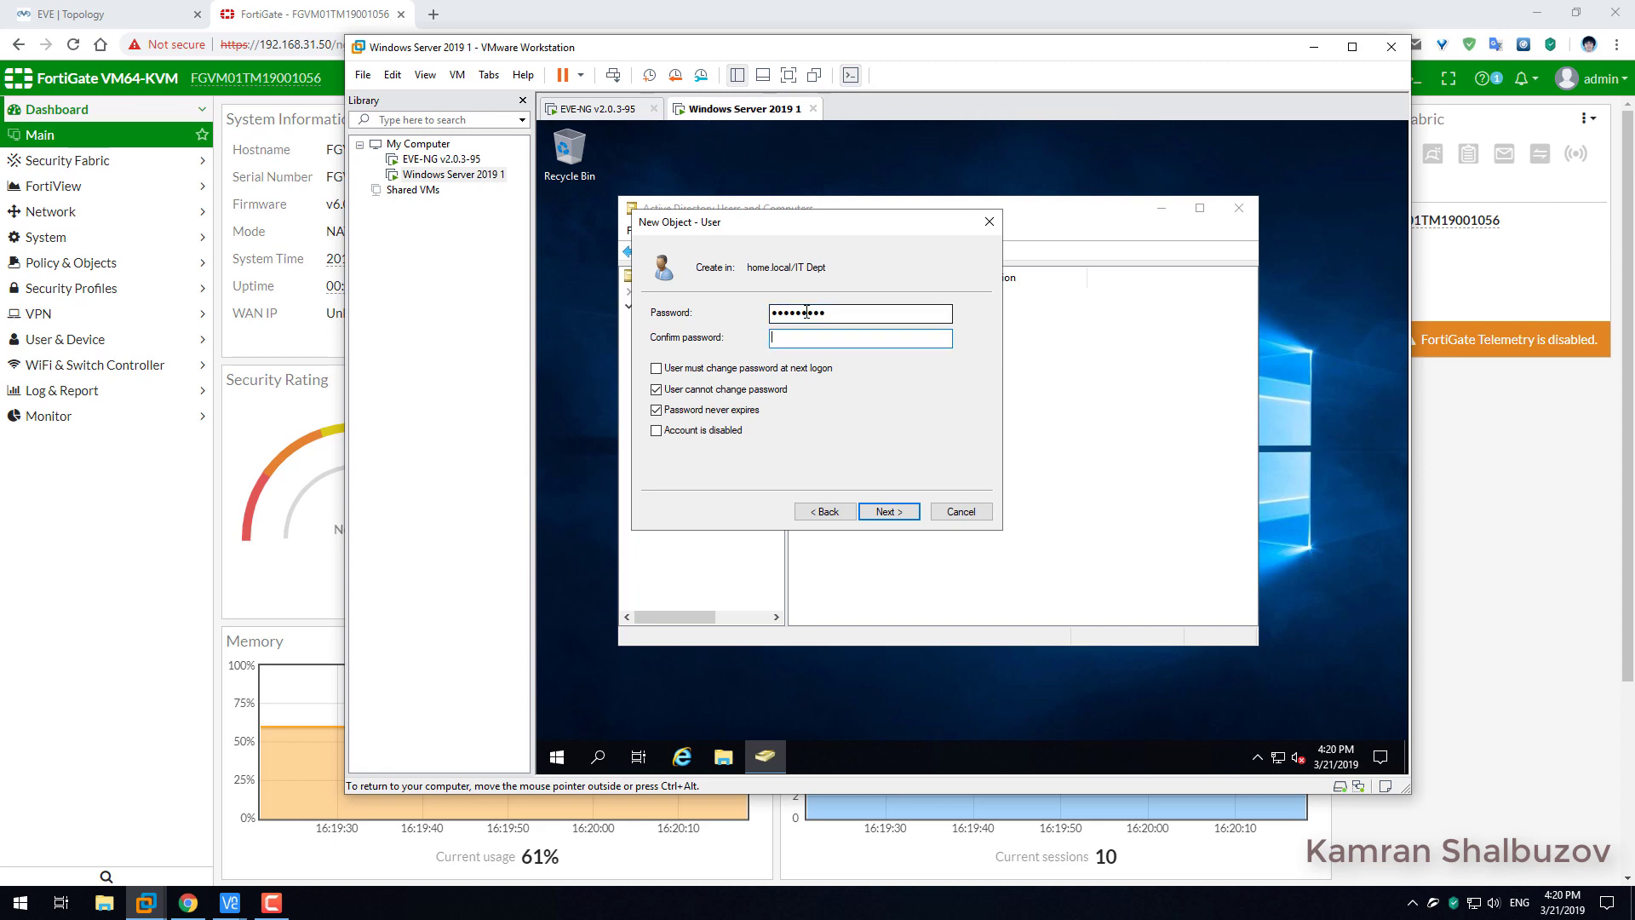
type("P@")
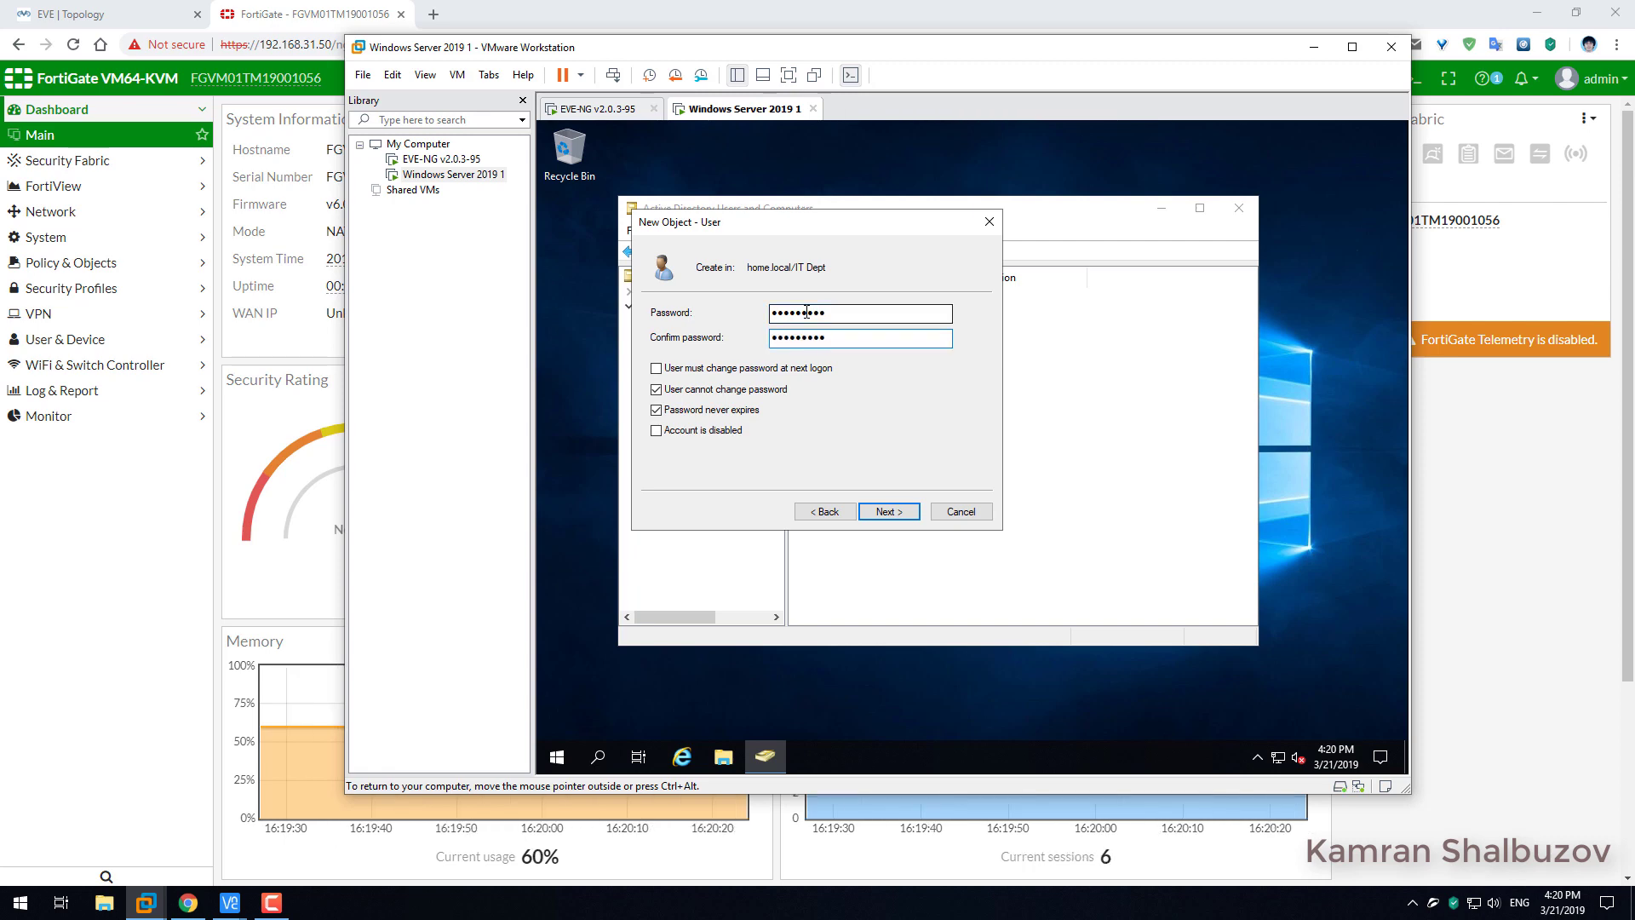
left_click(889, 513)
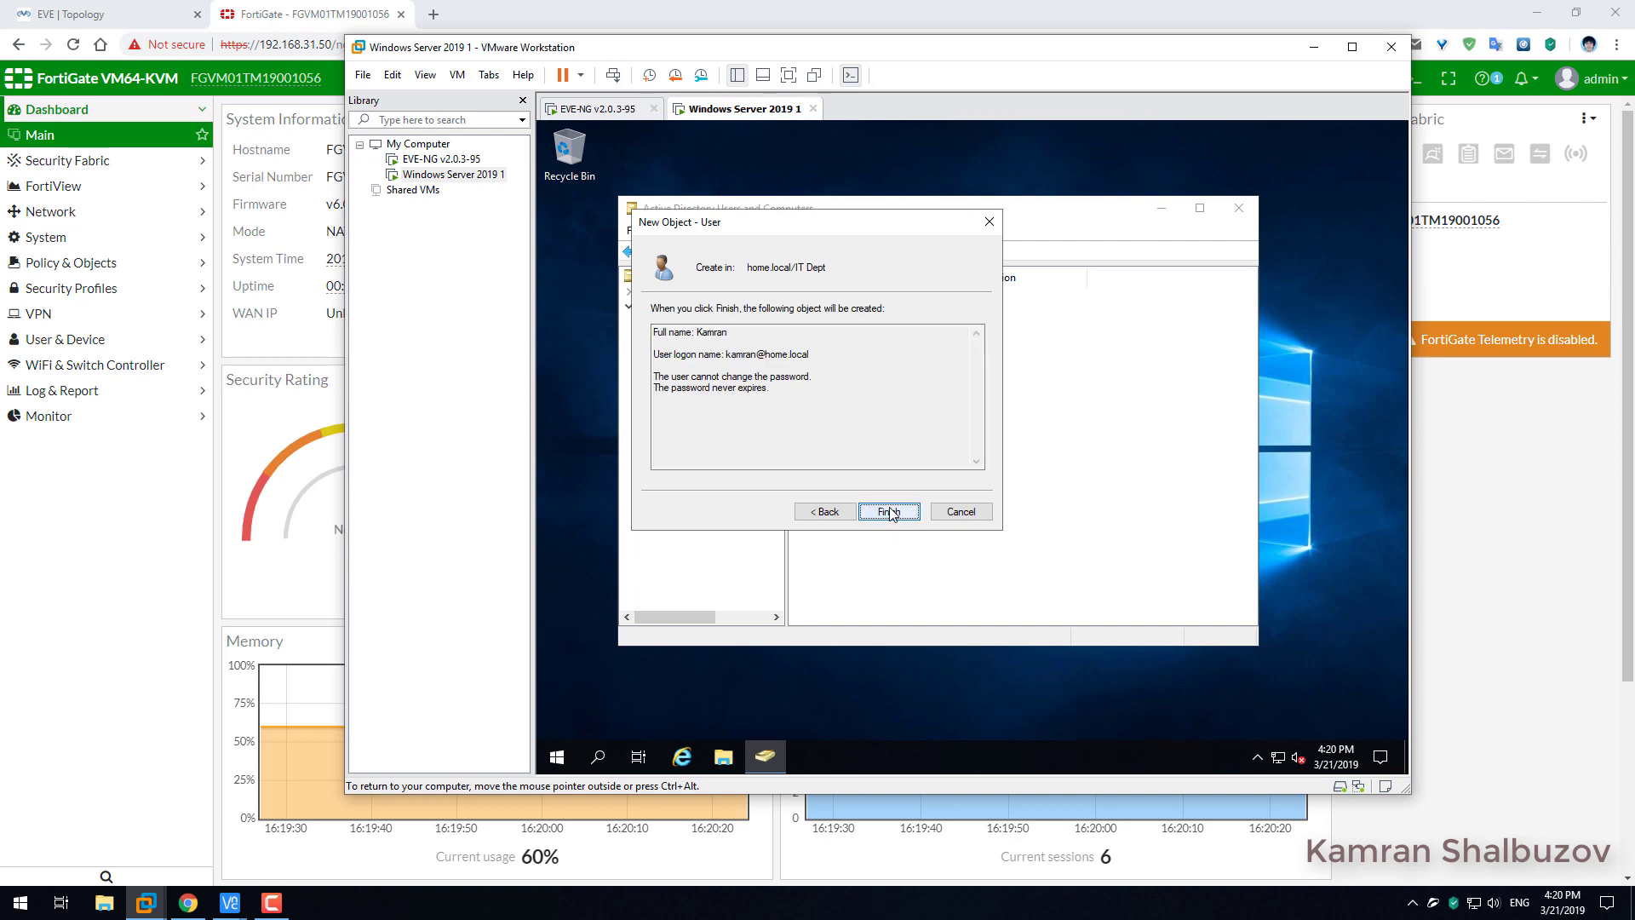
left_click(889, 512)
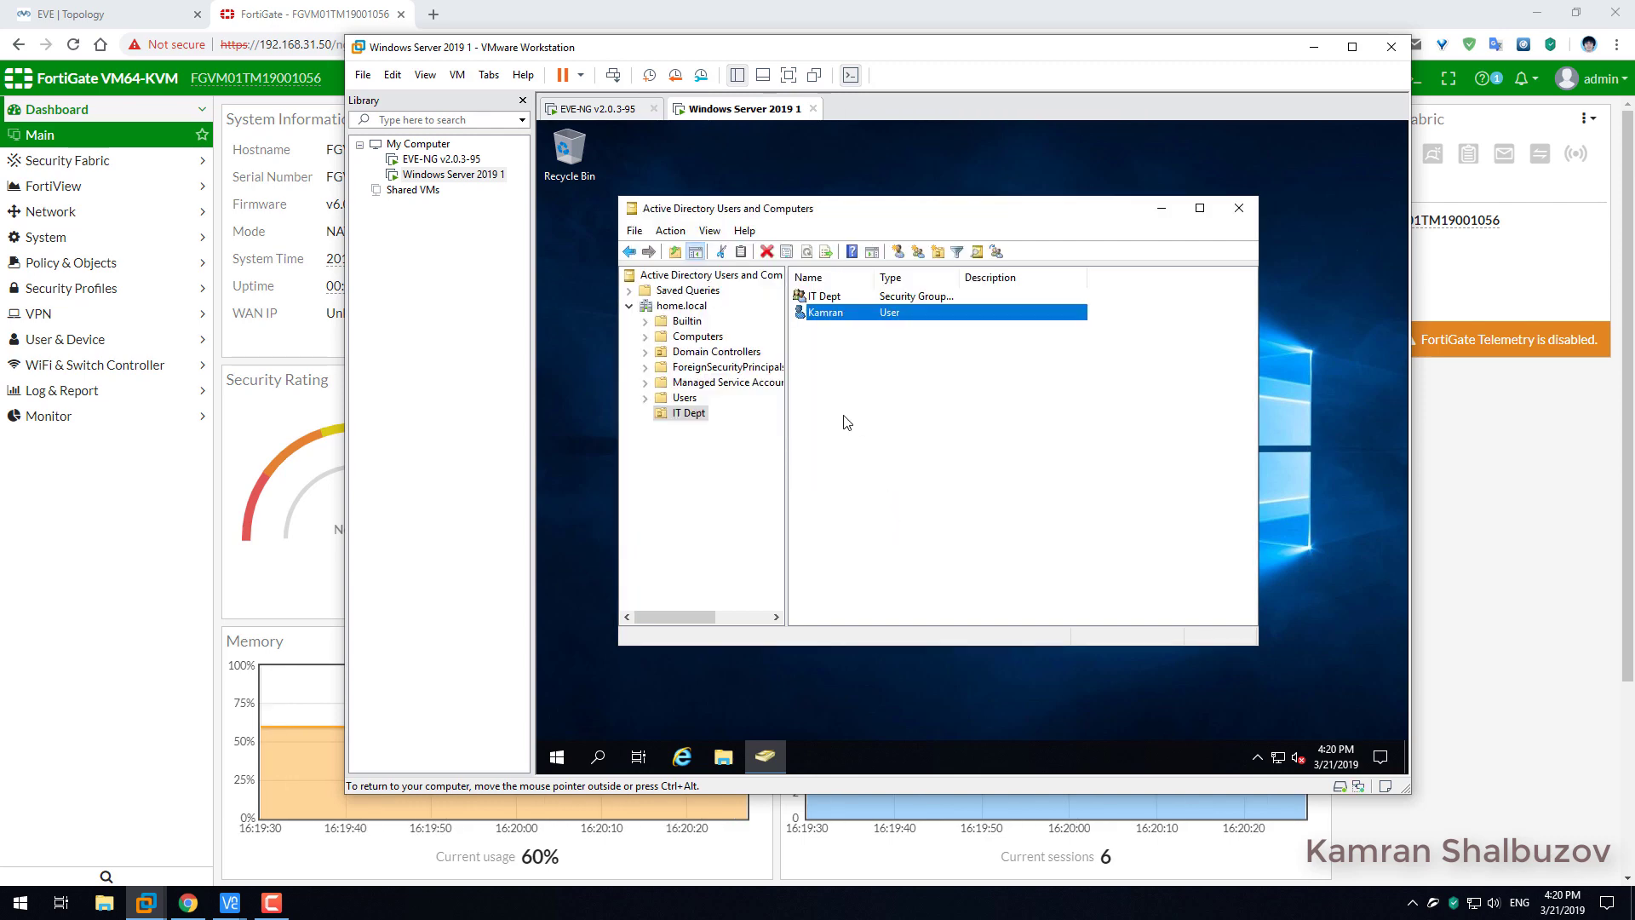
Start a second new user in IT Dept, entering the user's first name and logon name.
right_click(832, 360)
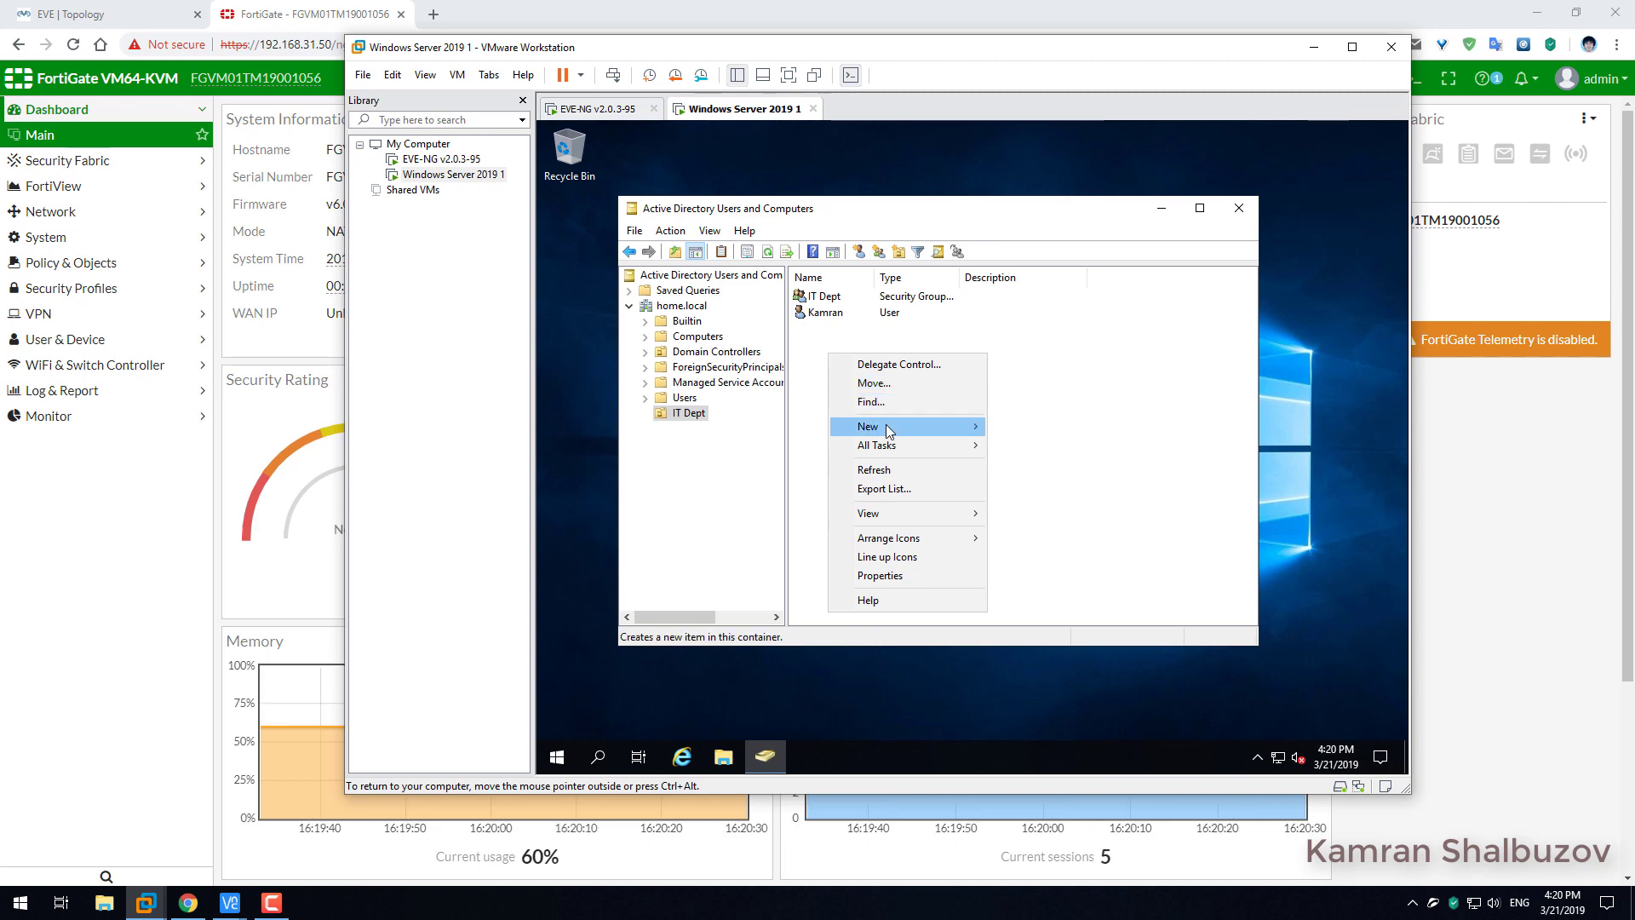
mouse_move(943, 430)
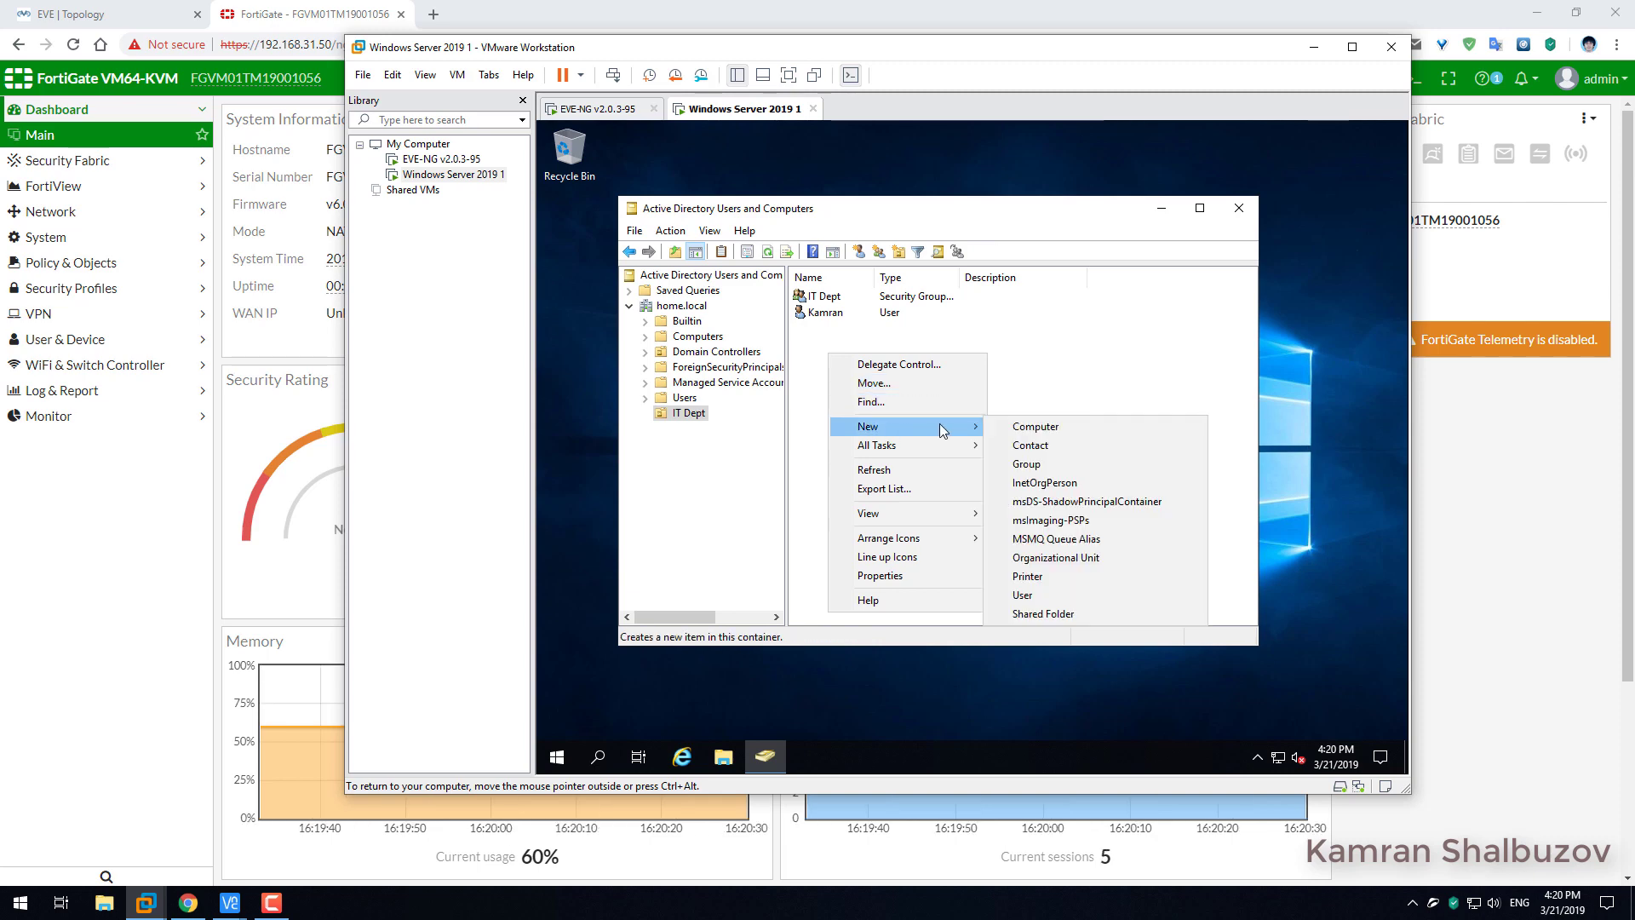
left_click(1055, 380)
left_click(858, 252)
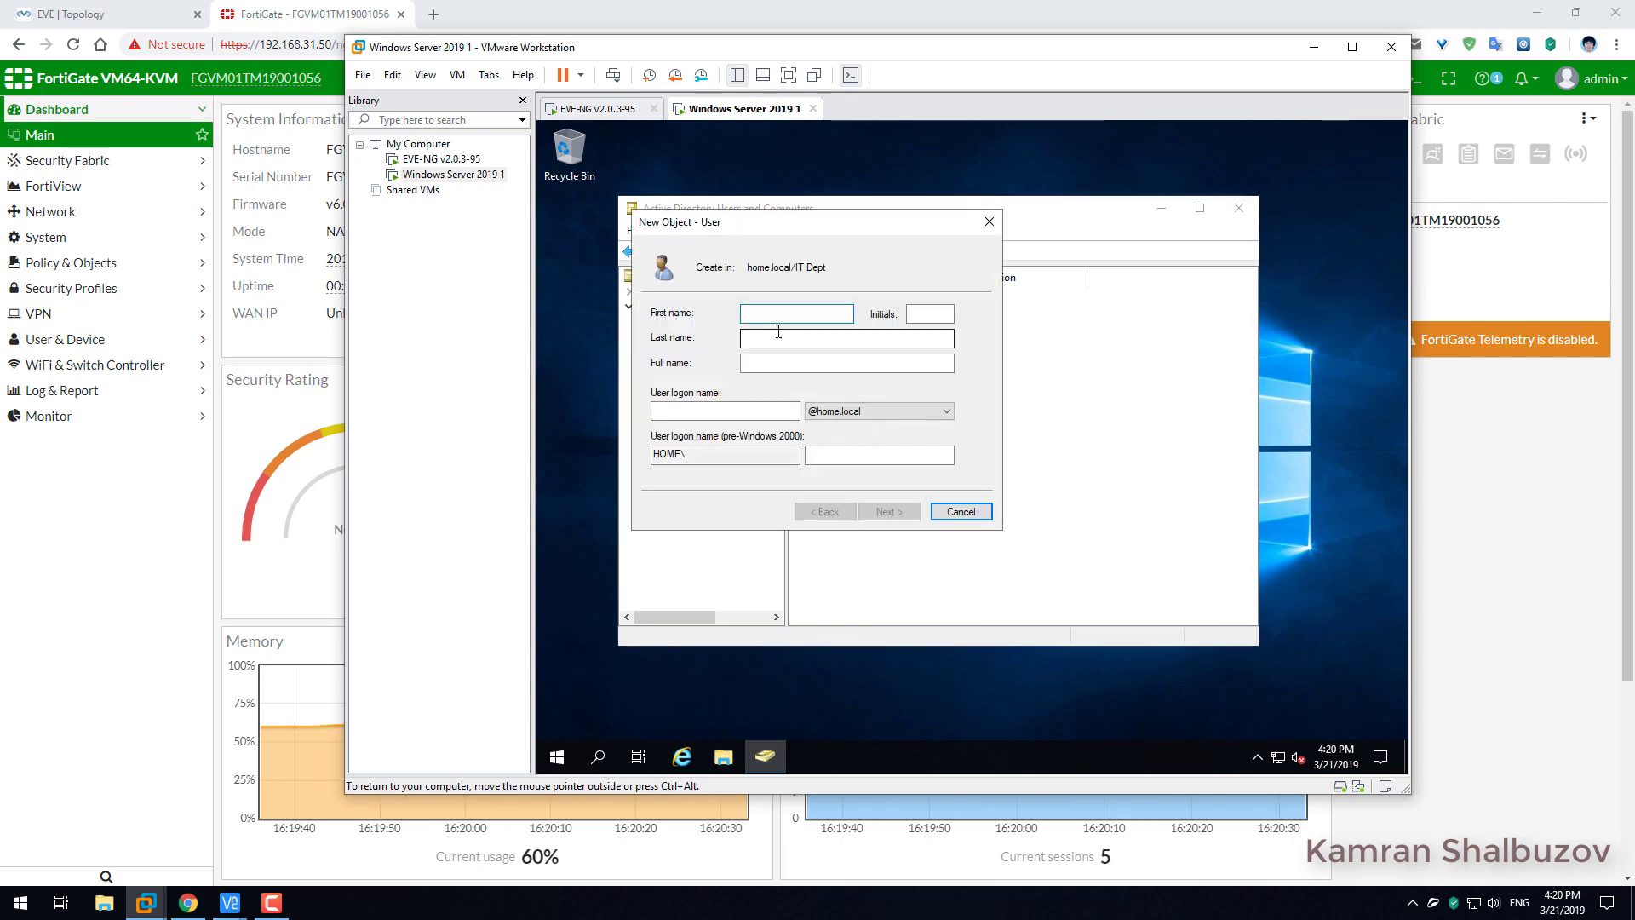
type("Vugar")
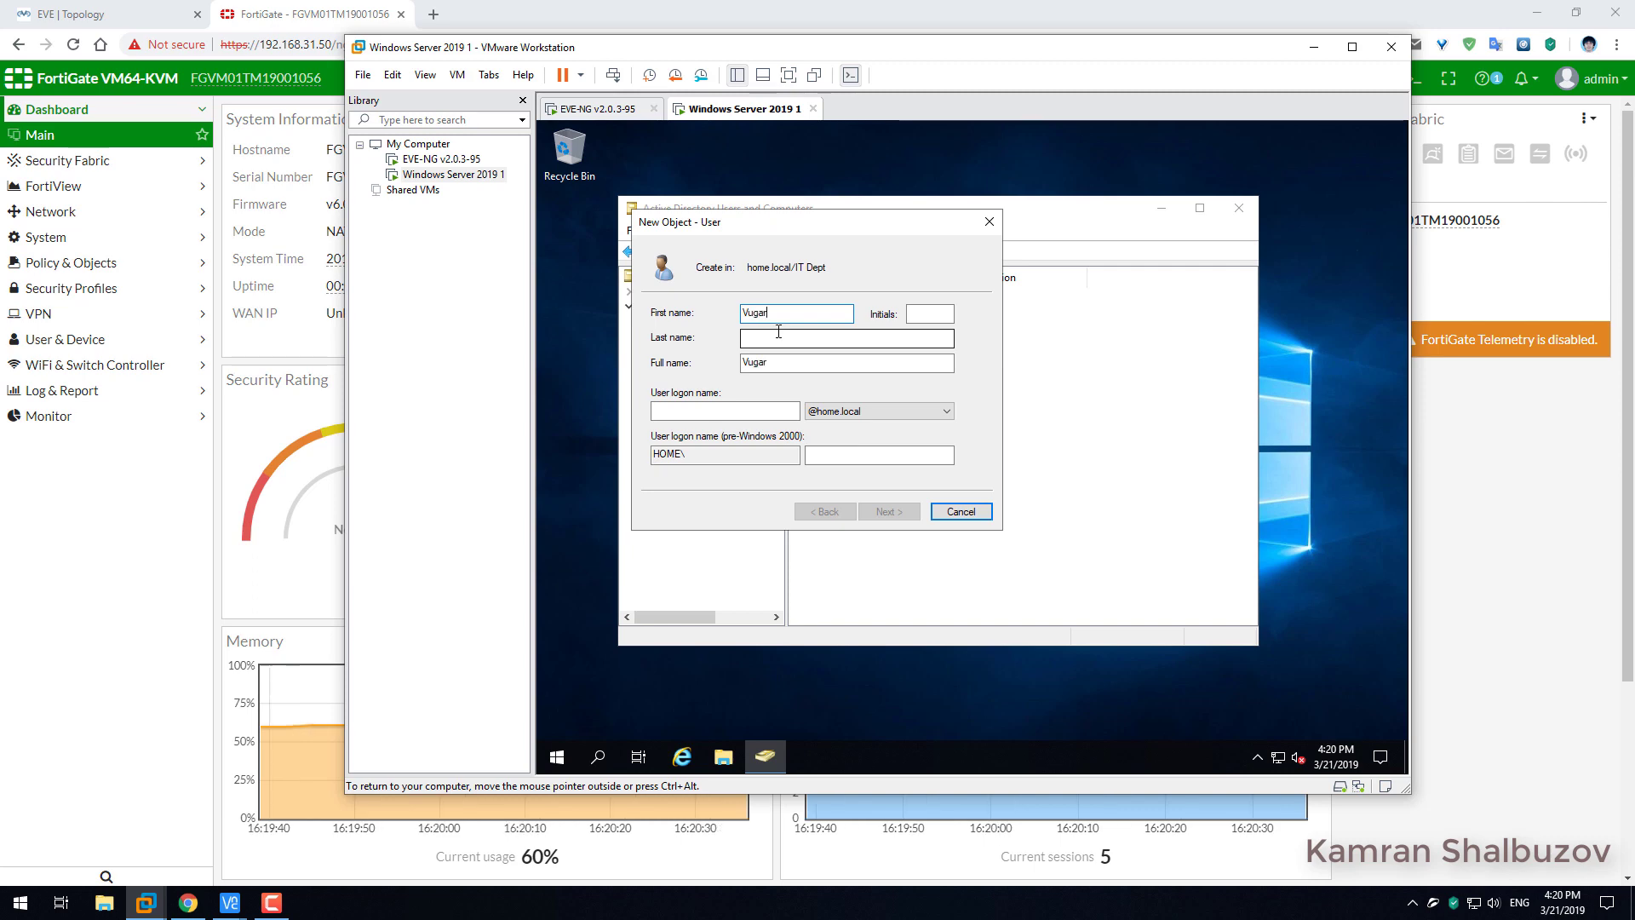
left_click(707, 410)
type("v")
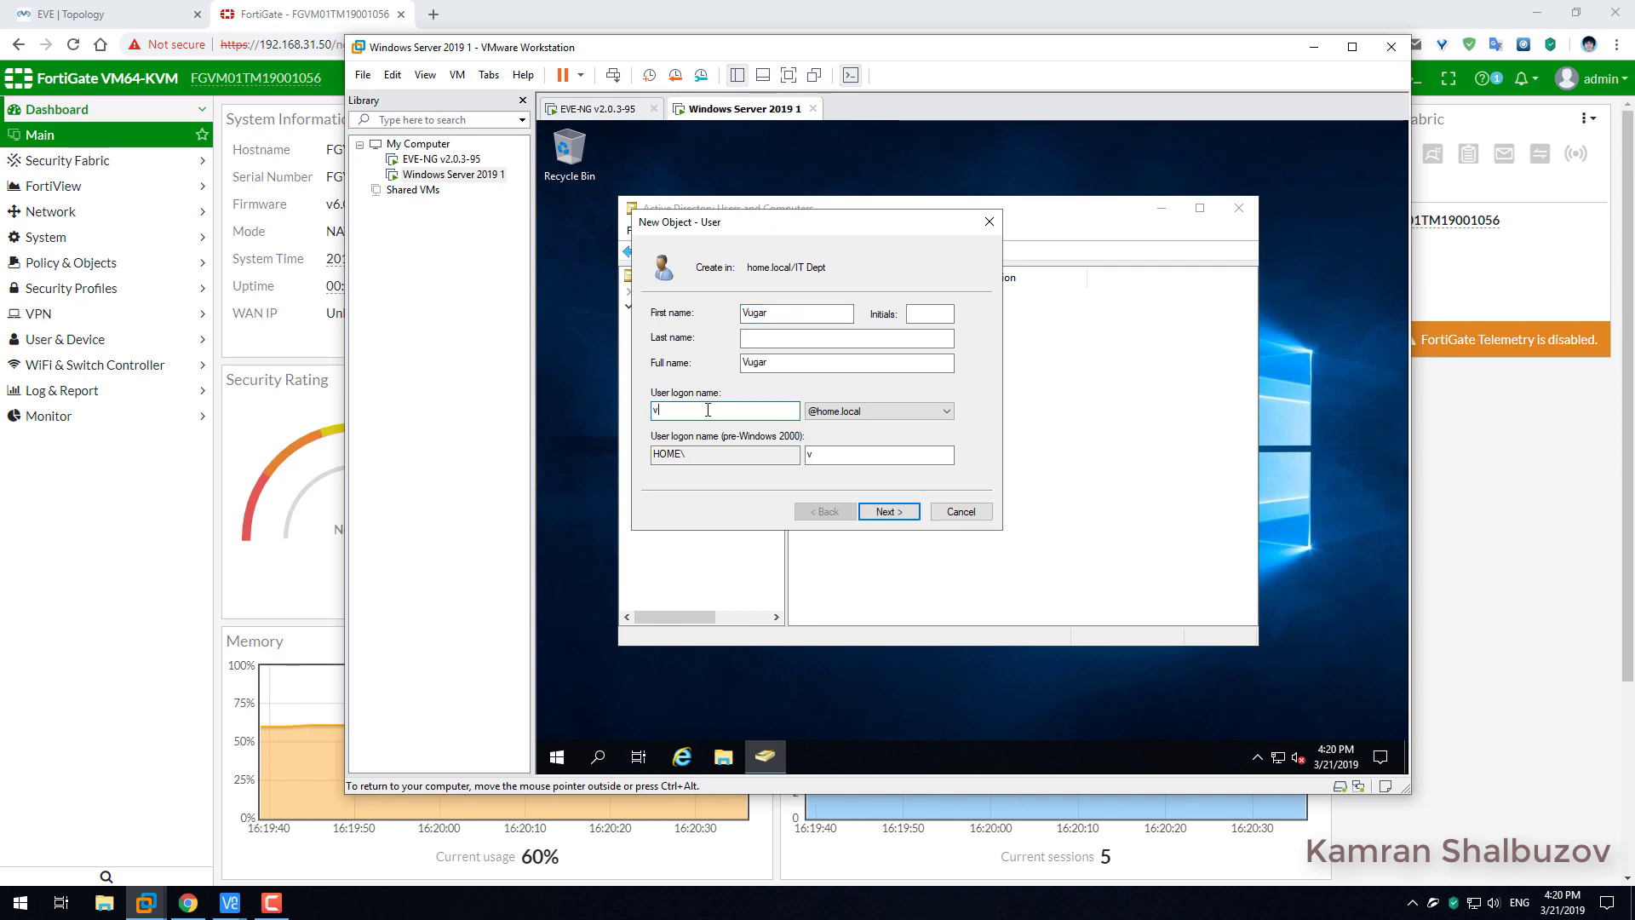
type("ugar")
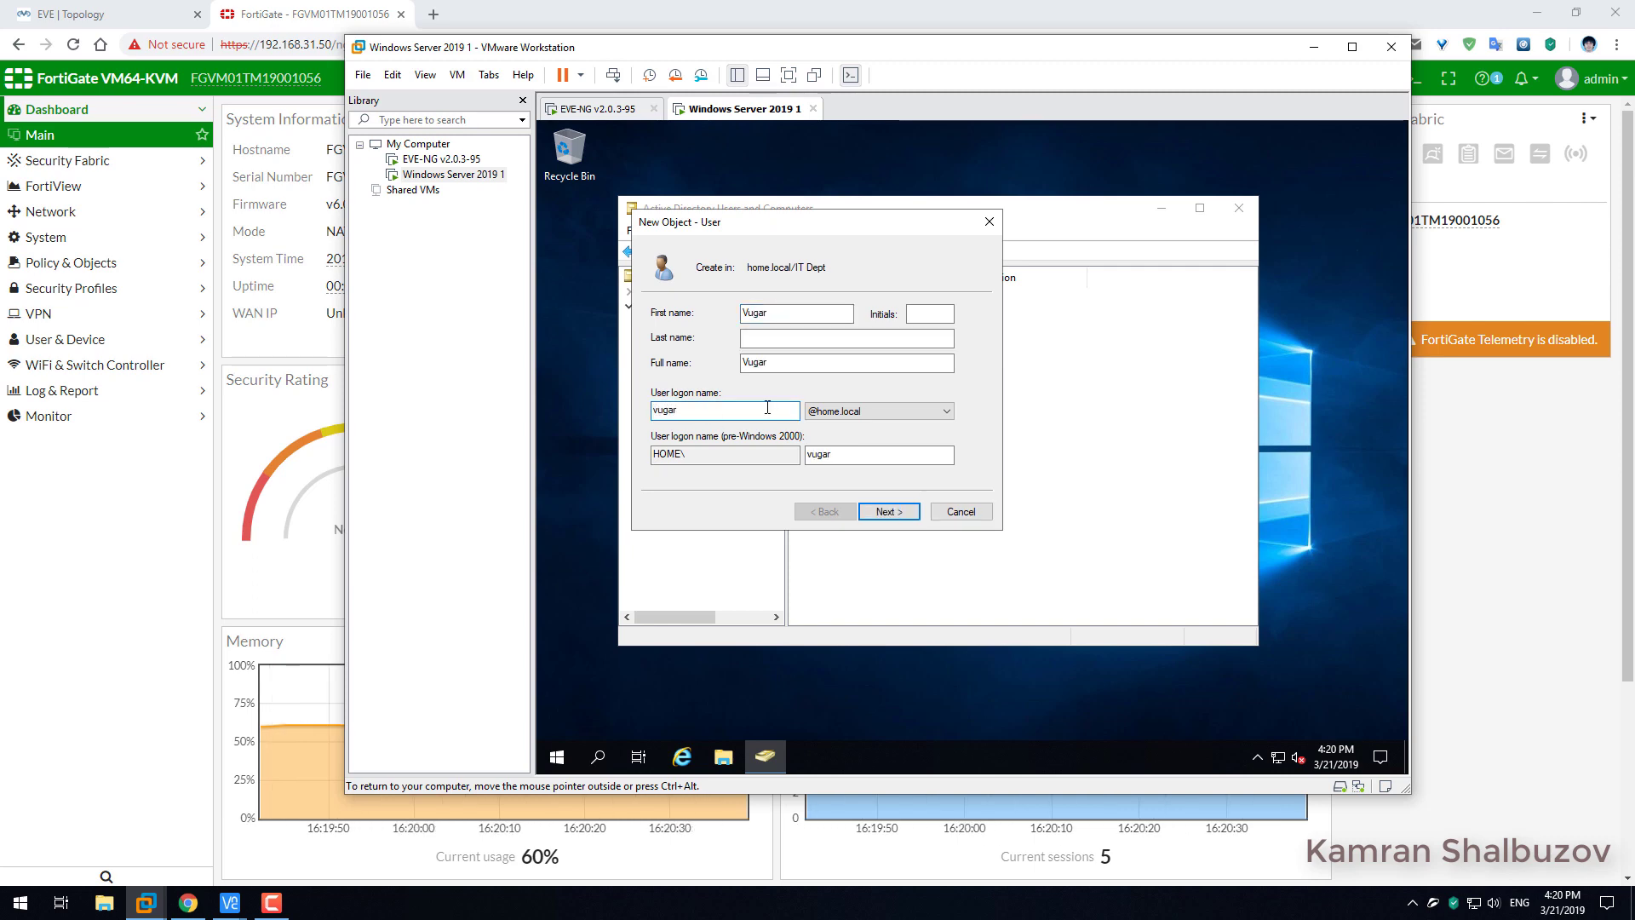
left_click(892, 515)
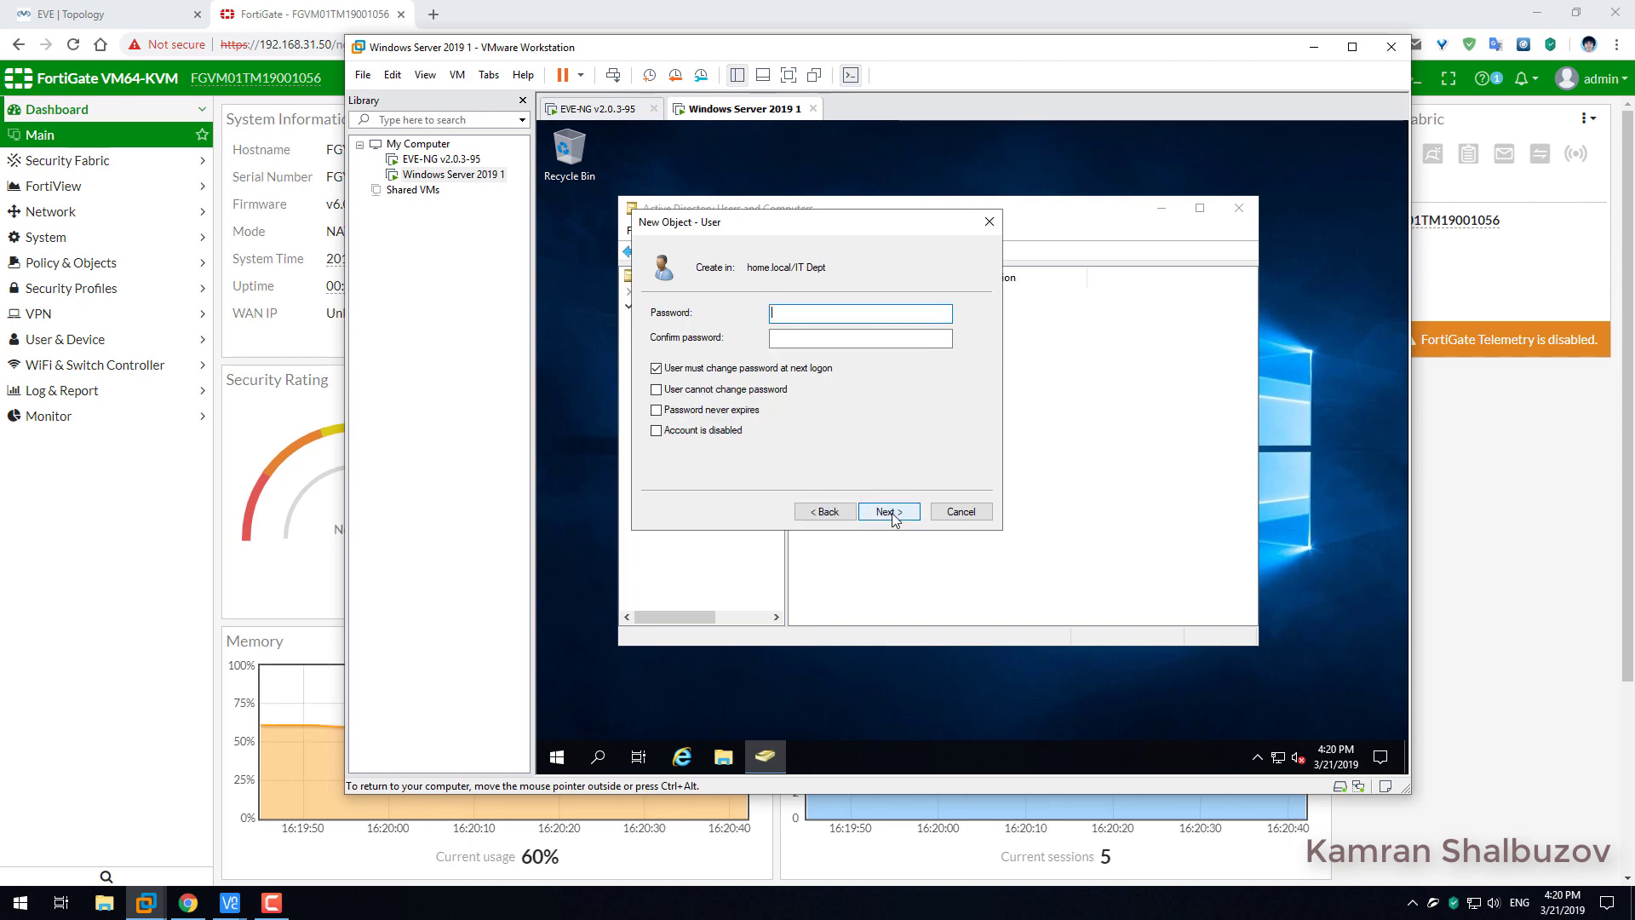
Set the second user's password as never-expiring and user-unchangeable, and finish the account.
left_click(697, 369)
left_click(678, 391)
left_click(673, 411)
left_click(795, 312)
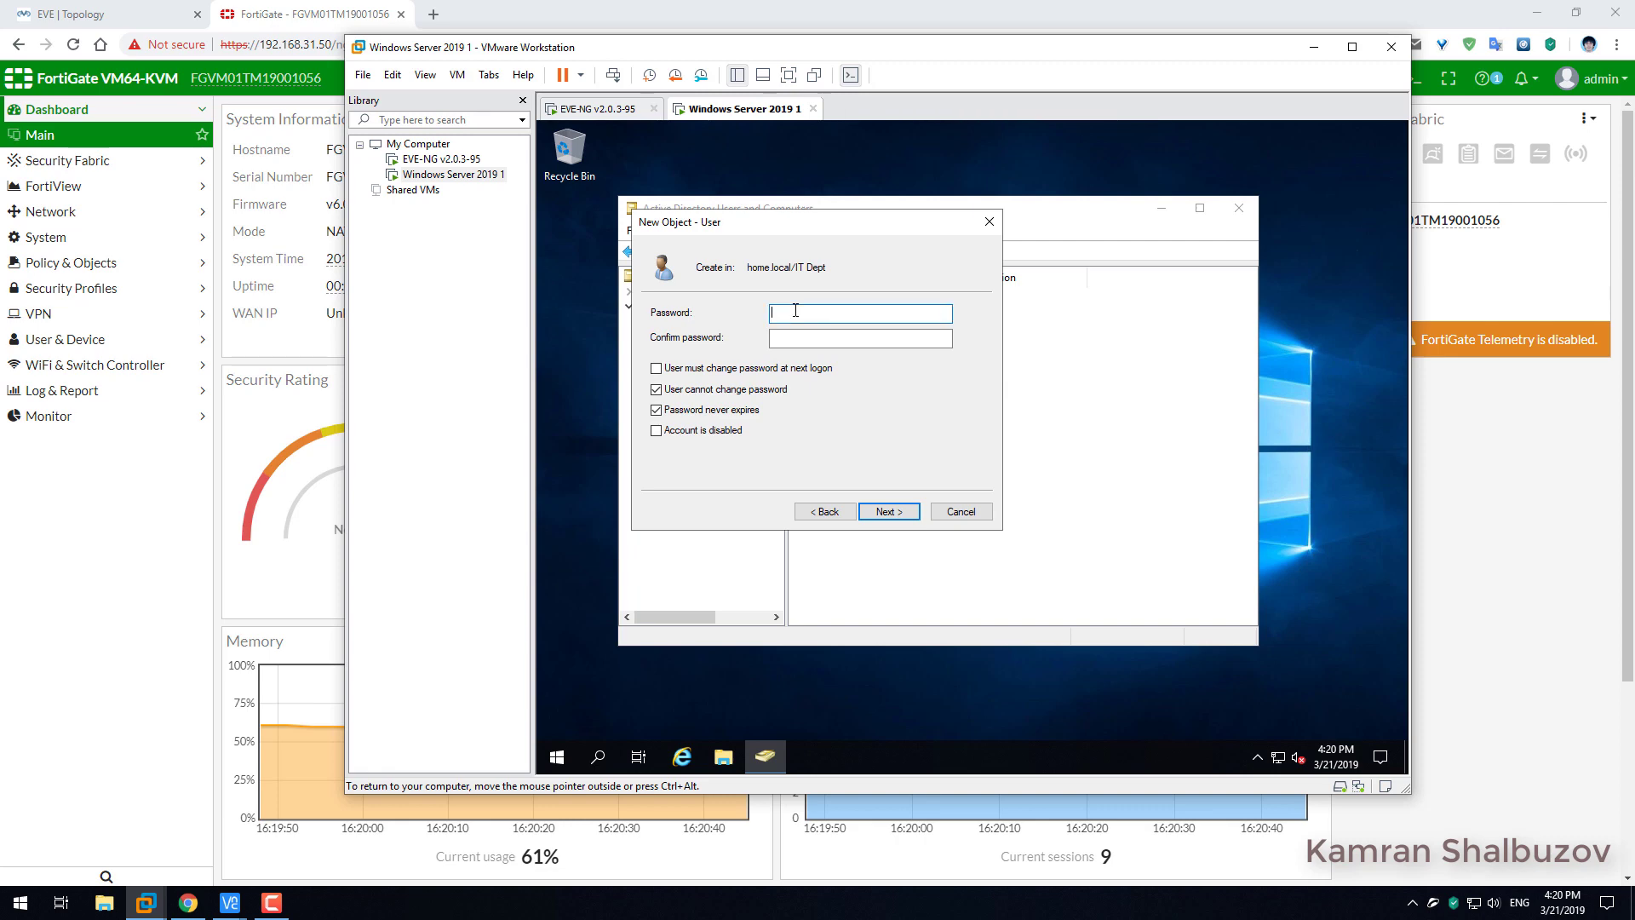
type("P@ssw0")
key("Tab")
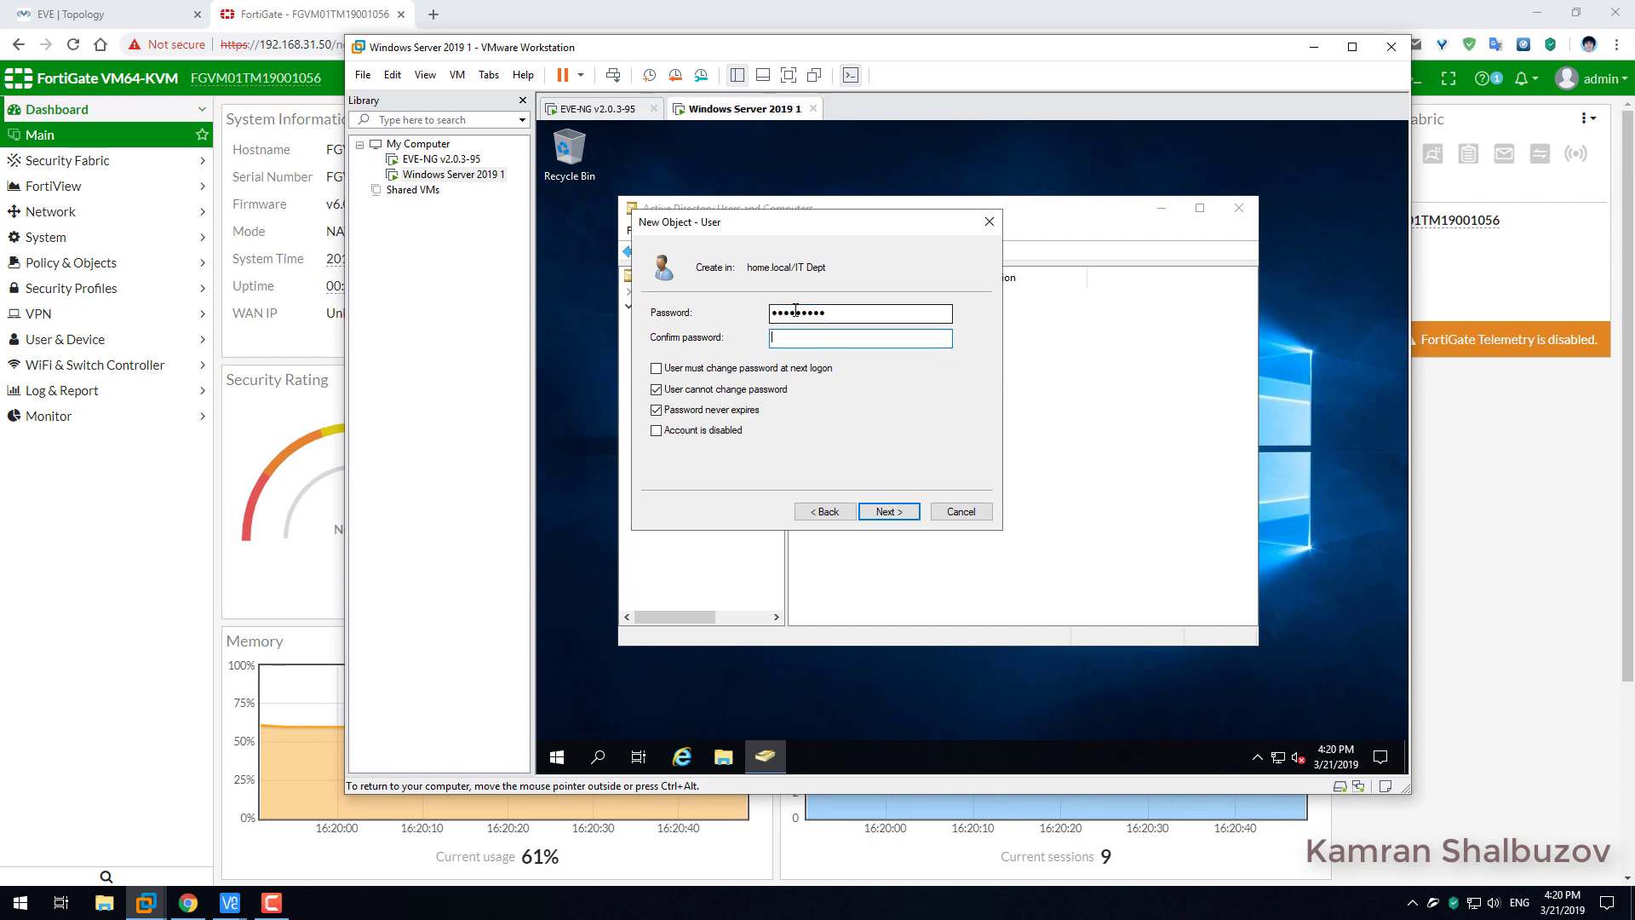
type("P@s")
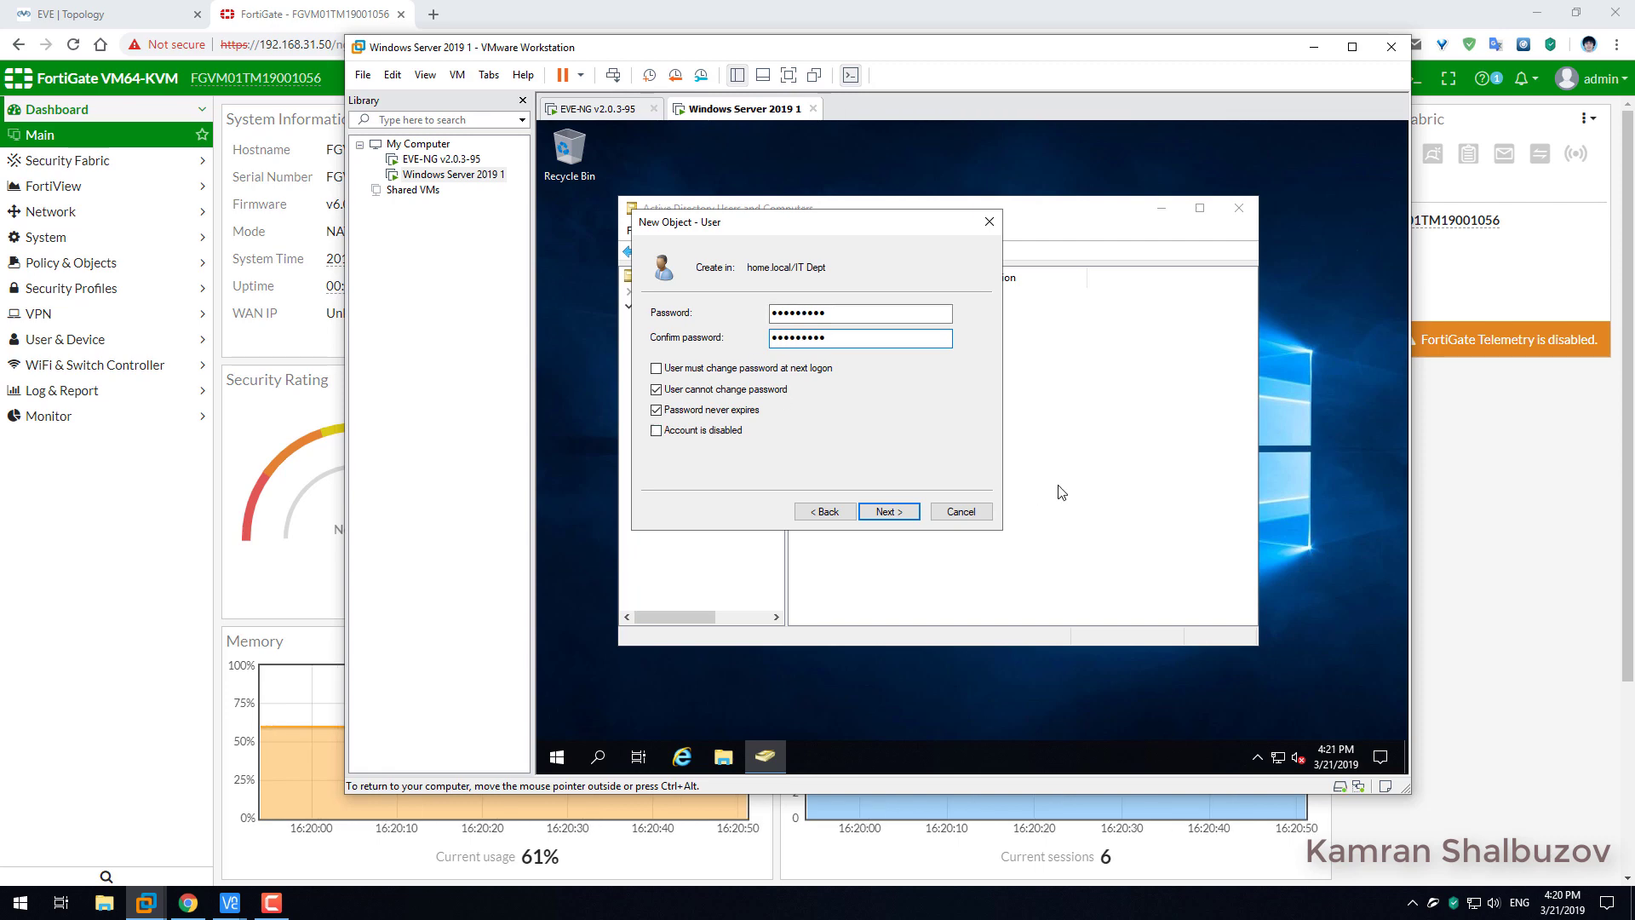
left_click(890, 512)
left_click(890, 512)
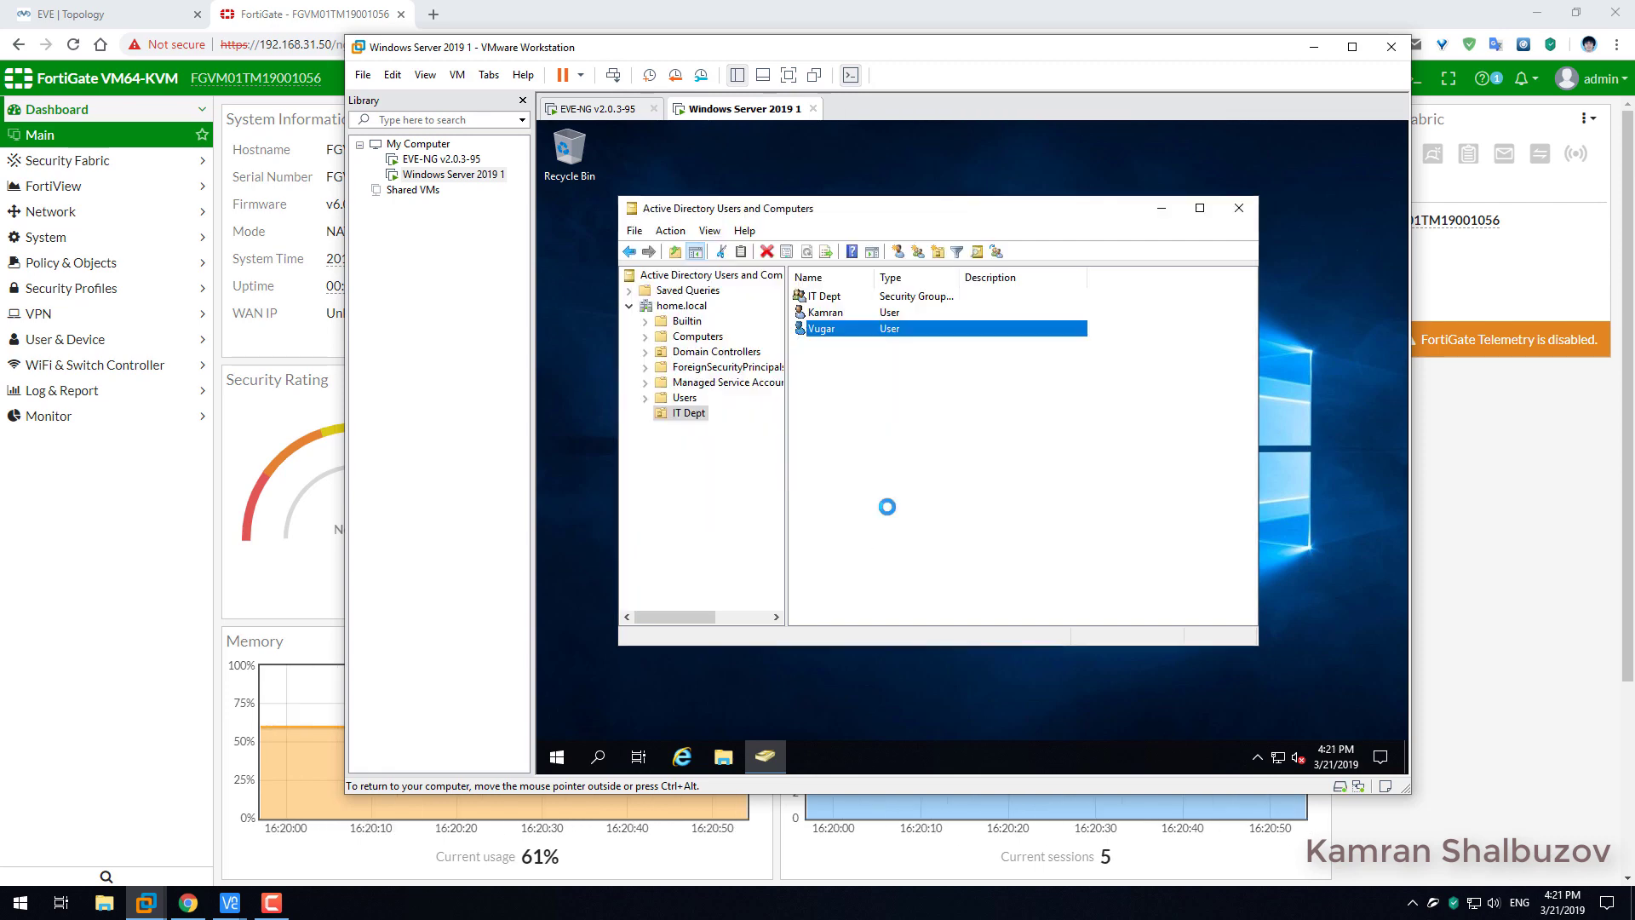
Start a third user in IT Dept and enter the user's logon name.
left_click(836, 298)
left_click(831, 313)
left_click(825, 329)
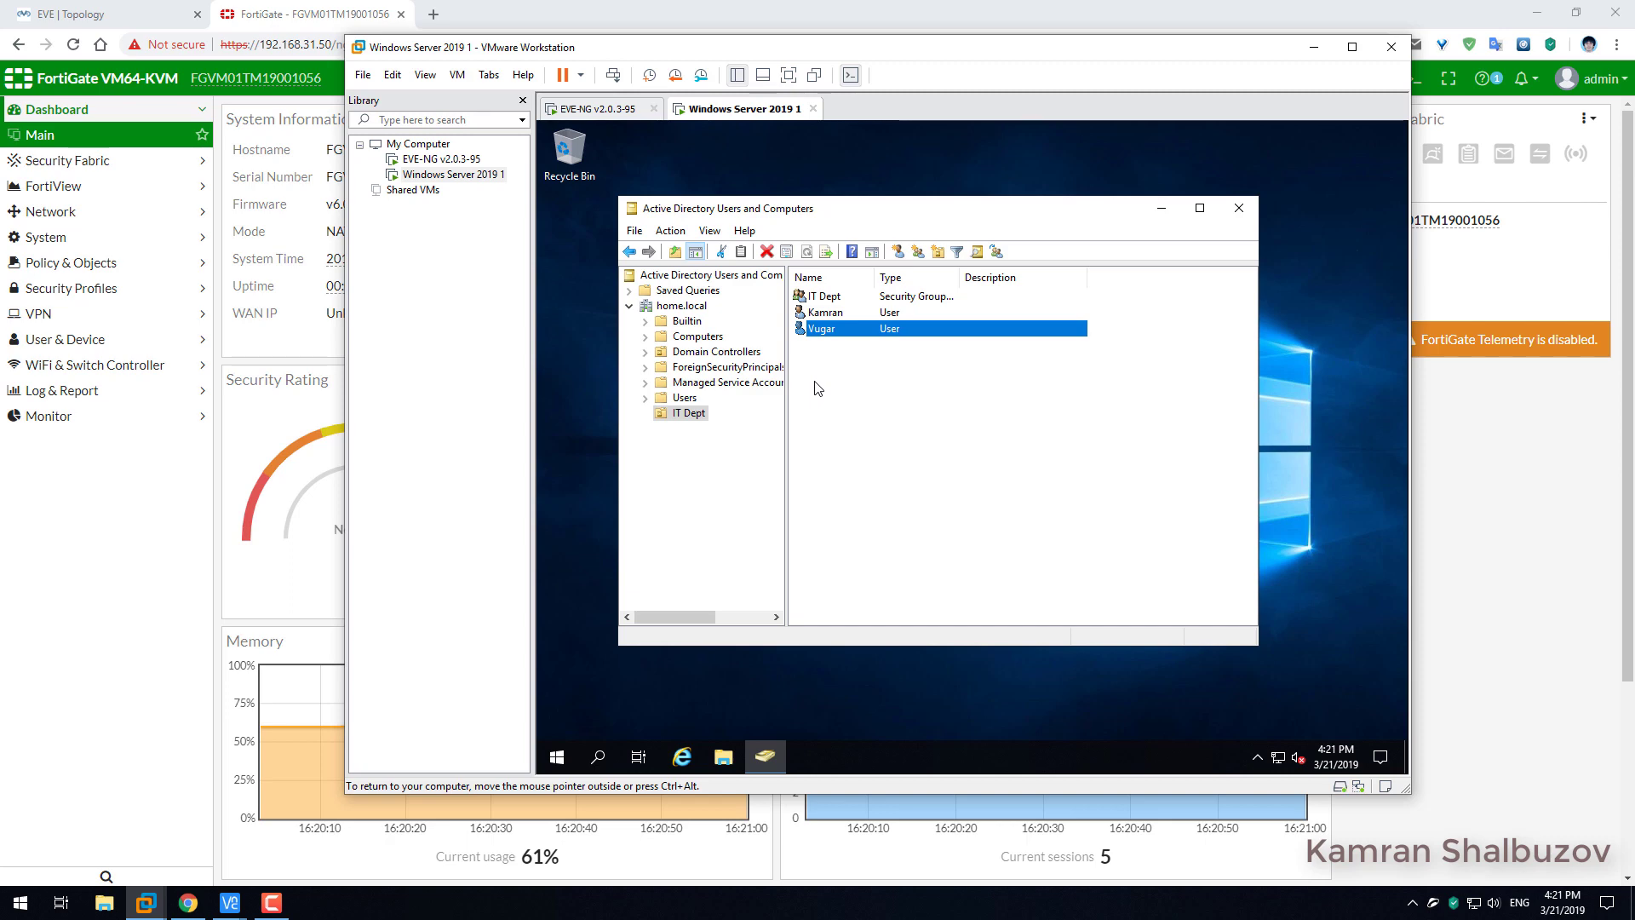
left_click(807, 391)
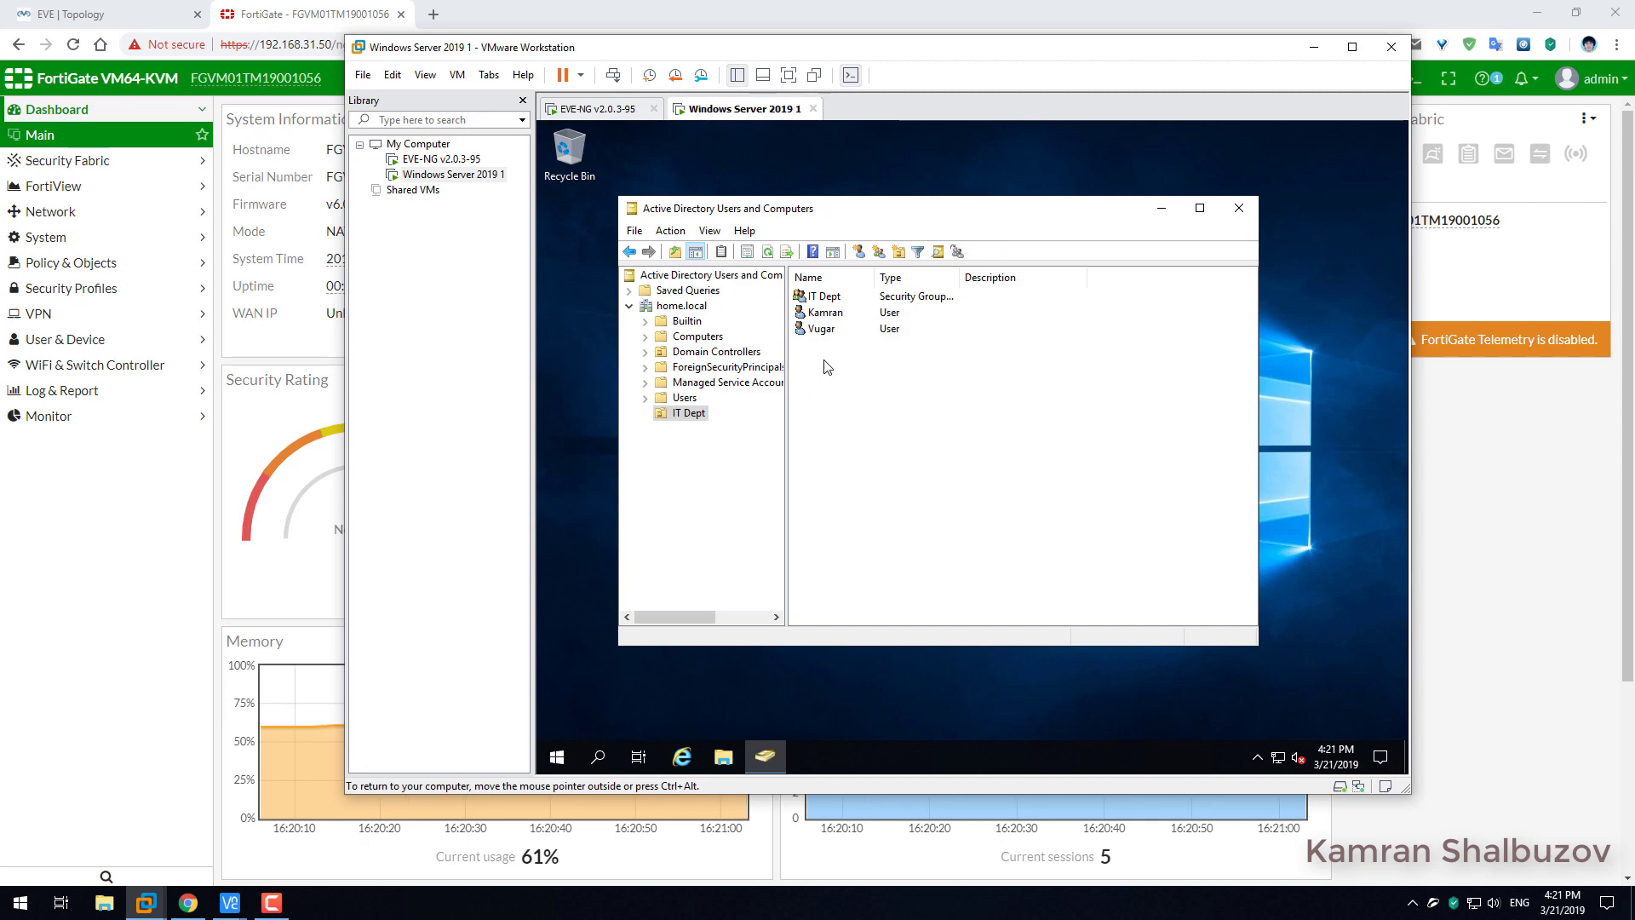
left_click(858, 251)
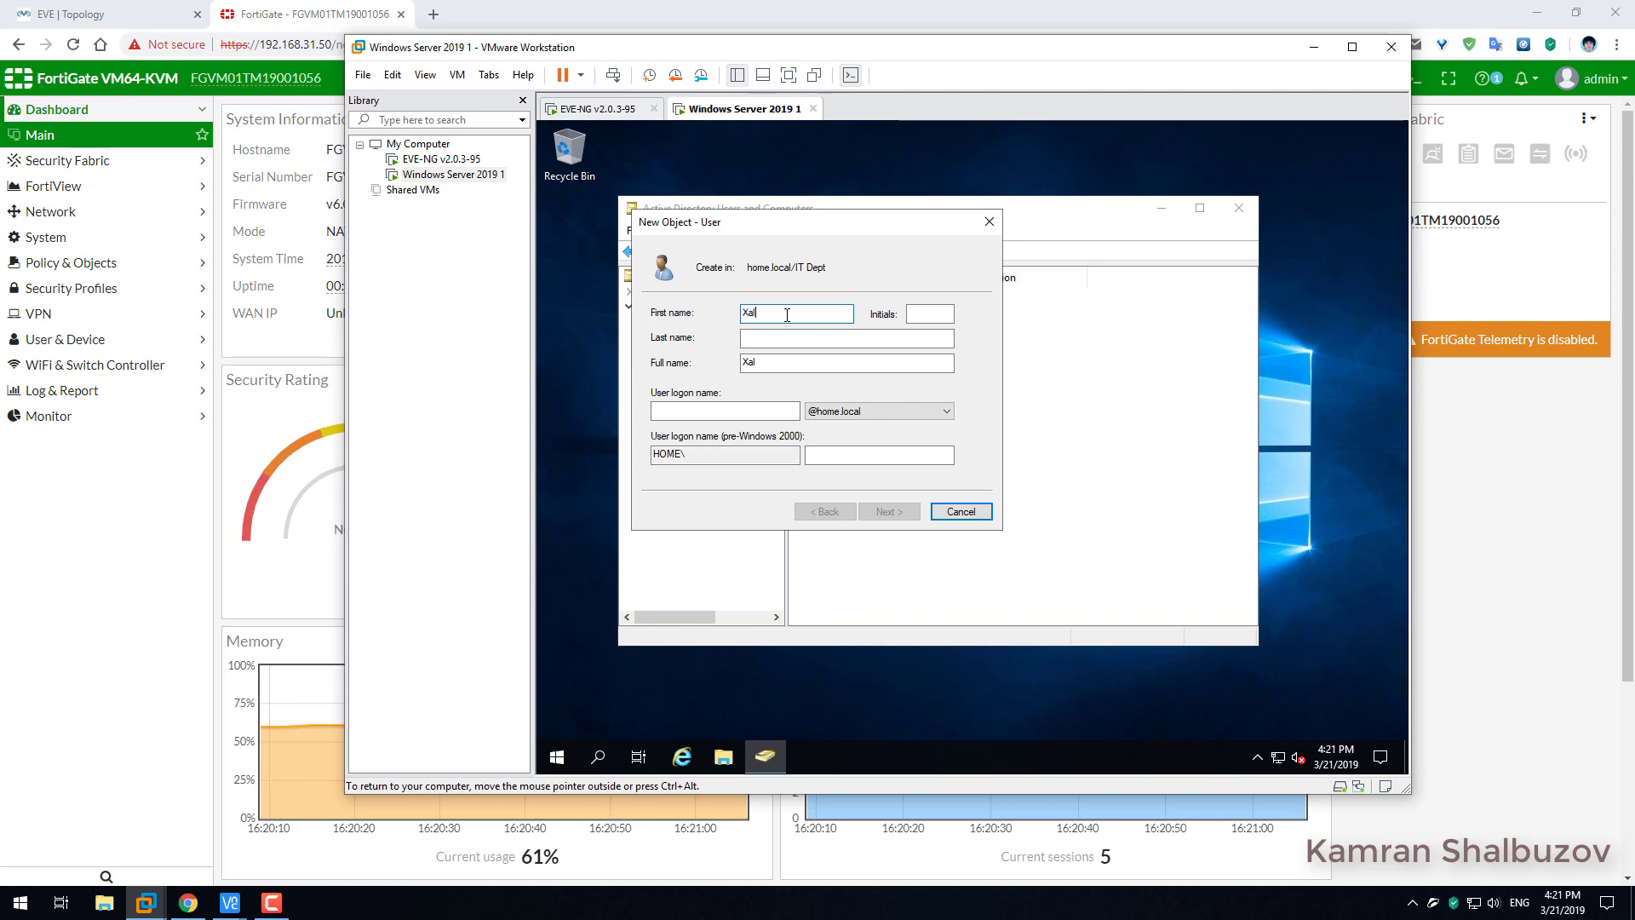
left_click(722, 408)
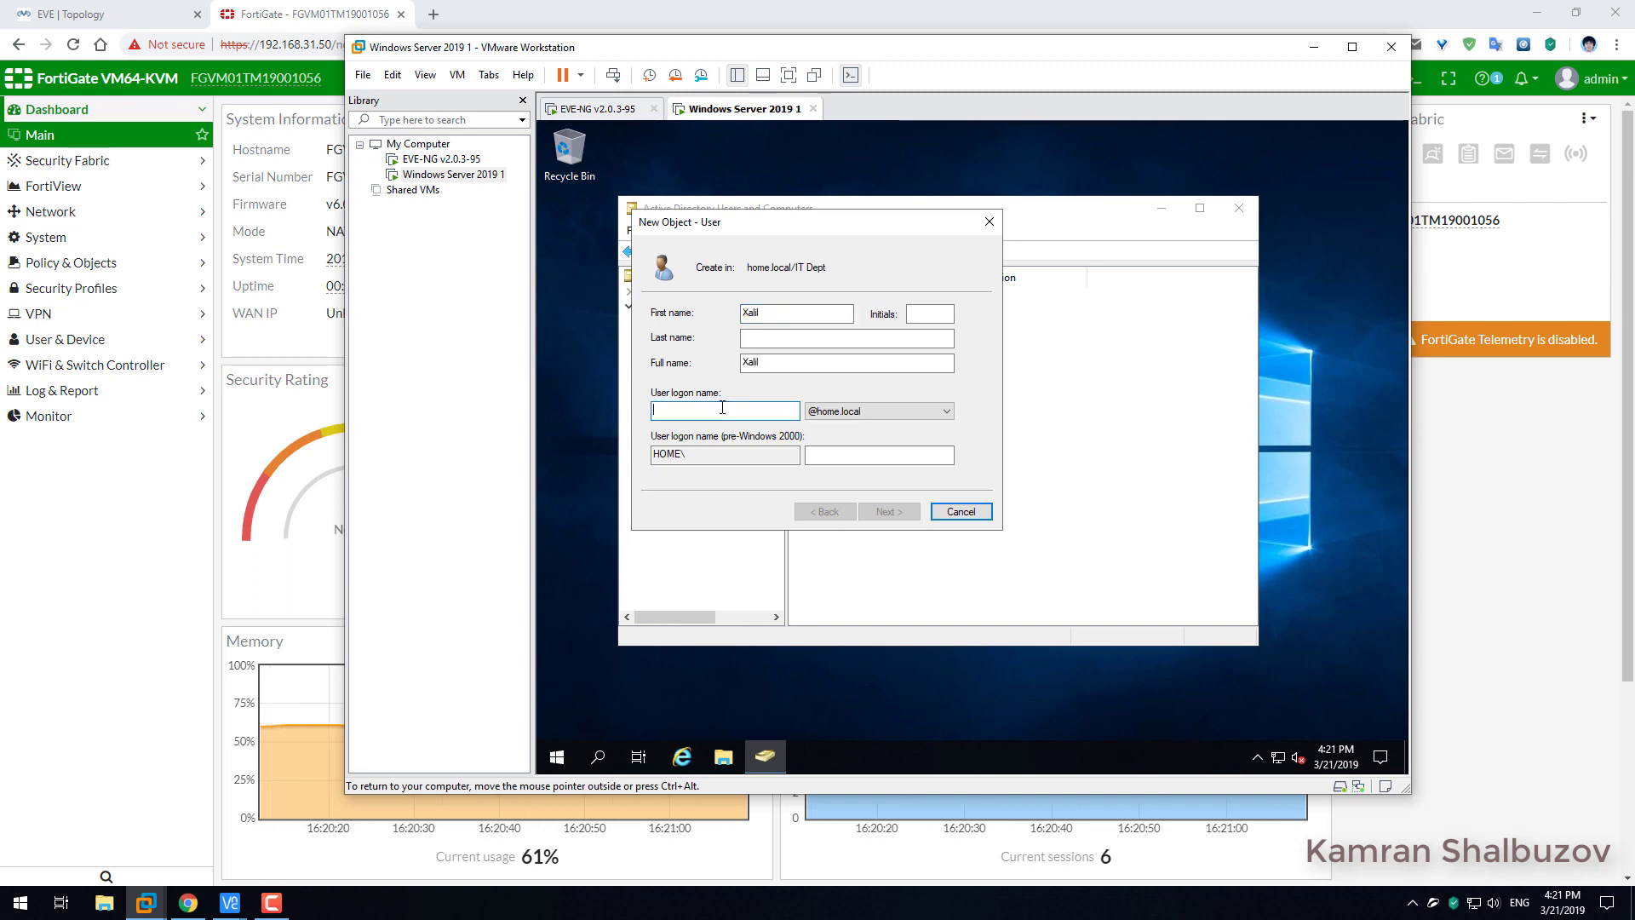
type("xalil")
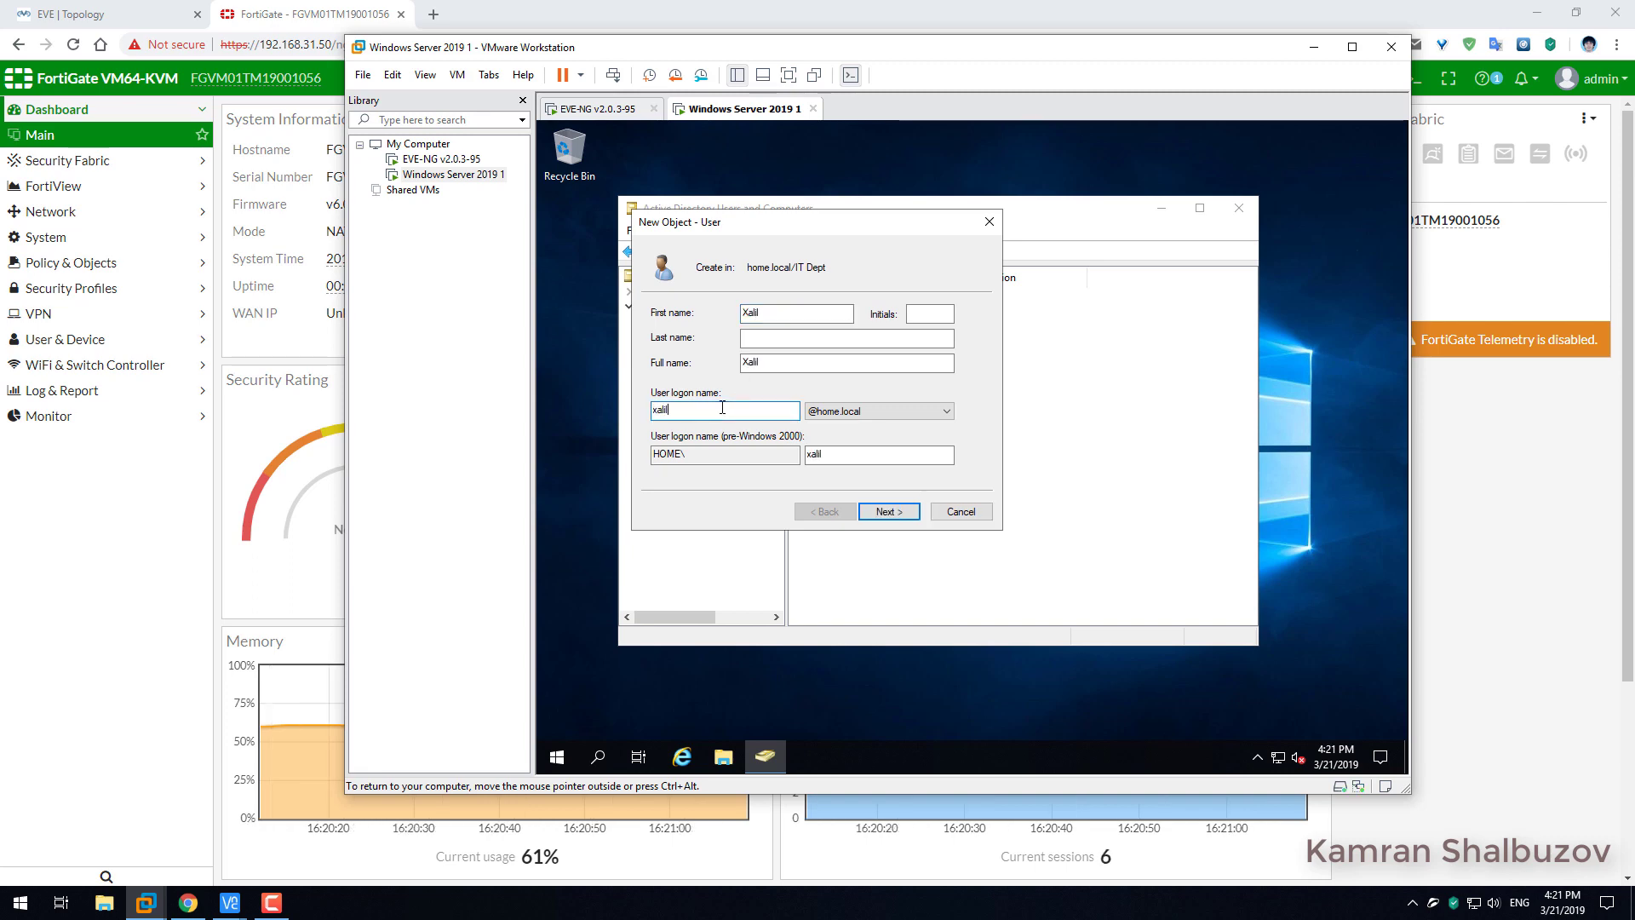
left_click(886, 511)
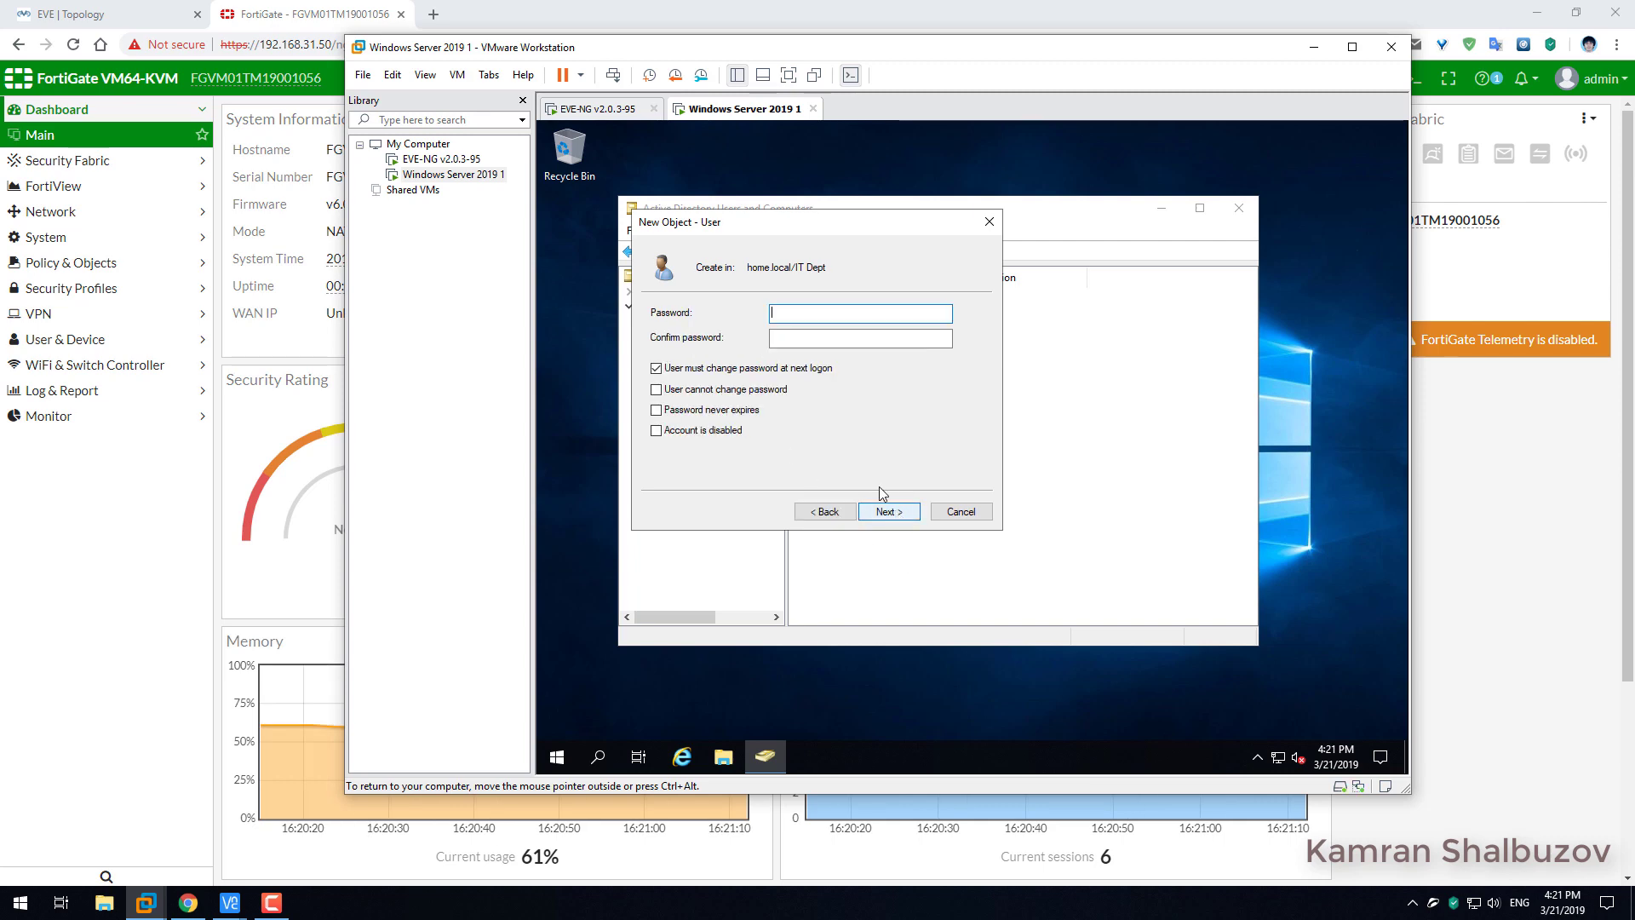
Give the third user a never-expiring, user-unchangeable password and finish creating the account.
left_click(672, 372)
left_click(672, 390)
left_click(673, 410)
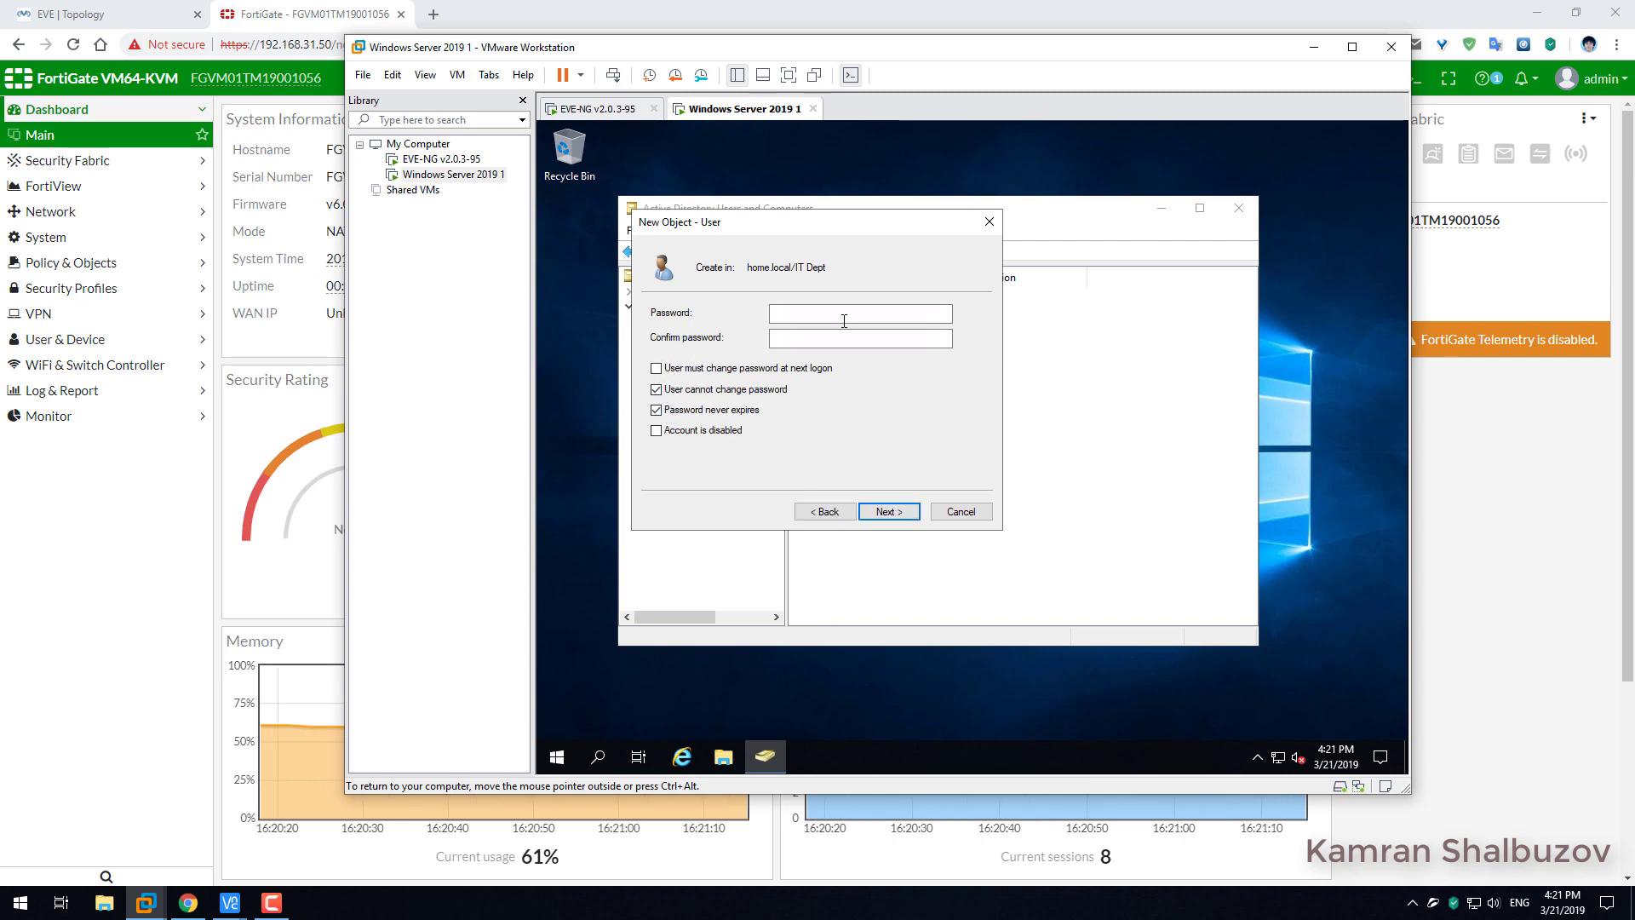
left_click(843, 317)
type("******")
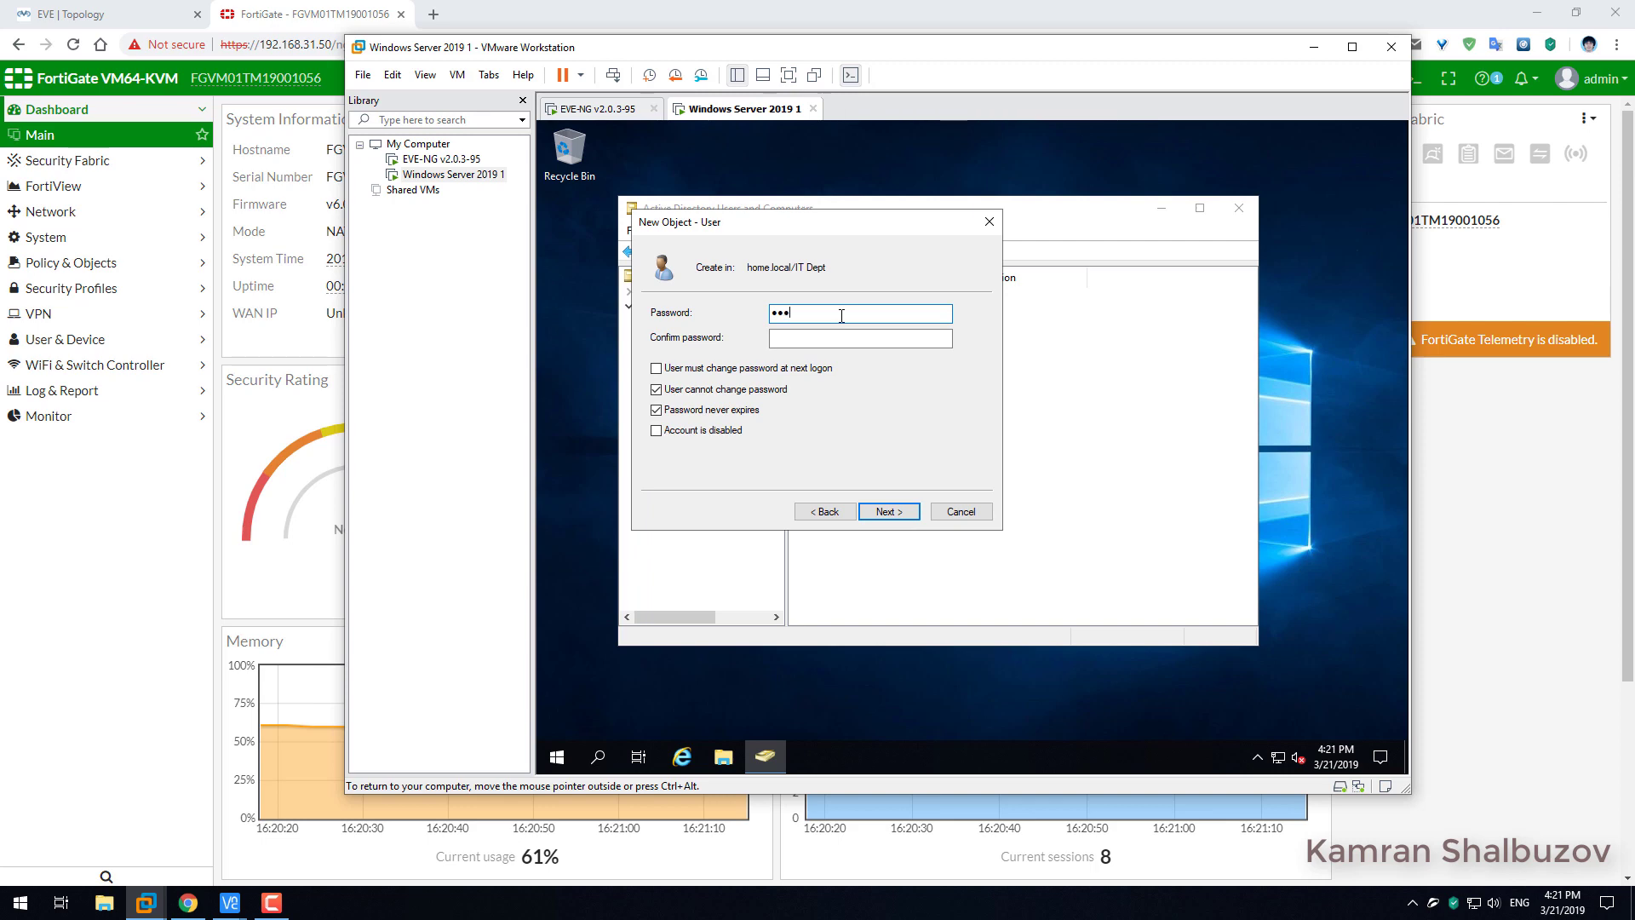
type("***")
key("Tab")
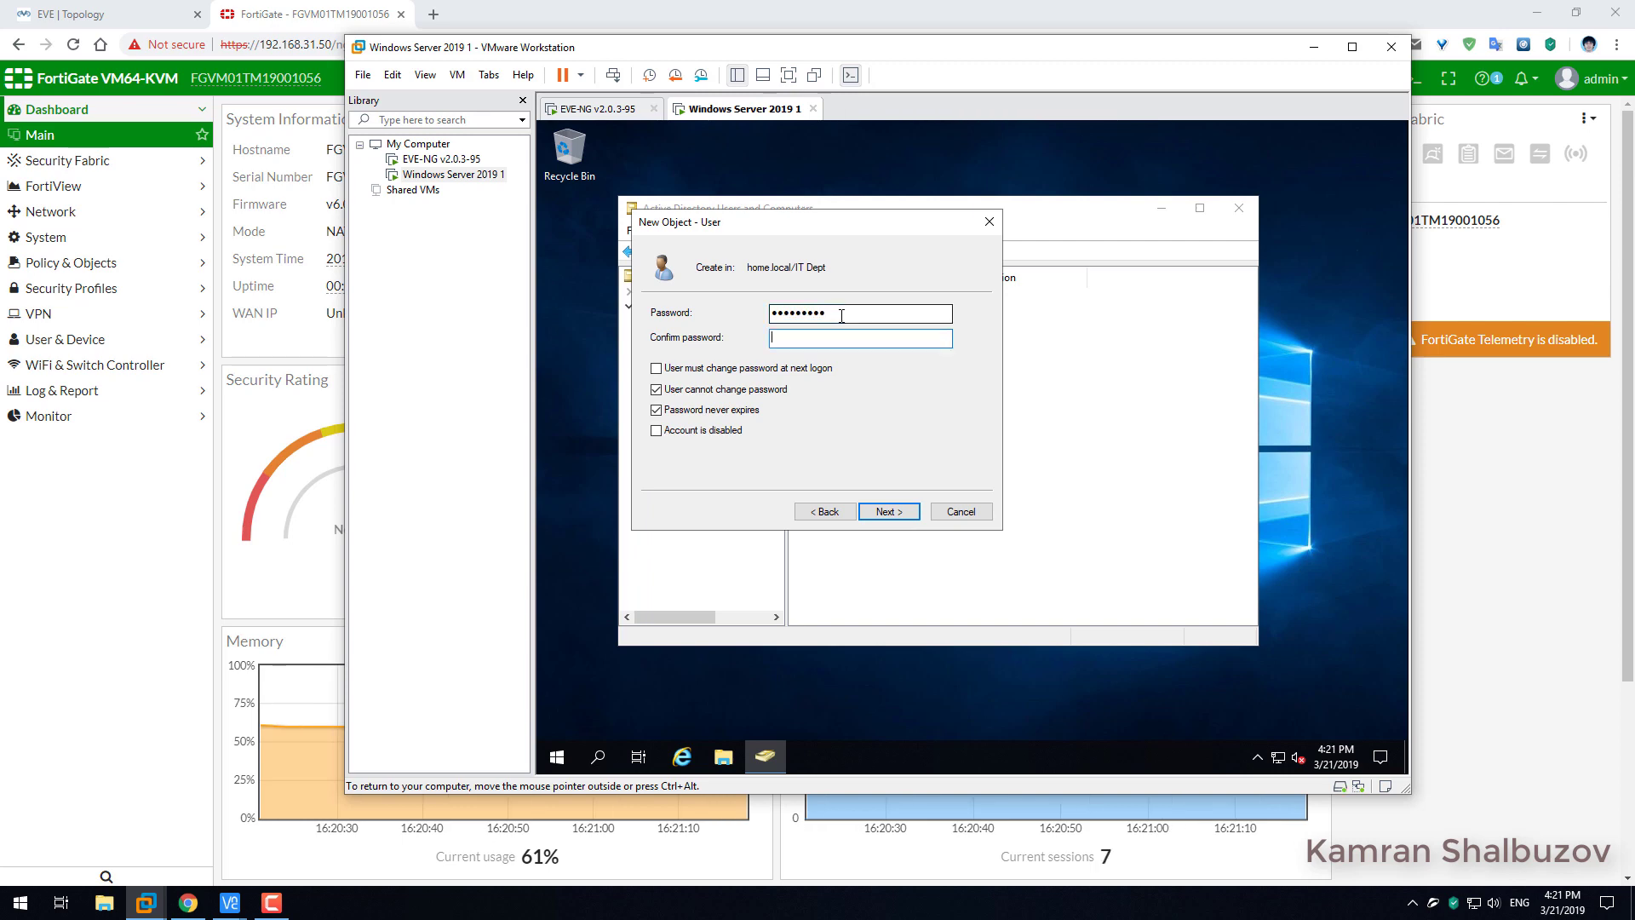
type("***")
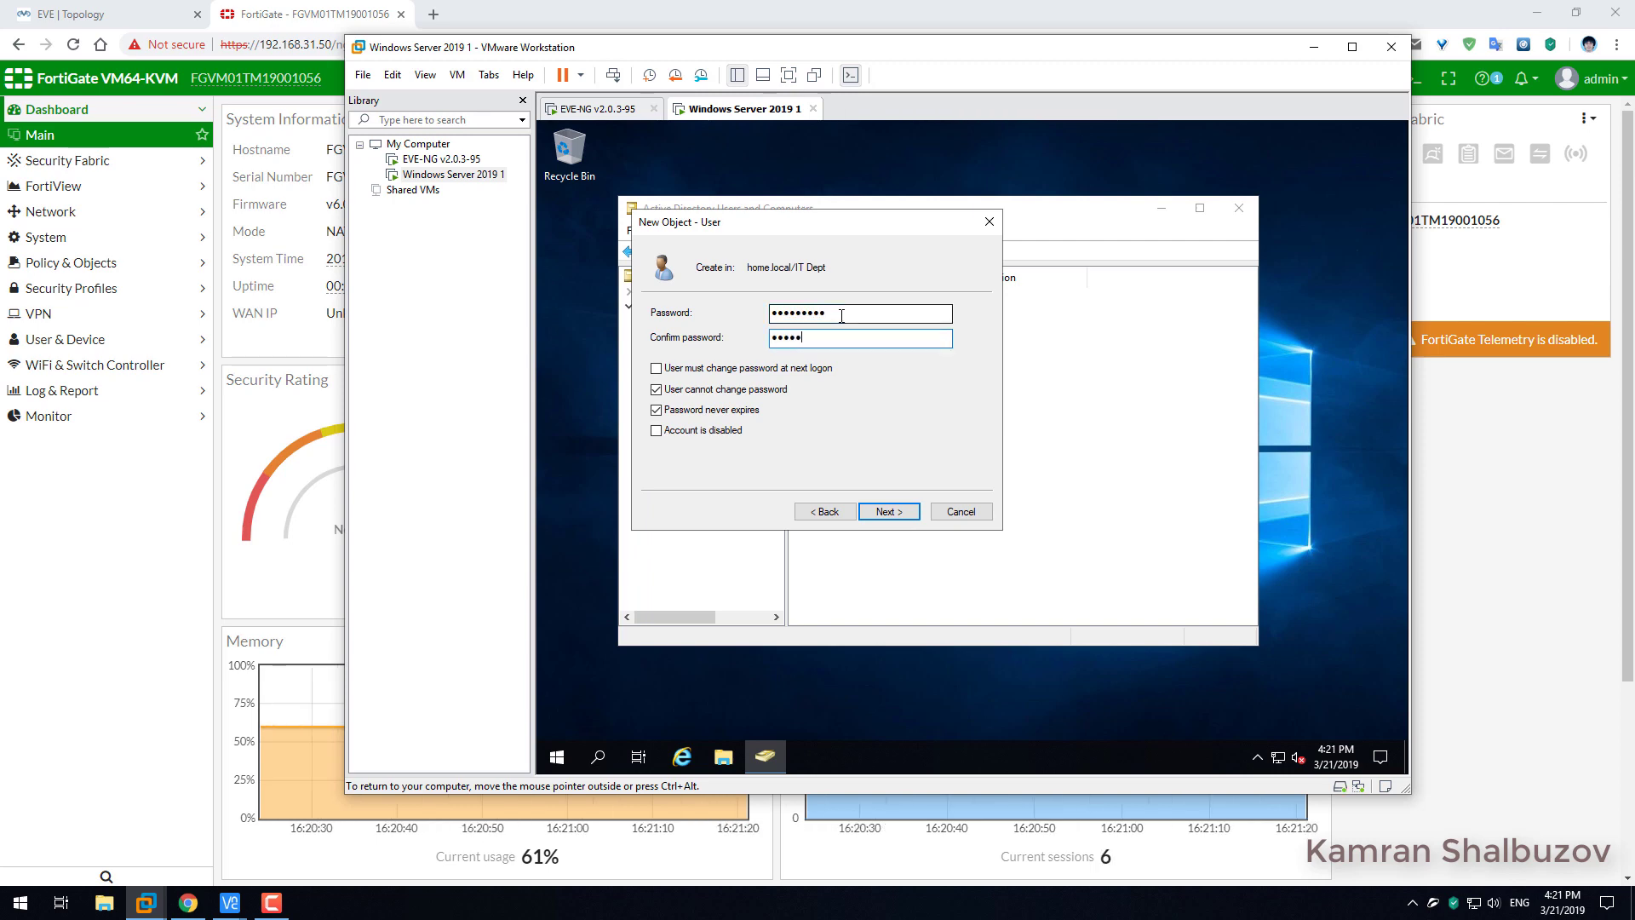
type("******")
left_click(893, 511)
left_click(898, 514)
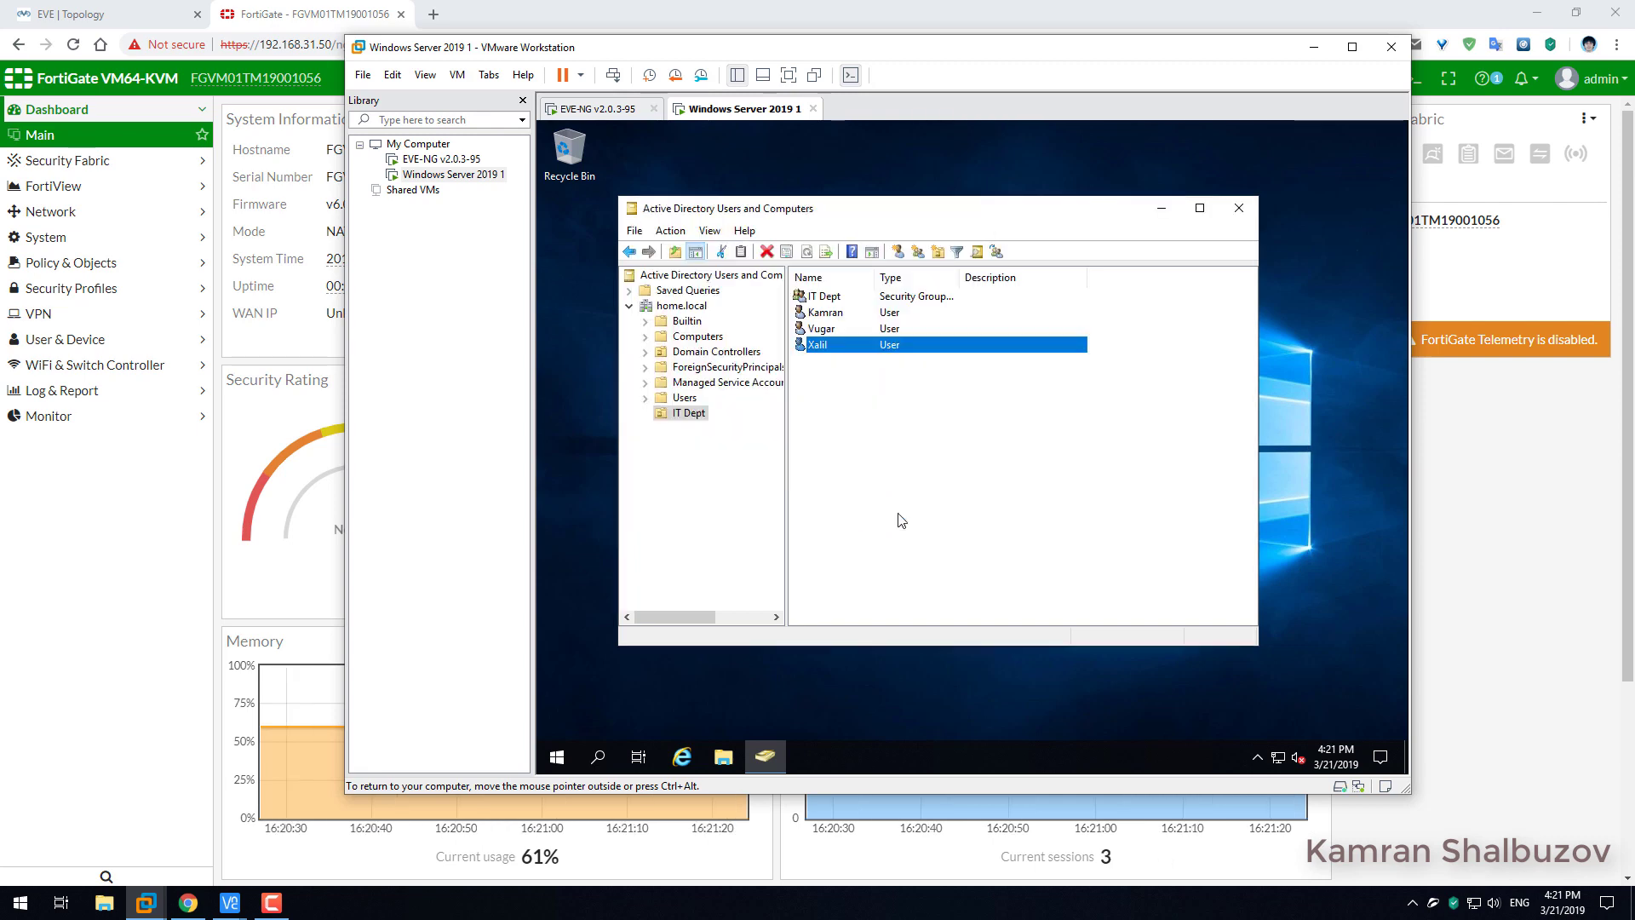
left_click(852, 413)
Add a Global/Security group named 'FortiGate Admin' to the IT Dept OU.
left_click(880, 253)
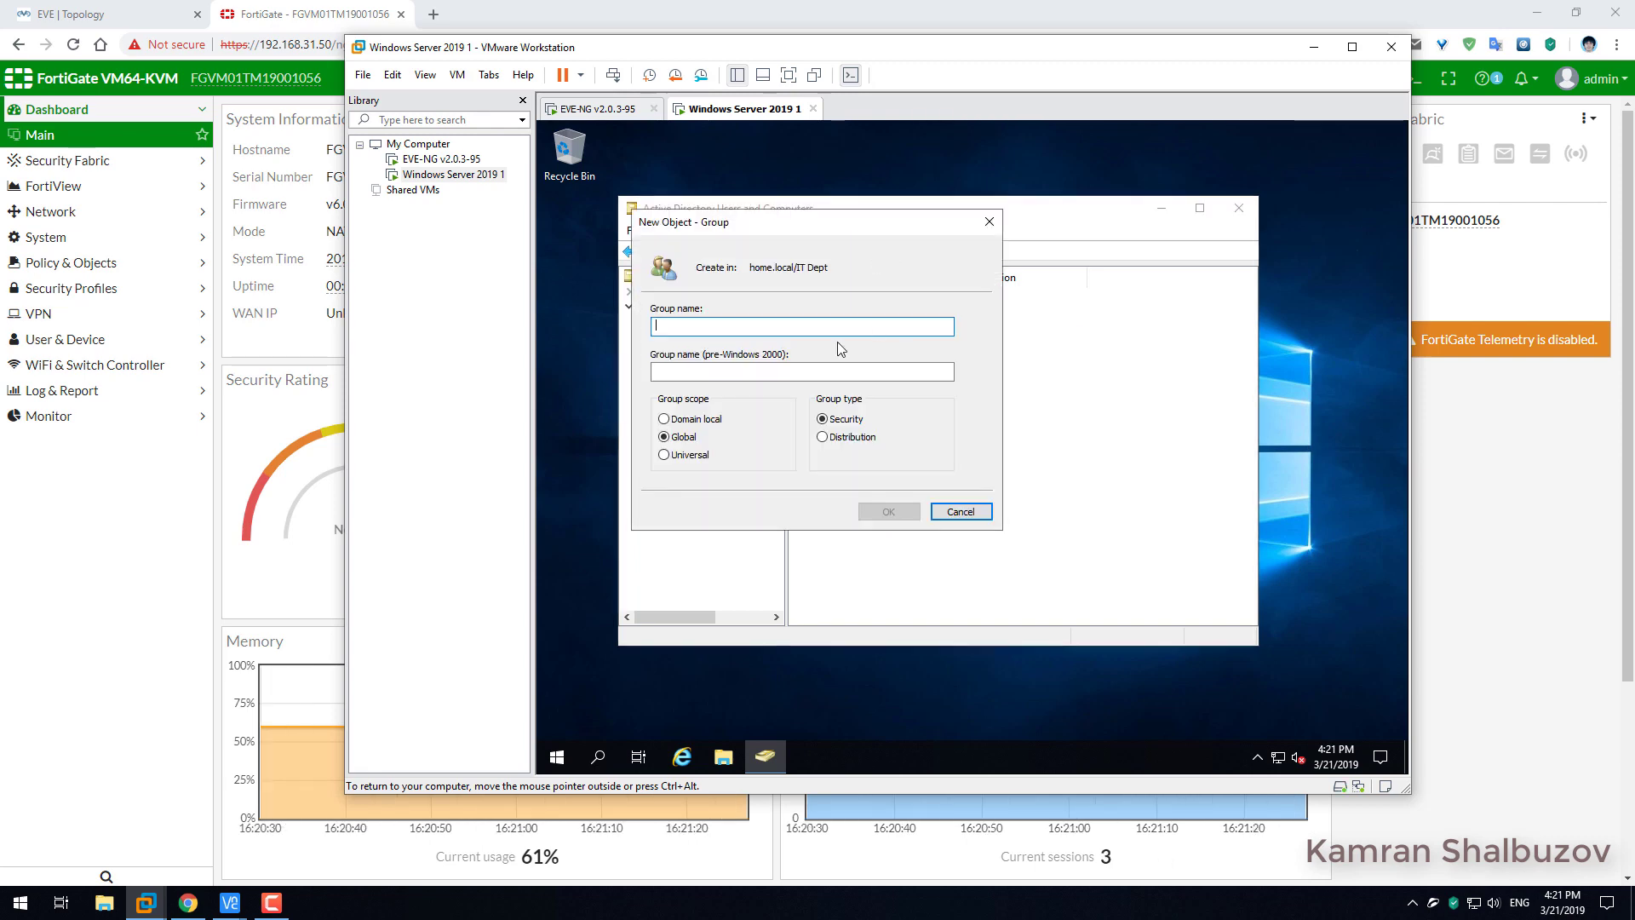
type("Fo")
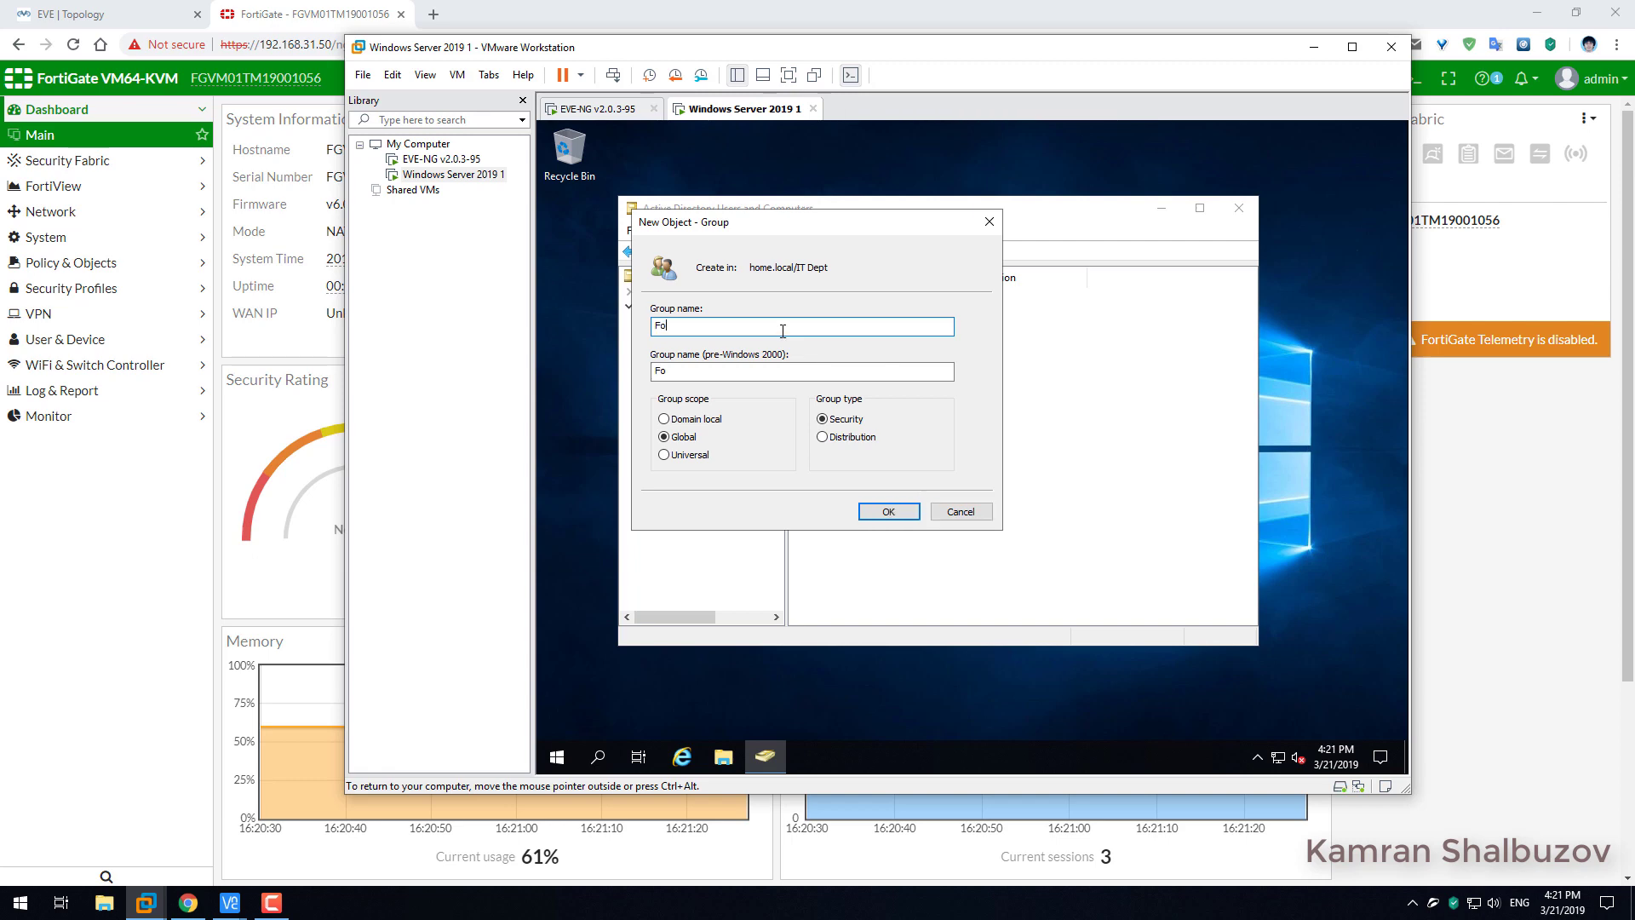
type("r")
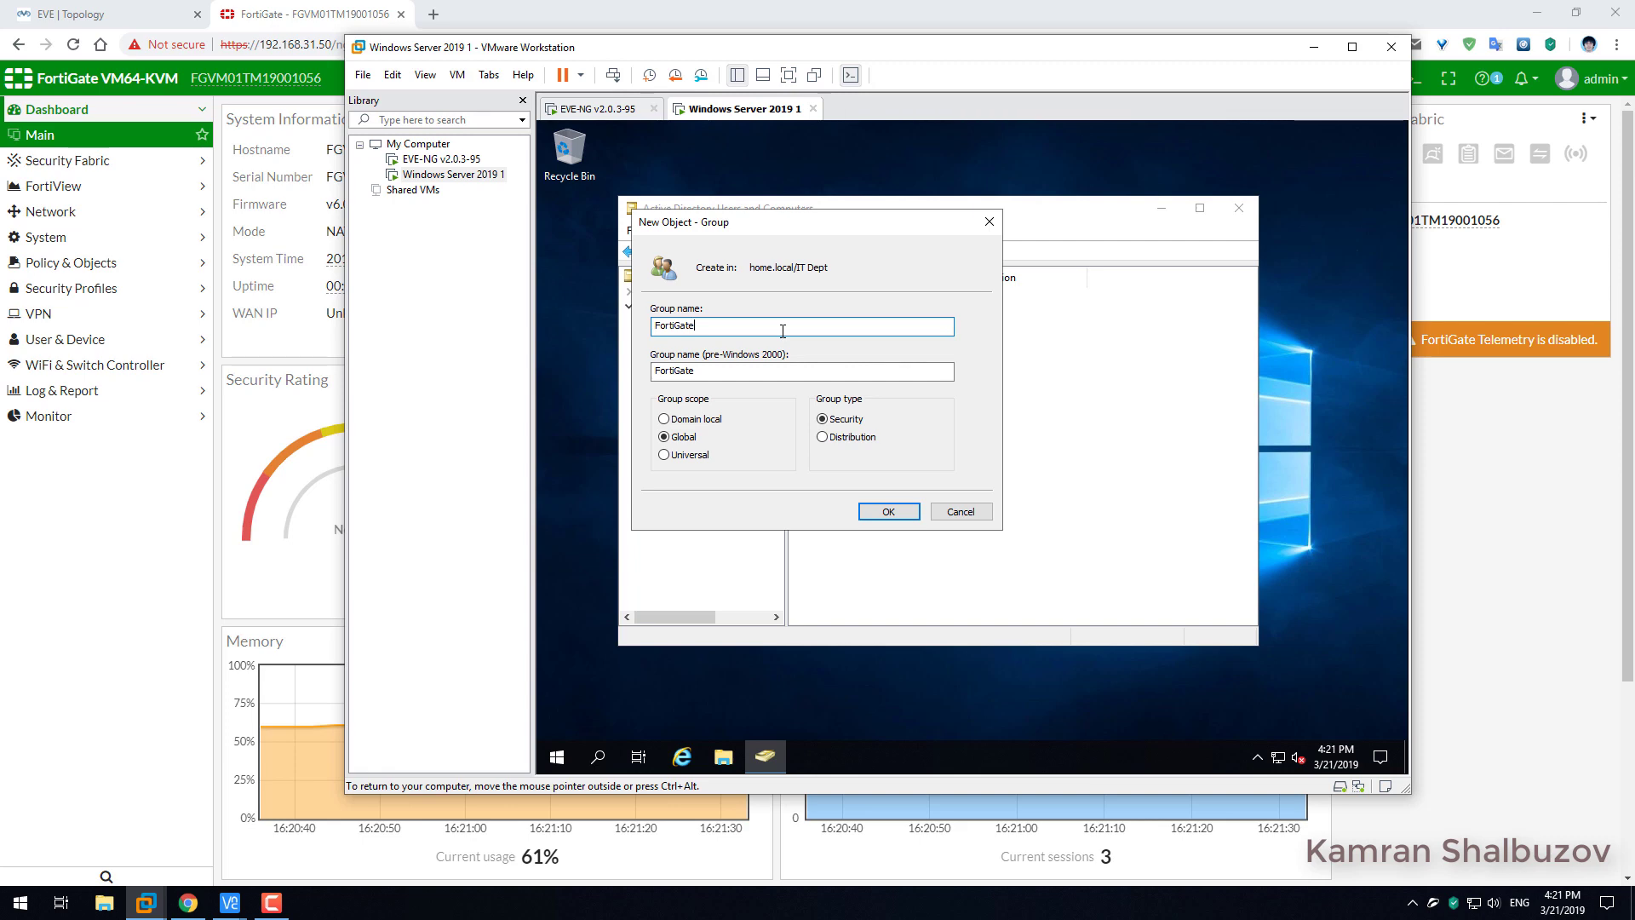
type("tiGate Admin")
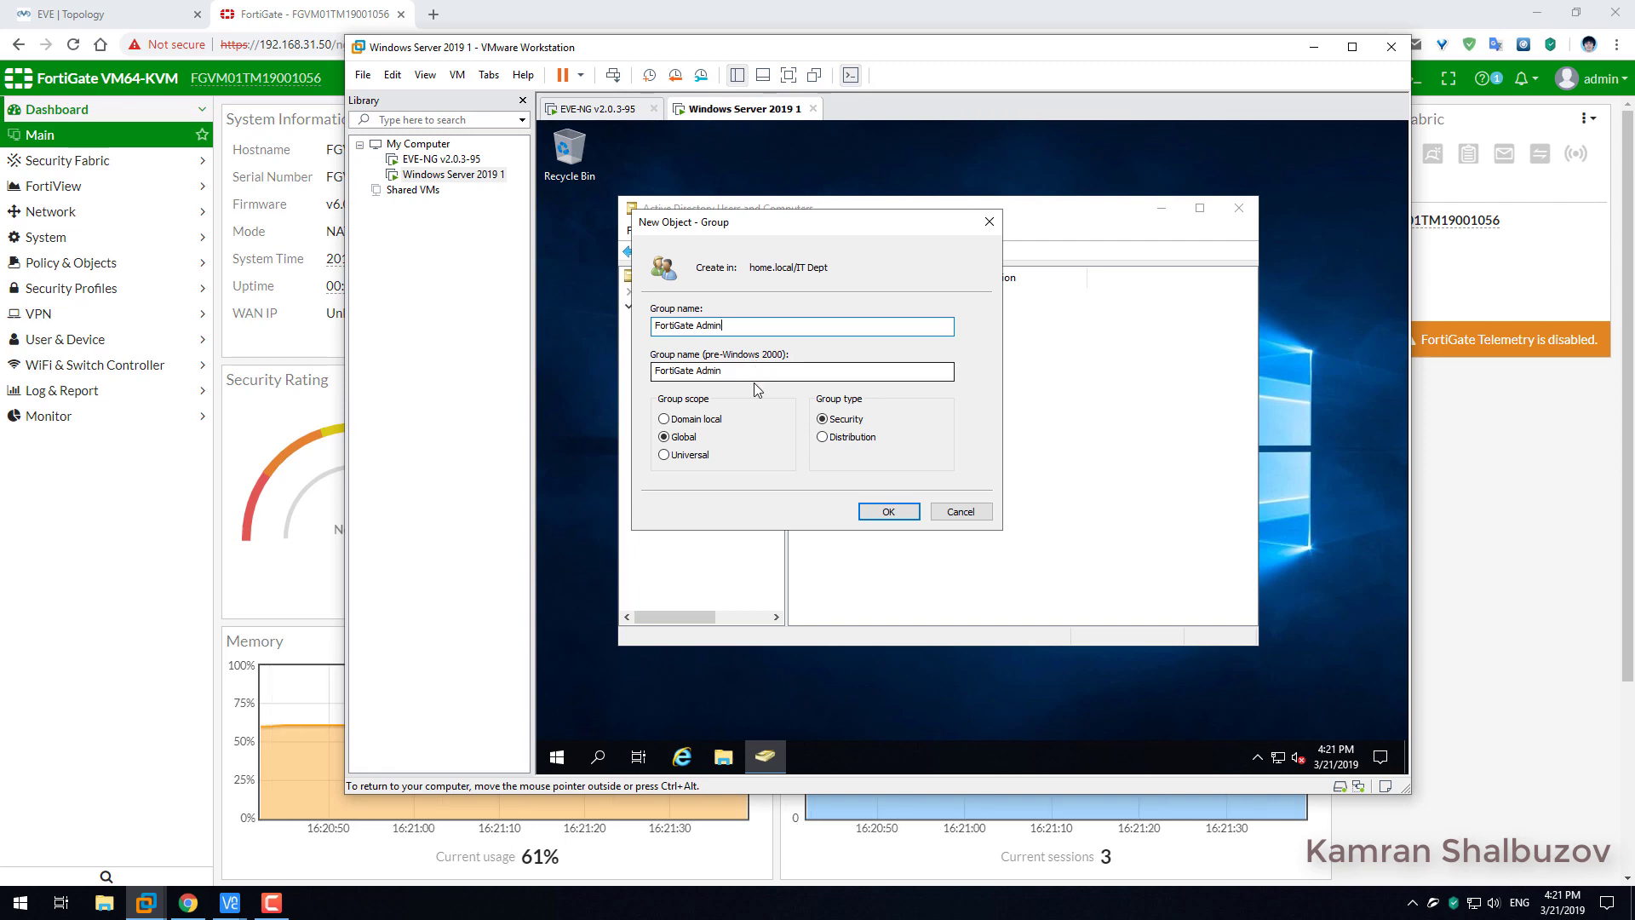
left_click(889, 512)
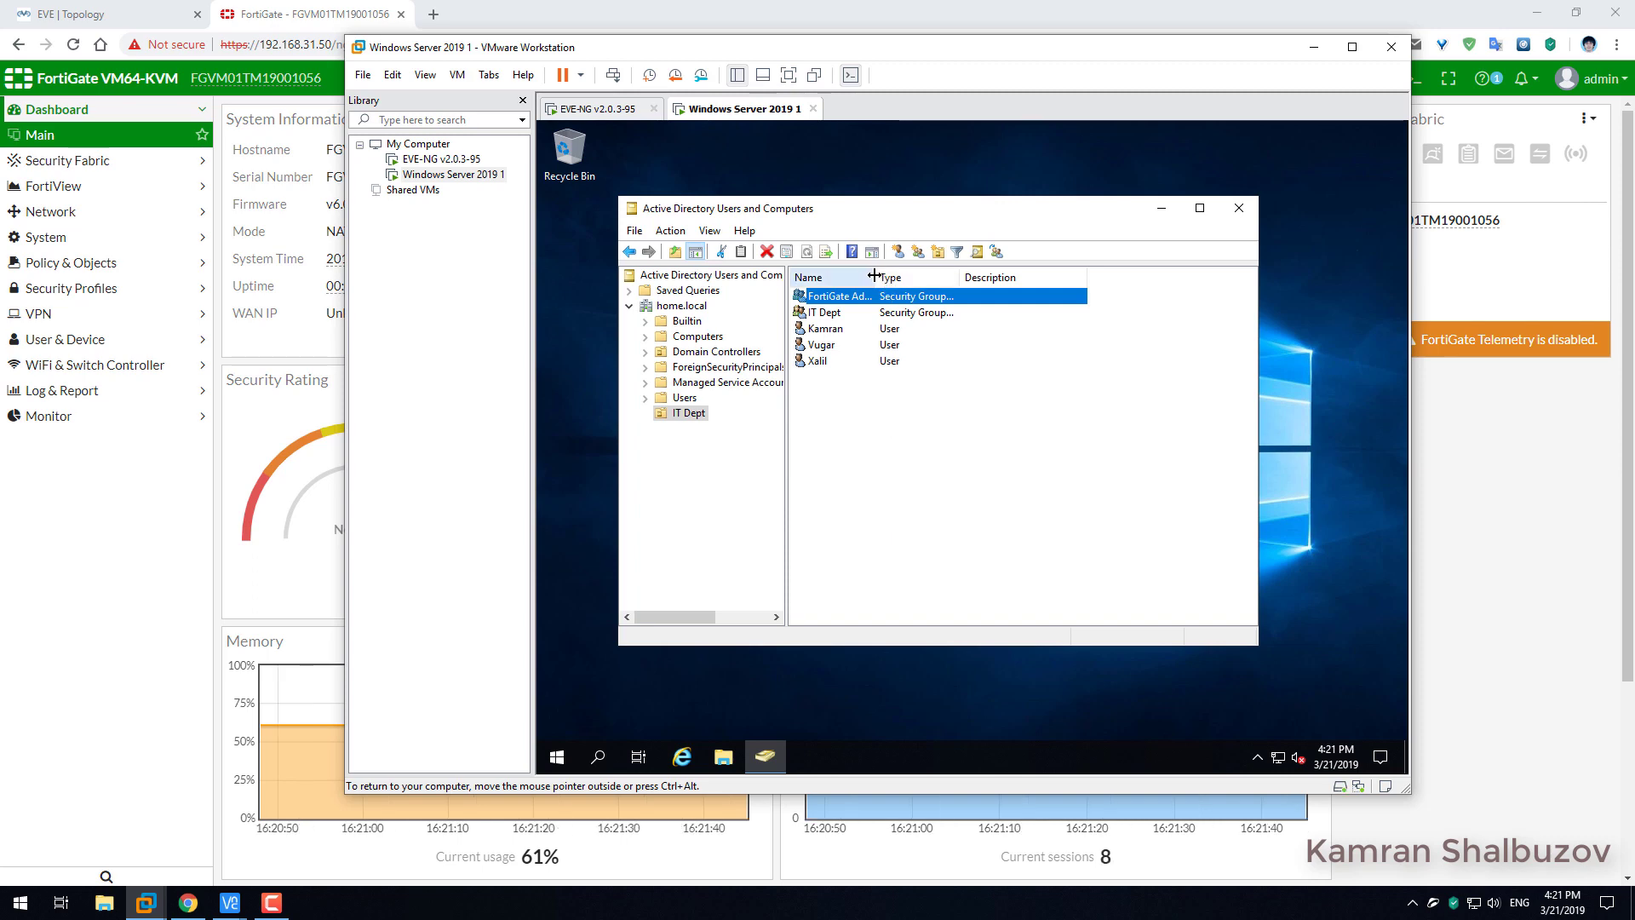
Add the first IT Dept user to the FortiGate Admin group via Member Of.
left_click_drag(877, 277, 920, 278)
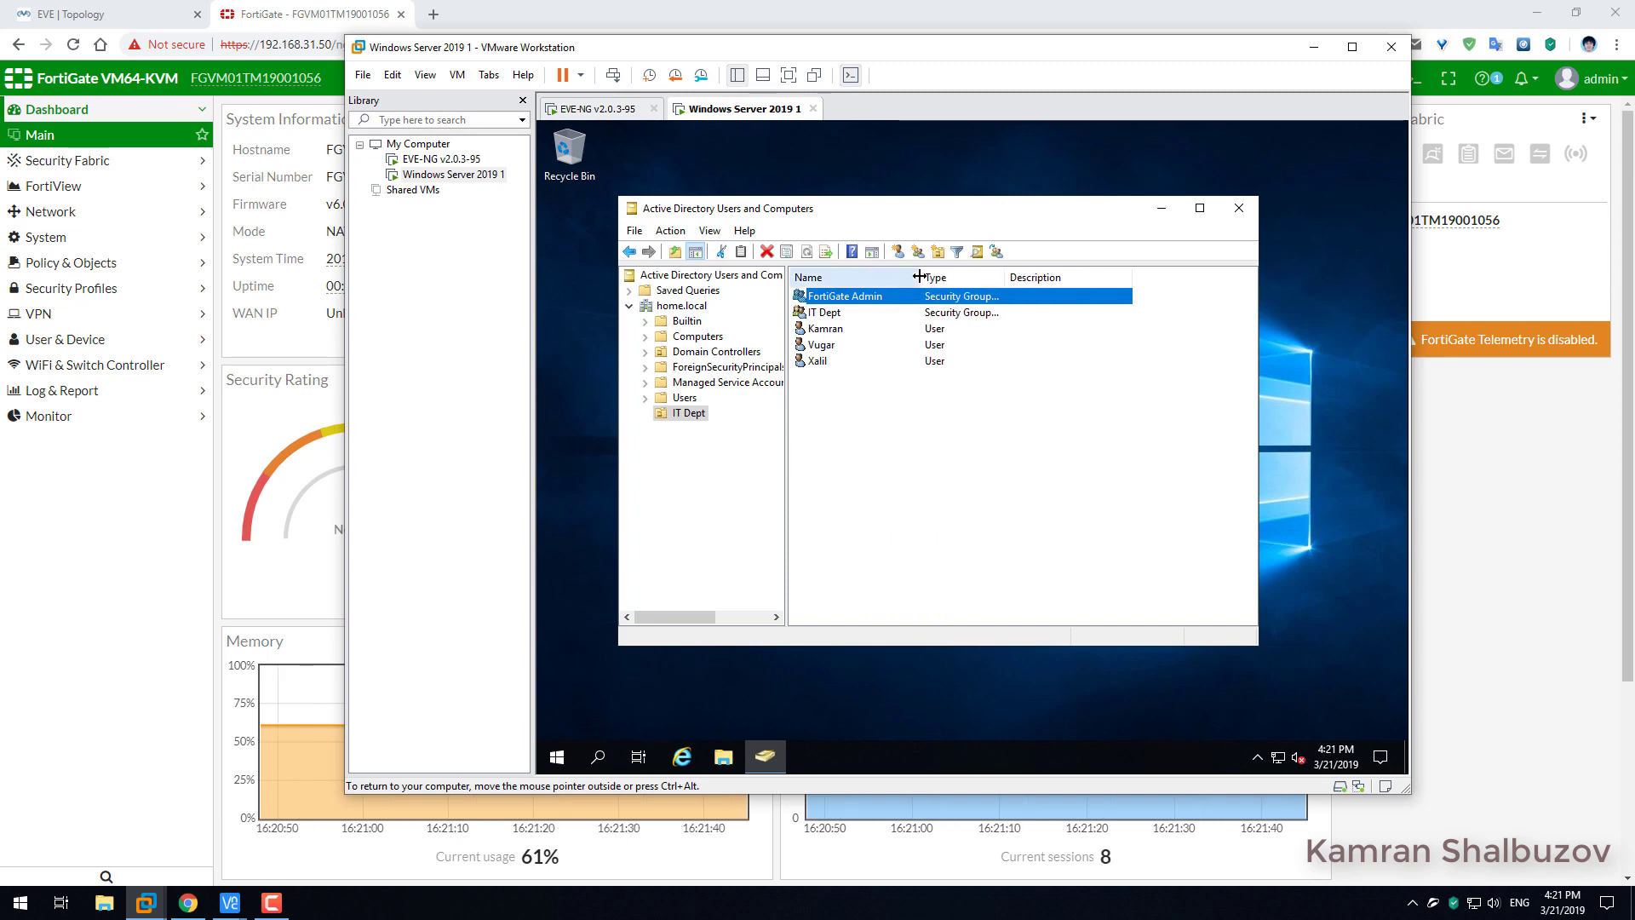
double_click(825, 331)
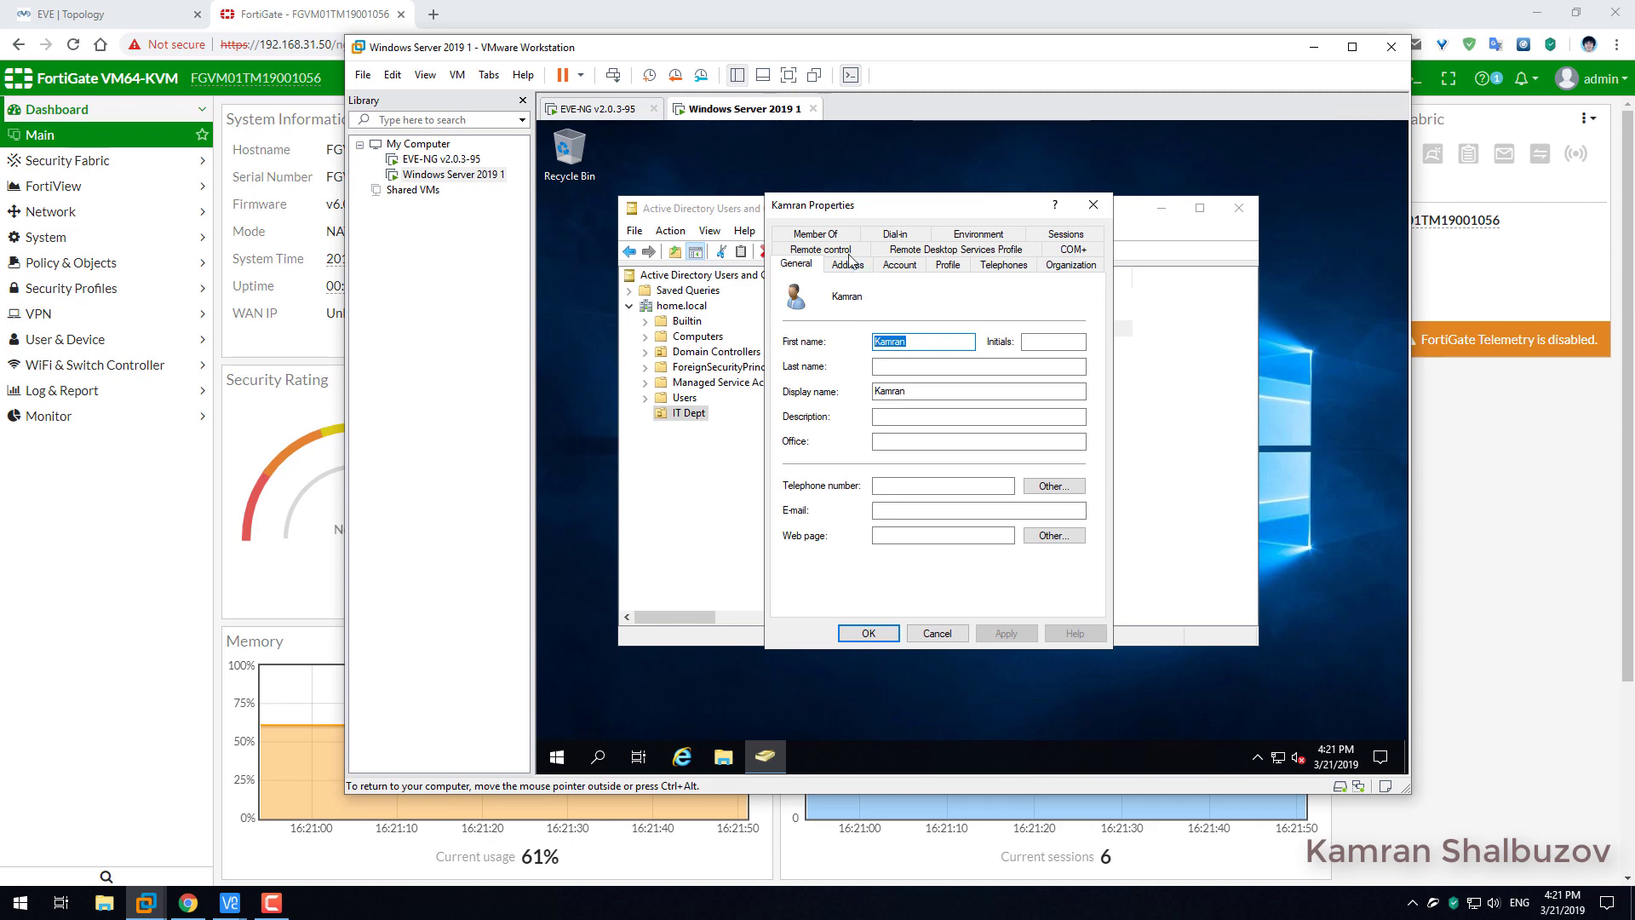
left_click(820, 247)
left_click(815, 469)
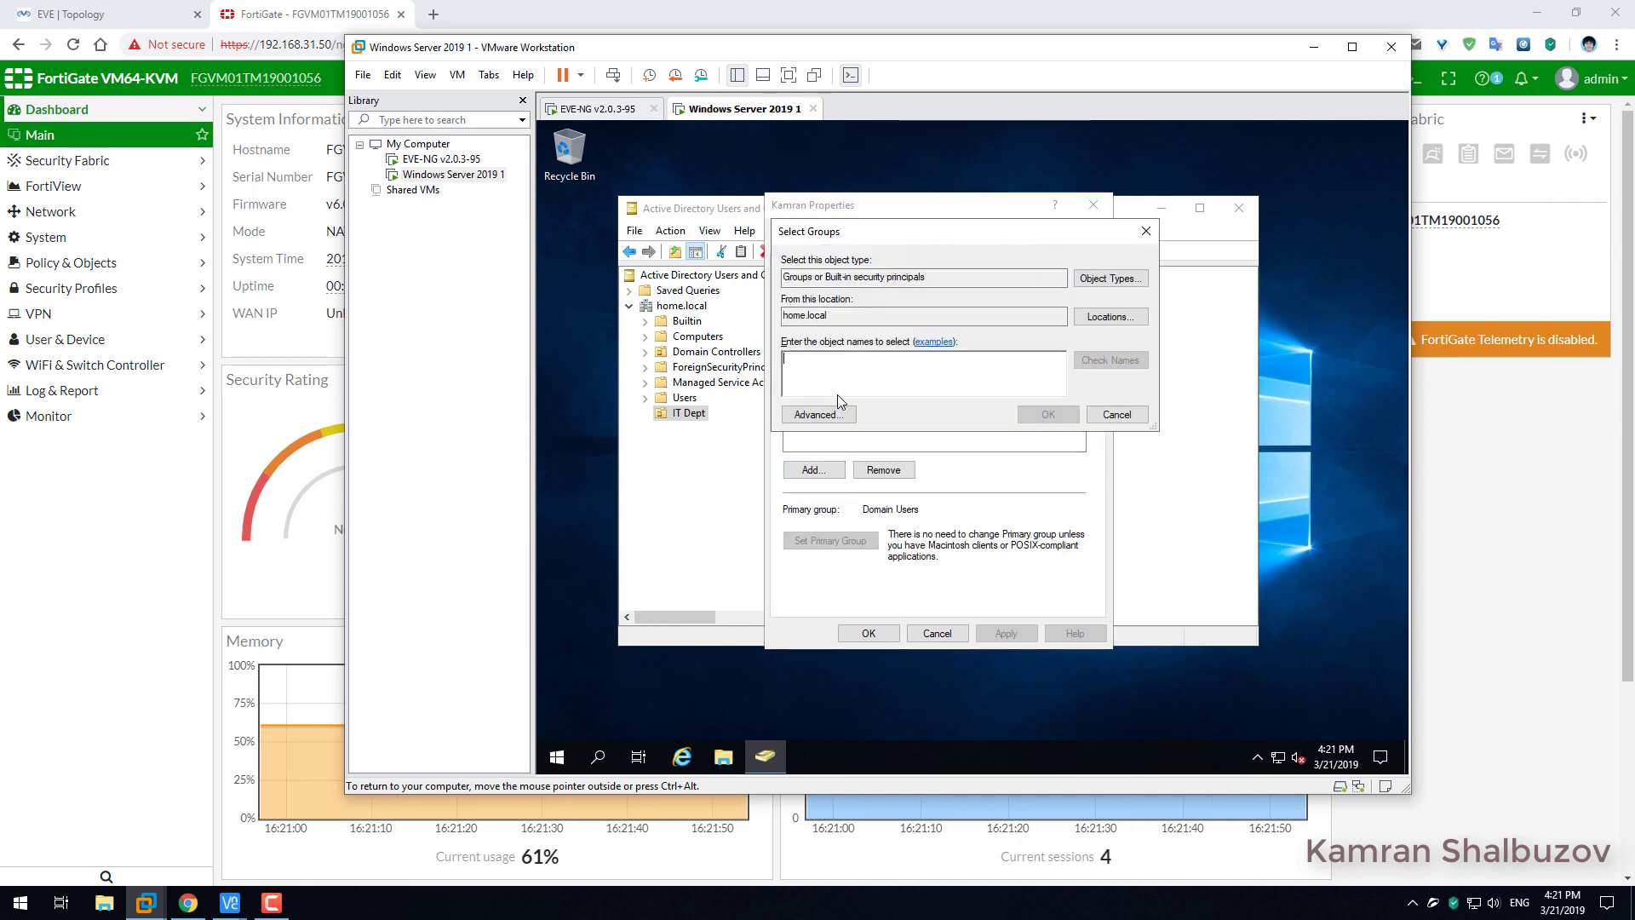
type("for")
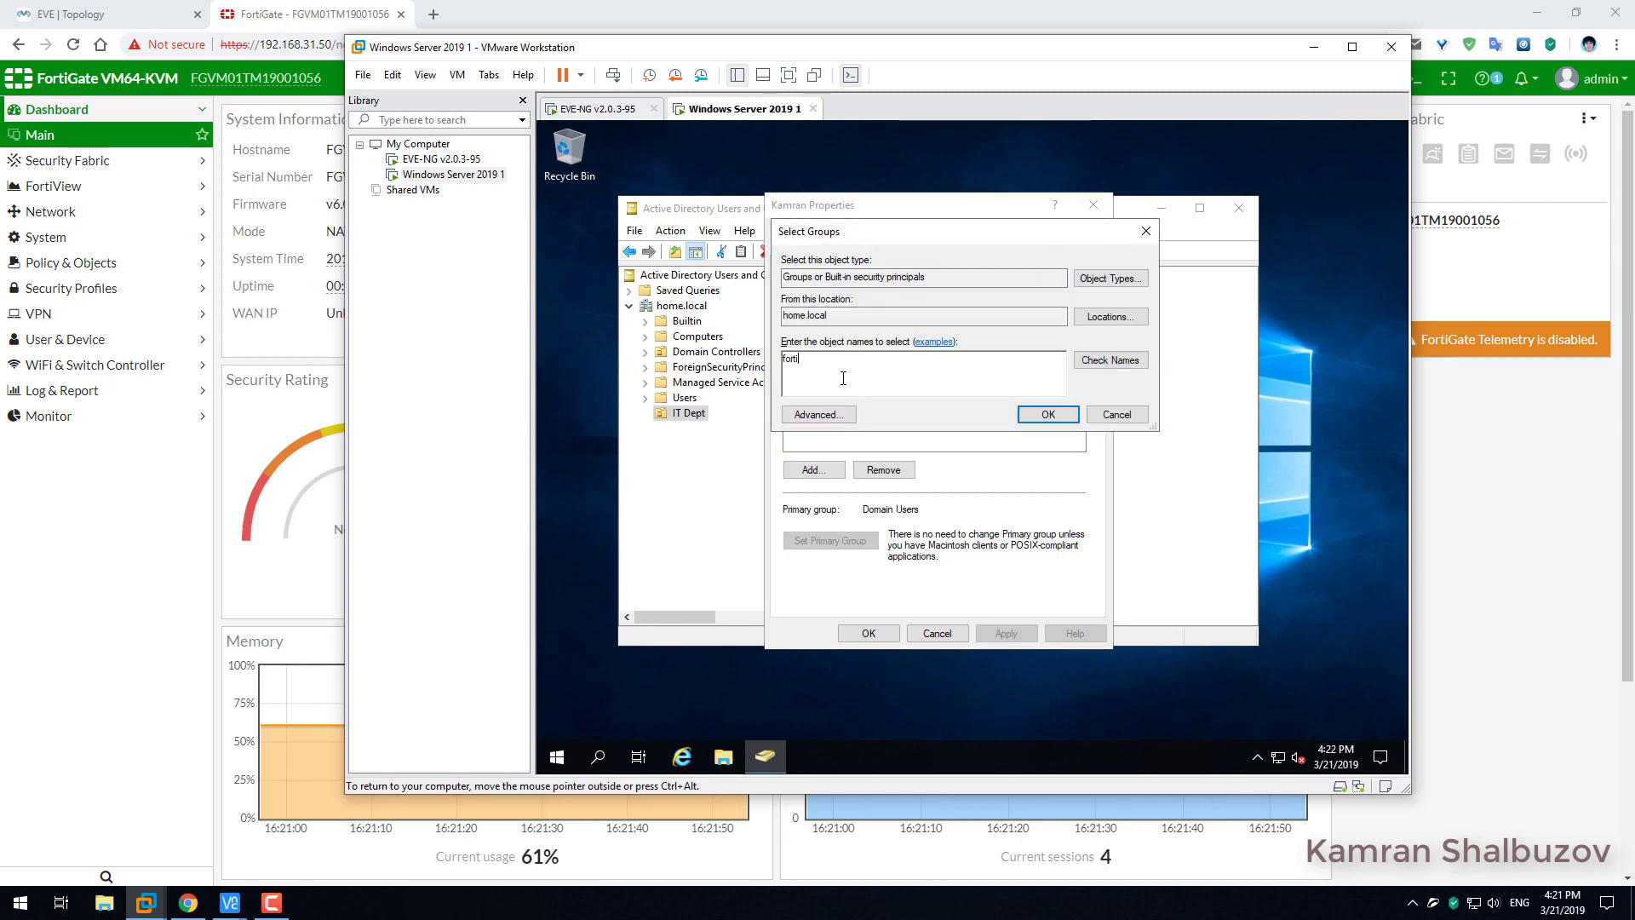
type("ti")
left_click(1109, 360)
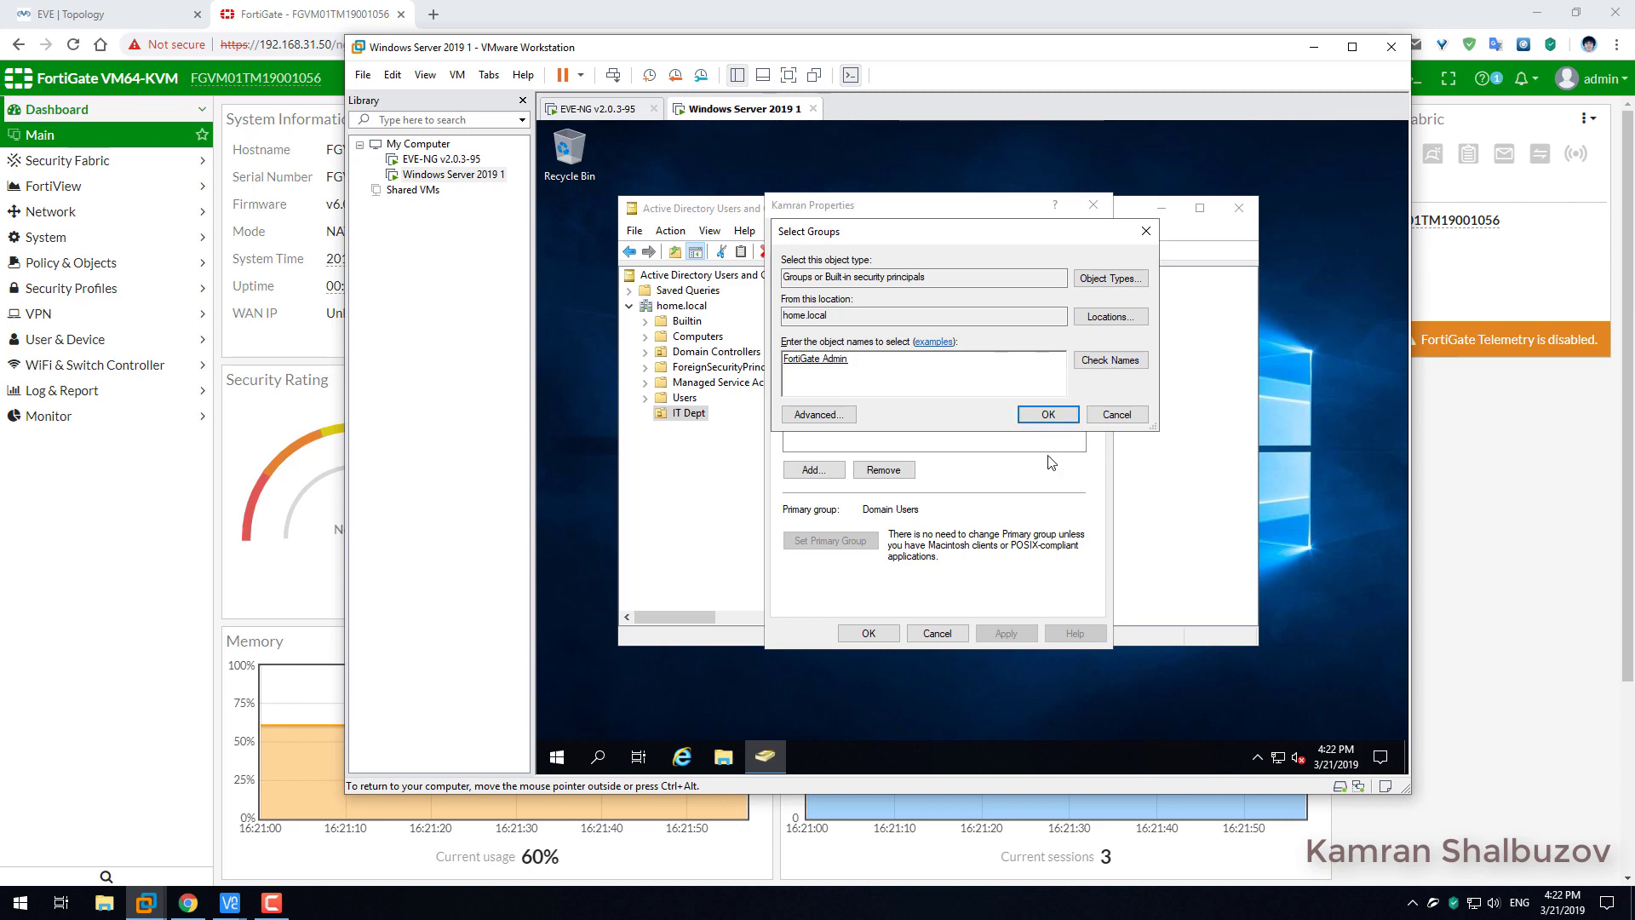
left_click(1041, 414)
left_click(1012, 636)
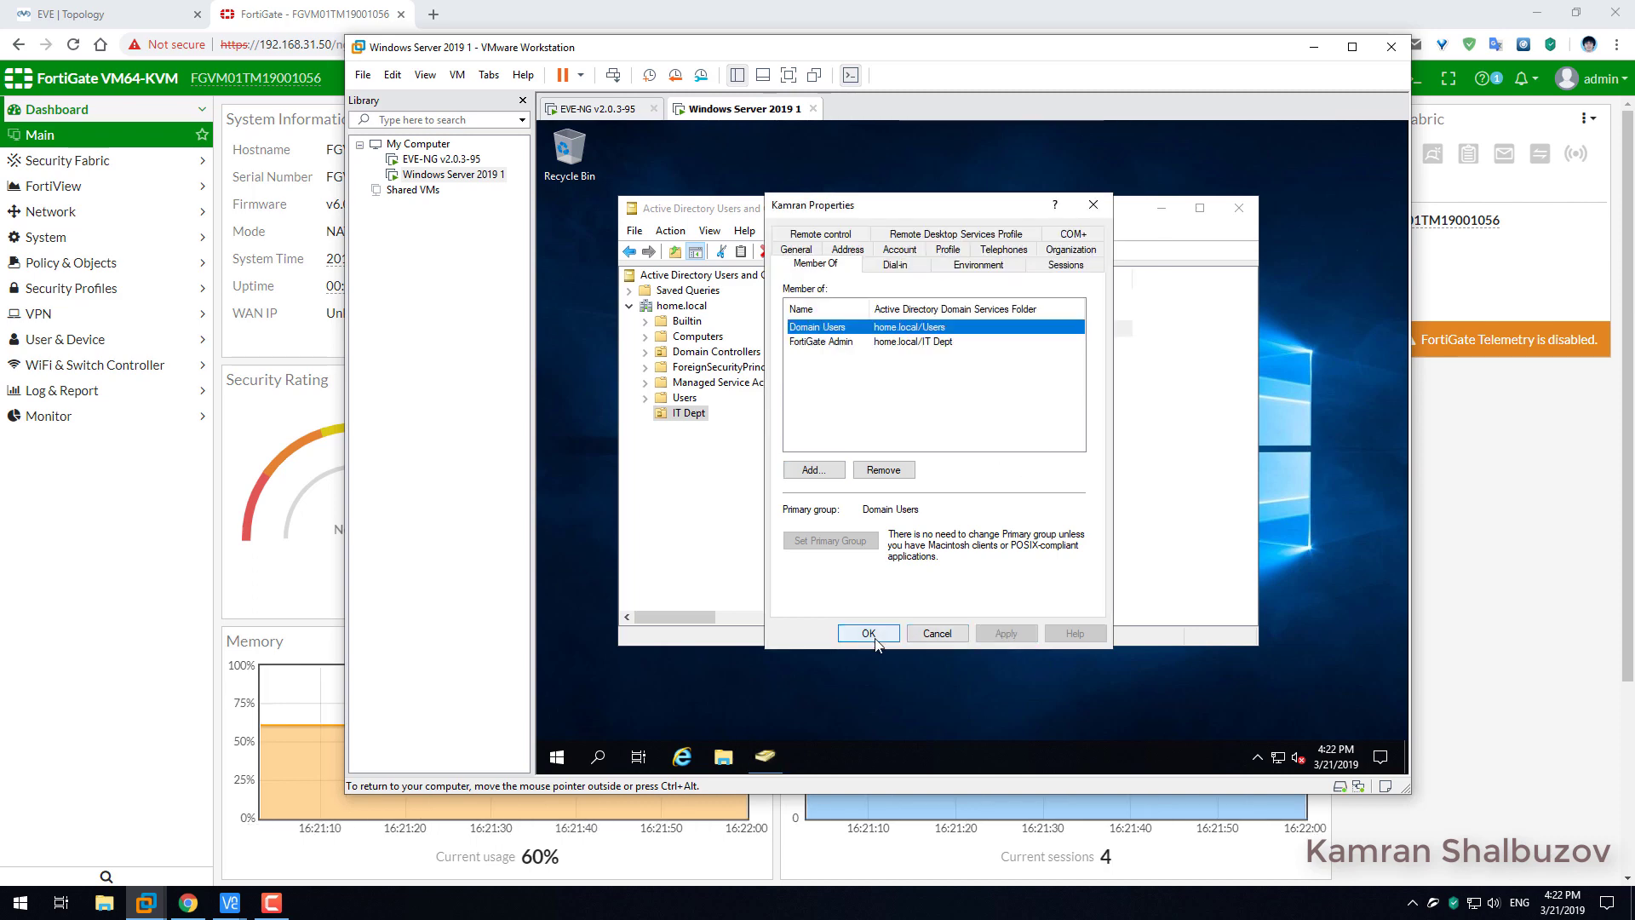
left_click(867, 633)
Add the second IT Dept user to FortiGate Admin as well.
double_click(822, 345)
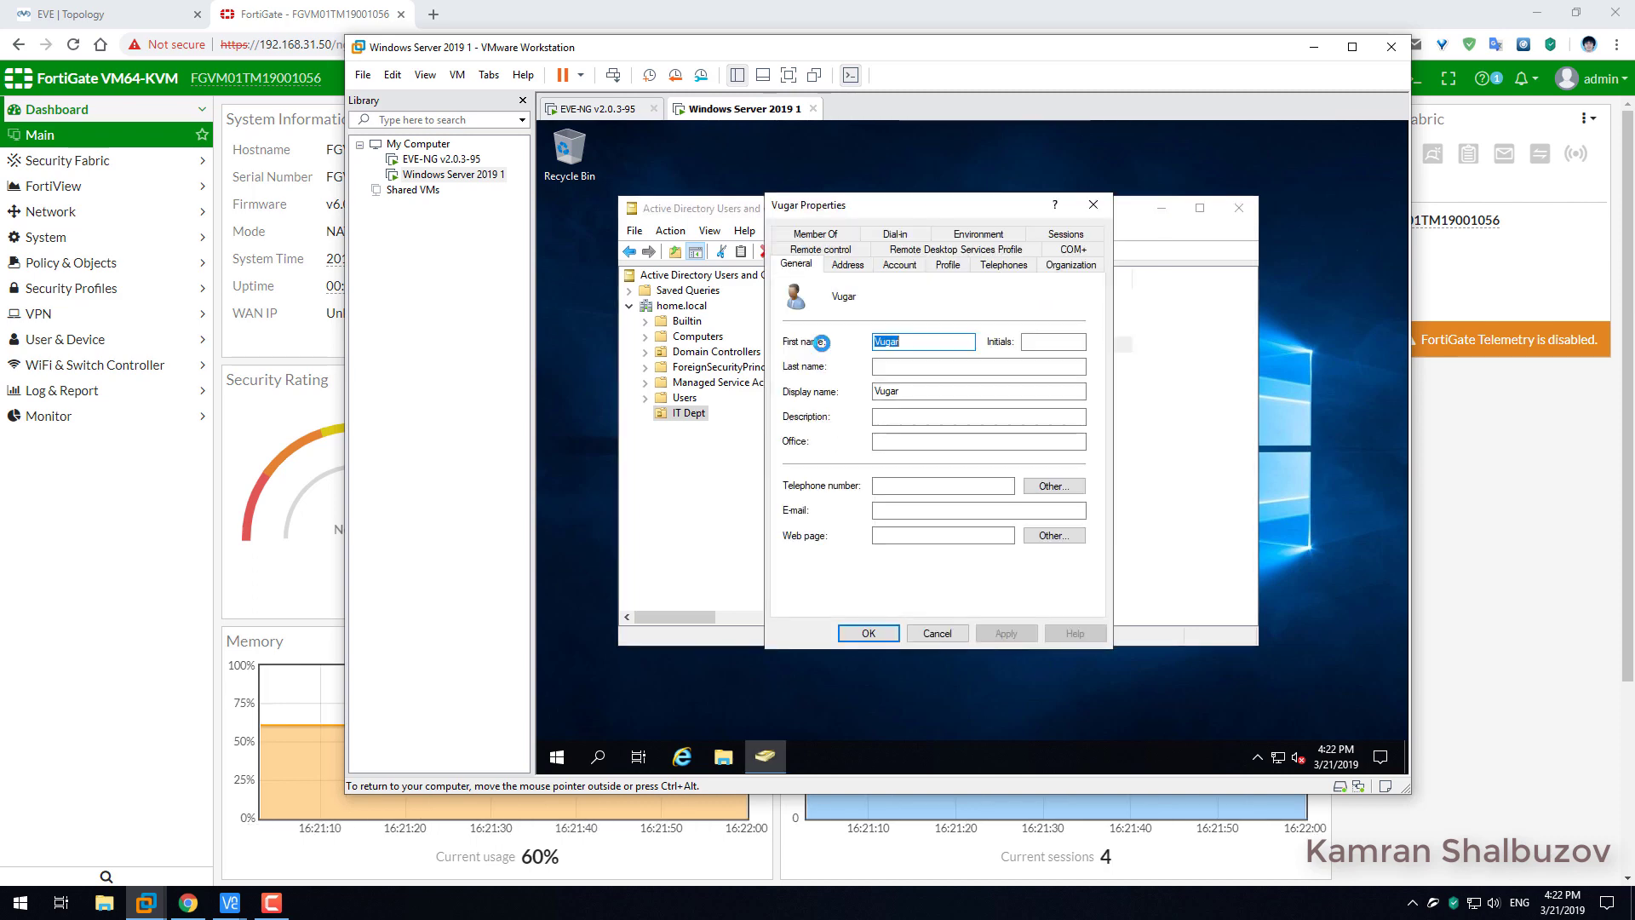
left_click(816, 263)
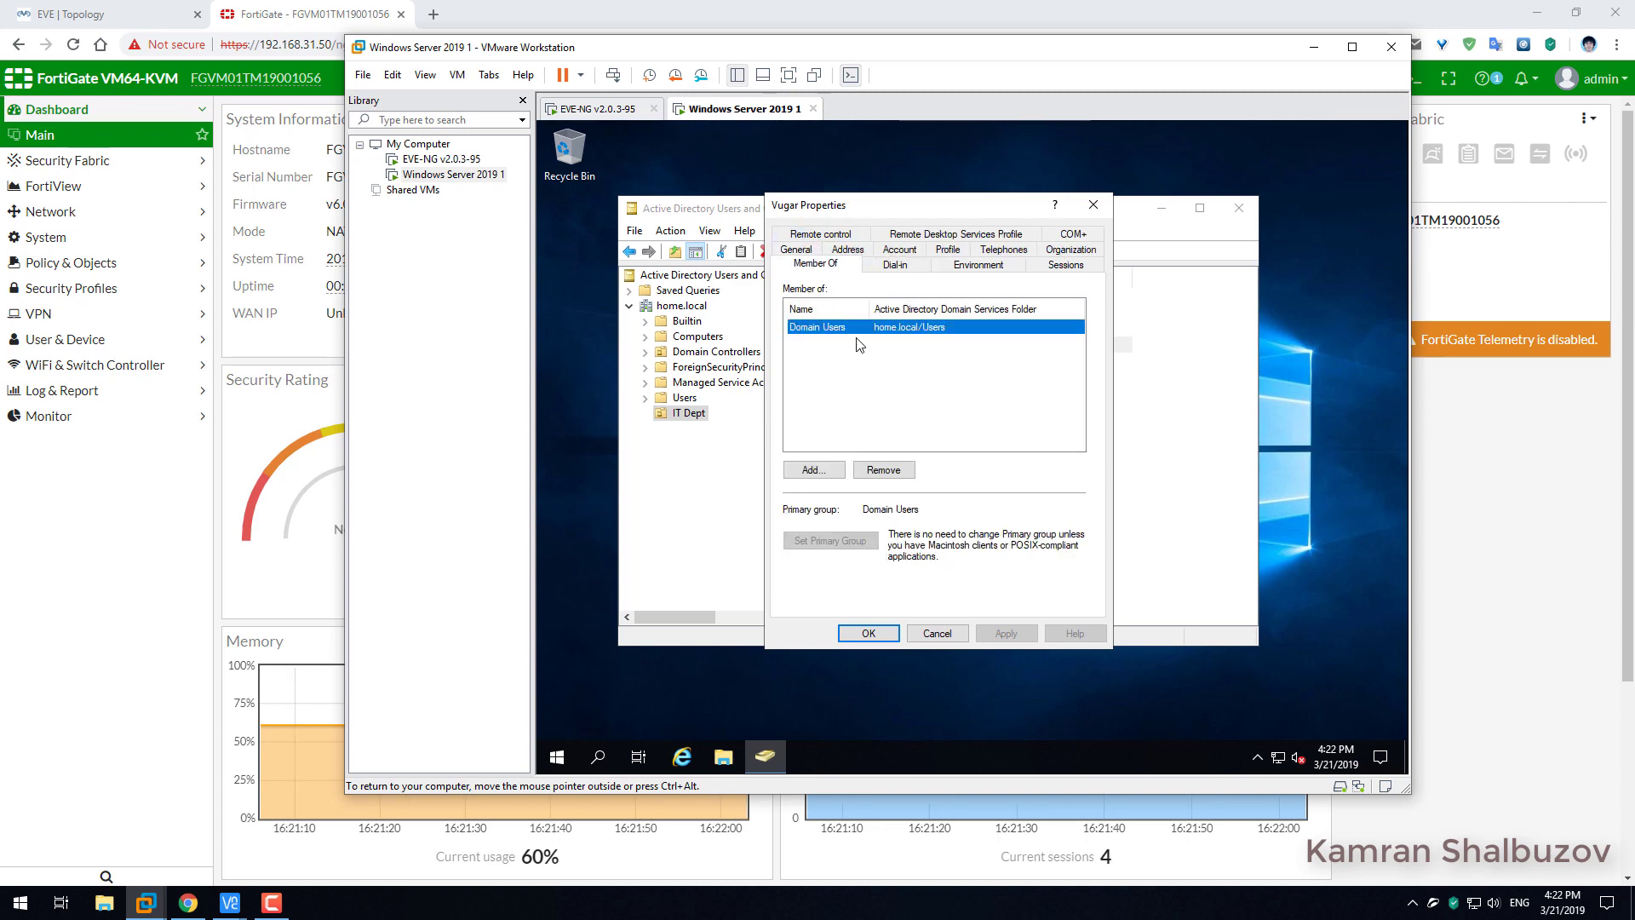
left_click(809, 469)
type("I")
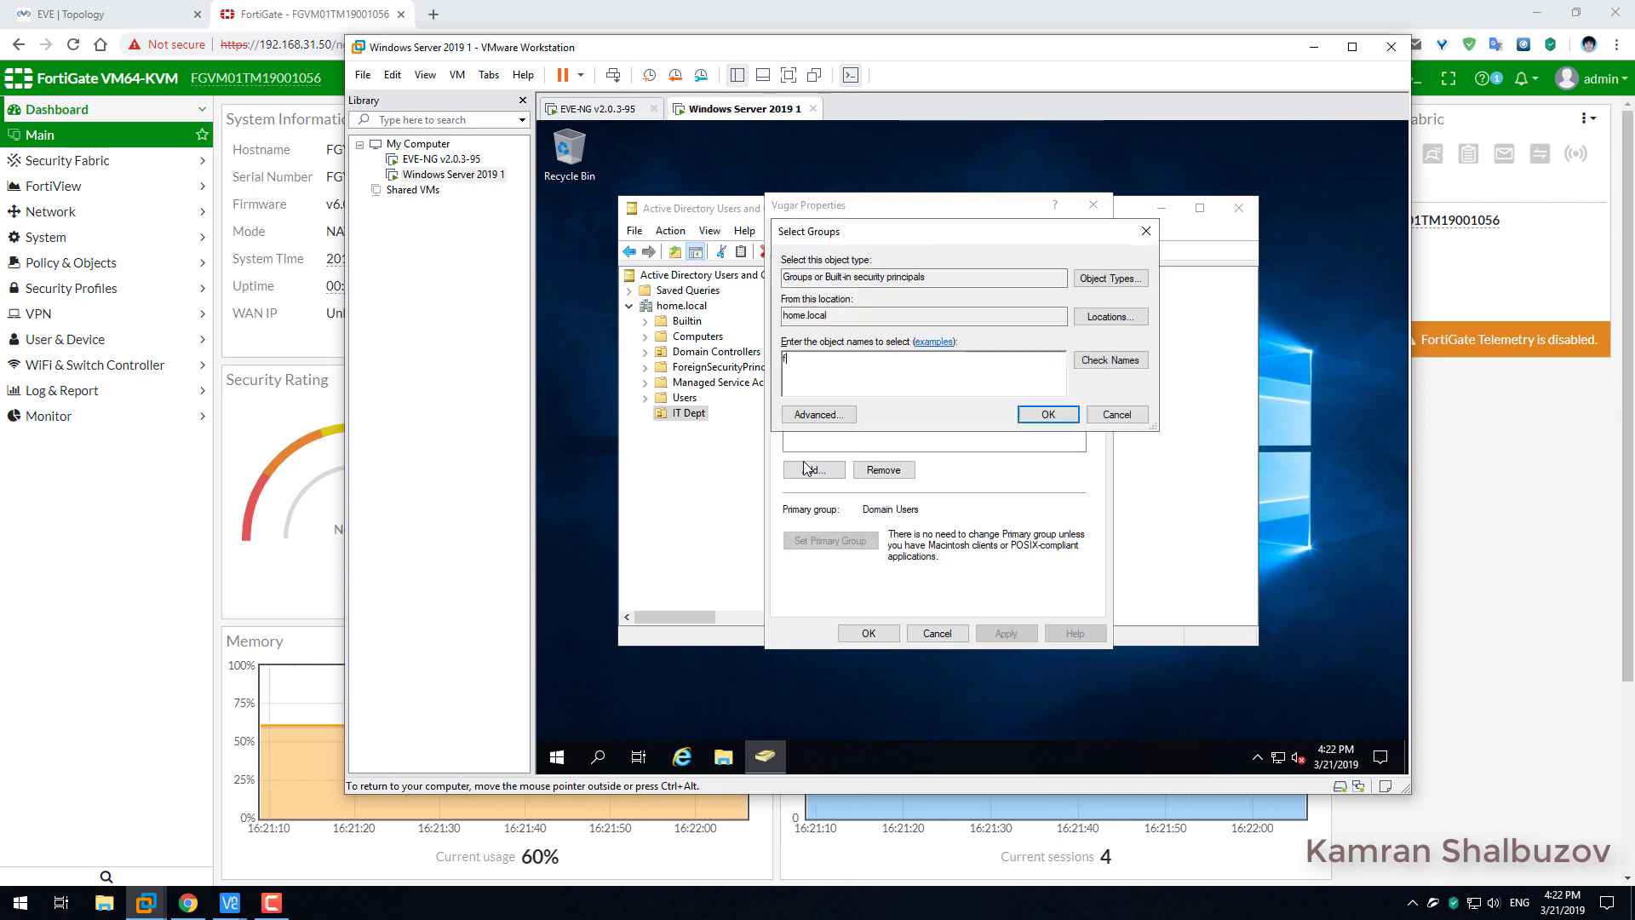
type("ortig")
left_click(1092, 360)
left_click(1031, 419)
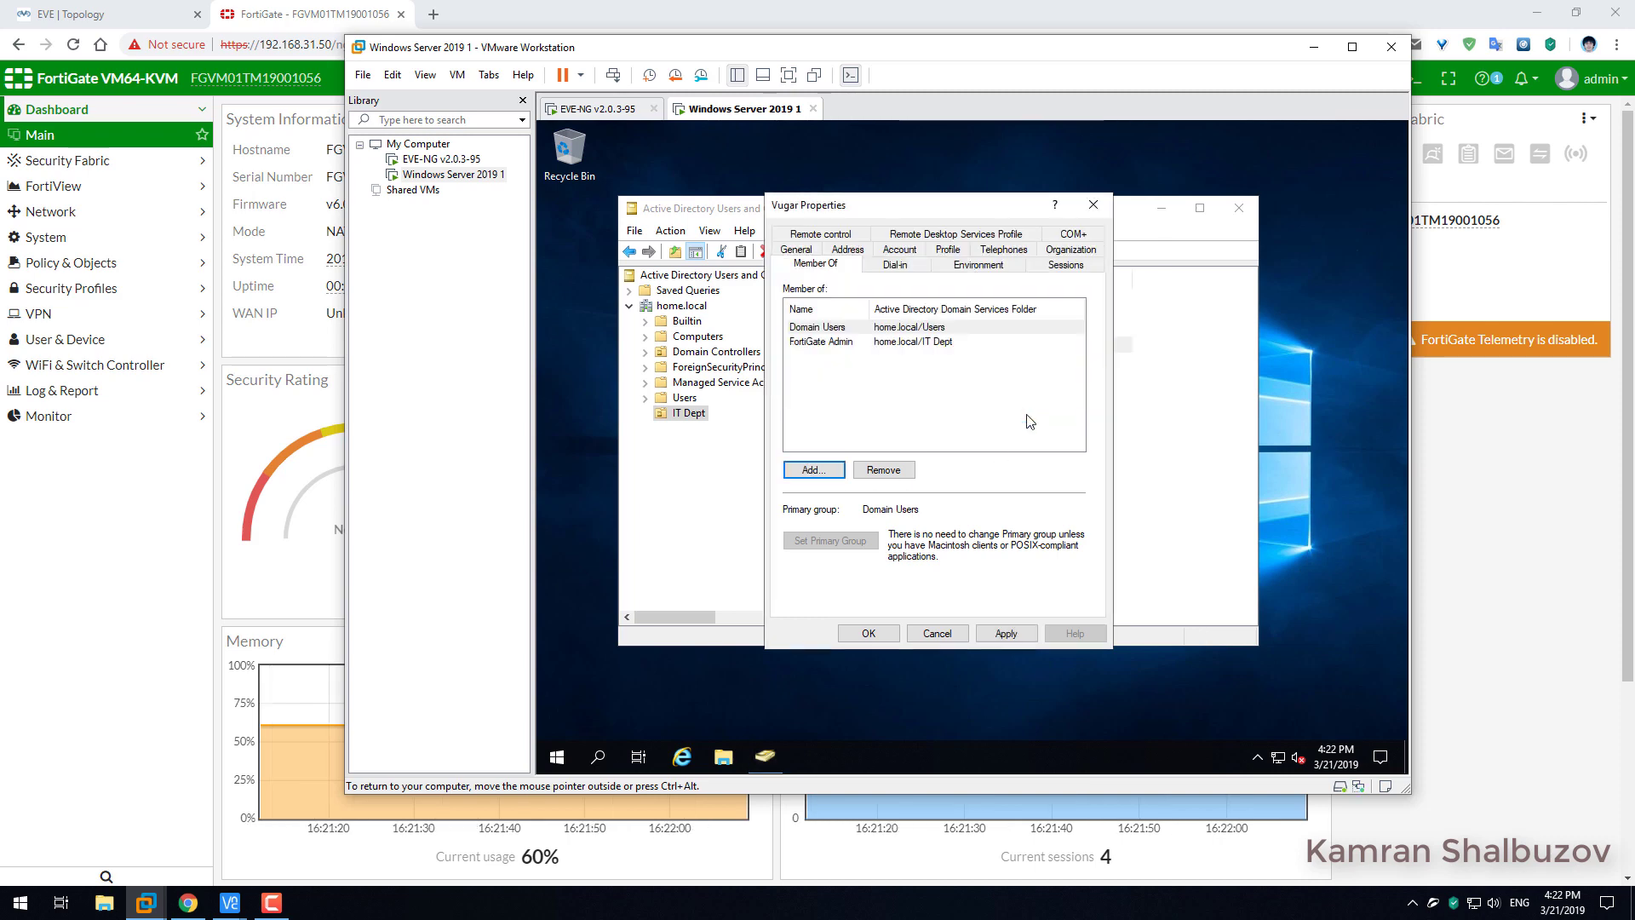
left_click(1006, 633)
left_click(869, 633)
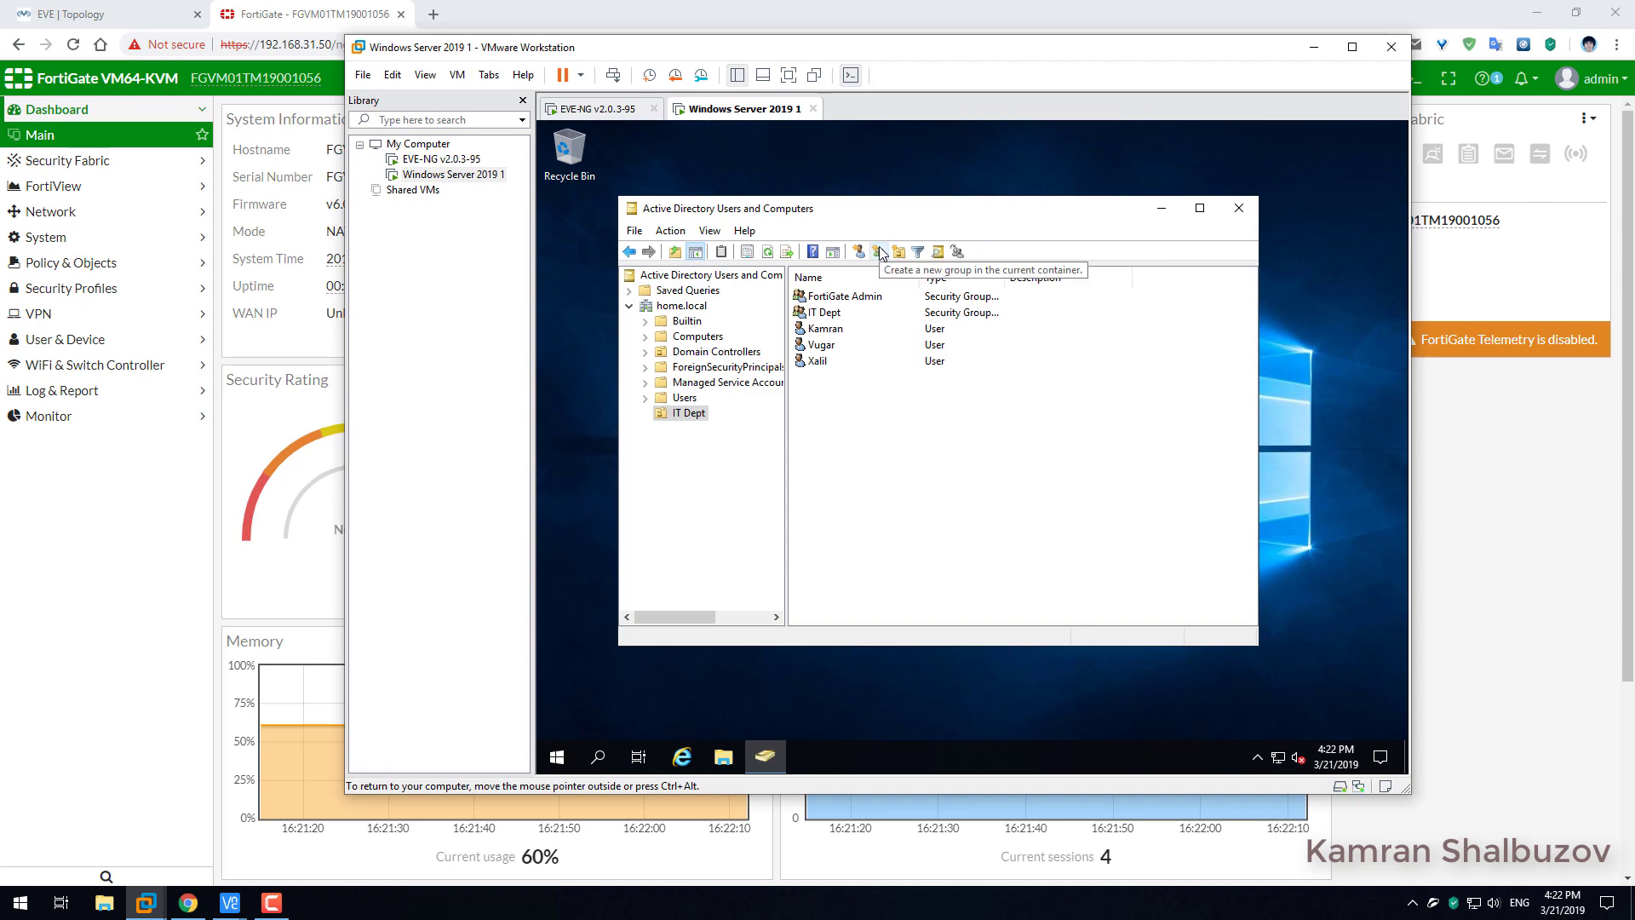
Define a Global/Security group named 'FortiGate Support' in the IT Dept OU.
left_click(917, 251)
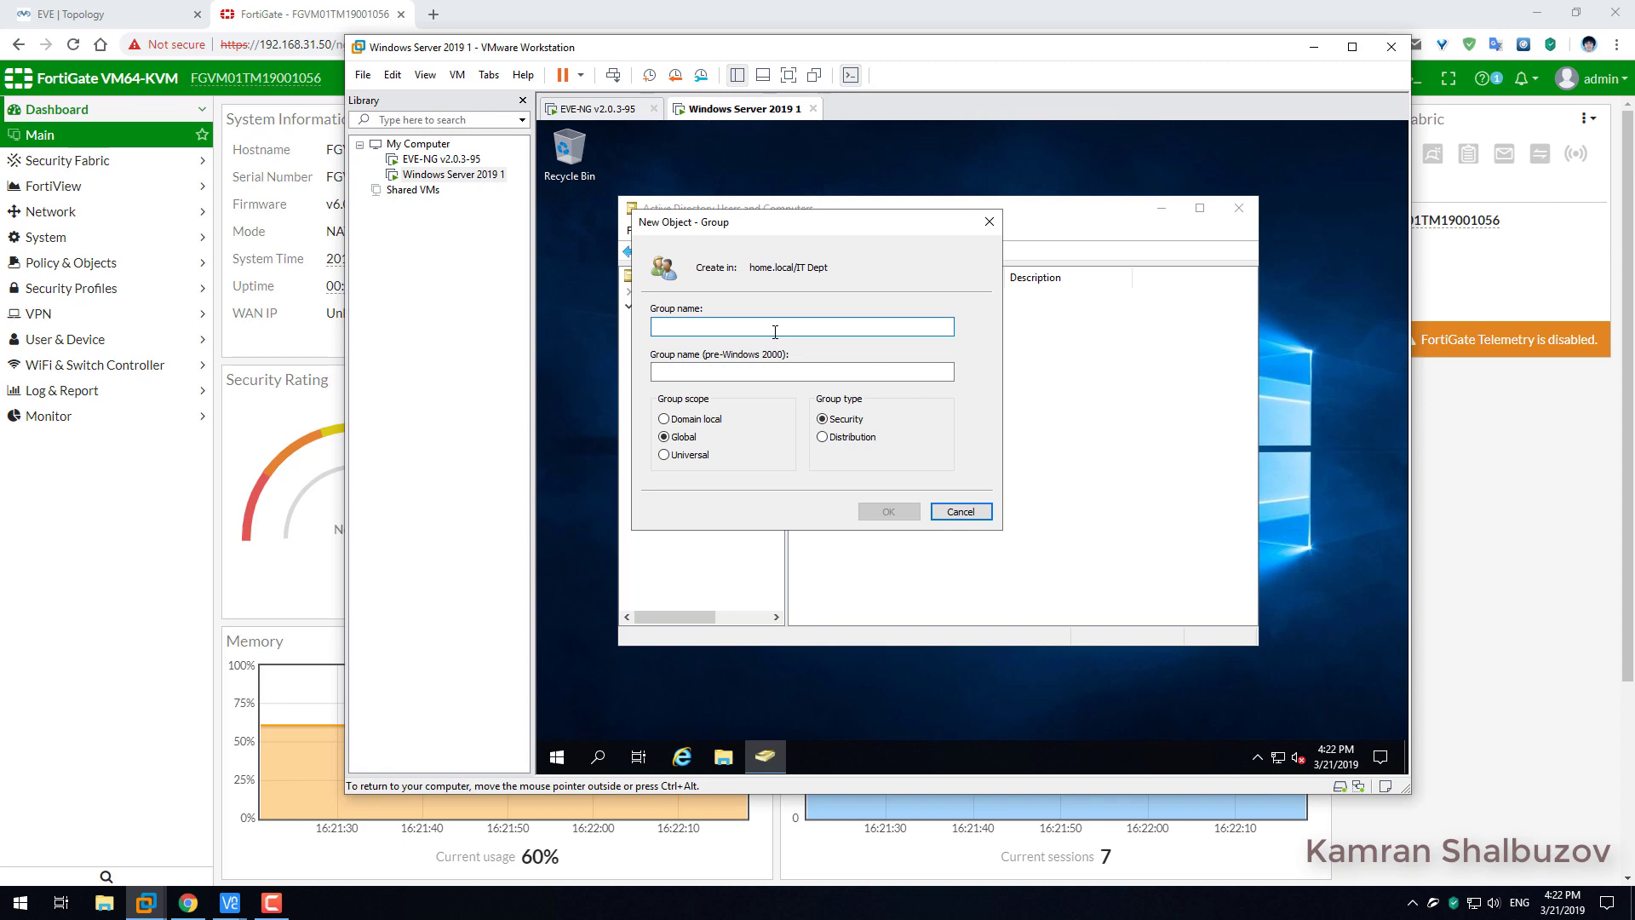
type("FortiGate S")
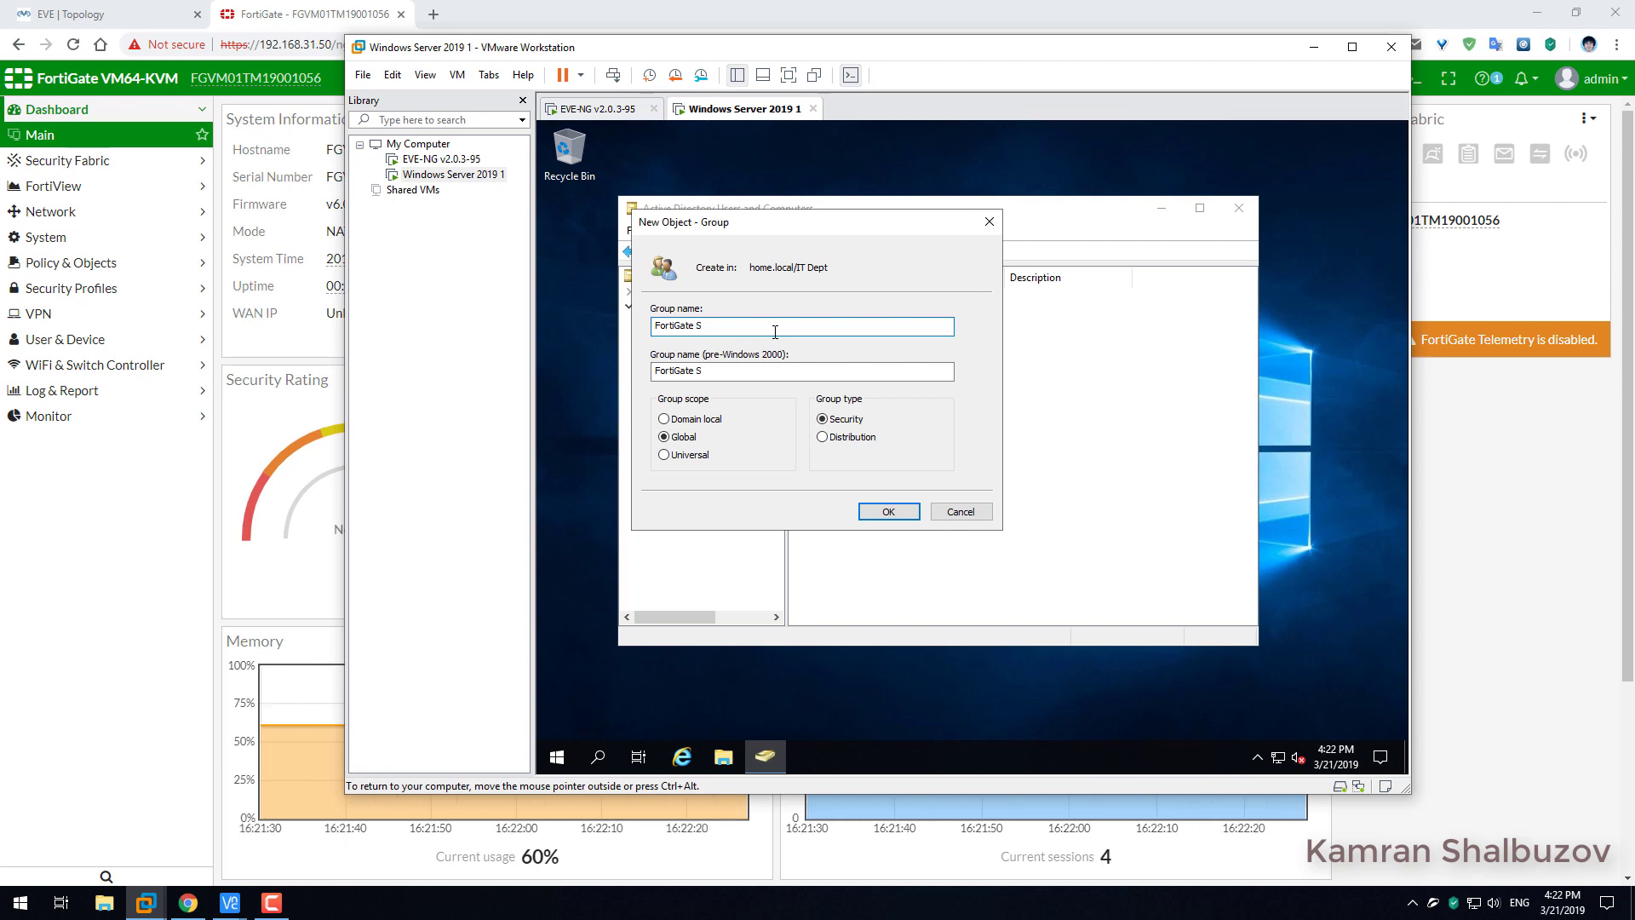
type("upport")
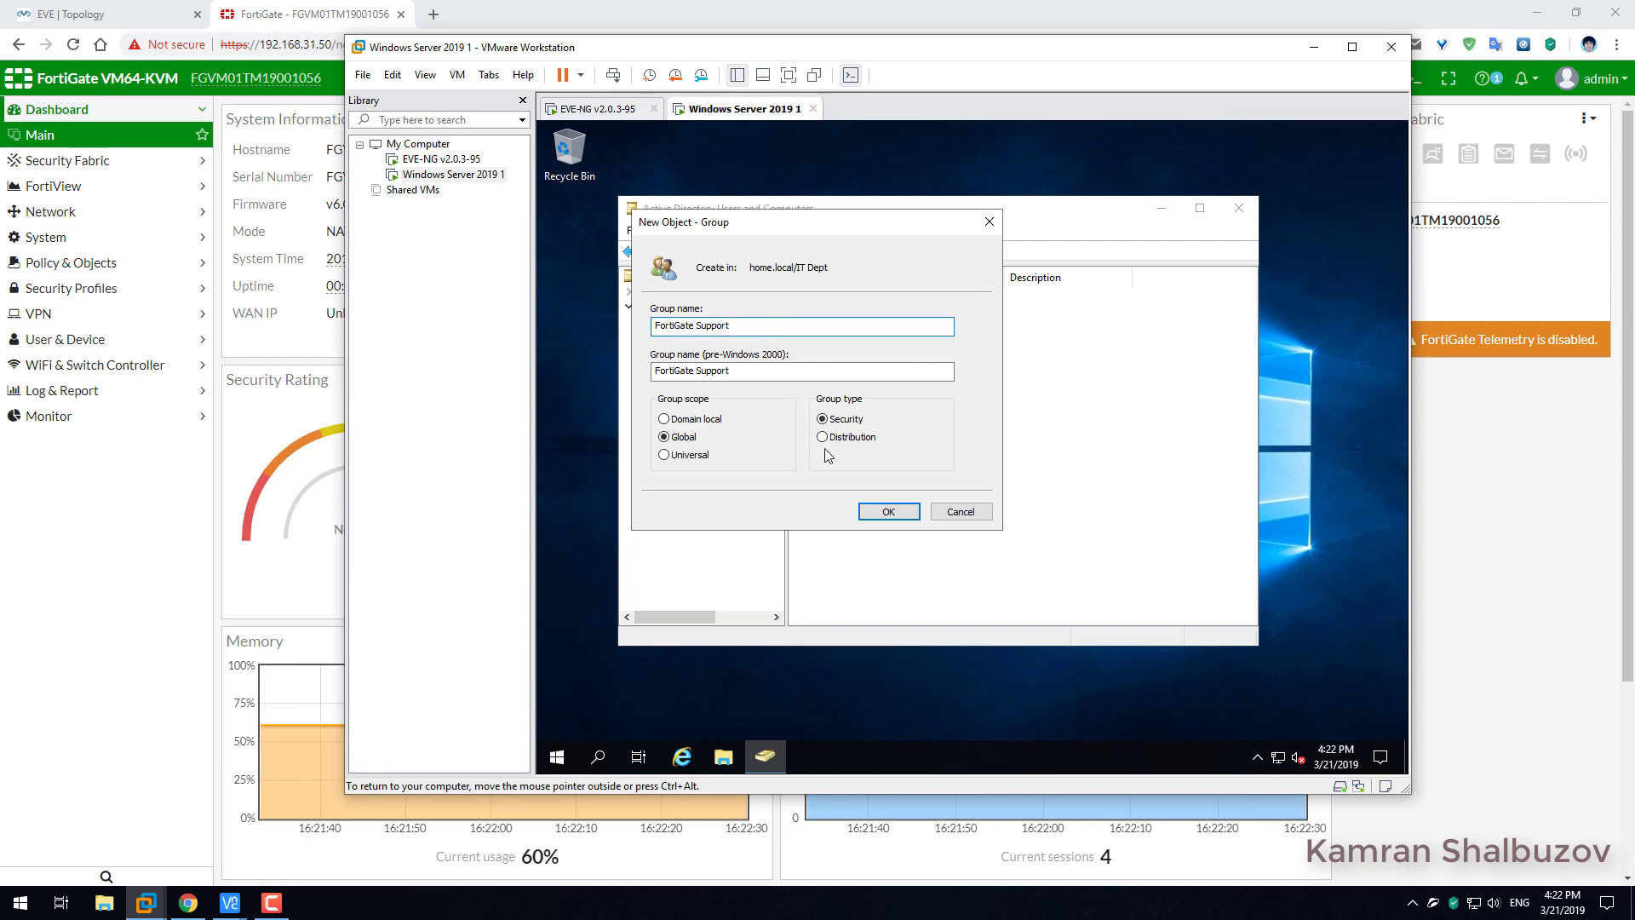
left_click(891, 512)
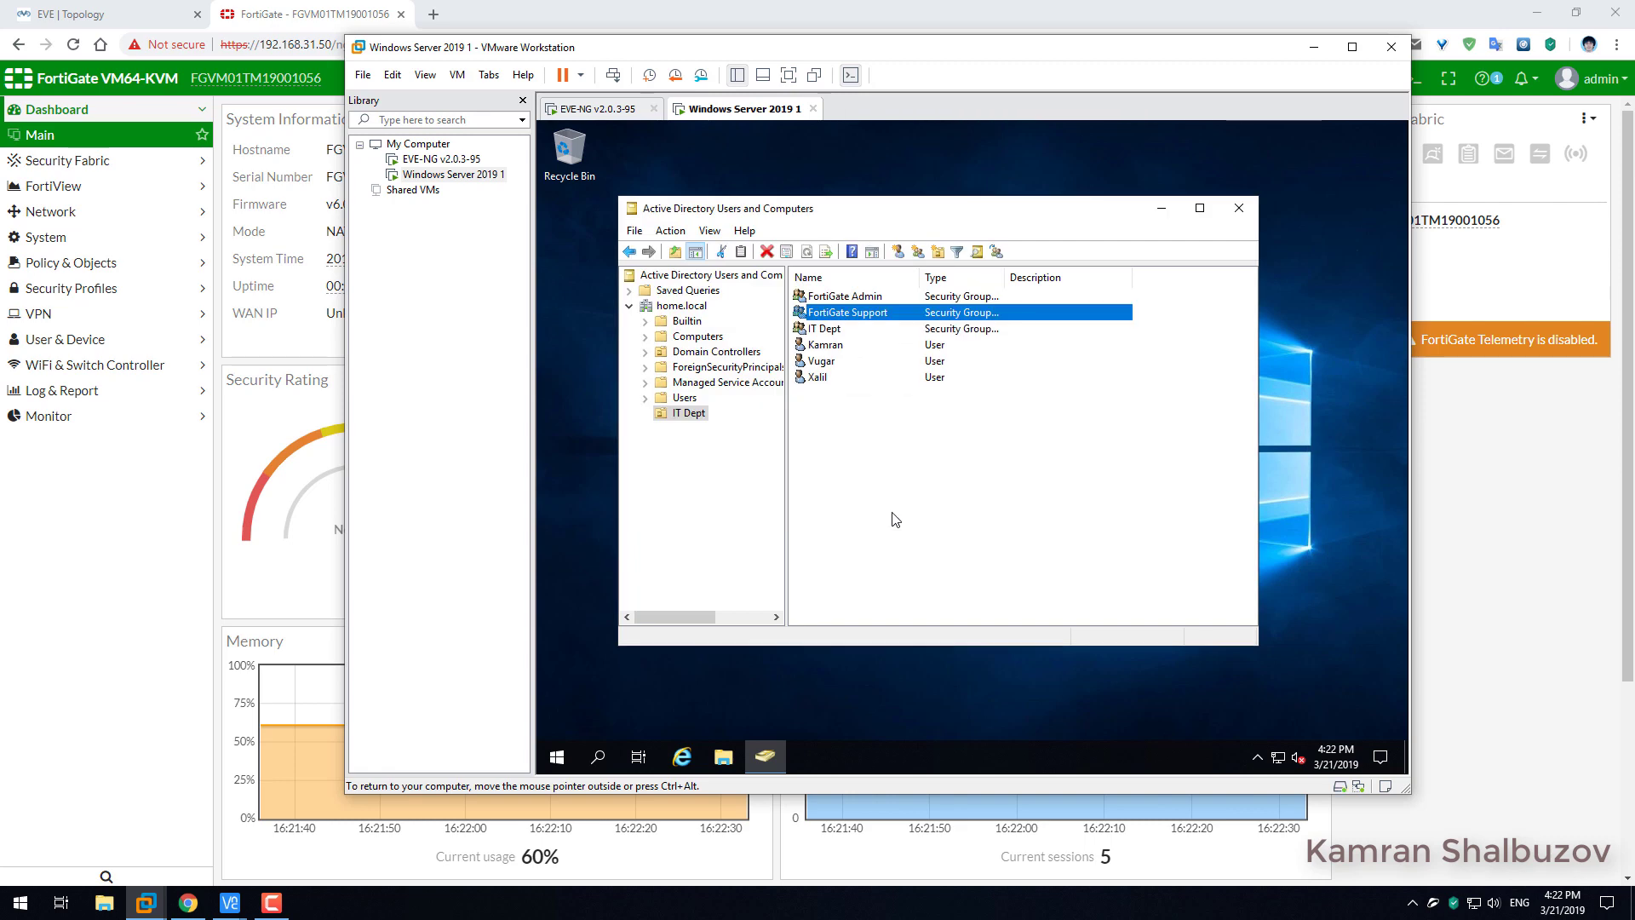
Join the third IT Dept user to FortiGate Support through Member Of, then minimize ADUC.
double_click(847, 314)
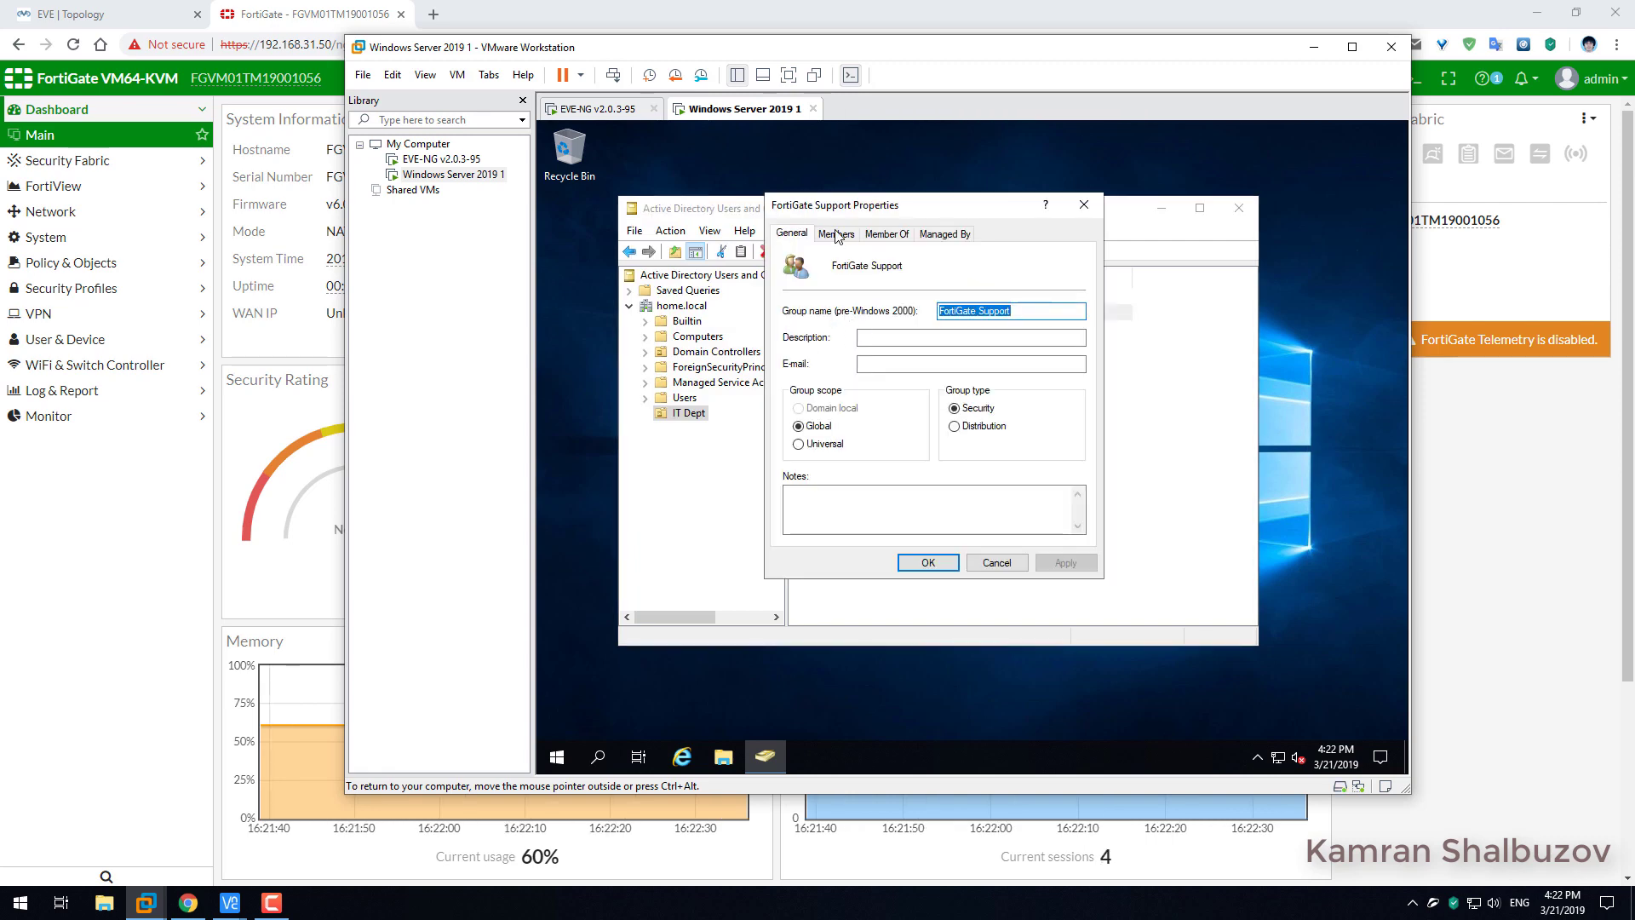
key("Escape")
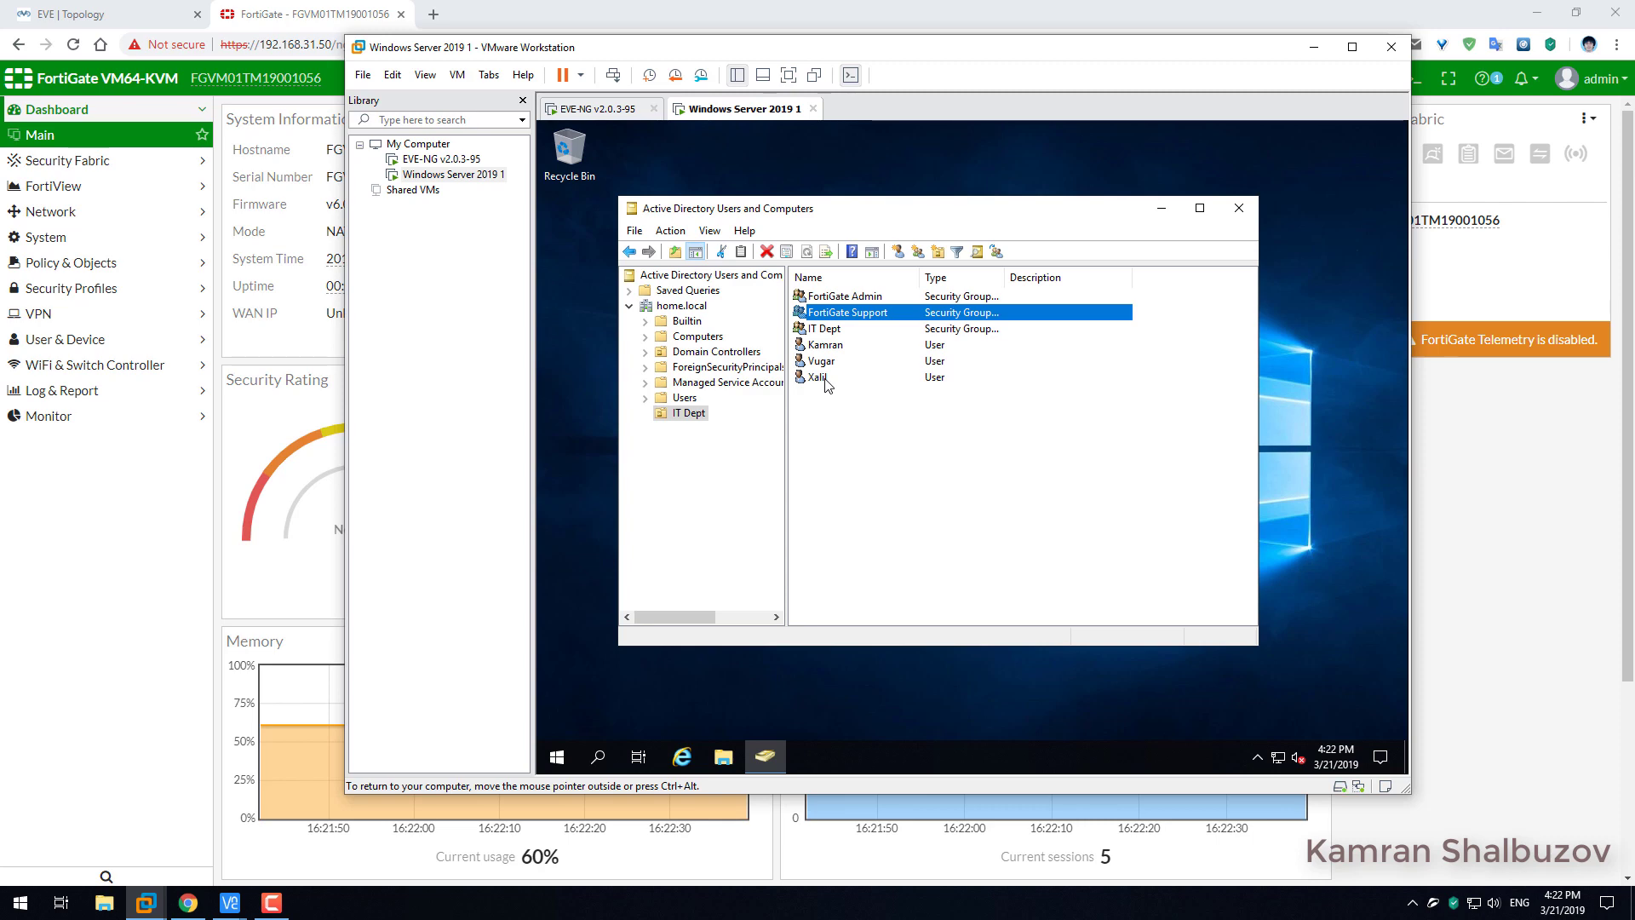
double_click(824, 376)
left_click(806, 235)
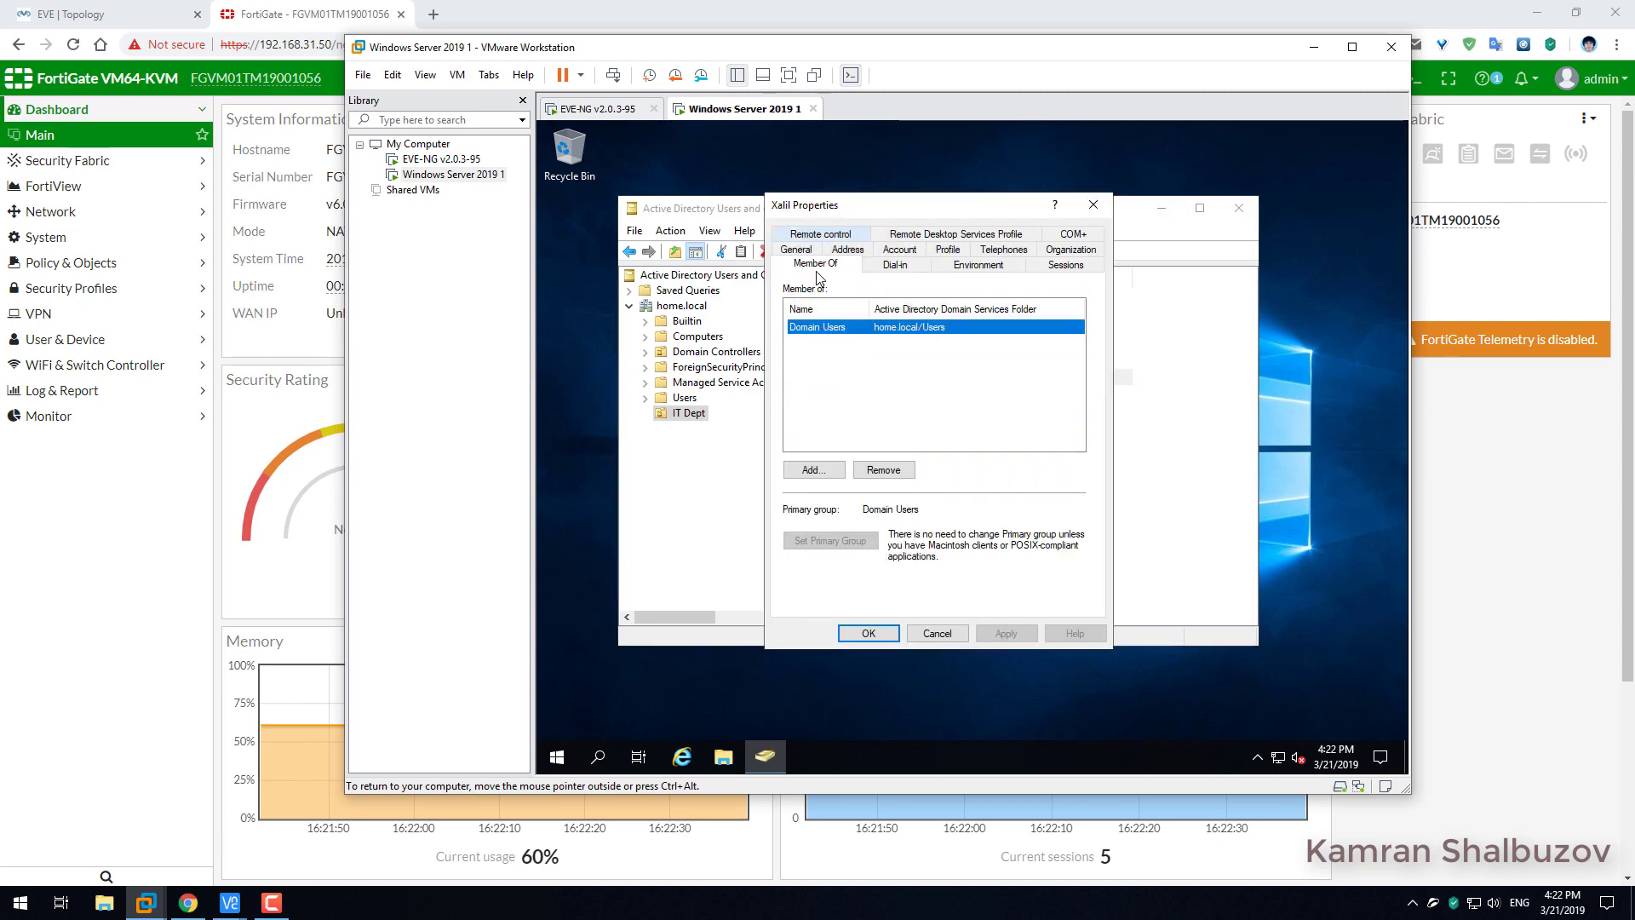
left_click(812, 470)
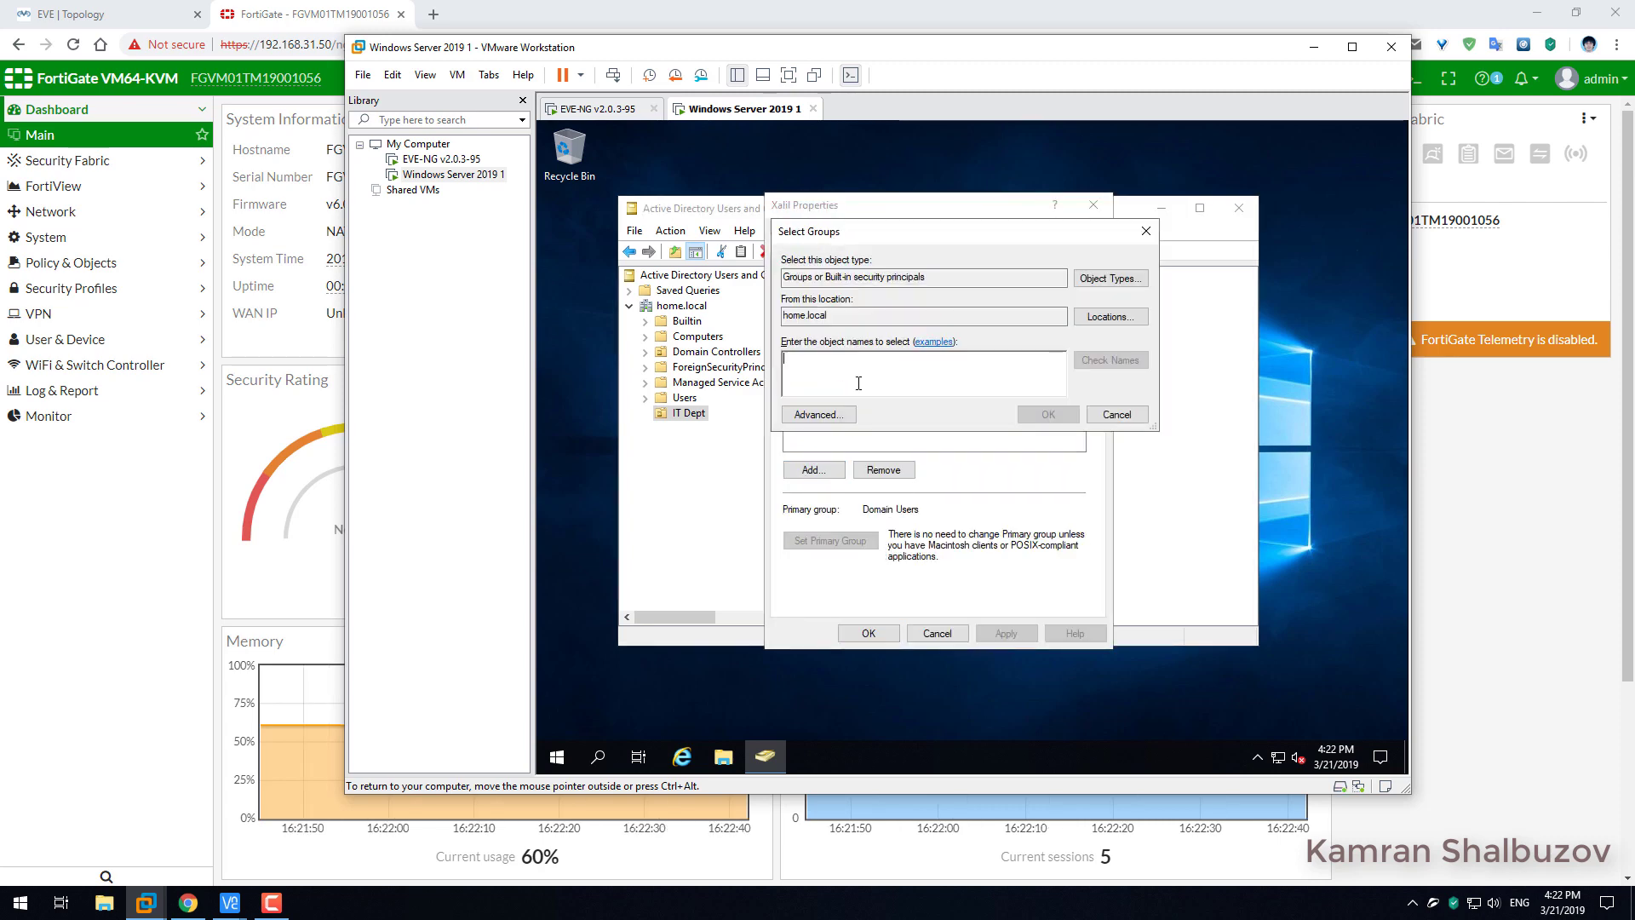
type("forti")
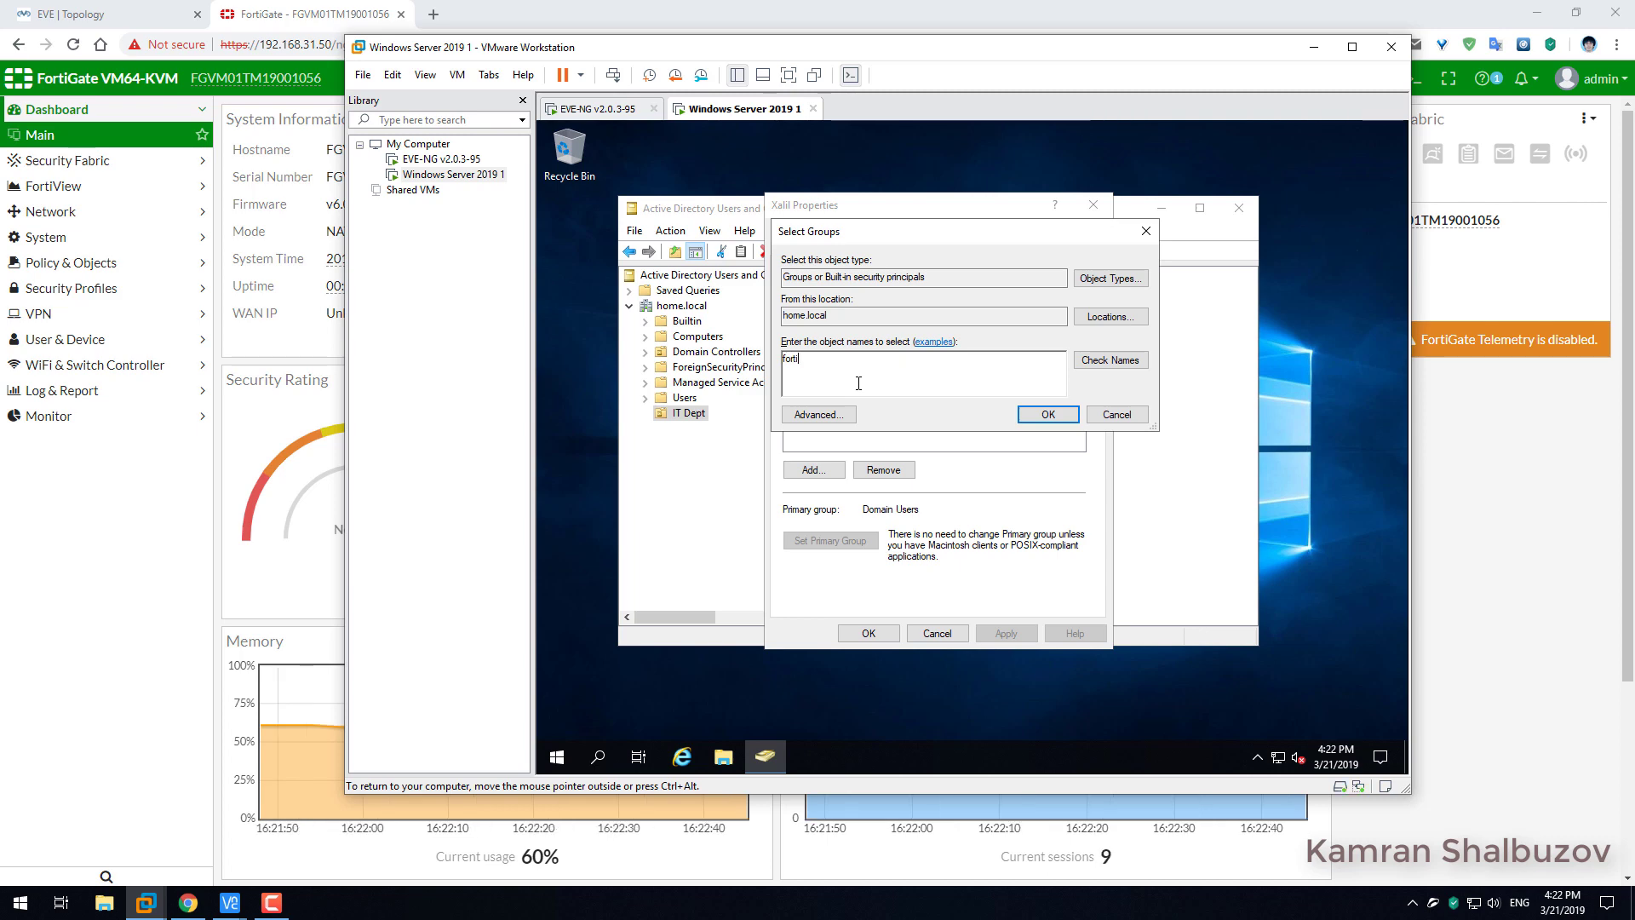
type("gate s")
left_click(1138, 361)
left_click(1047, 414)
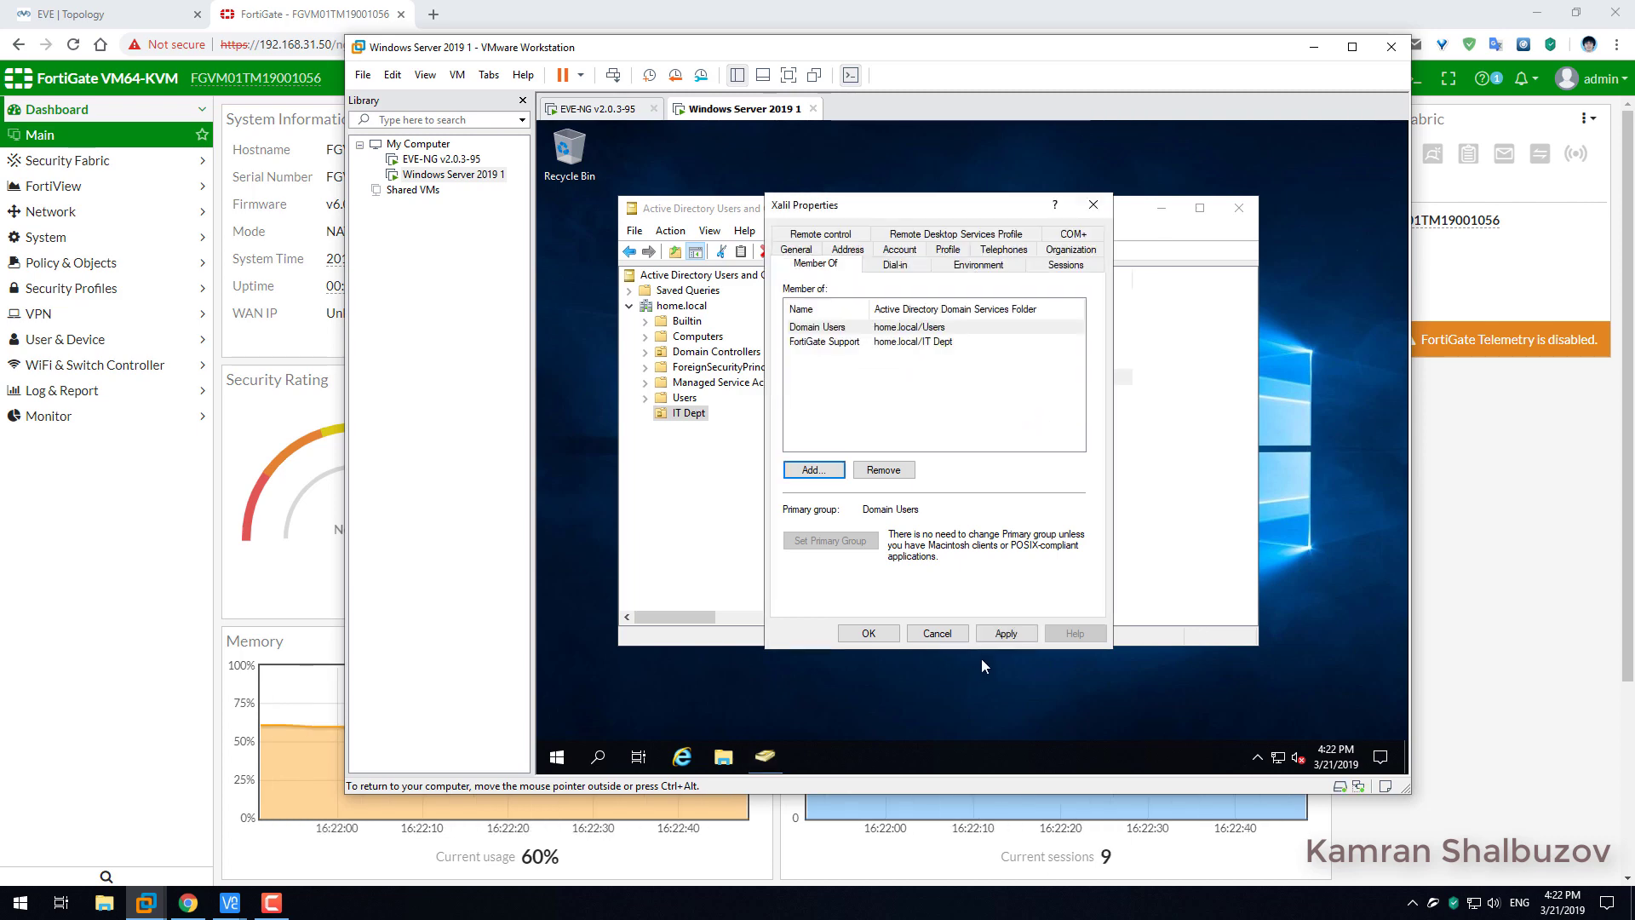
left_click(1004, 634)
left_click(865, 635)
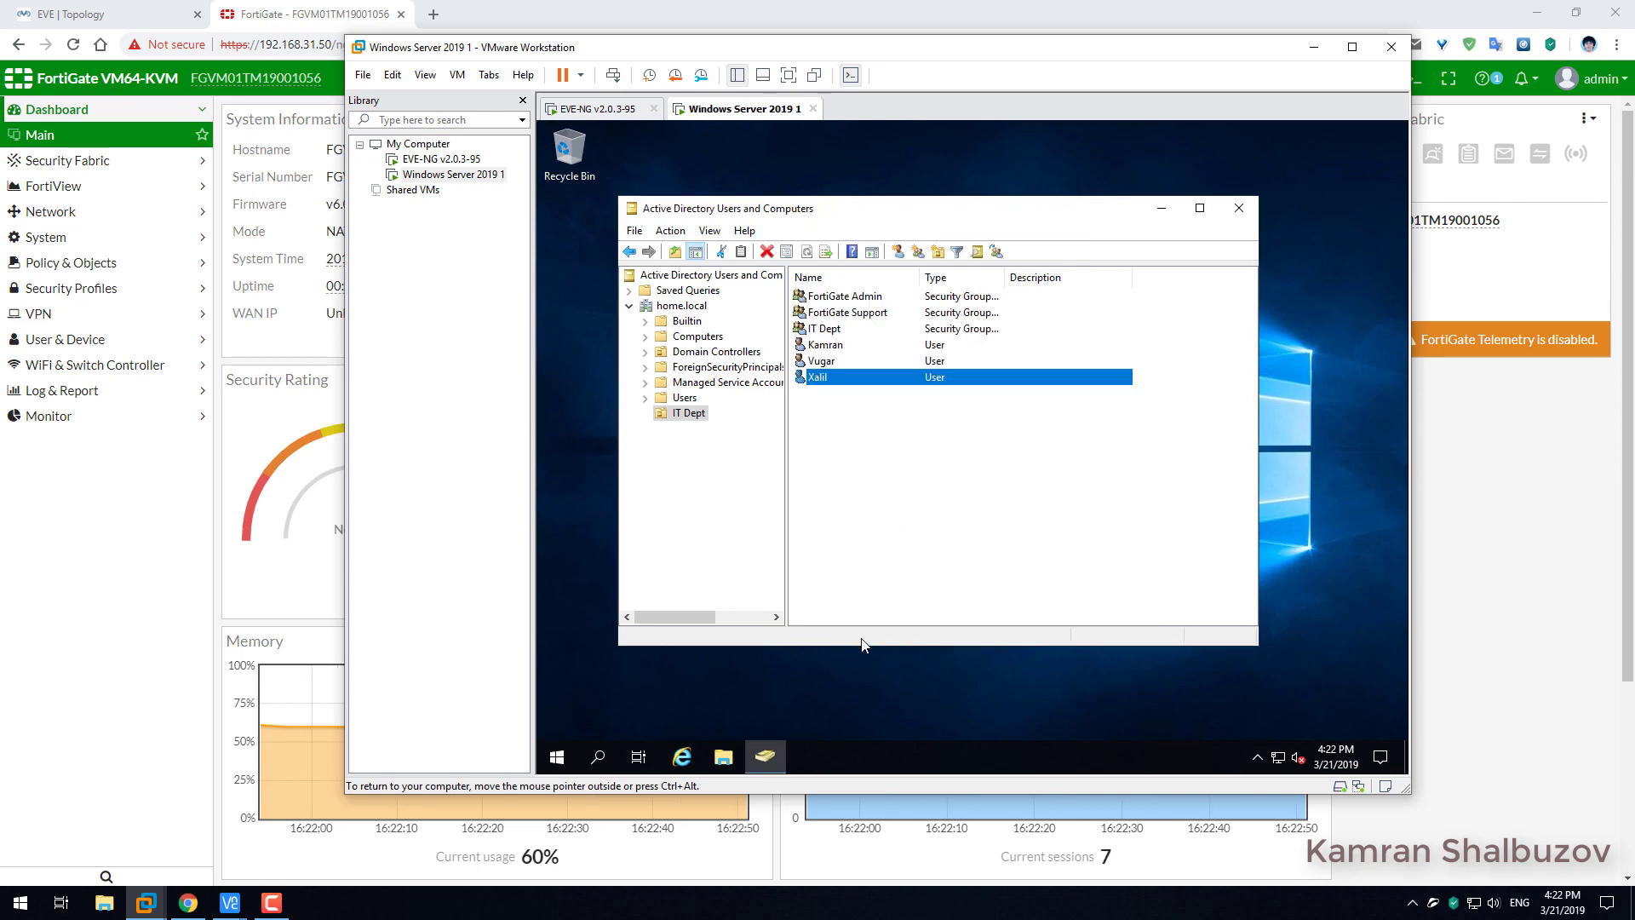
left_click(887, 512)
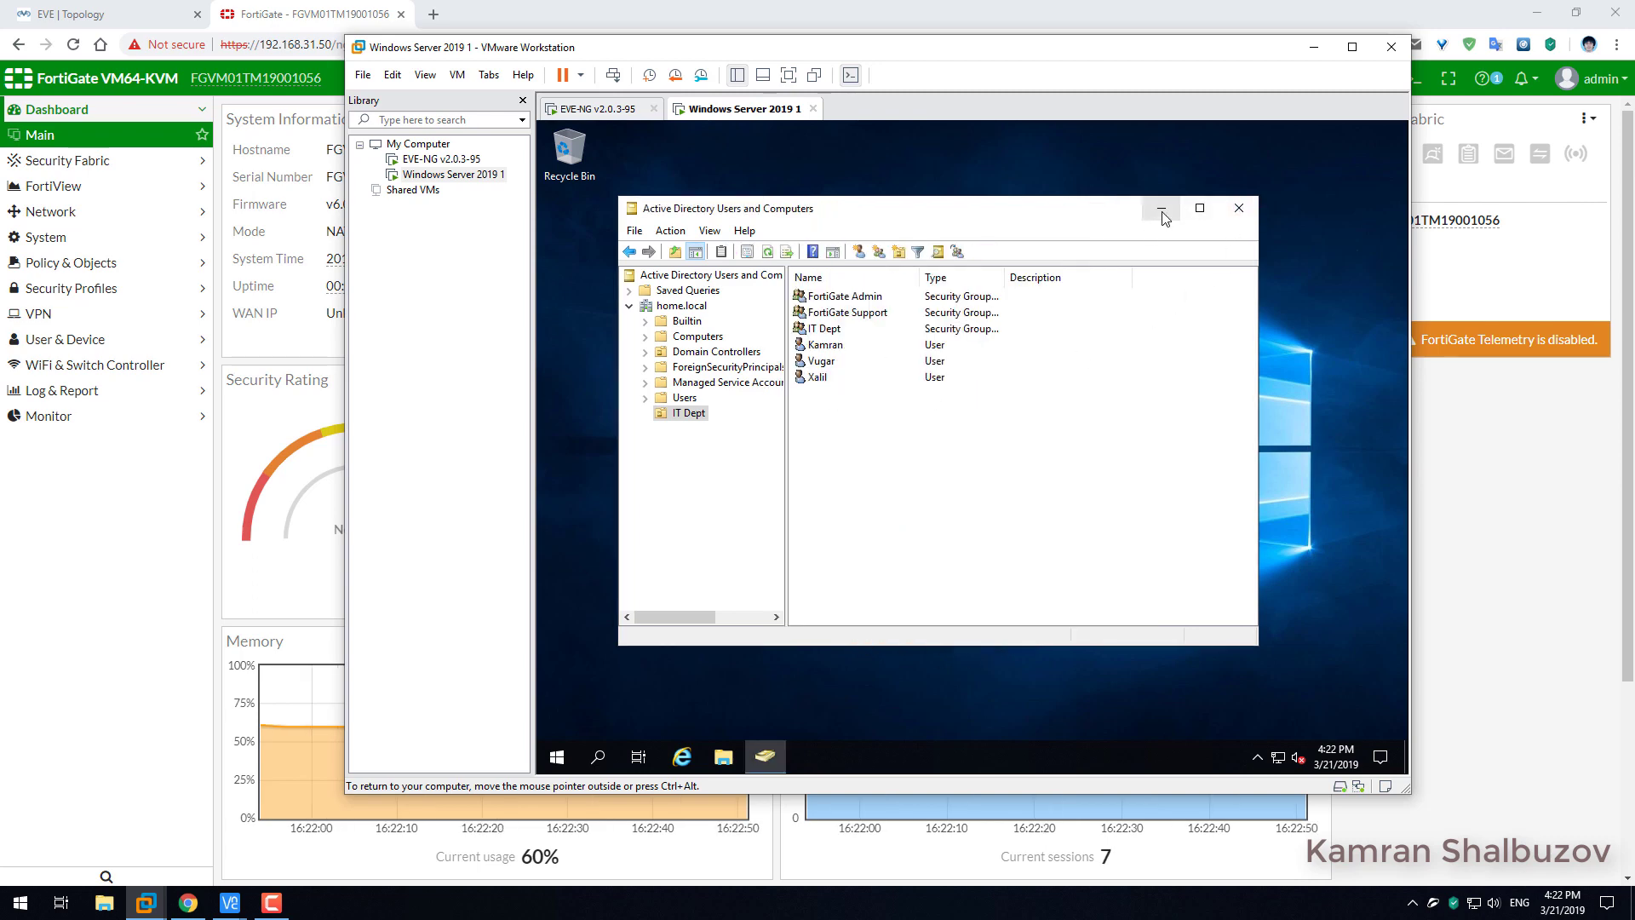
left_click(1163, 213)
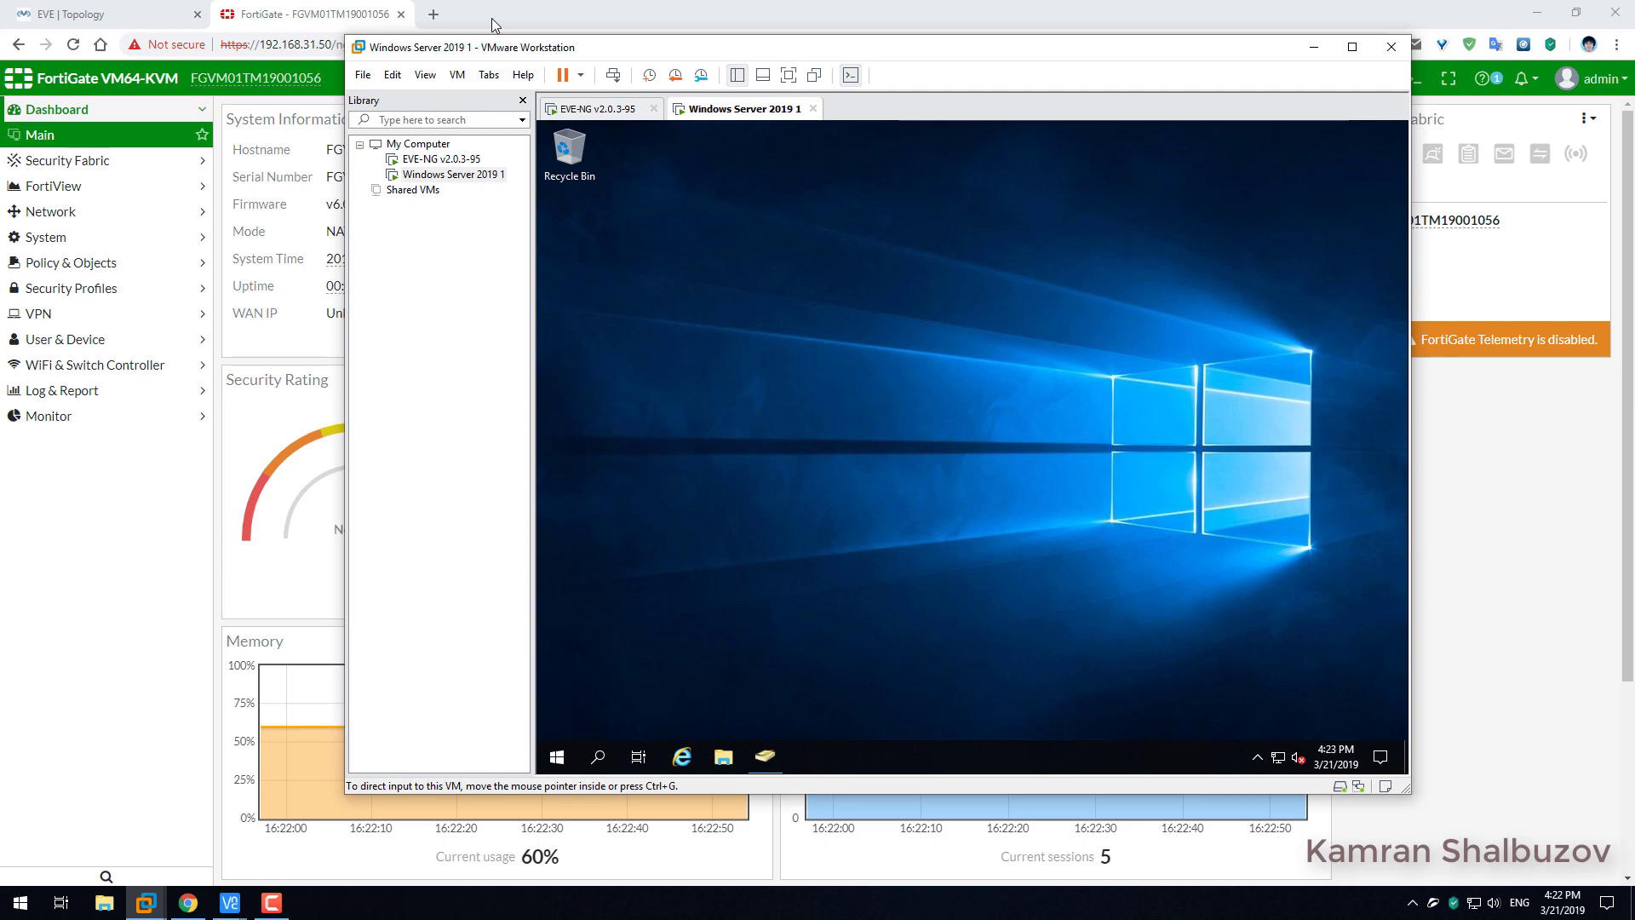
Go from the IPS licence entry to the FortiGuard licence details page.
left_click(492, 18)
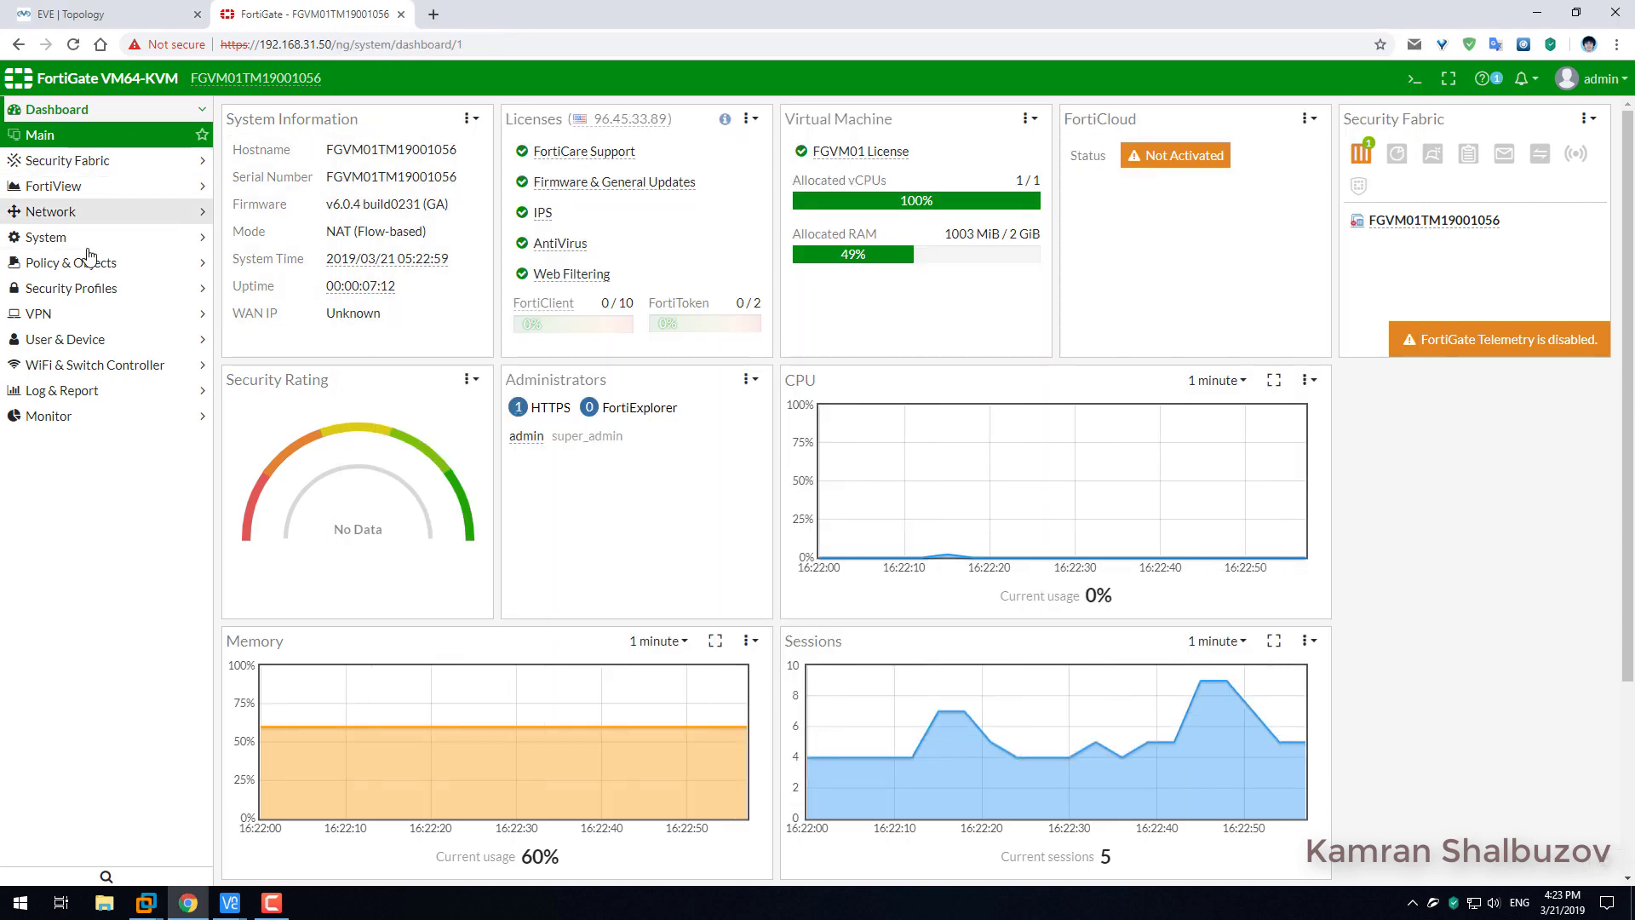
left_click(538, 219)
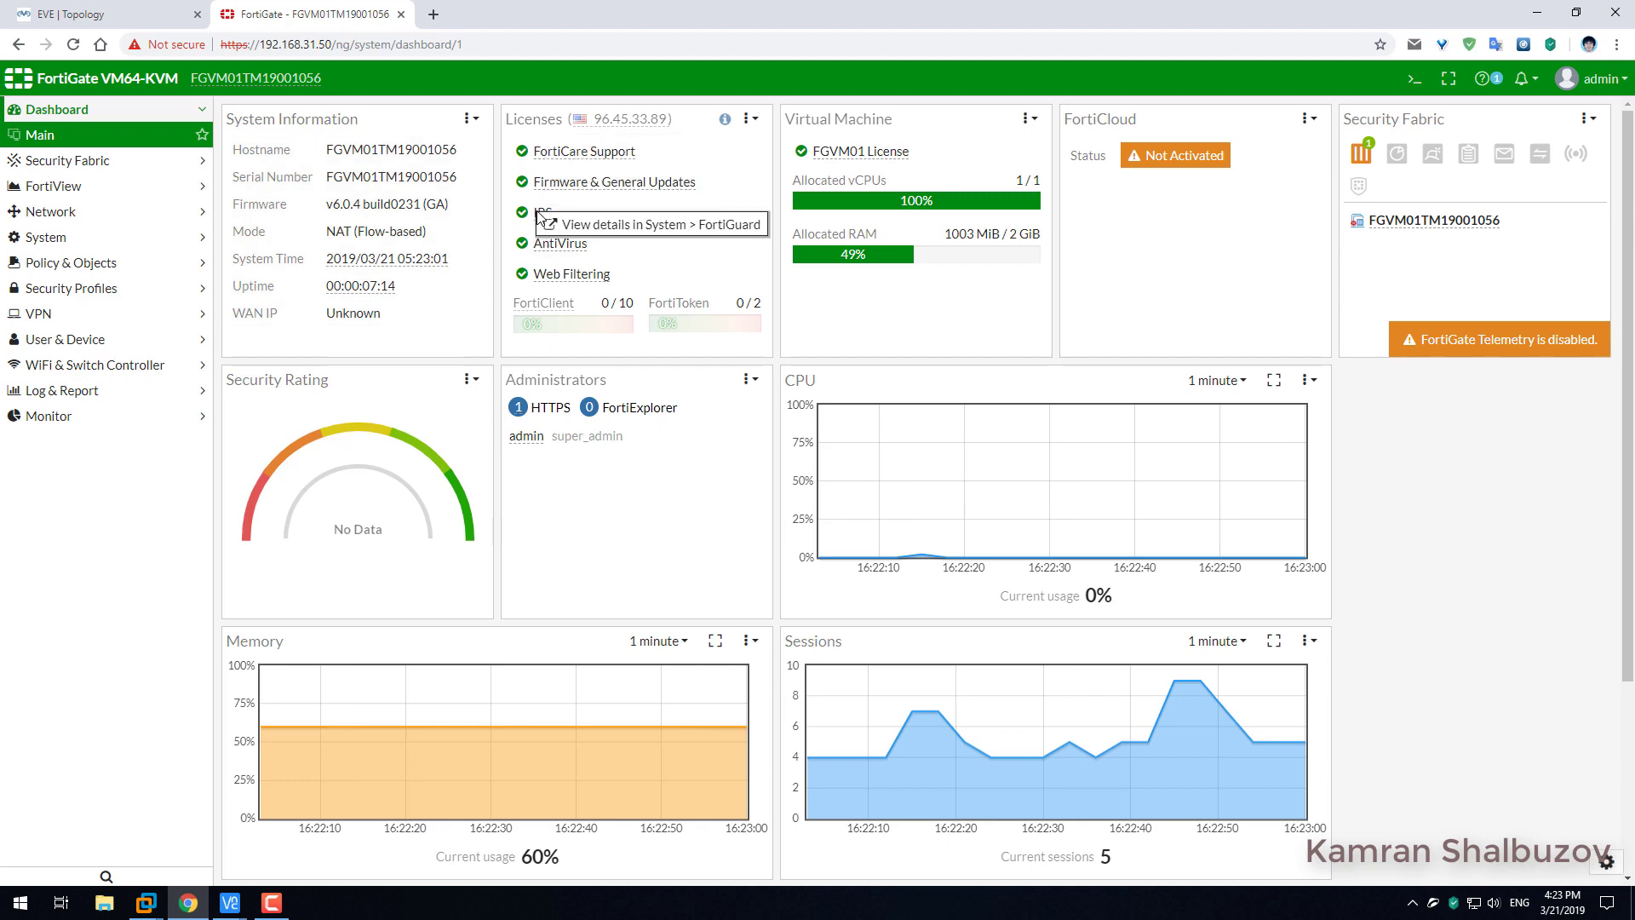
left_click(597, 227)
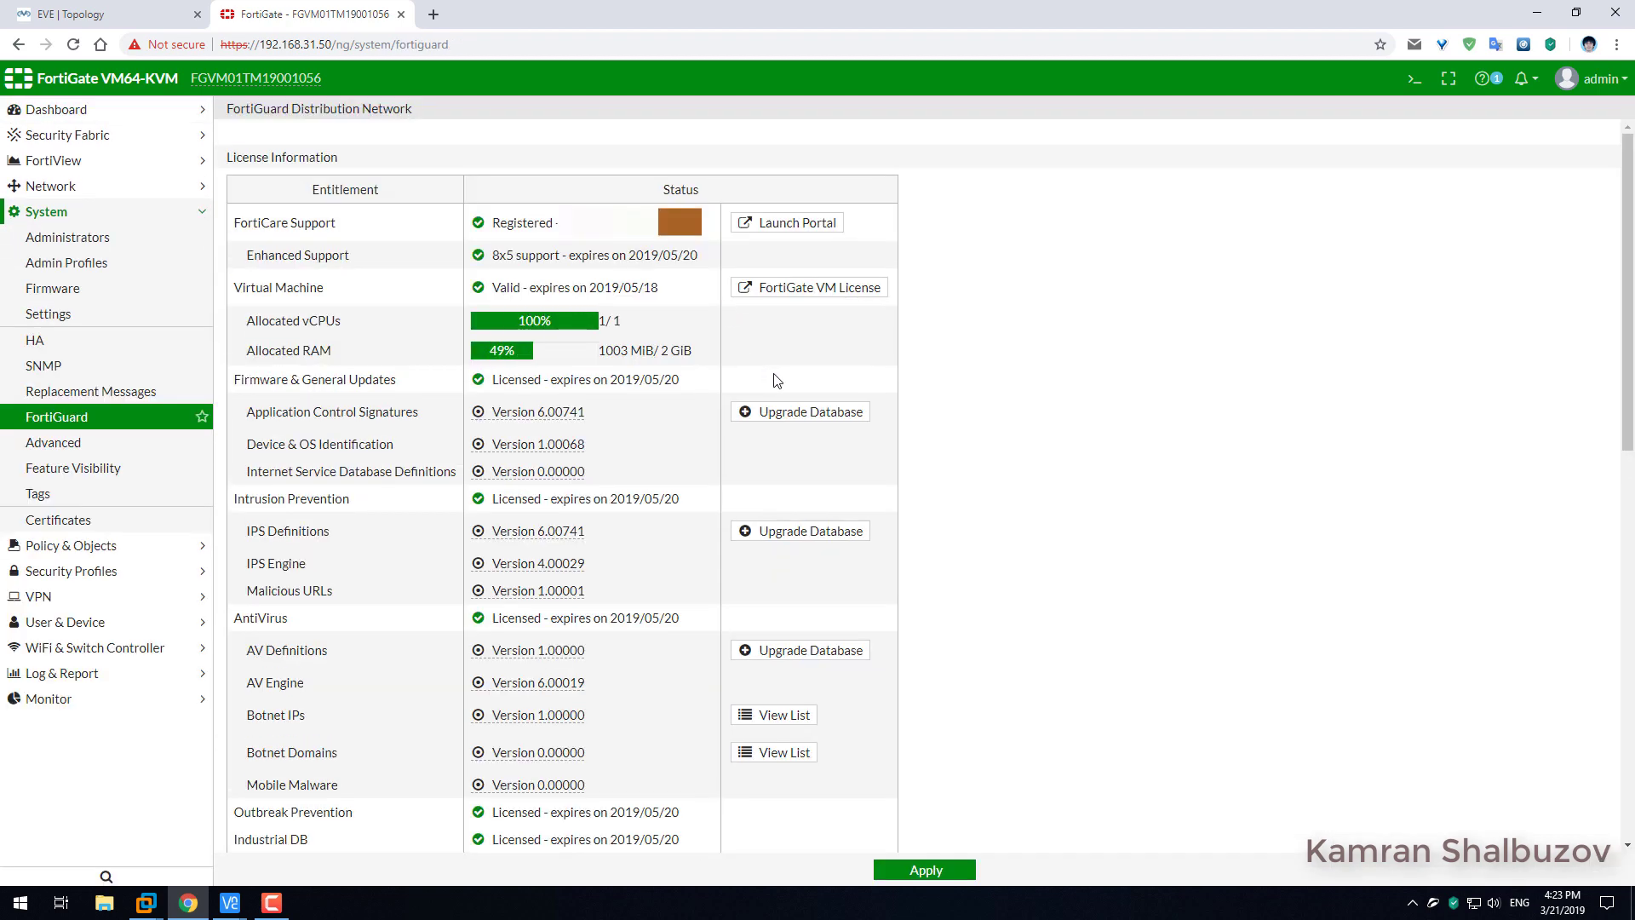
Check the last-update times of Botnet Domains, Malicious URLs and AV Definitions.
scroll(409, 452, "down", 2)
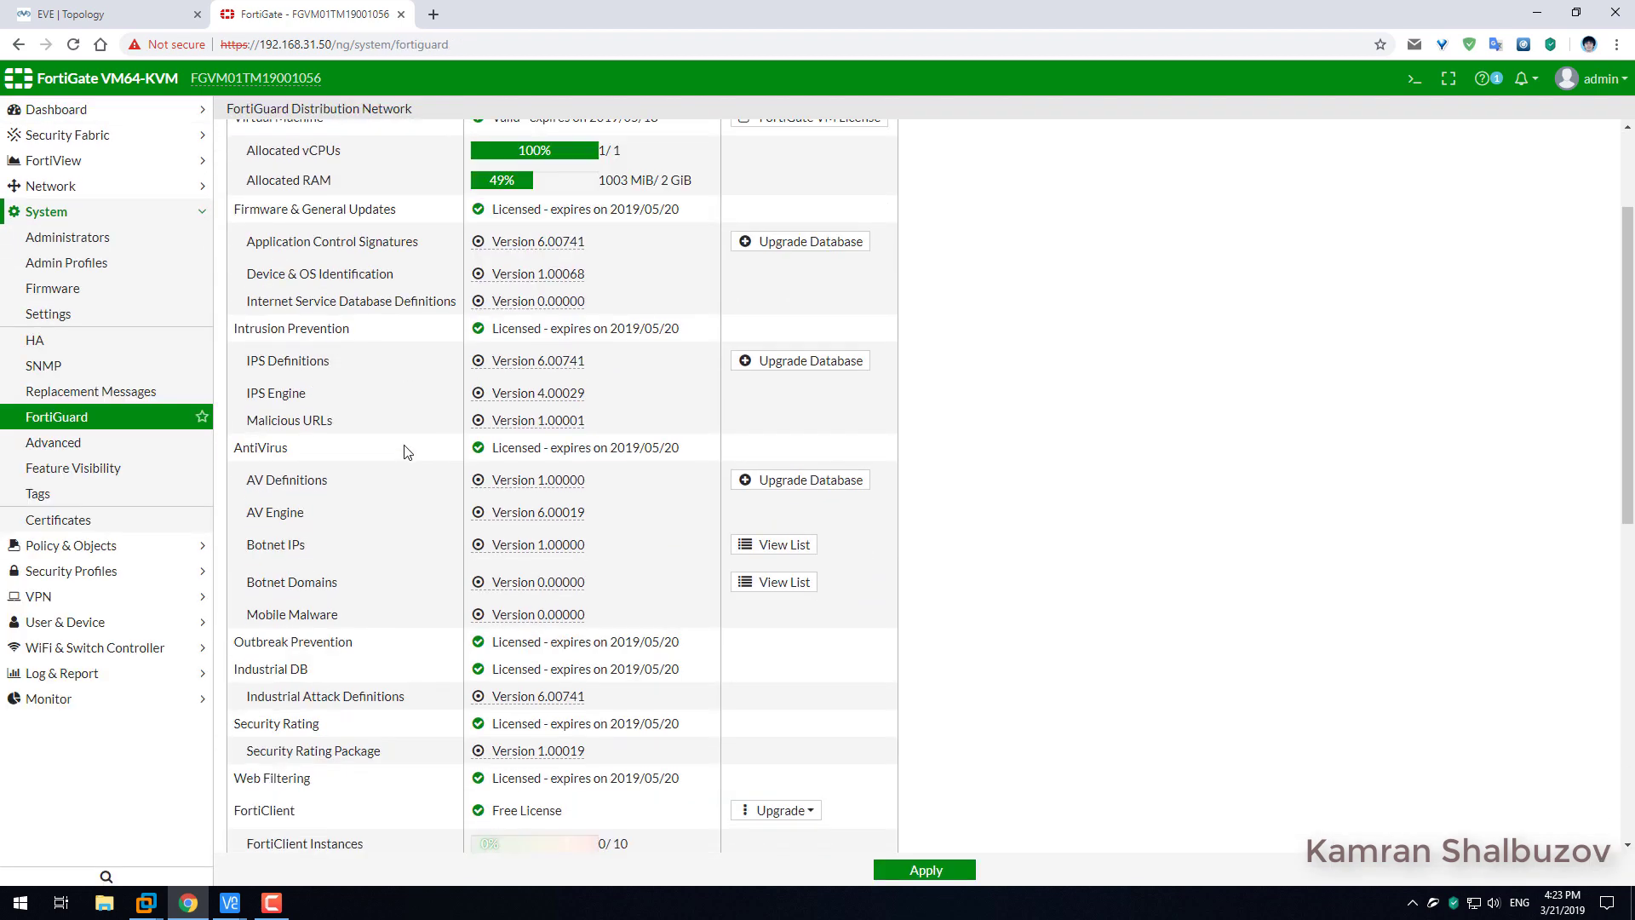
scroll(405, 452, "down", 1)
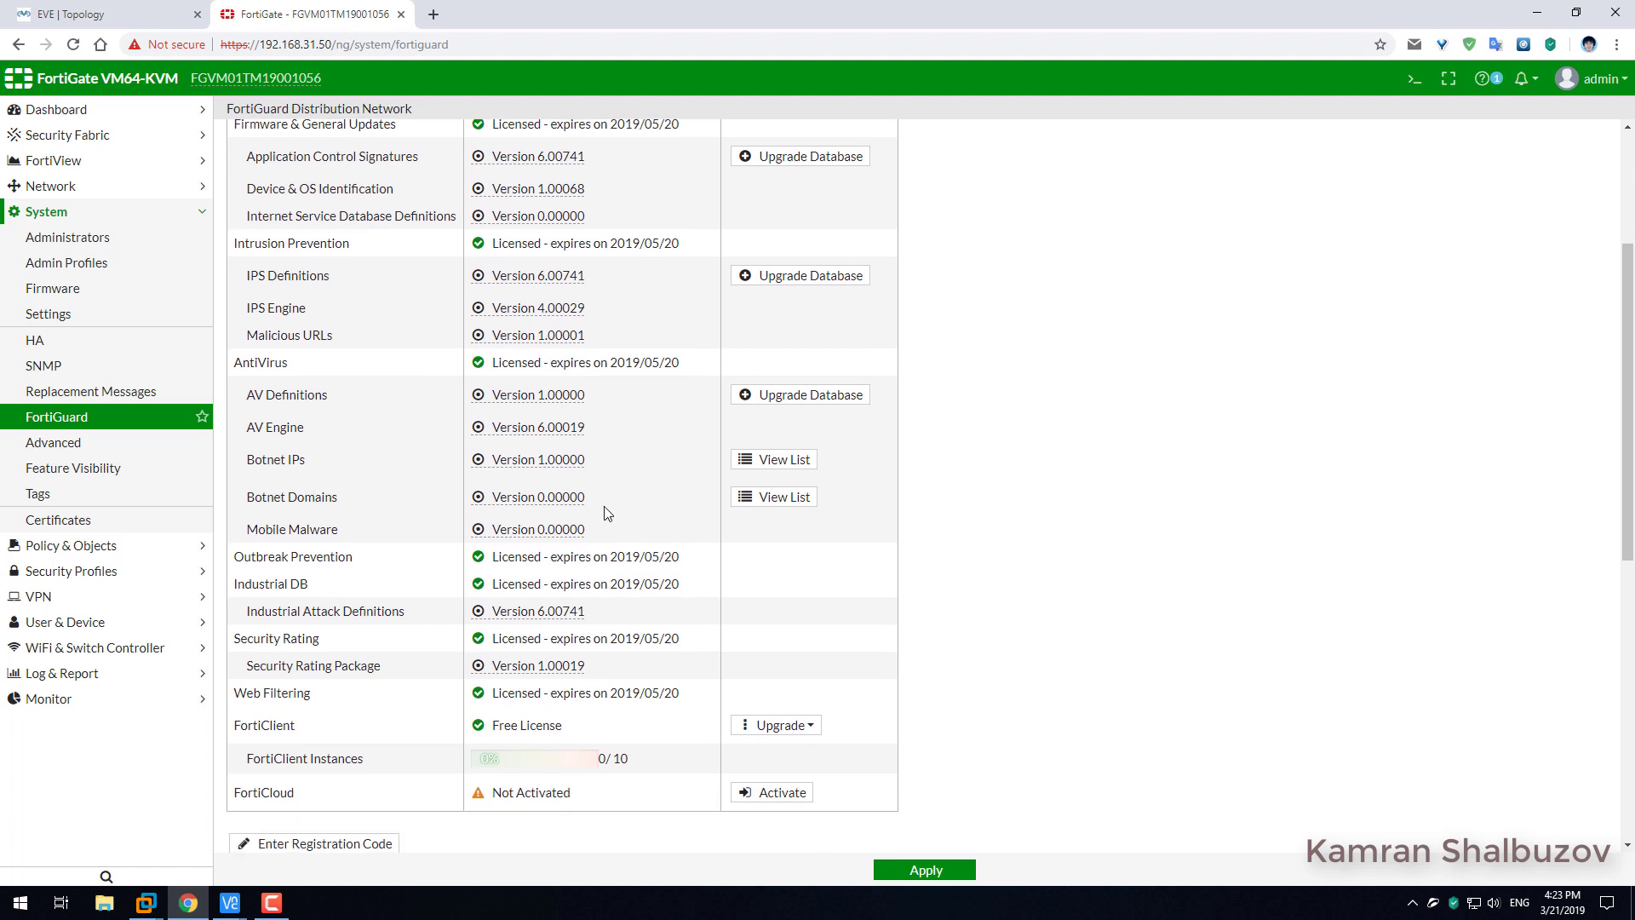
double_click(560, 496)
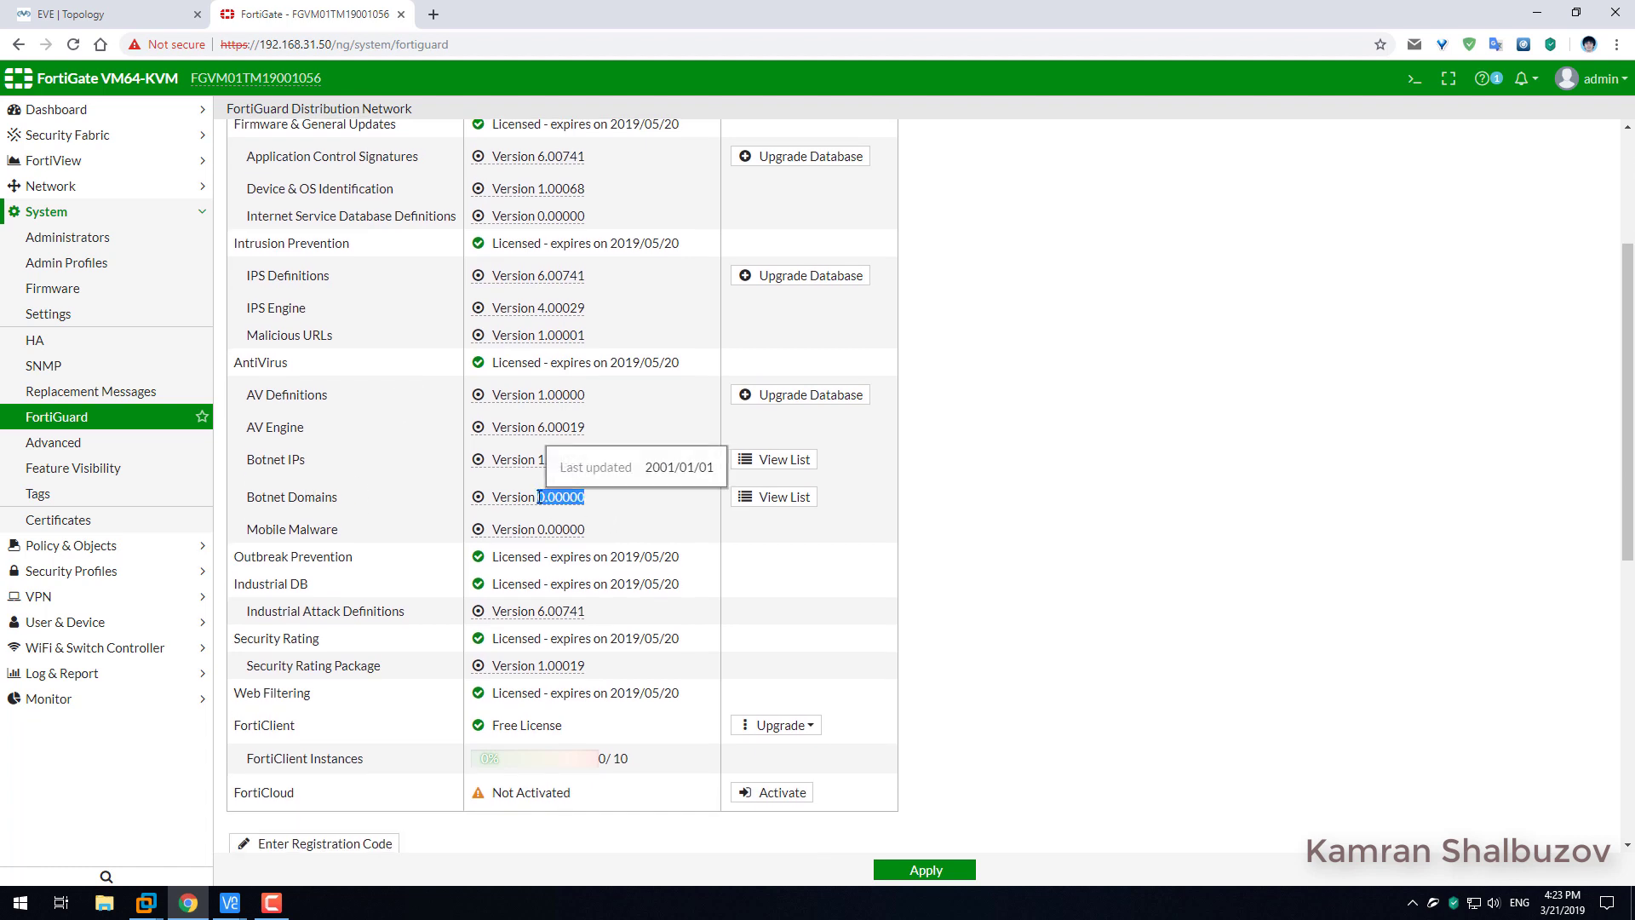
double_click(576, 335)
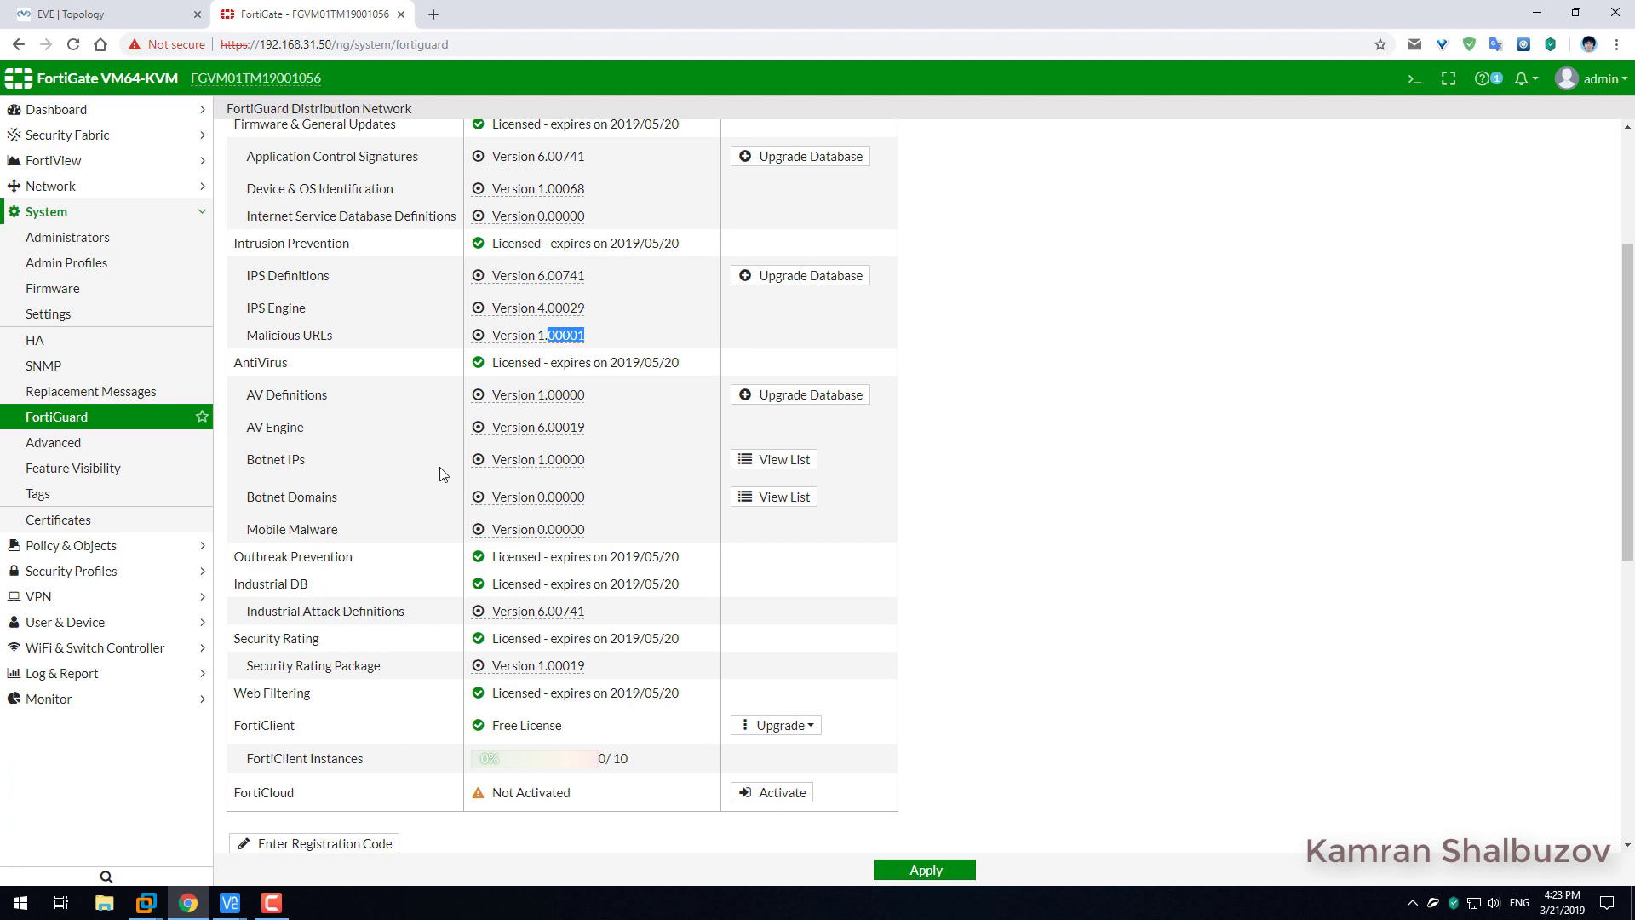
double_click(573, 395)
scroll(562, 511, "down", 4)
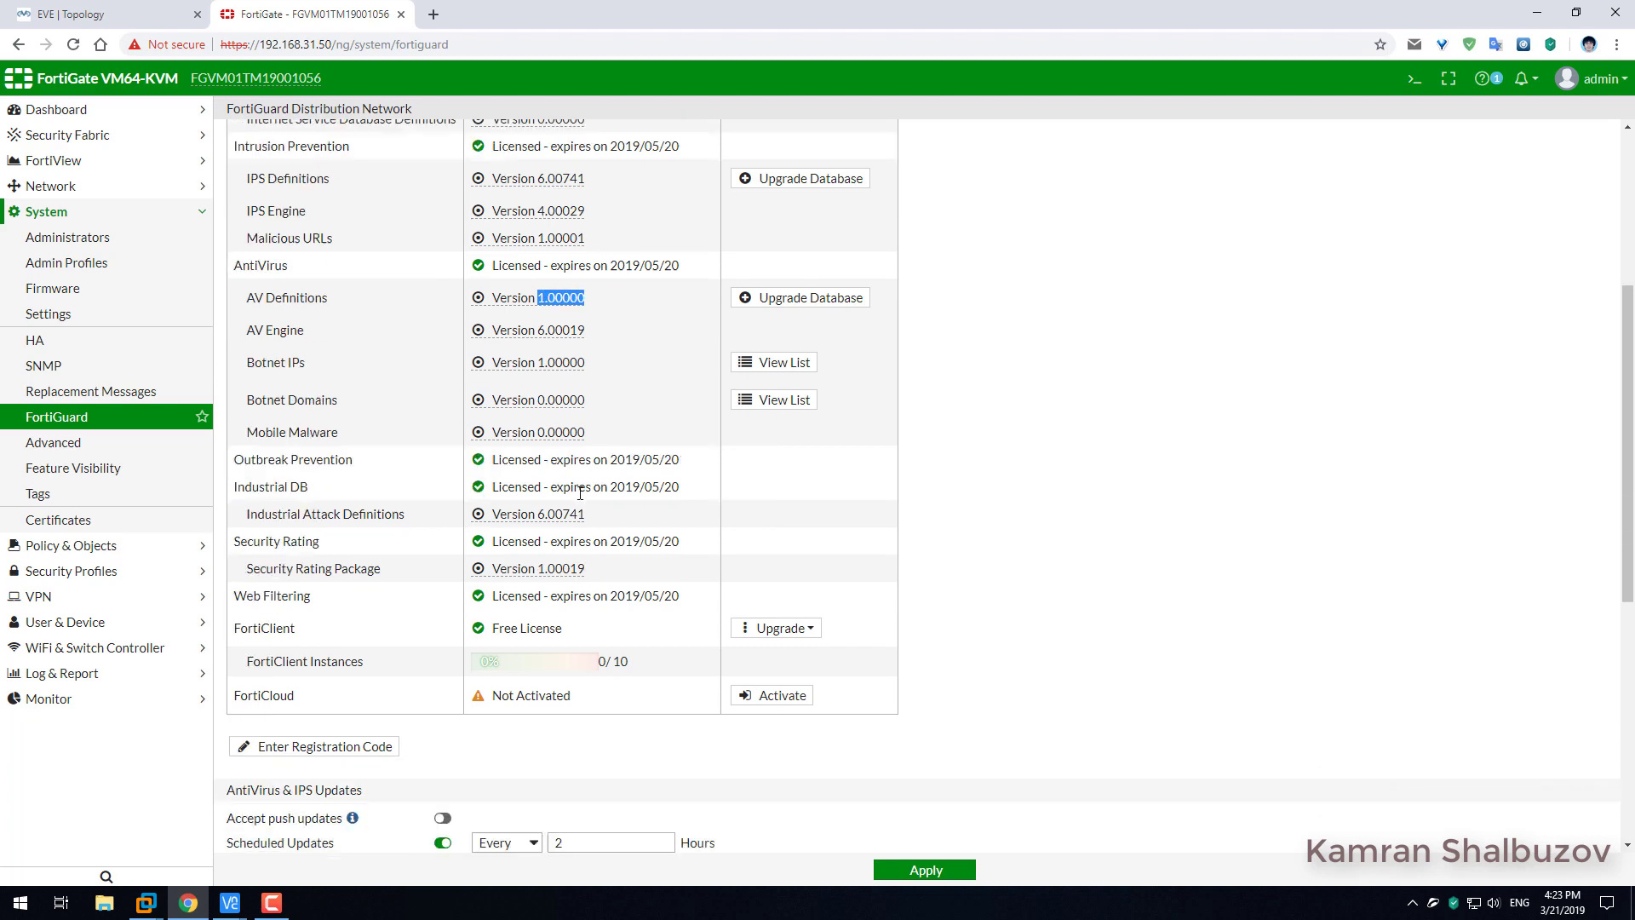
scroll(562, 525, "down", 1)
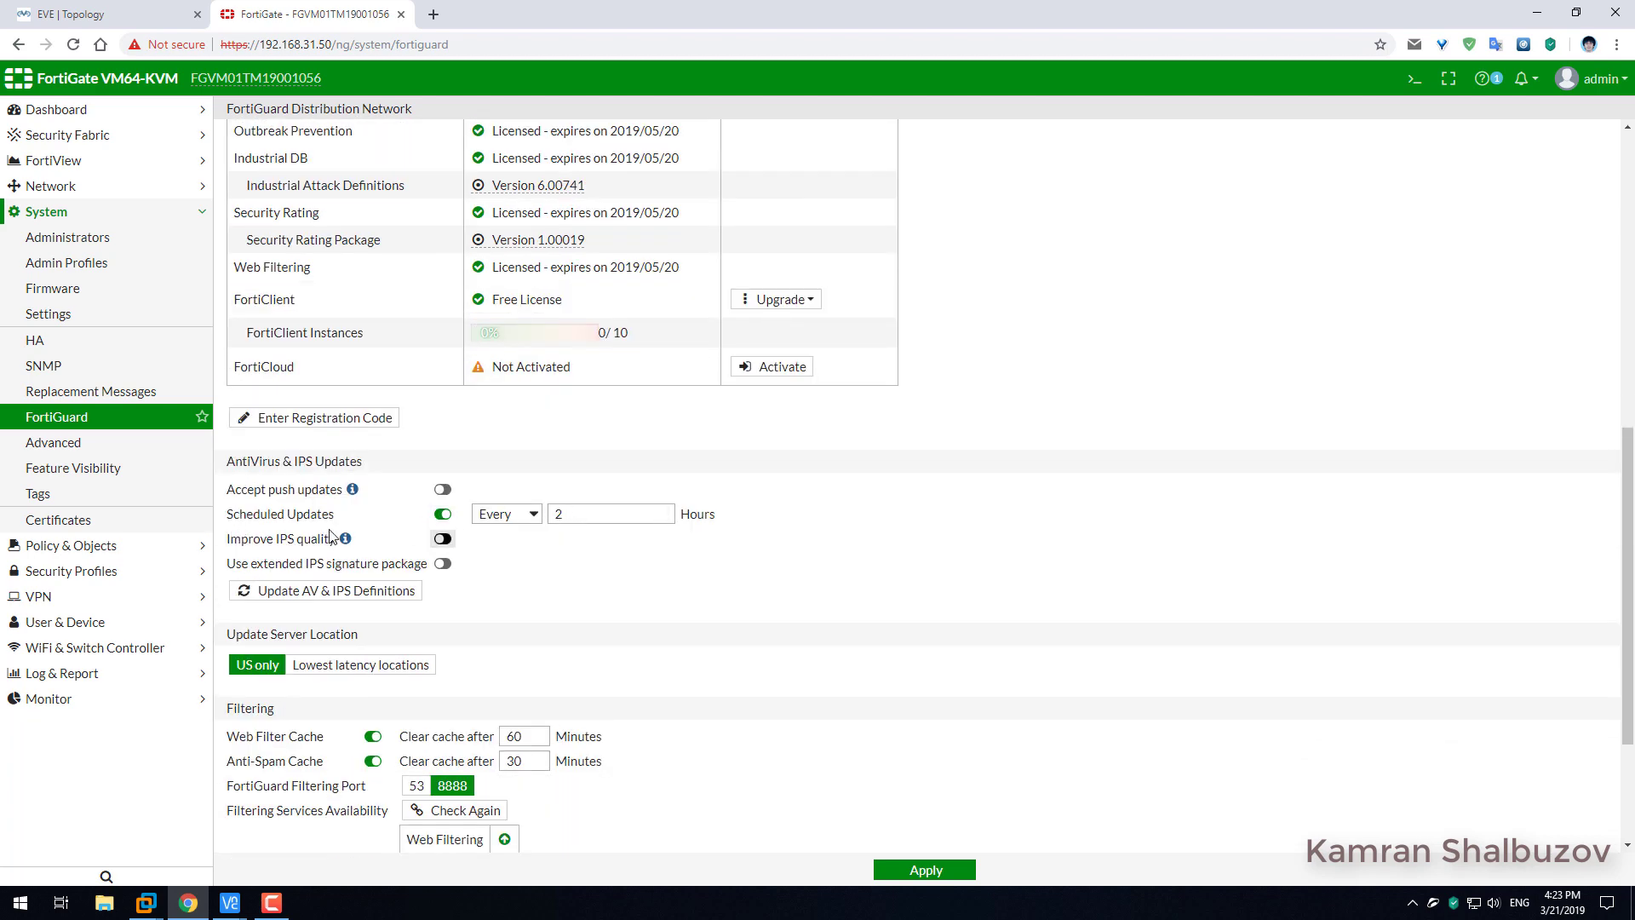
Enable Improve IPS quality and the extended IPS signature package, recheck filtering services, and apply.
left_click(443, 539)
left_click(442, 563)
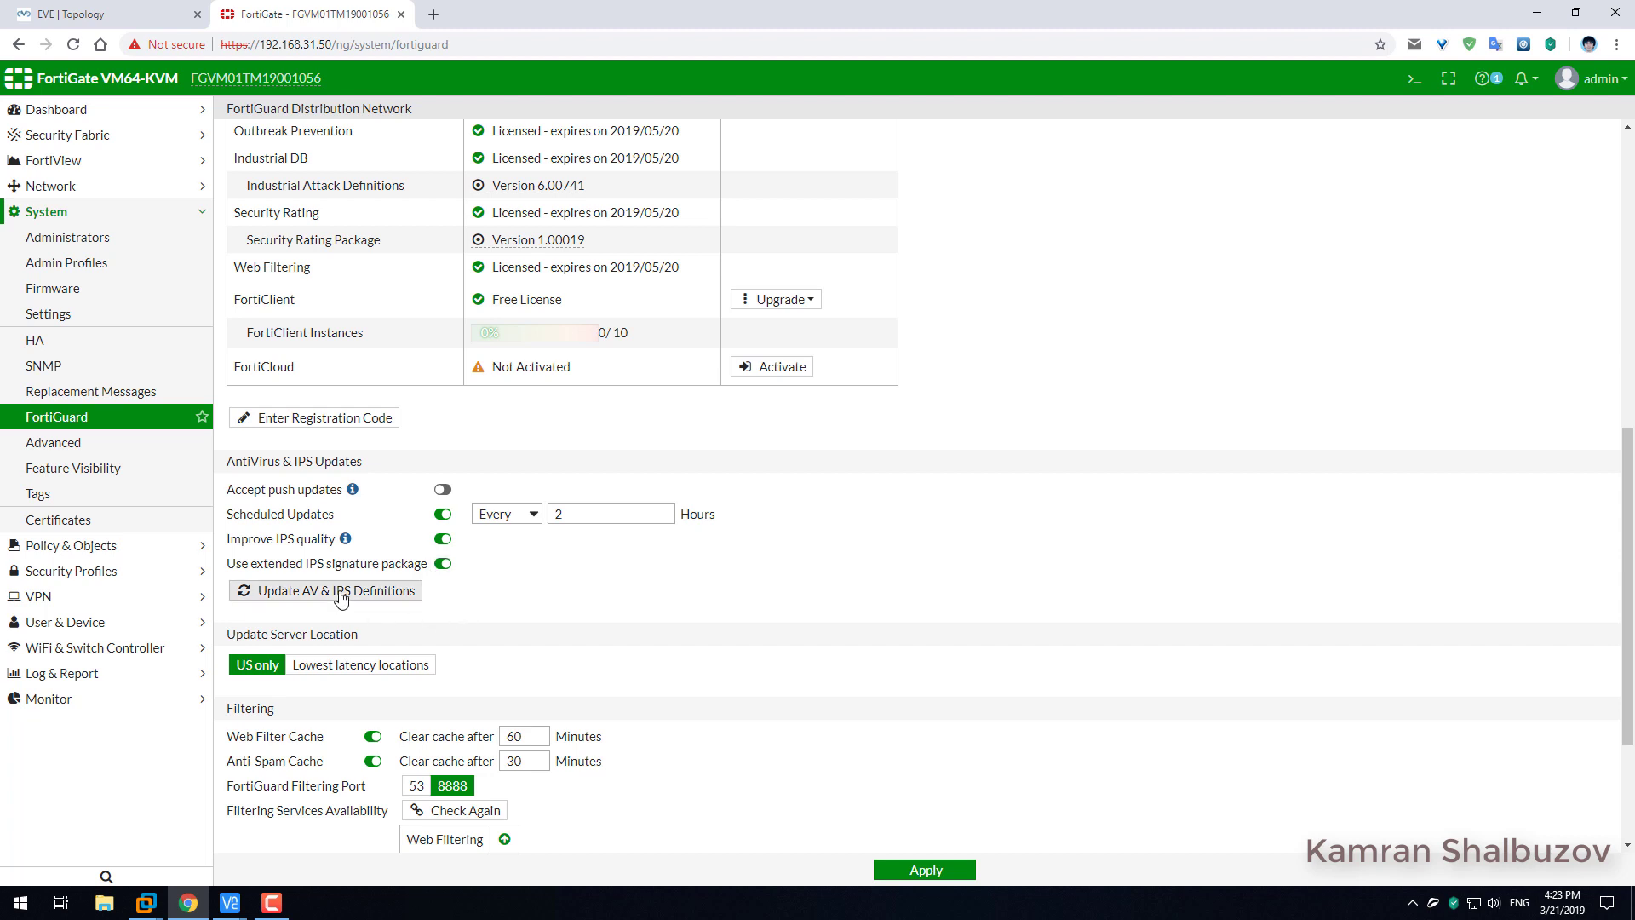
scroll(490, 818, "down", 2)
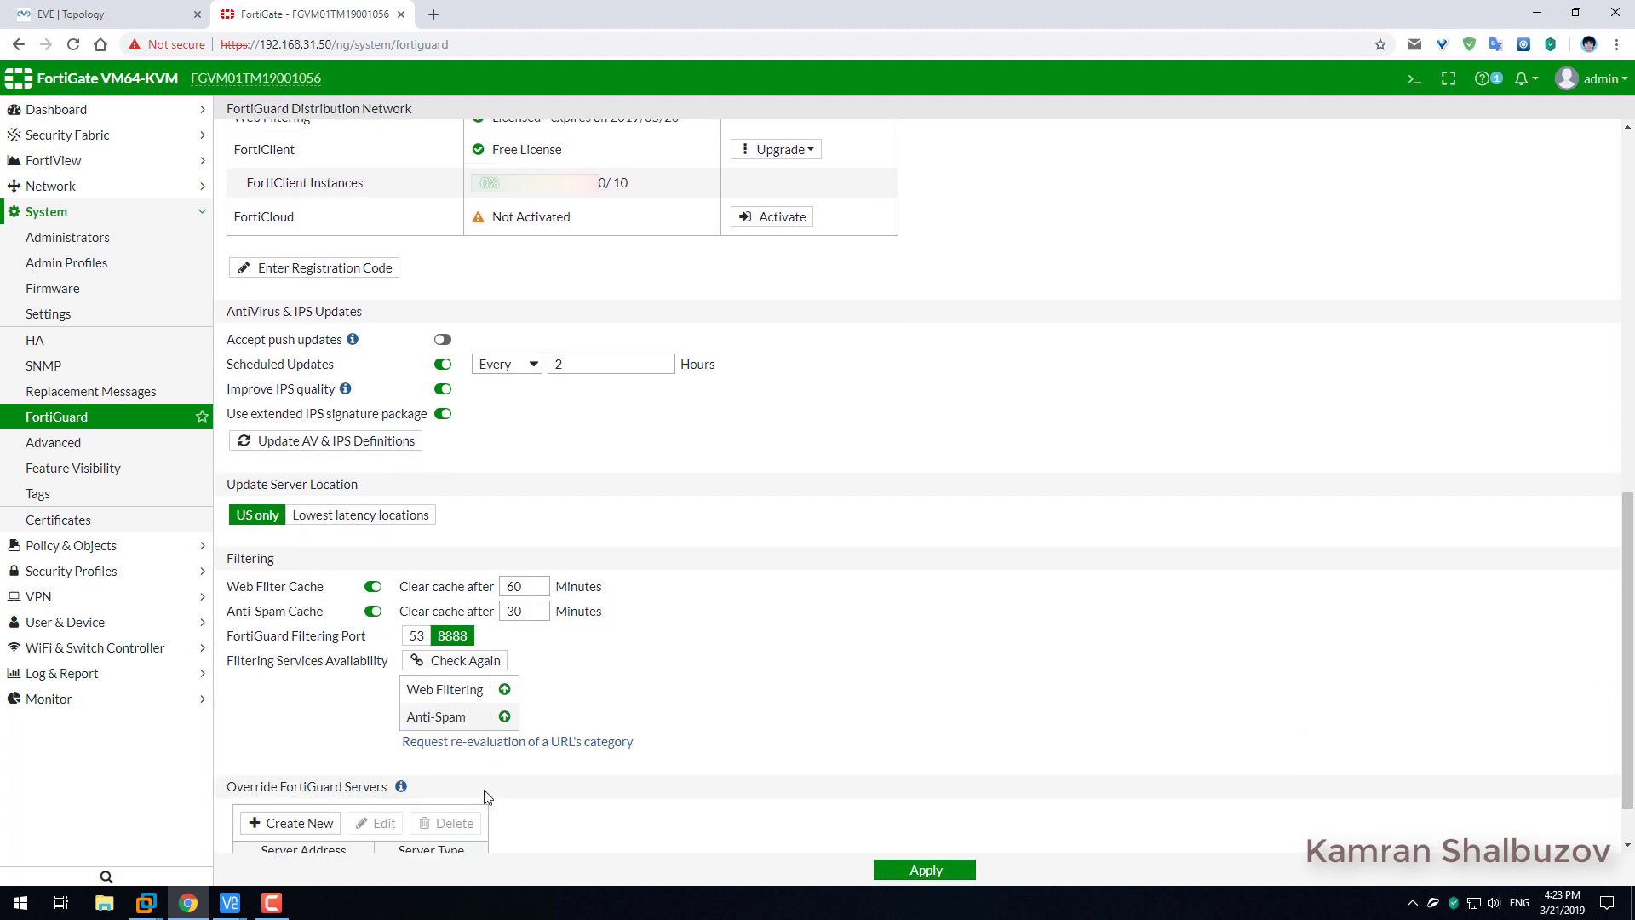
left_click(485, 647)
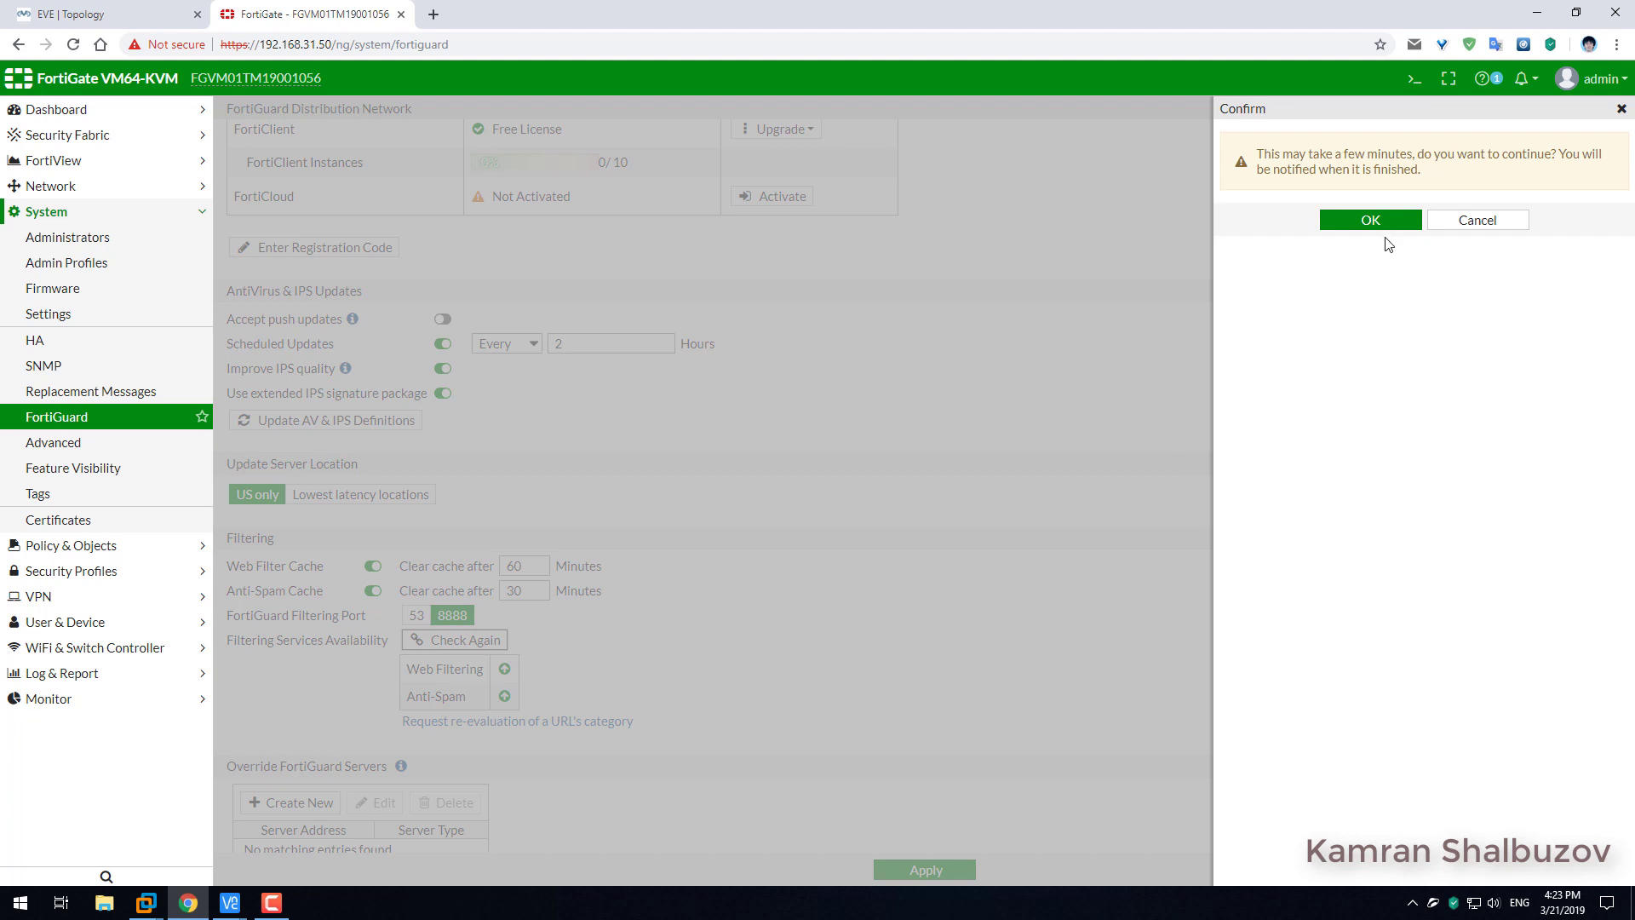
left_click(1387, 223)
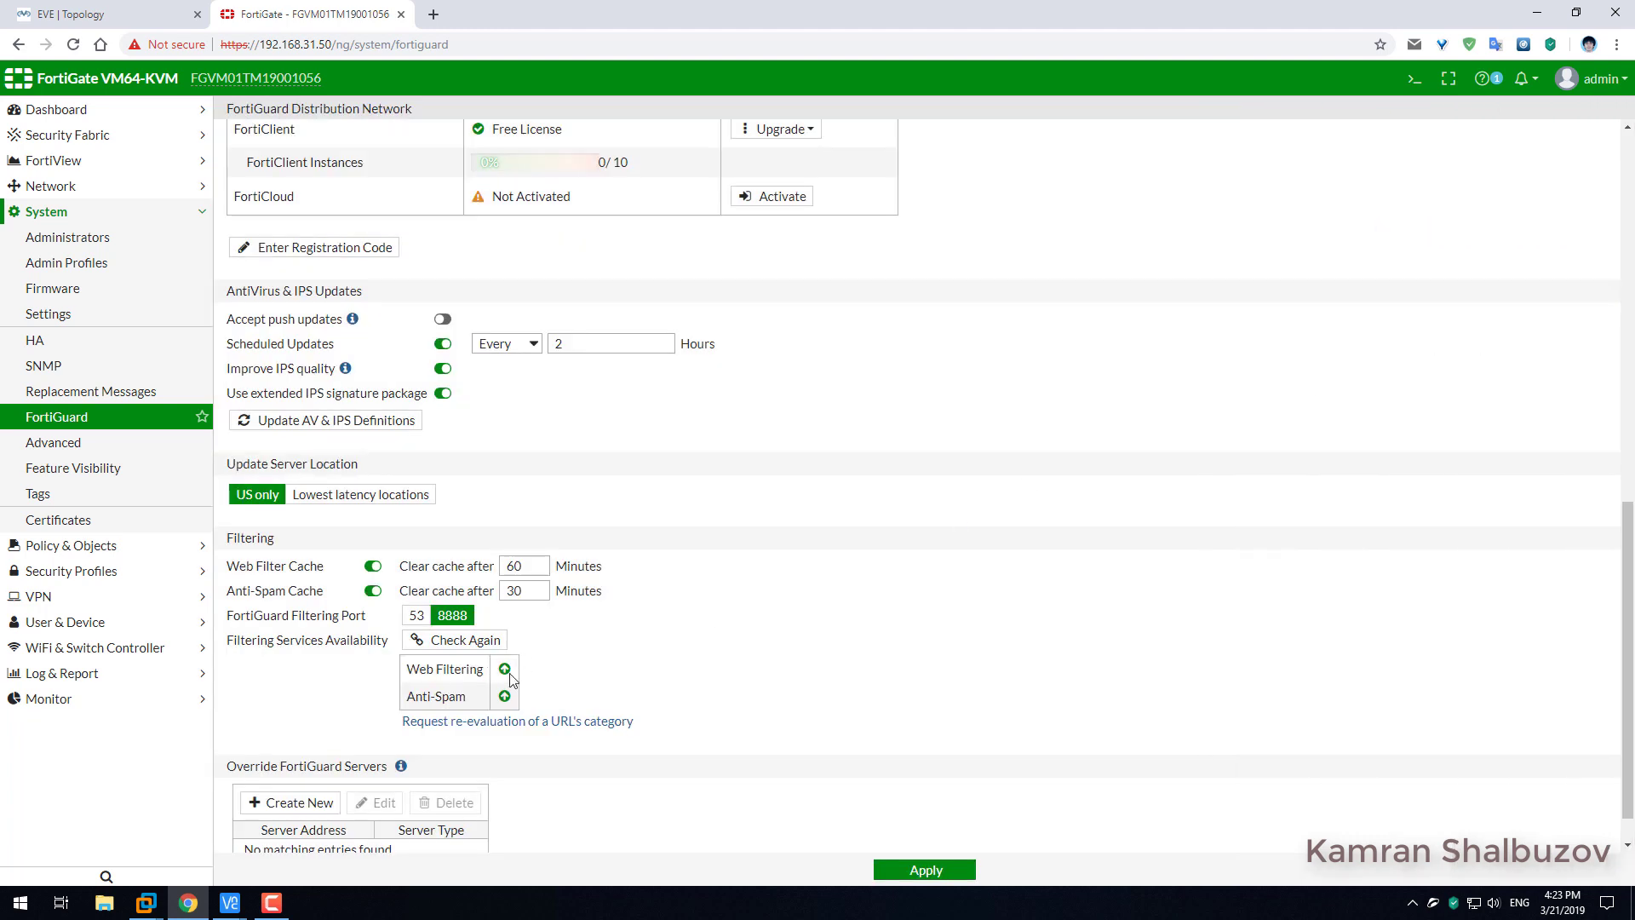
scroll(630, 686, "up", 4)
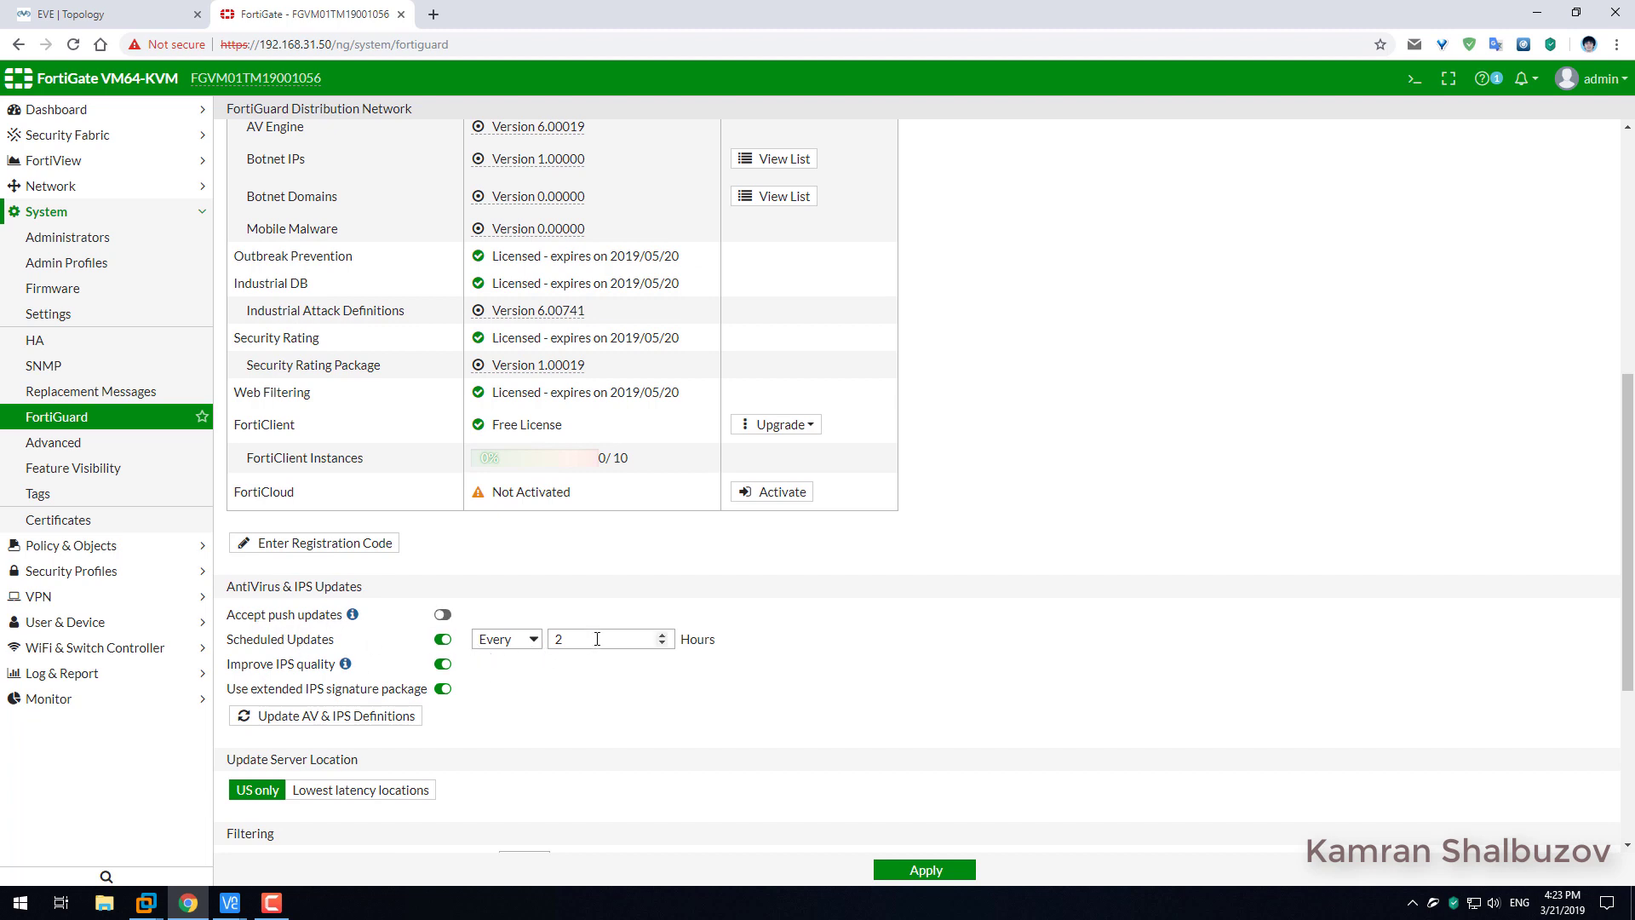
scroll(590, 663, "down", 4)
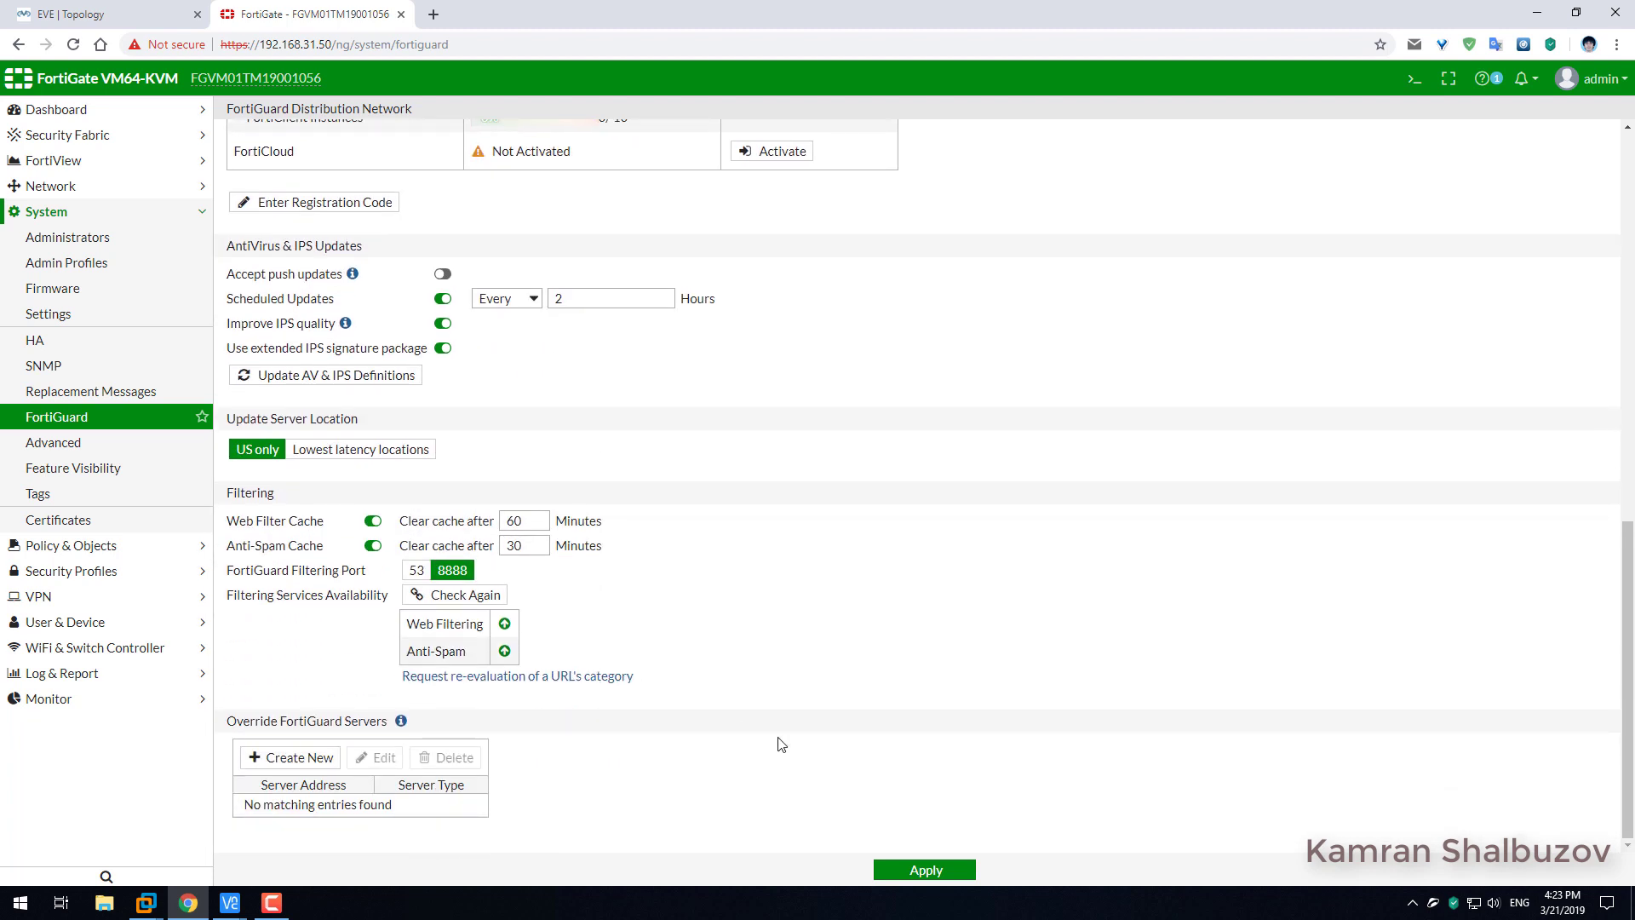
left_click(939, 869)
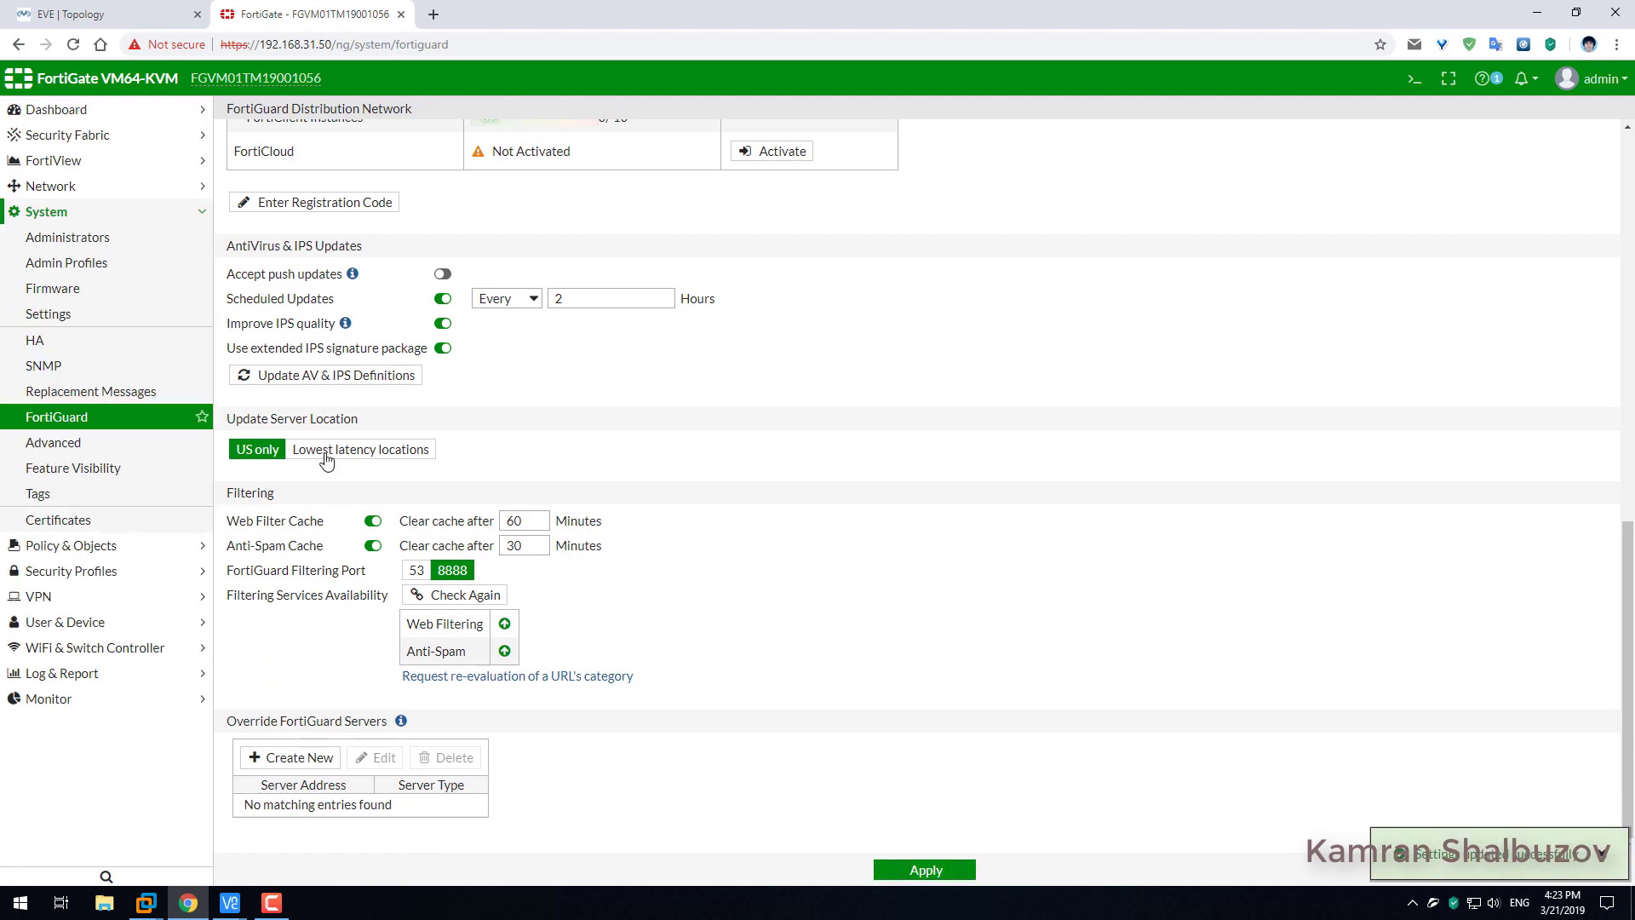
Request an AV & IPS definitions update and apply the FortiGuard settings again.
left_click(359, 381)
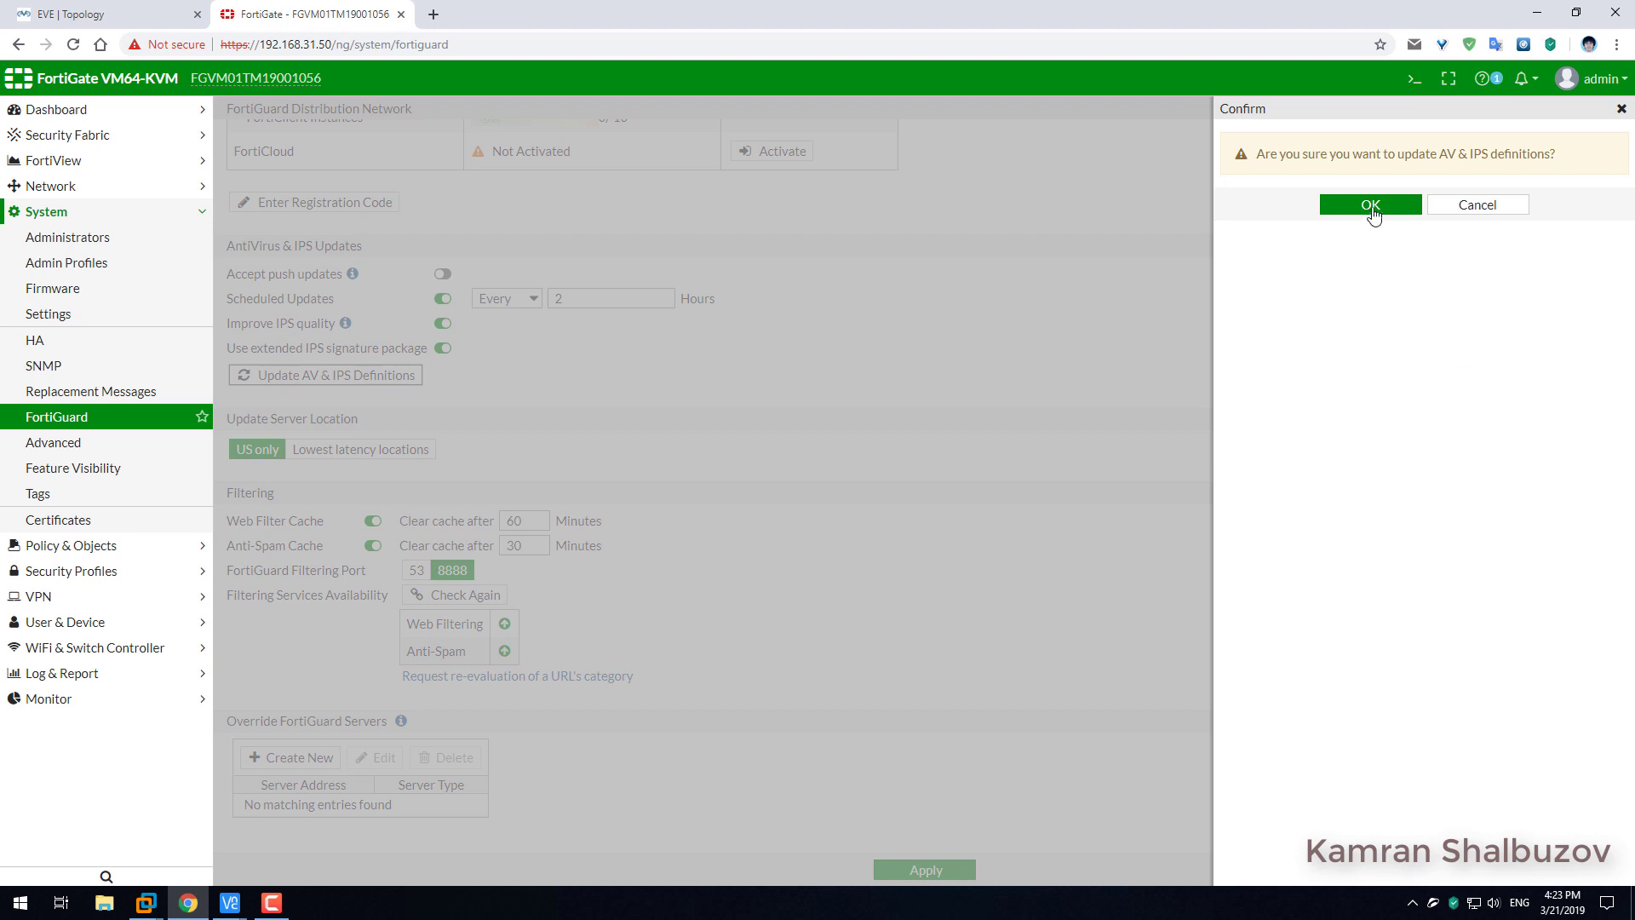
left_click(1372, 207)
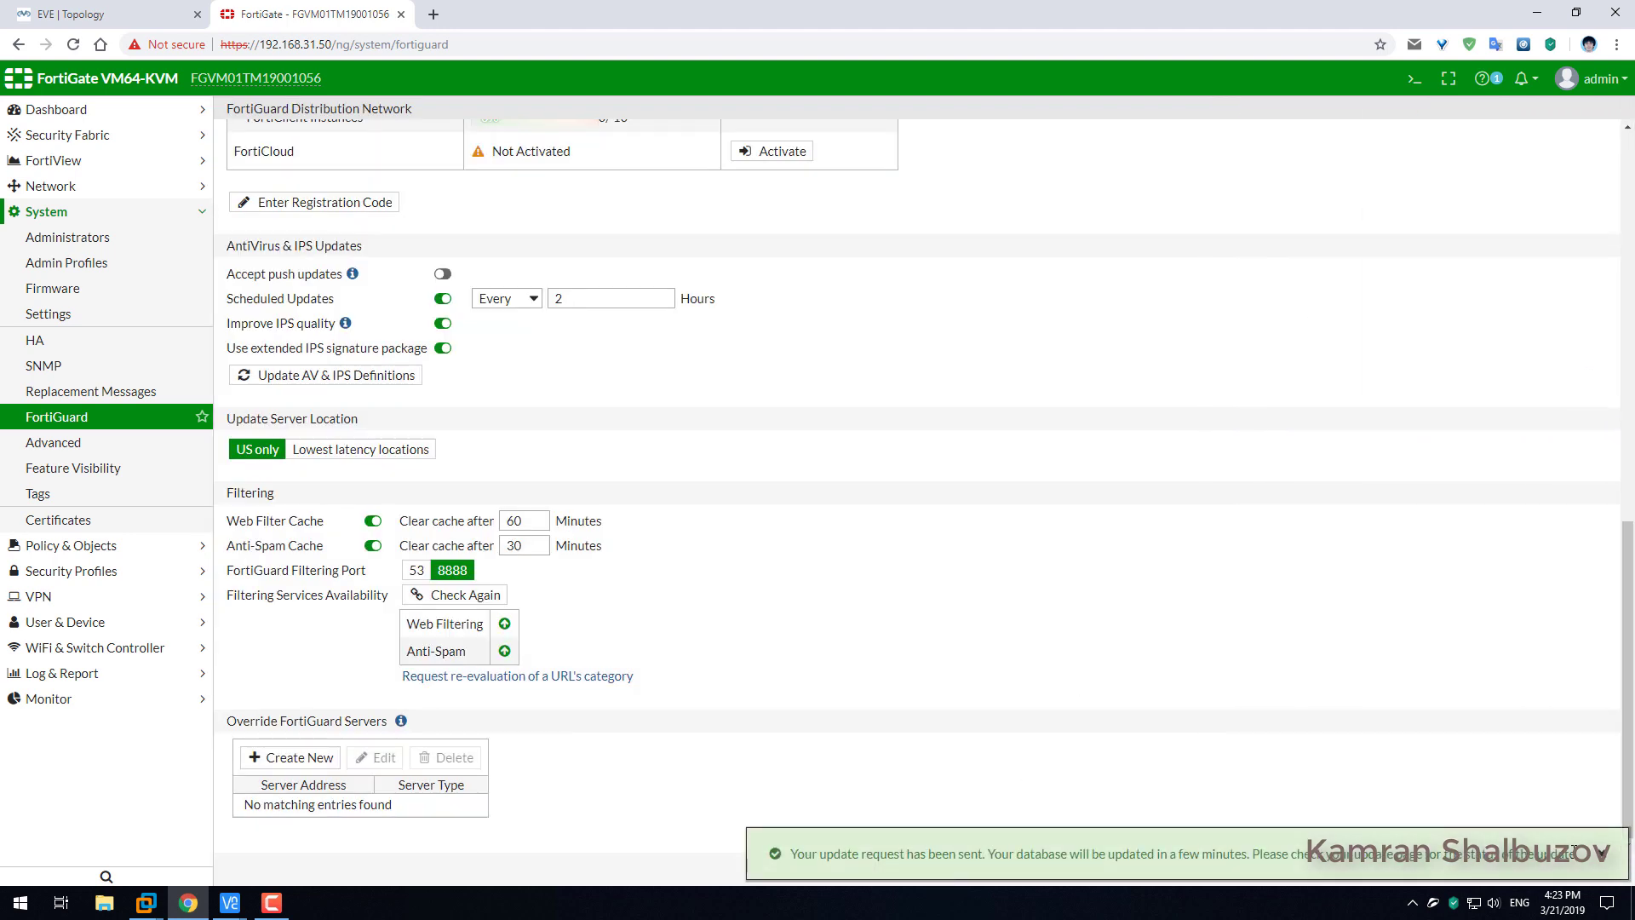
left_click(1602, 852)
left_click(947, 875)
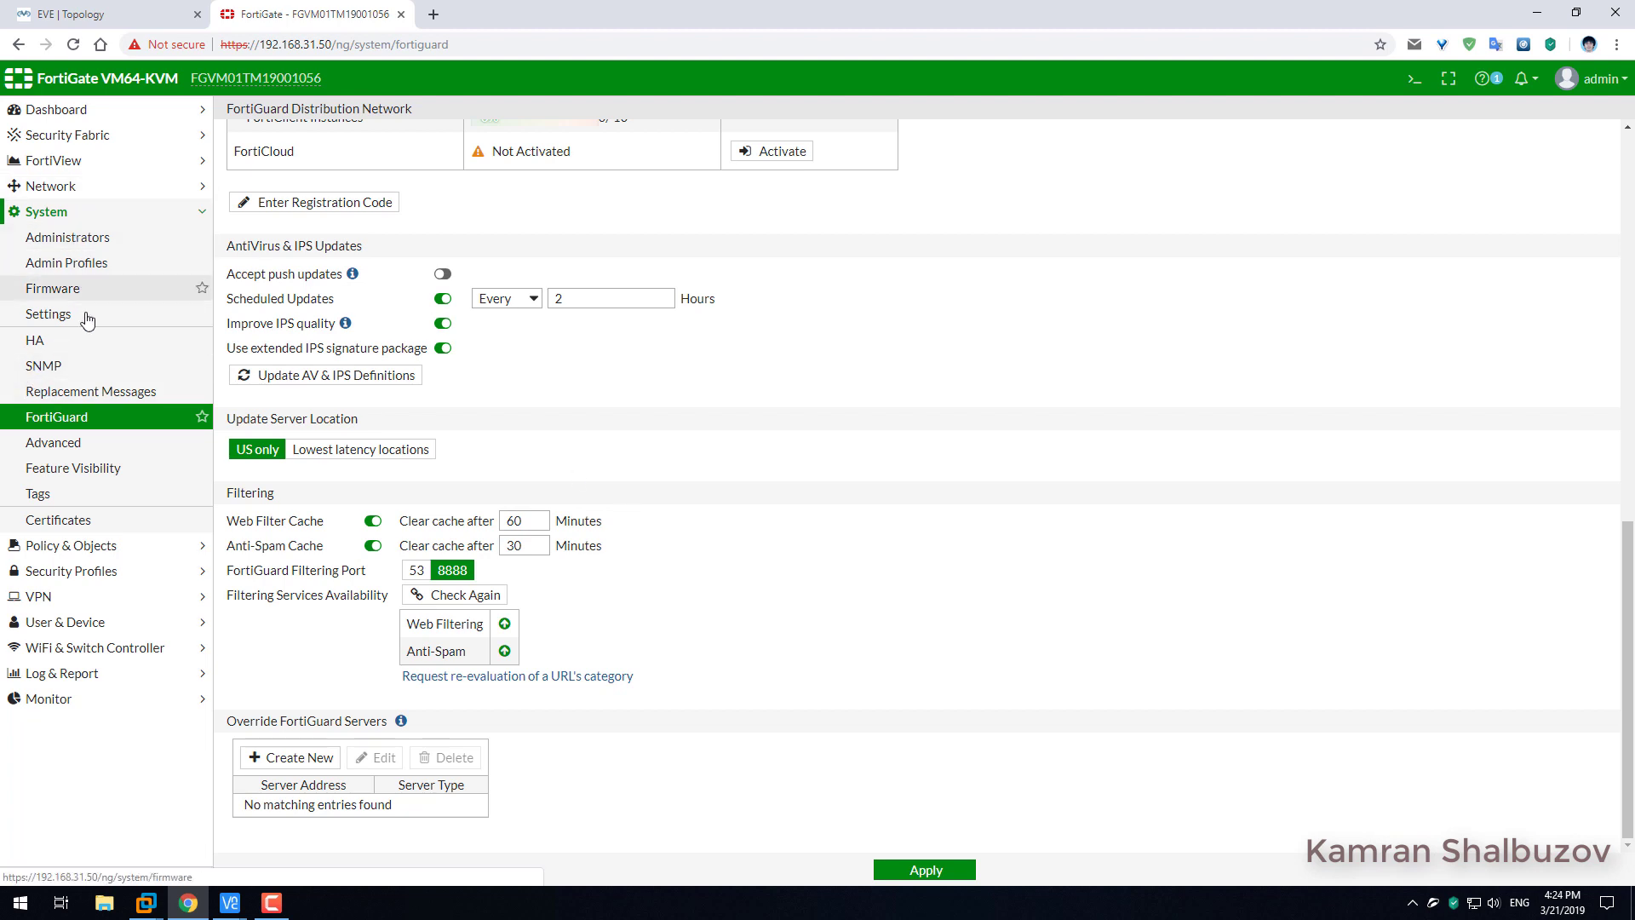
In Feature Visibility, turn on Multiple Interface Policies, Local In Policy, Domain & IP Reputation, DNS Database, and apply.
left_click(68, 477)
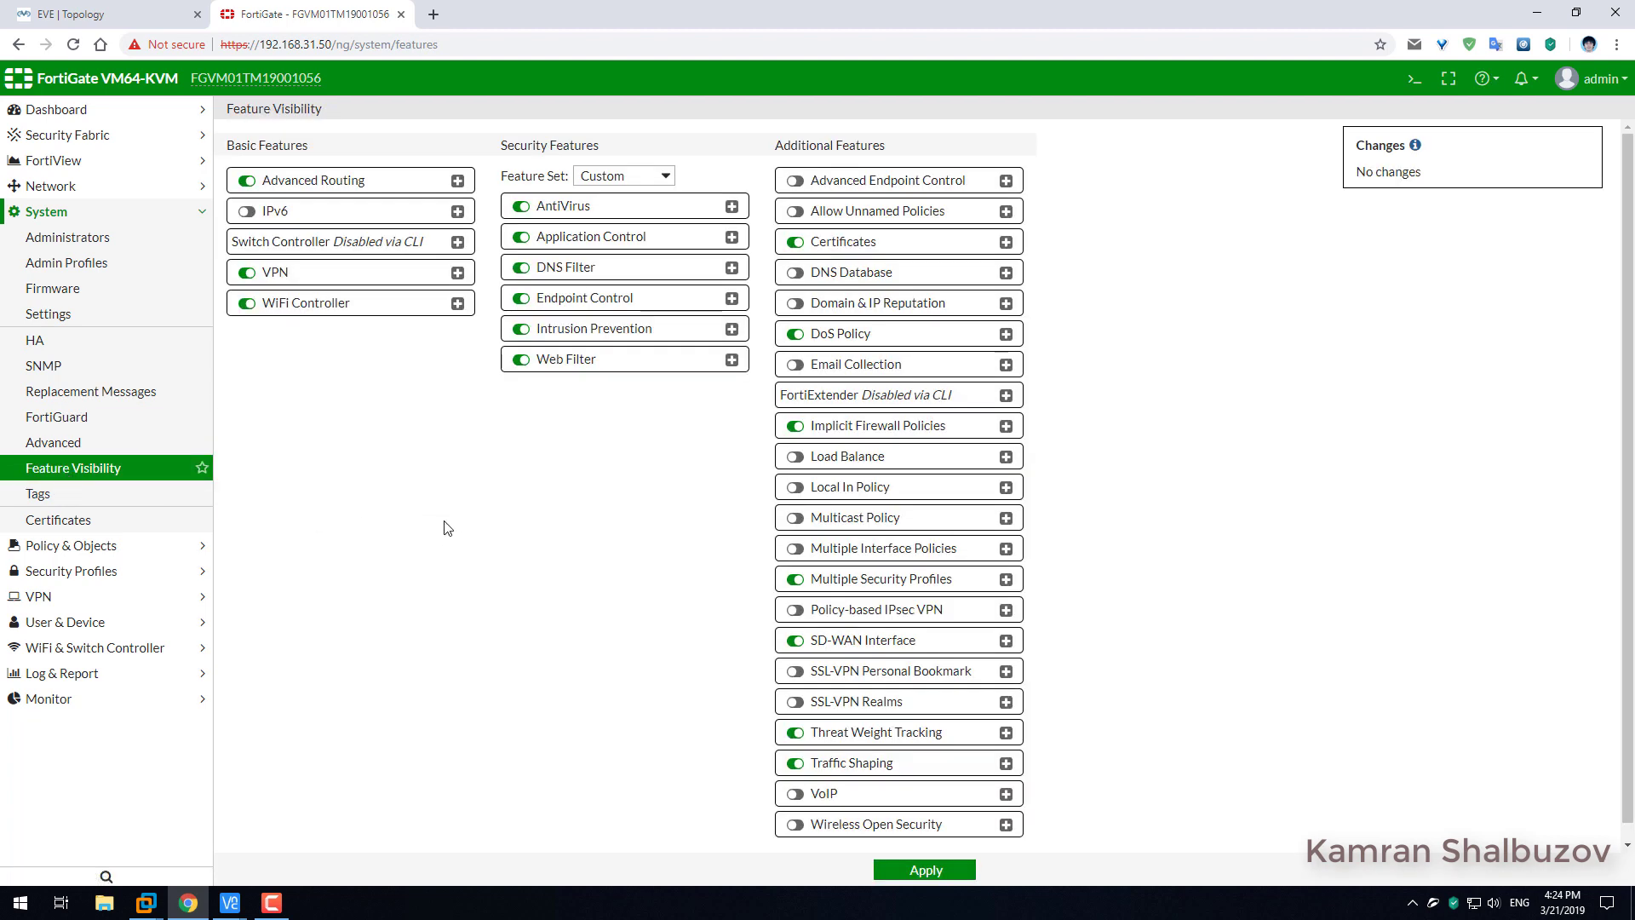
scroll(988, 365, "down", 1)
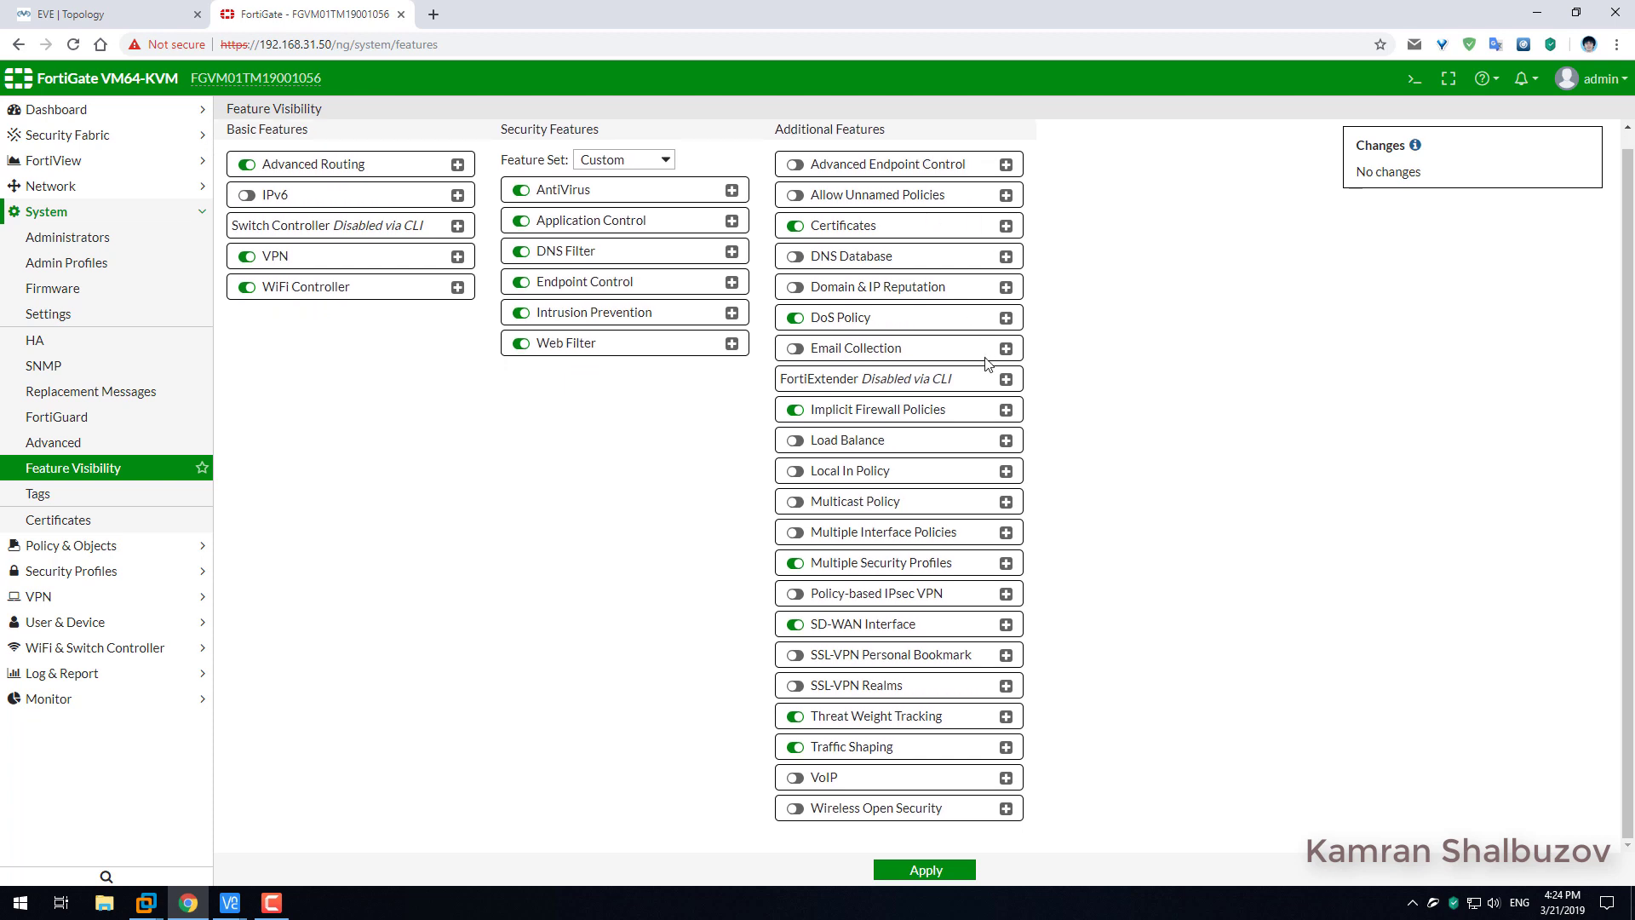
left_click(794, 532)
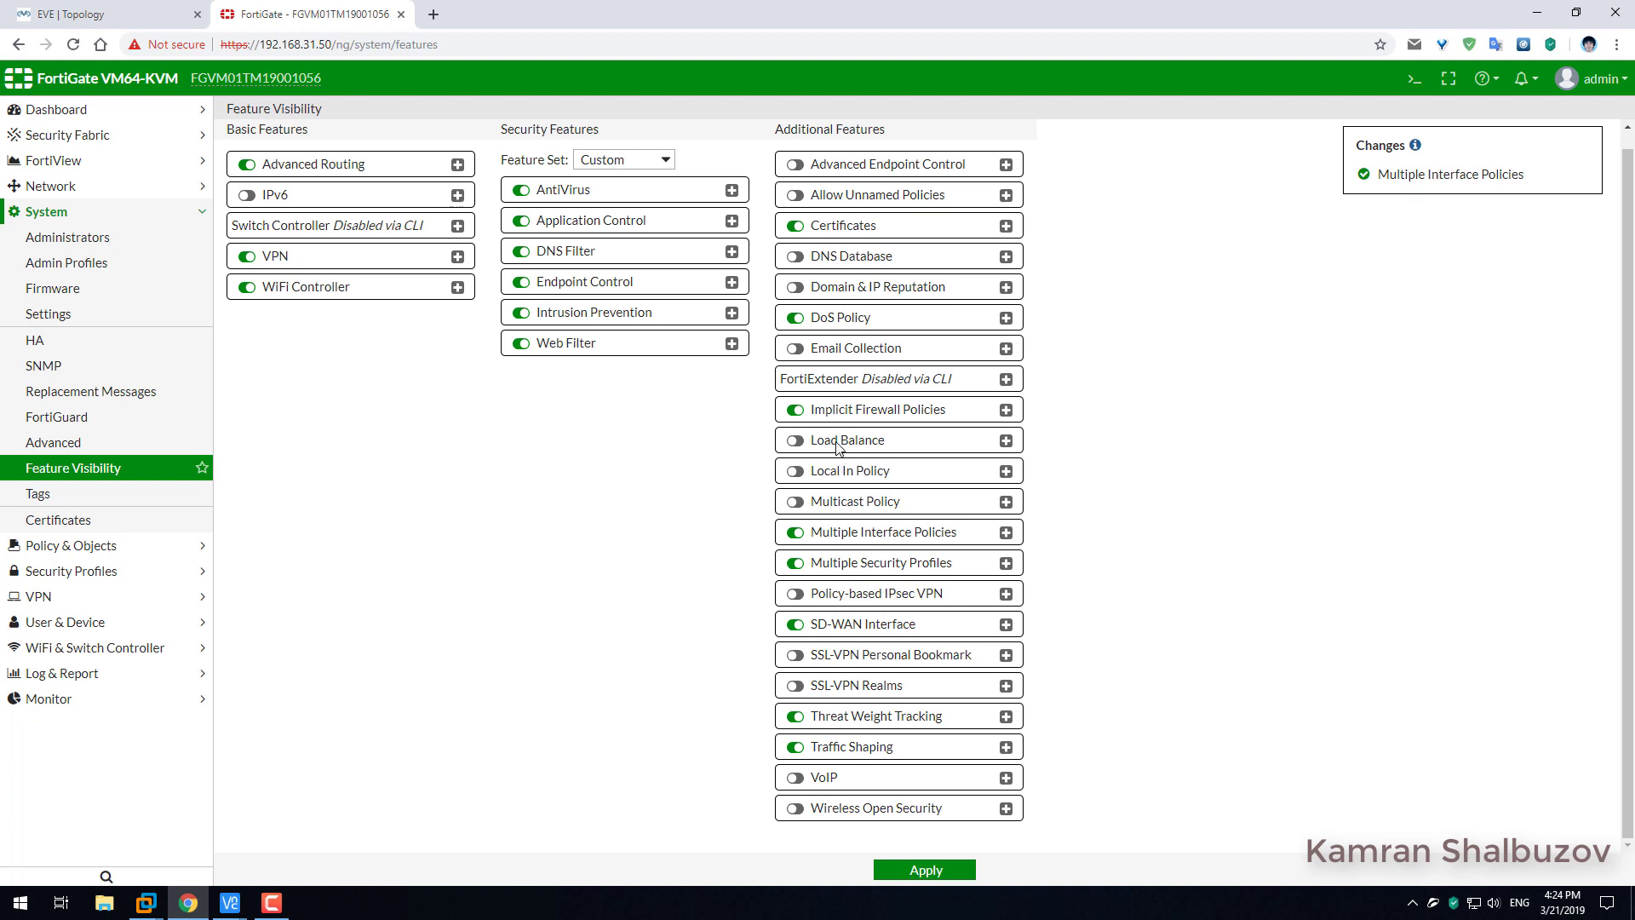
left_click(795, 471)
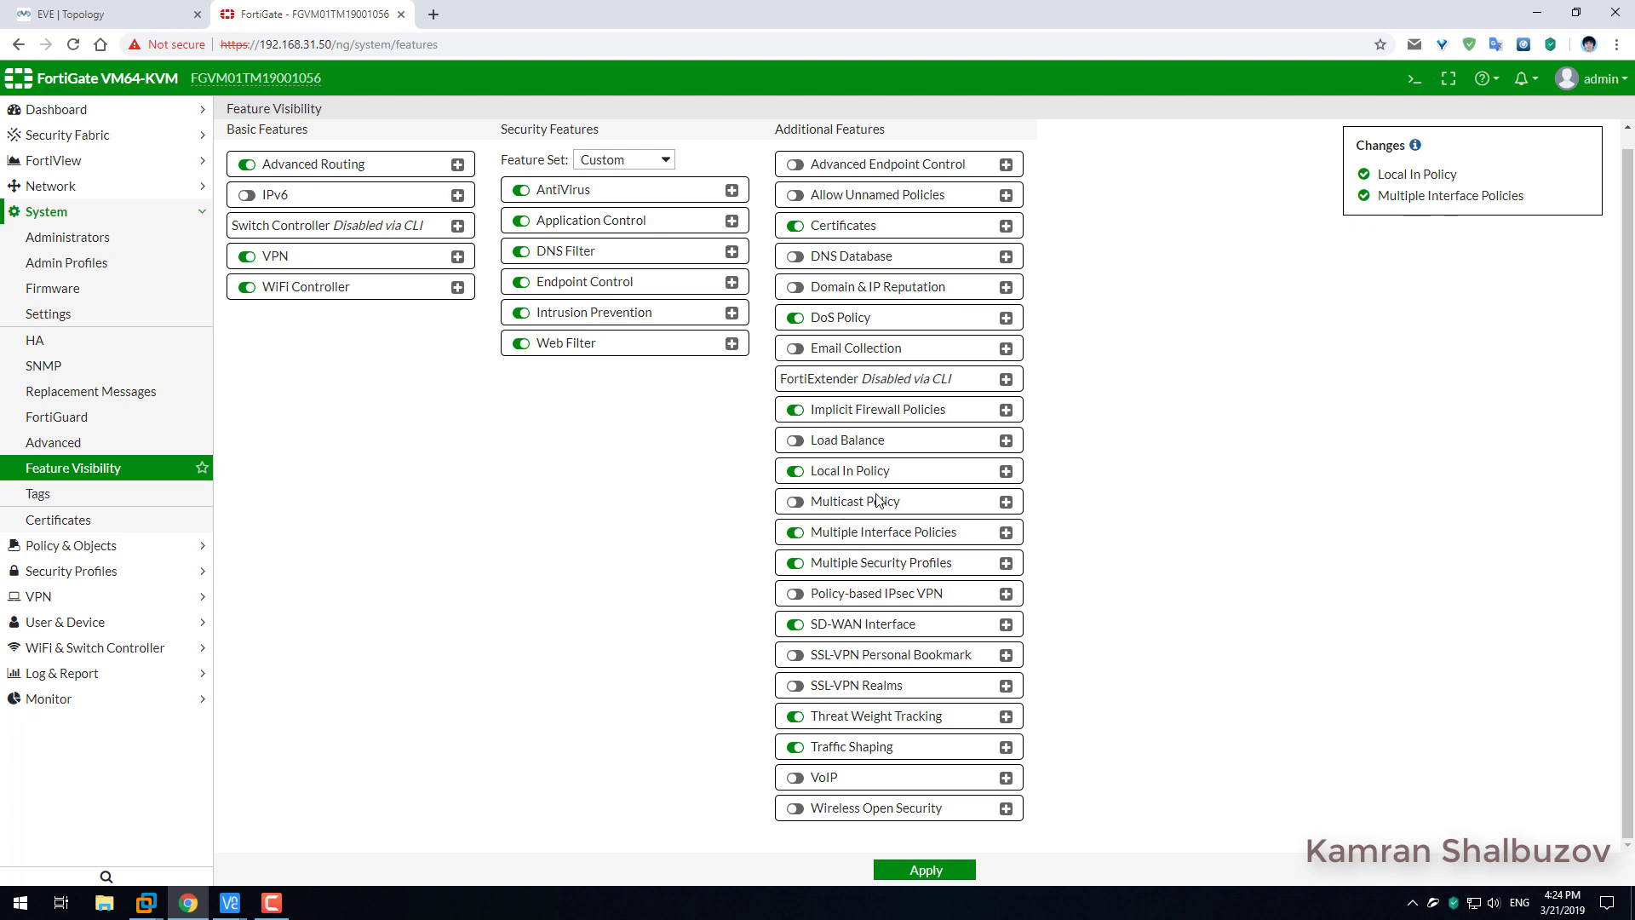
left_click(795, 290)
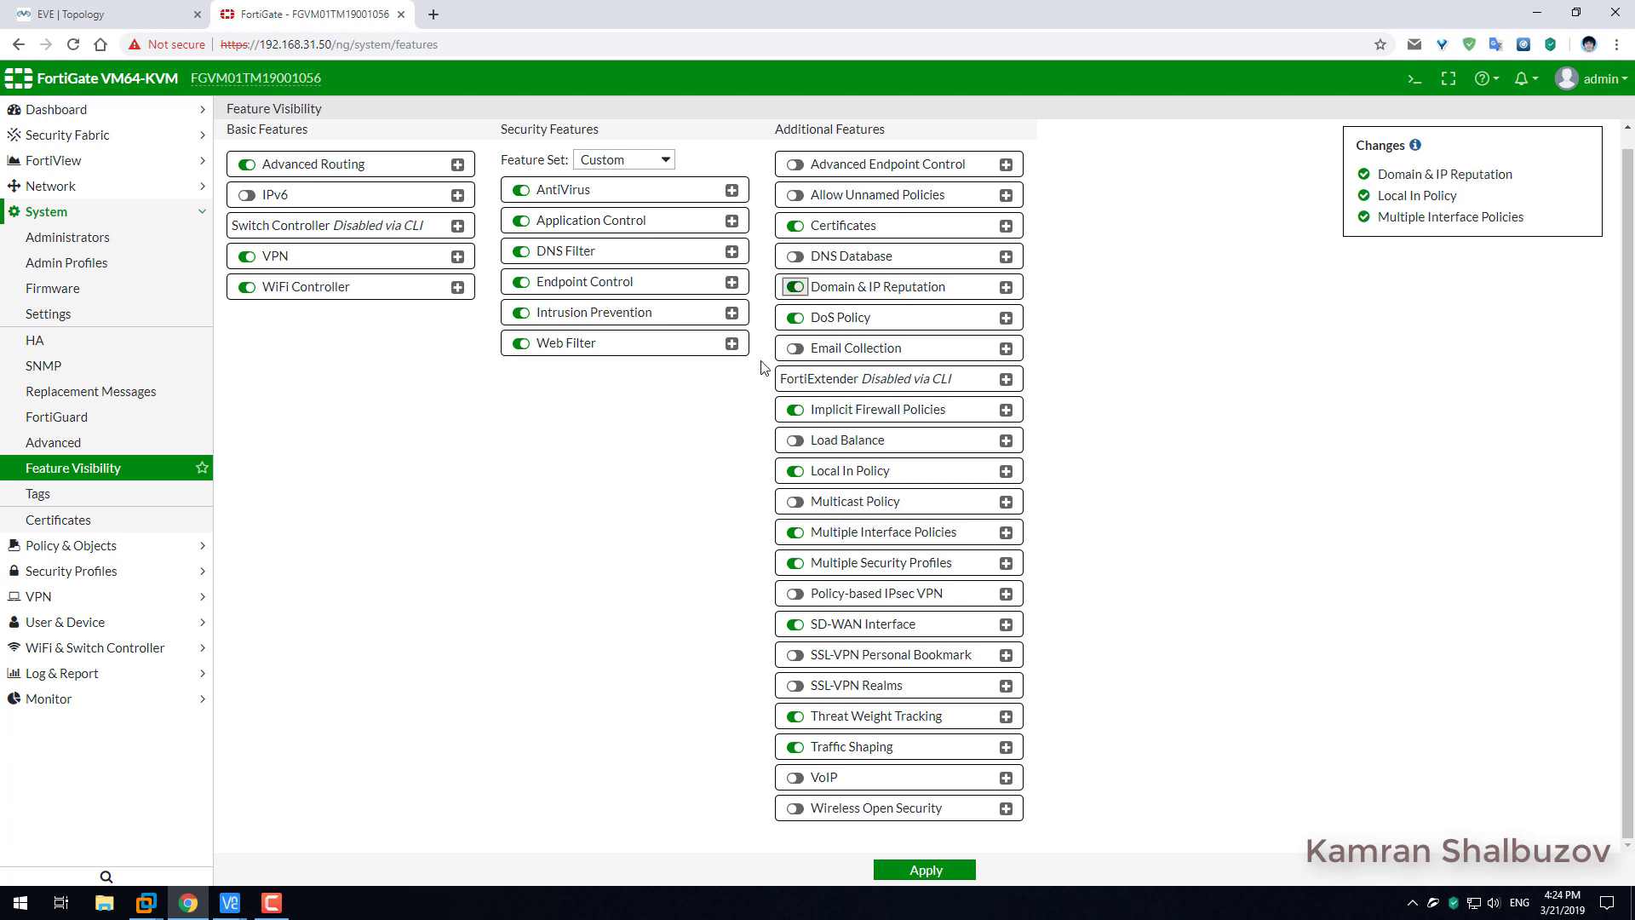
left_click(795, 257)
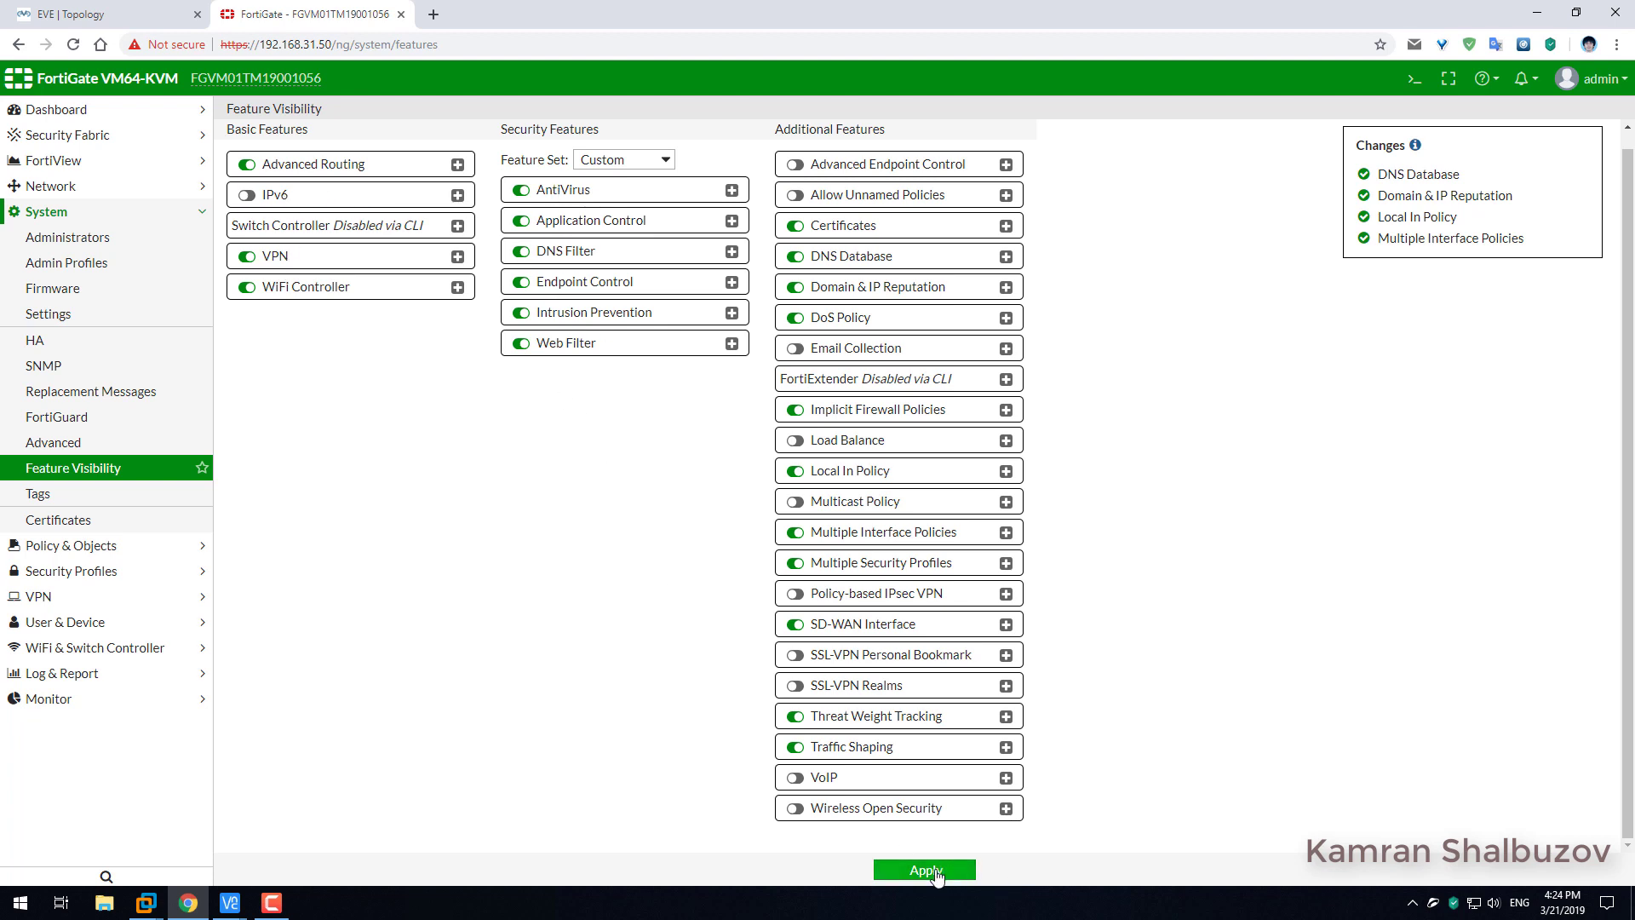
left_click(937, 873)
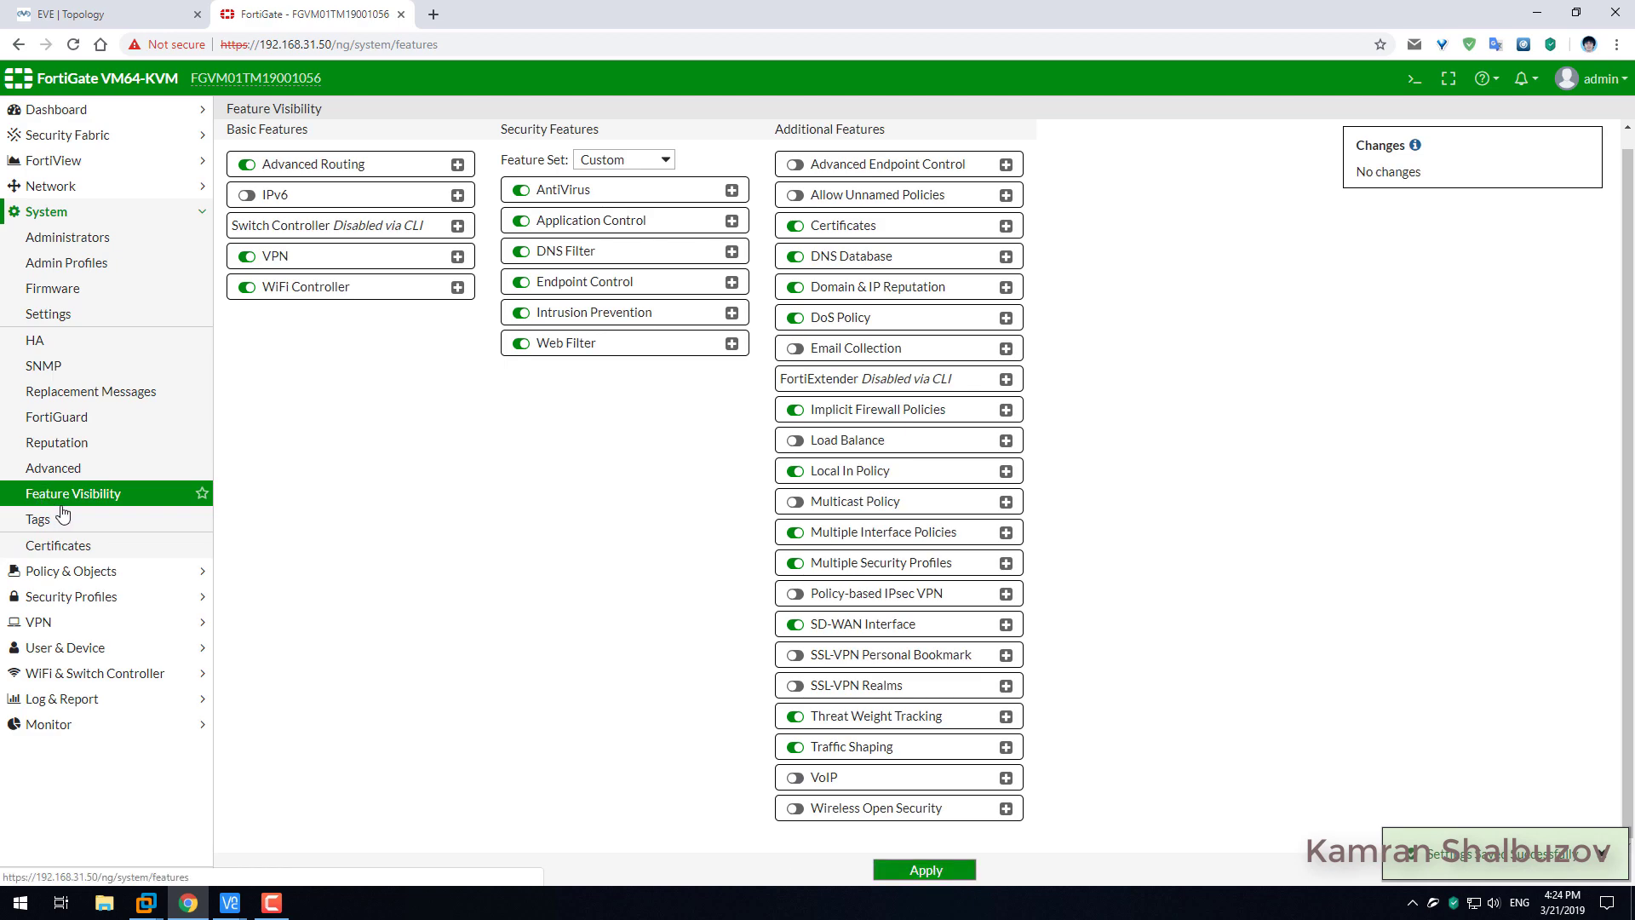
Set the system time zone to (GMT+4:00) Baku.
left_click(69, 315)
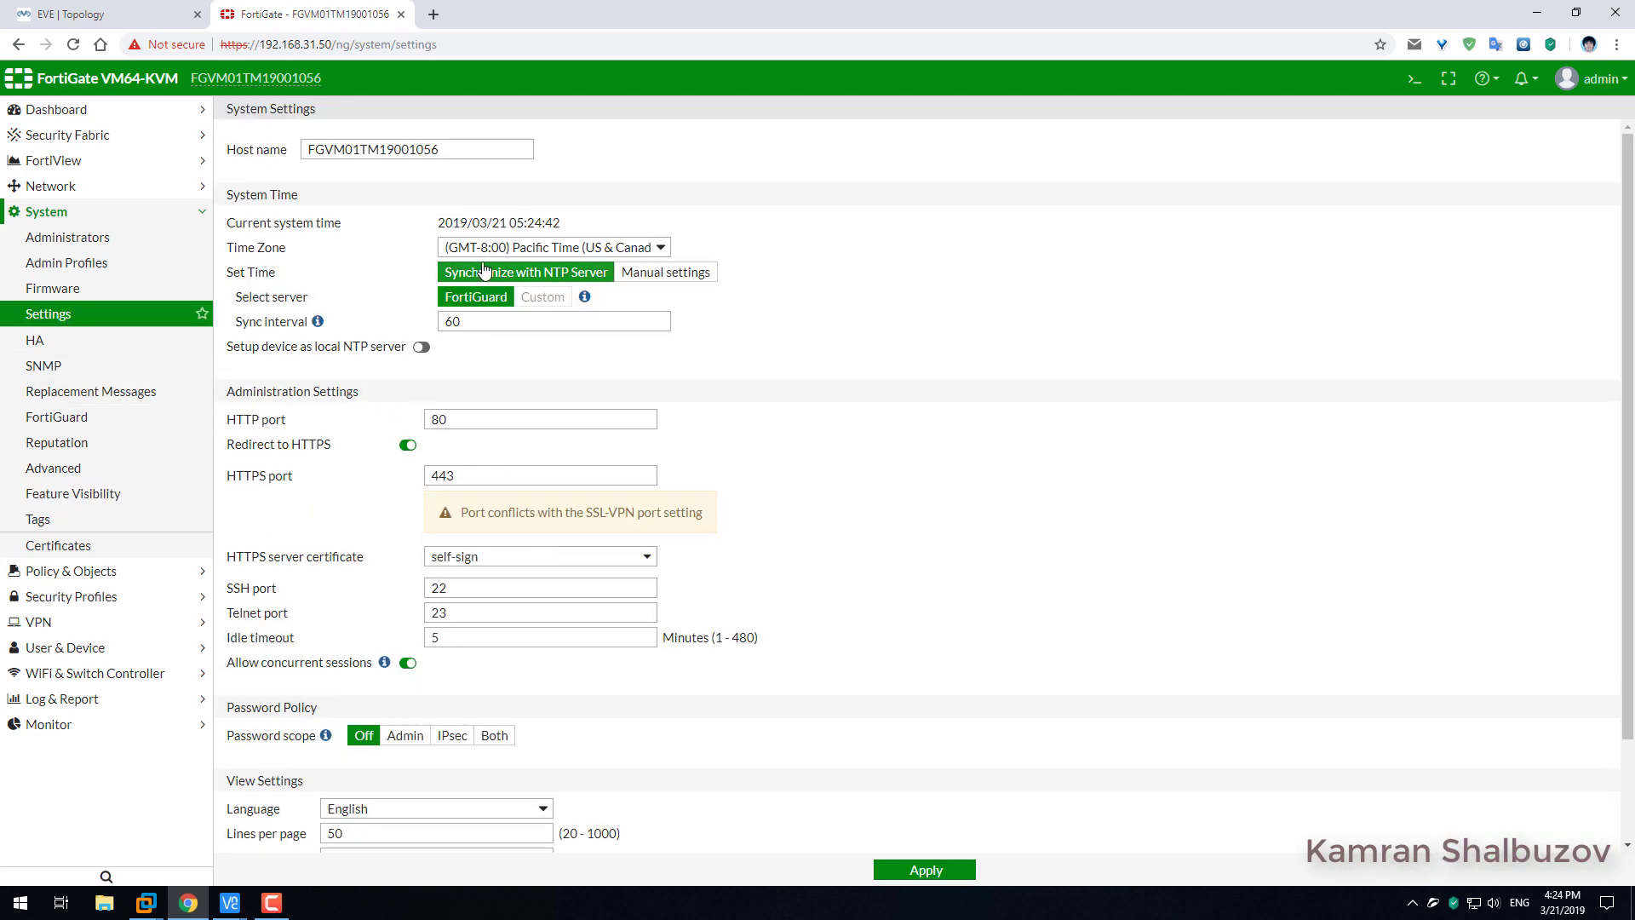
left_click(598, 249)
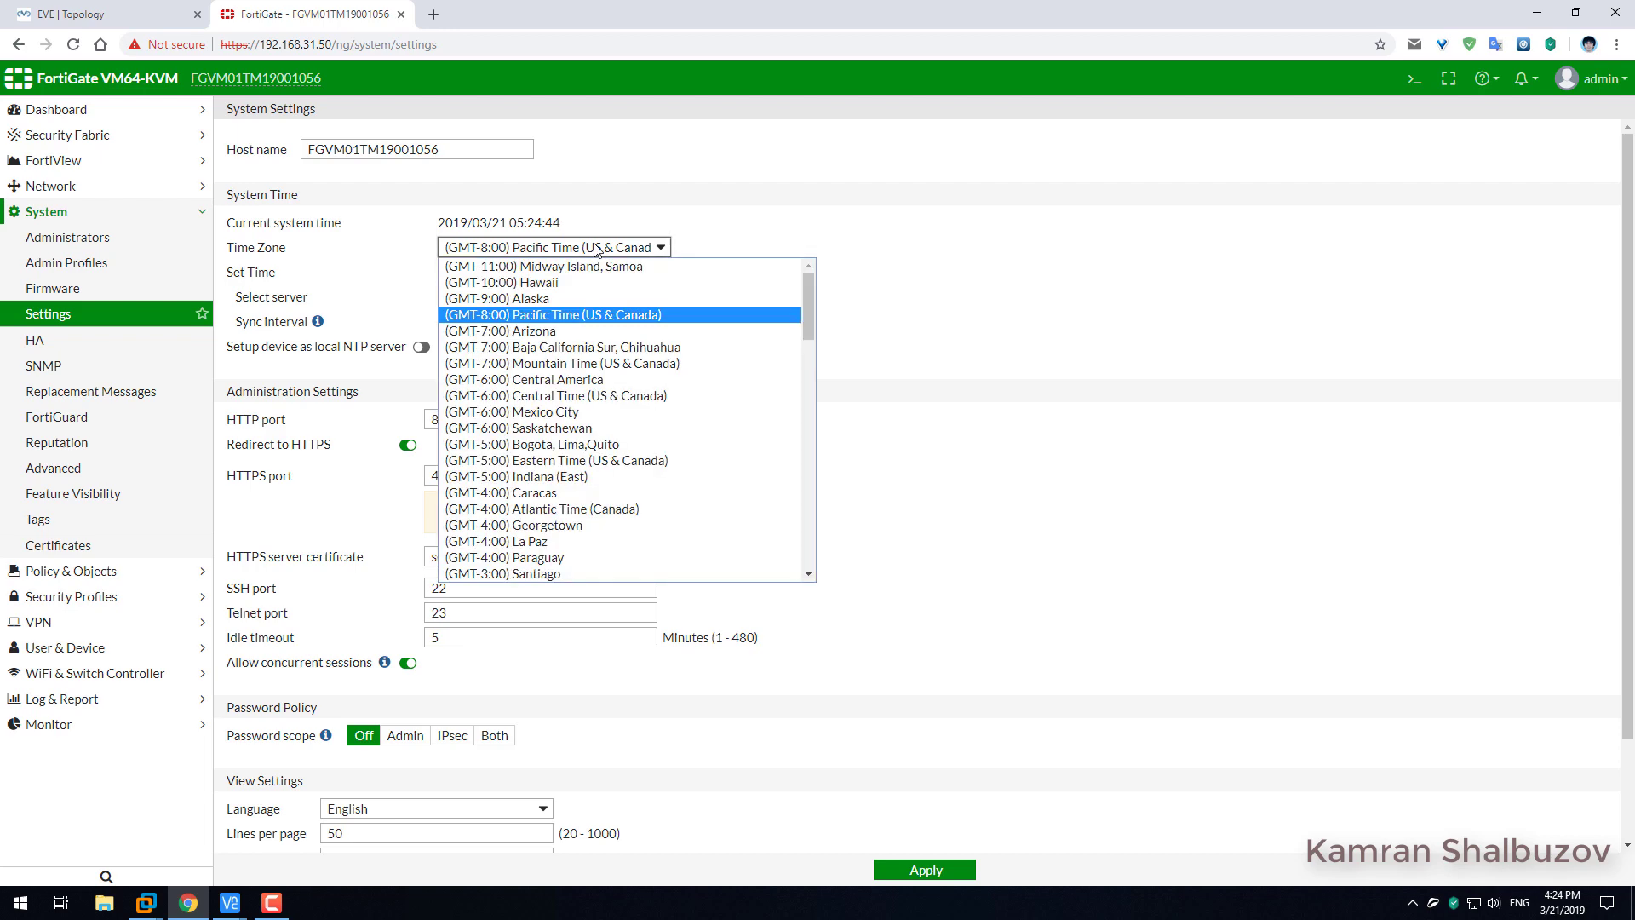
scroll(630, 413, "down", 10)
scroll(627, 418, "down", 2)
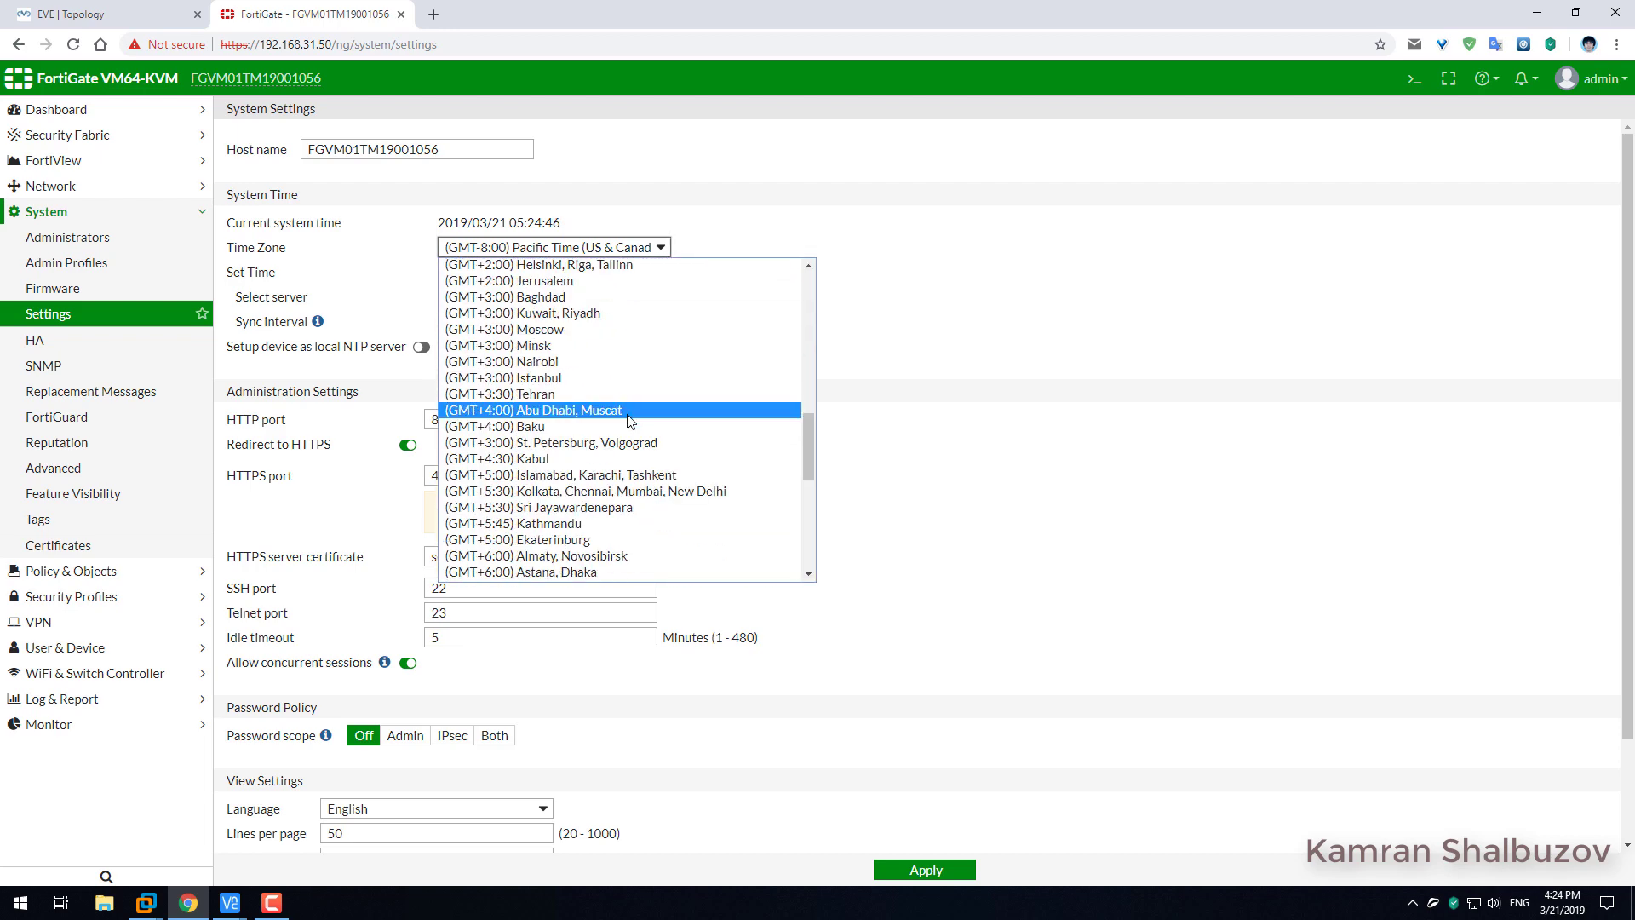
left_click(550, 427)
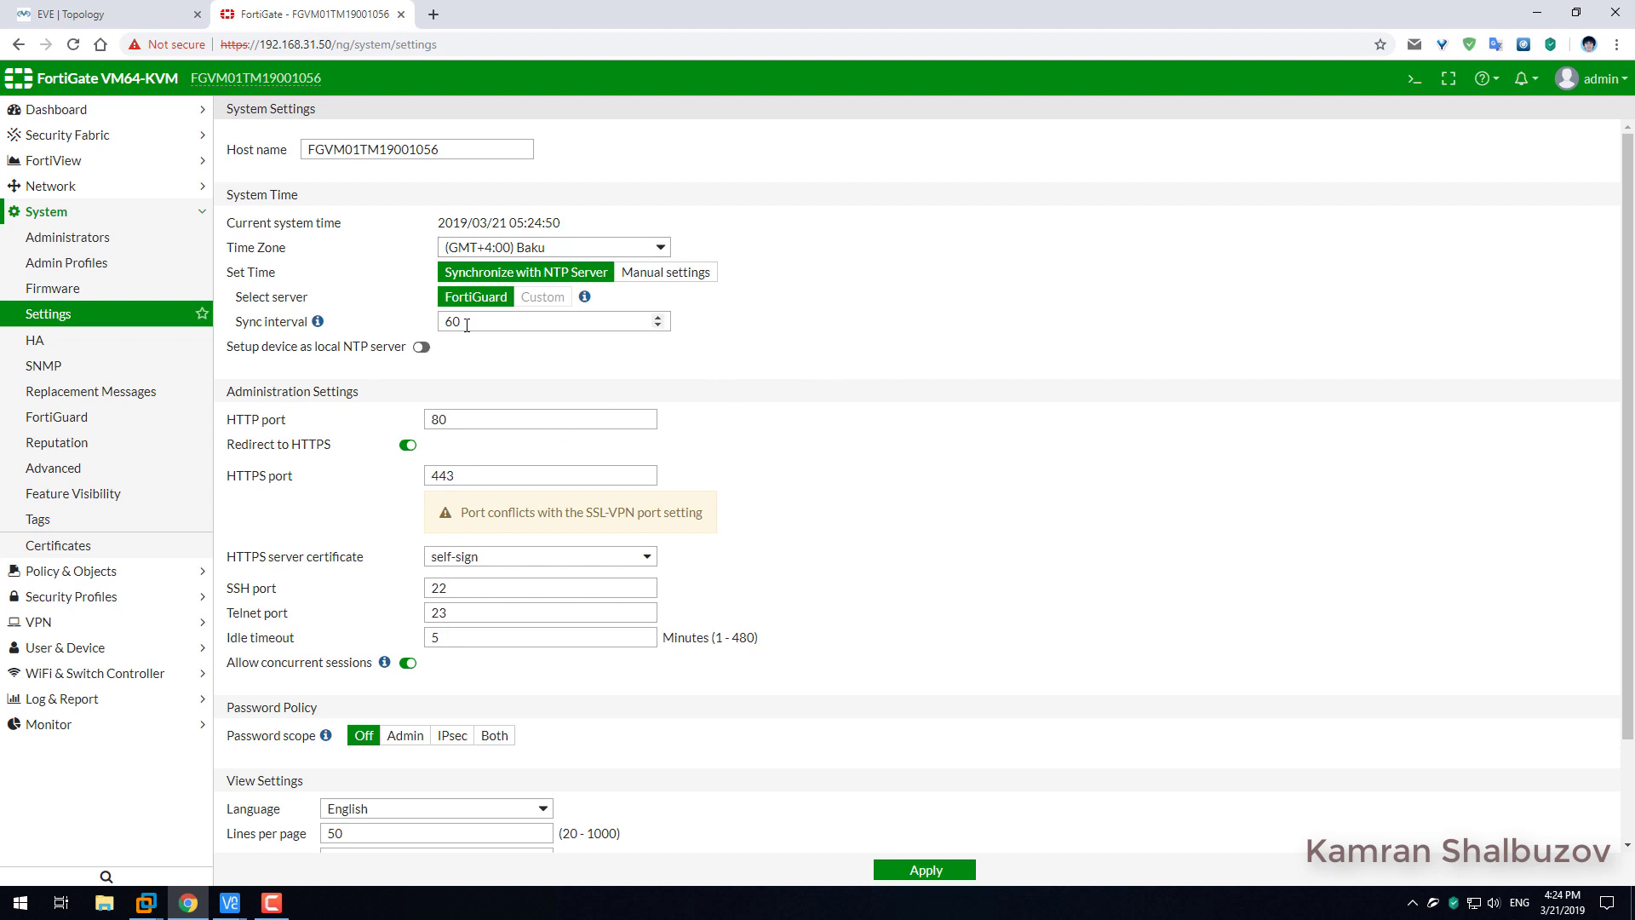
Set the idle timeout to 60 minutes and inspection mode to Proxy, then apply.
scroll(474, 466, "down", 2)
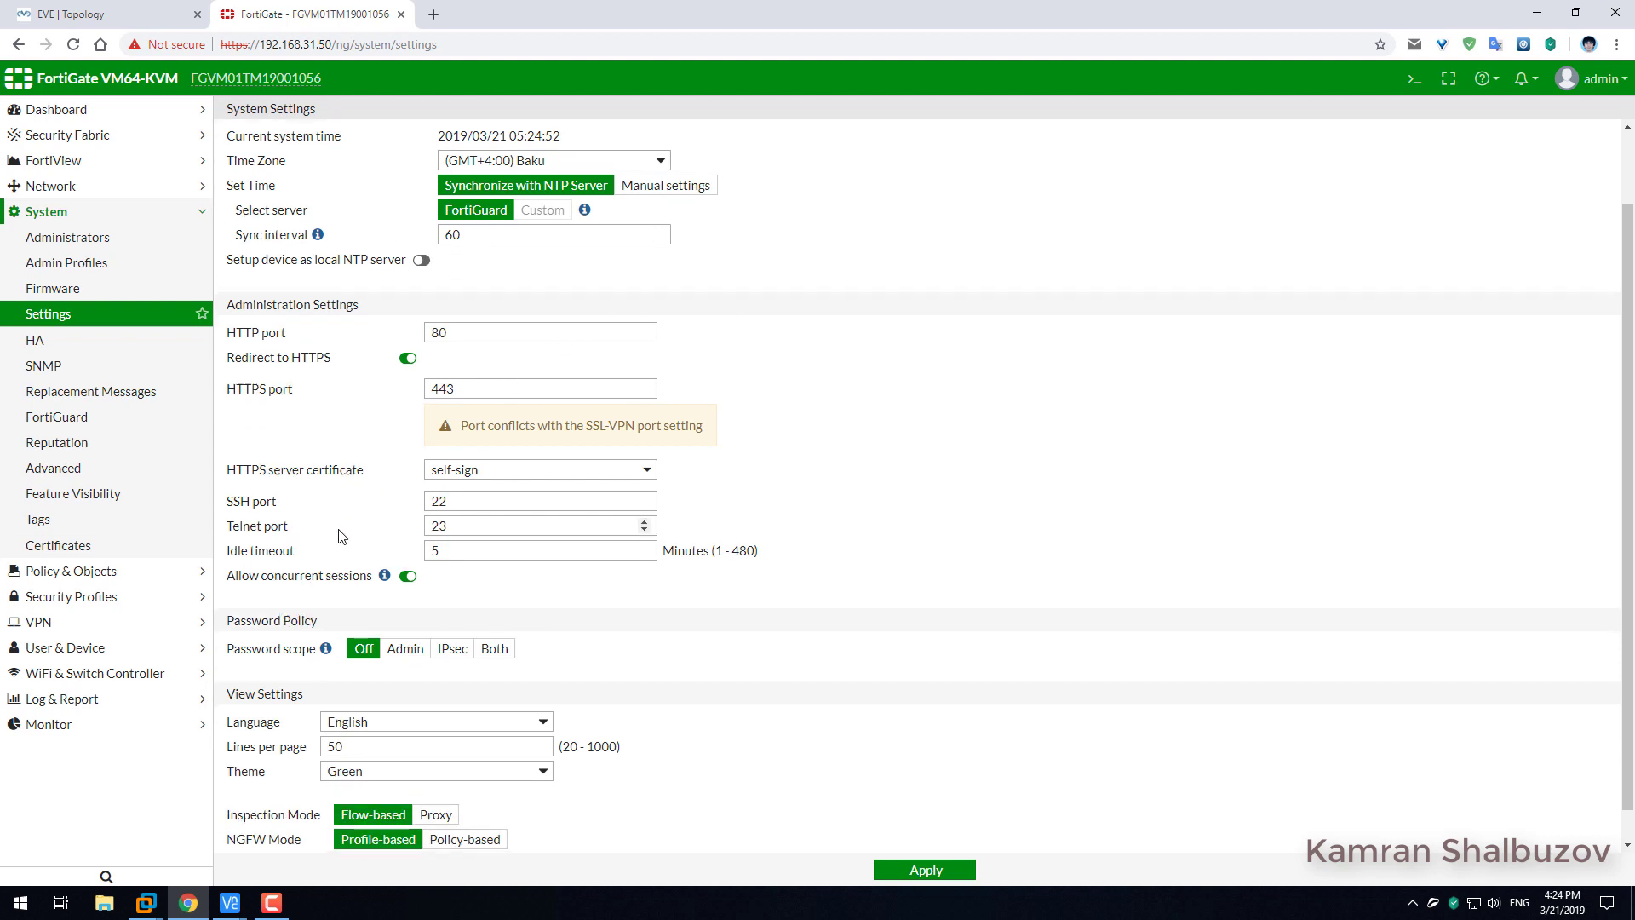
left_click_drag(471, 517, 416, 508)
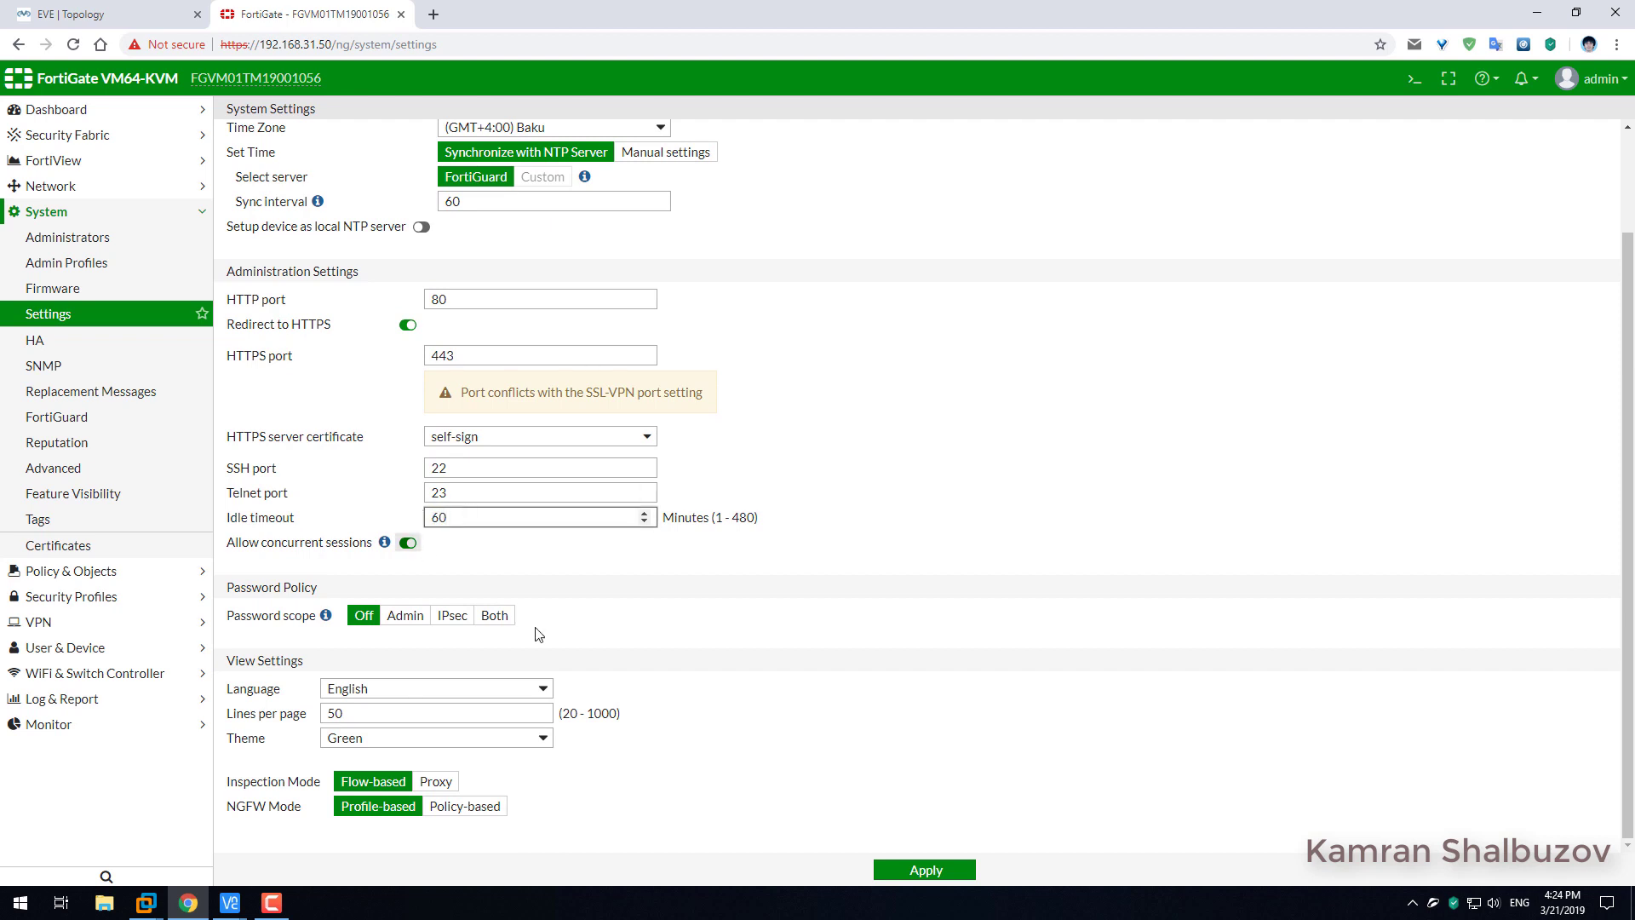
left_click(771, 822)
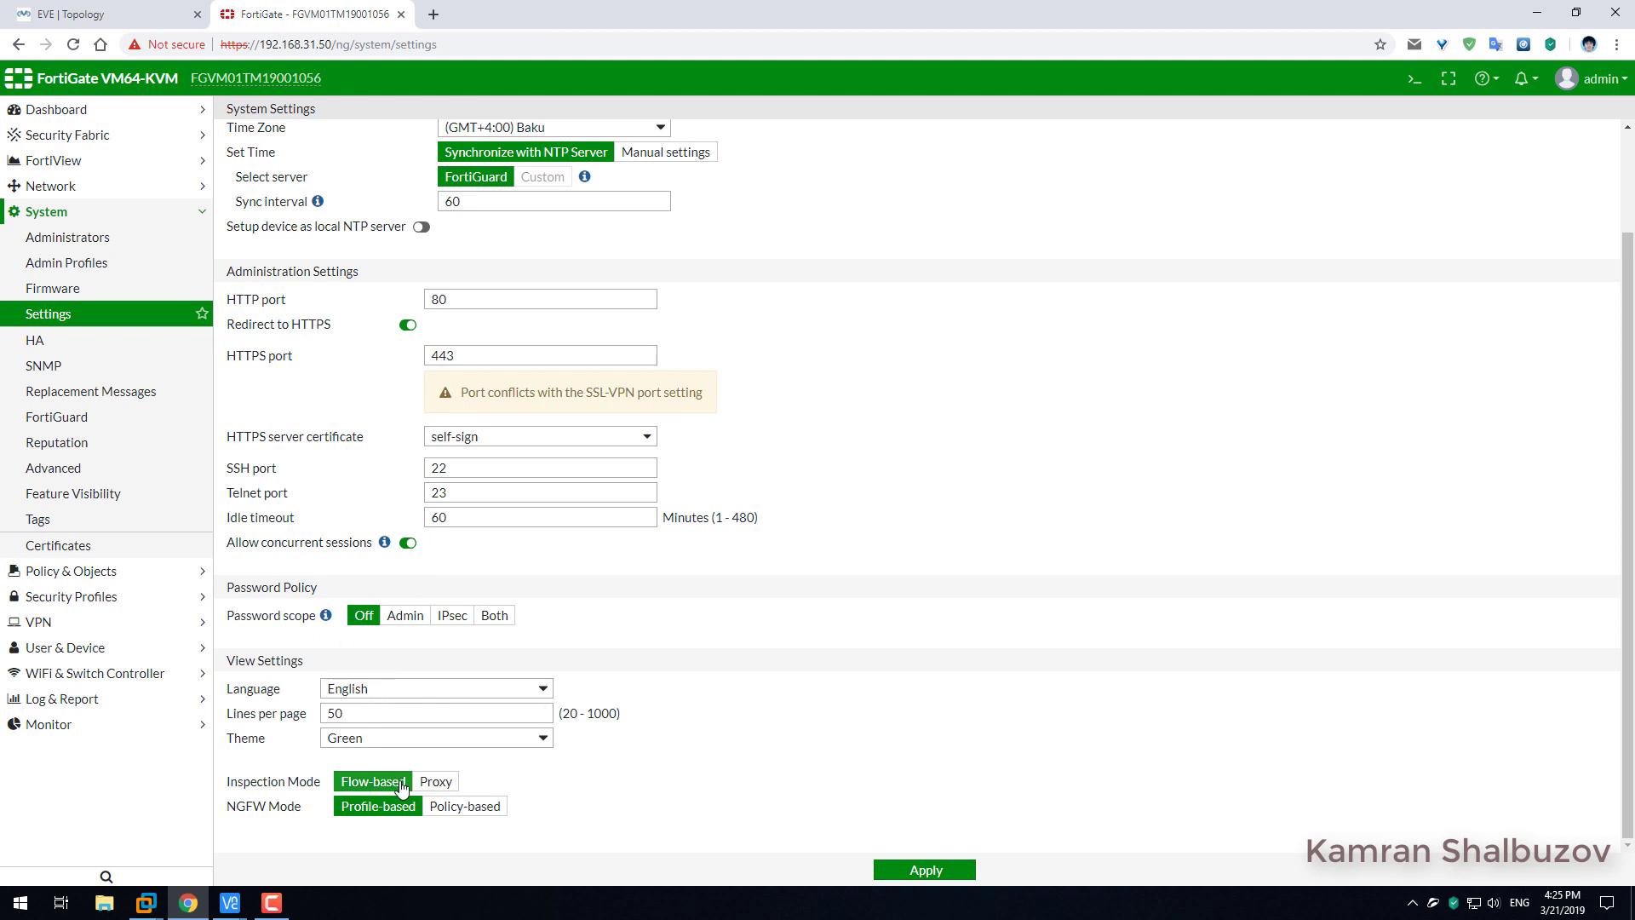
left_click(437, 782)
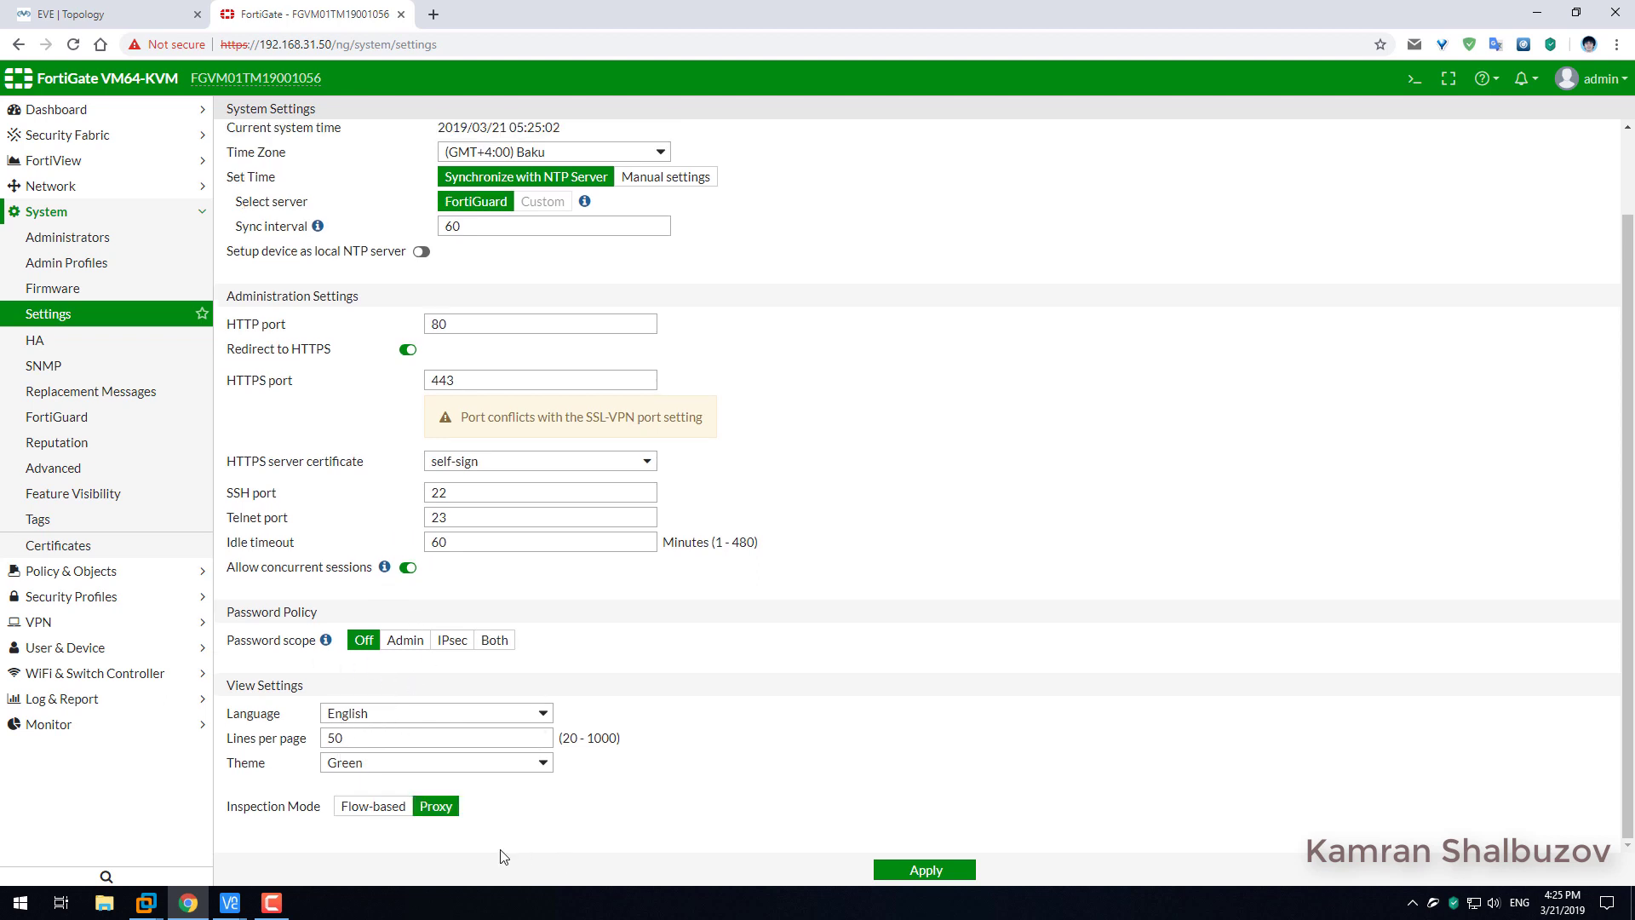
left_click(926, 870)
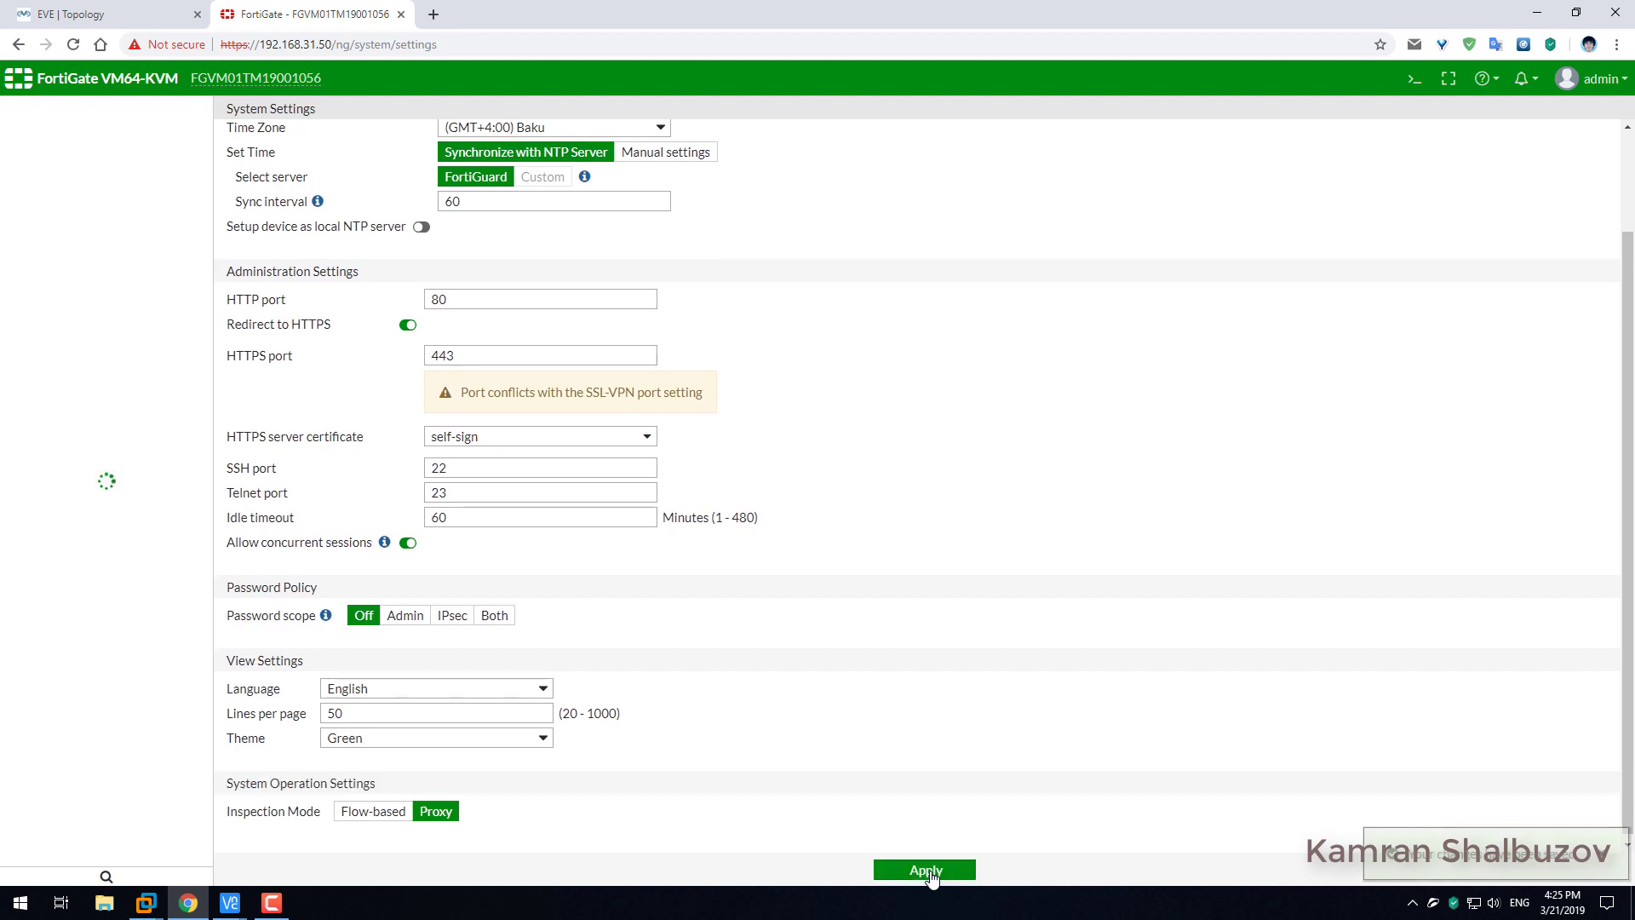
scroll(821, 716, "down", 2)
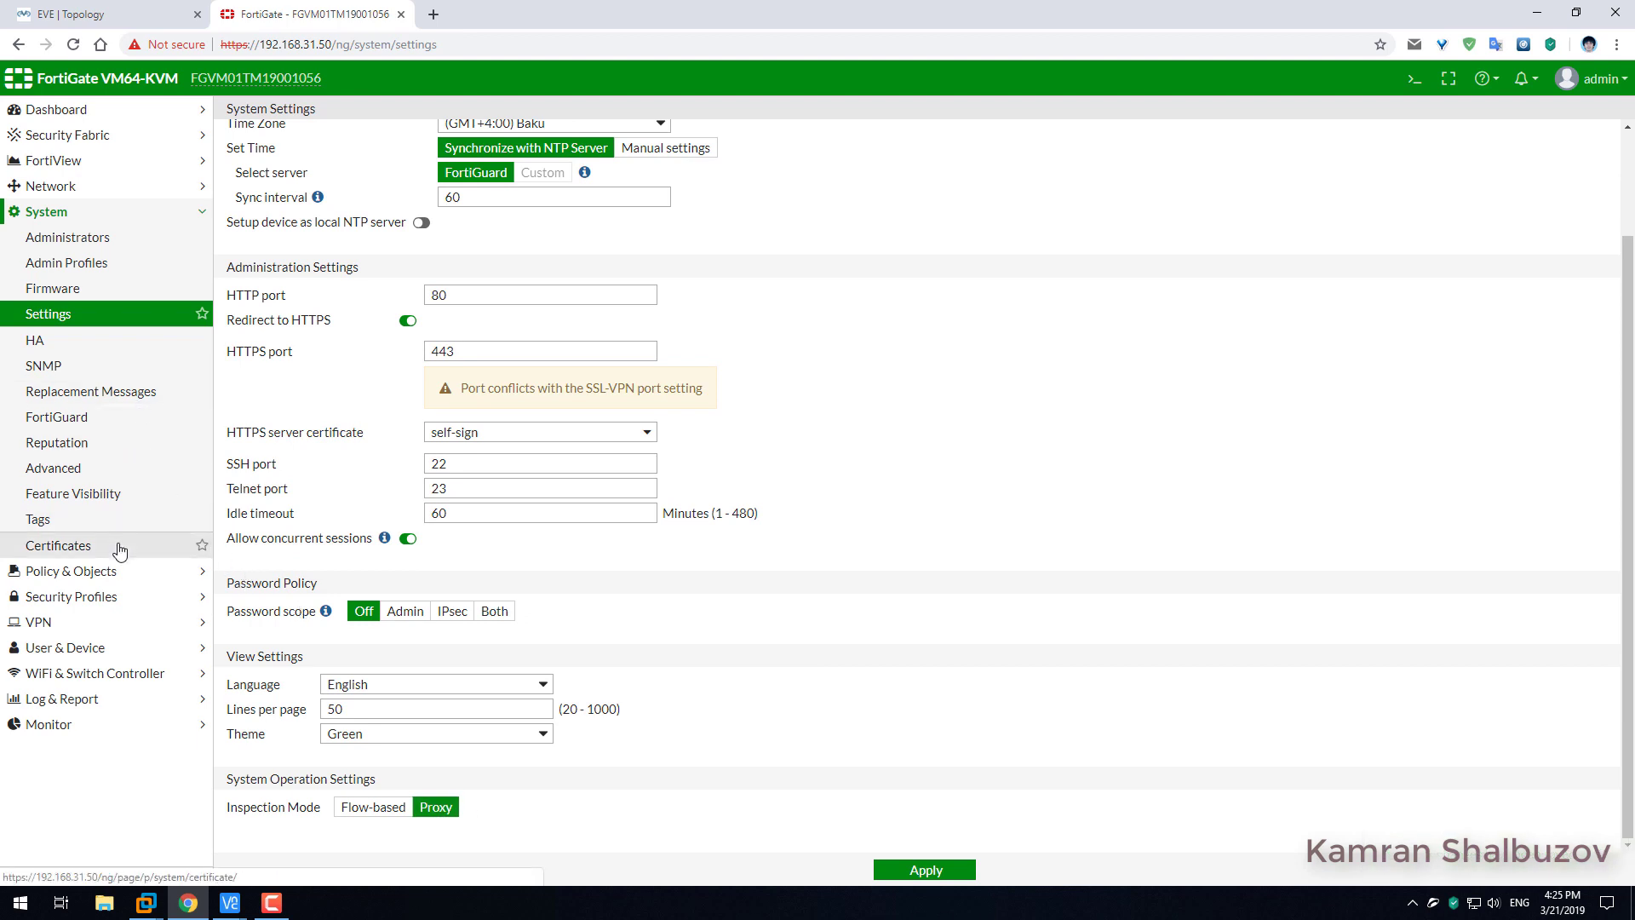
Create a new LDAP server under User & Device > LDAP Servers and name it AD1.
left_click(64, 649)
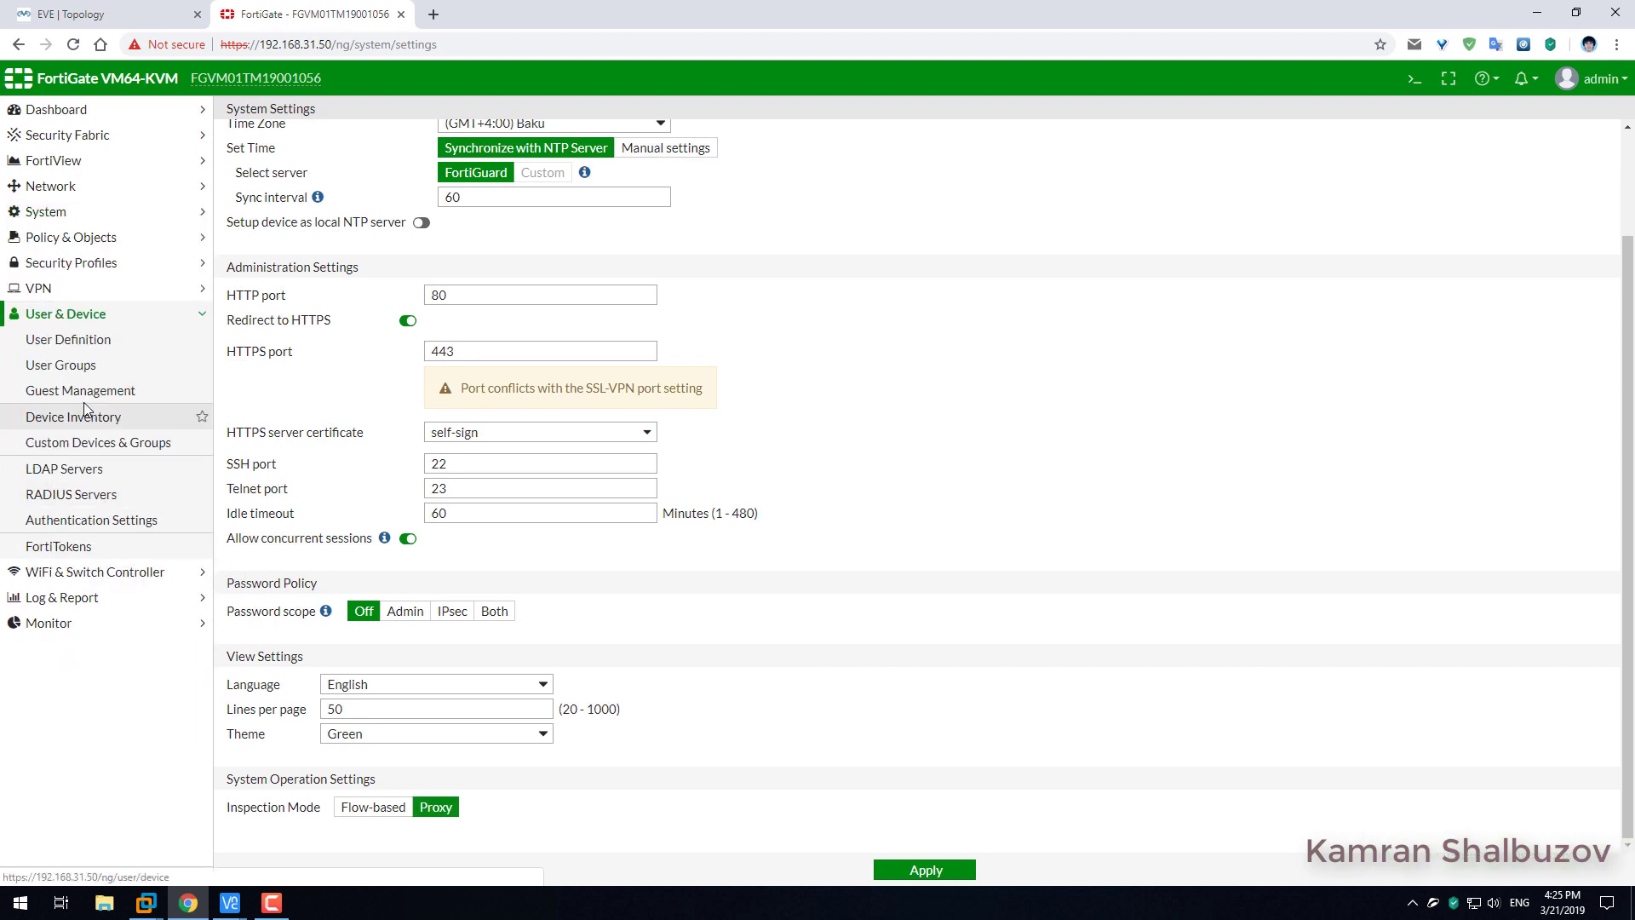
left_click(75, 468)
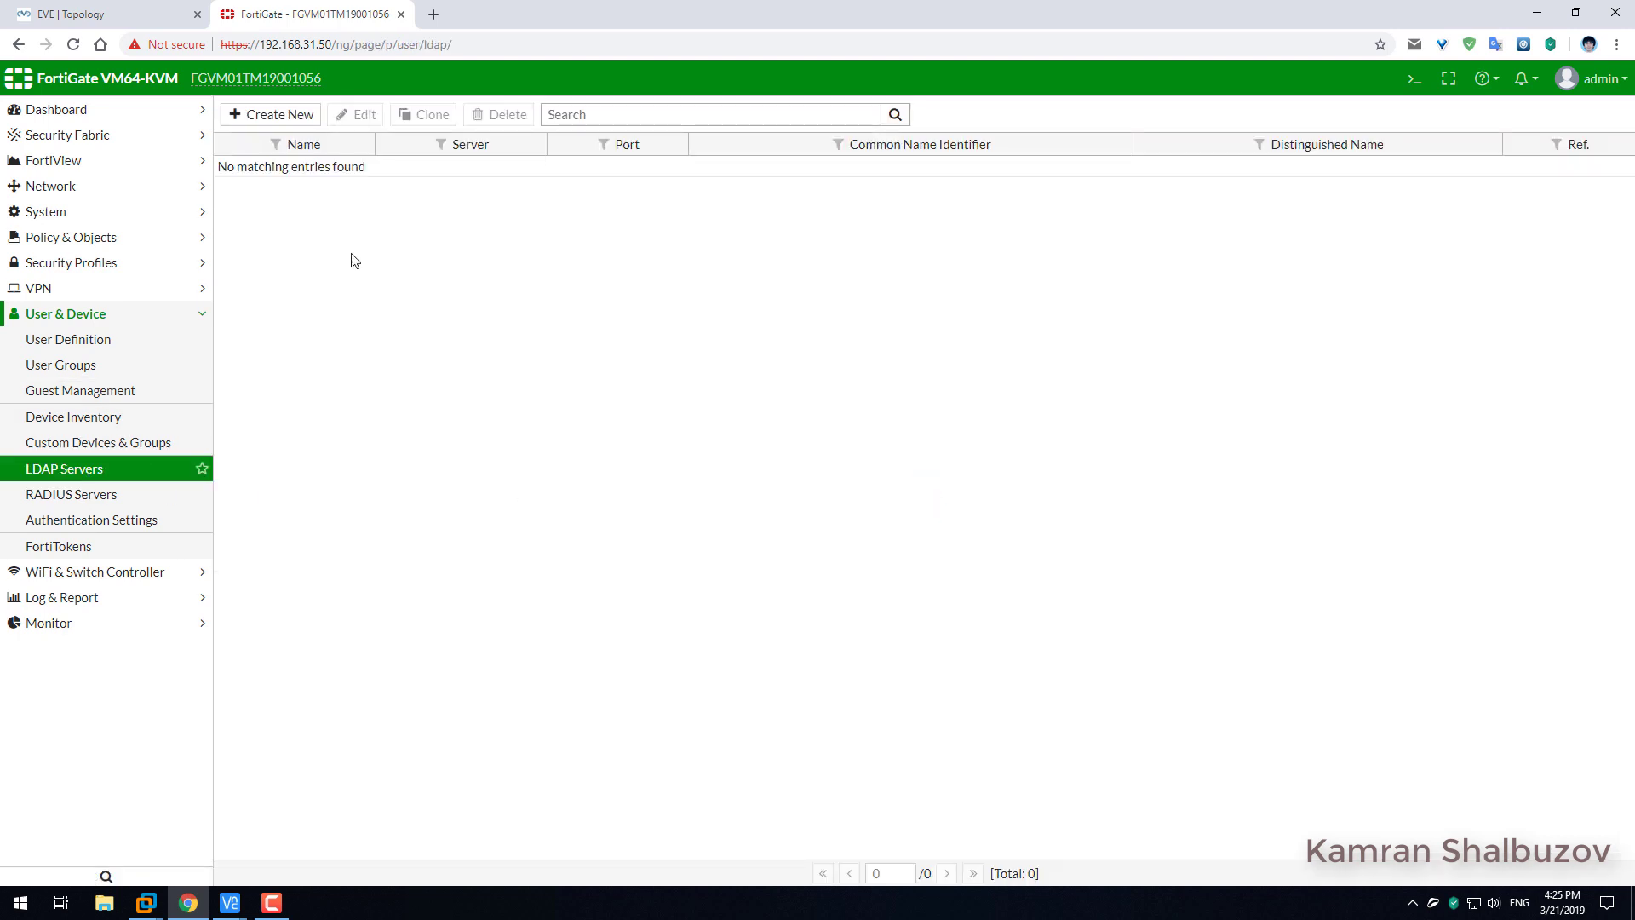
left_click(300, 114)
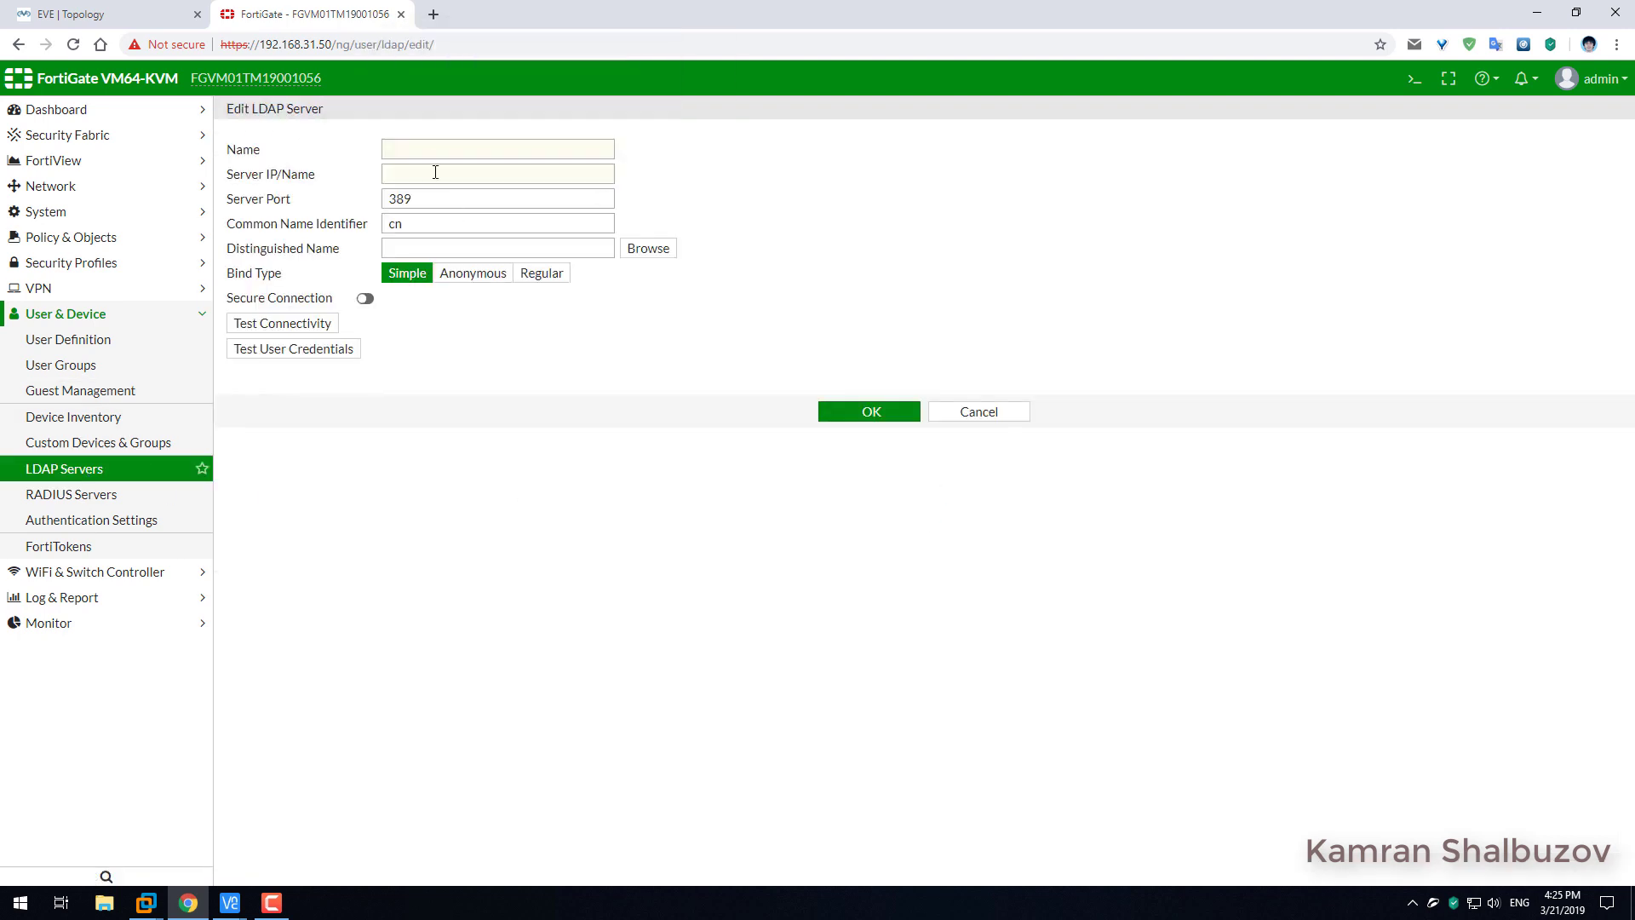
left_click(427, 154)
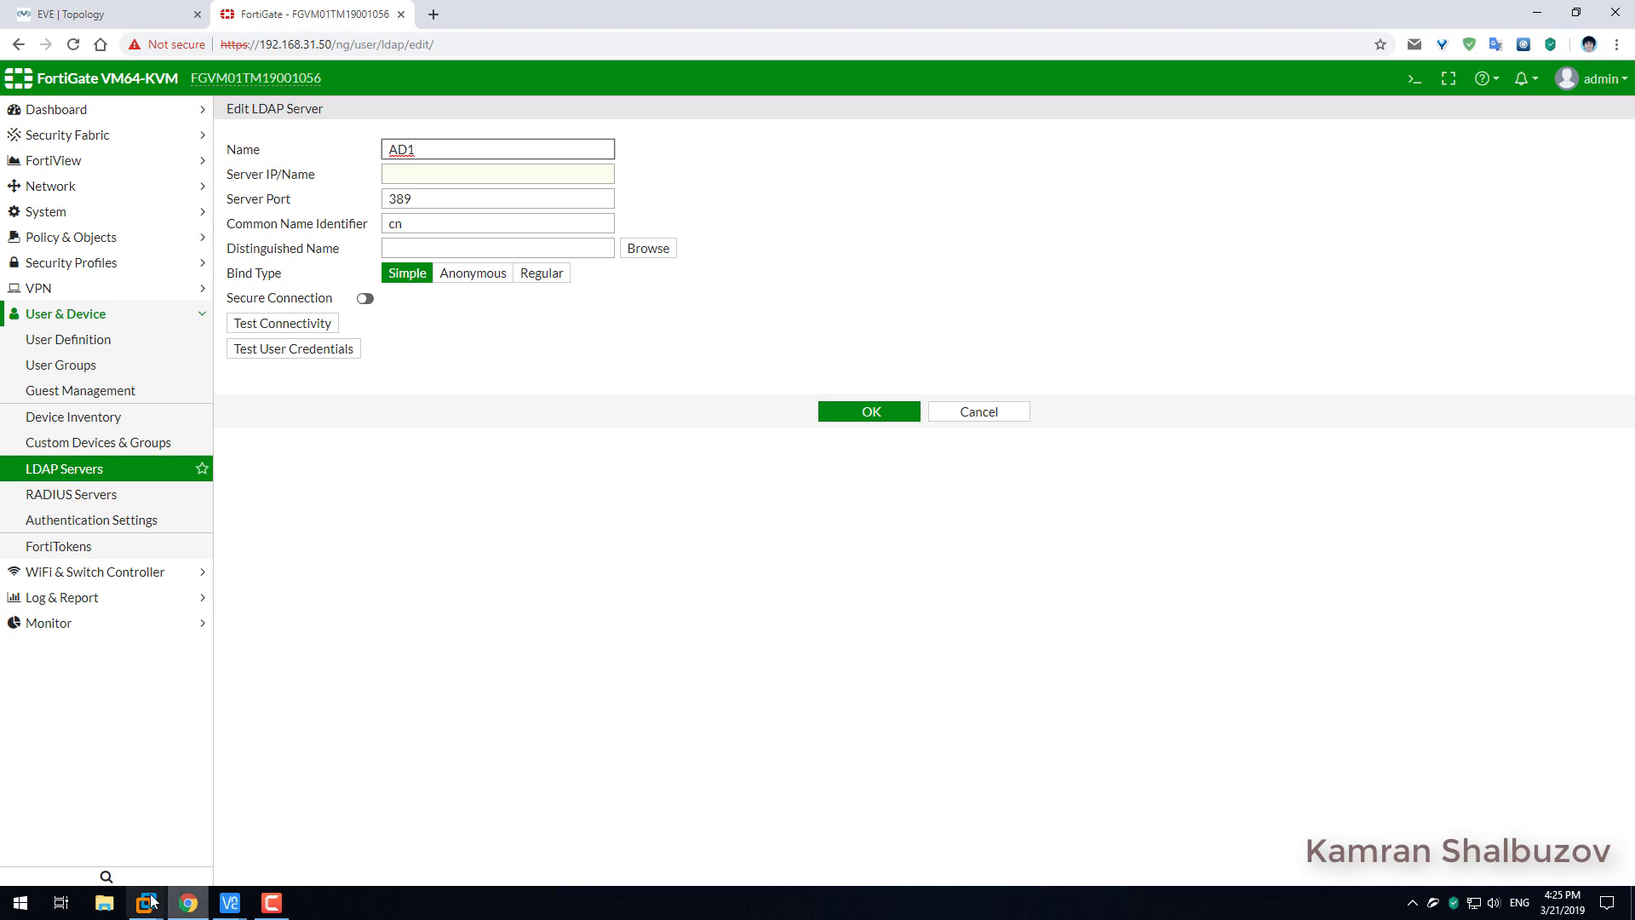
Launch DNS Manager from Windows Administrative Tools in the Windows Server virtual machine.
mouse_move(146, 902)
left_click(214, 832)
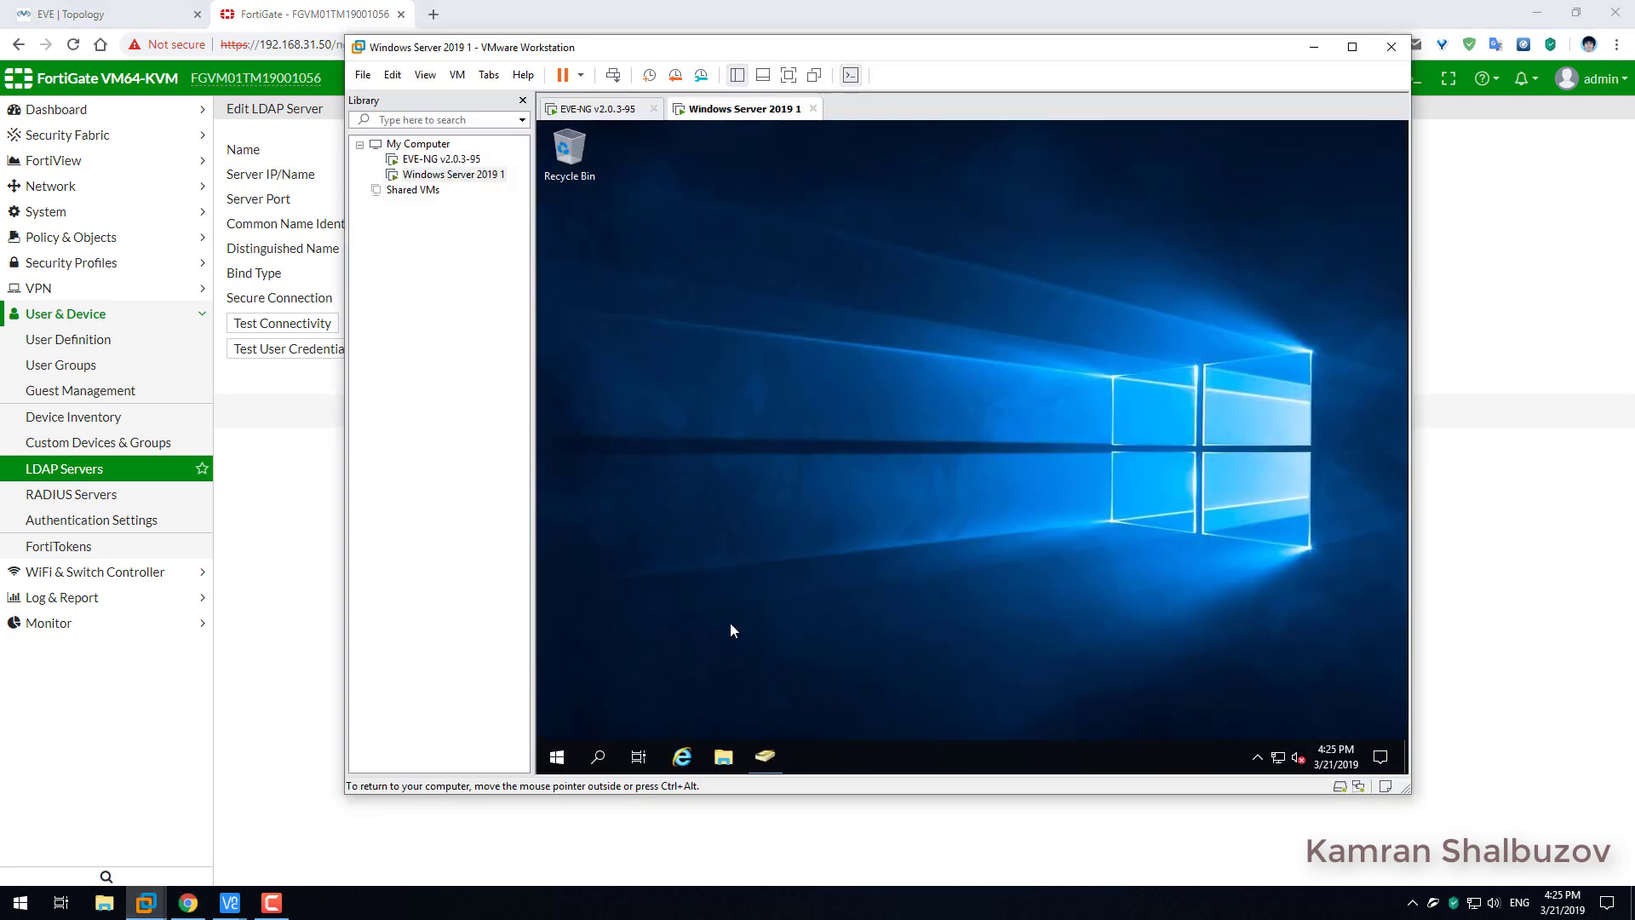
left_click(558, 757)
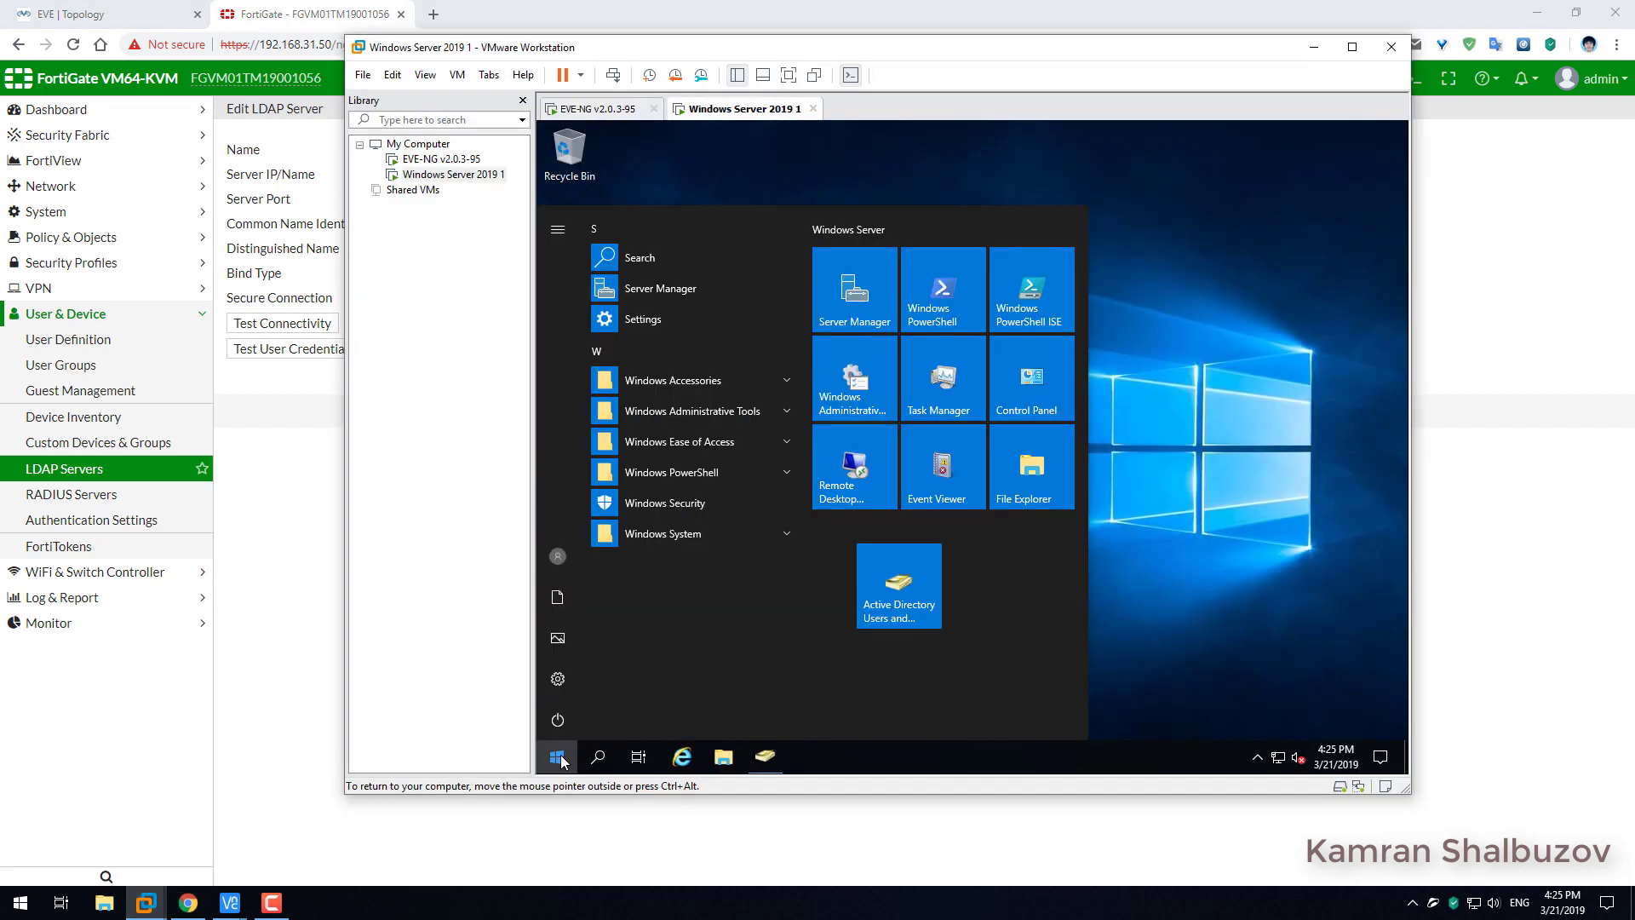
left_click(673, 385)
left_click(673, 388)
left_click(675, 412)
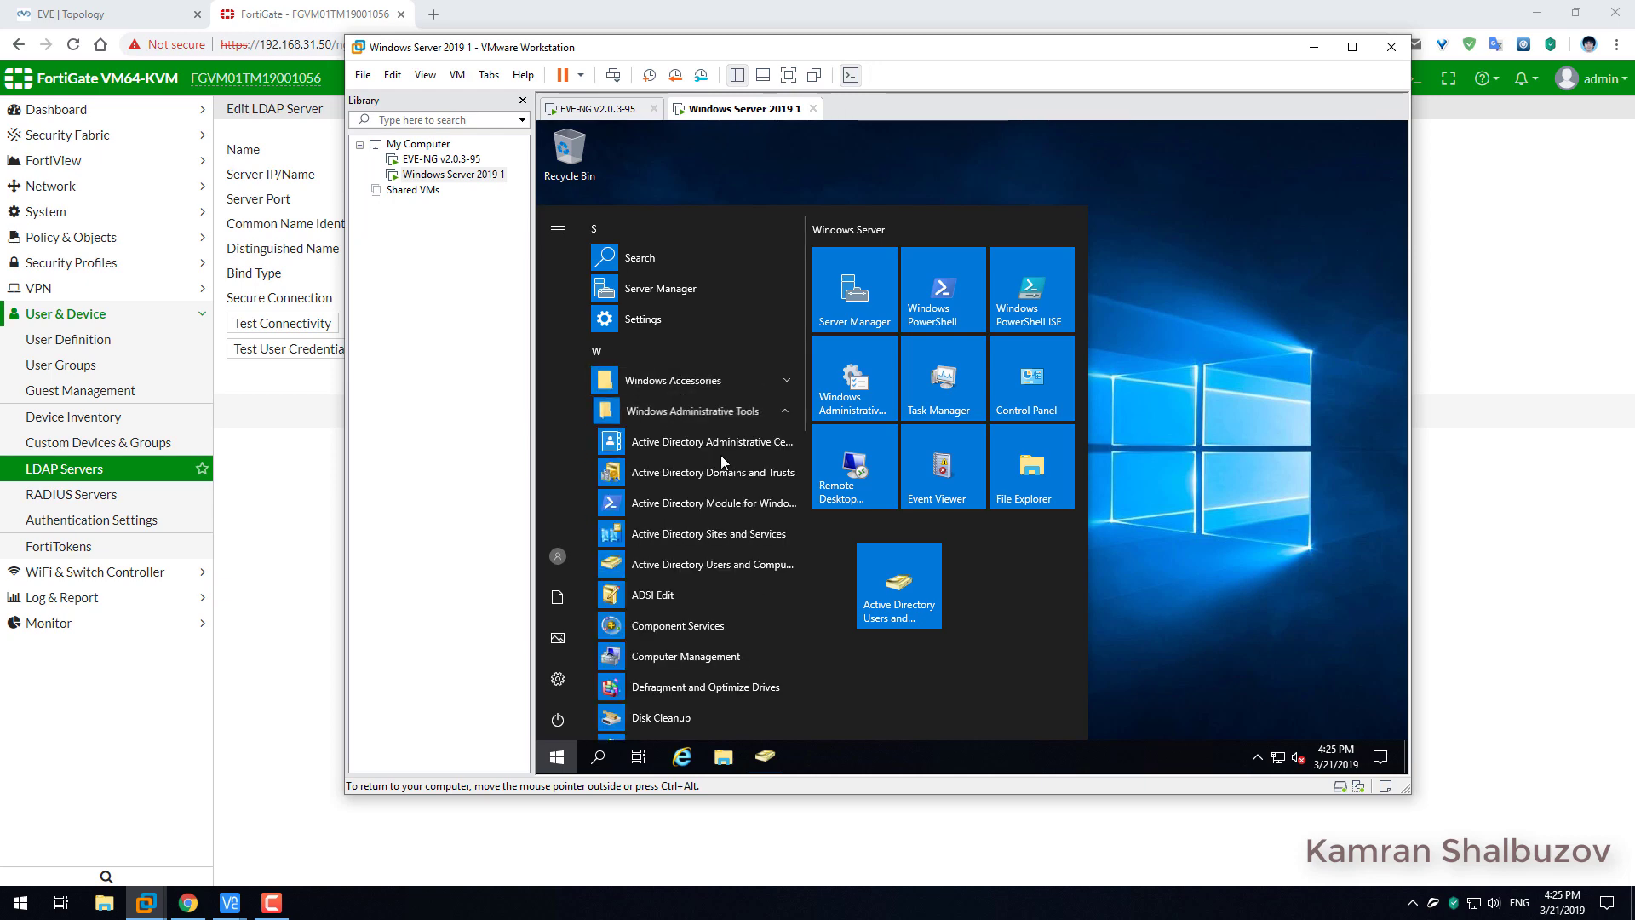
left_click(645, 600)
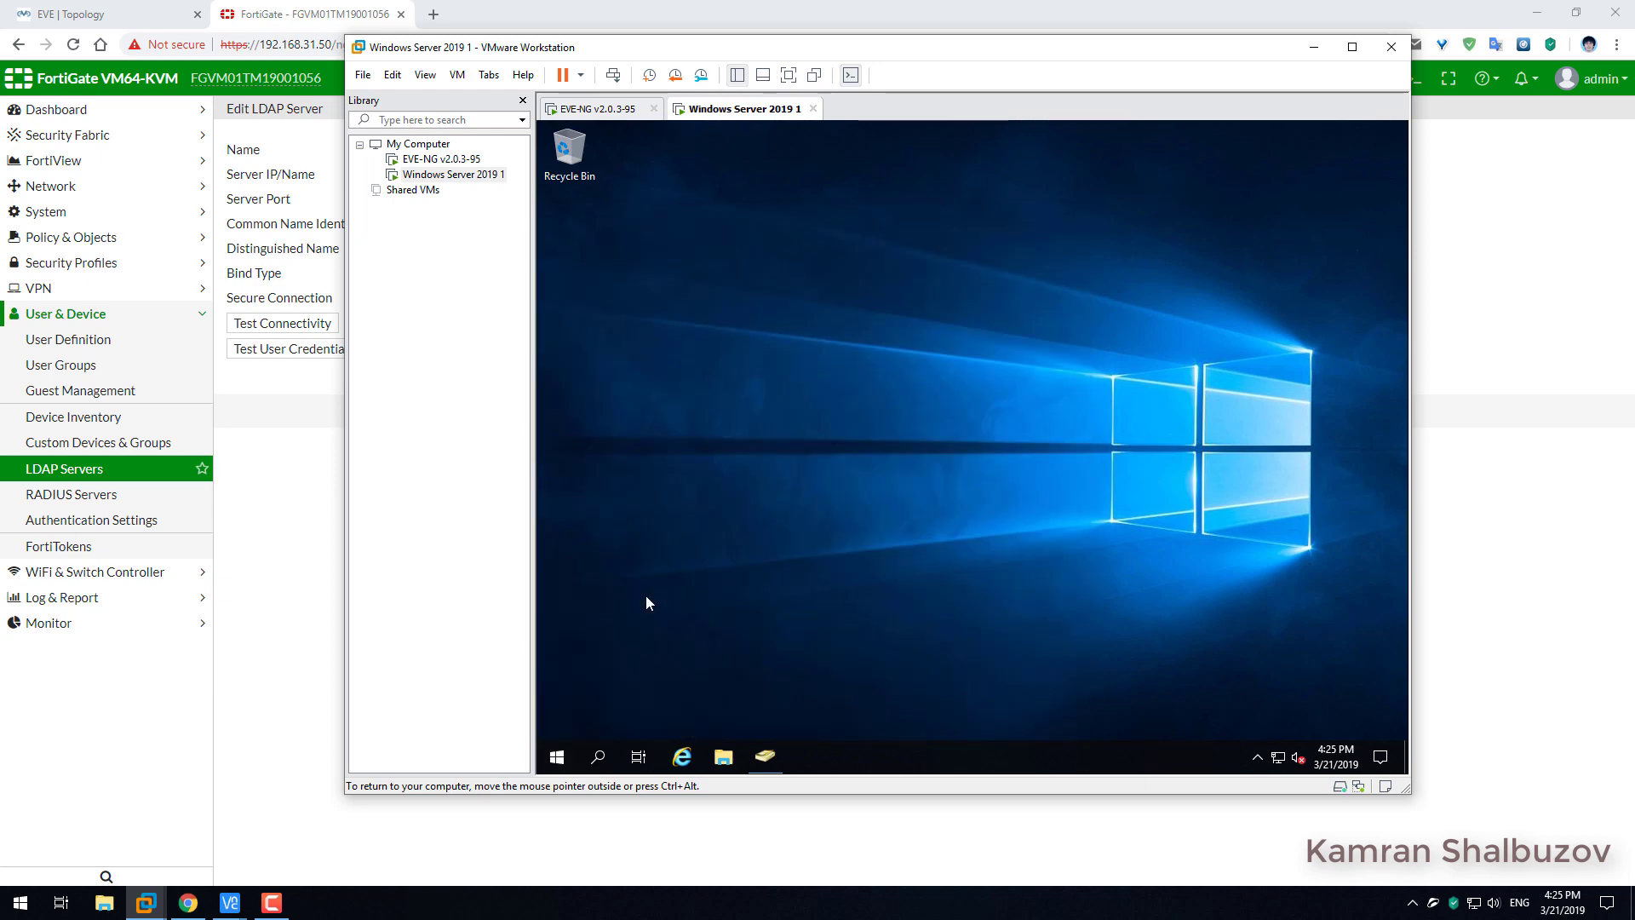
Browse the AD1 DNS server's zones, conditional forwarders and trust points.
left_click(628, 253)
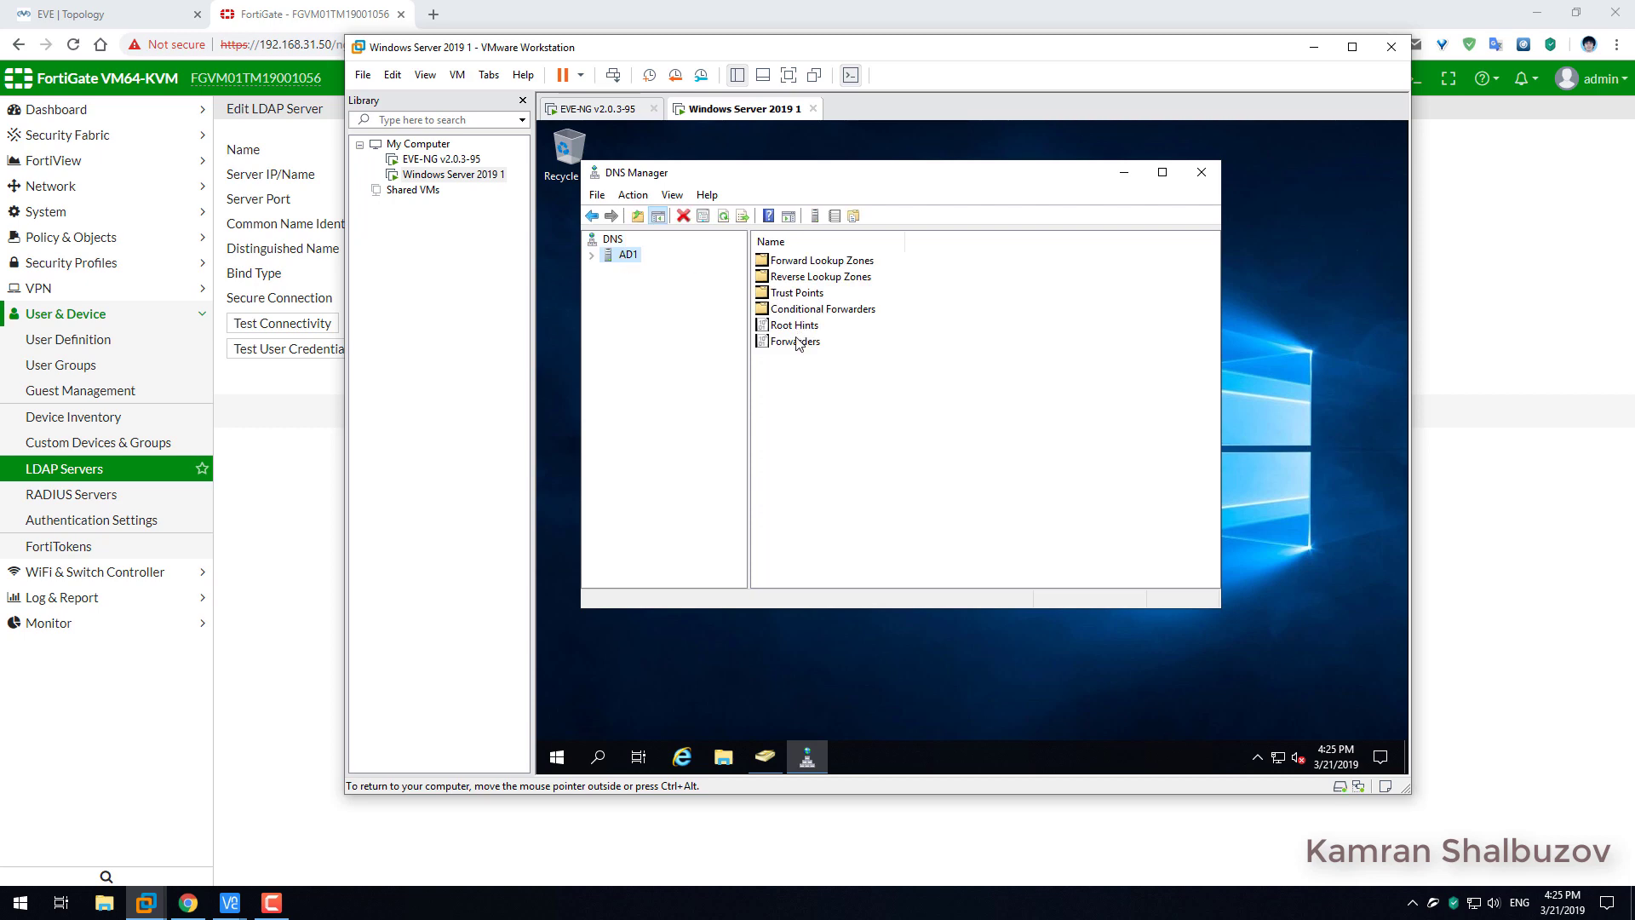
double_click(800, 294)
left_click(689, 286)
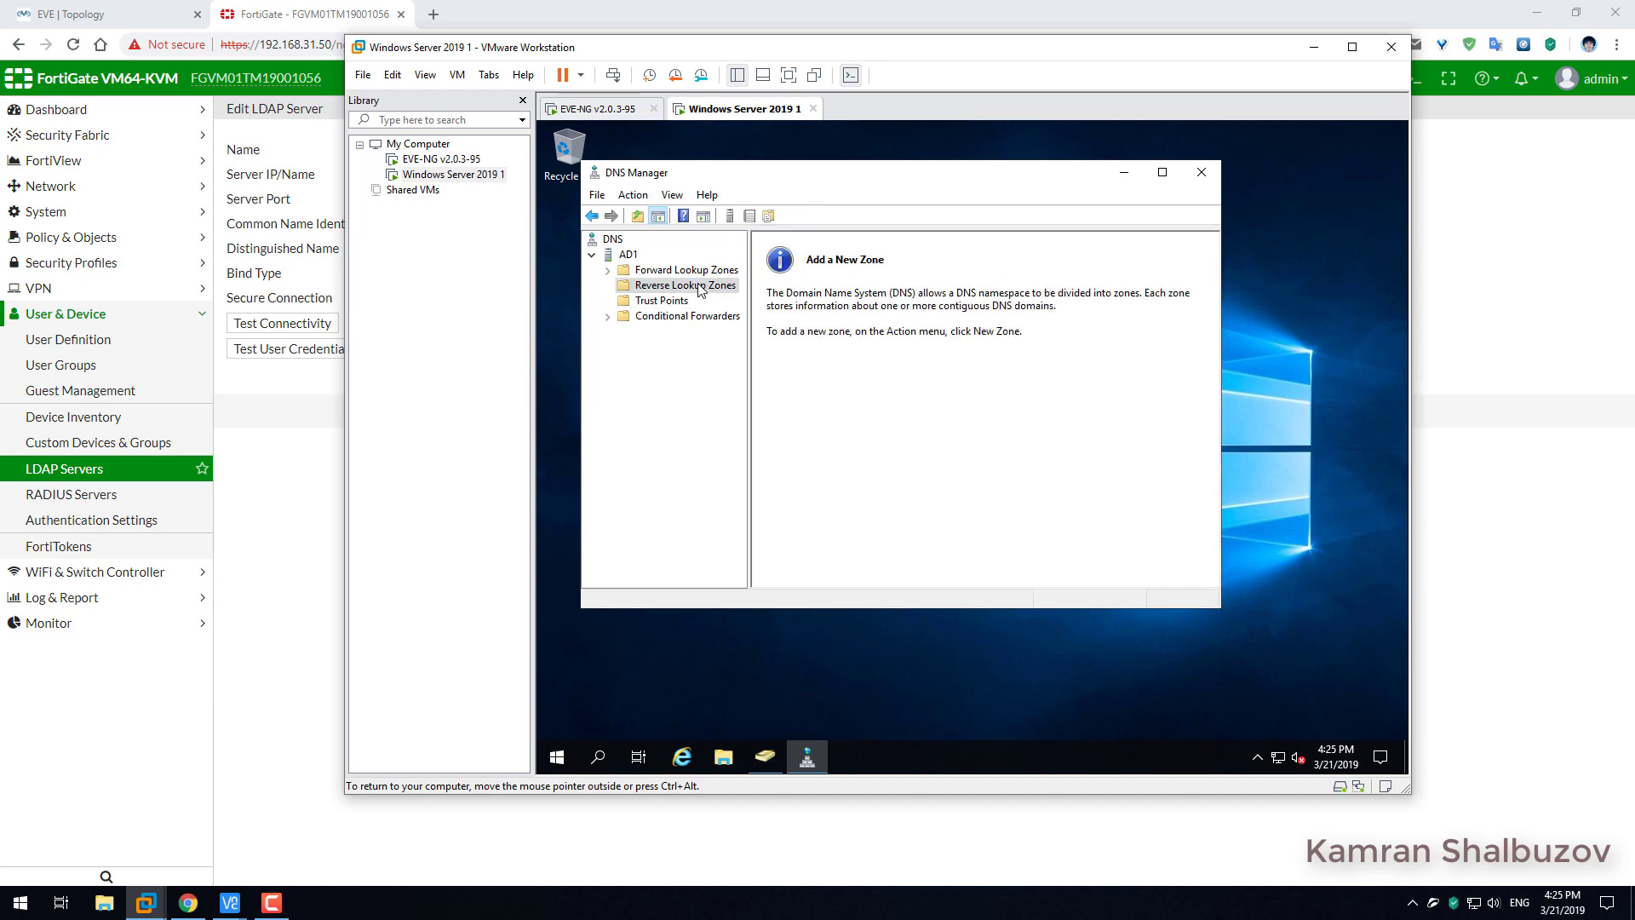
left_click(700, 271)
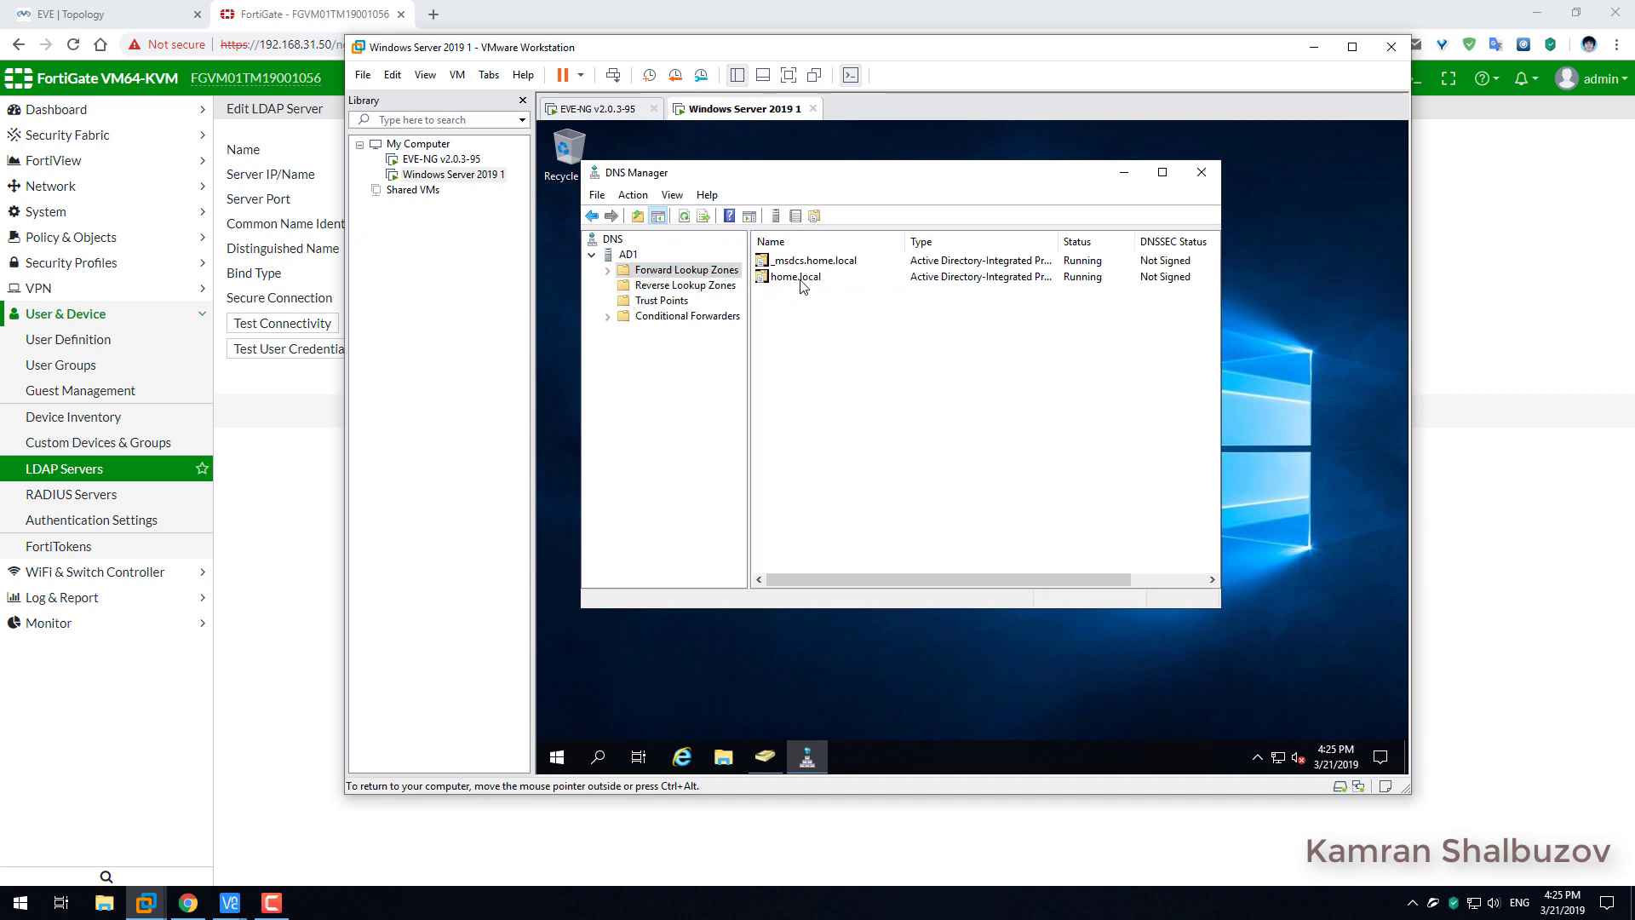
left_click(690, 317)
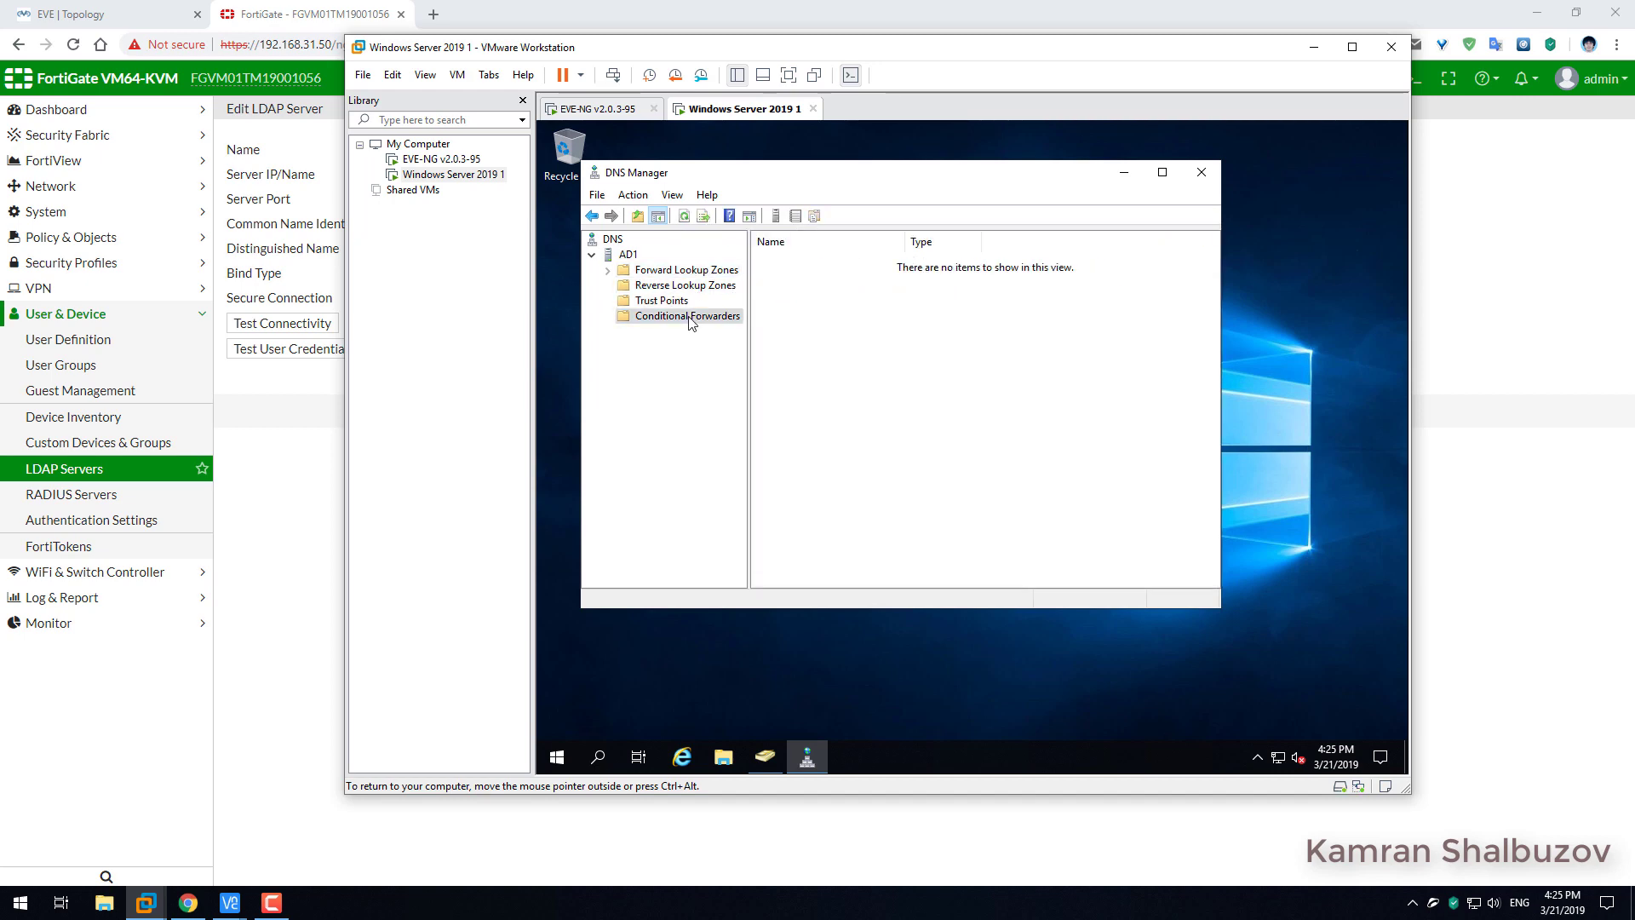
left_click(680, 302)
left_click(675, 287)
left_click(680, 271)
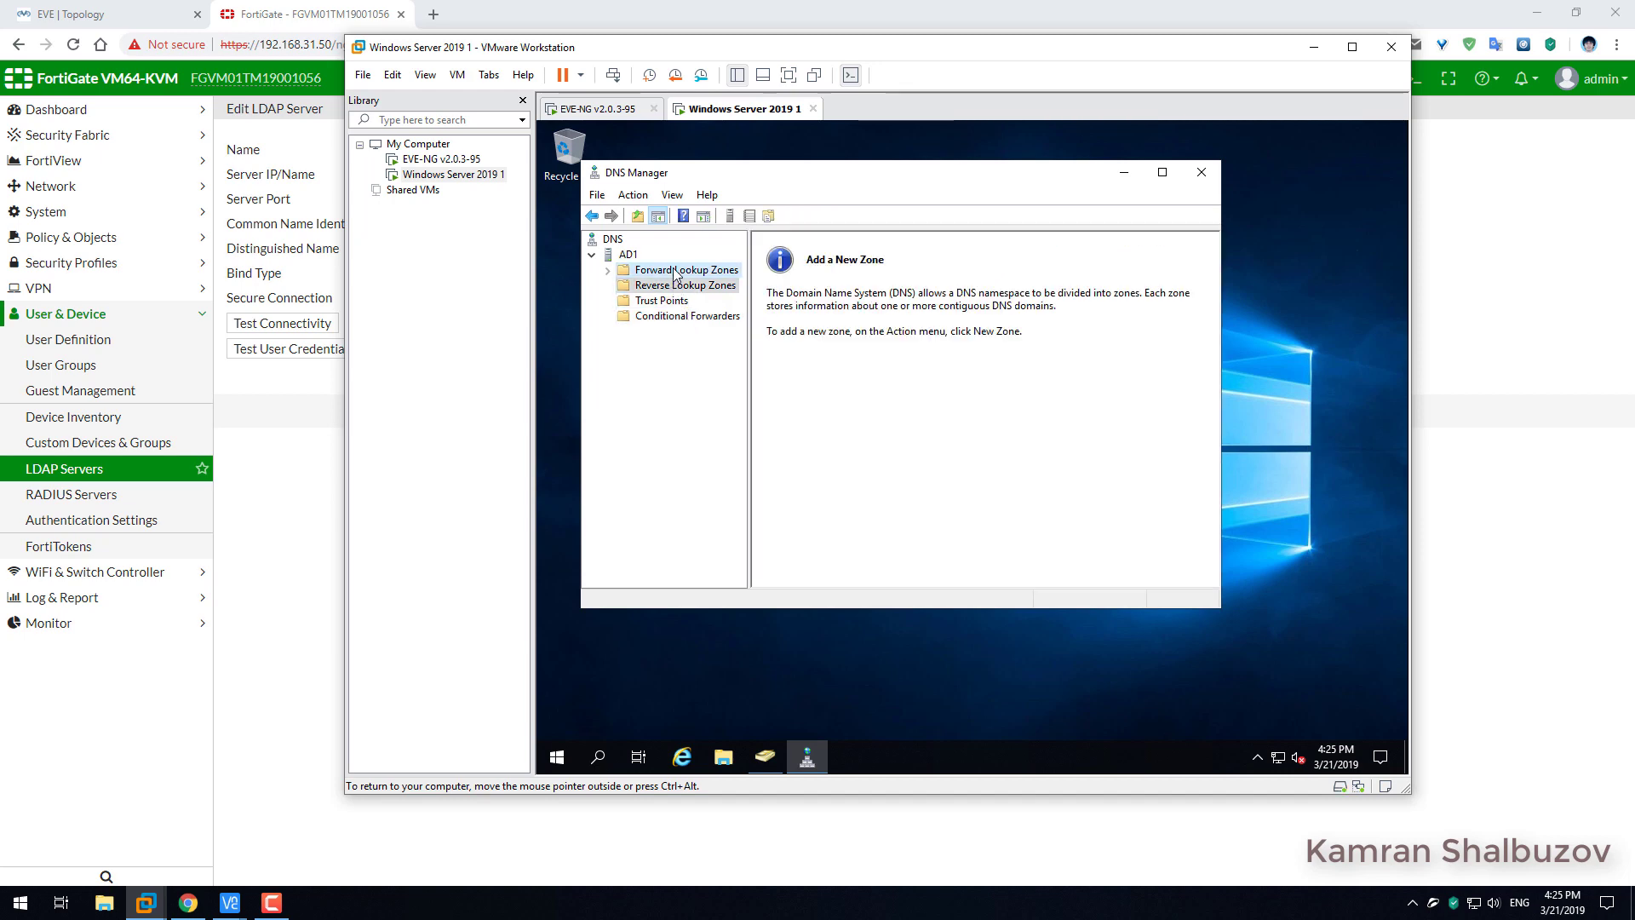
Find the ad1 host record (192.168.31.51) in home.local and enter ad1.home.local as the LDAP server address.
left_click(607, 271)
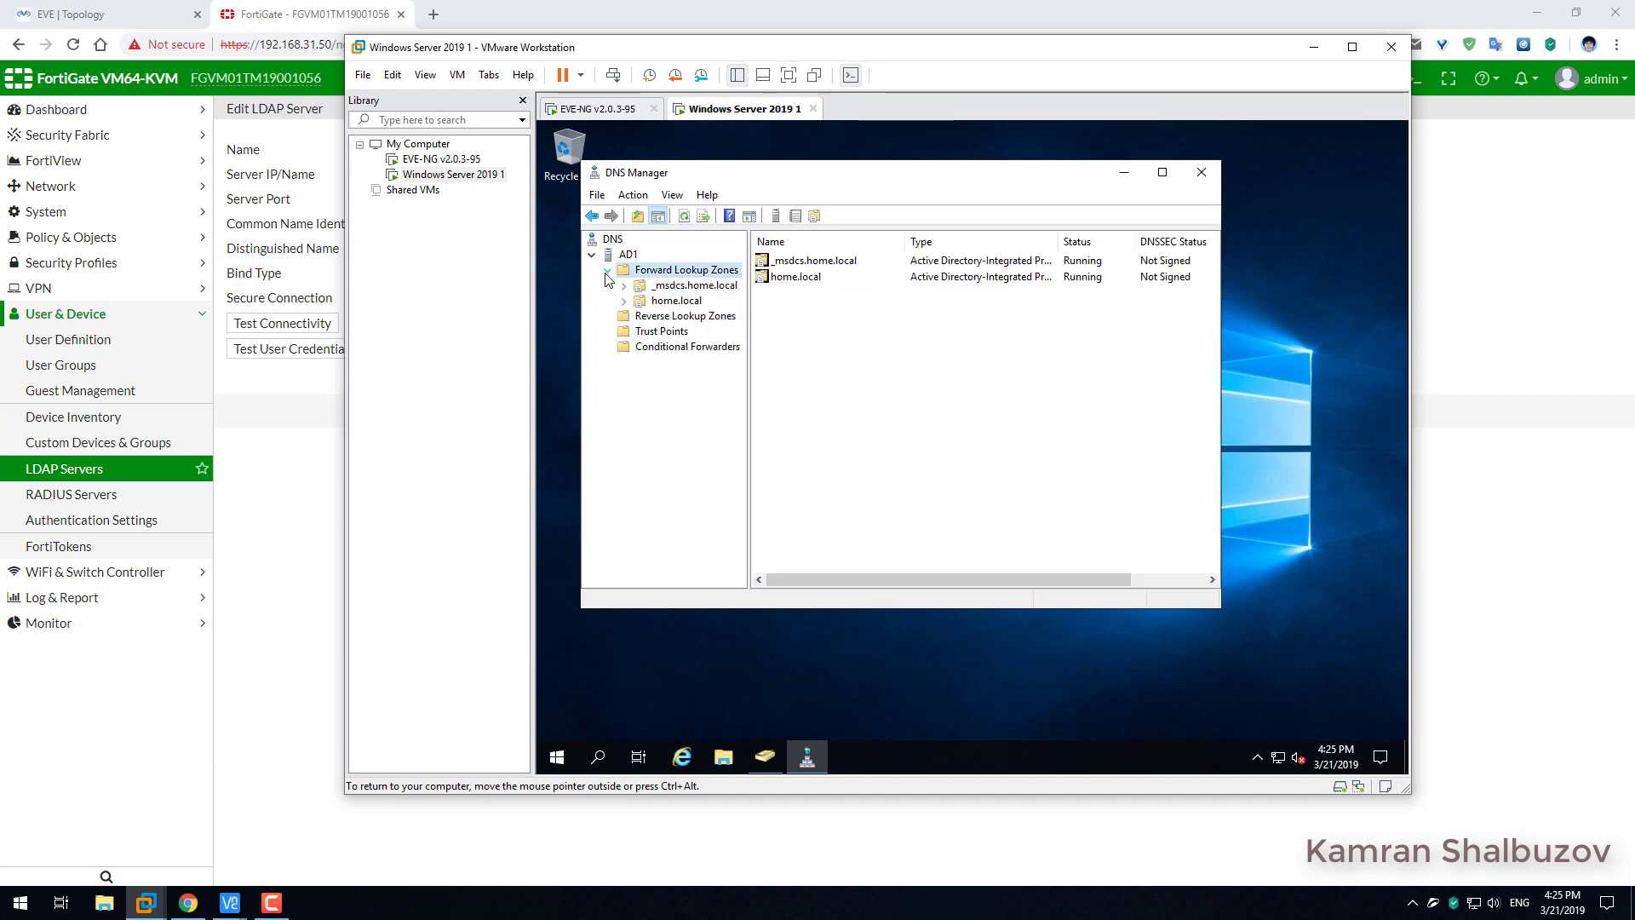
left_click(682, 287)
left_click(675, 302)
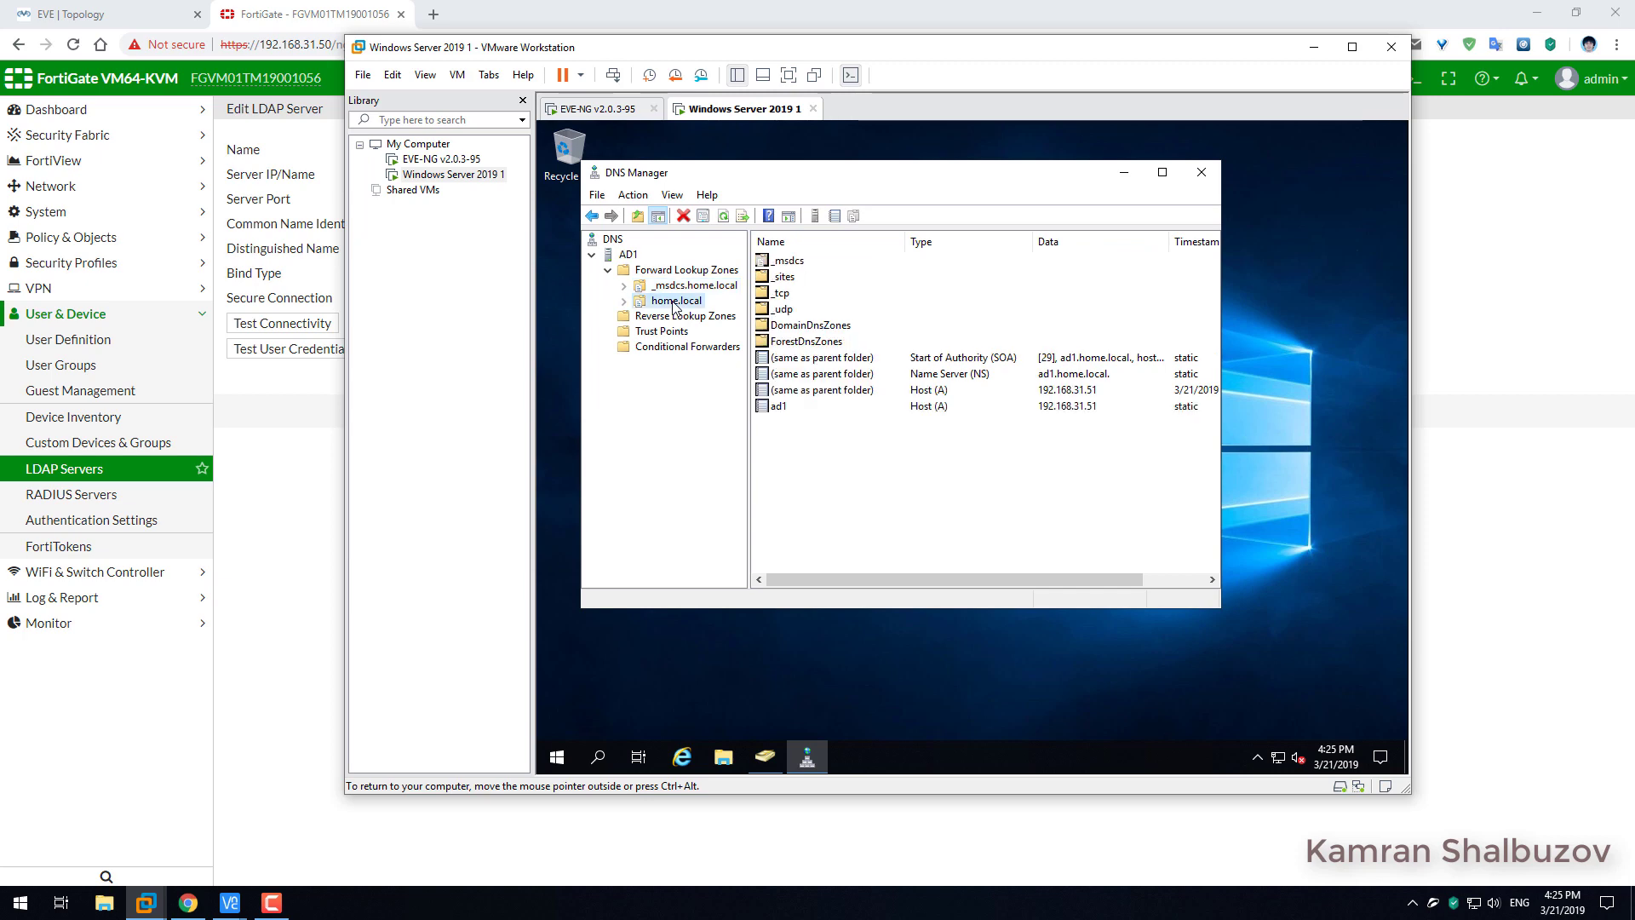
left_click(791, 406)
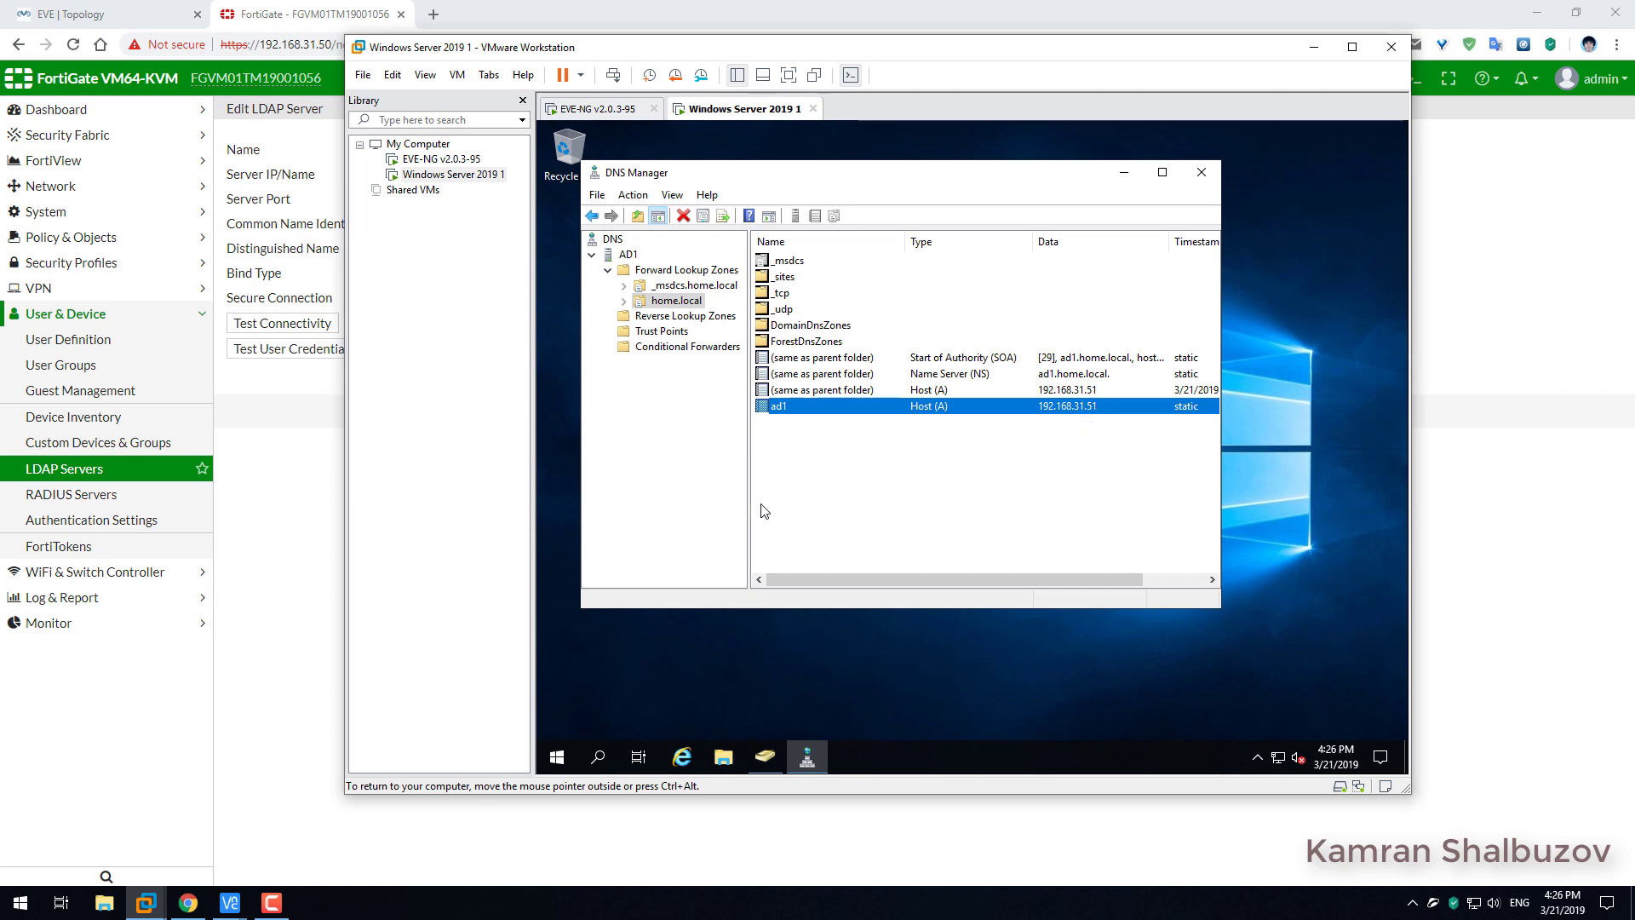
left_click(272, 527)
left_click(419, 170)
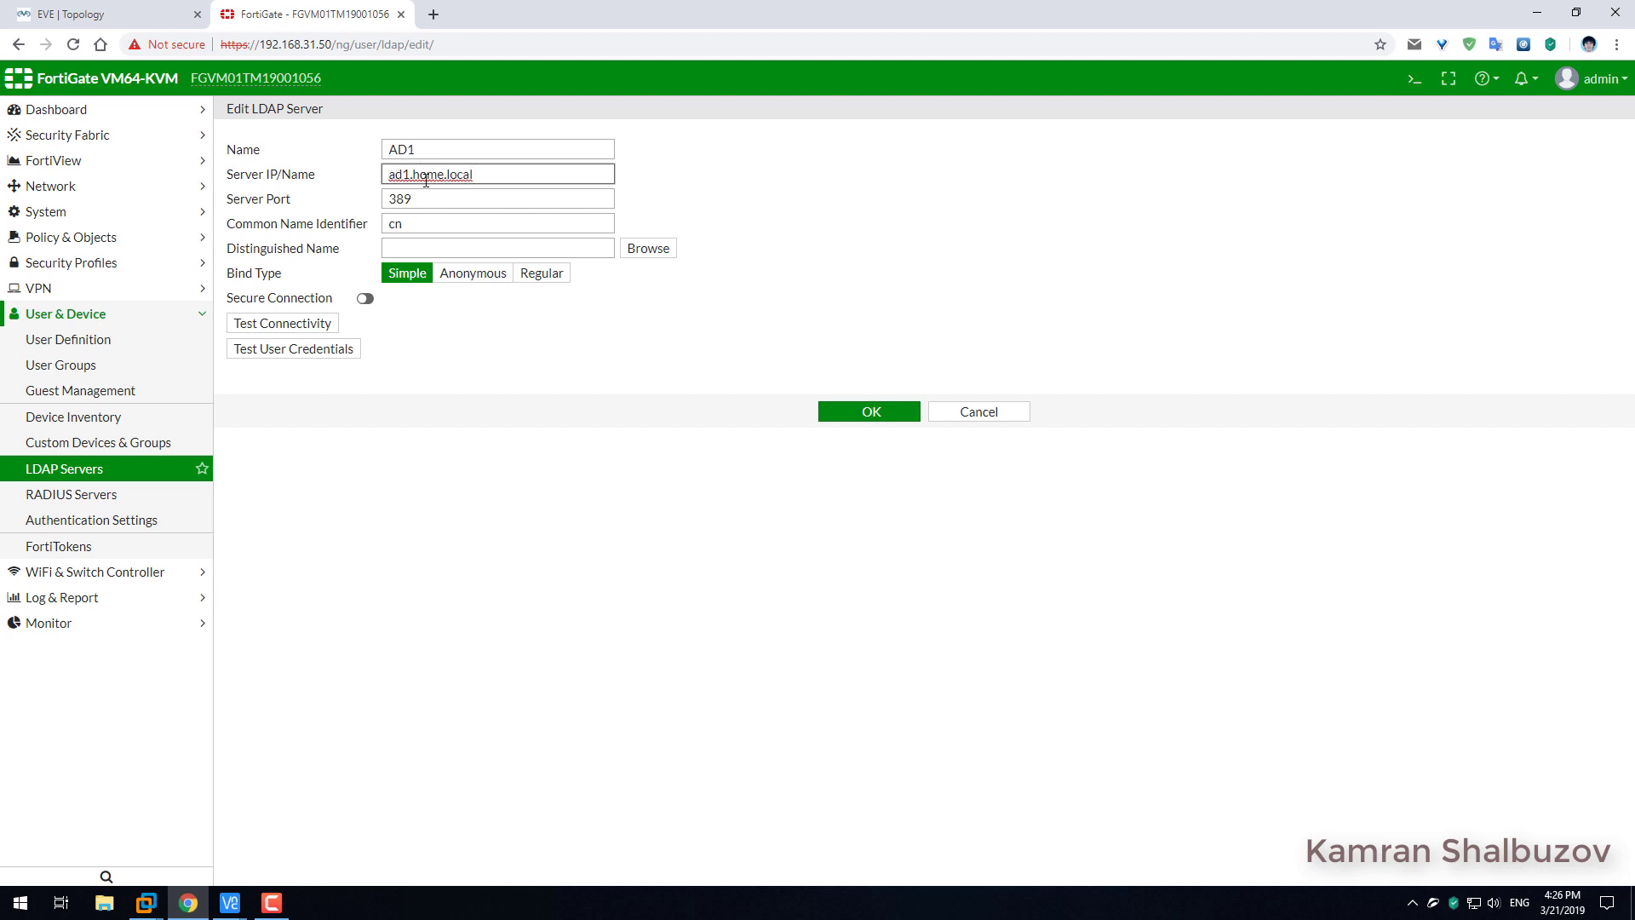
Replace the default cn Common Name Identifier with sAMAccountName.
key("Tab")
key("Tab")
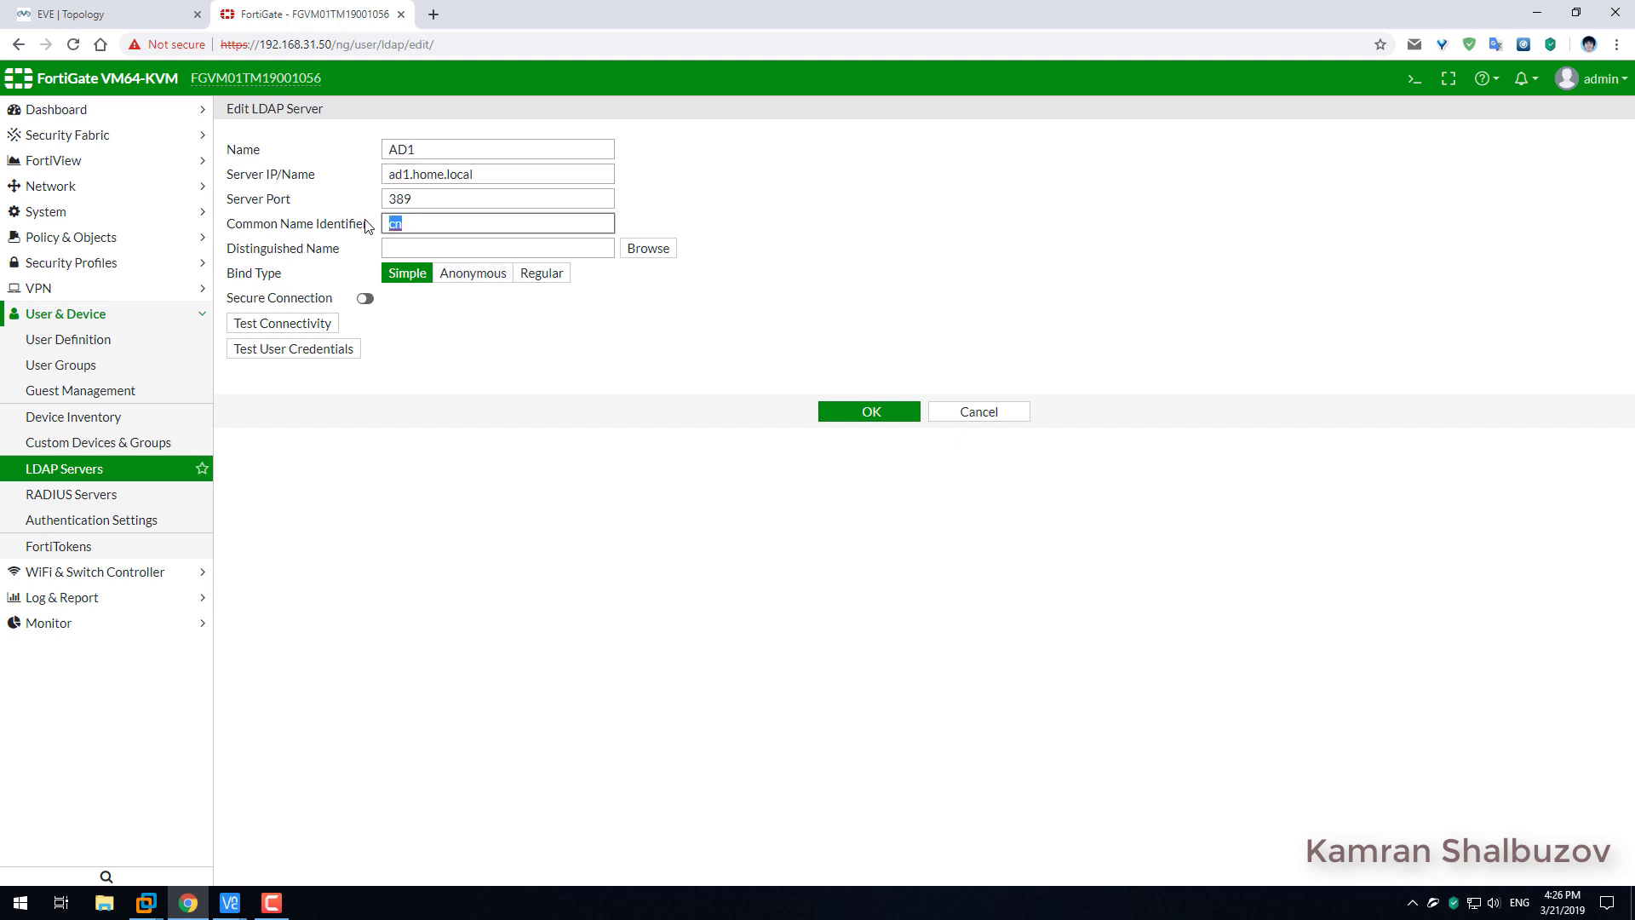
key("BackSpace")
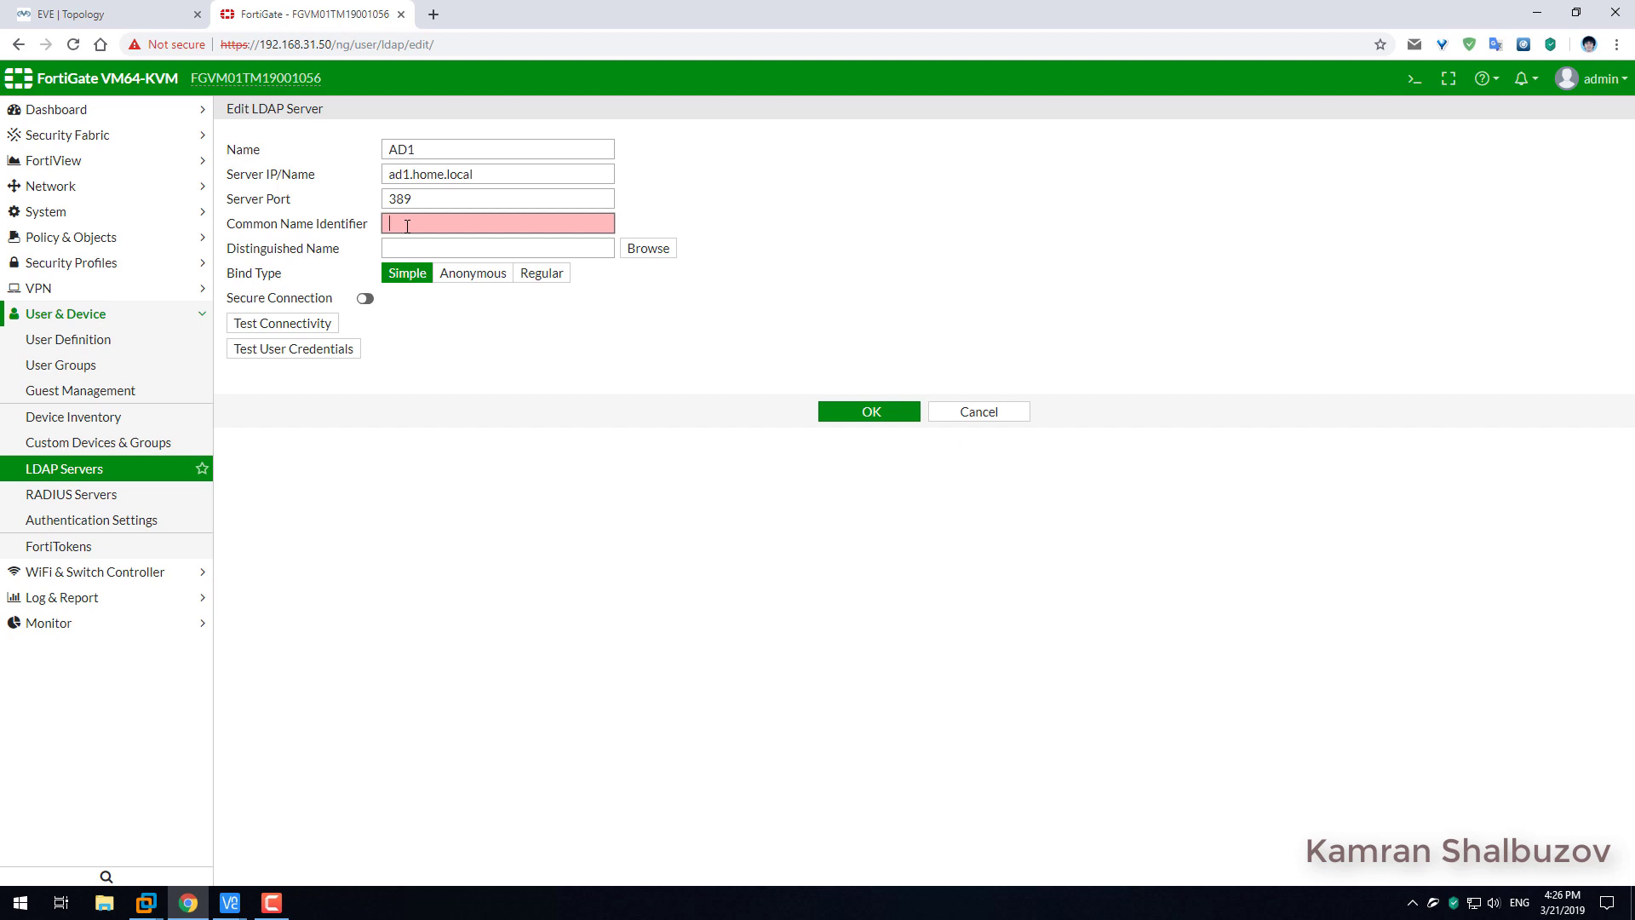
type("s")
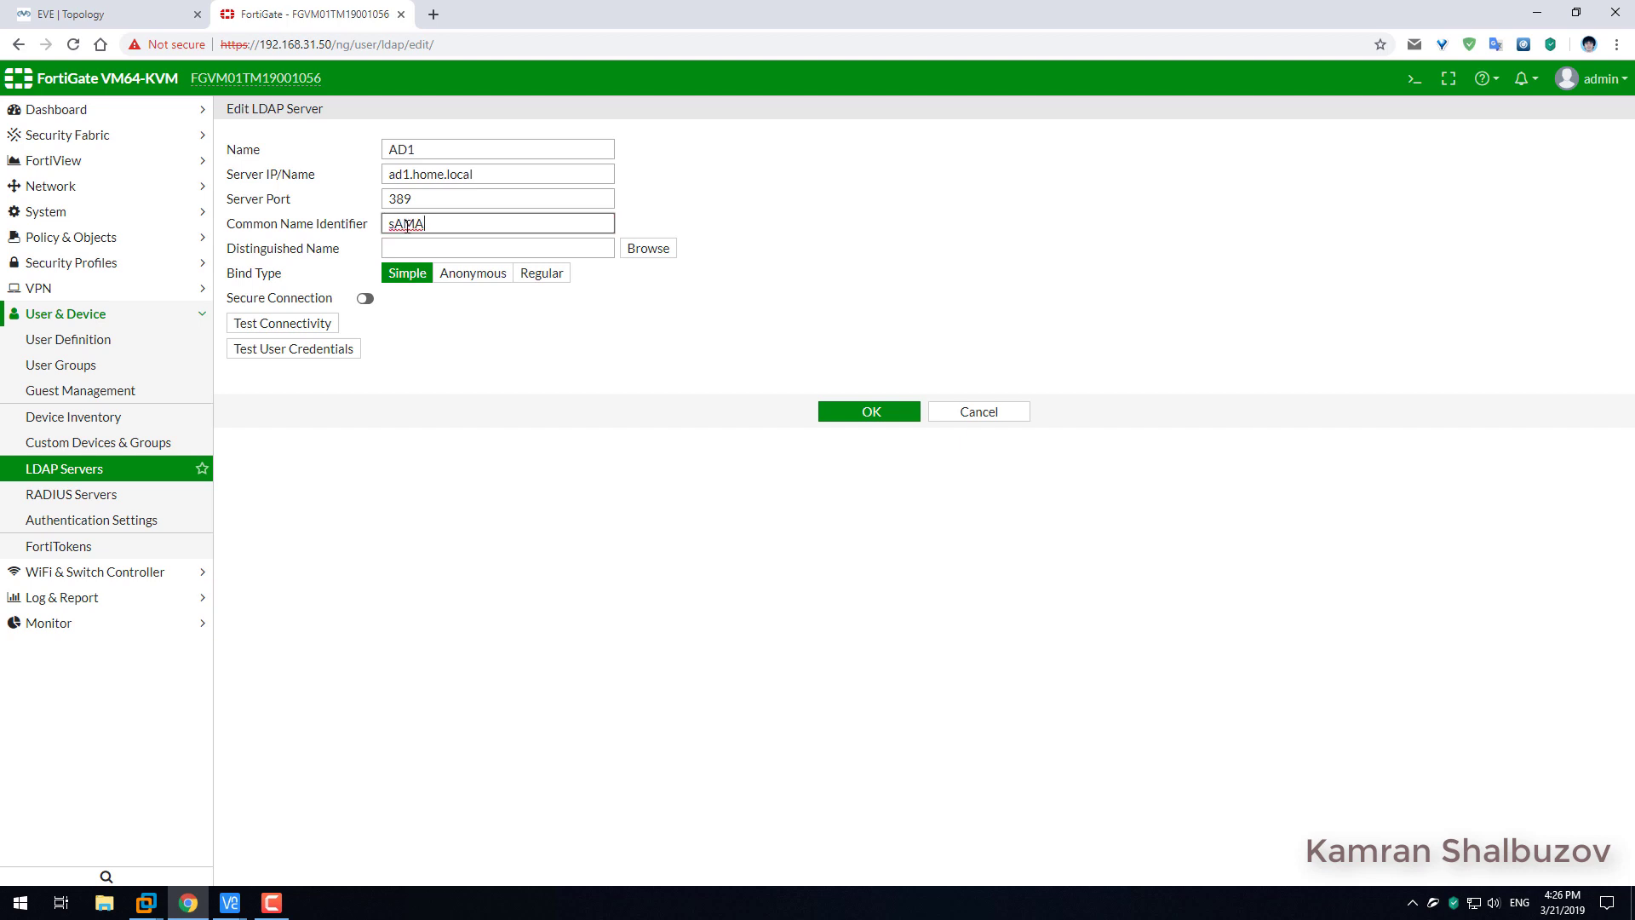
type("AMAccountName")
mouse_move(415, 224)
left_mouse_down()
mouse_move(371, 223)
mouse_move(444, 226)
left_mouse_up()
left_click(417, 225)
left_click(432, 250)
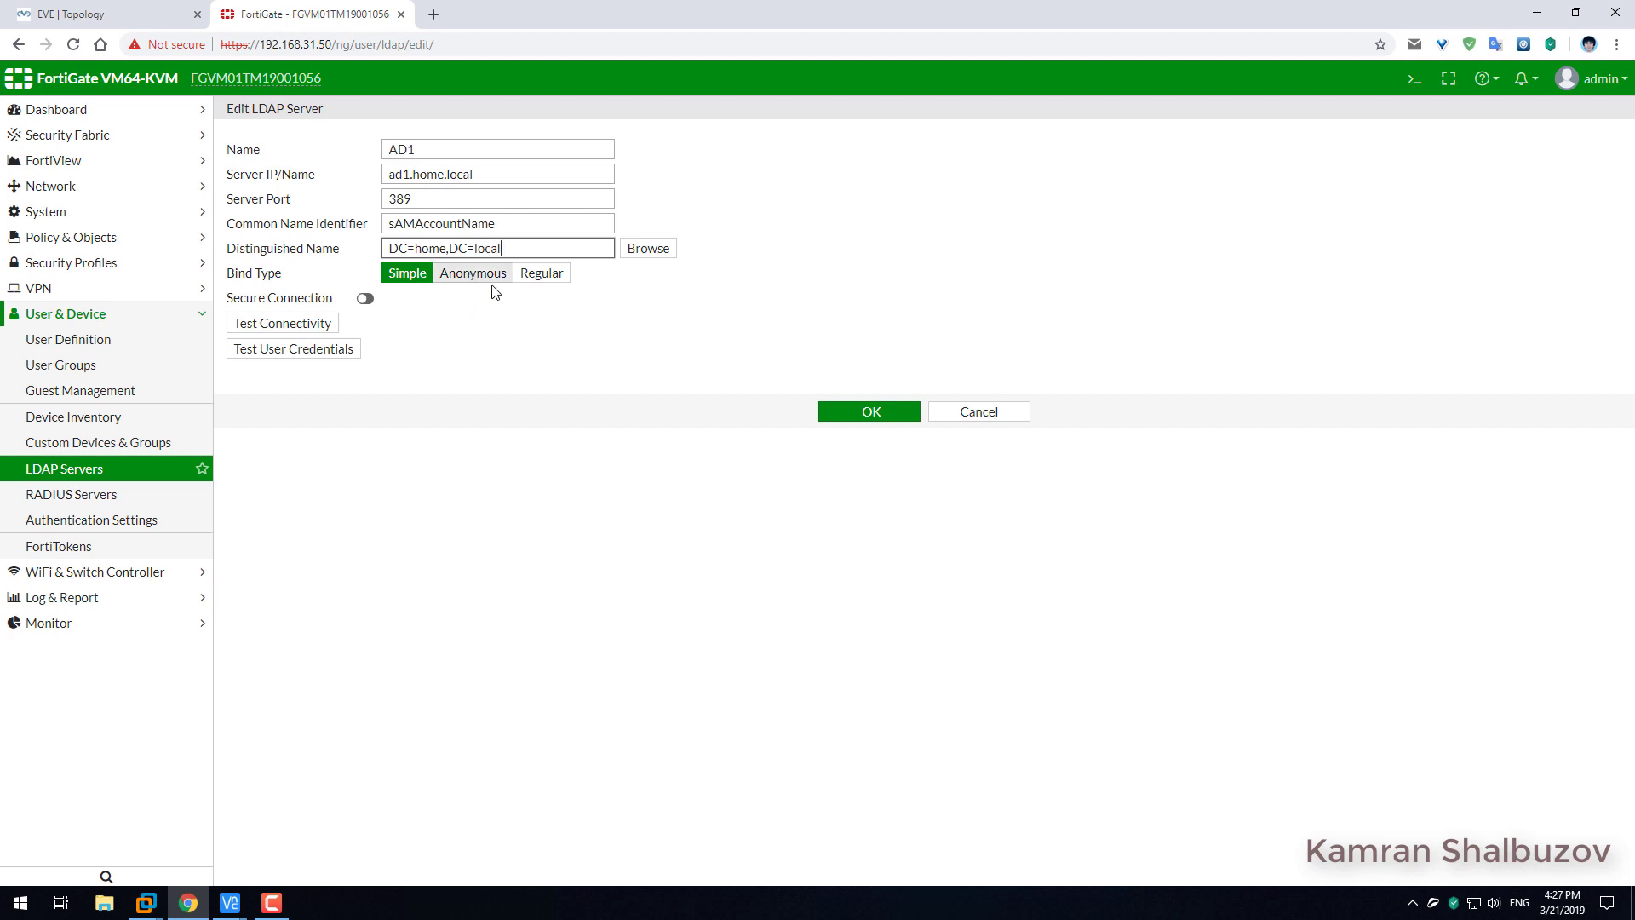
Set AD1 to Regular bind with the admin username and password, test it (can't contact server), and save.
left_click(560, 273)
left_click(406, 300)
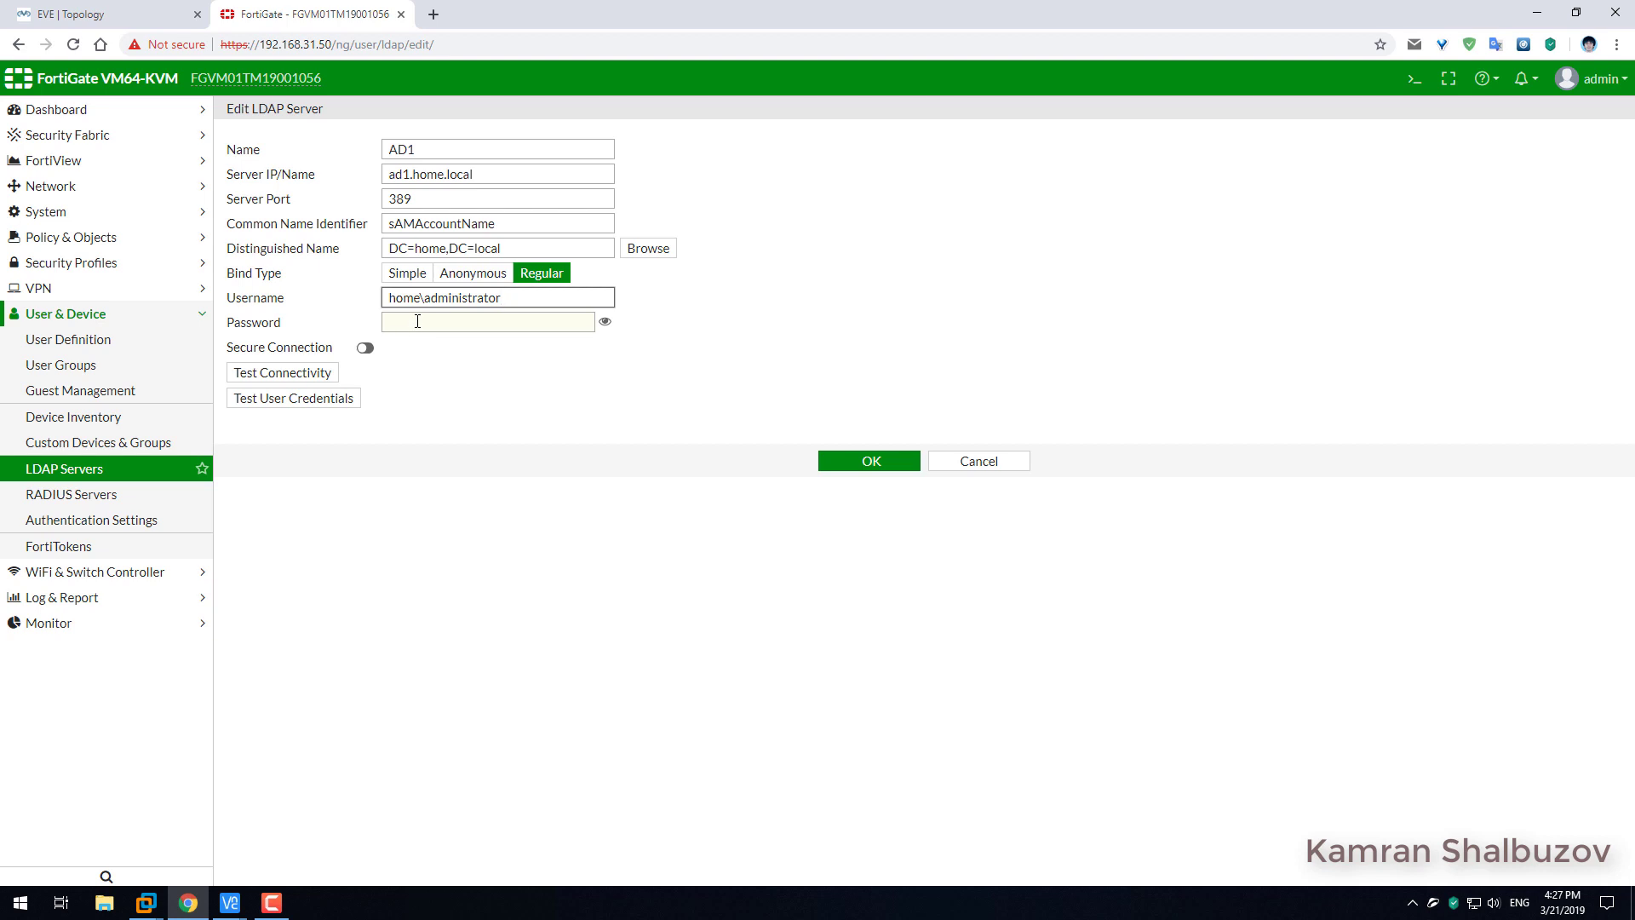
left_click(448, 321)
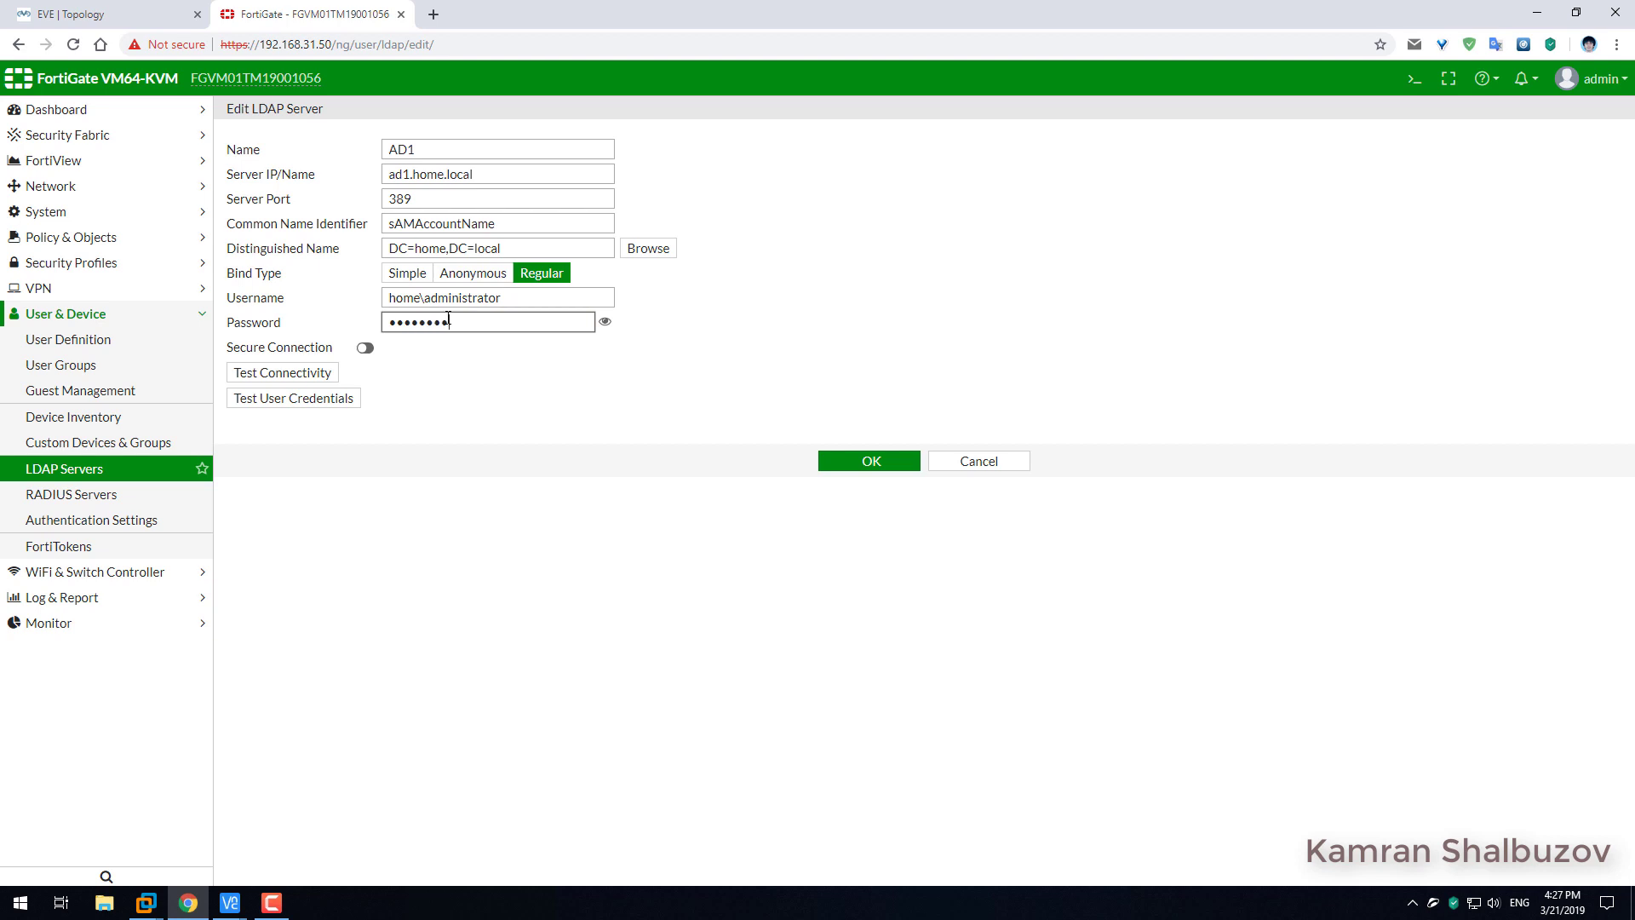
left_click(294, 374)
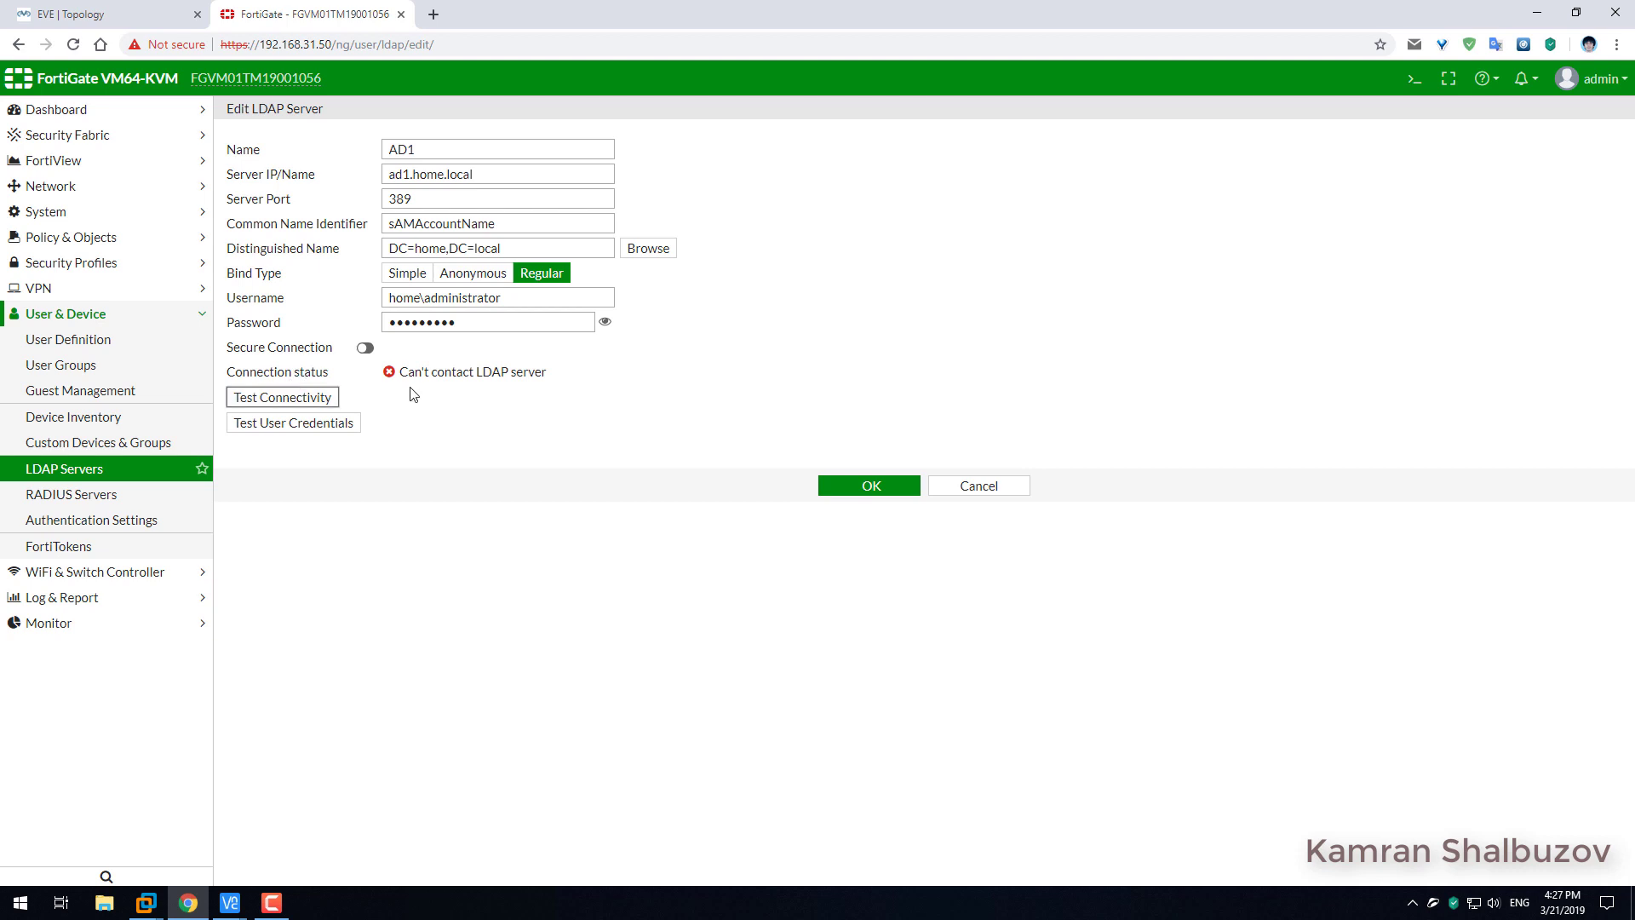
left_click_drag(401, 375, 539, 372)
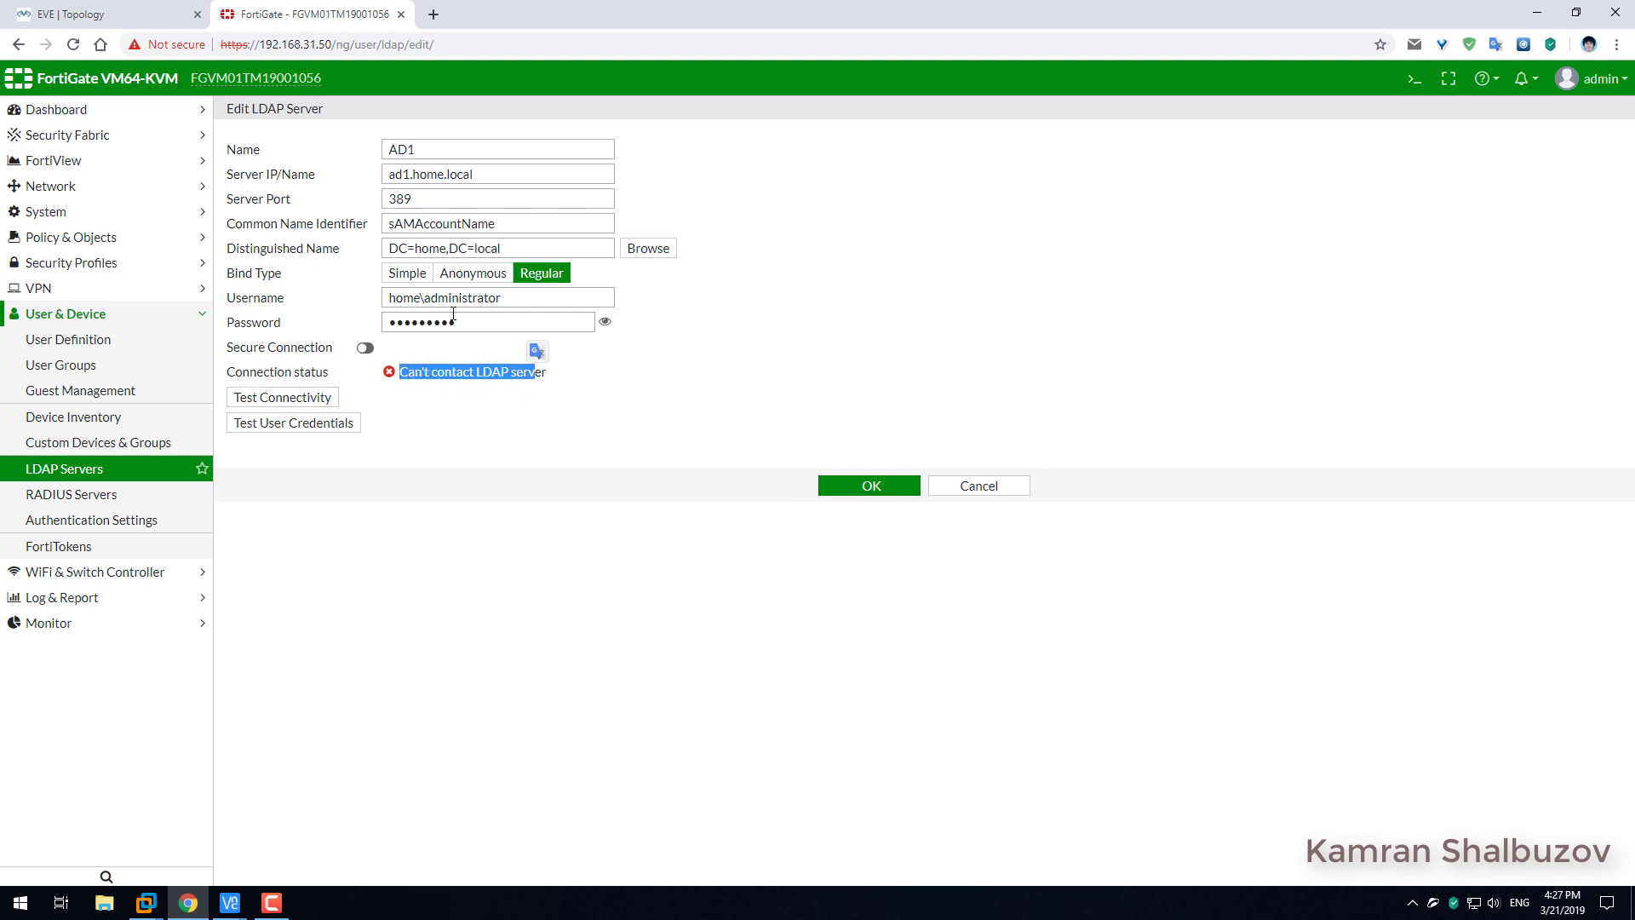
left_click(869, 486)
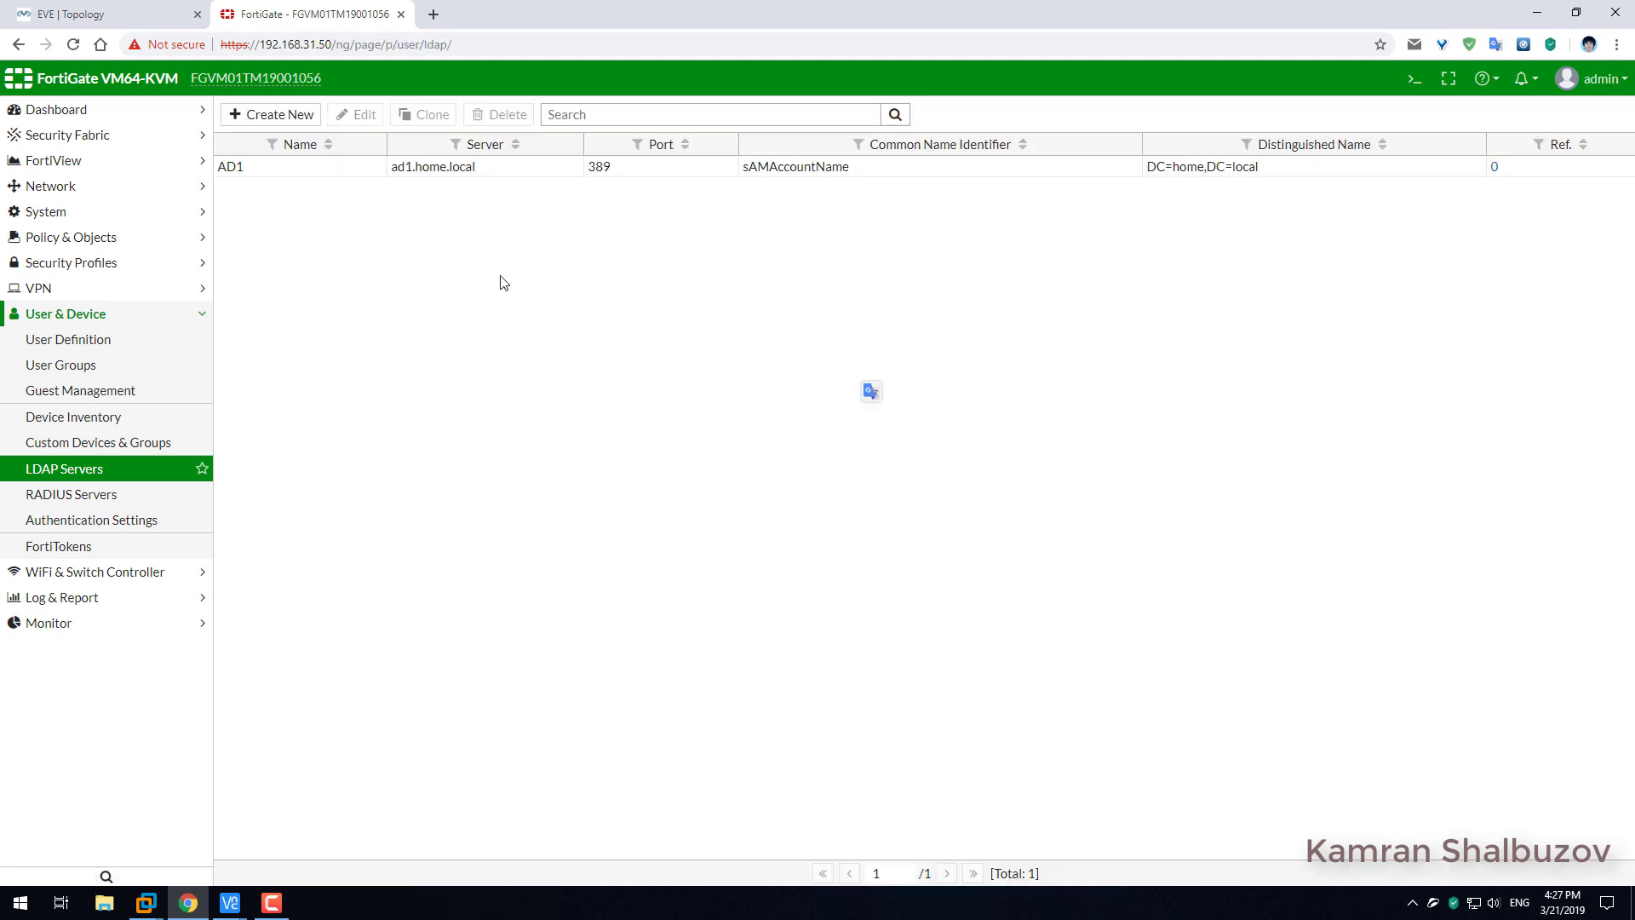
Go to the Network > DNS settings page.
left_click(66, 213)
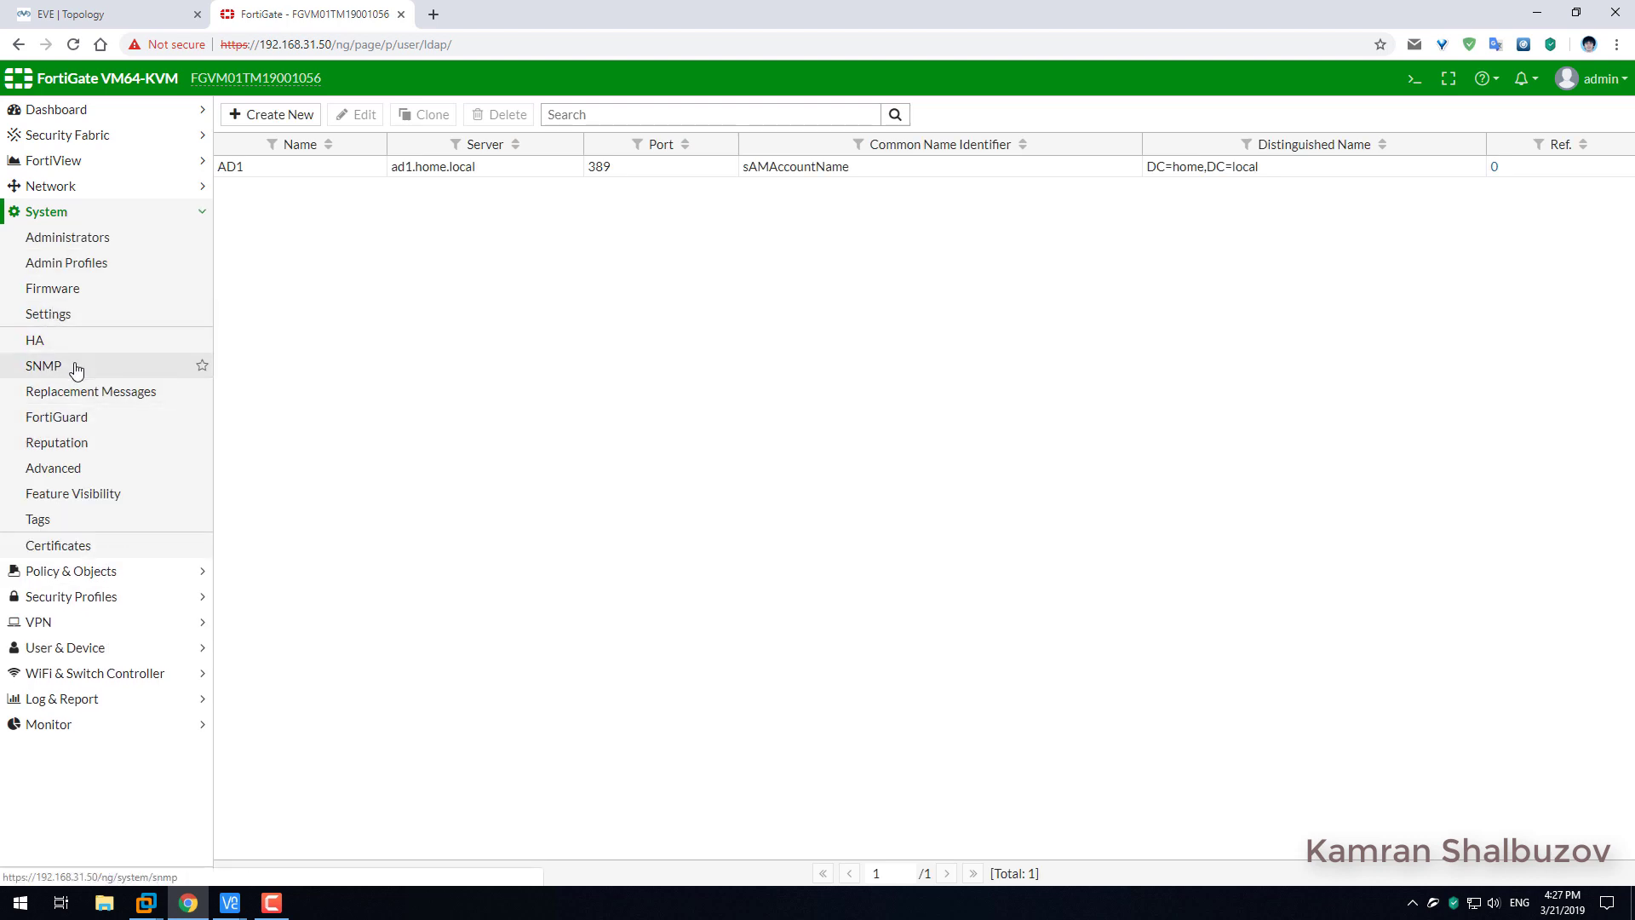
left_click(53, 187)
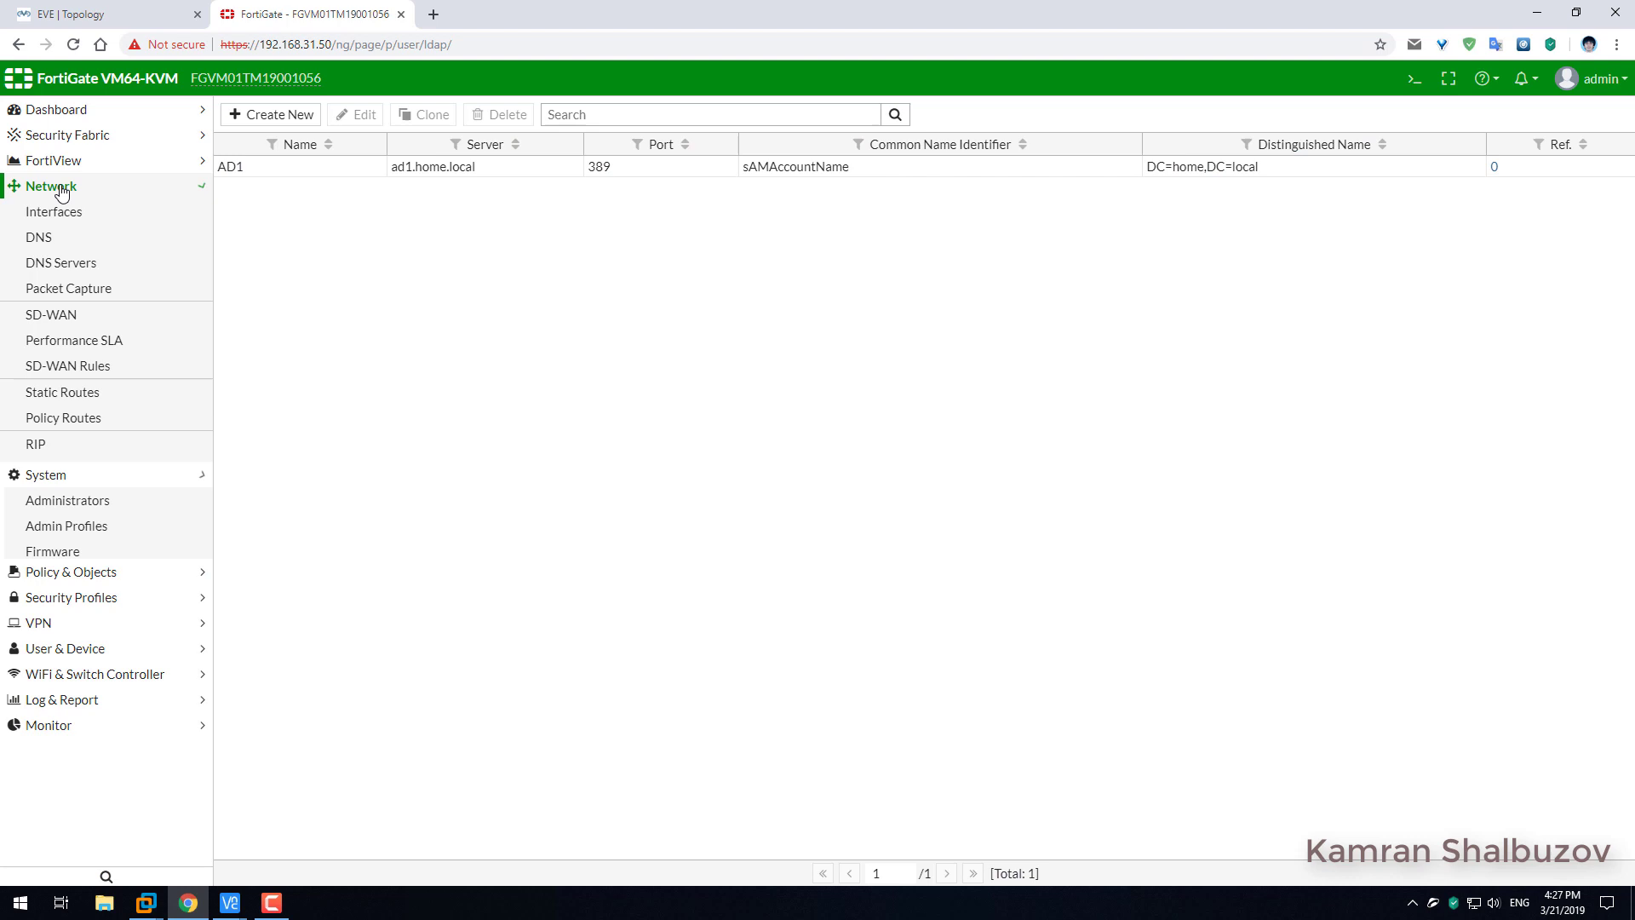
left_click(53, 245)
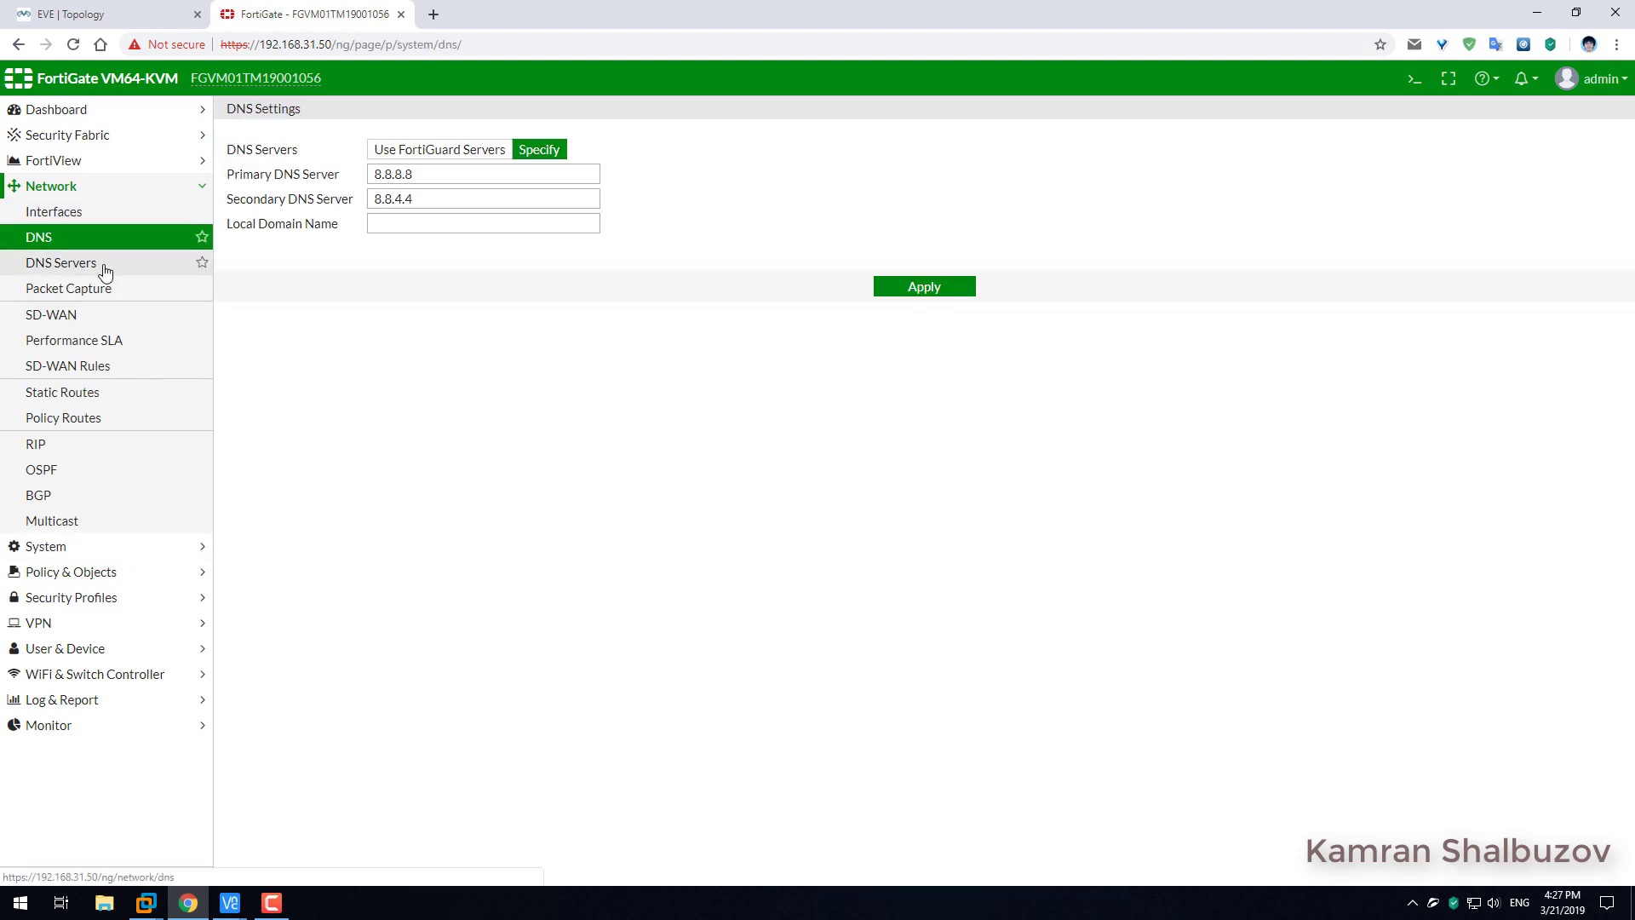
left_click(104, 266)
left_click(75, 239)
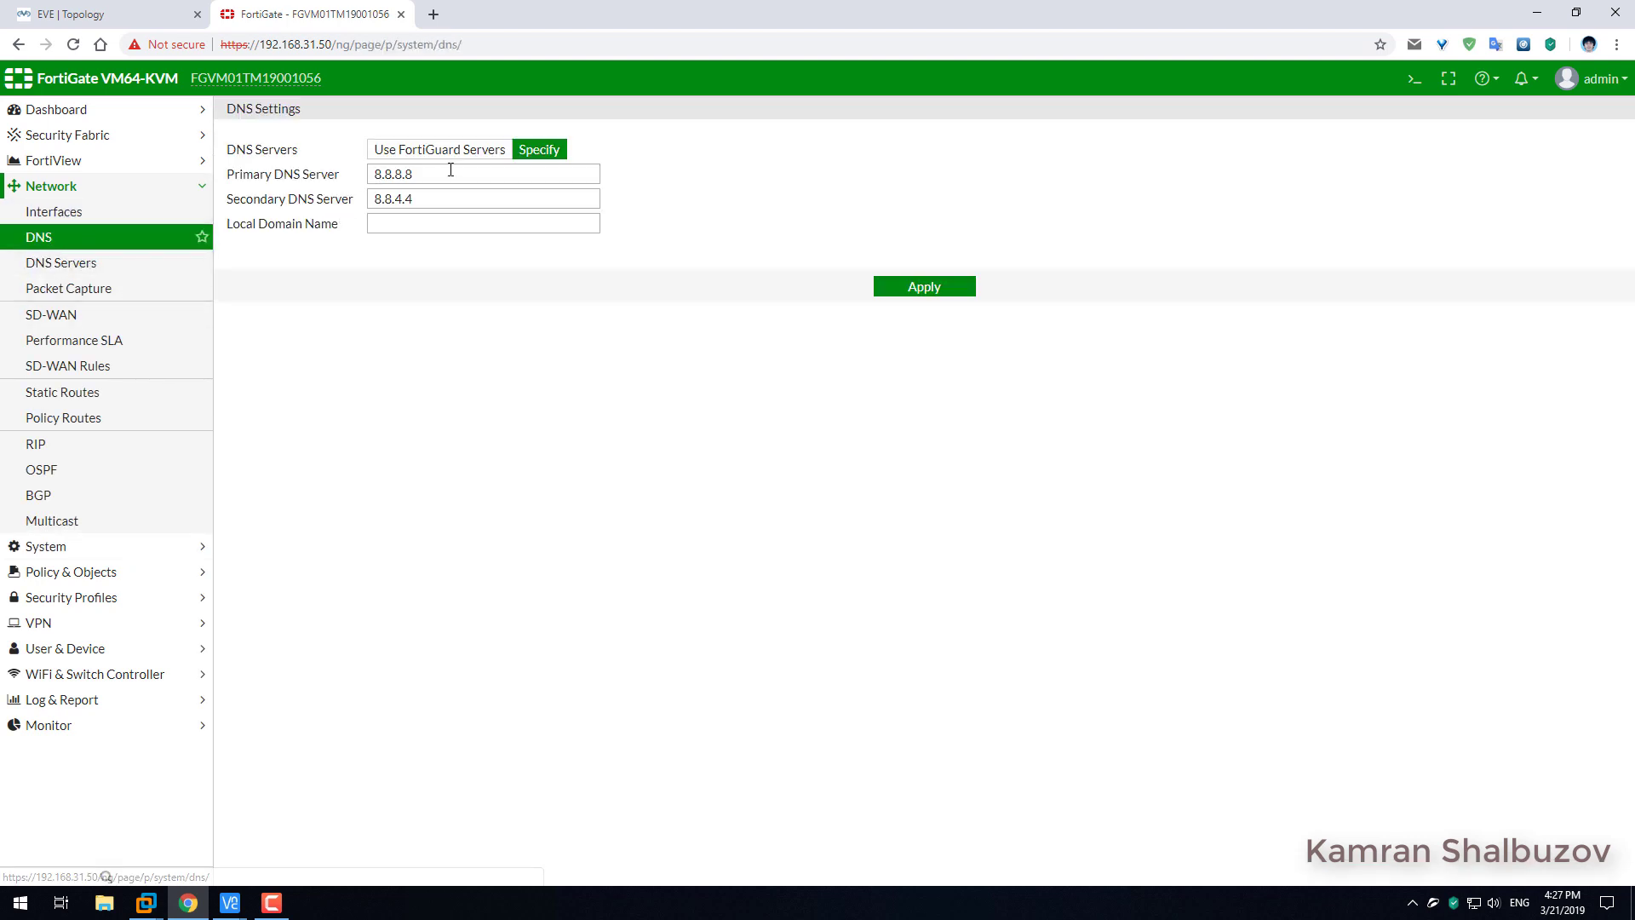
Enter primary DNS 192.168.31.51, after checking the domain controller's address in DNS Manager.
left_click_drag(451, 170, 355, 175)
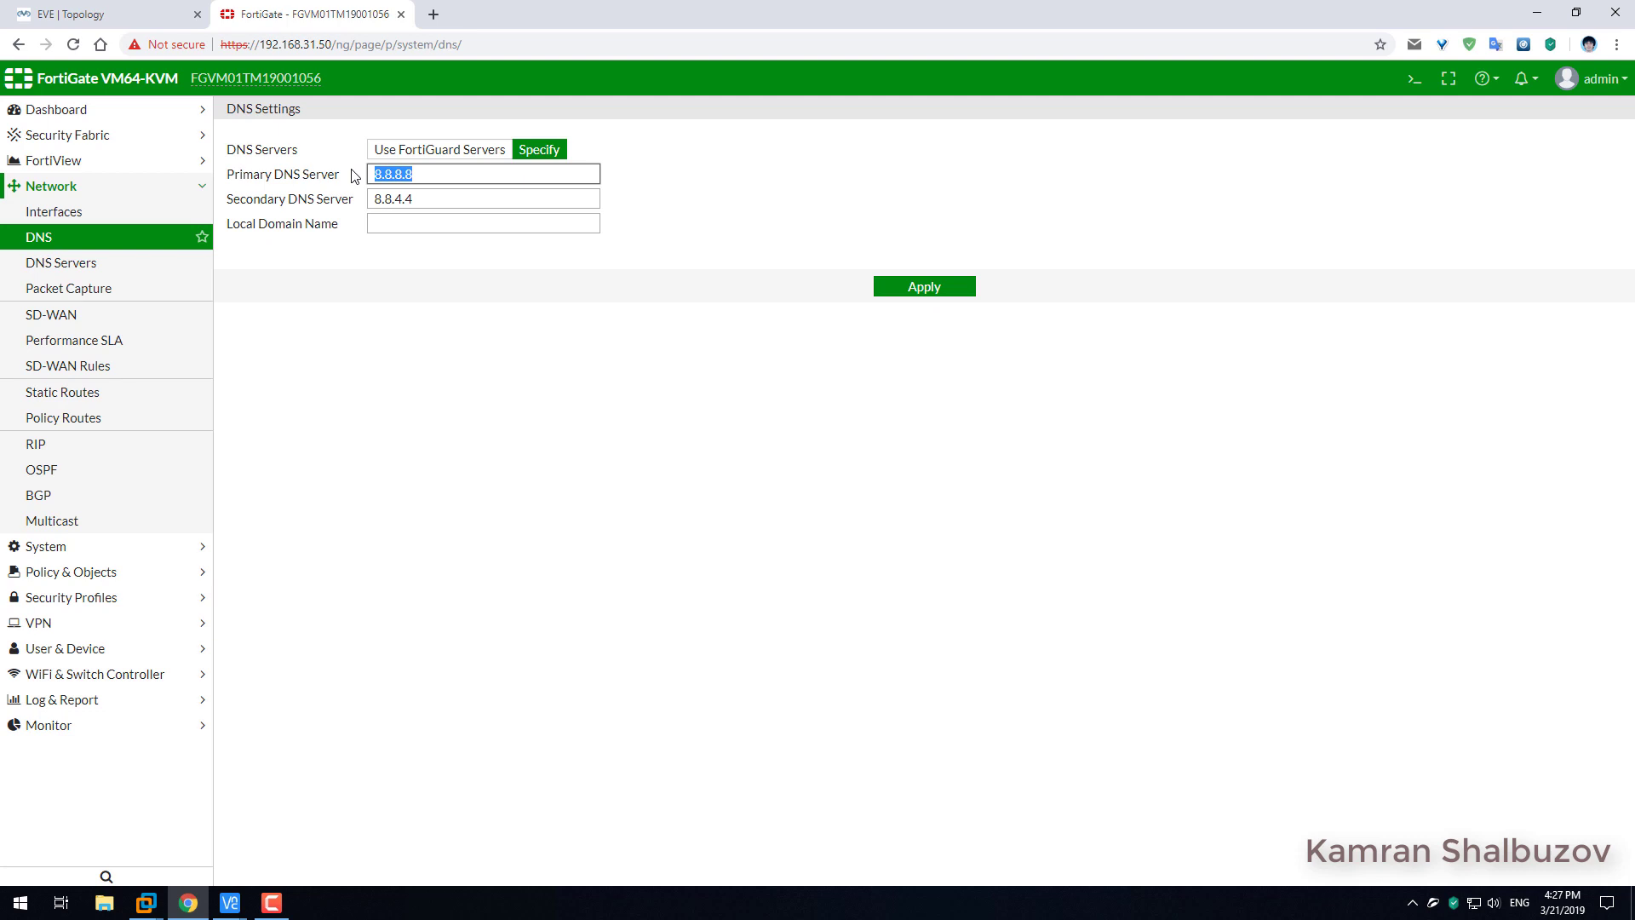
type("192.168.31.51")
left_click(155, 906)
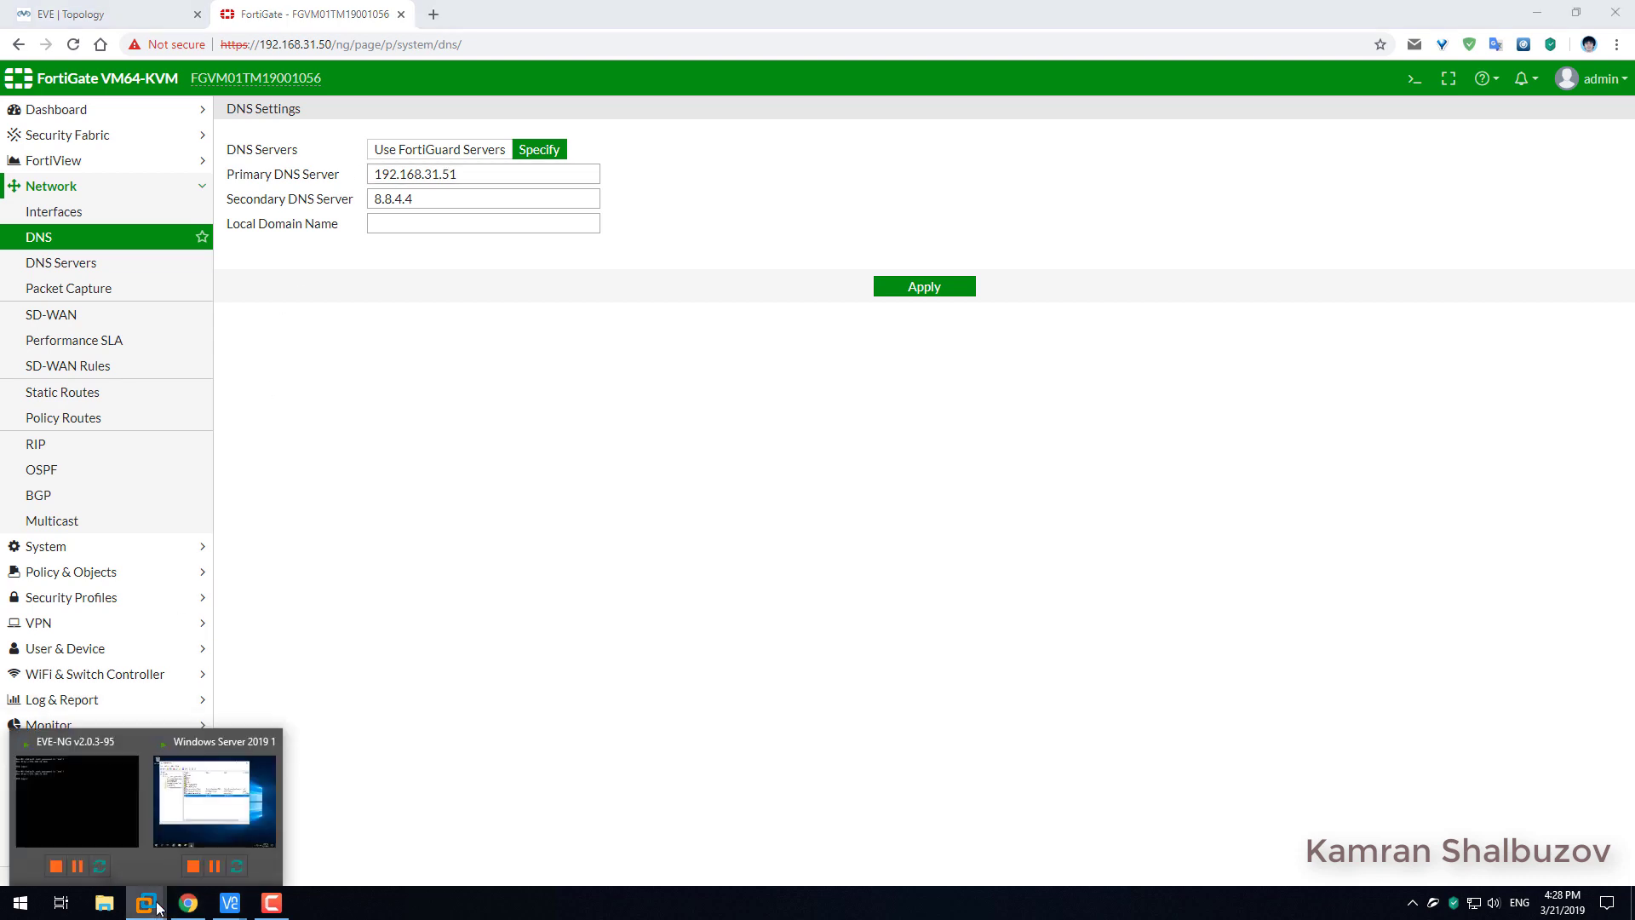
left_click(217, 817)
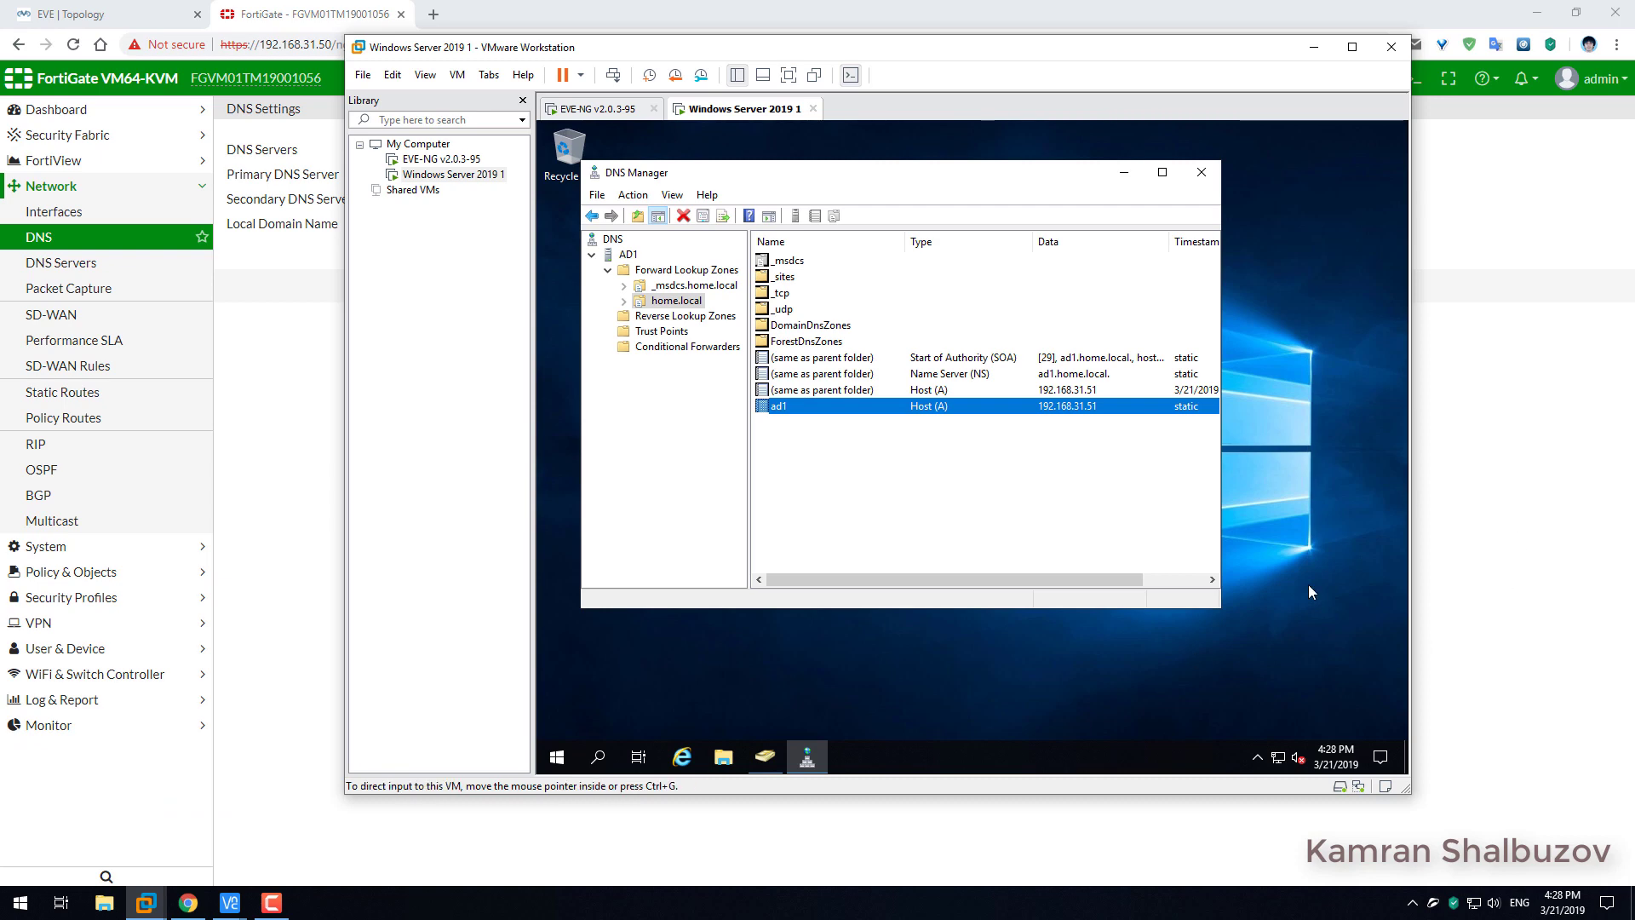
left_click(1433, 105)
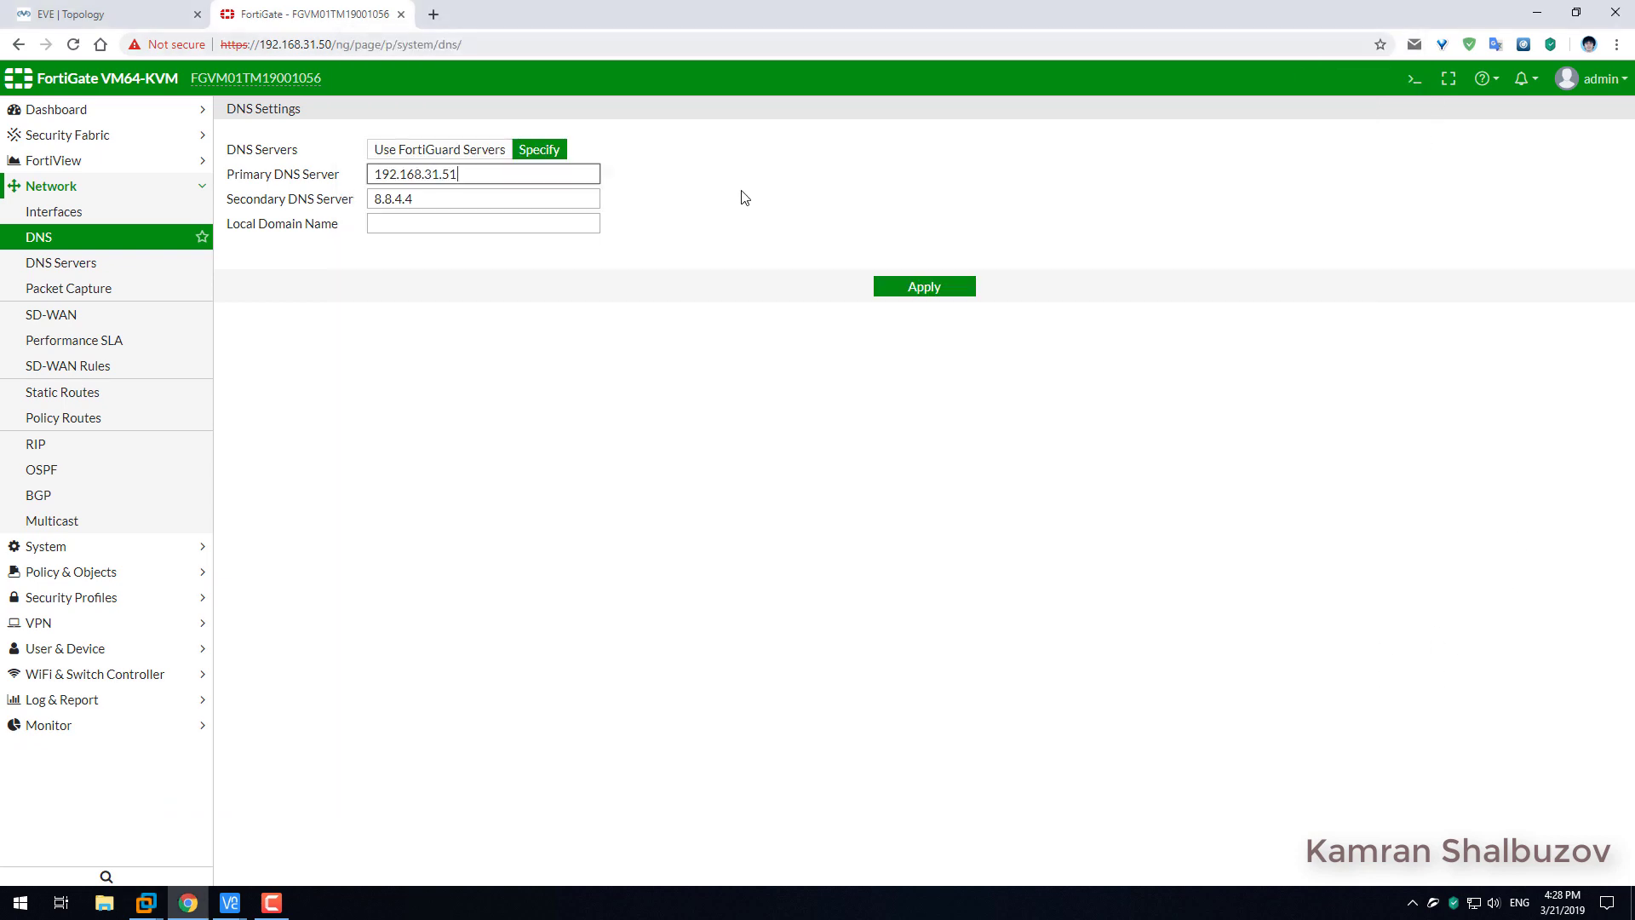
Set secondary DNS 8.8.8.8 and local domain home.local, then apply the DNS settings.
left_click(440, 201)
left_click_drag(441, 201, 358, 194)
type("8")
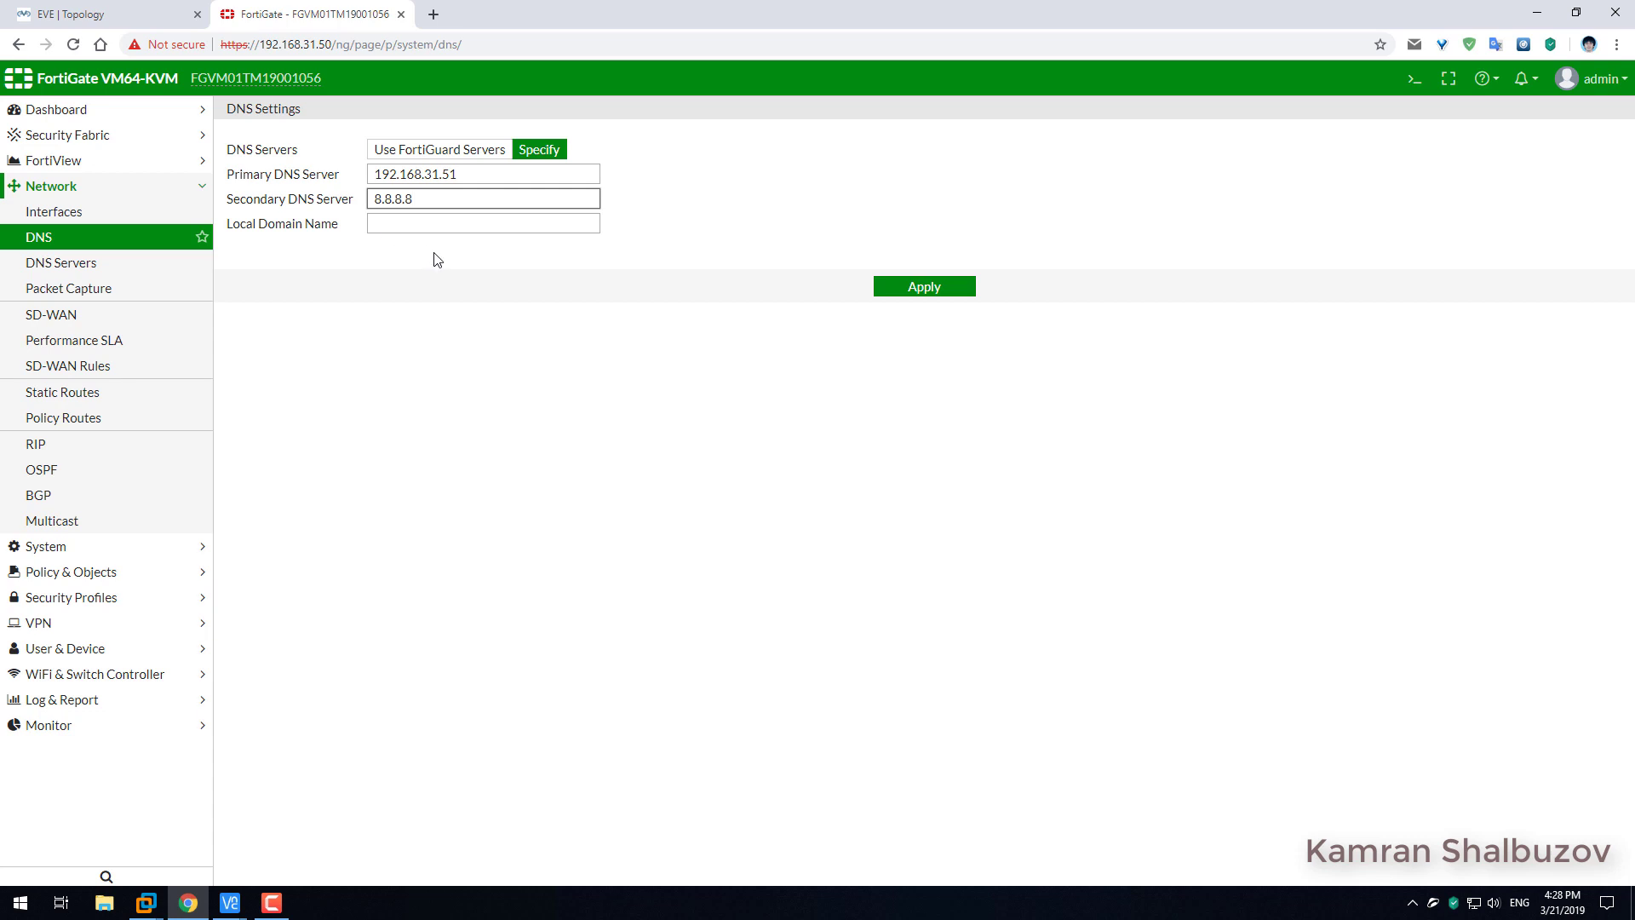
left_click(430, 224)
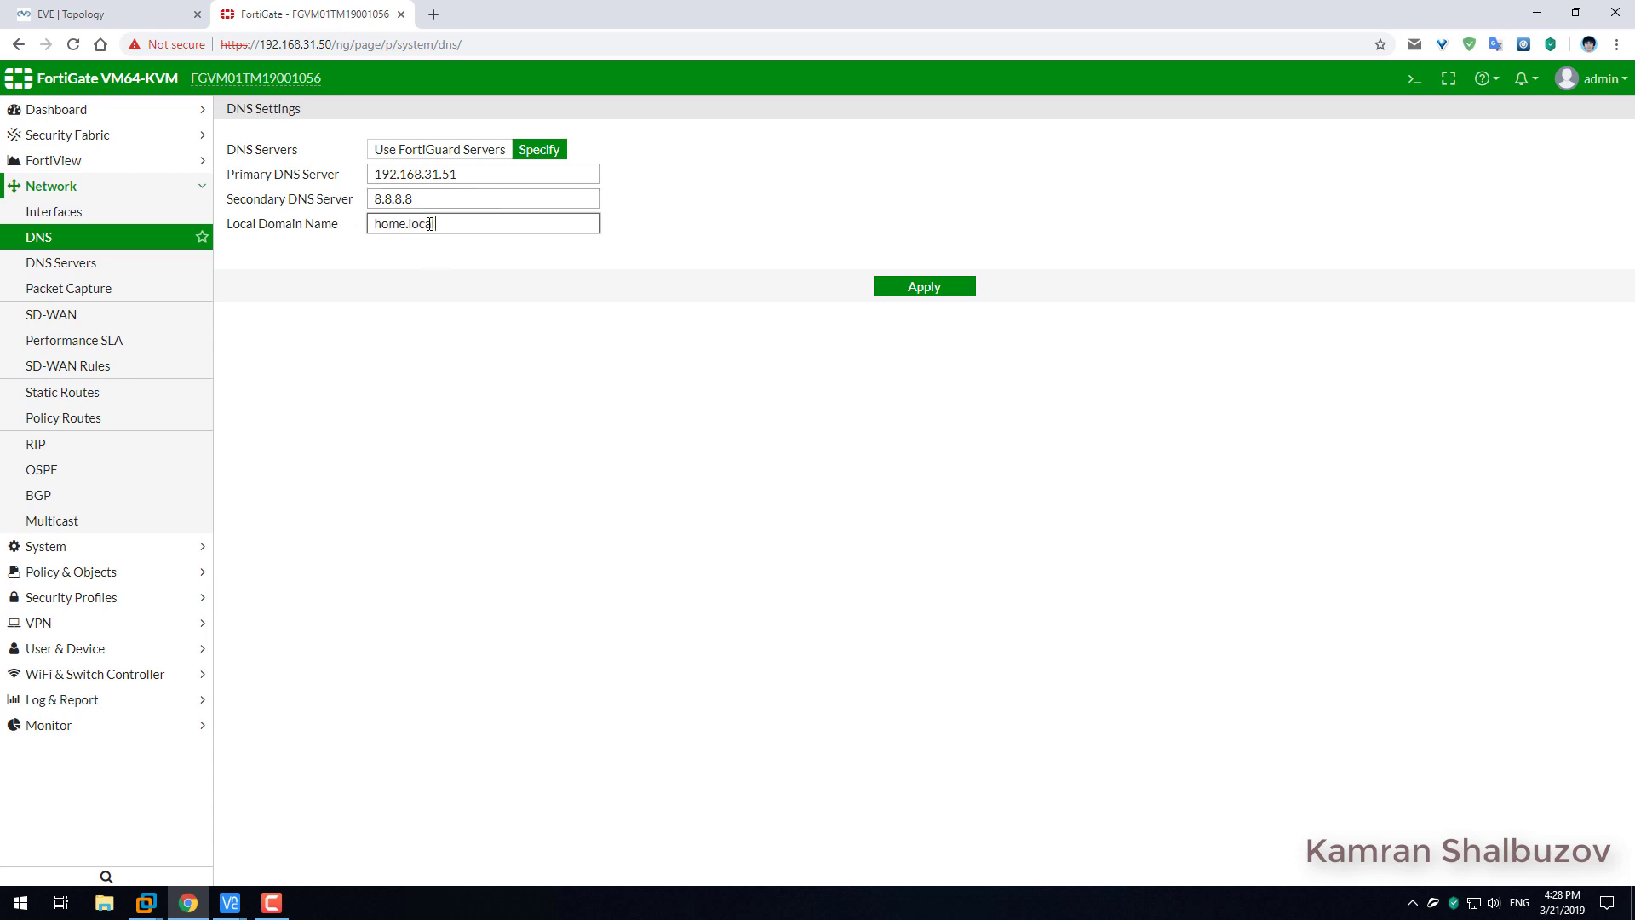
left_click(923, 289)
left_click(99, 648)
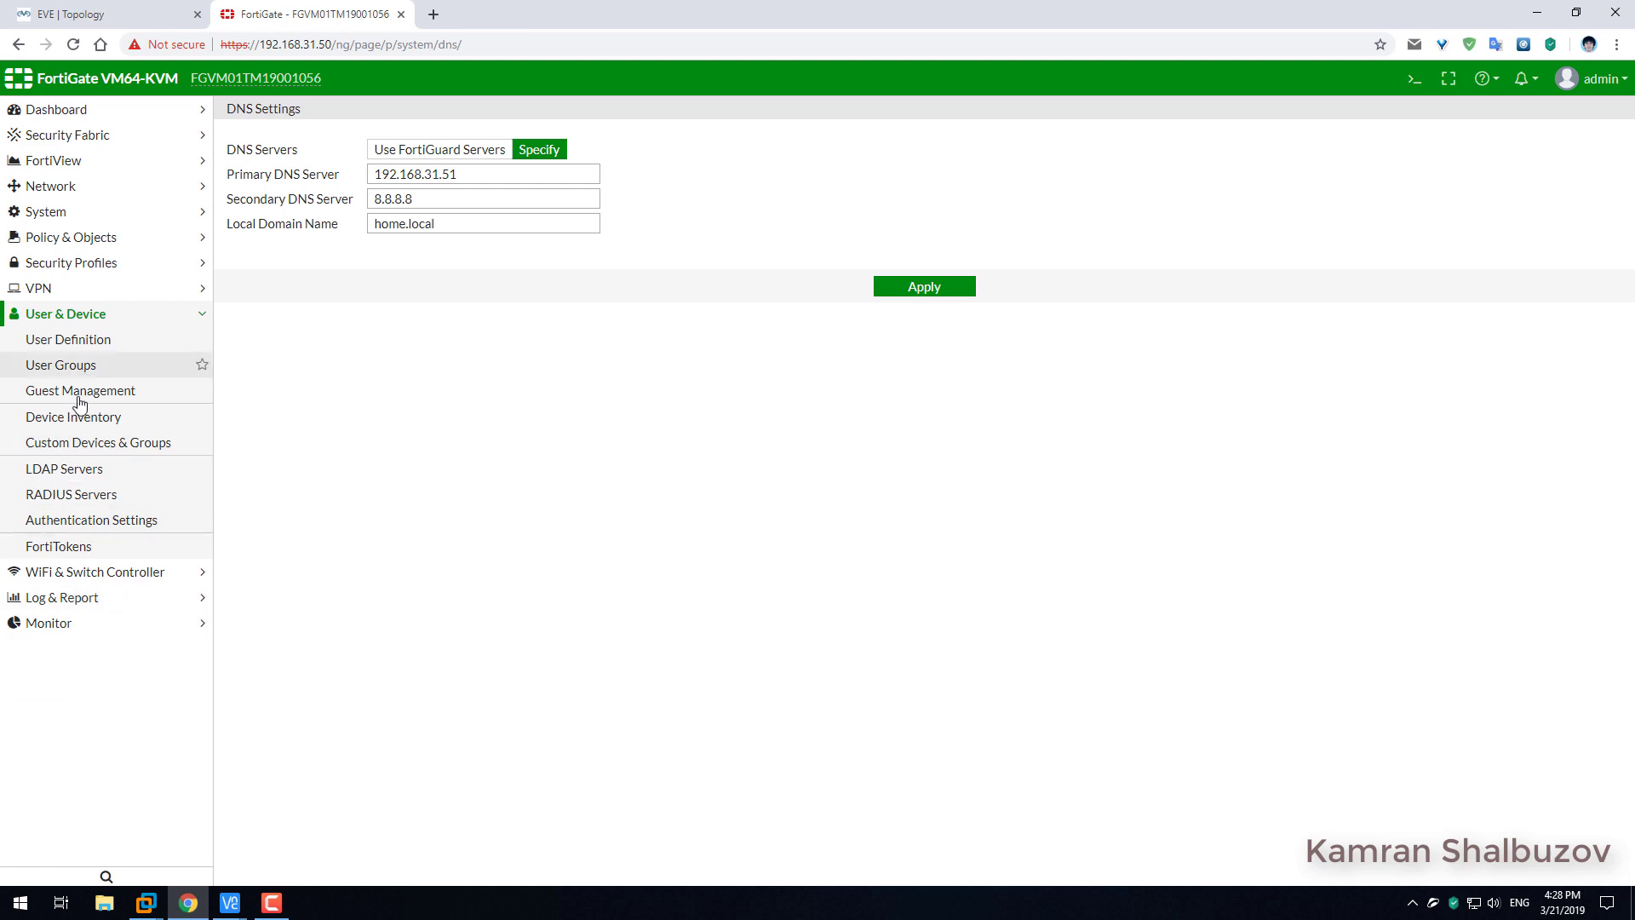
Retest AD1's LDAP connectivity (now Successful), save it, and show the User Definition list.
left_click(62, 469)
left_click(438, 169)
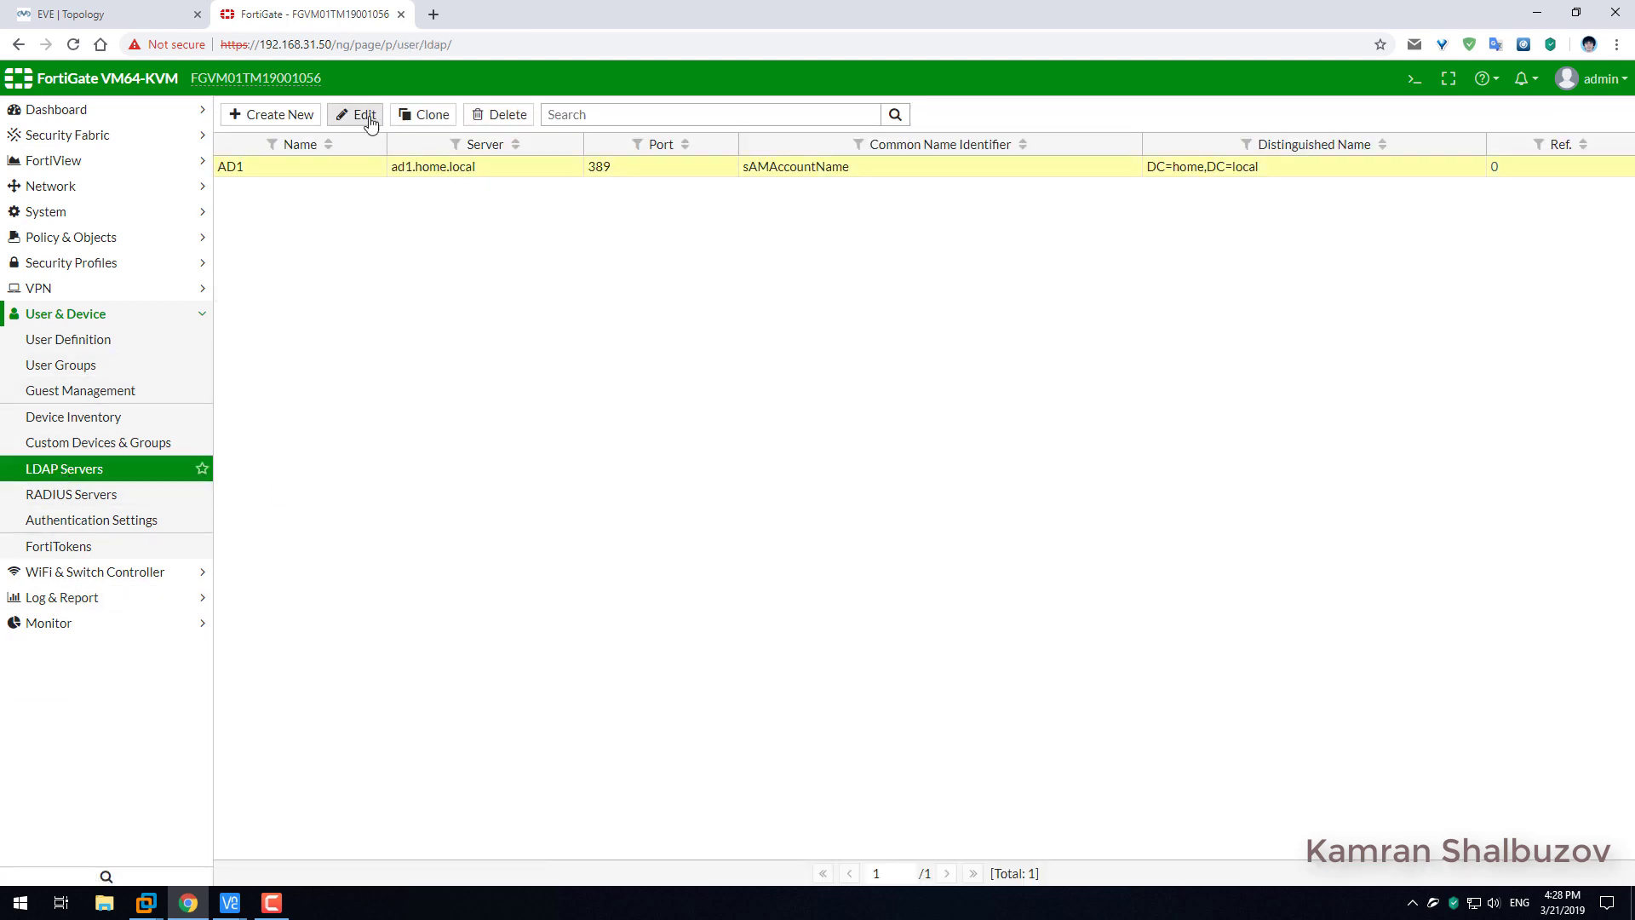
left_click(367, 116)
left_click(299, 403)
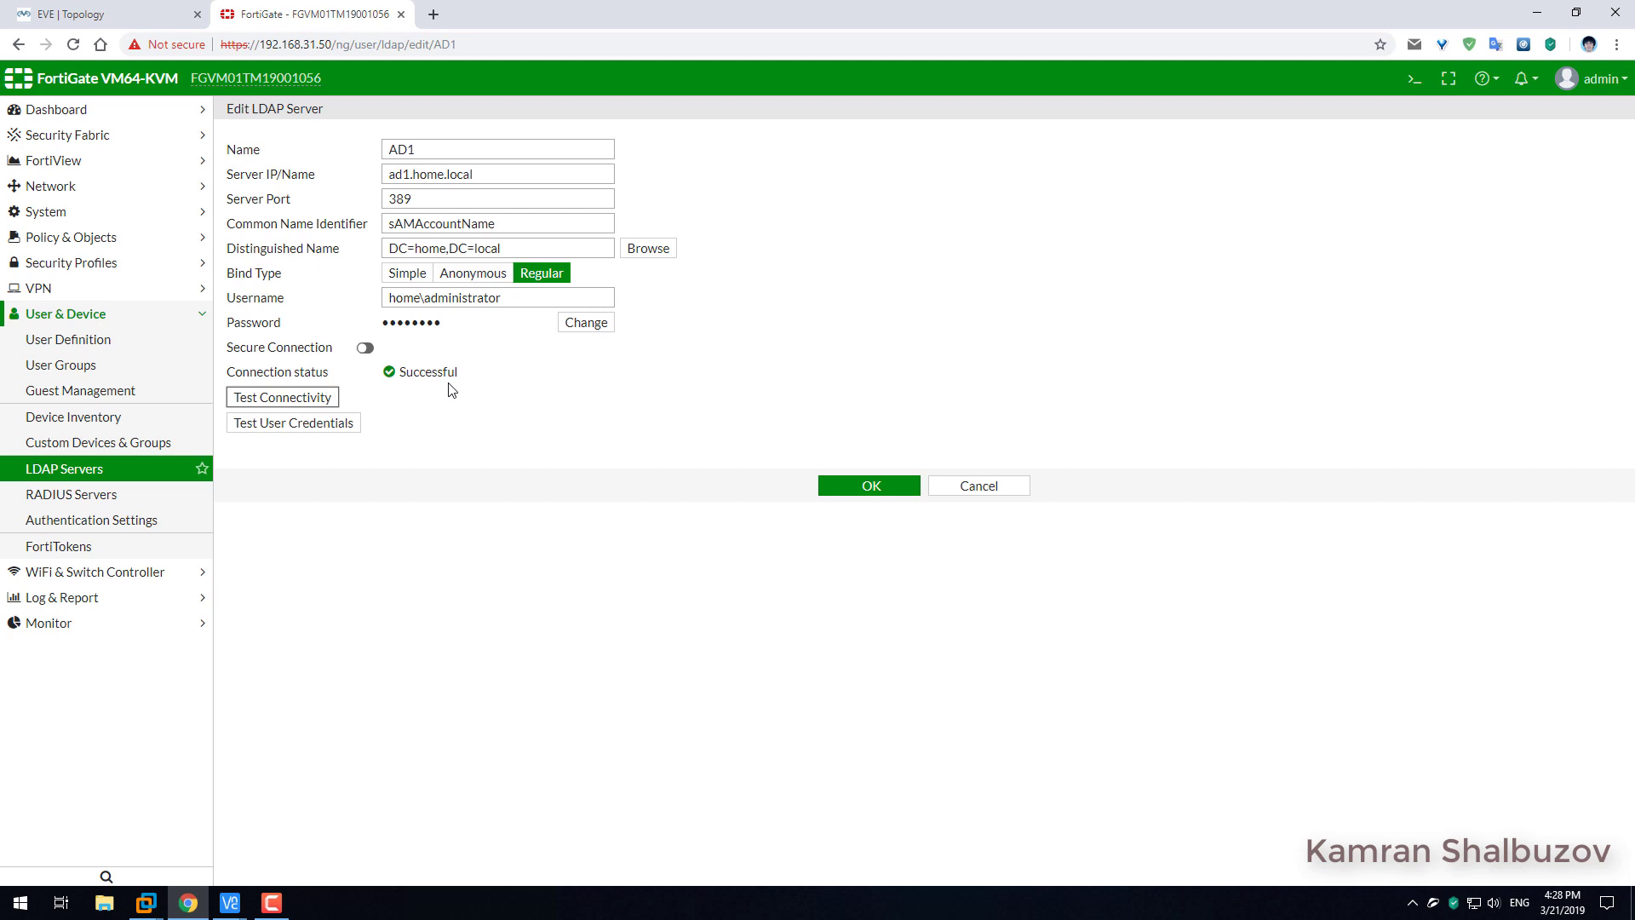
left_click(875, 493)
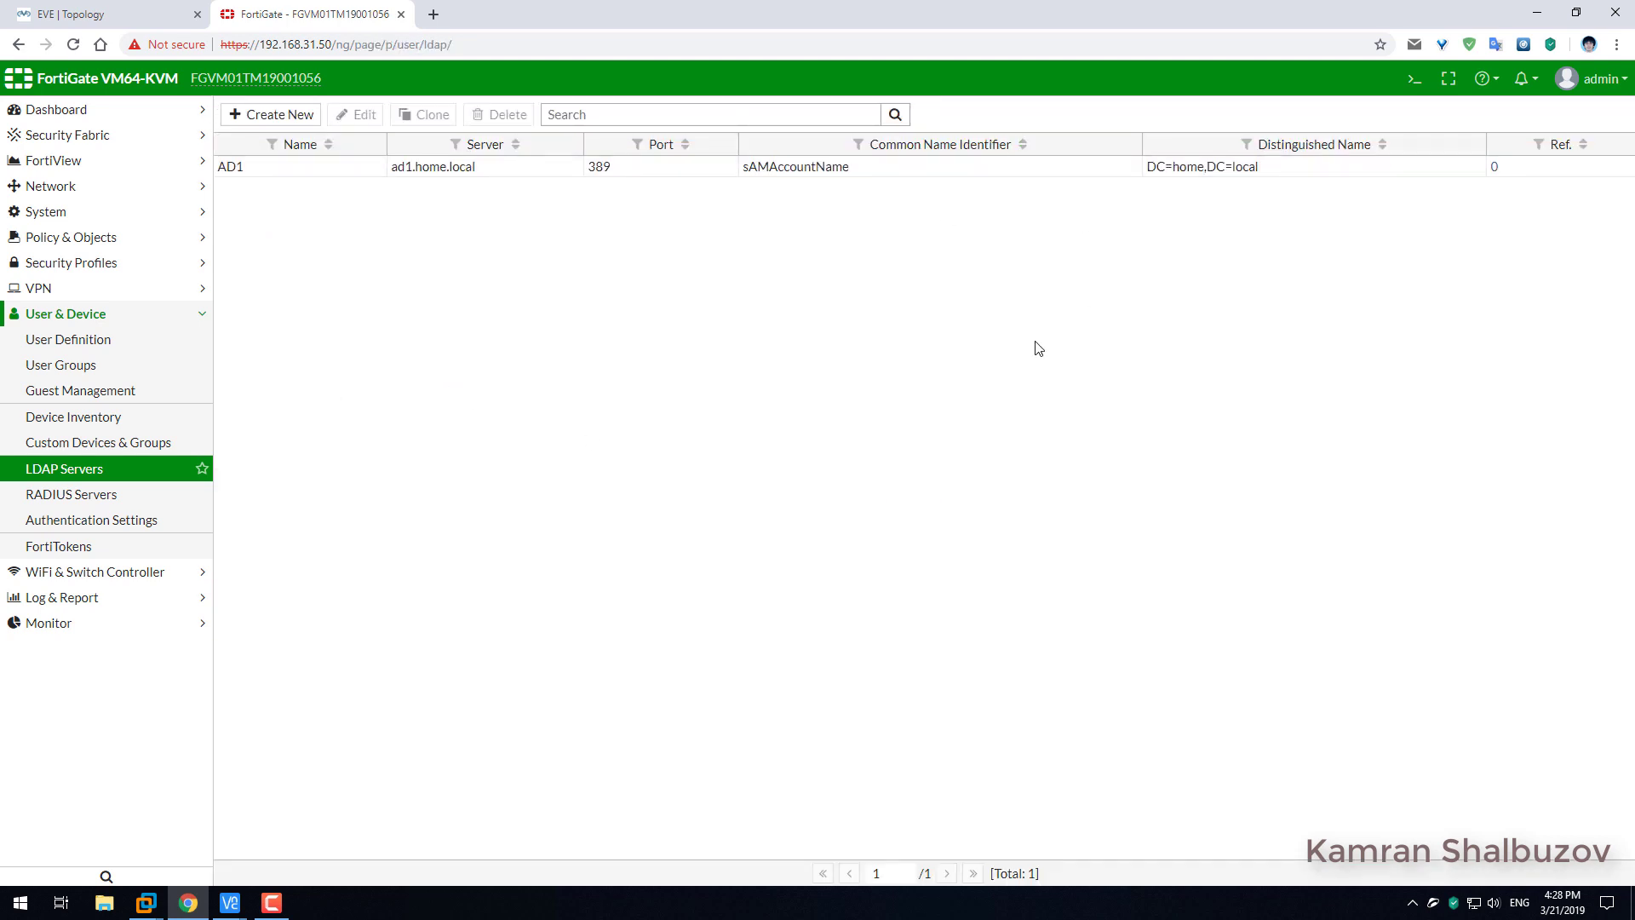
left_click(85, 365)
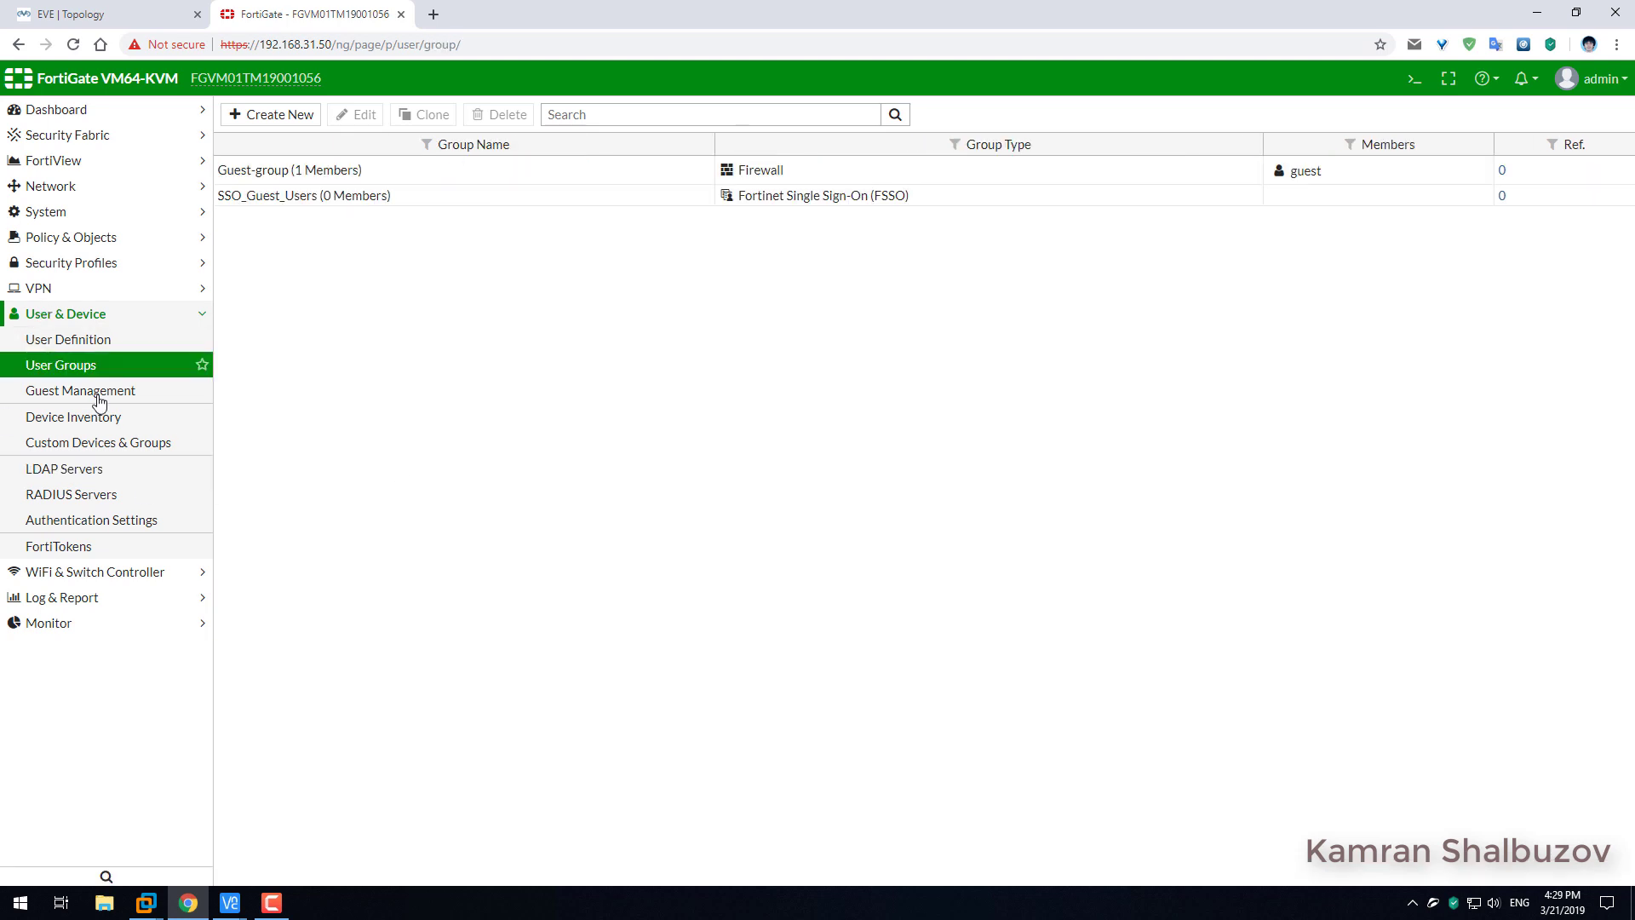
left_click(98, 342)
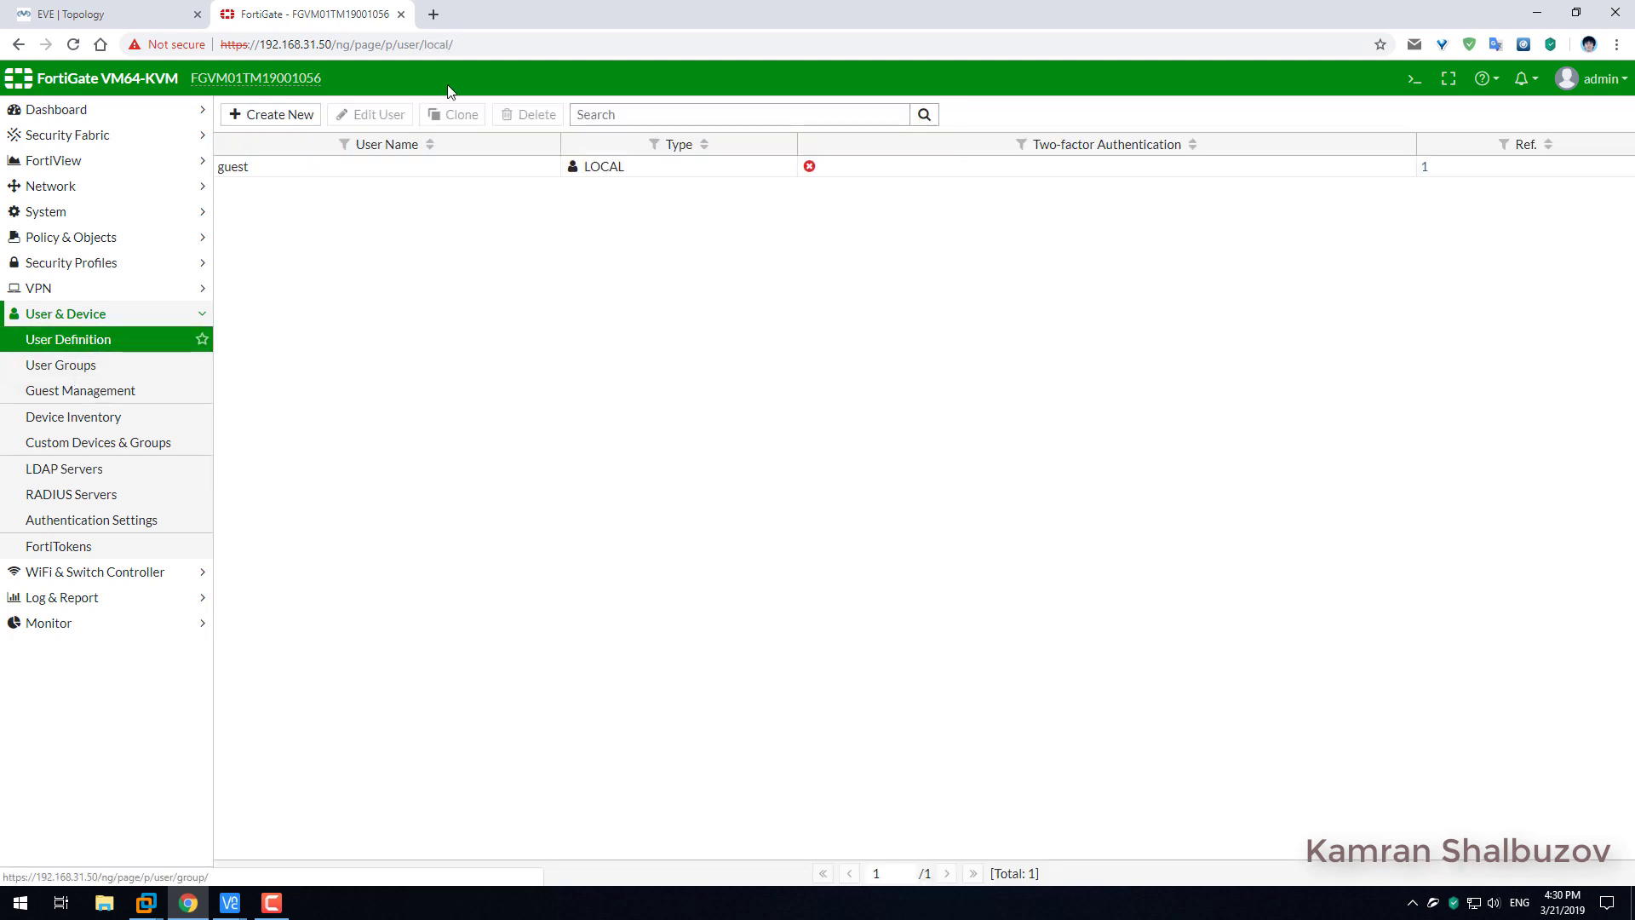
Import the first AD user from AD1 as a remote LDAP user.
left_click(272, 115)
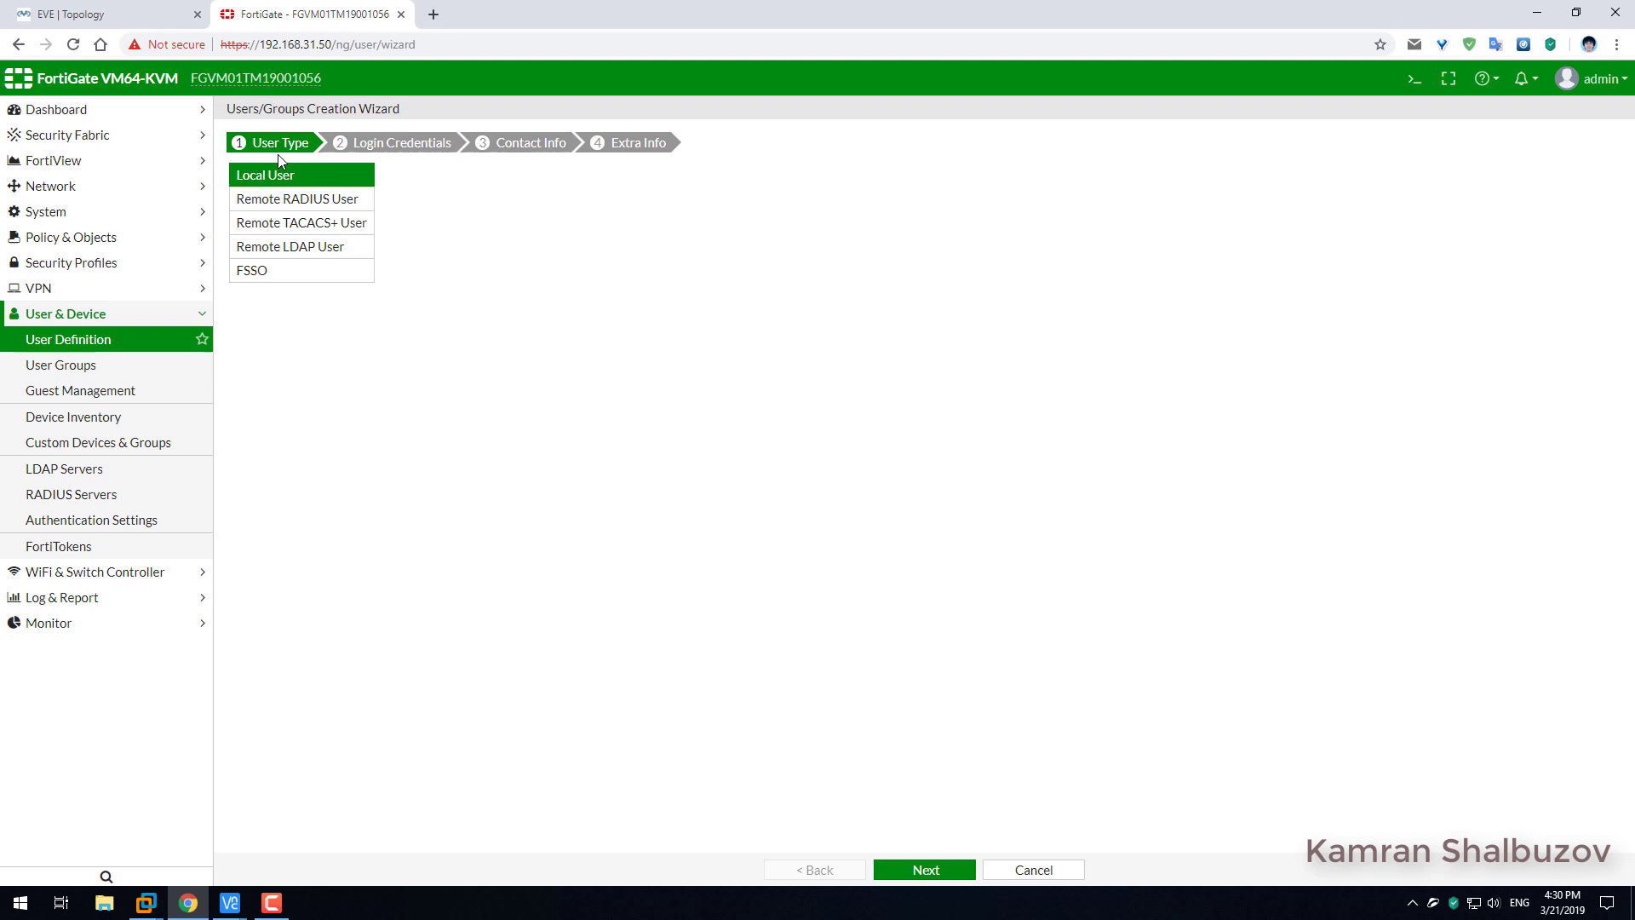
left_click(312, 201)
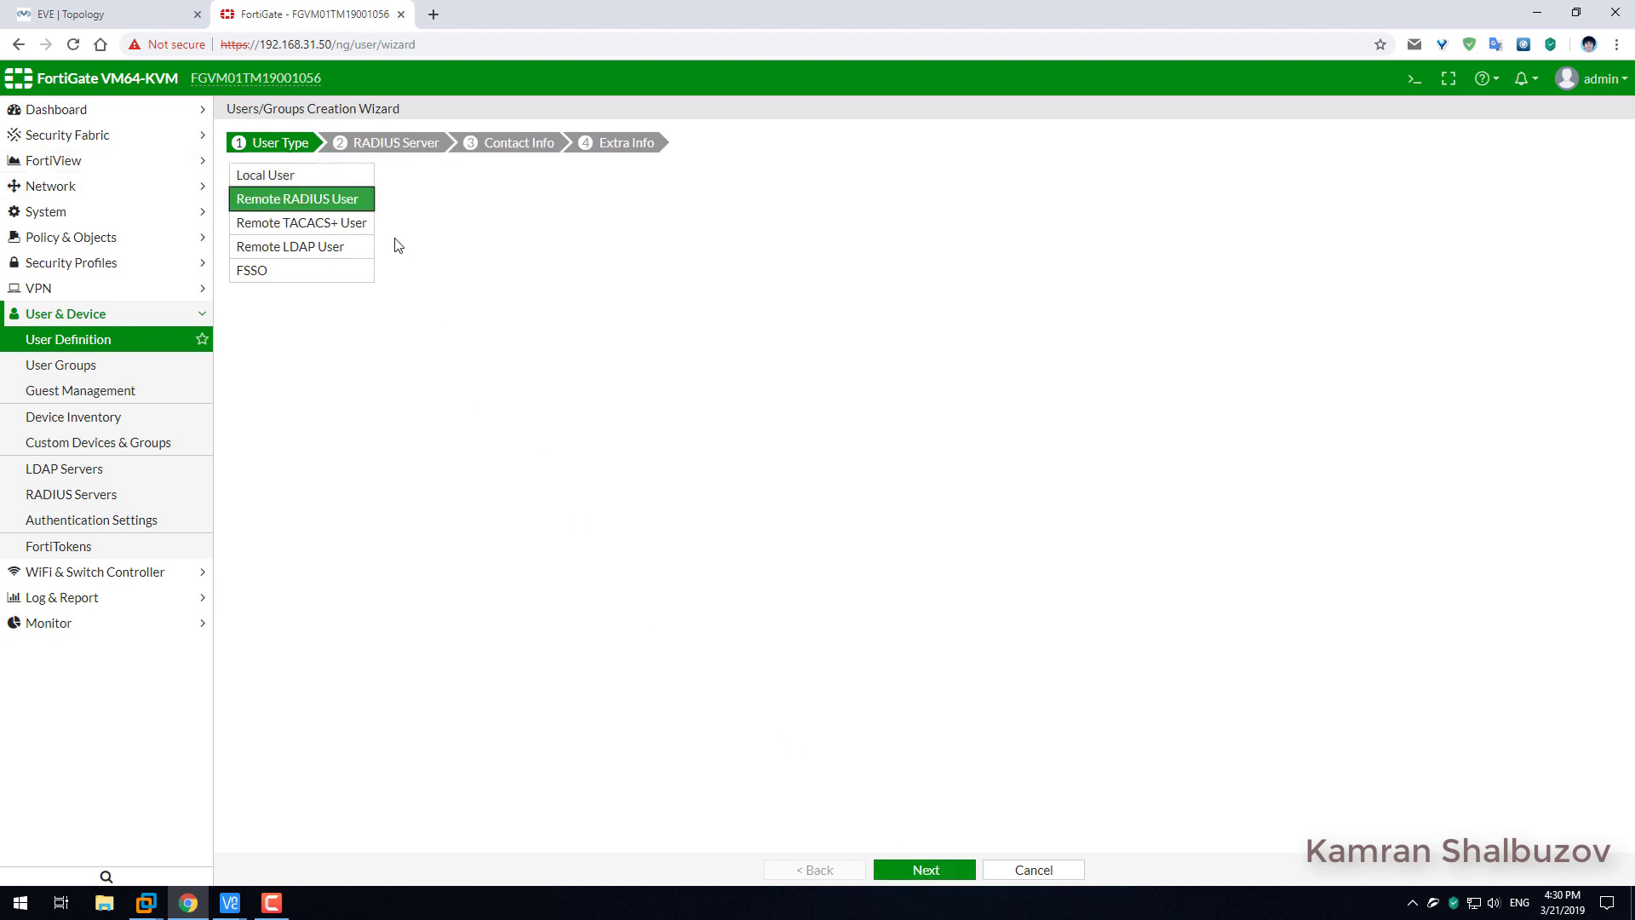
left_click(318, 249)
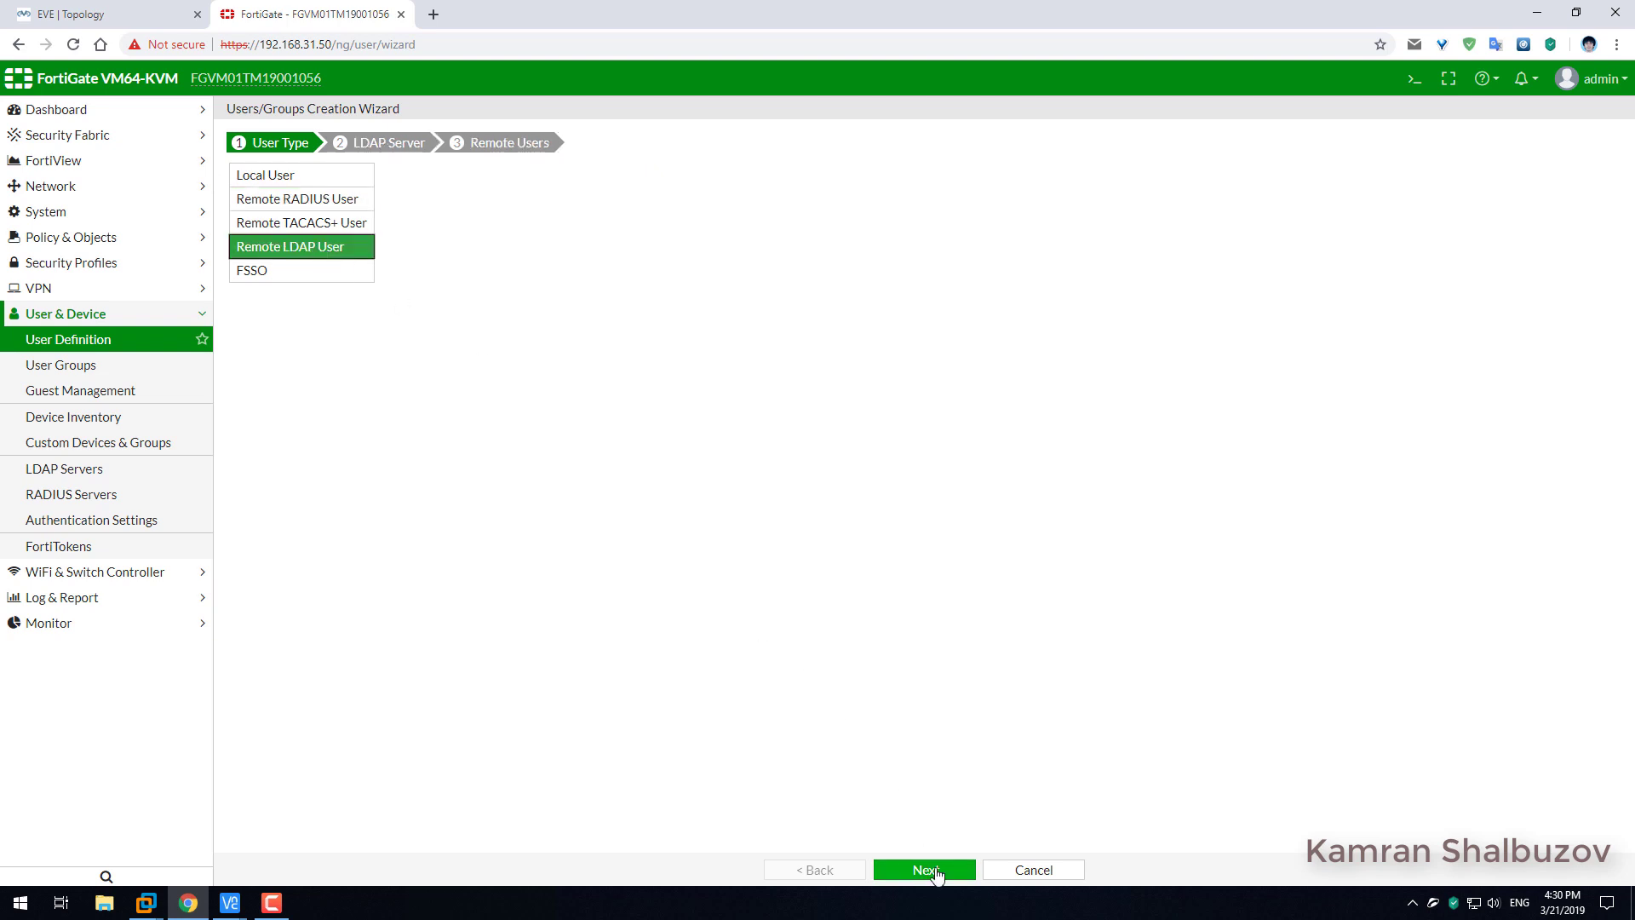
left_click(937, 873)
left_click(372, 171)
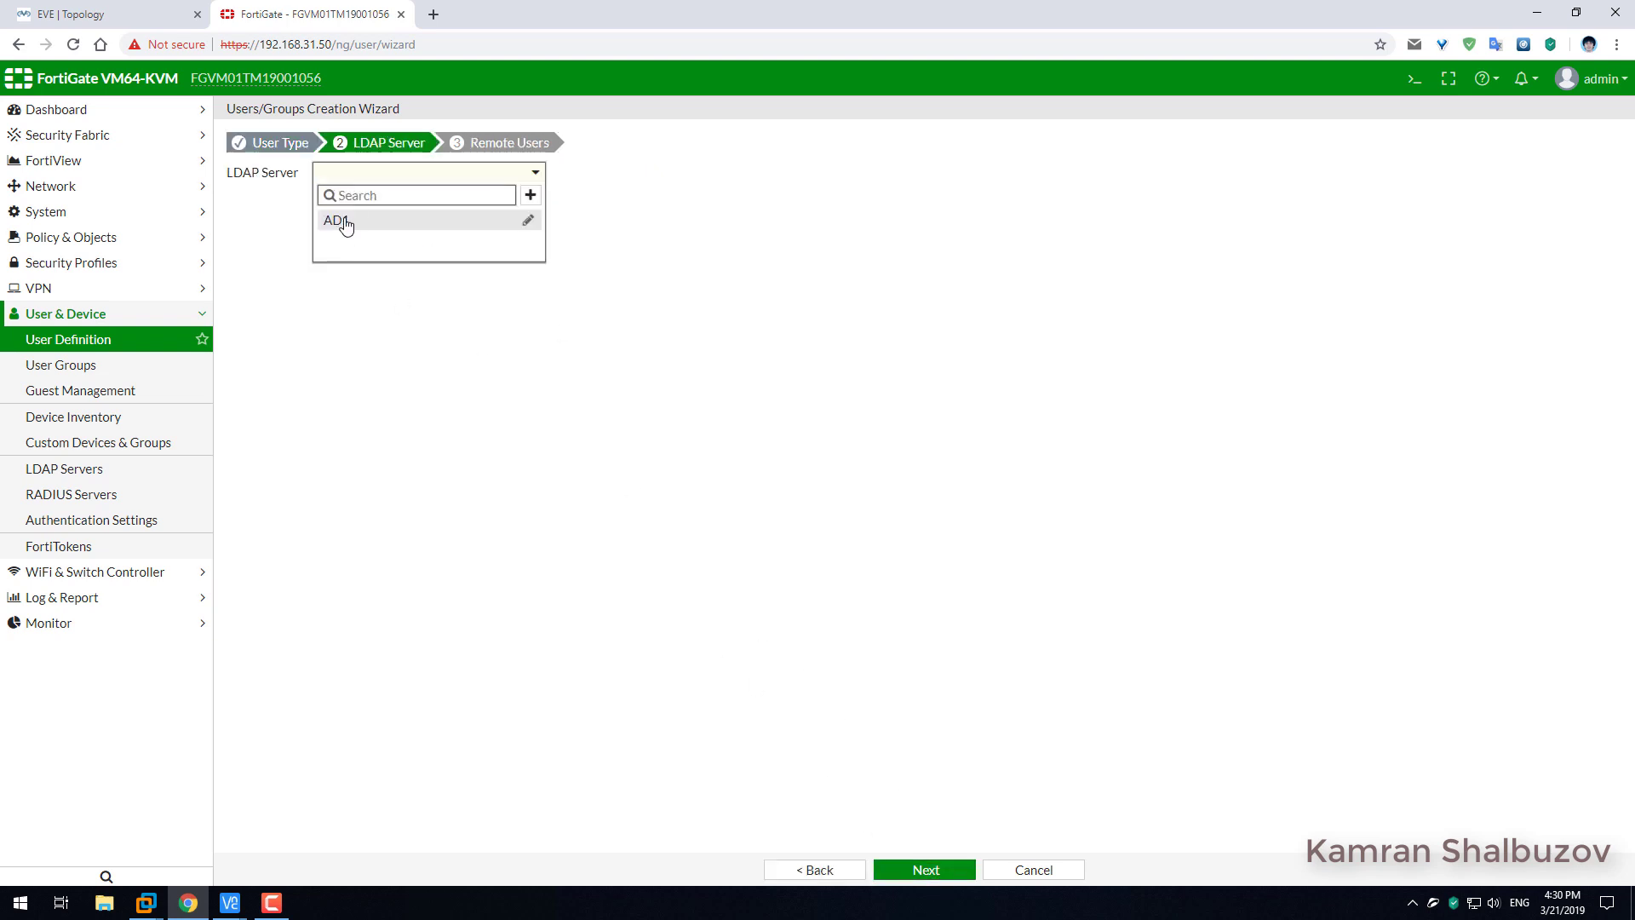
left_click(345, 222)
left_click(927, 867)
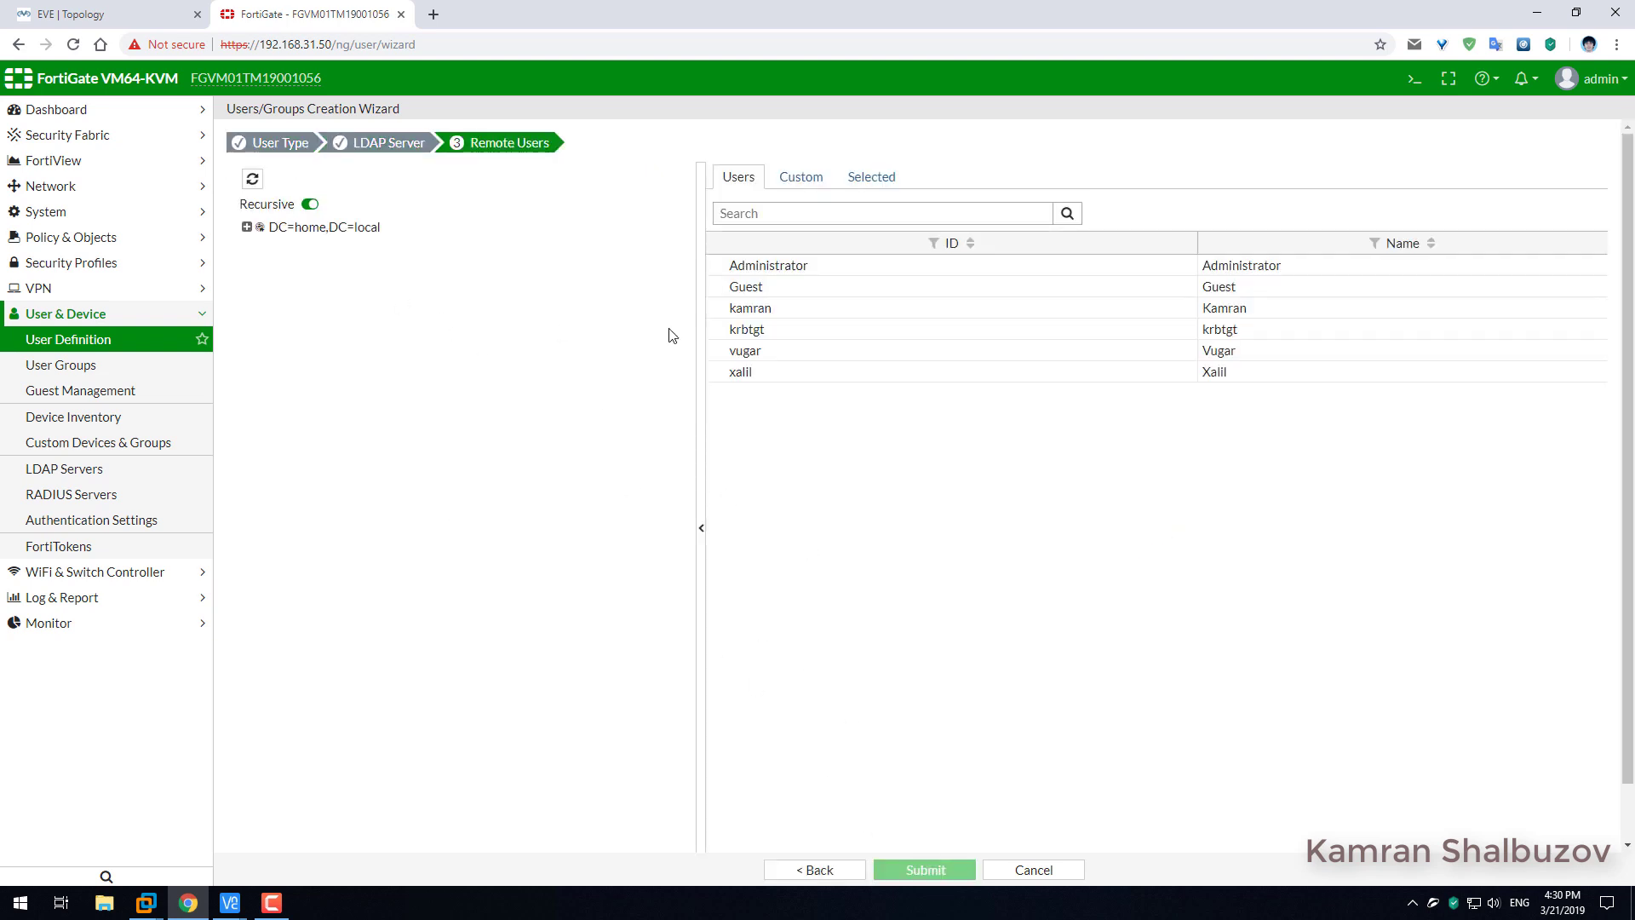
left_click(770, 213)
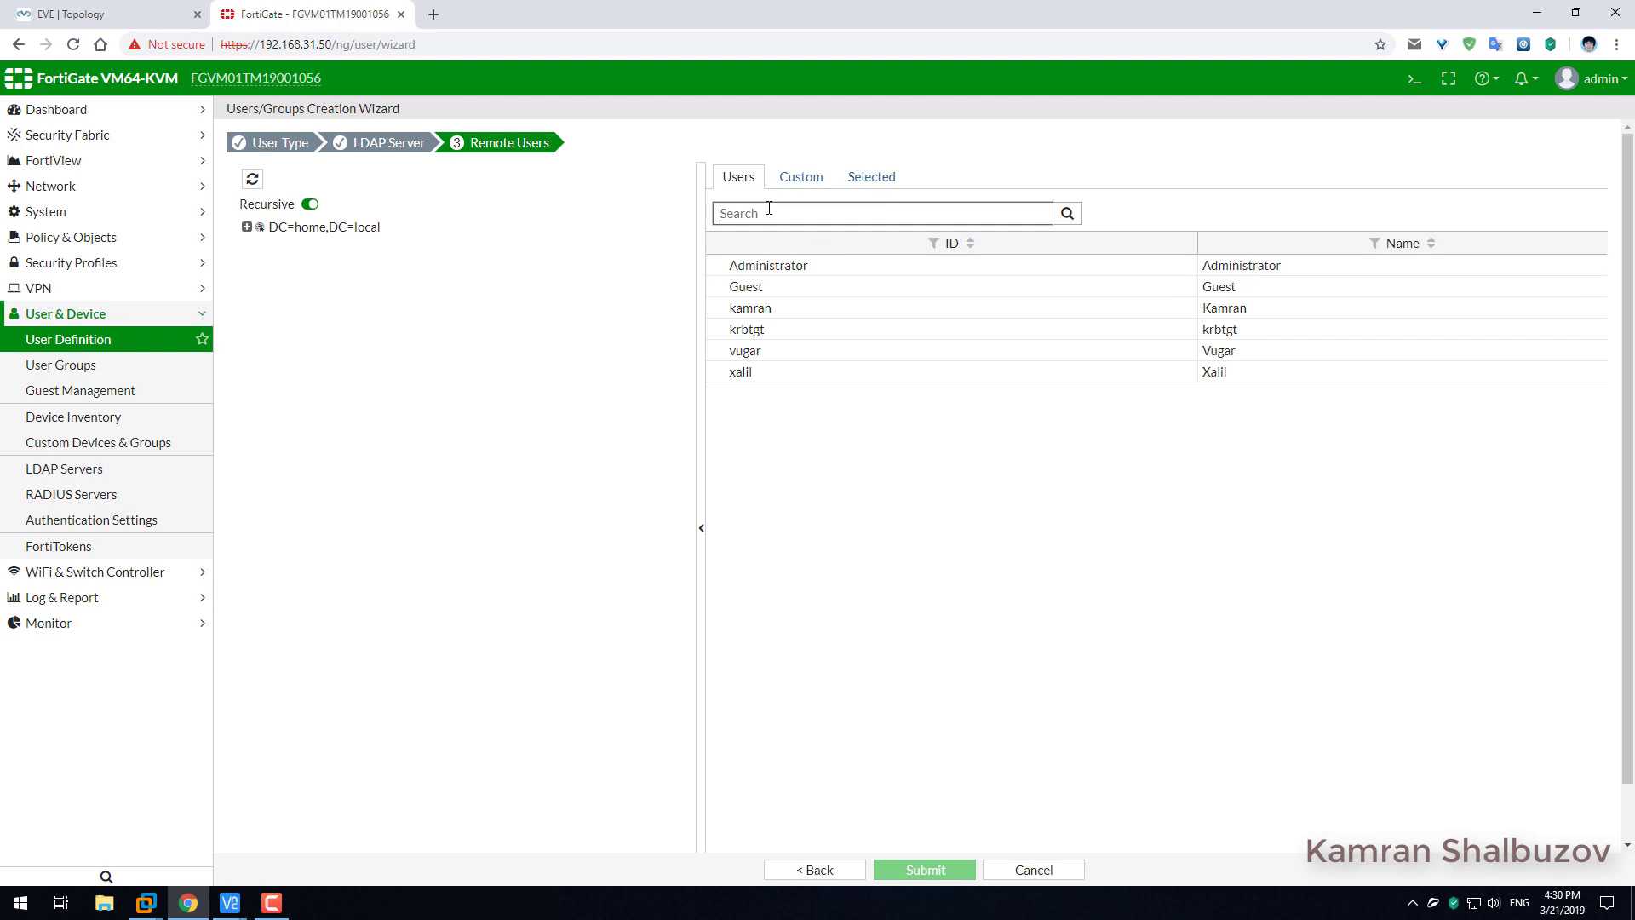
left_click(752, 317)
right_click(751, 317)
left_click(781, 336)
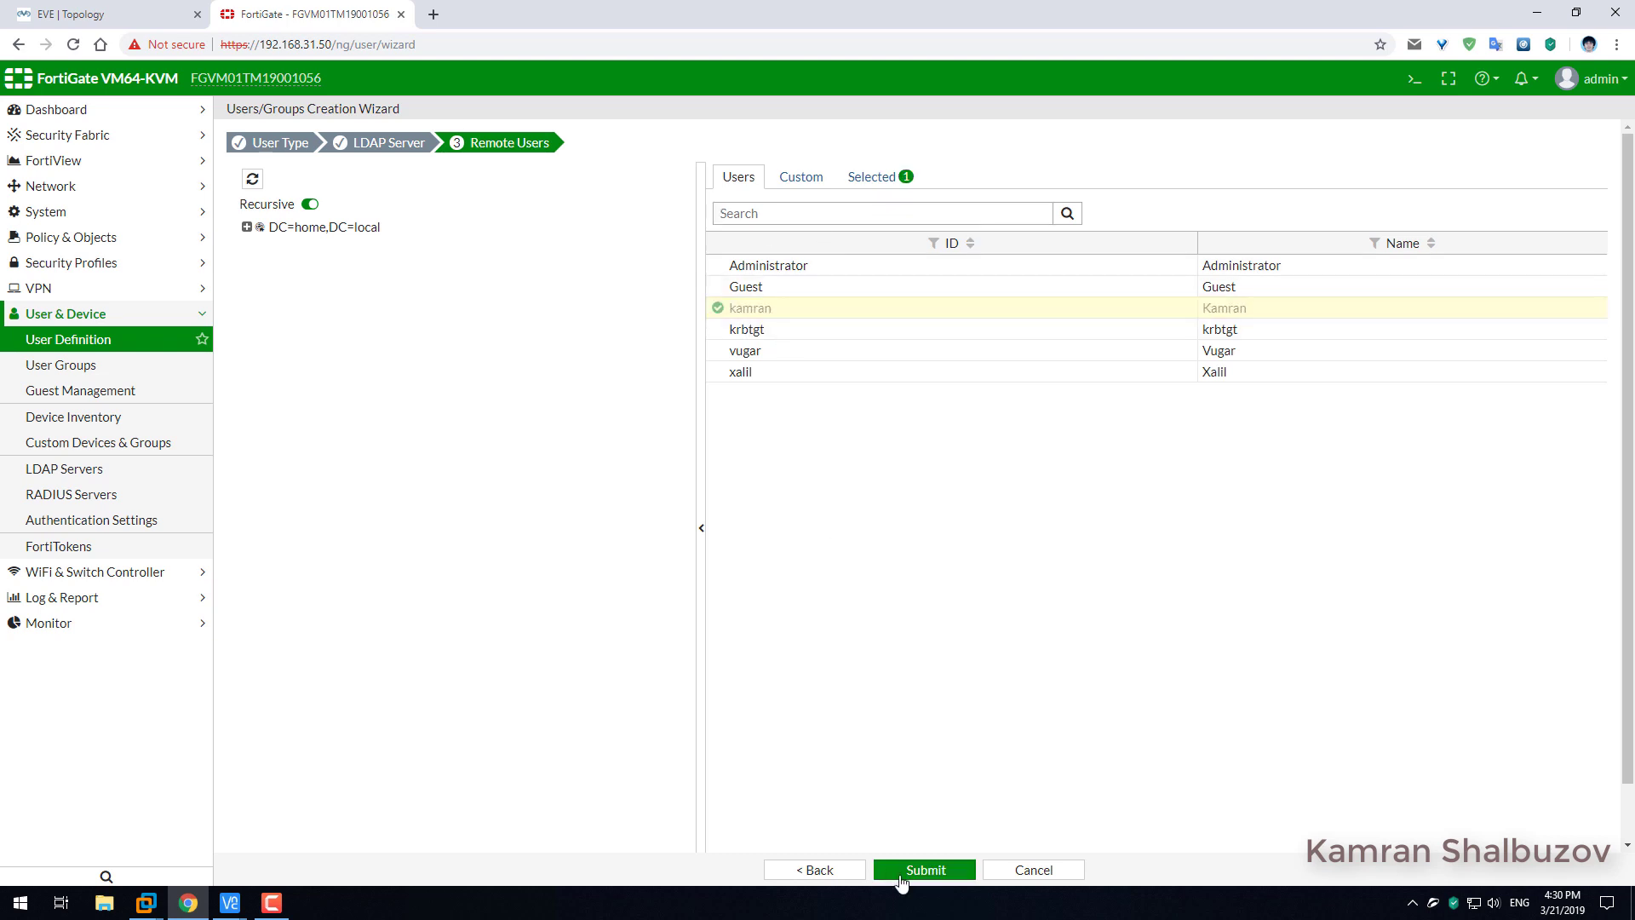
left_click(902, 877)
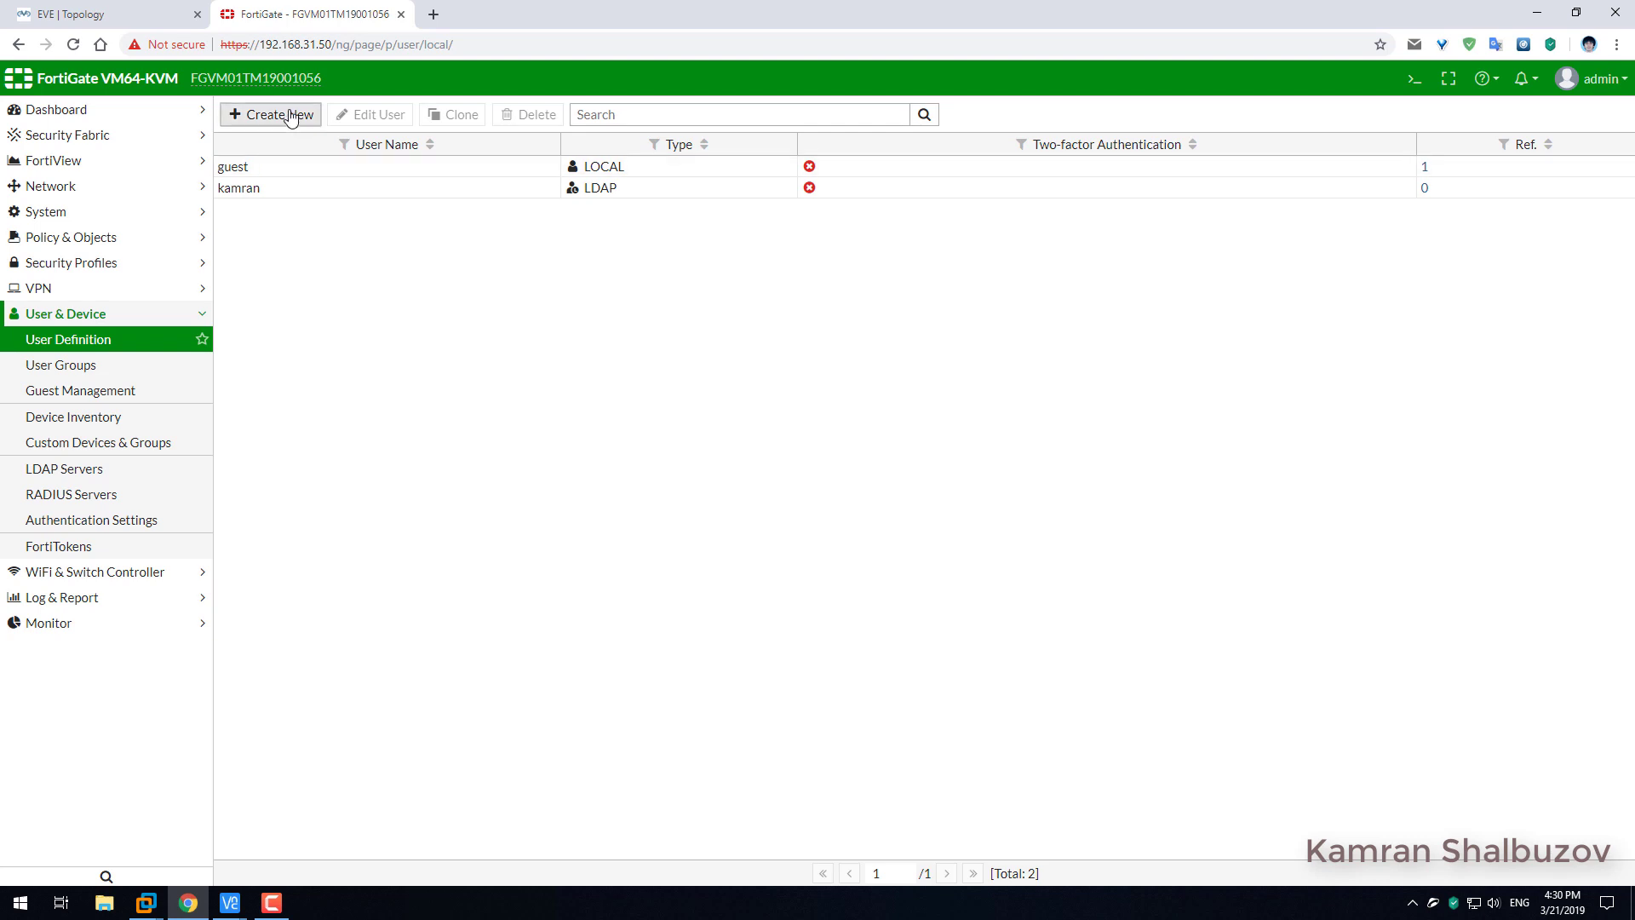
Import a second AD user from AD1 as a remote LDAP user.
left_click(289, 116)
left_click(291, 246)
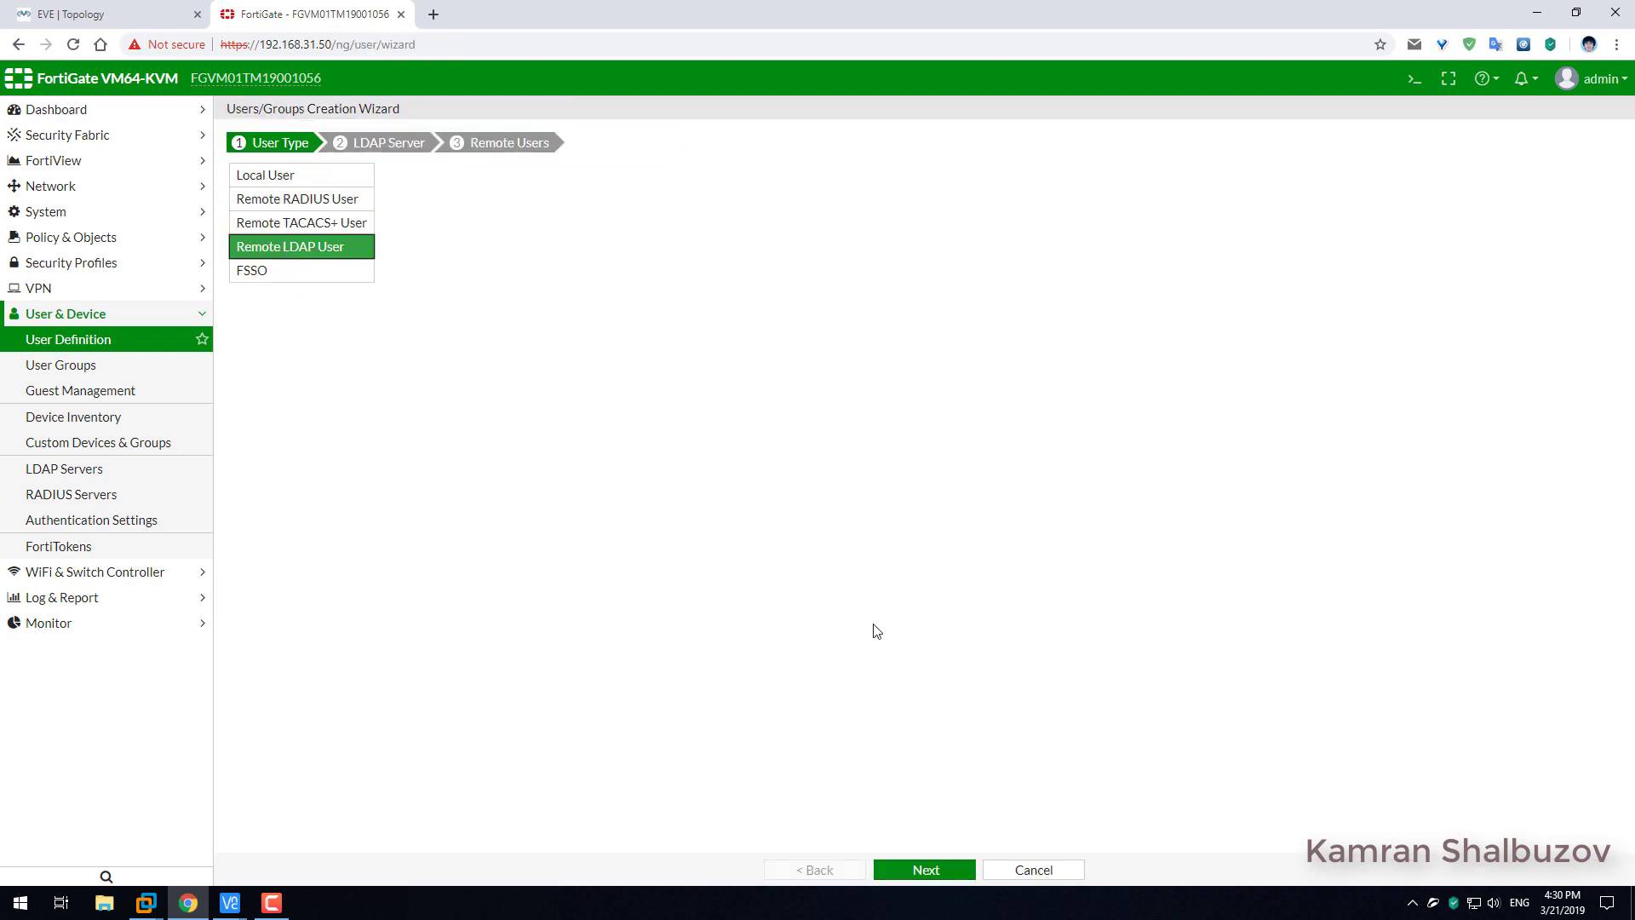
left_click(926, 869)
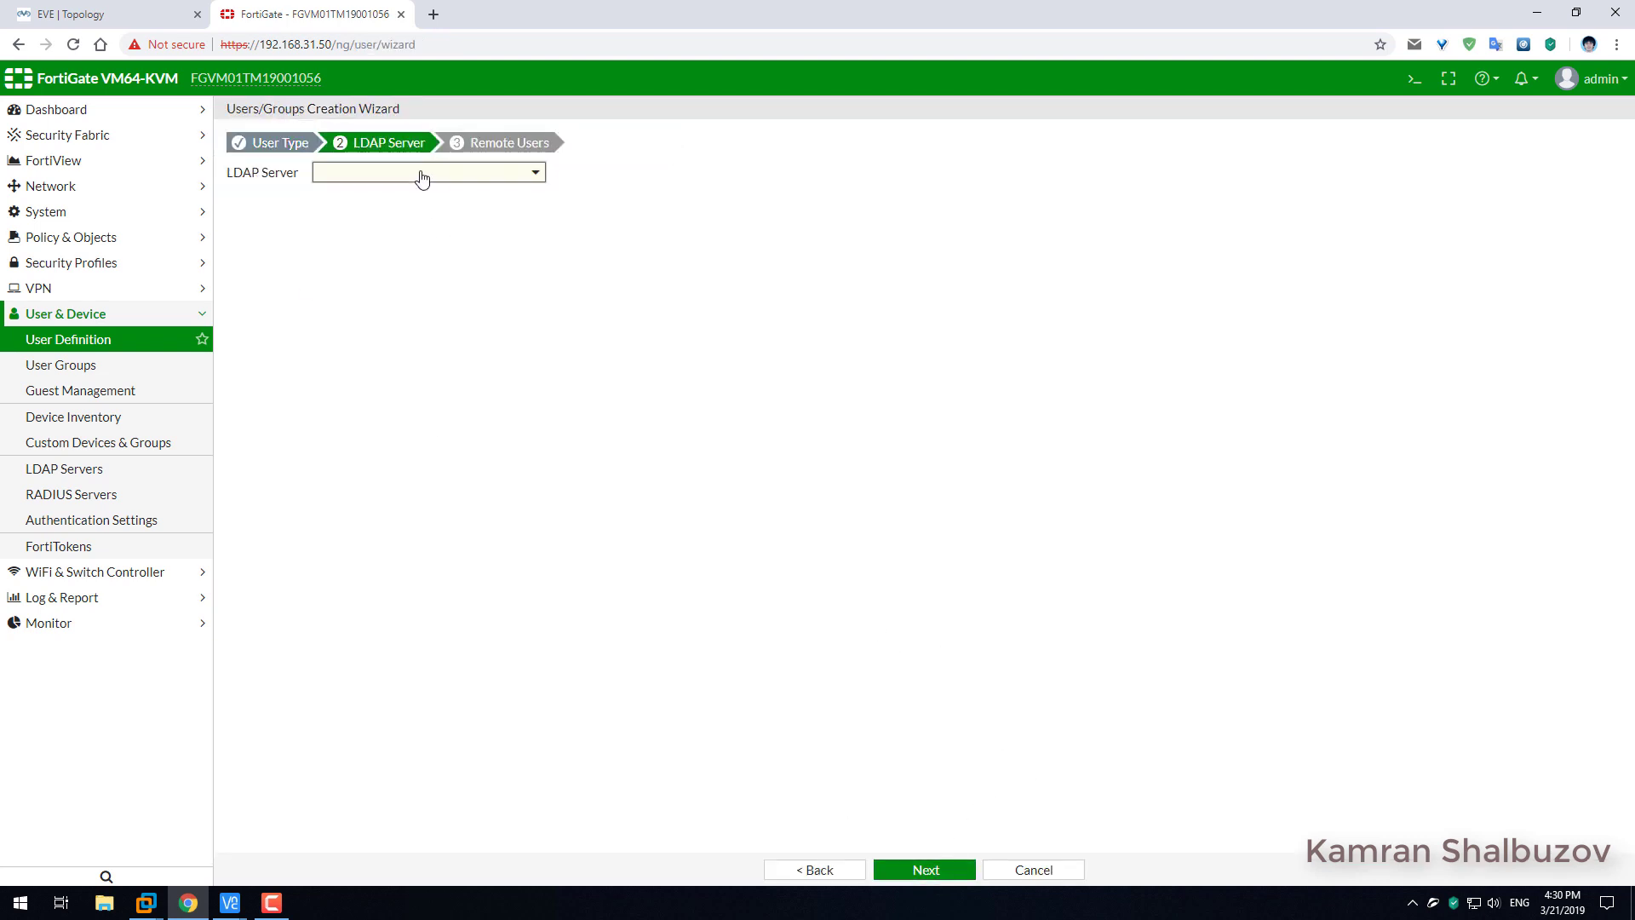
left_click(421, 176)
left_click(349, 224)
left_click(926, 869)
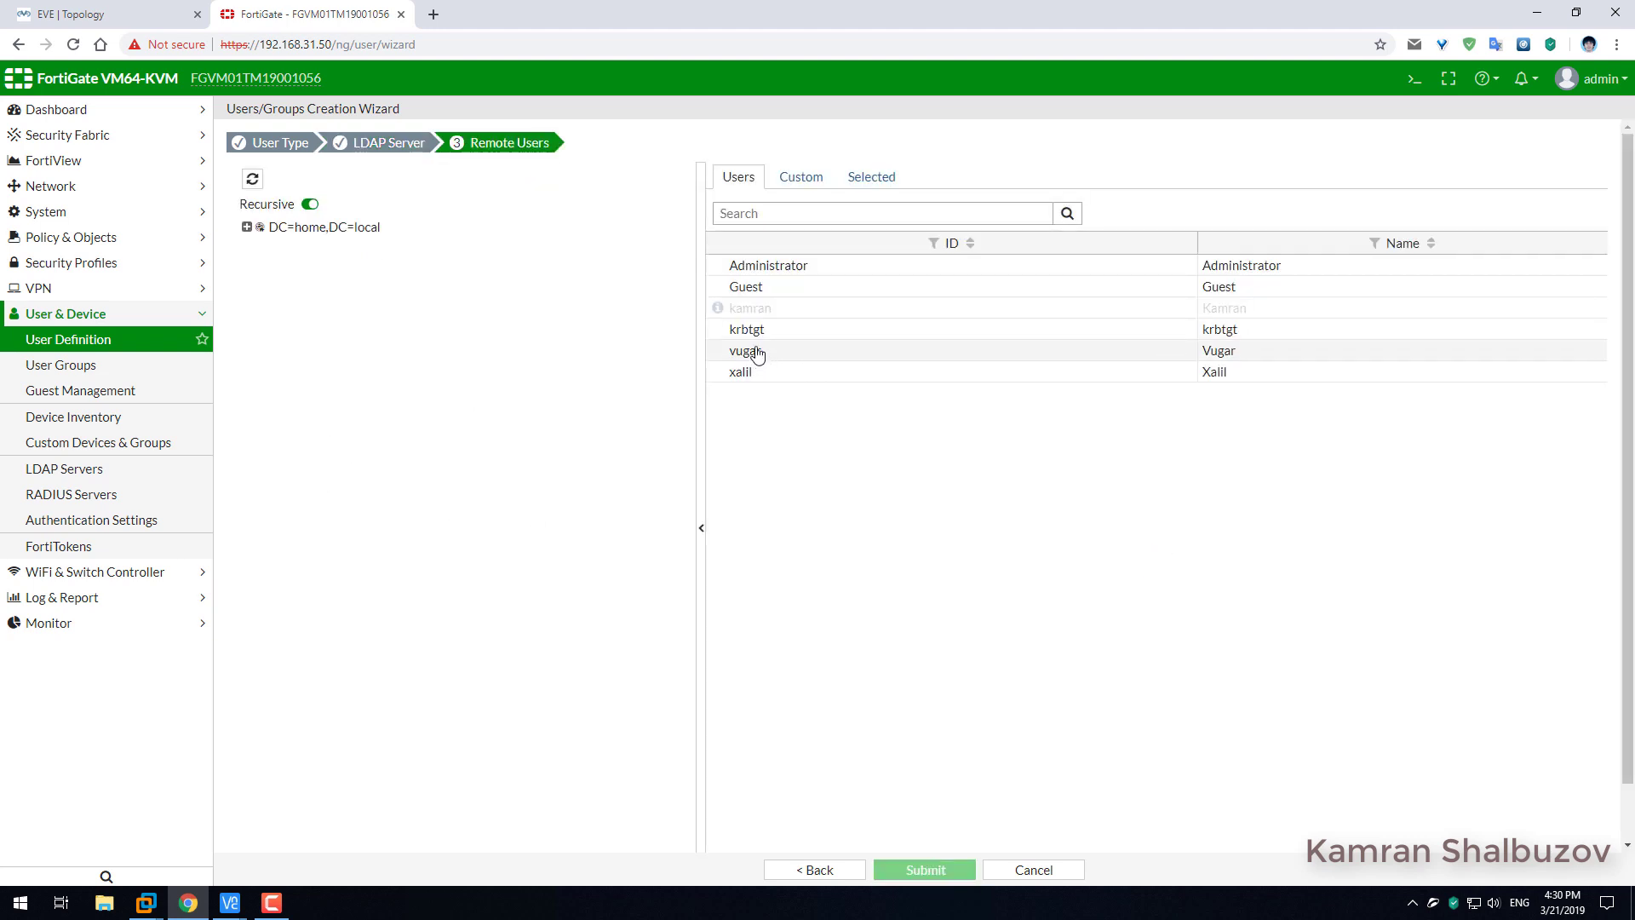
right_click(758, 353)
left_click(818, 366)
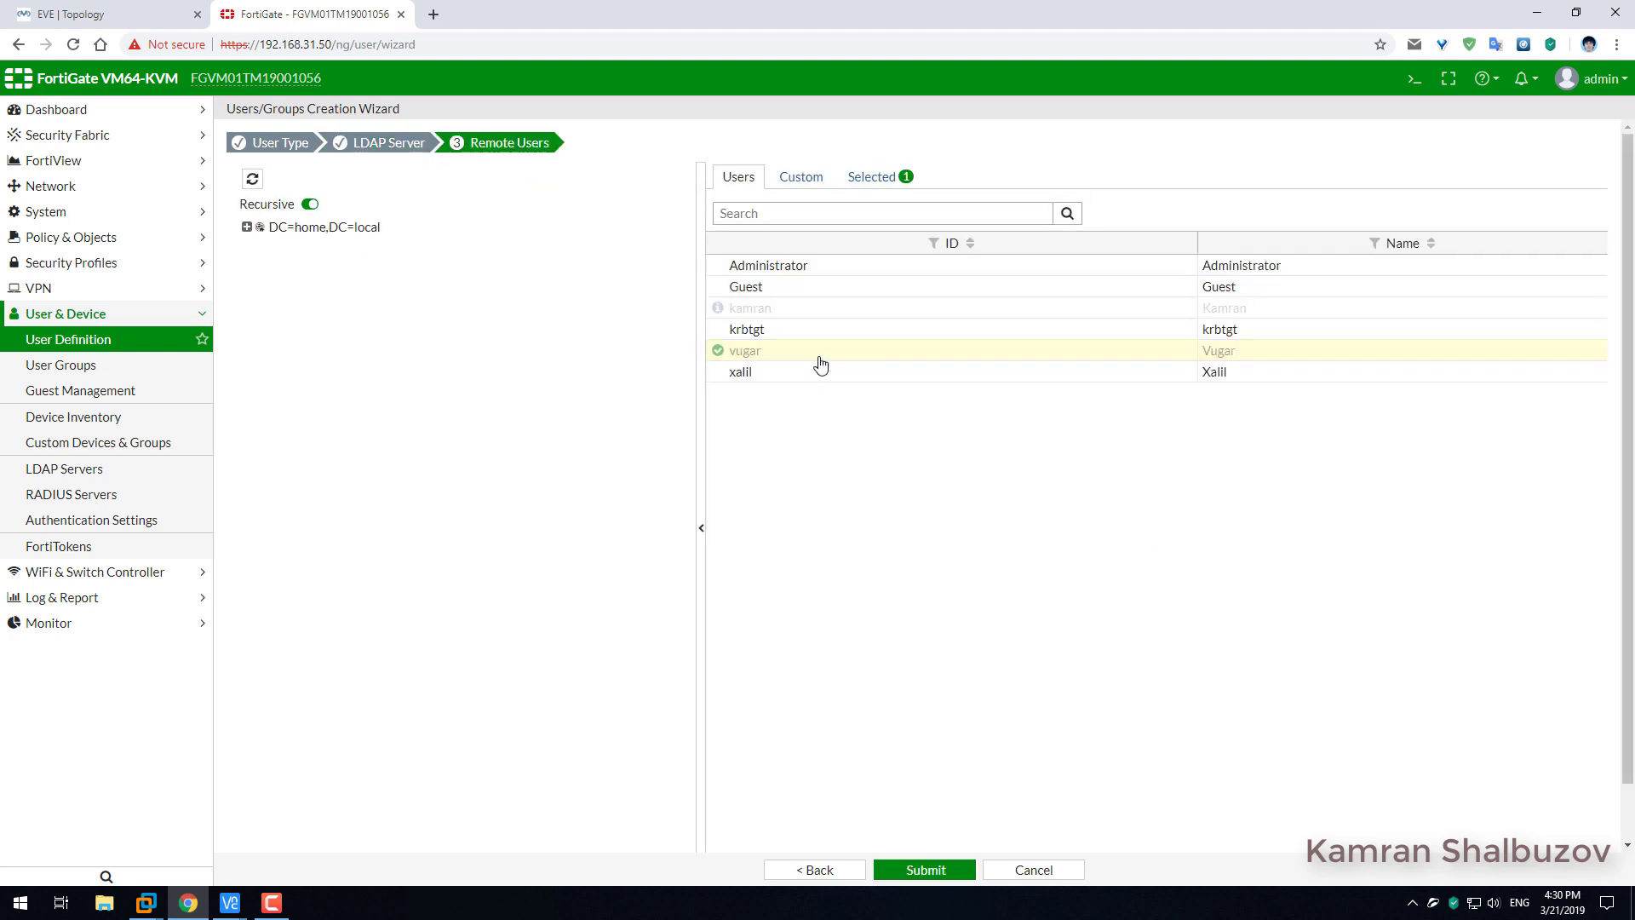
left_click(913, 878)
Import the last AD user in the AD1 list as a remote LDAP user.
left_click(274, 115)
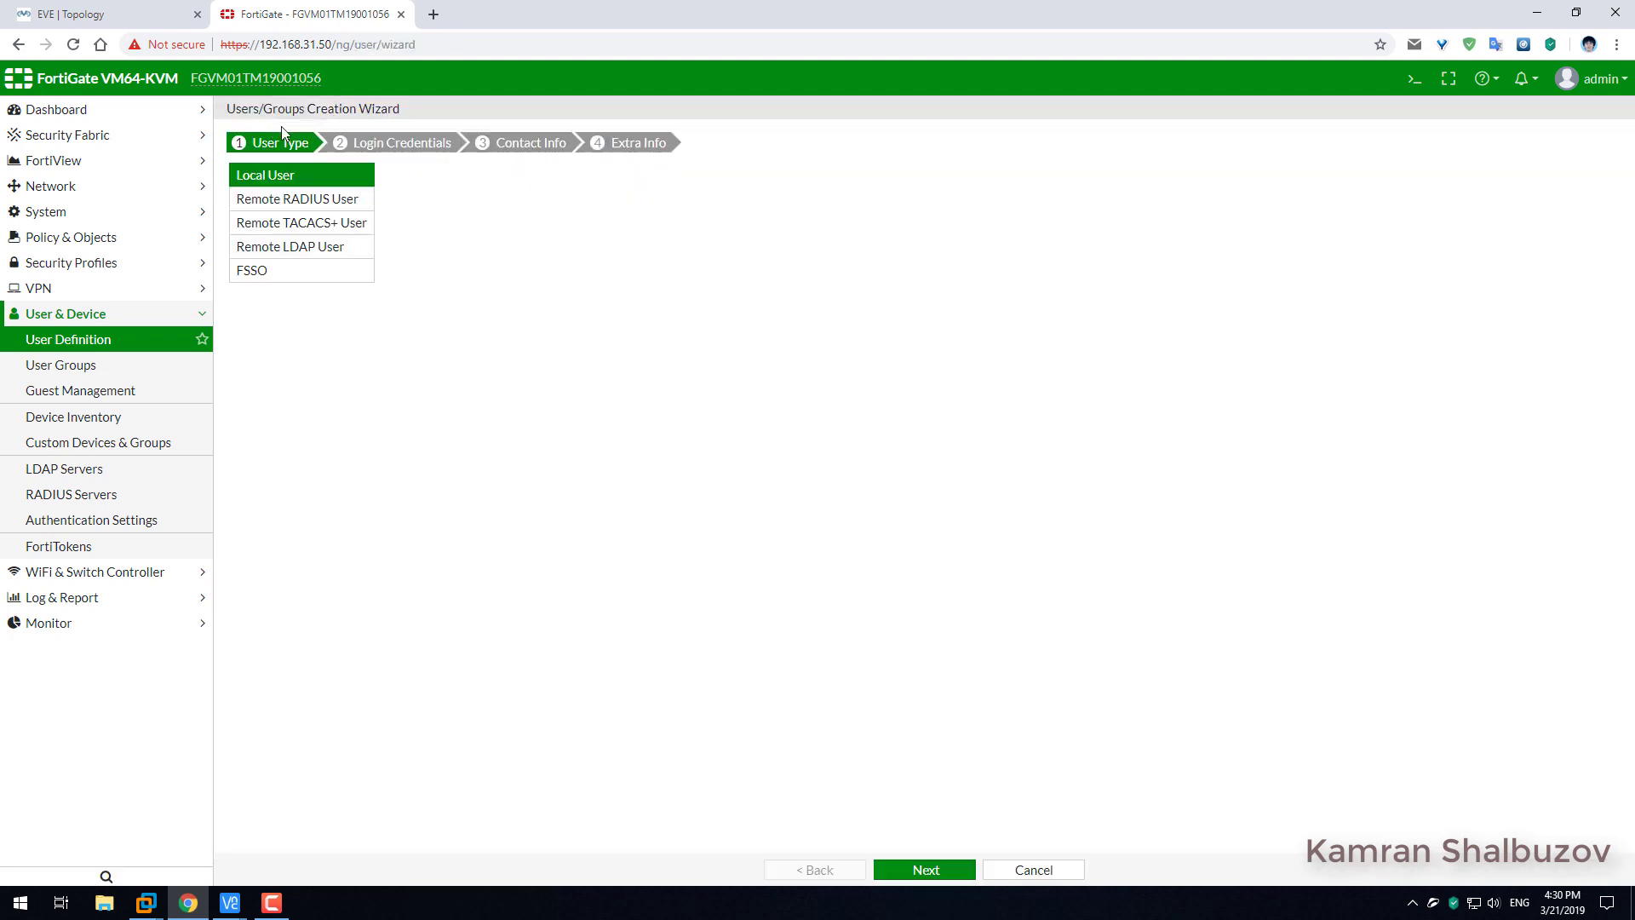
left_click(294, 247)
left_click(928, 869)
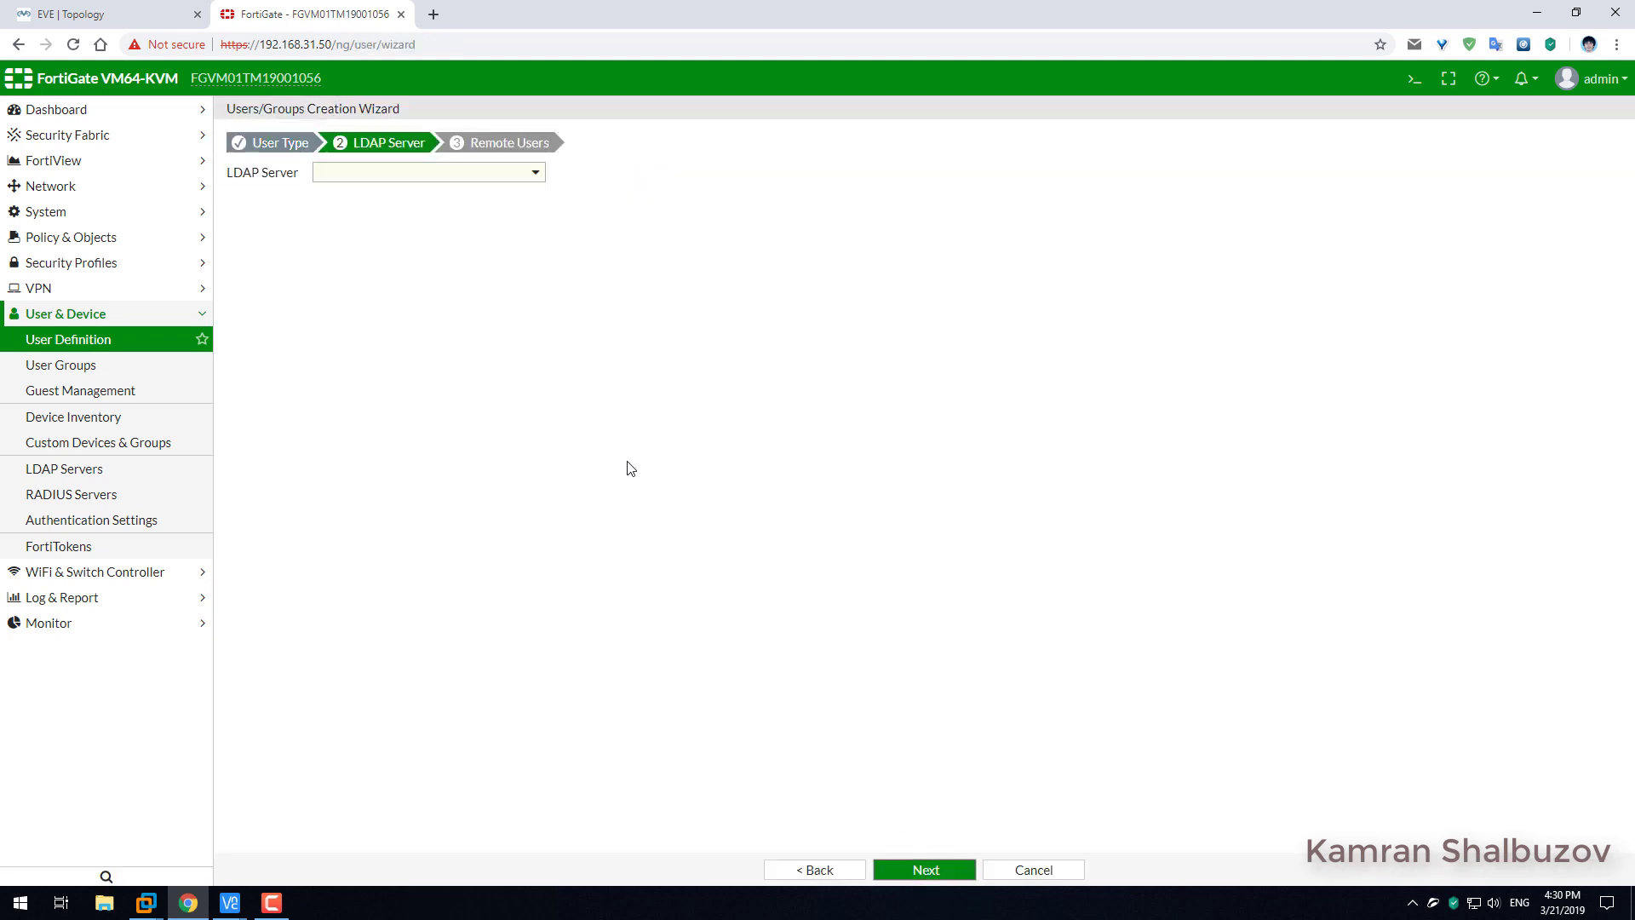
left_click(438, 174)
left_click(357, 223)
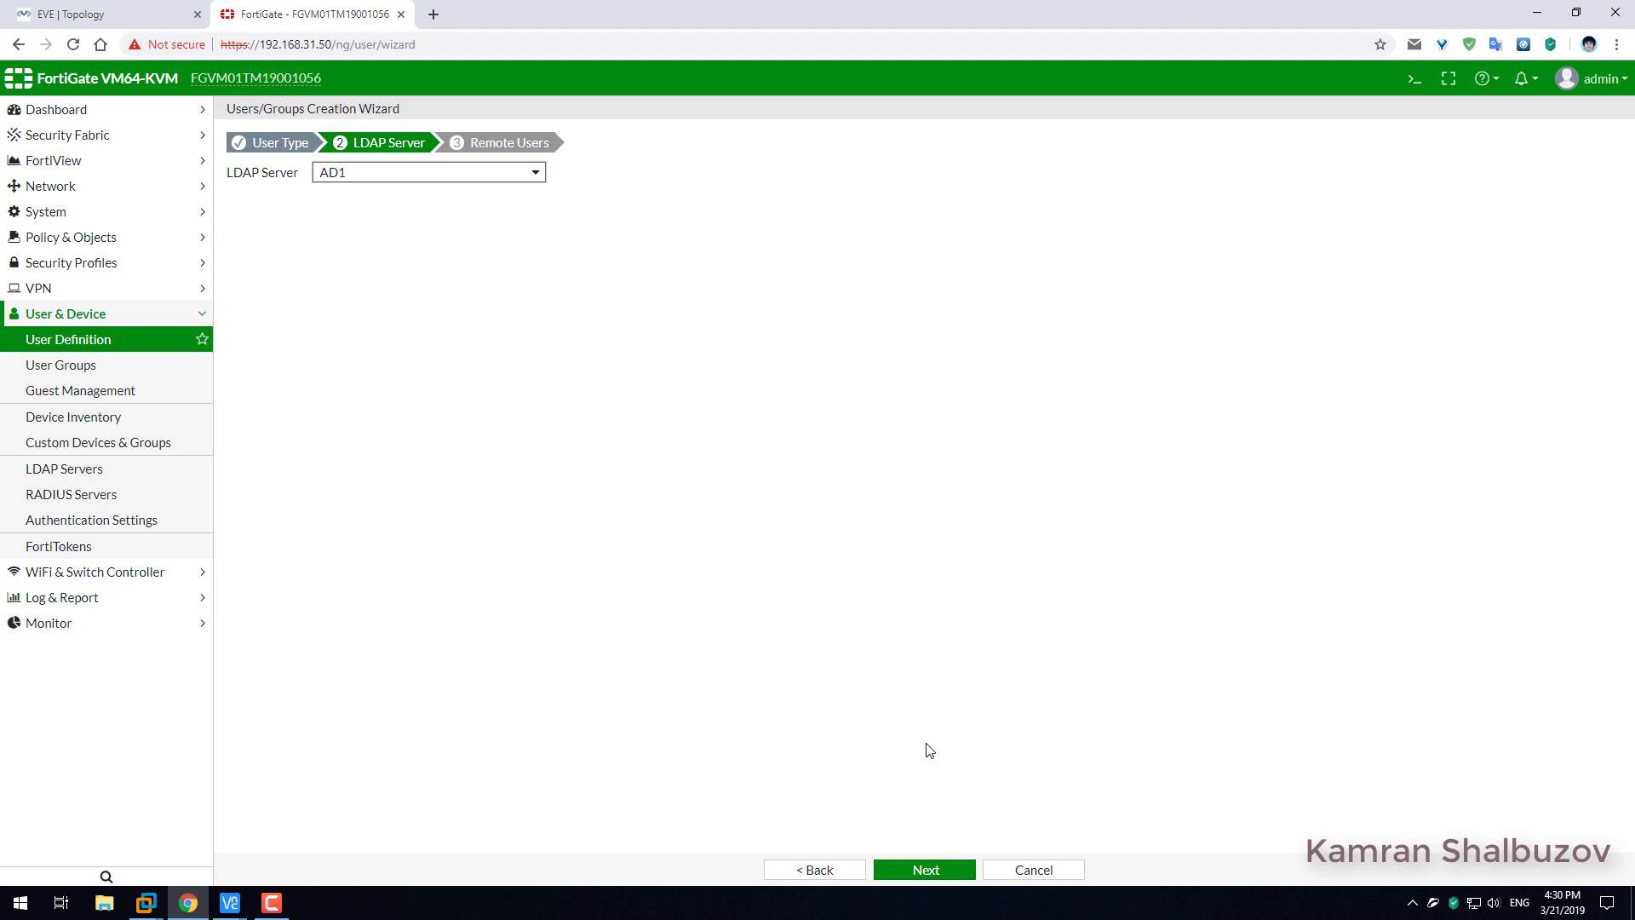
left_click(919, 870)
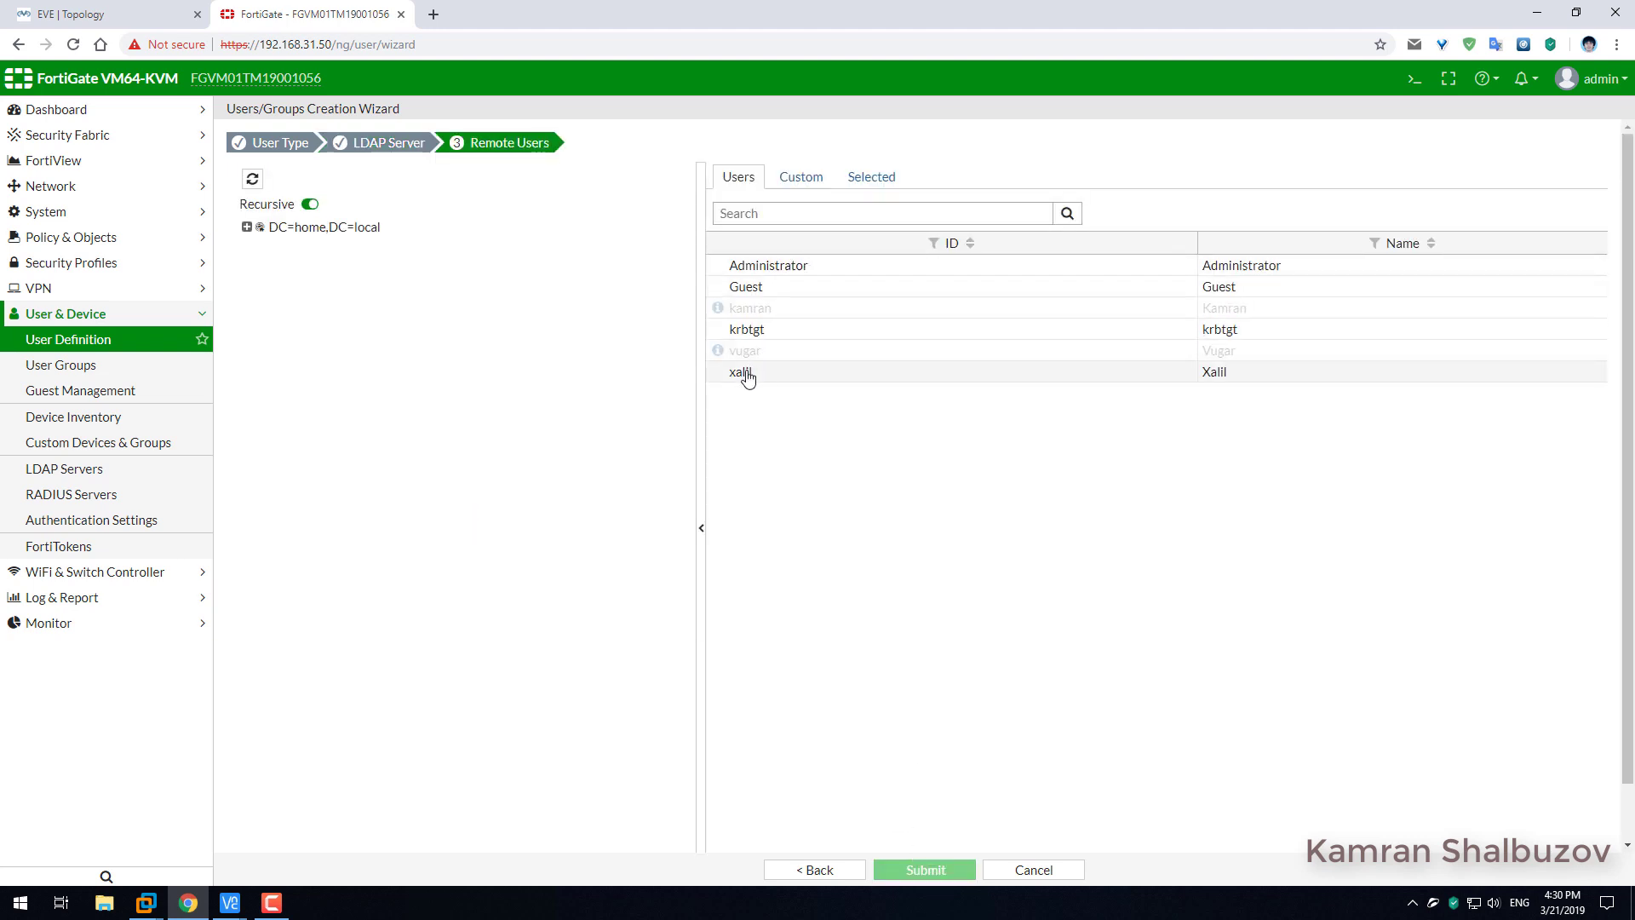
left_click(749, 374)
left_click(796, 383)
left_click(924, 869)
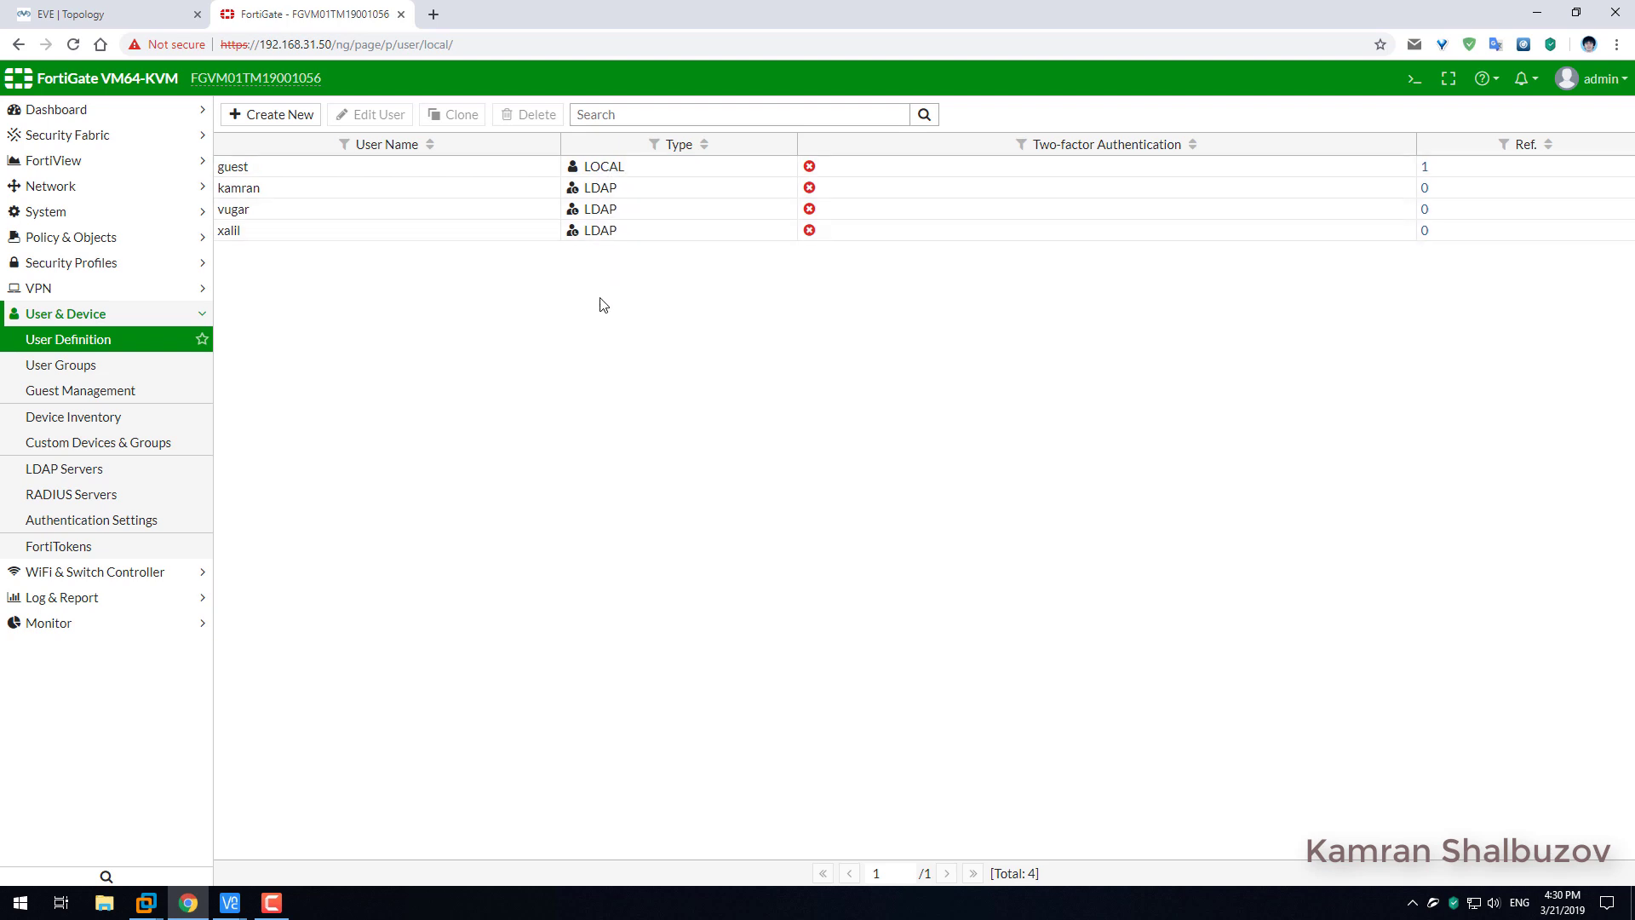
Create a new user group named FortiGateAdmin.
left_click(65, 375)
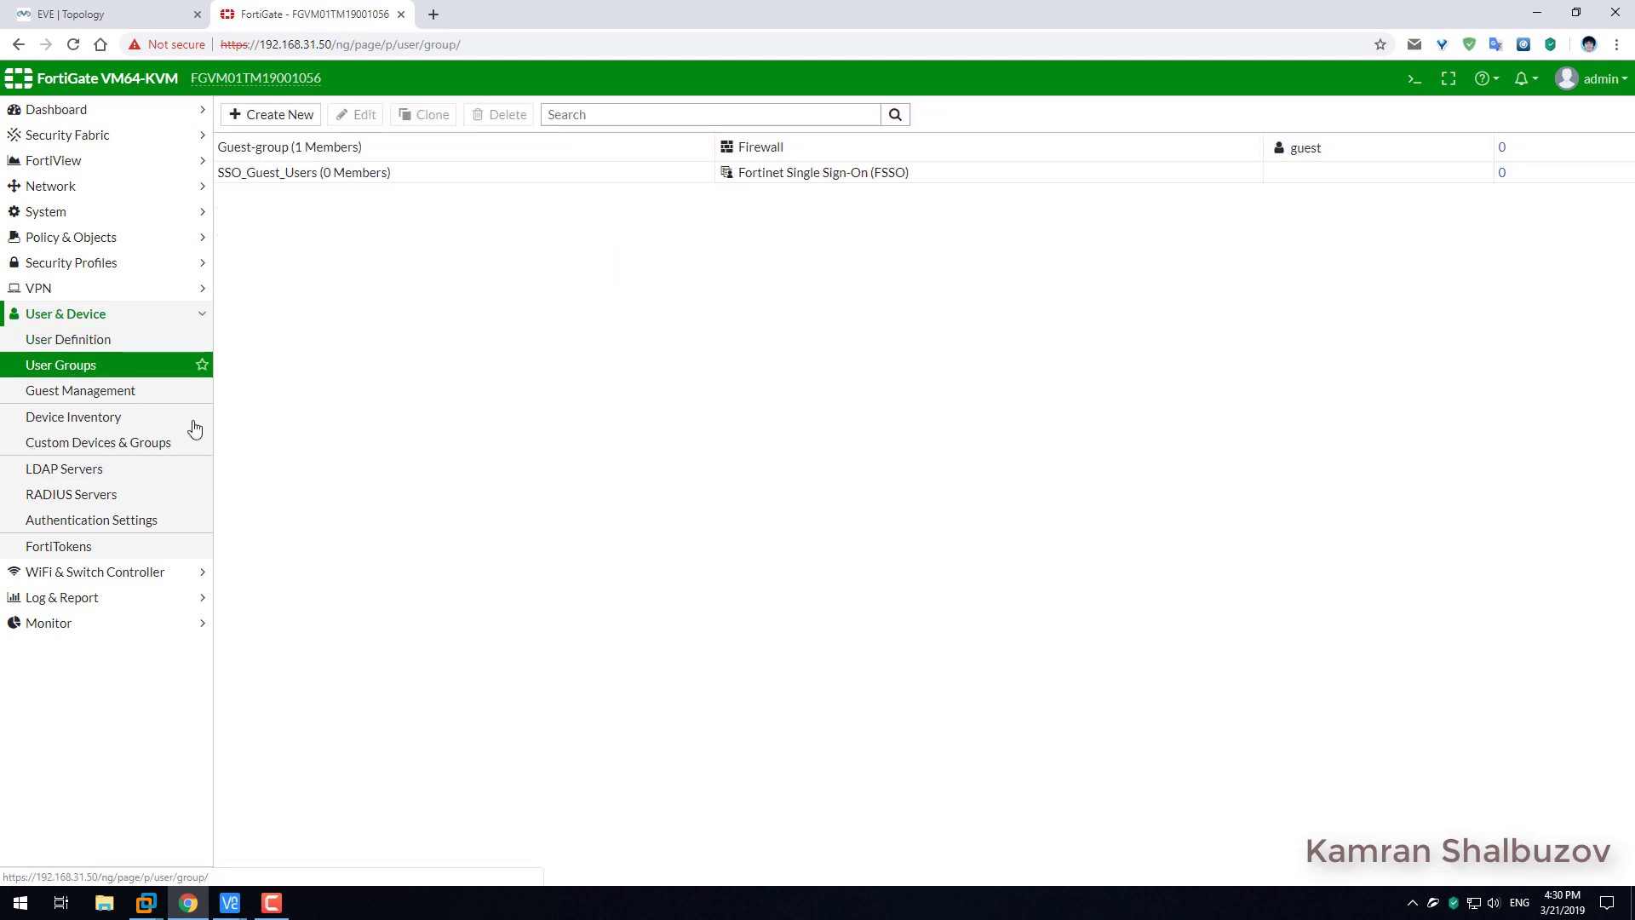
left_click(262, 114)
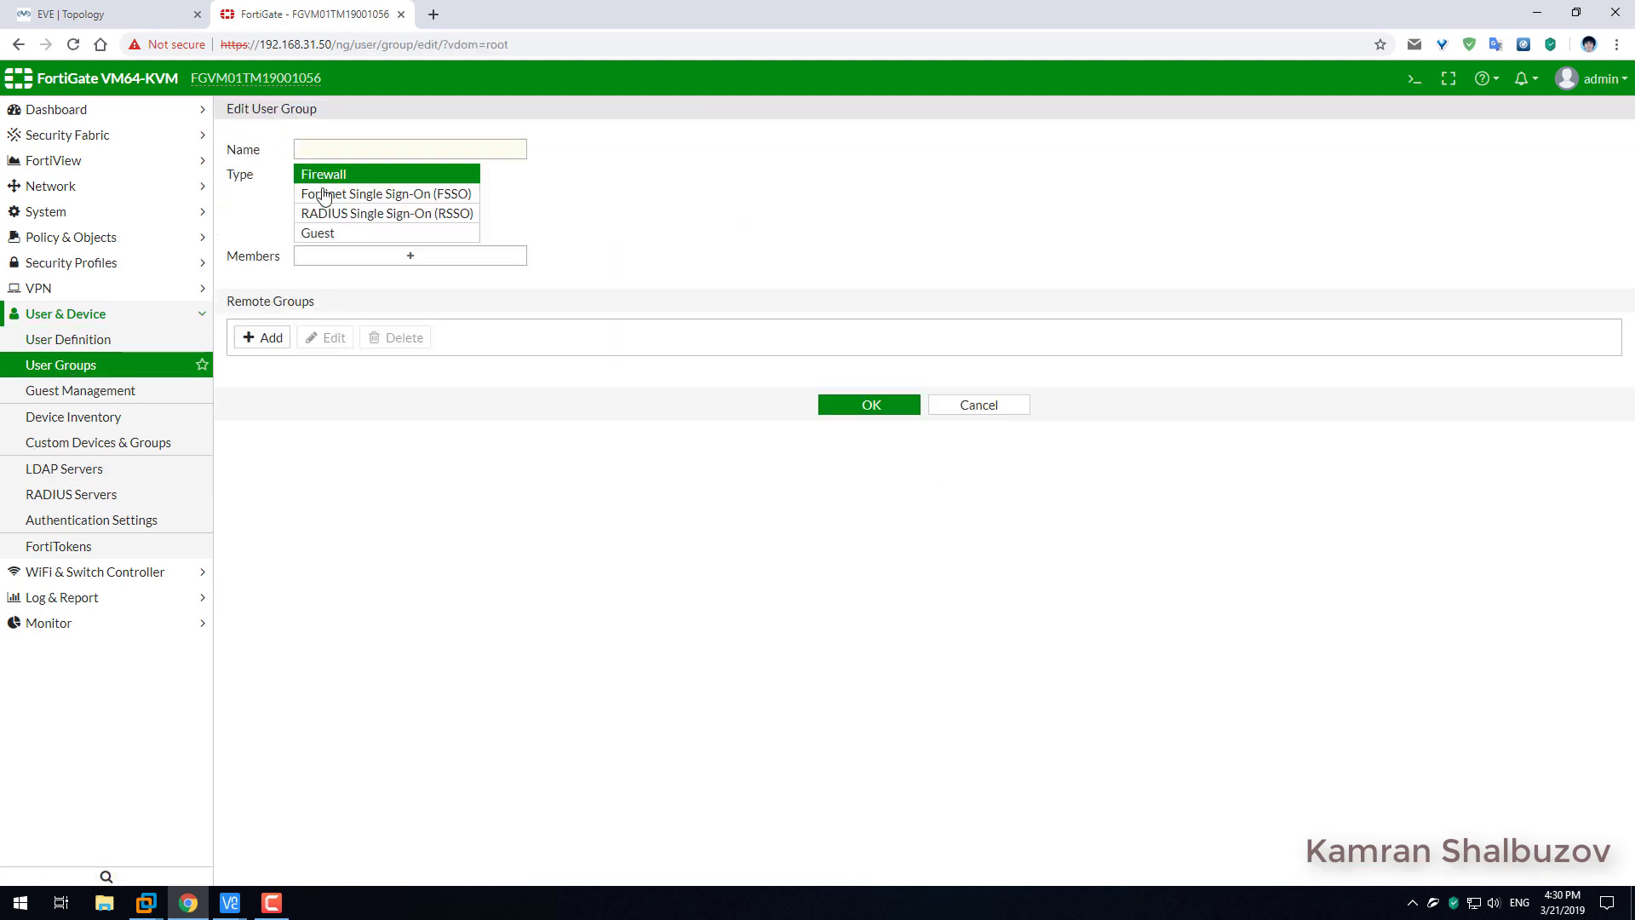
left_click(344, 148)
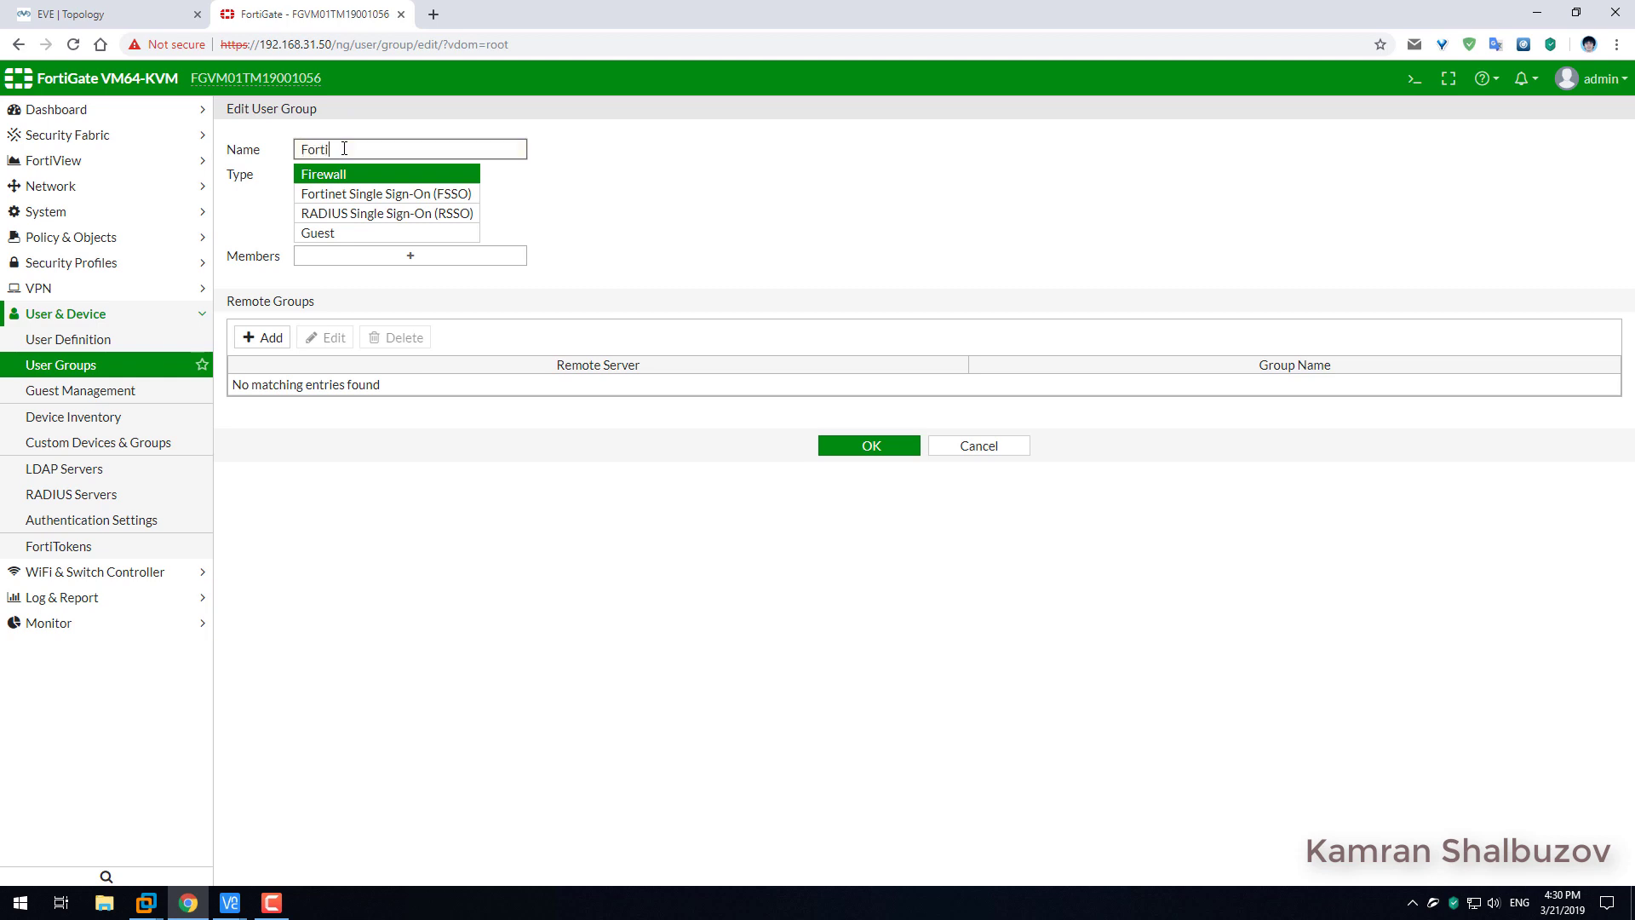
type("FortiGate")
key("BackSpace")
left_click_drag(322, 302, 225, 303)
Match the group to AD1's FortiGate Admin remote group and save it.
left_click(271, 336)
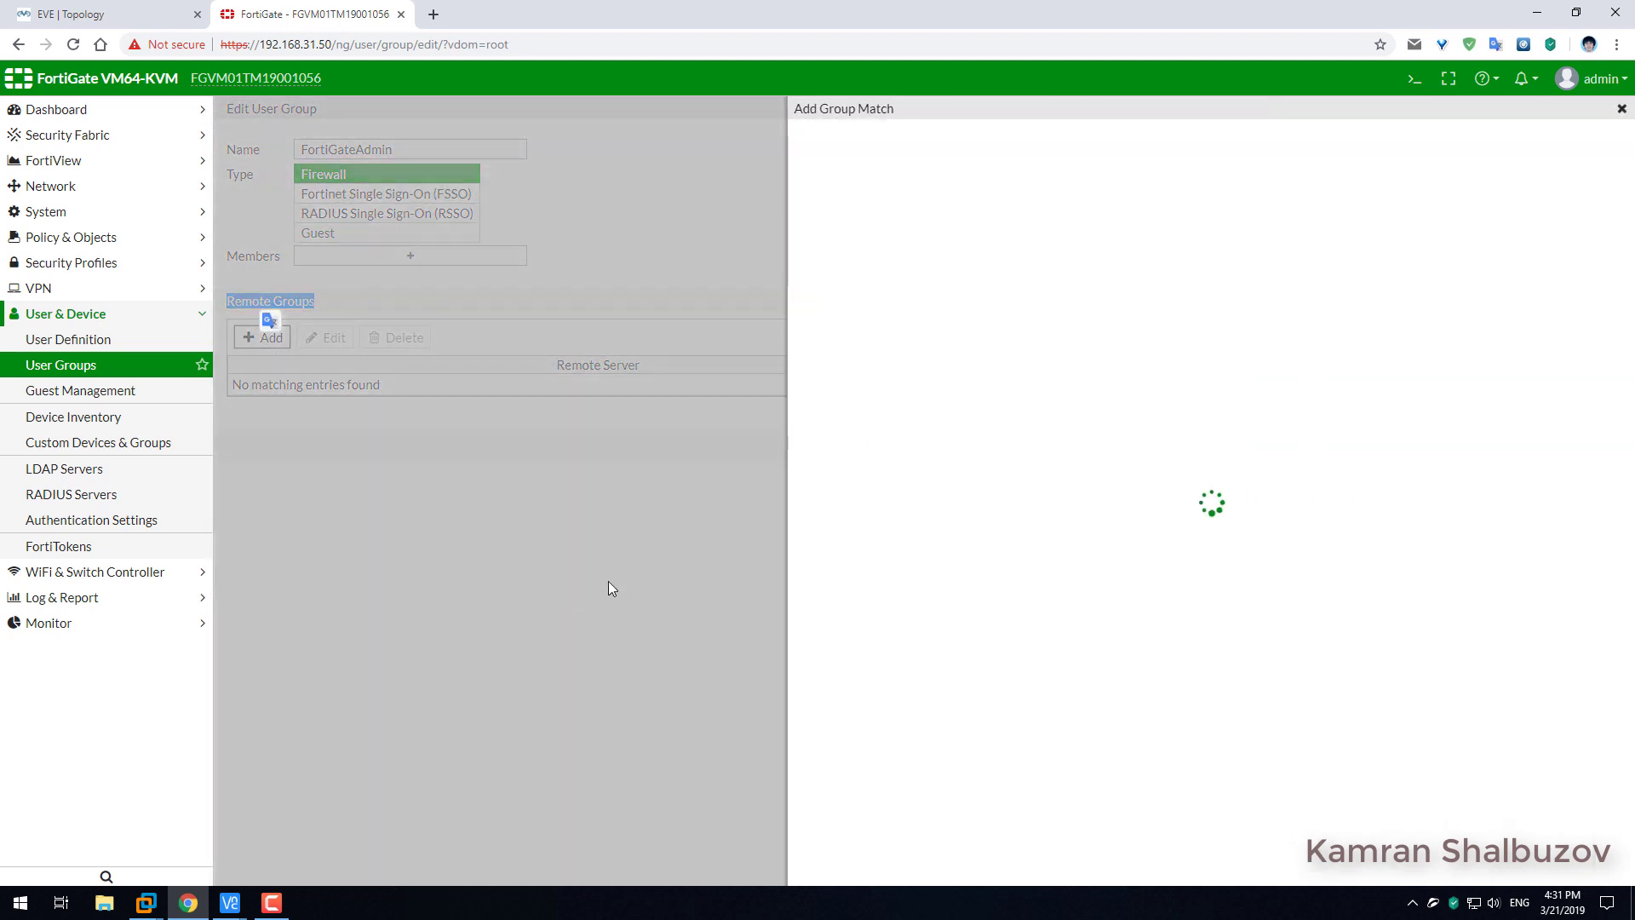
left_click(971, 137)
left_click(928, 209)
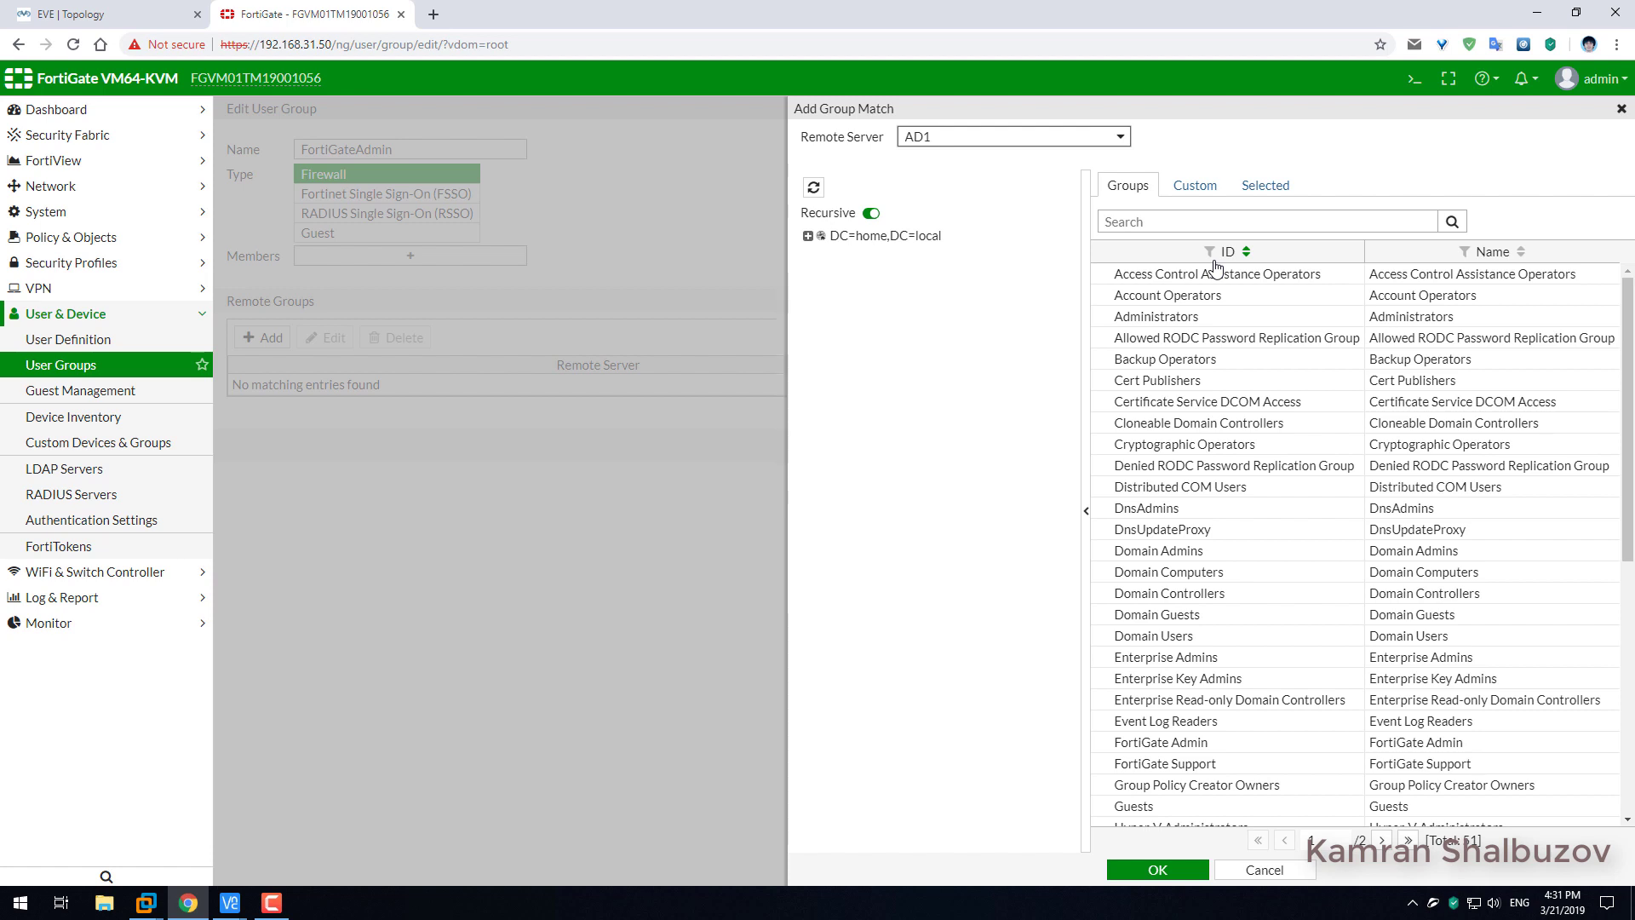
left_click(1148, 224)
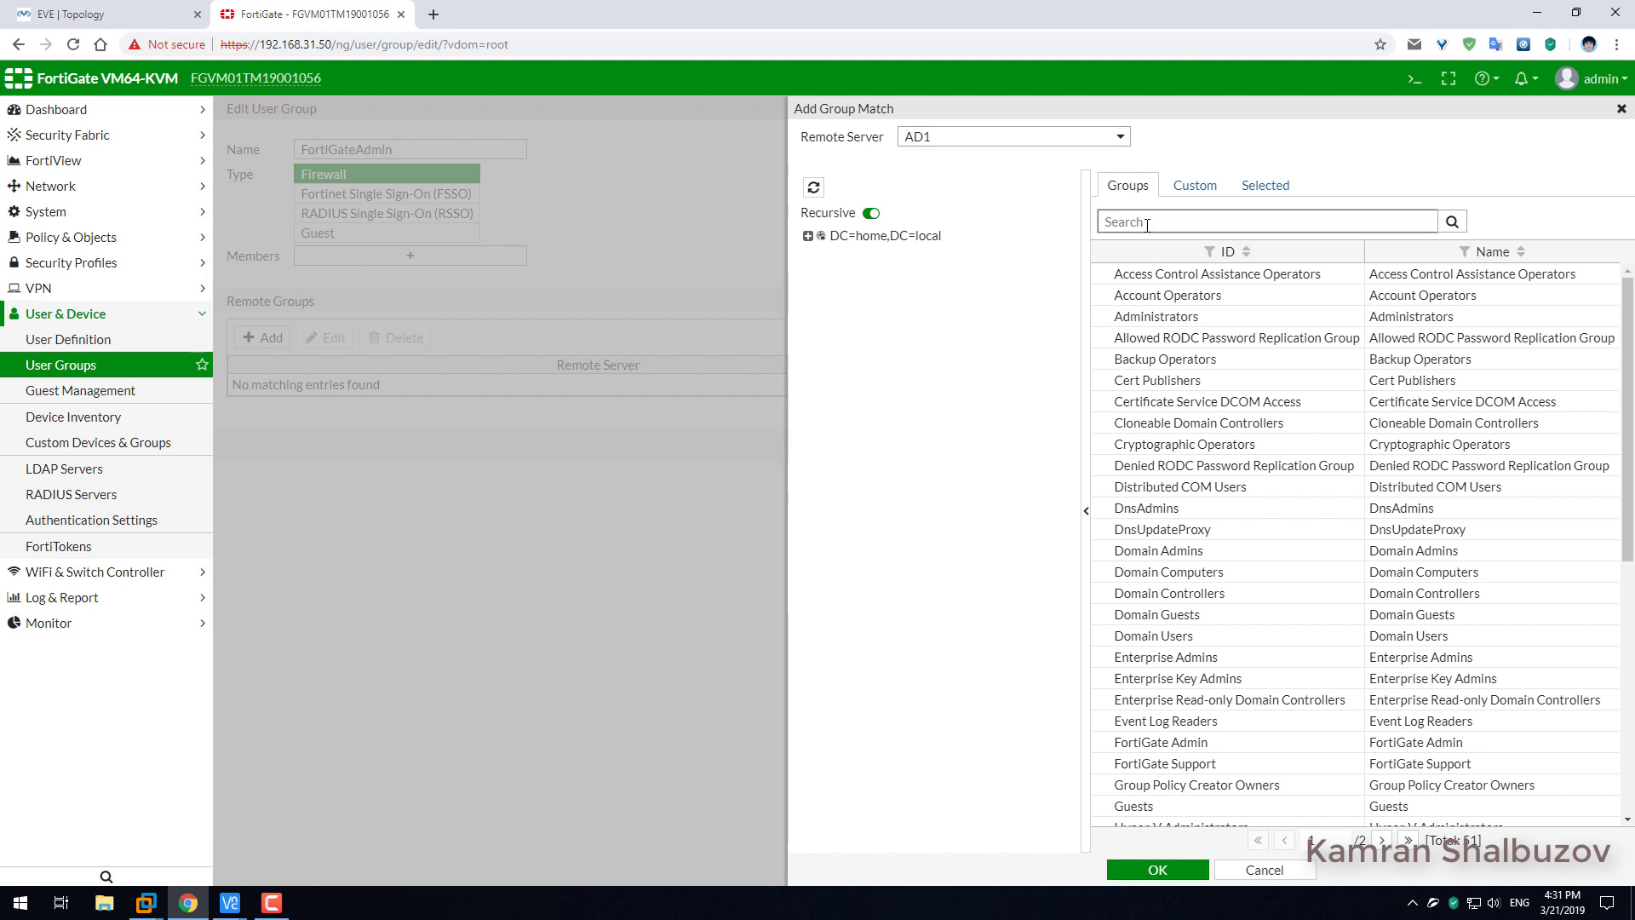
type("fortigate")
left_click(1453, 222)
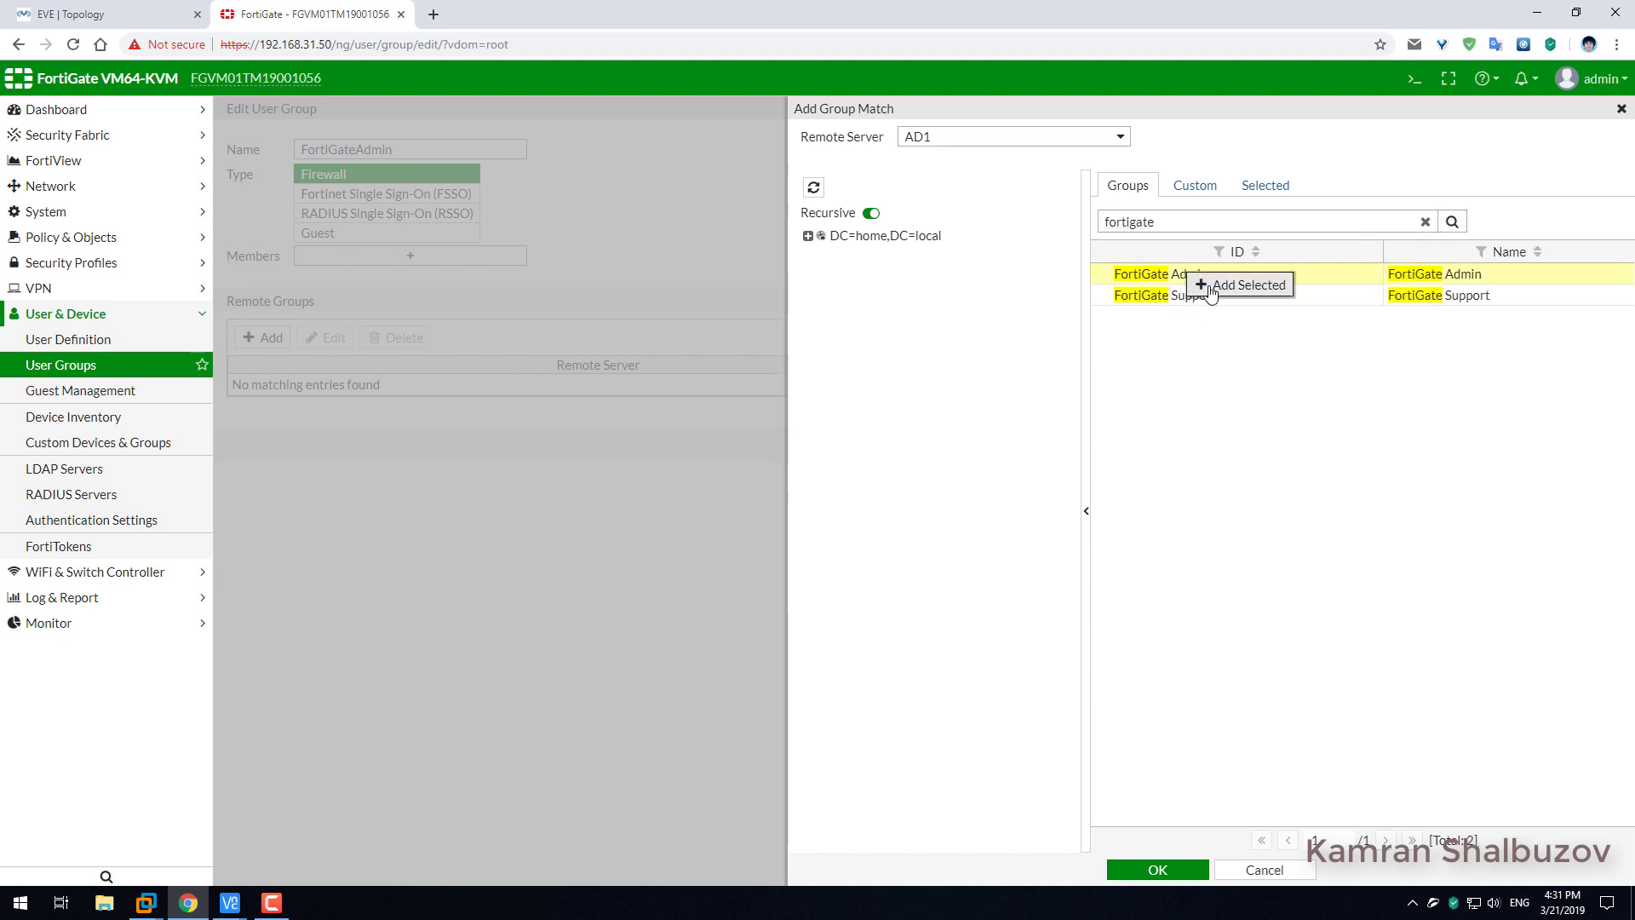
left_click(1192, 284)
left_click(1183, 874)
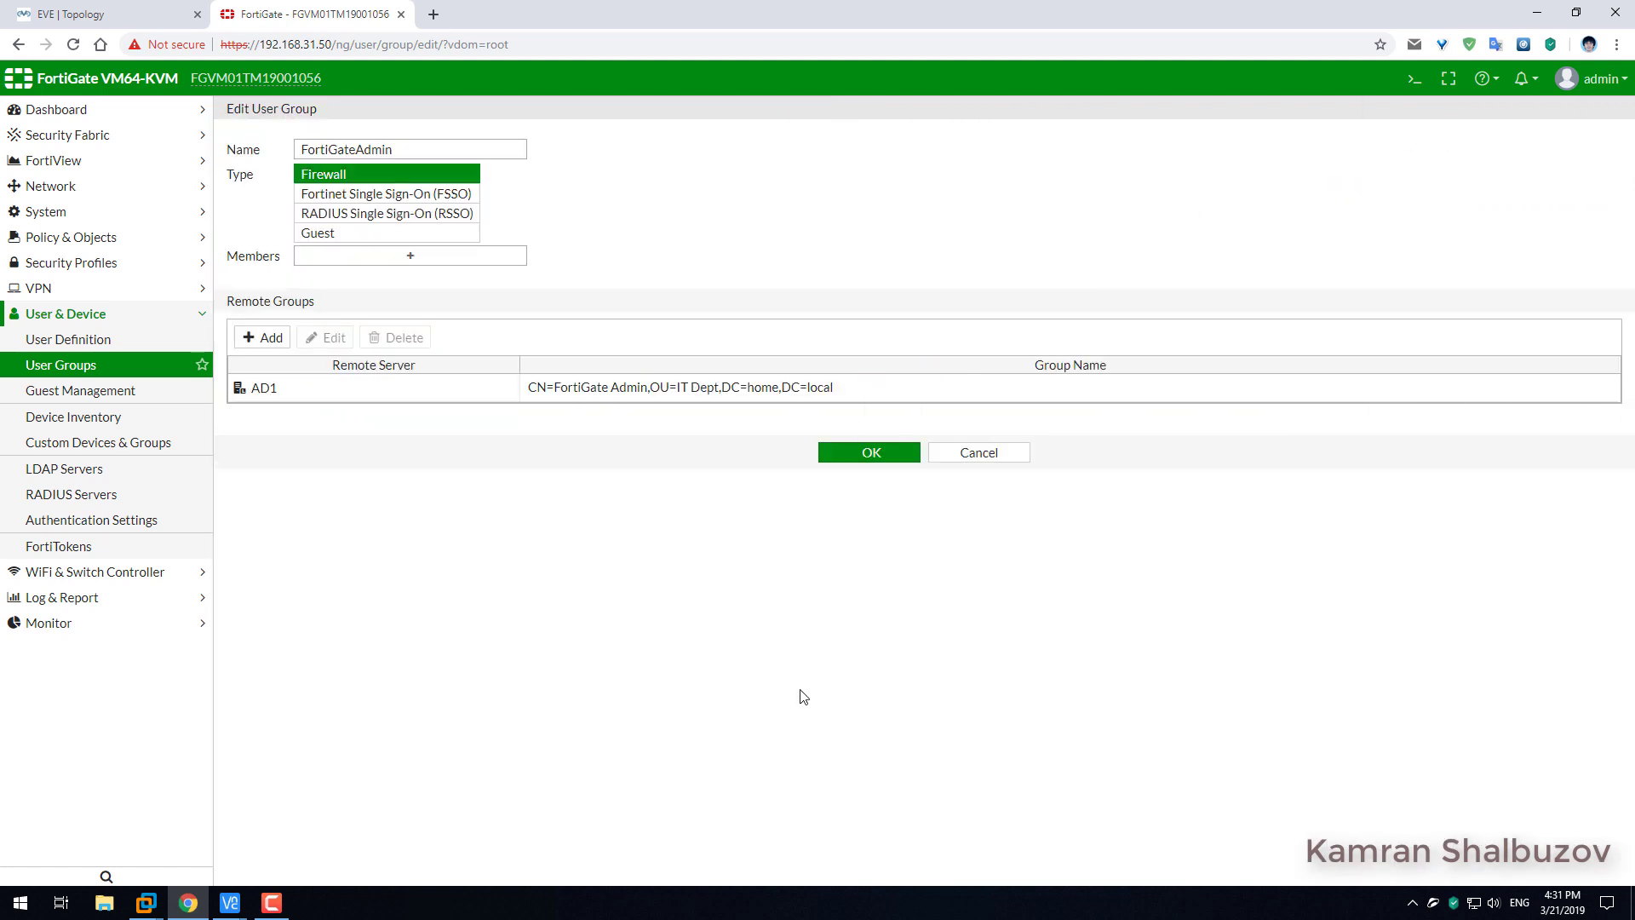
left_click(852, 457)
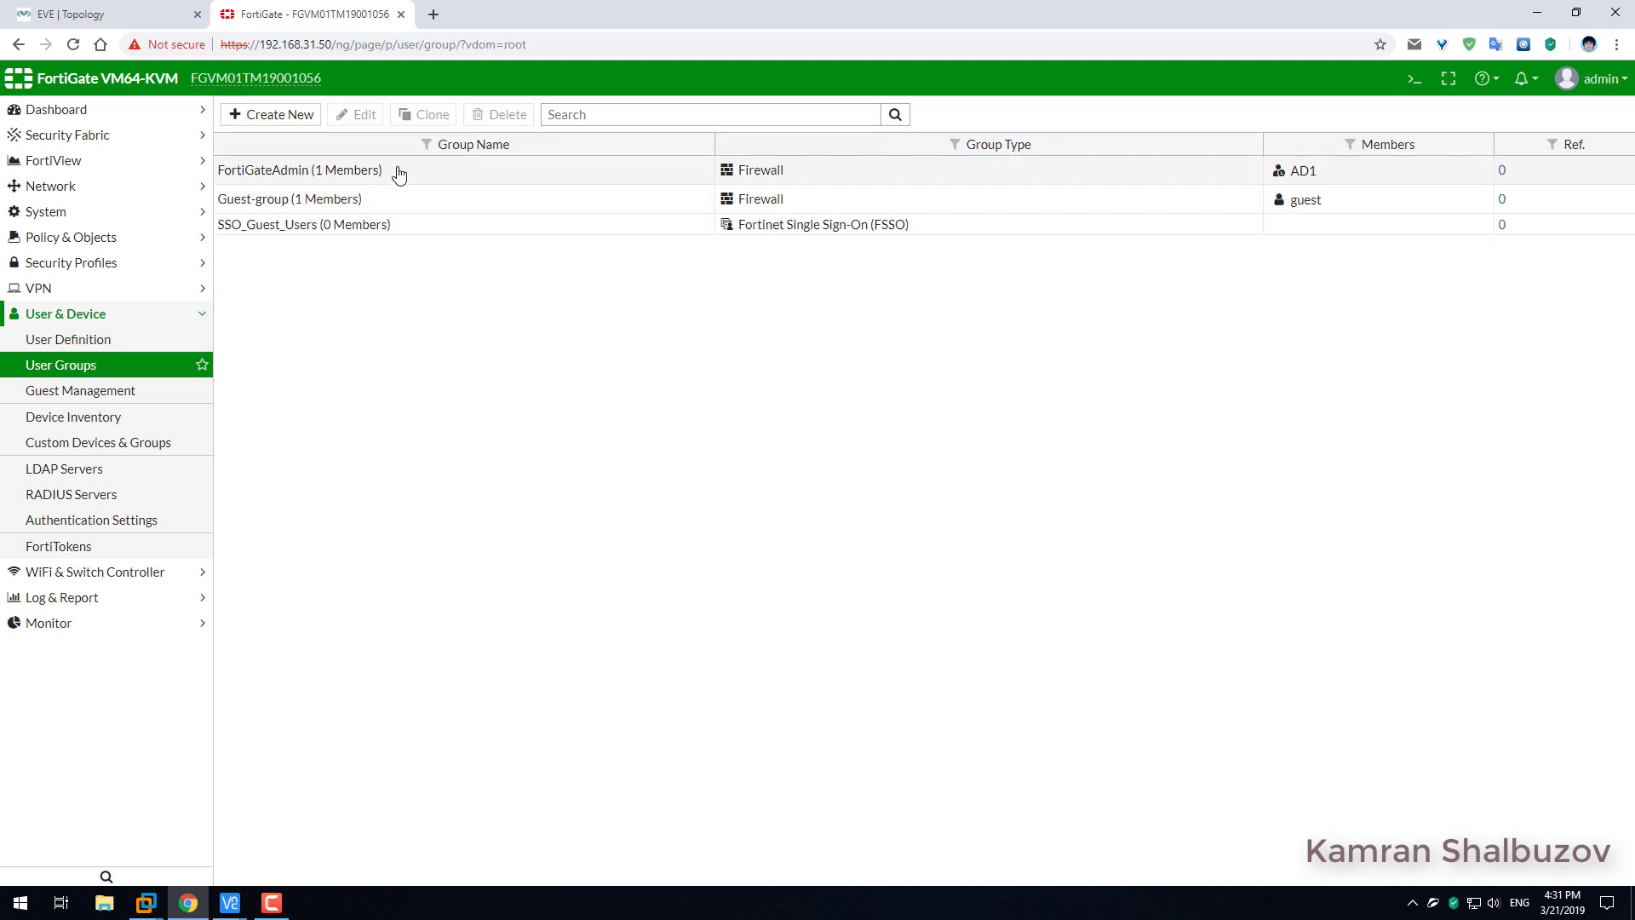
left_click_drag(395, 171, 220, 175)
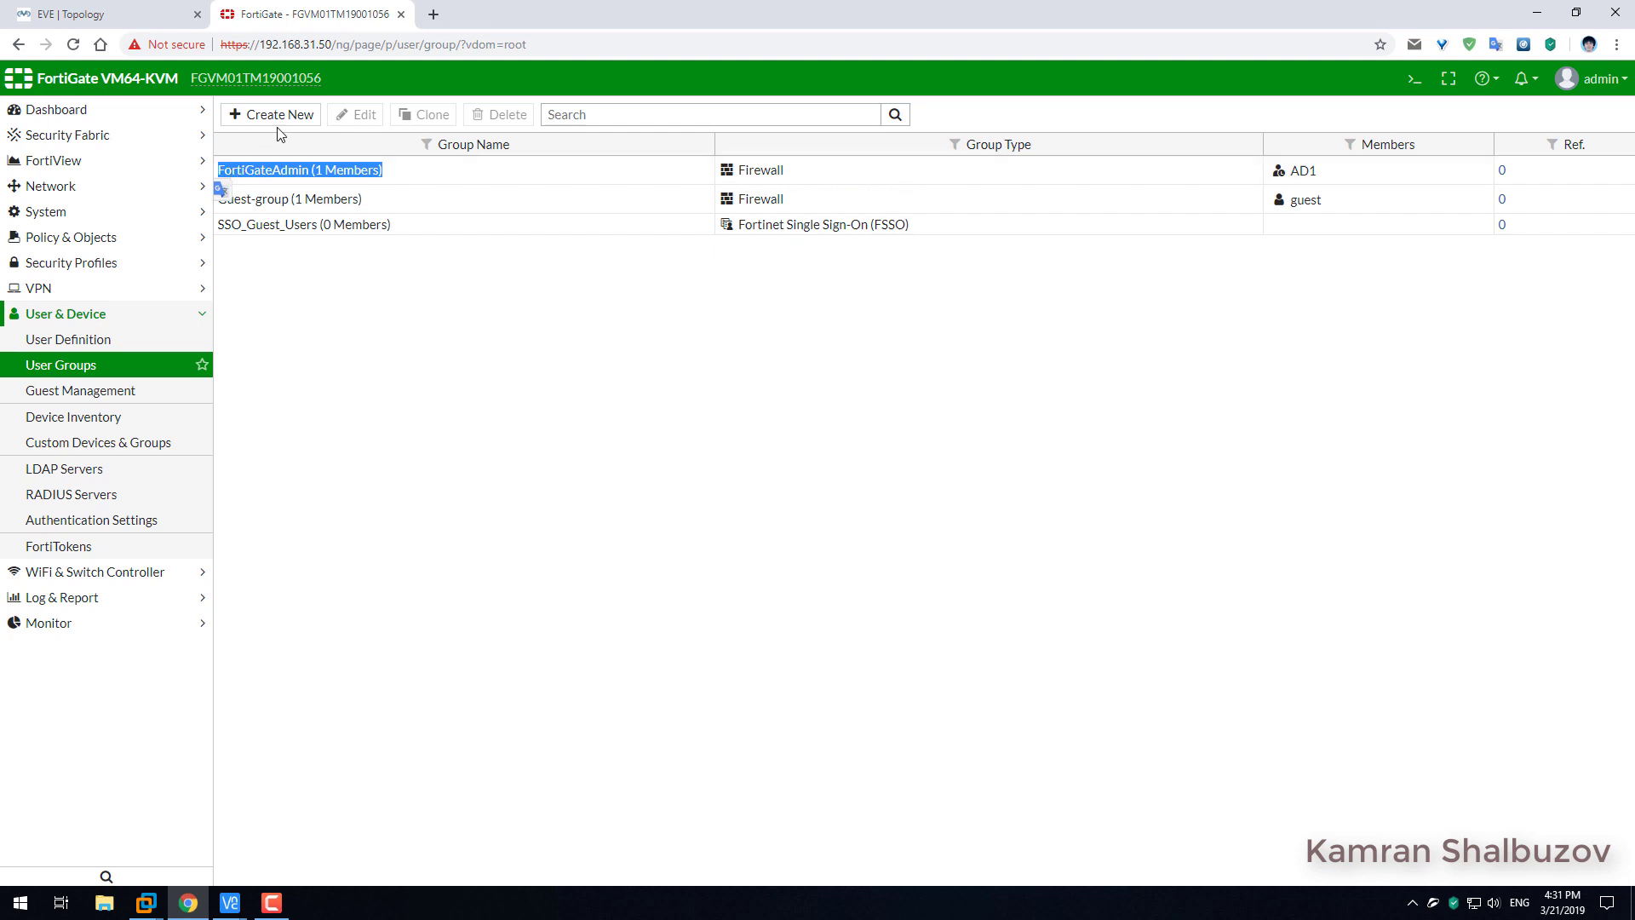
left_click(271, 114)
Name the new group FortiGateSupport, add AD1's FortiGate Support remote group, and save.
left_click(341, 147)
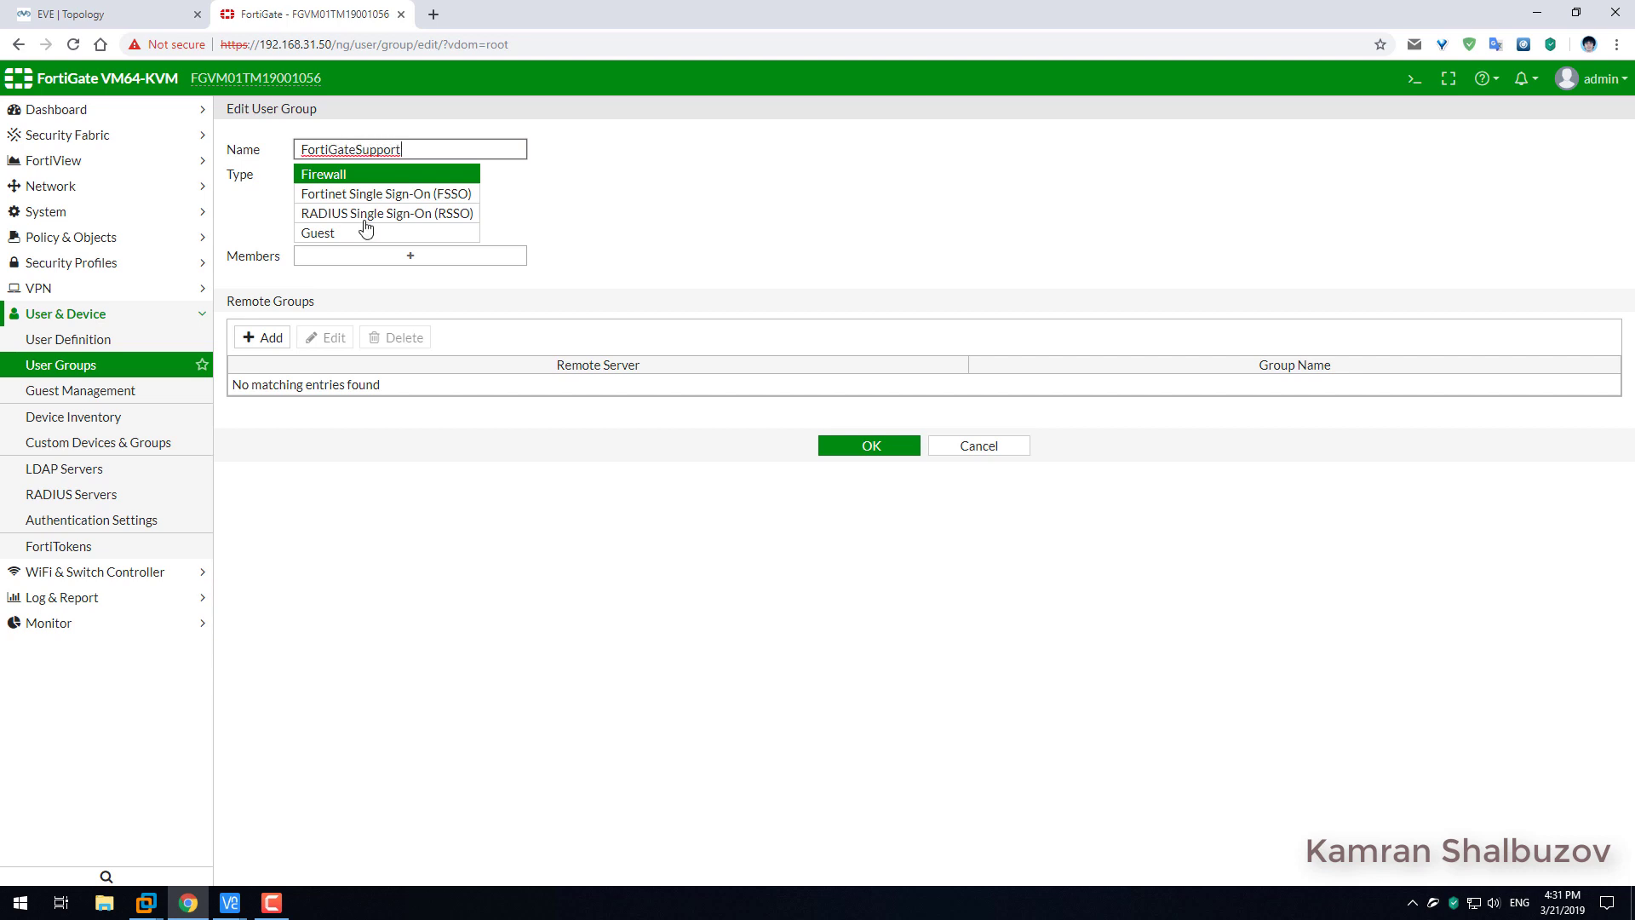
left_click(266, 338)
left_click(996, 149)
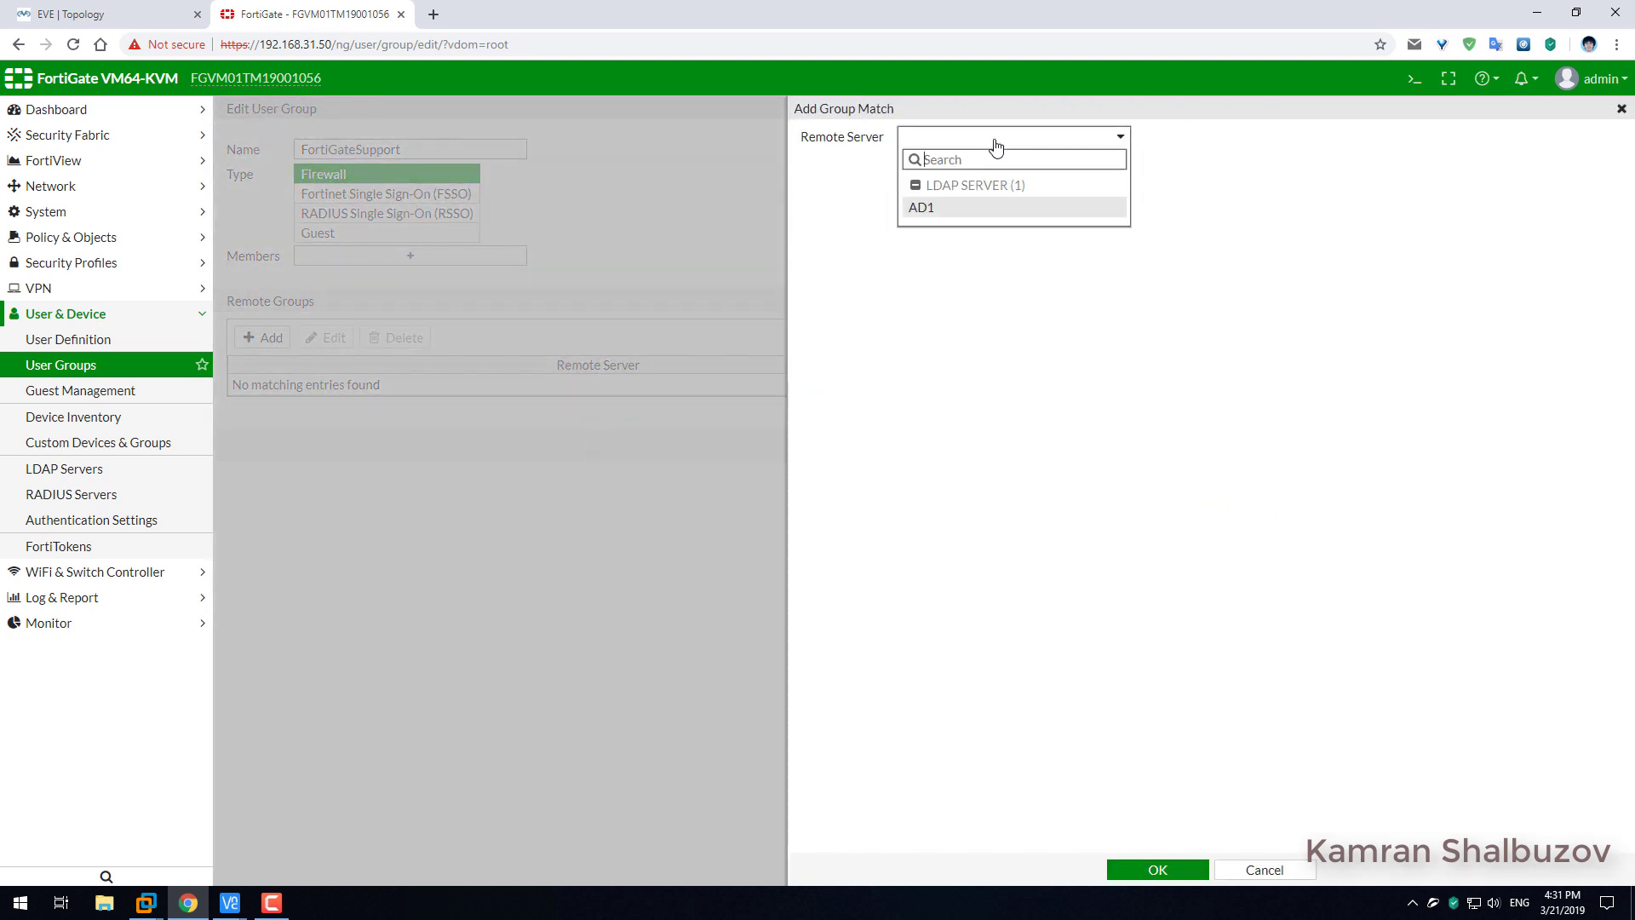
left_click(924, 208)
left_click(1146, 219)
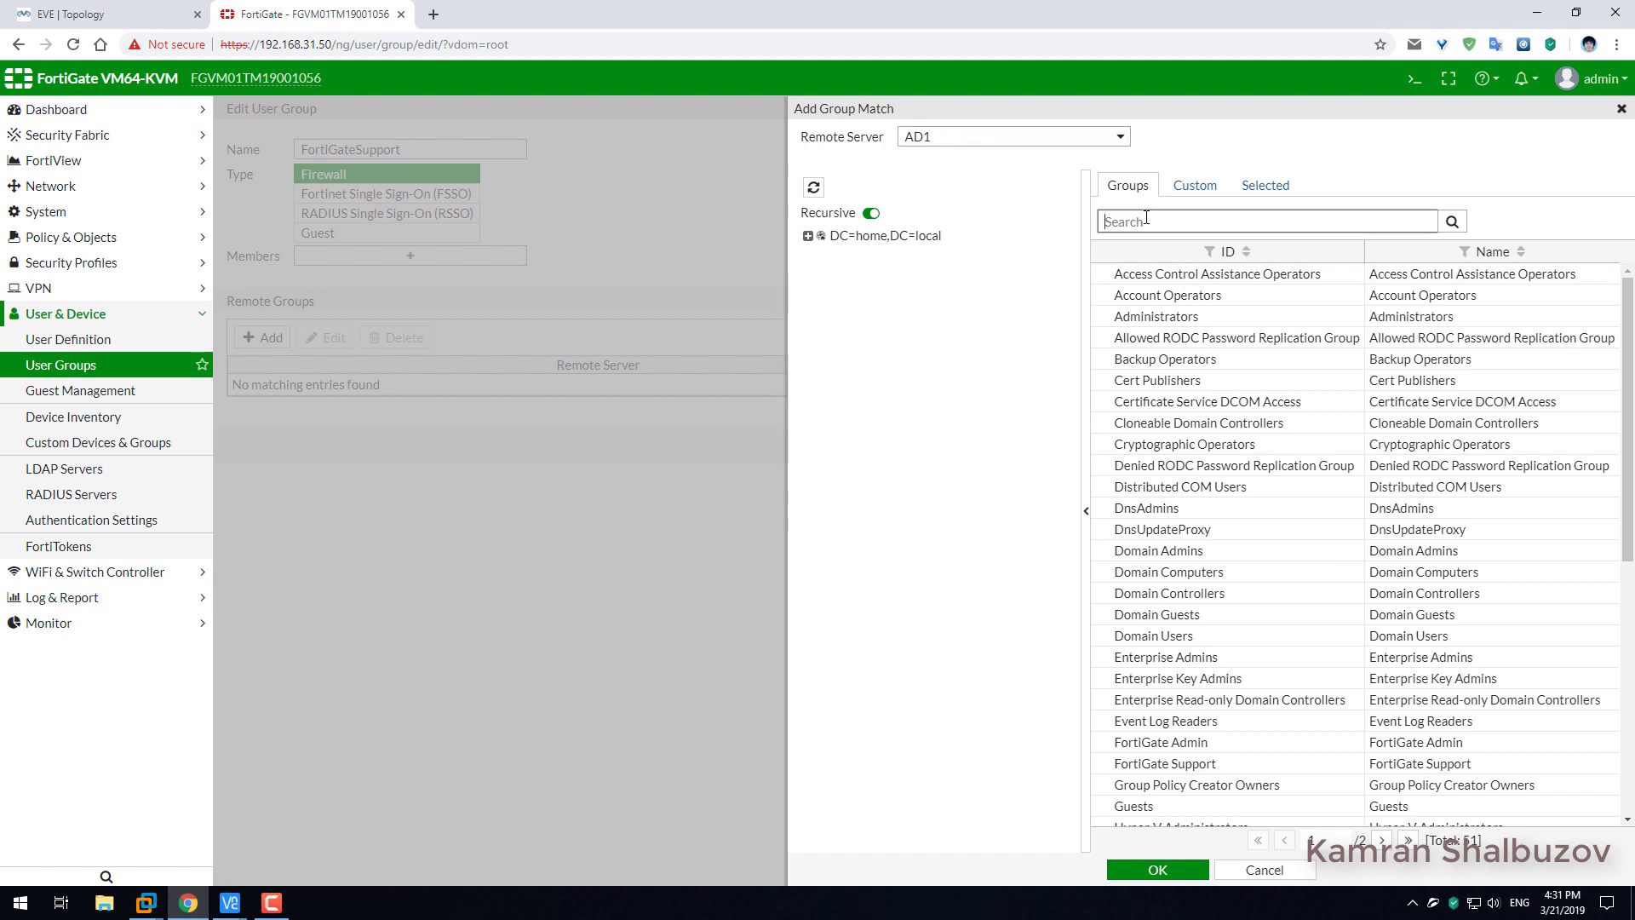
type("forti")
left_click(1452, 224)
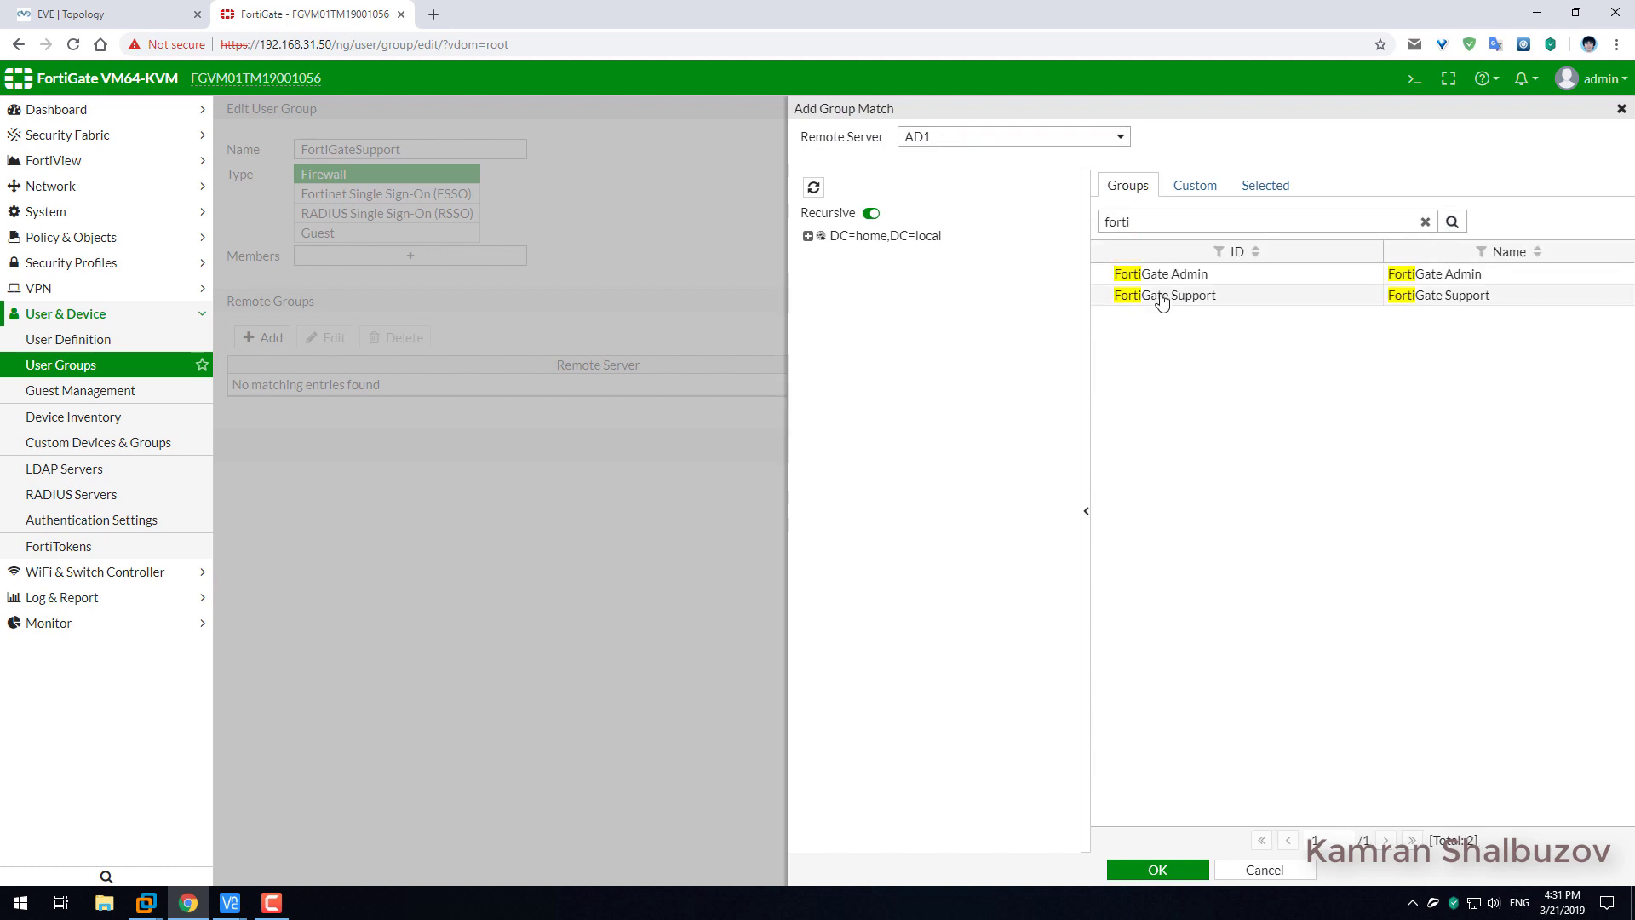
left_click(1196, 312)
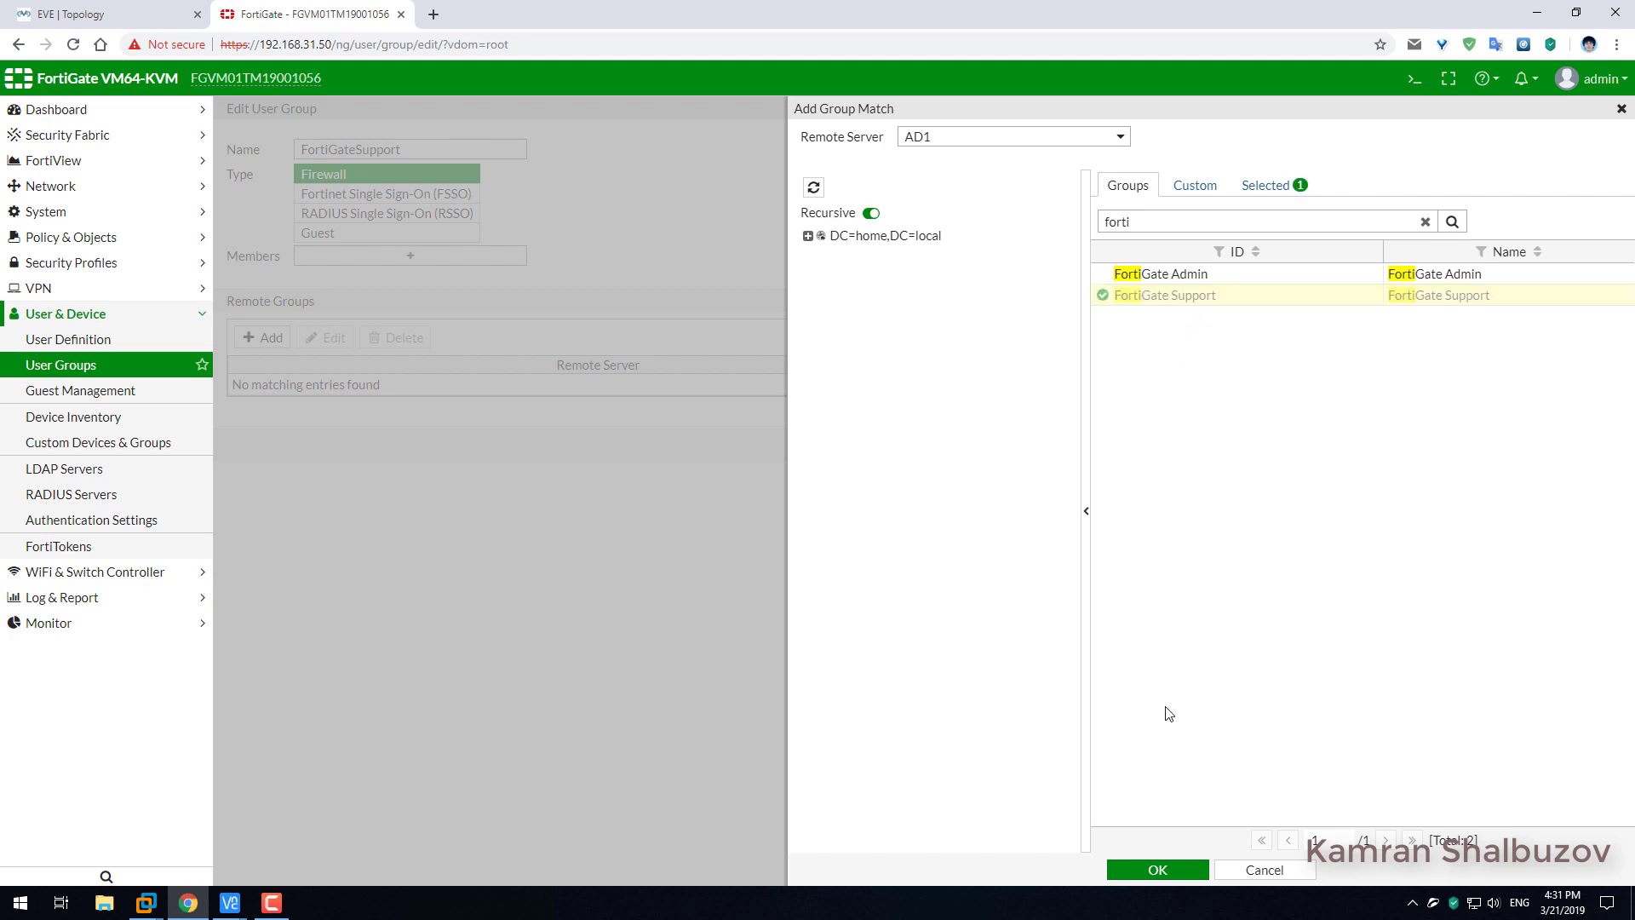
left_click(1158, 870)
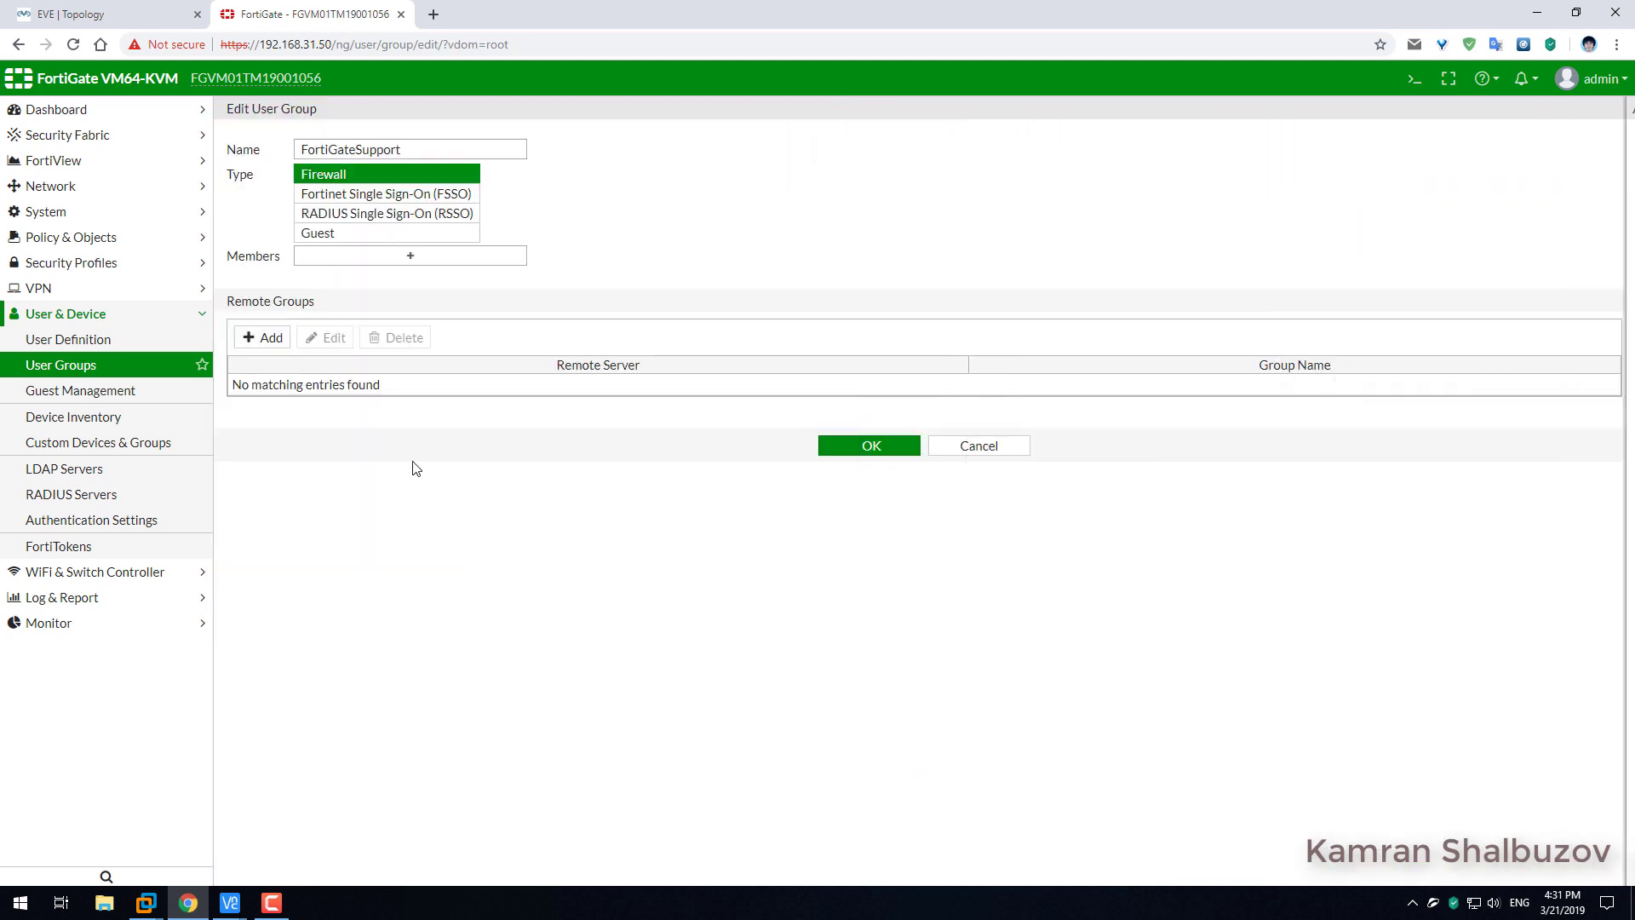
left_click(869, 455)
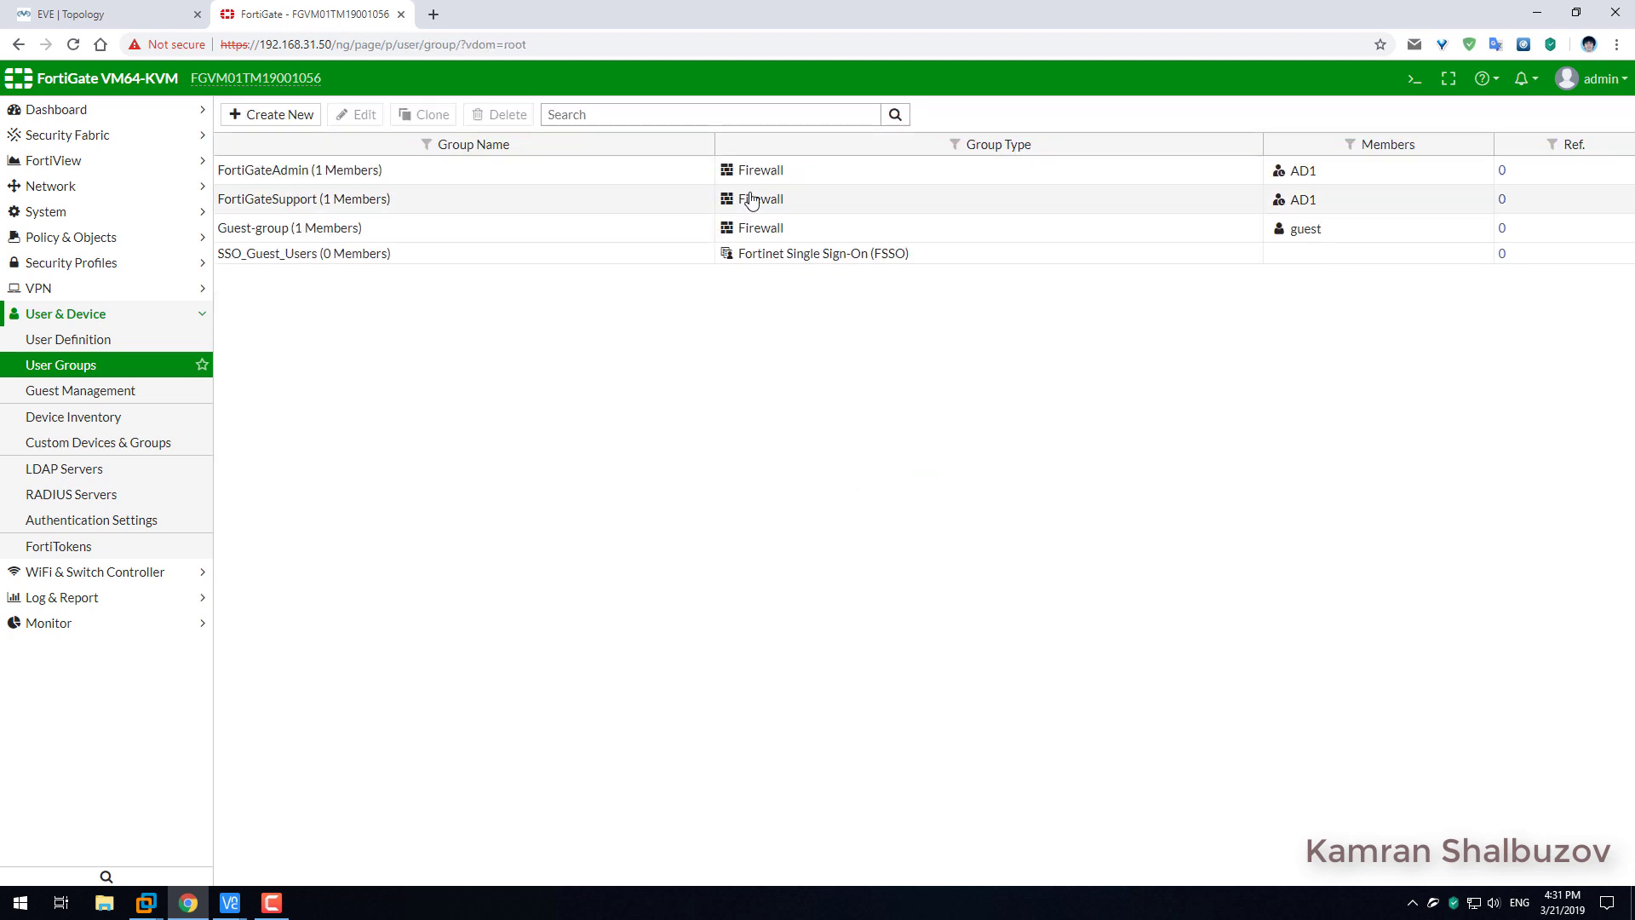
Start a new admin profile under System > Admin Profiles and name it Admin.
left_click(244, 206)
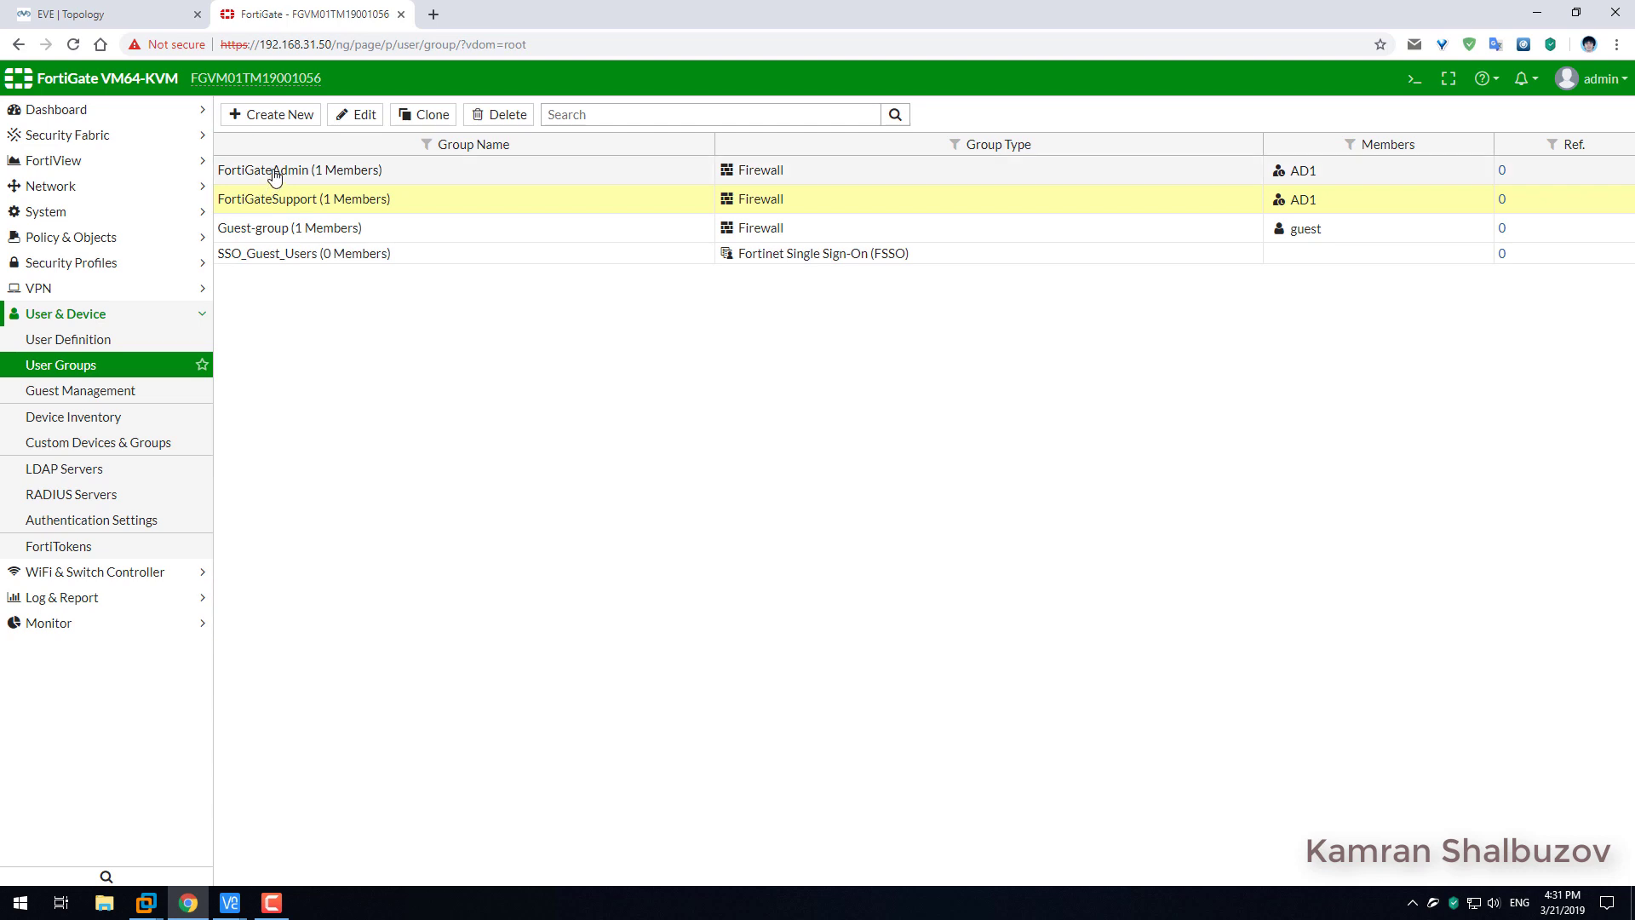
left_click(275, 174)
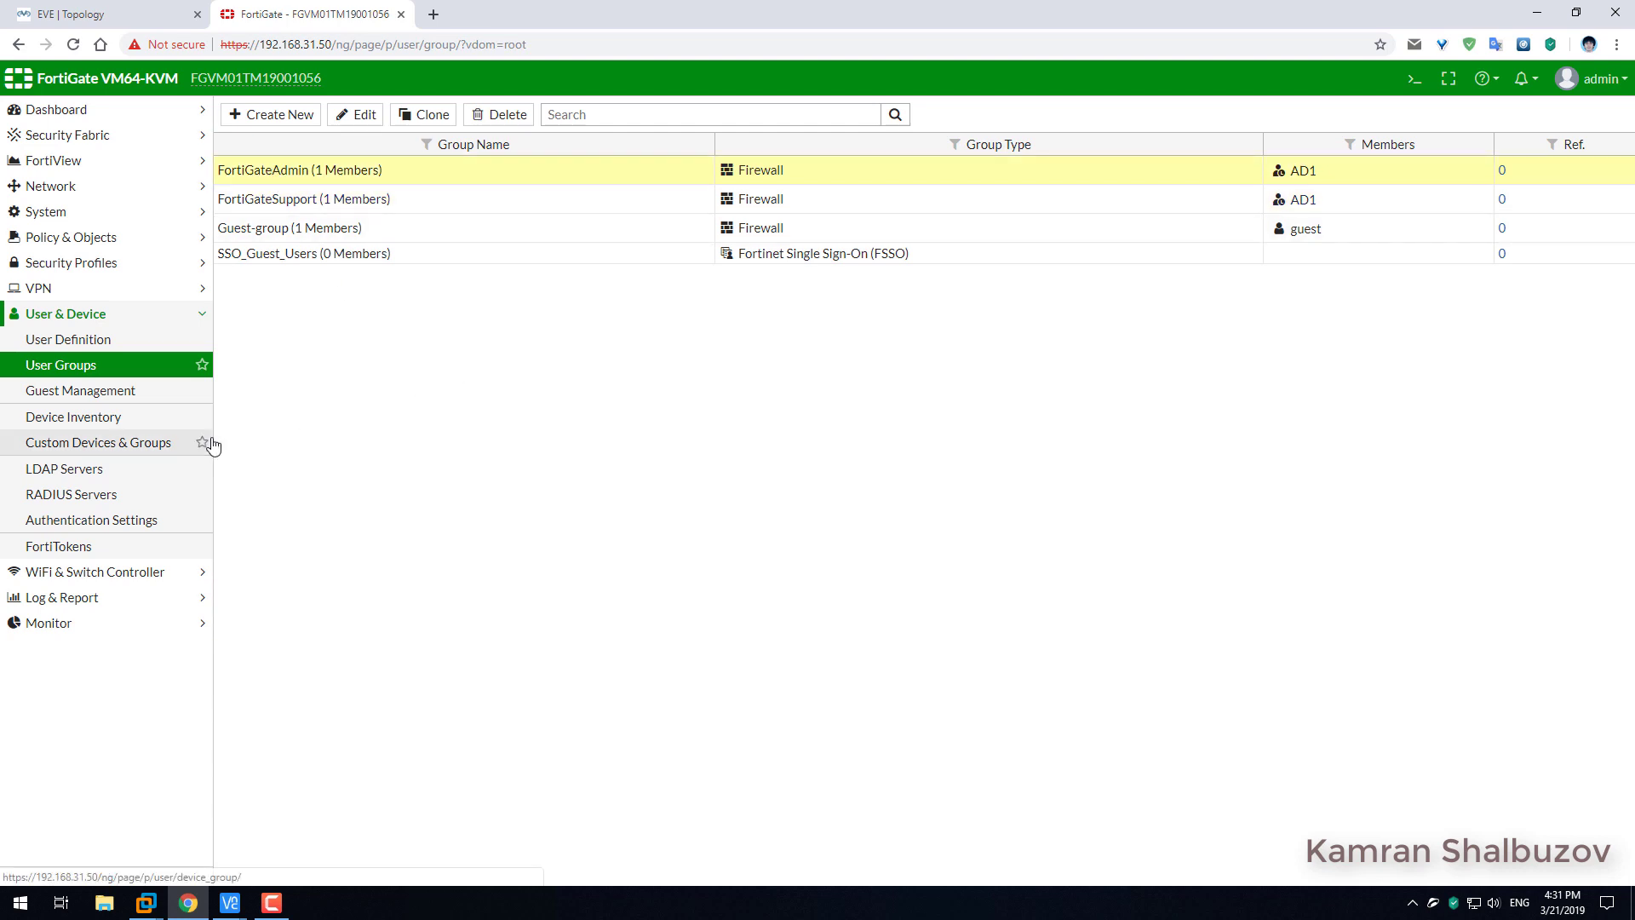
left_click(60, 216)
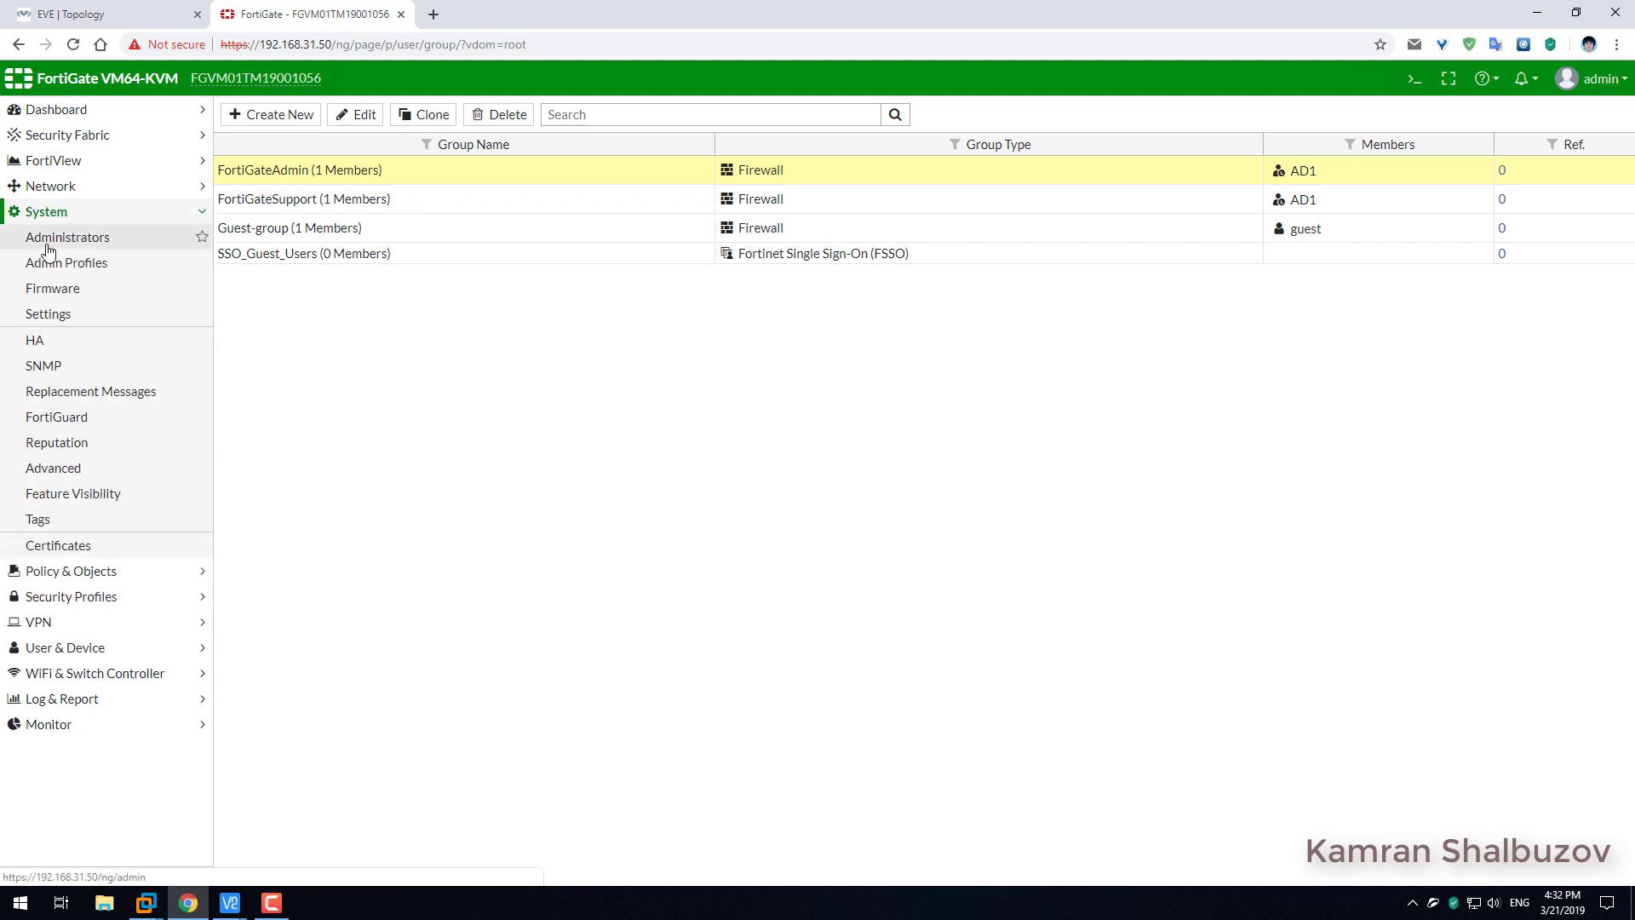
left_click(44, 246)
left_click(46, 263)
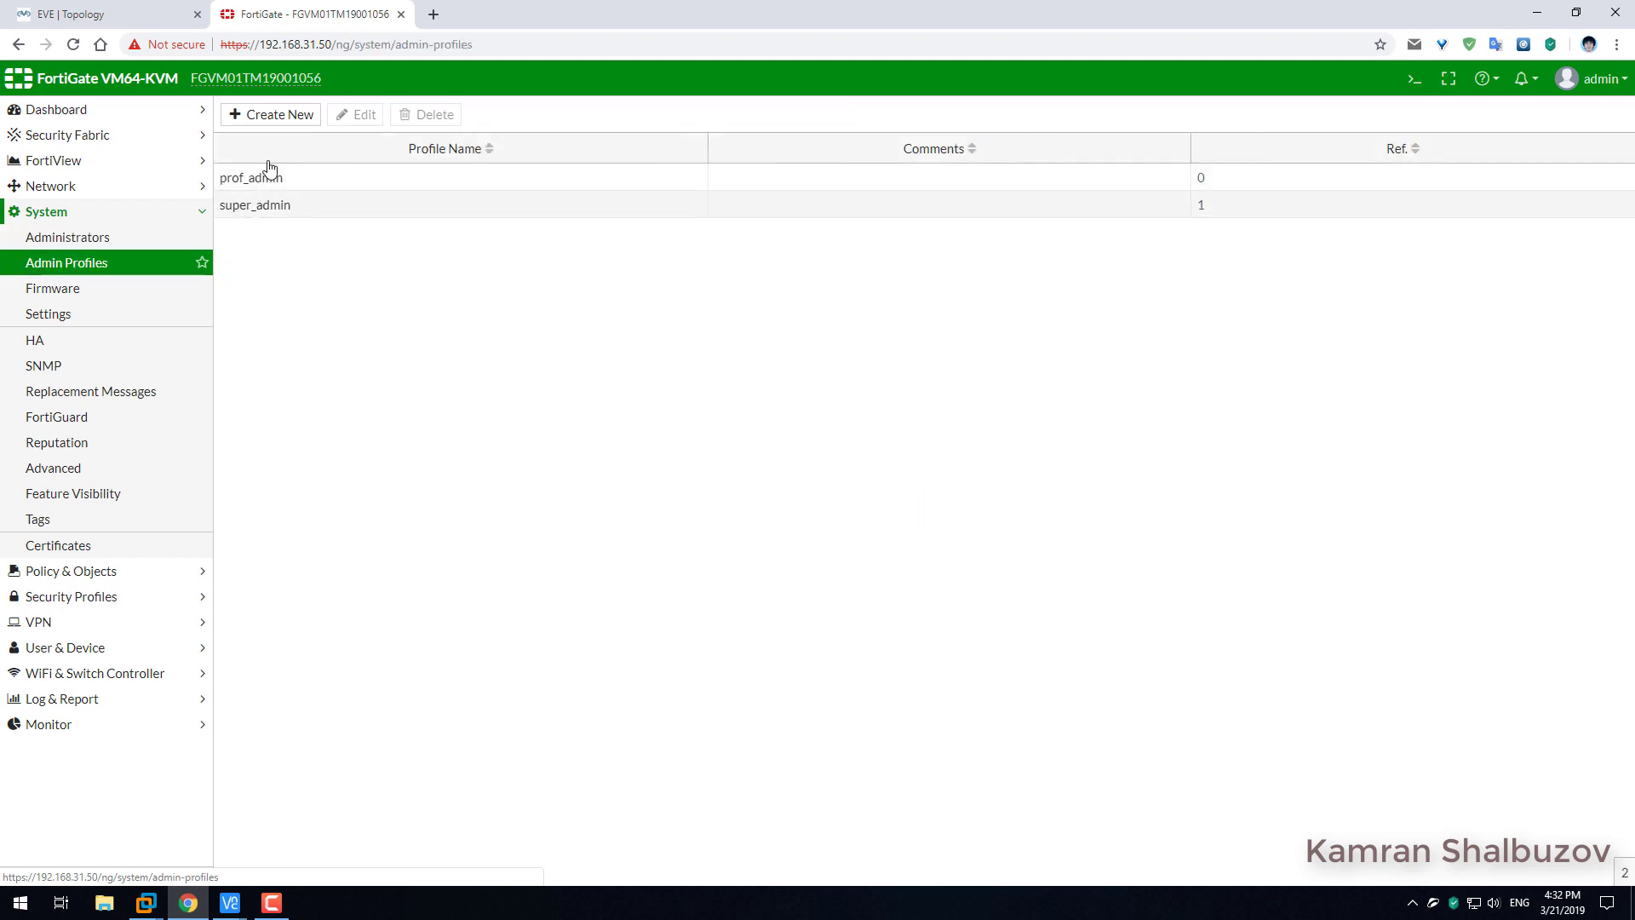
left_click(297, 119)
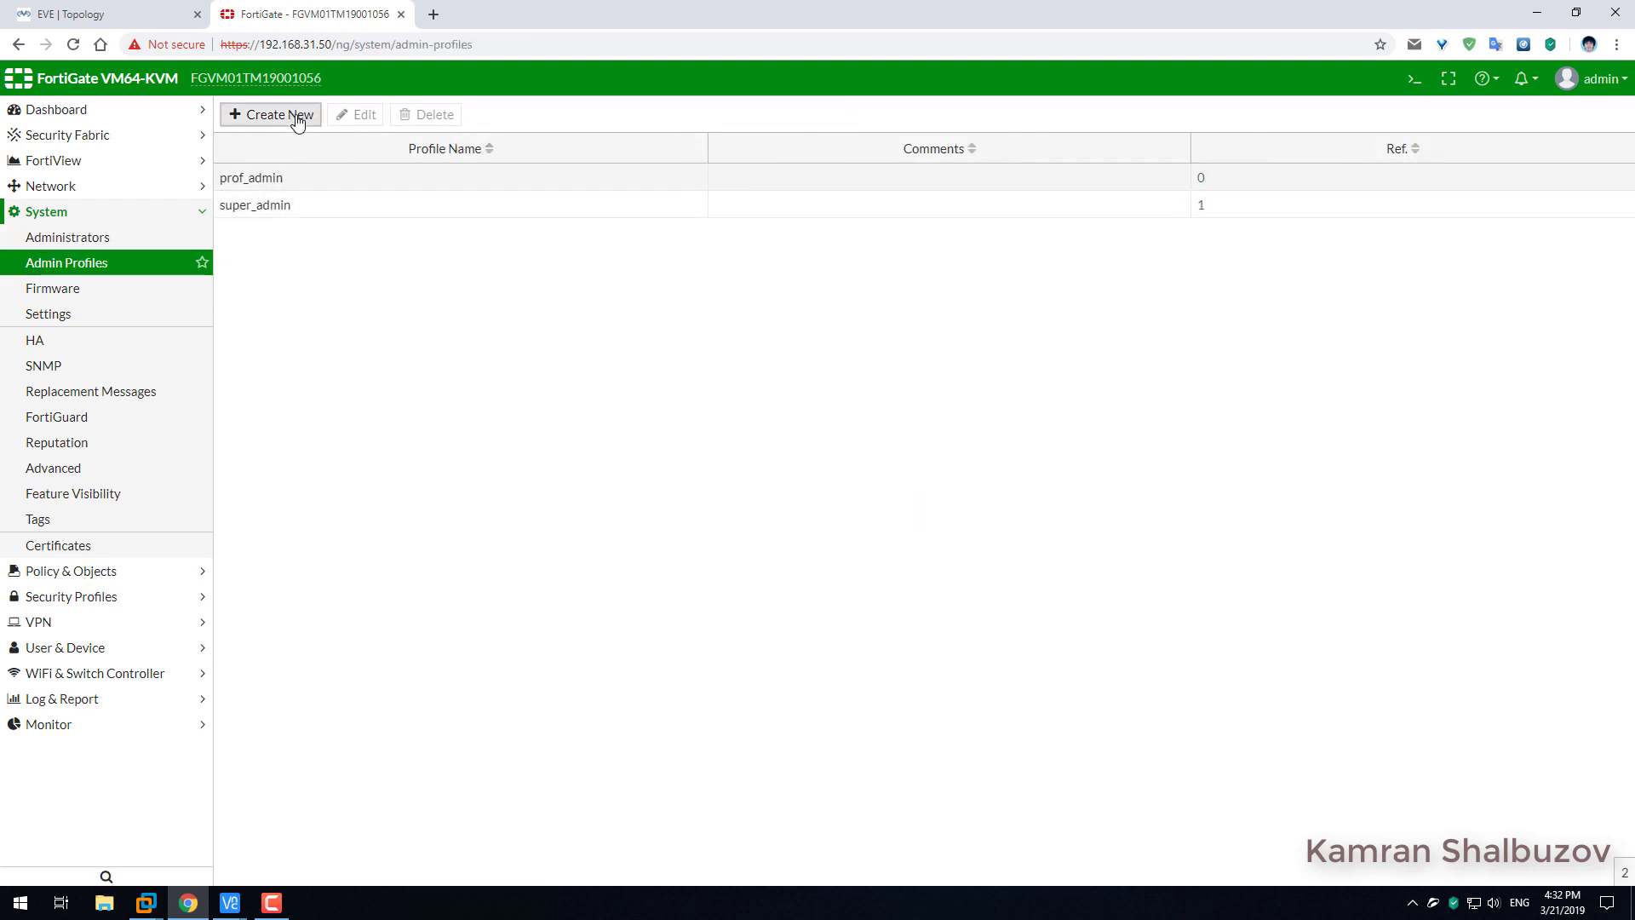
left_click(335, 149)
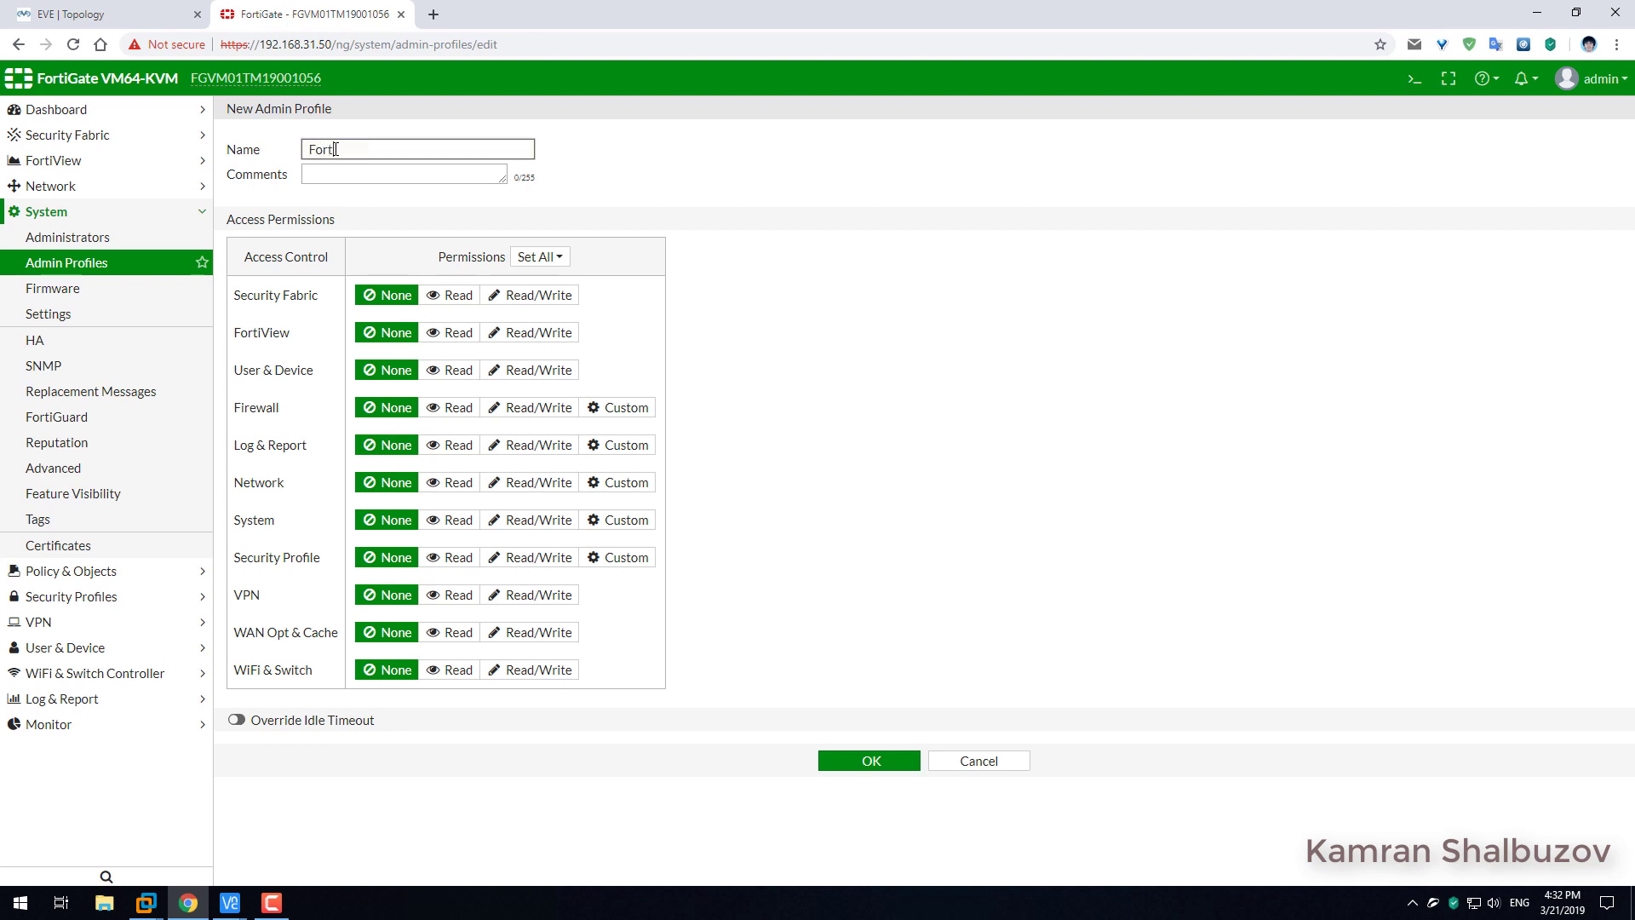
type("F")
key("BackSpace")
type("Admin")
Give all eleven permission areas, Security Fabric through WiFi & Switch, Read/Write access.
left_click(537, 295)
left_click(532, 332)
left_click(532, 370)
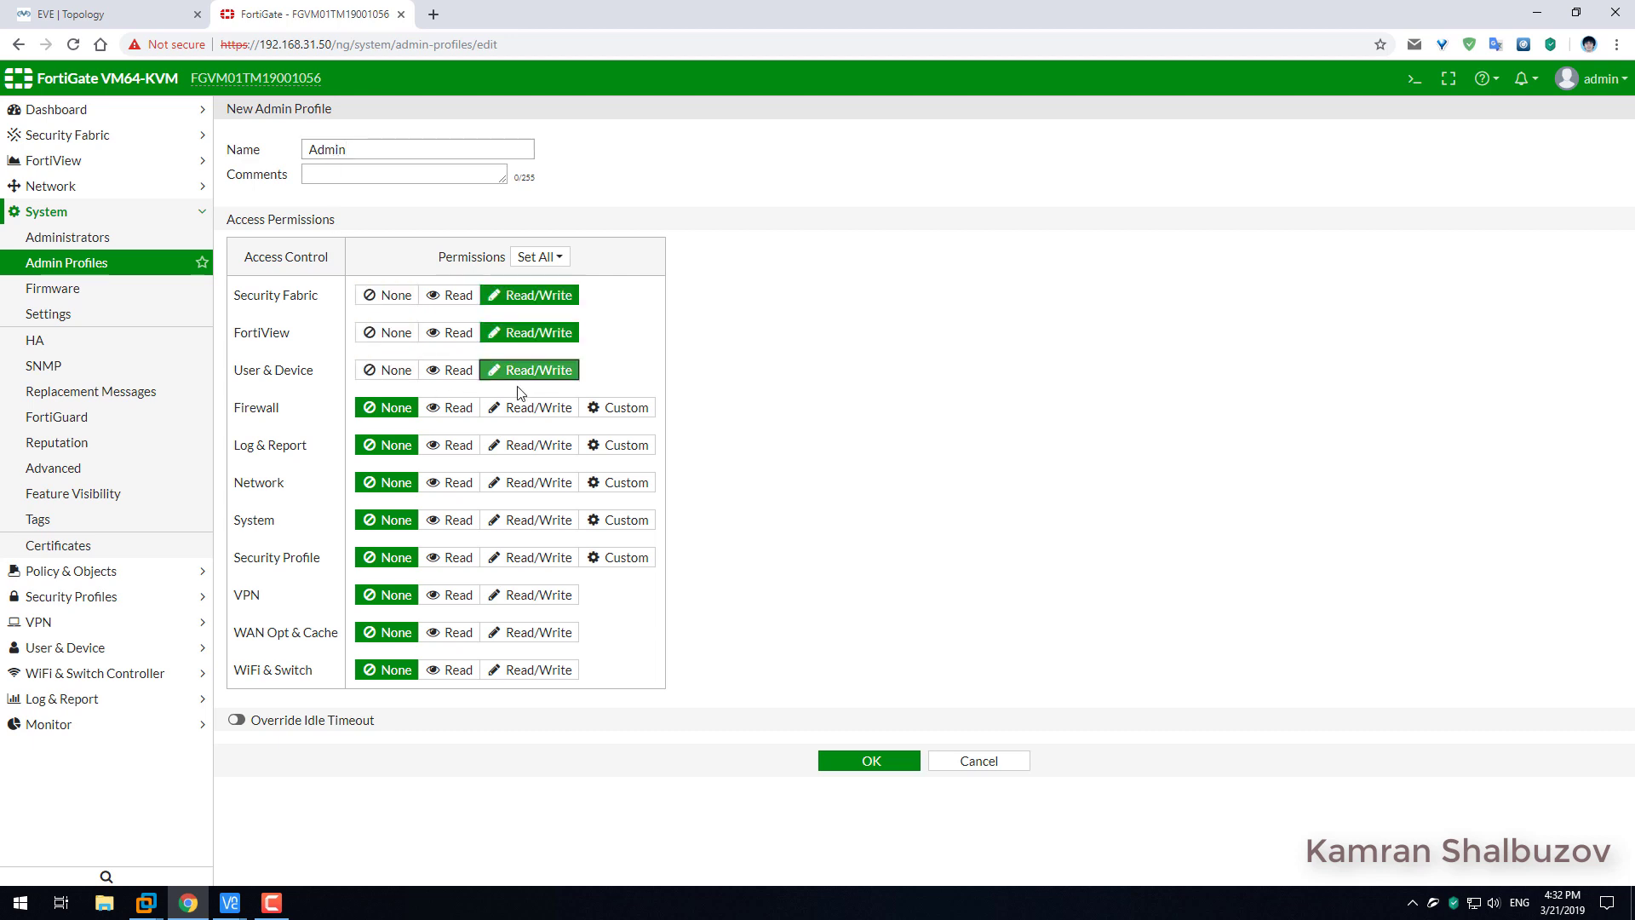
left_click(533, 408)
left_click(533, 444)
left_click(531, 482)
left_click(515, 521)
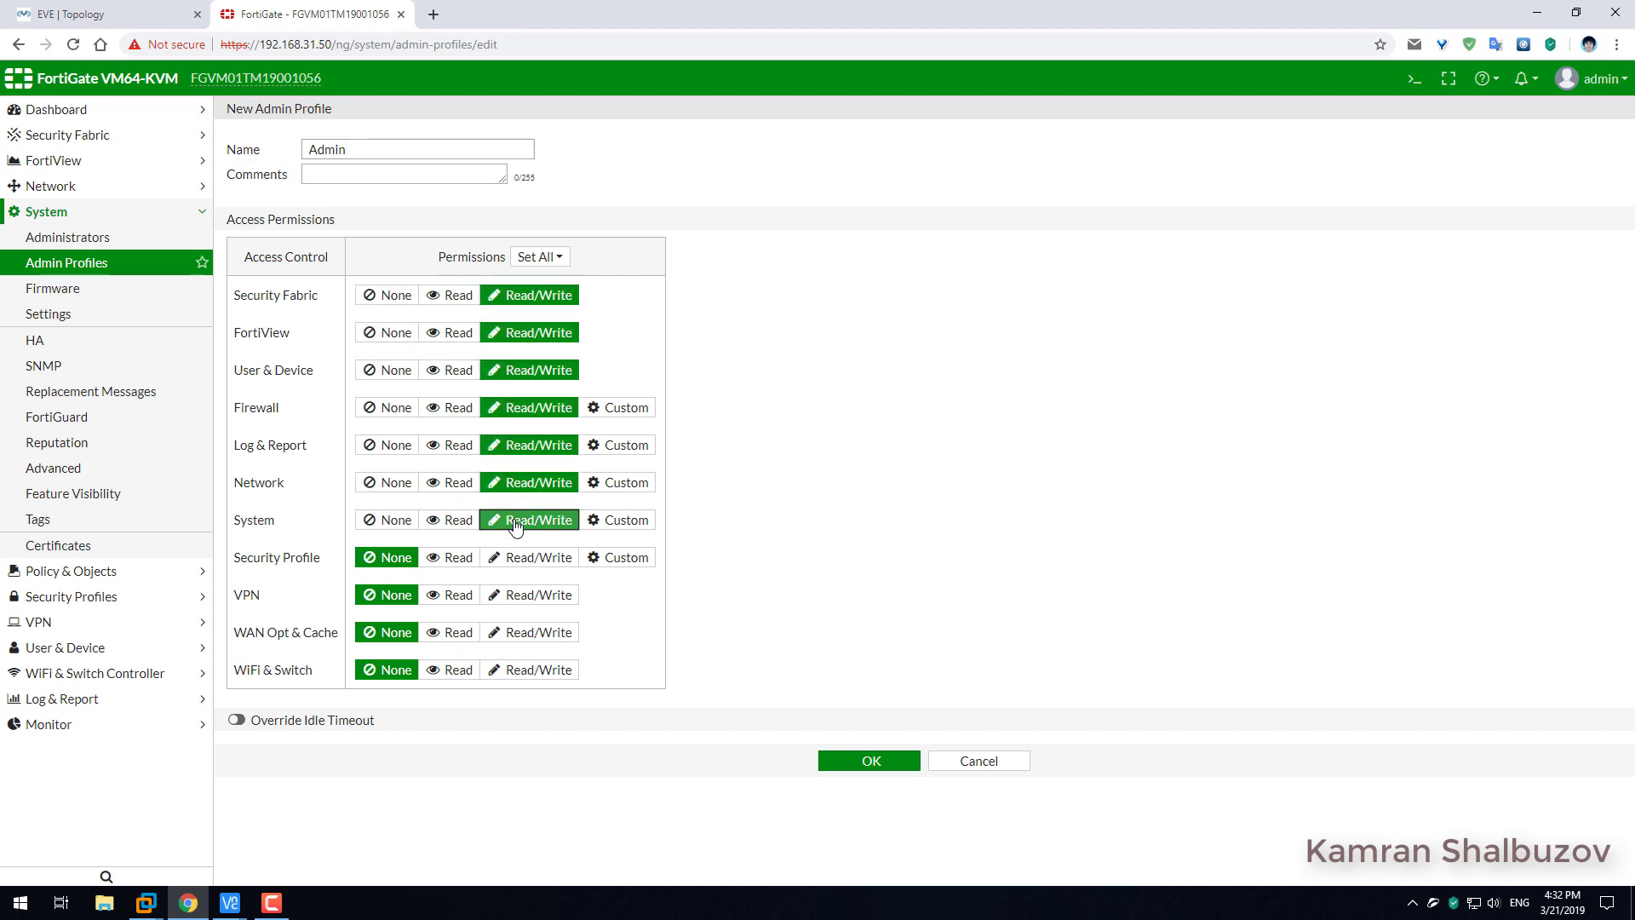
left_click(530, 557)
left_click(527, 597)
left_click(526, 634)
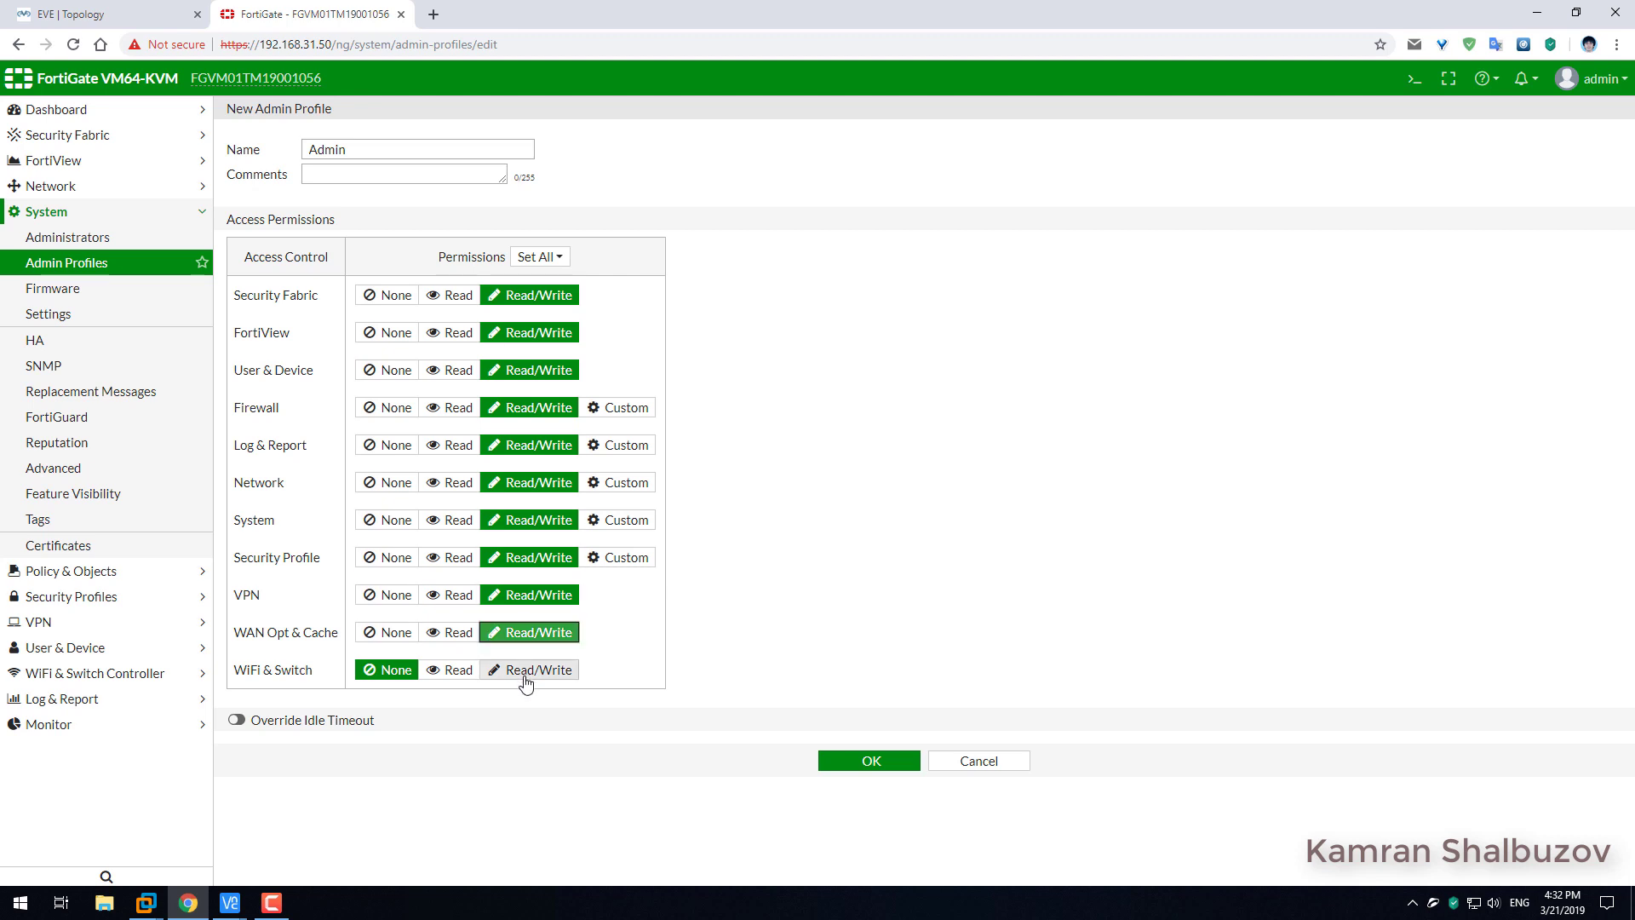
left_click(528, 671)
Break Firewall, Log & Report and Network into custom permissions, each set to Read/Write.
left_click(634, 410)
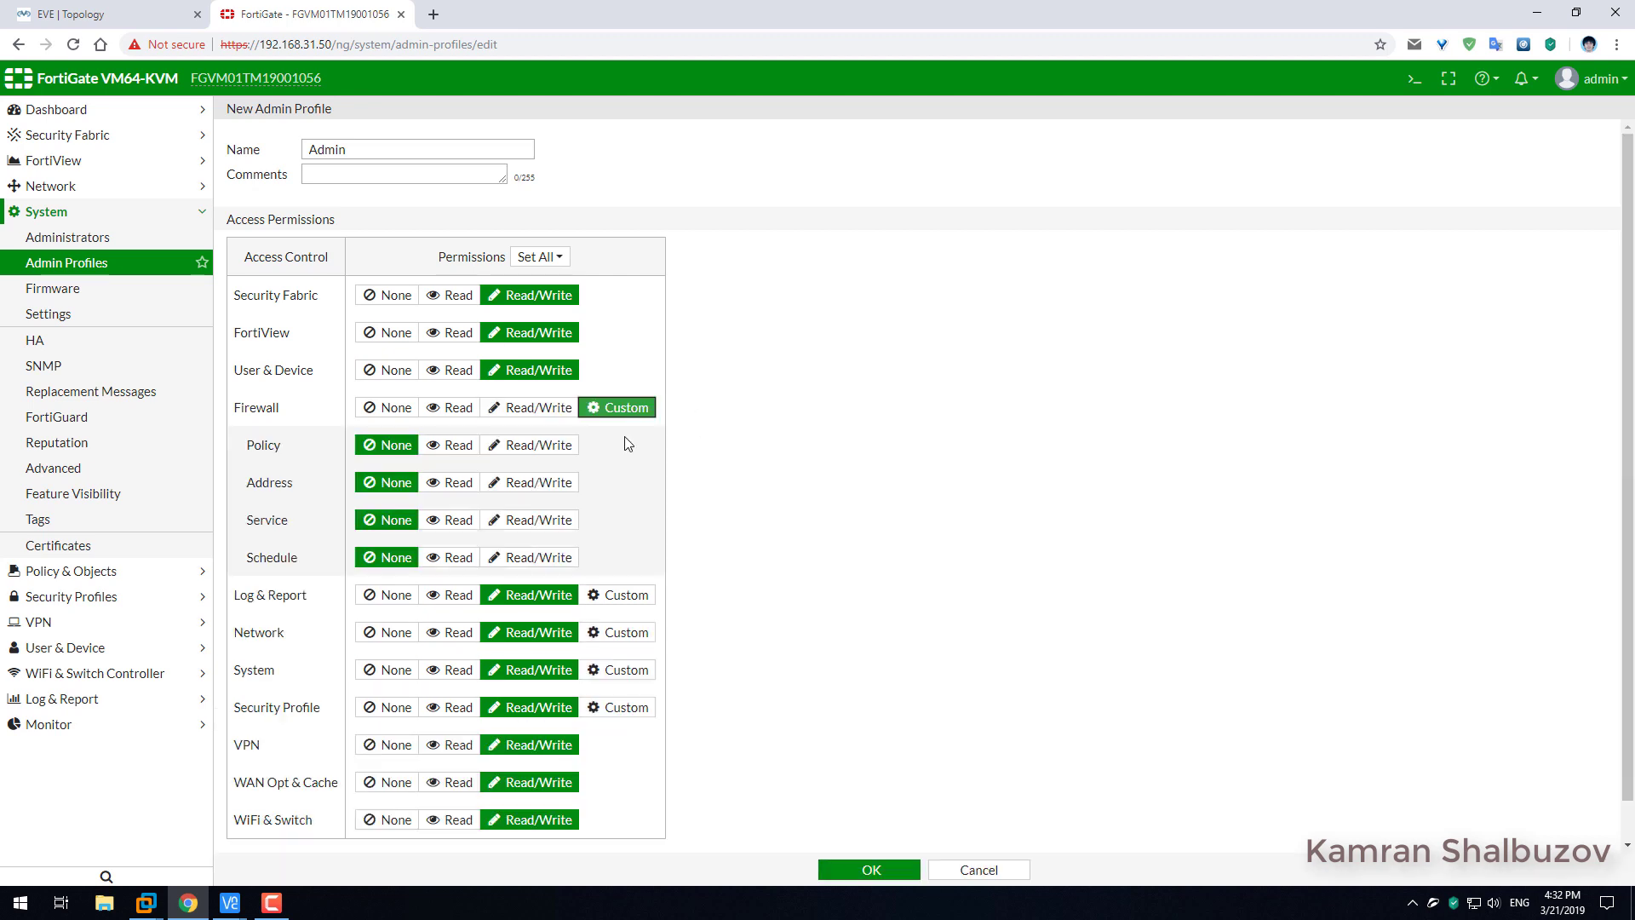
left_click(535, 445)
left_click(533, 483)
left_click(530, 520)
left_click(511, 558)
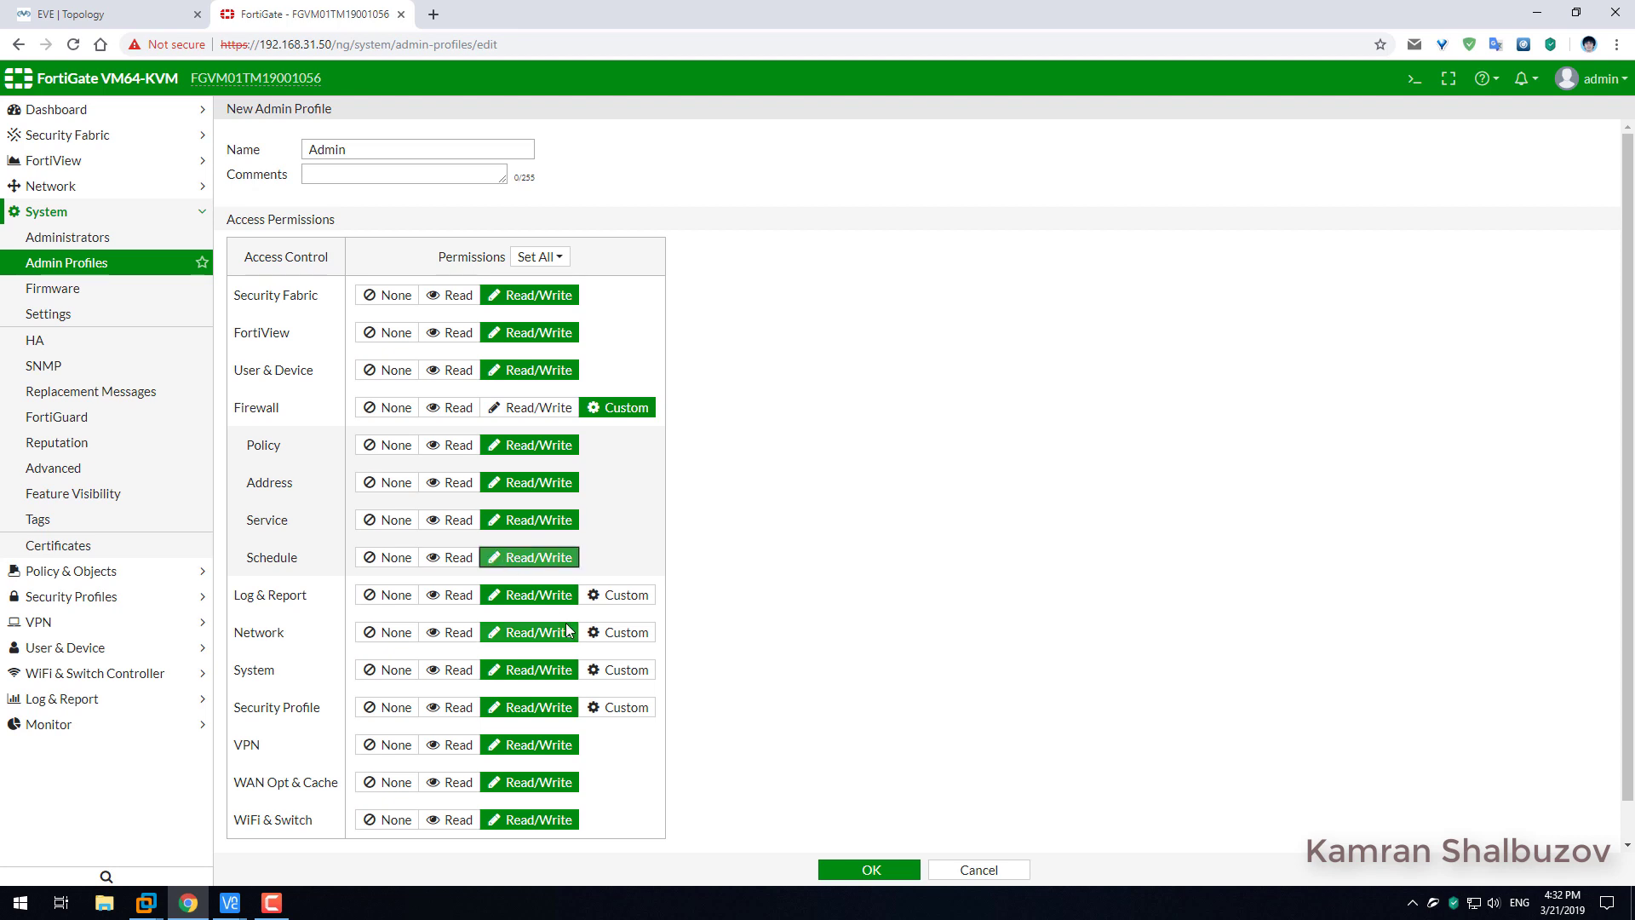
left_click(619, 596)
left_click(531, 635)
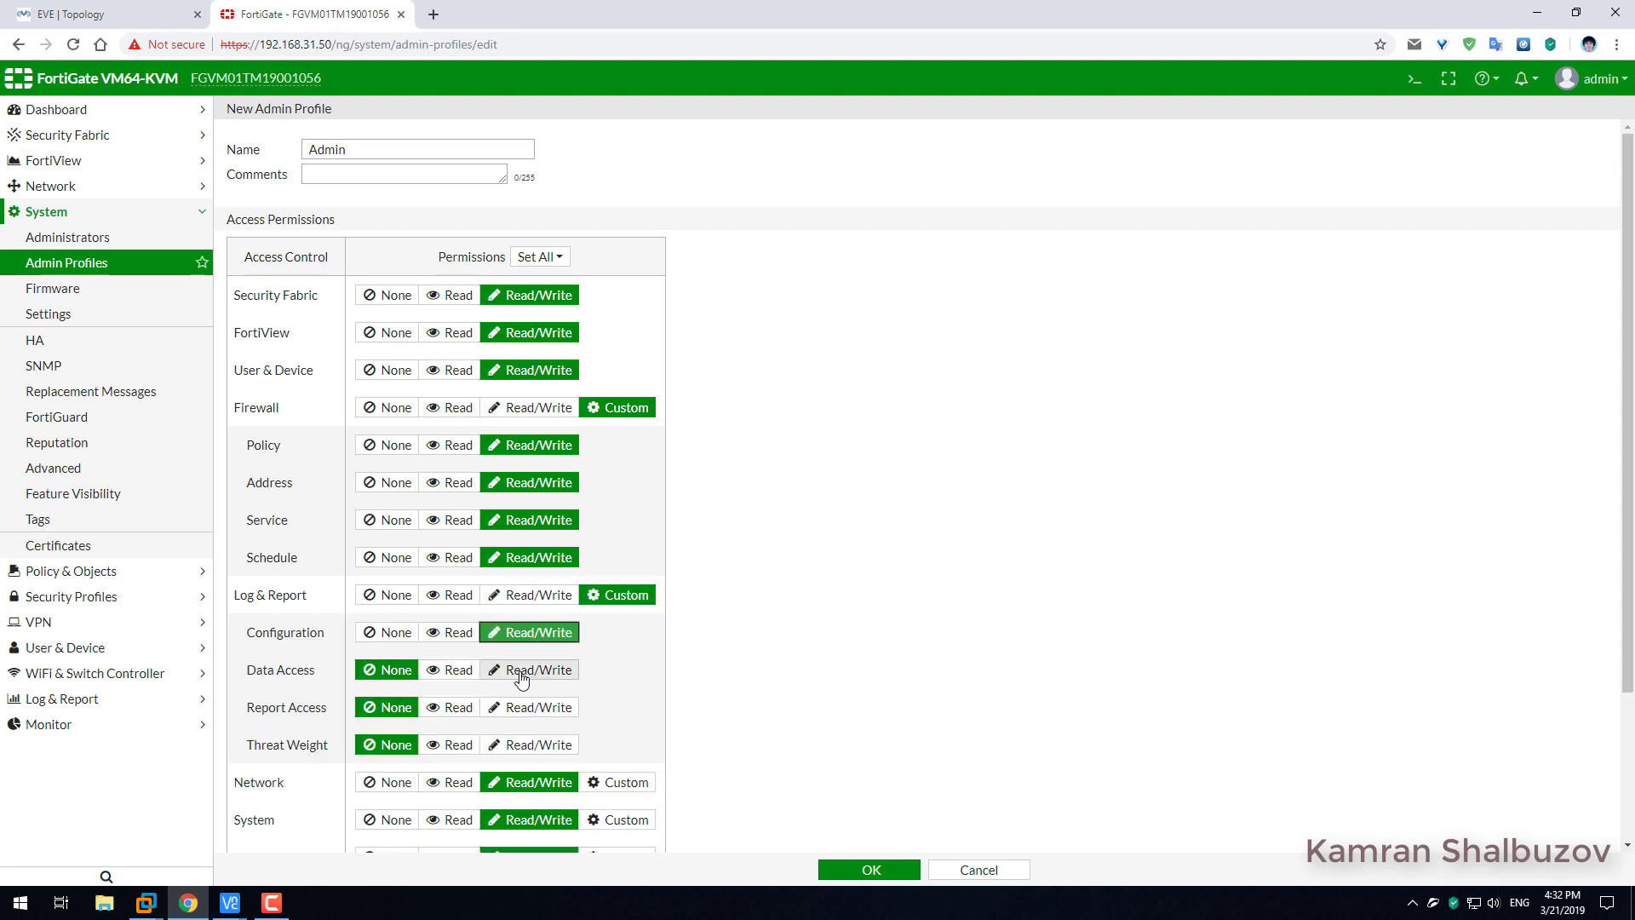
left_click(520, 670)
left_click(504, 707)
left_click(512, 744)
scroll(795, 569, "down", 2)
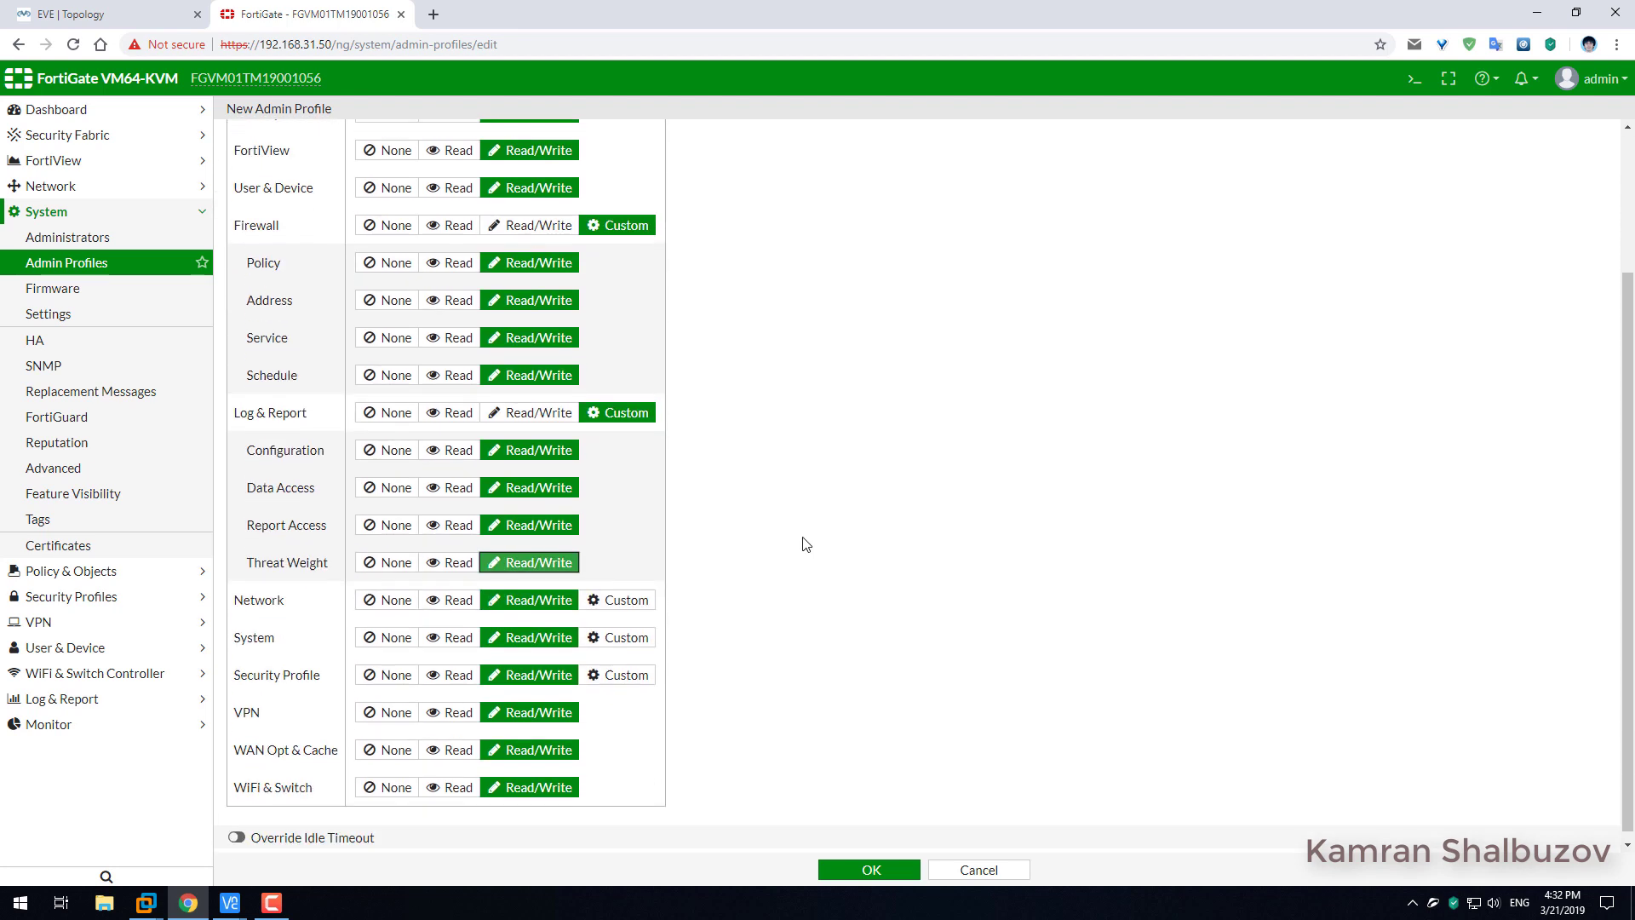
left_click(626, 591)
left_click(556, 633)
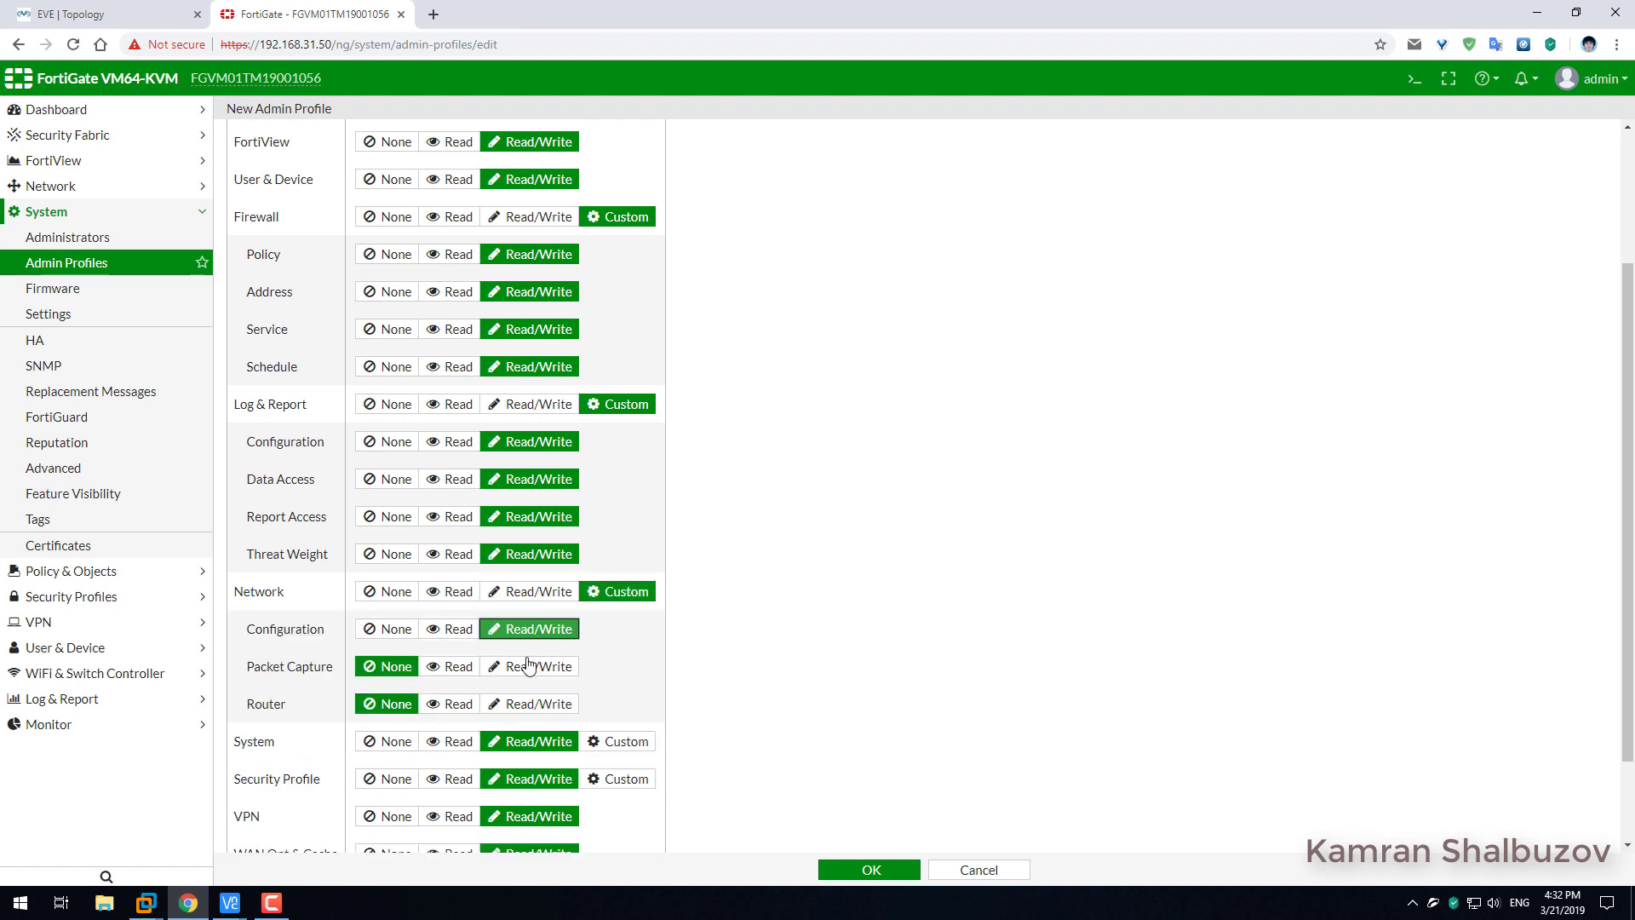
left_click(529, 666)
left_click(518, 704)
Set System's Administrator Users, FortiGuard Updates, System Configuration and Maintenance permissions to Read/Write.
scroll(766, 597, "down", 1)
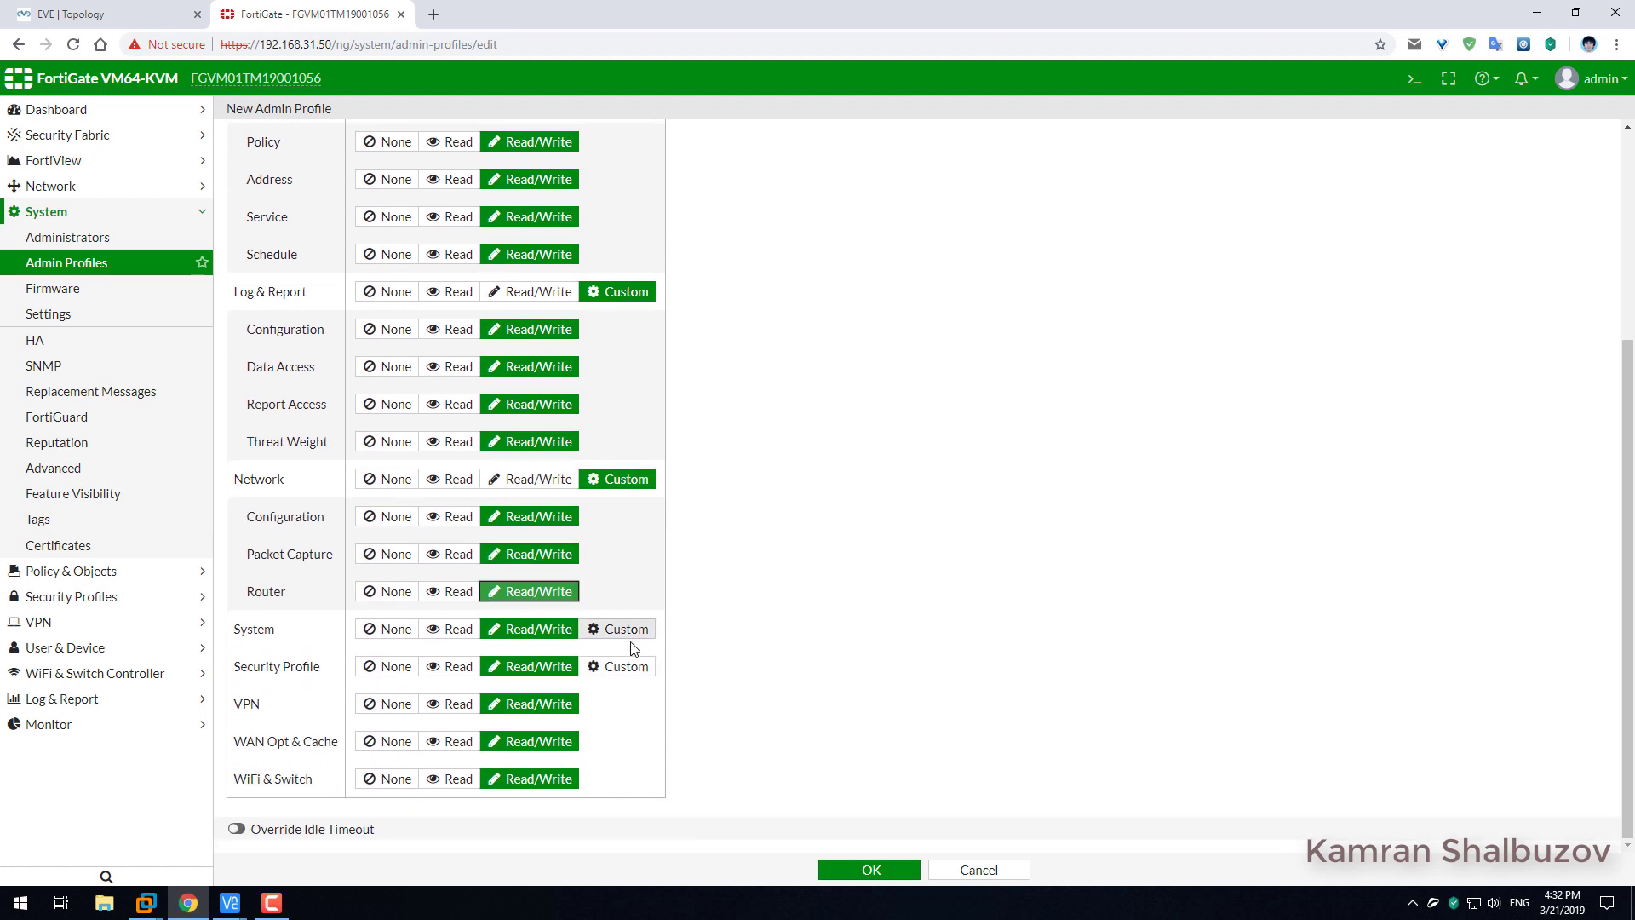
left_click(627, 639)
left_click(550, 667)
left_click(538, 703)
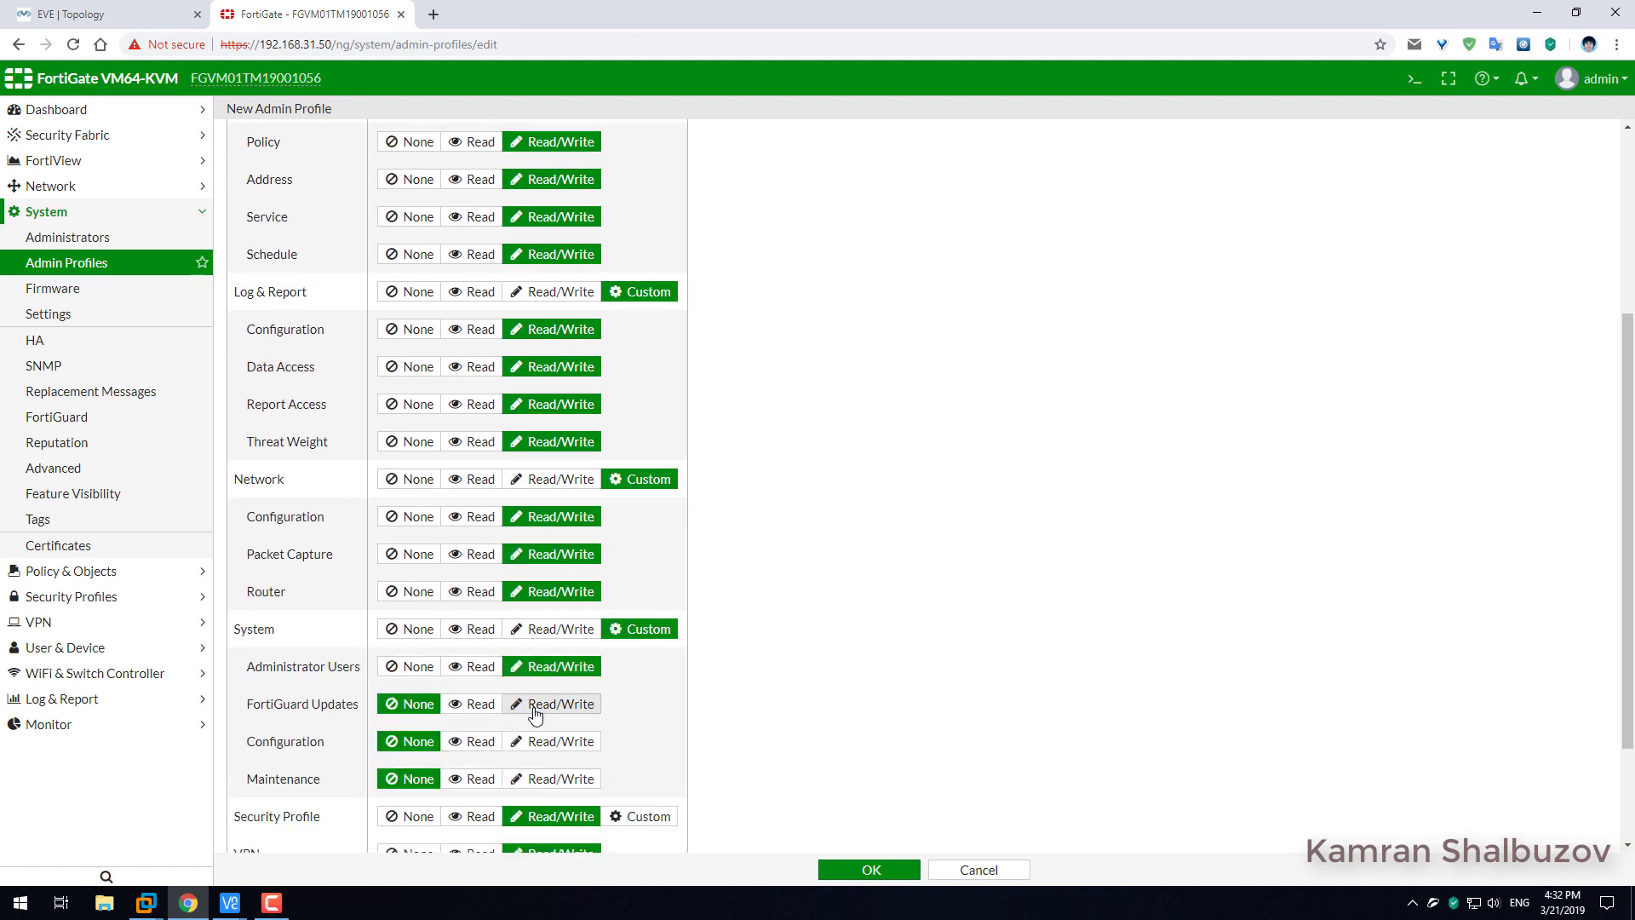
left_click(538, 741)
left_click(540, 779)
Set every Security Profile sub-permission, Antivirus through Endpoint Control, to Read/Write.
scroll(824, 621, "down", 2)
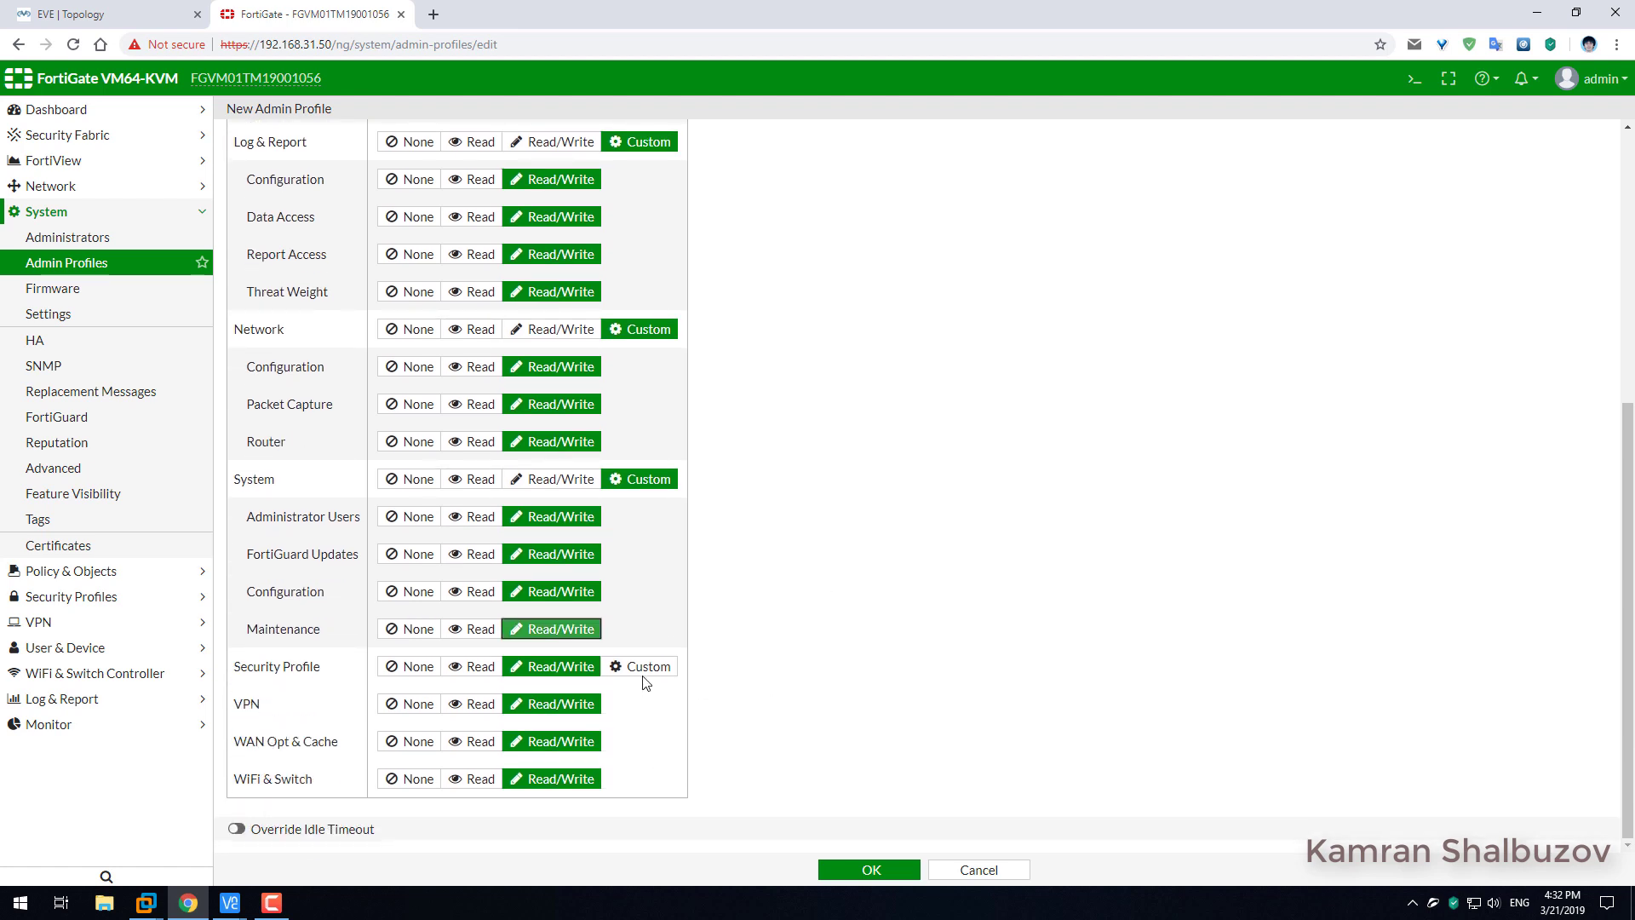
left_click(645, 668)
left_click(558, 707)
left_click(564, 745)
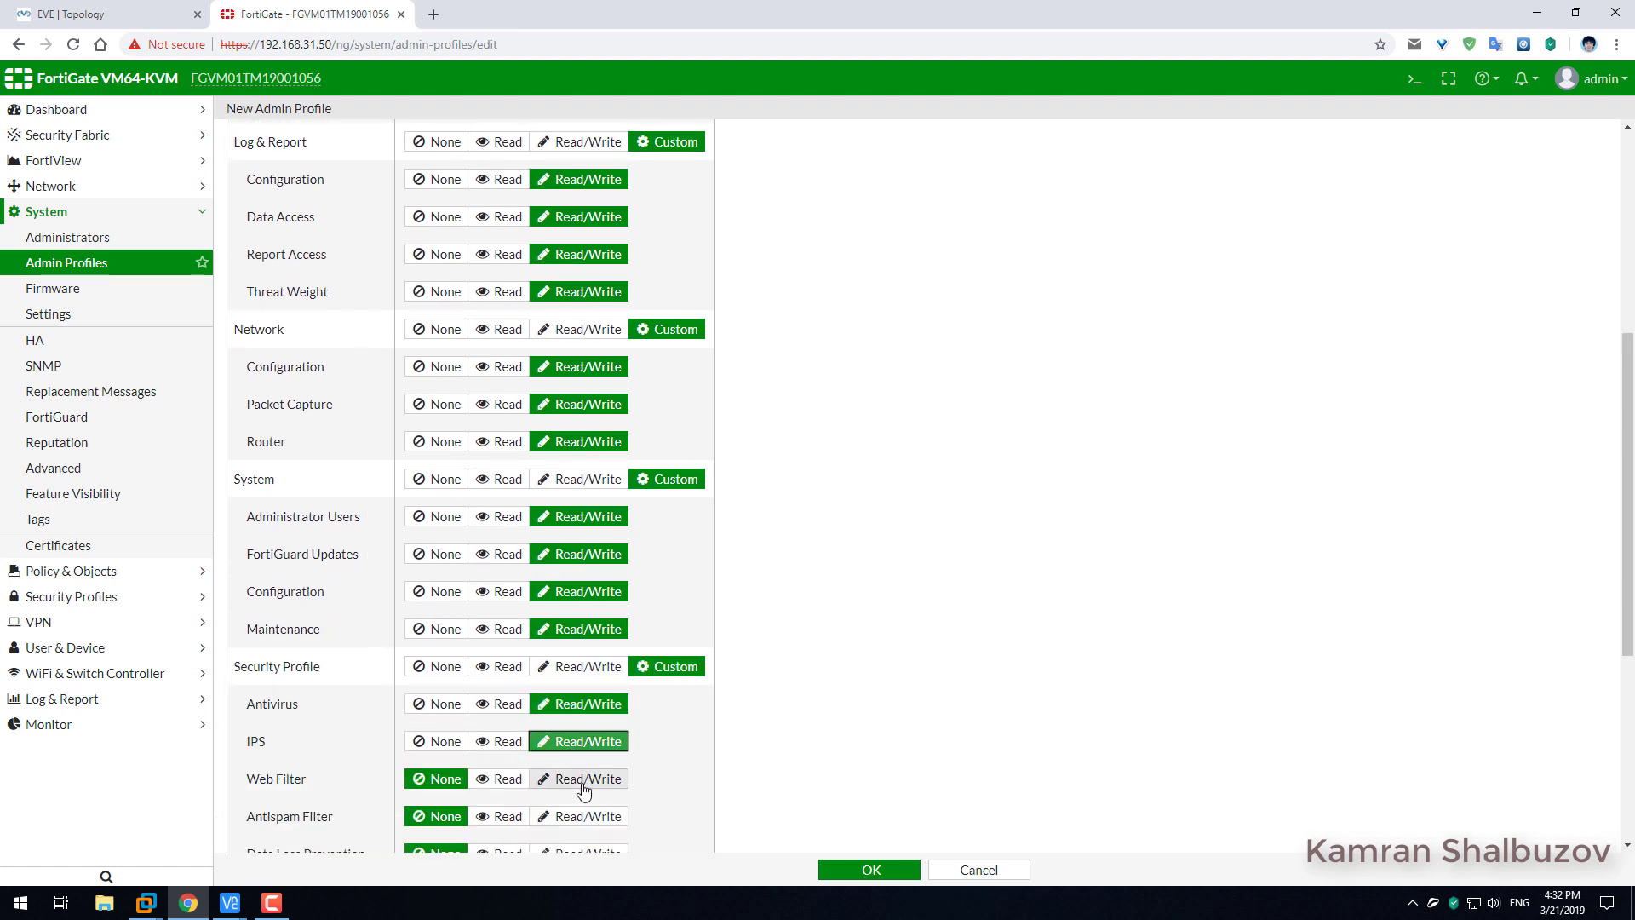
left_click(583, 779)
left_click(580, 816)
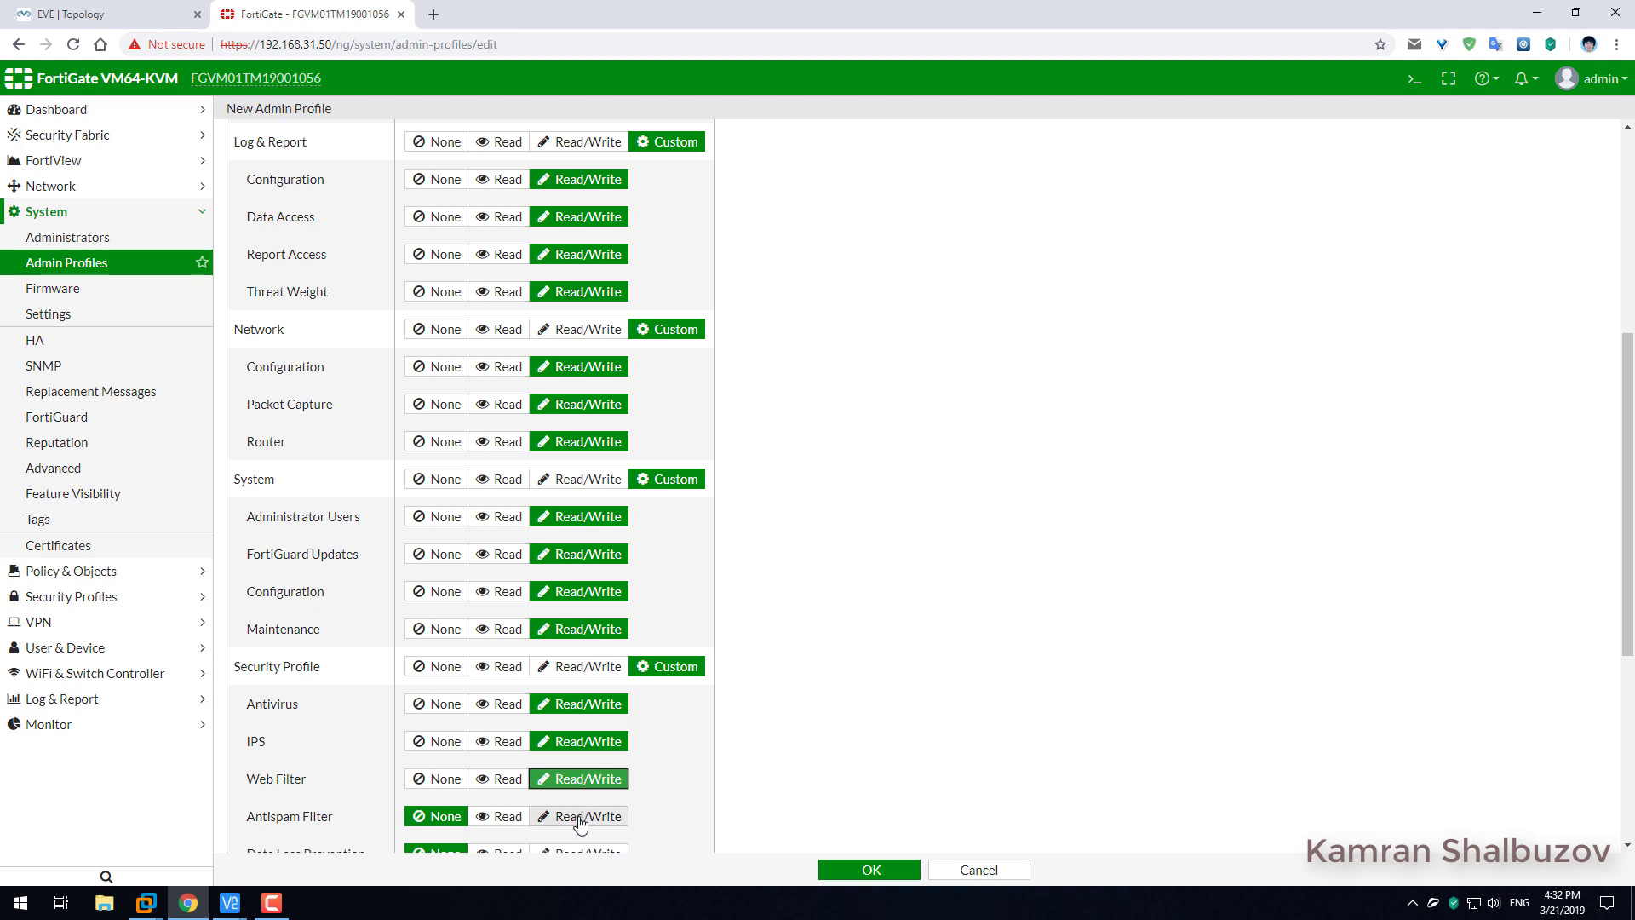
scroll(643, 601, "down", 4)
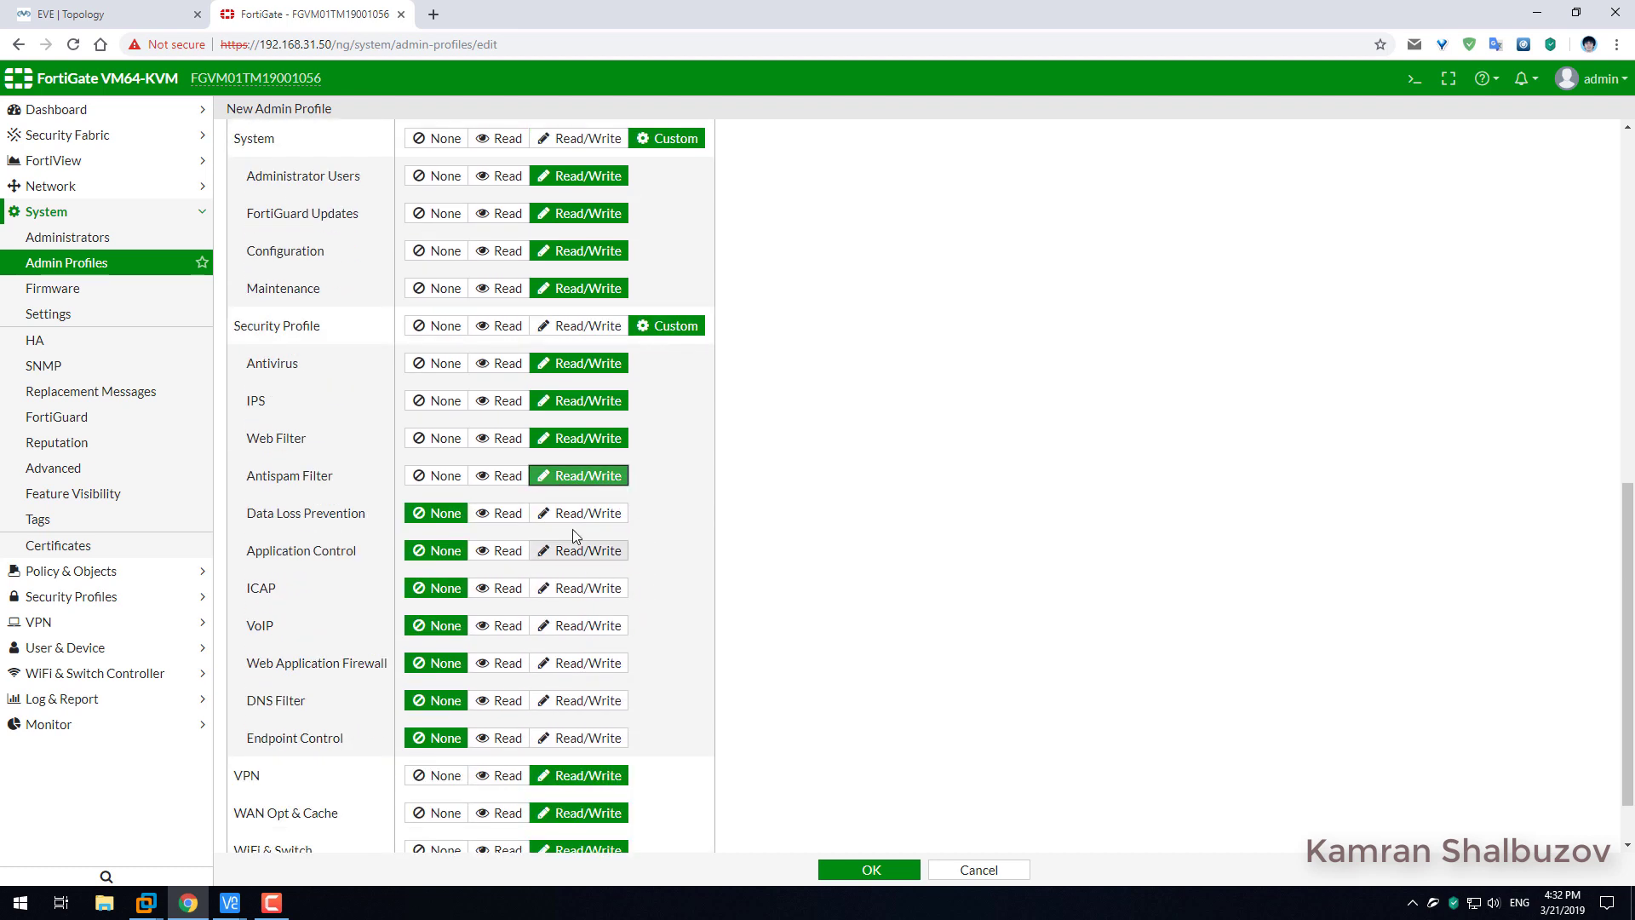
left_click(587, 514)
left_click(589, 554)
left_click(584, 589)
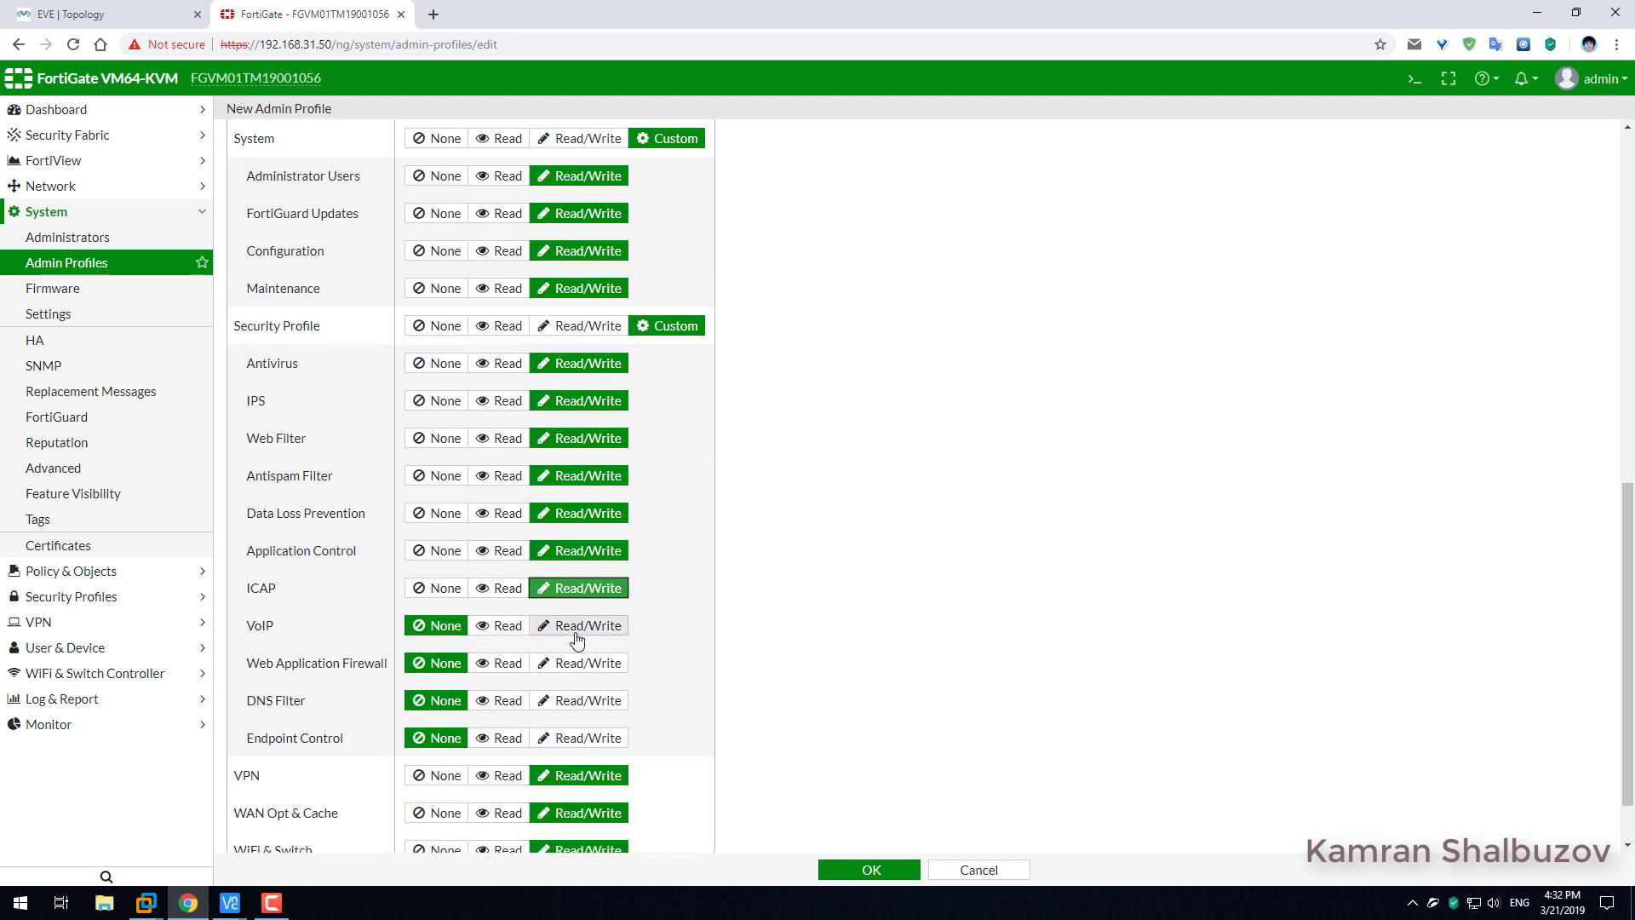
left_click(579, 628)
left_click(574, 664)
left_click(573, 701)
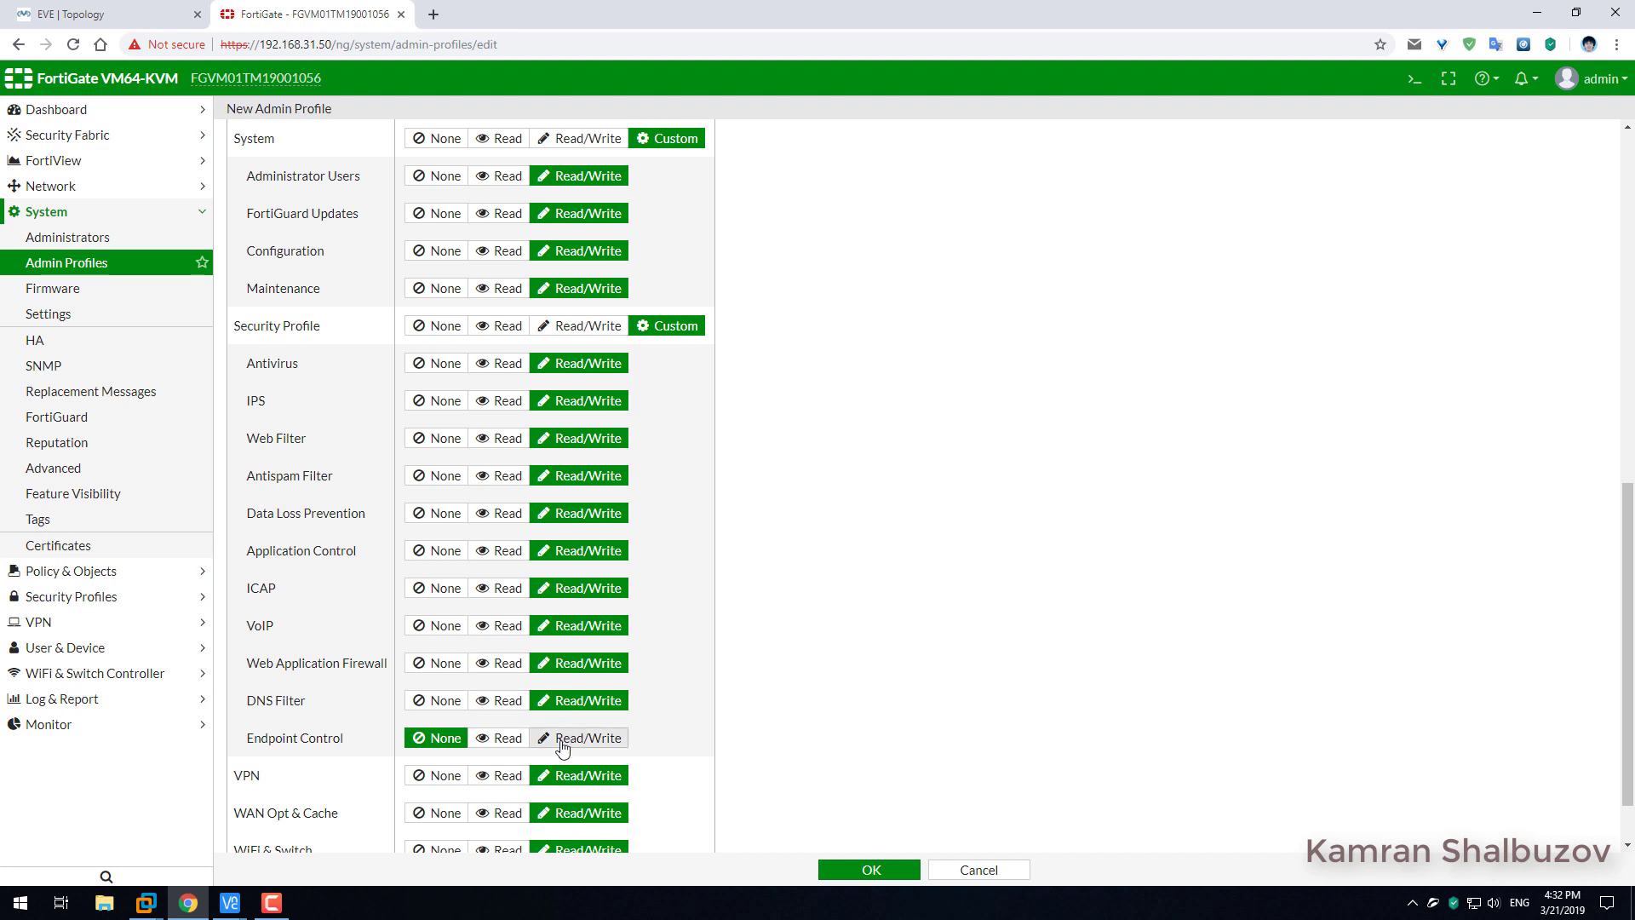
left_click(568, 738)
scroll(612, 630, "down", 1)
scroll(611, 630, "up", 2)
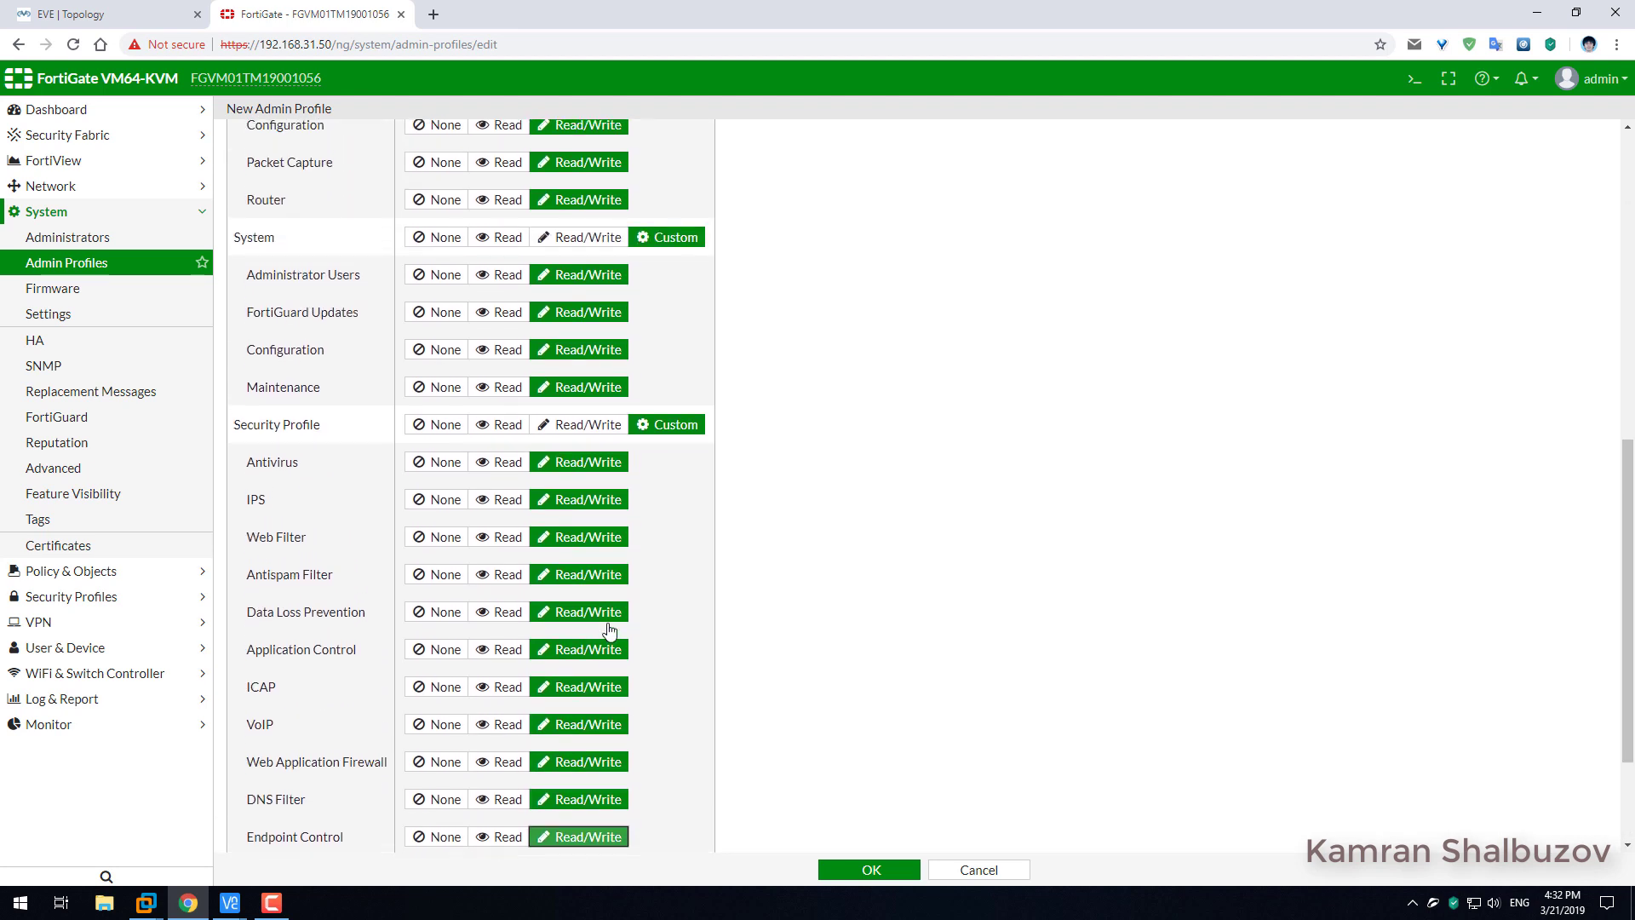
Return Security Profile, System, Network, Log & Report and Firewall to plain Read/Write, then save.
left_click(588, 430)
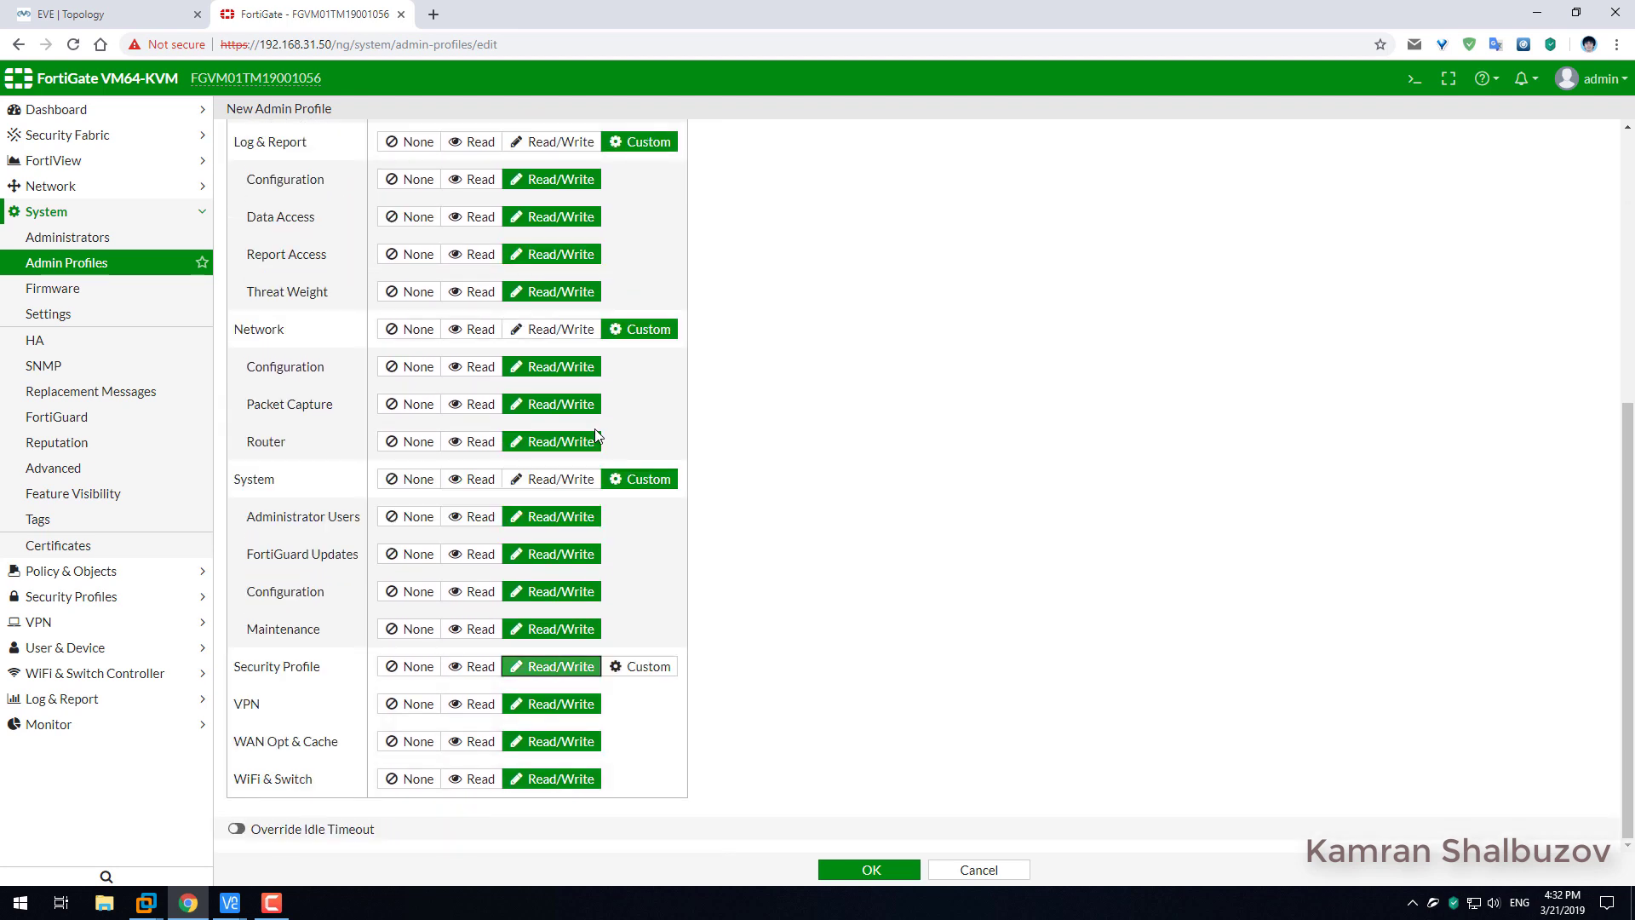
left_click(562, 479)
left_click(553, 483)
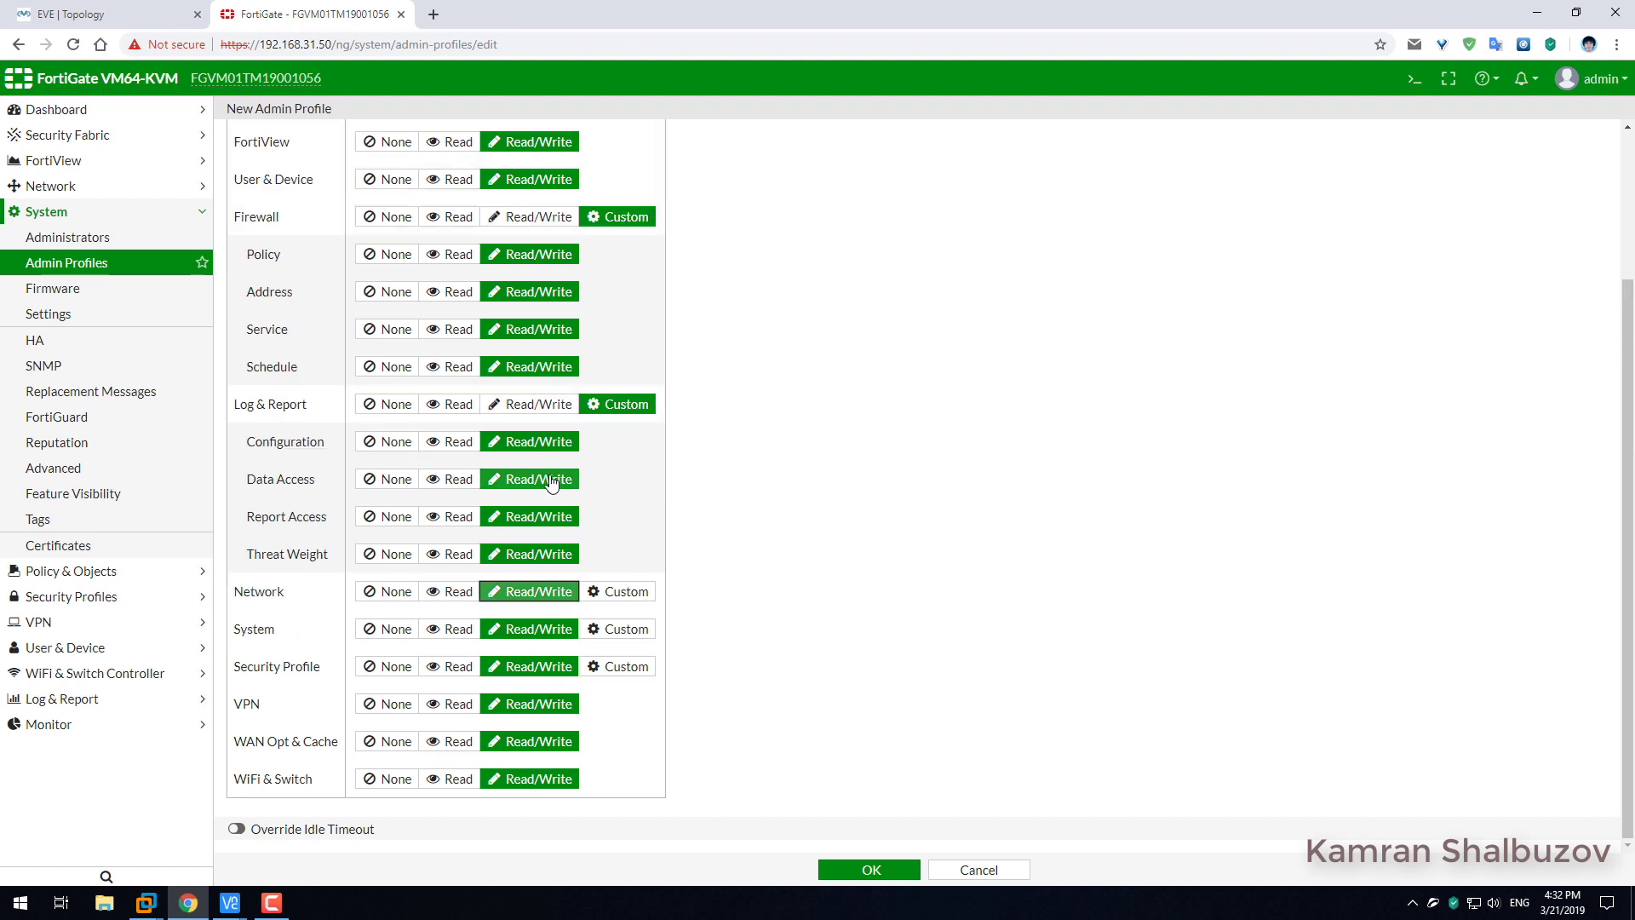
left_click(544, 403)
left_click(539, 368)
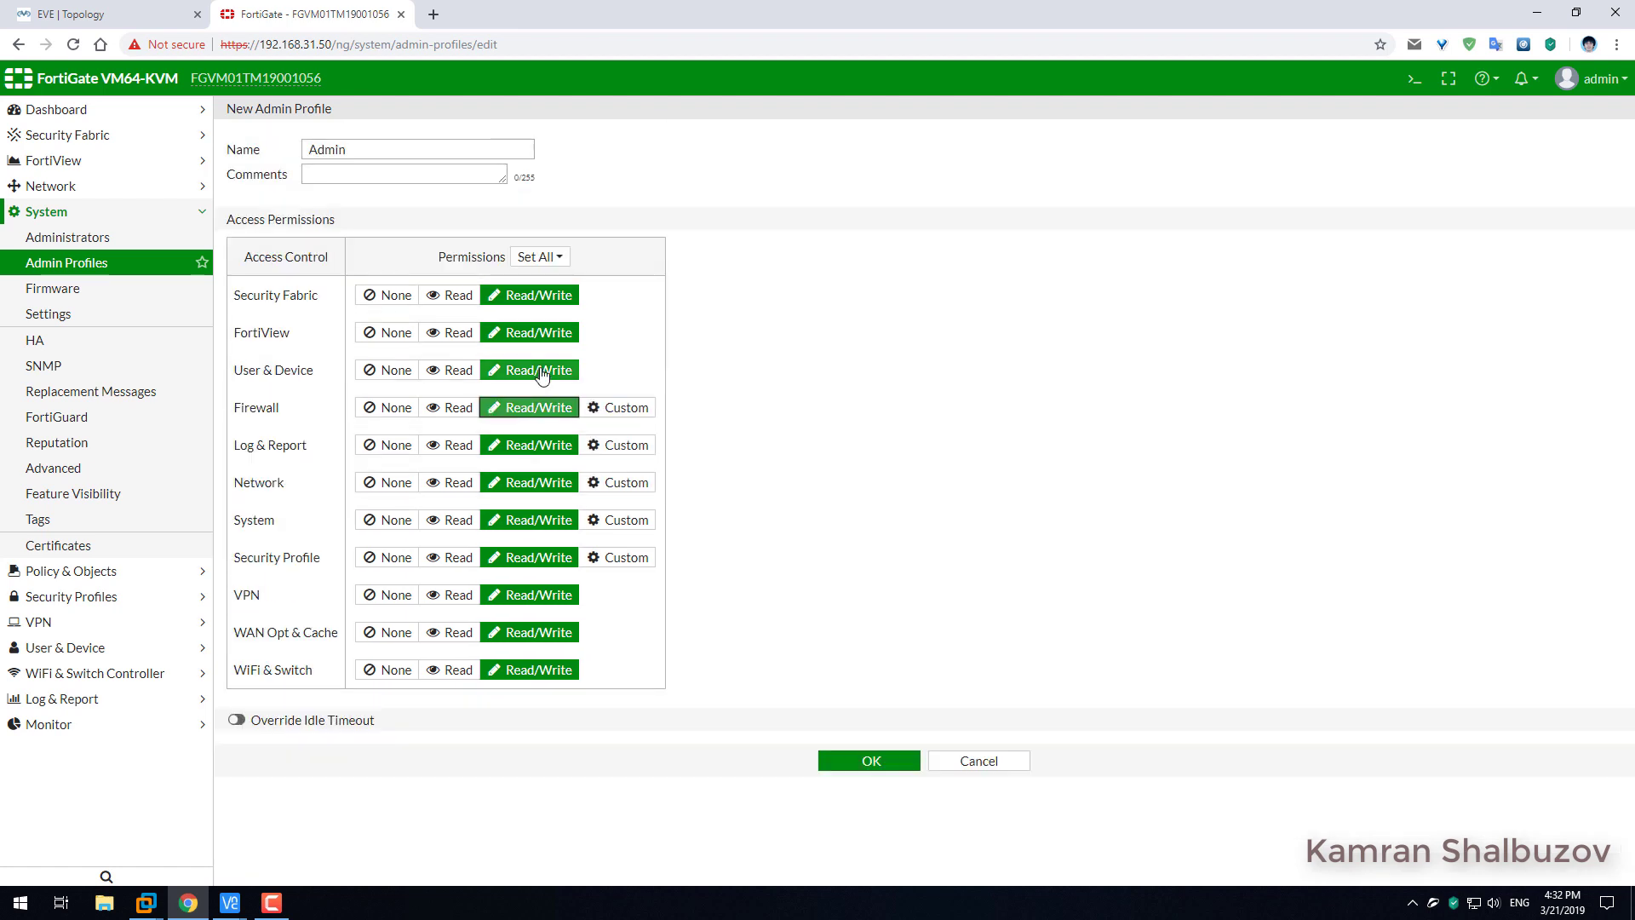
left_click(619, 409)
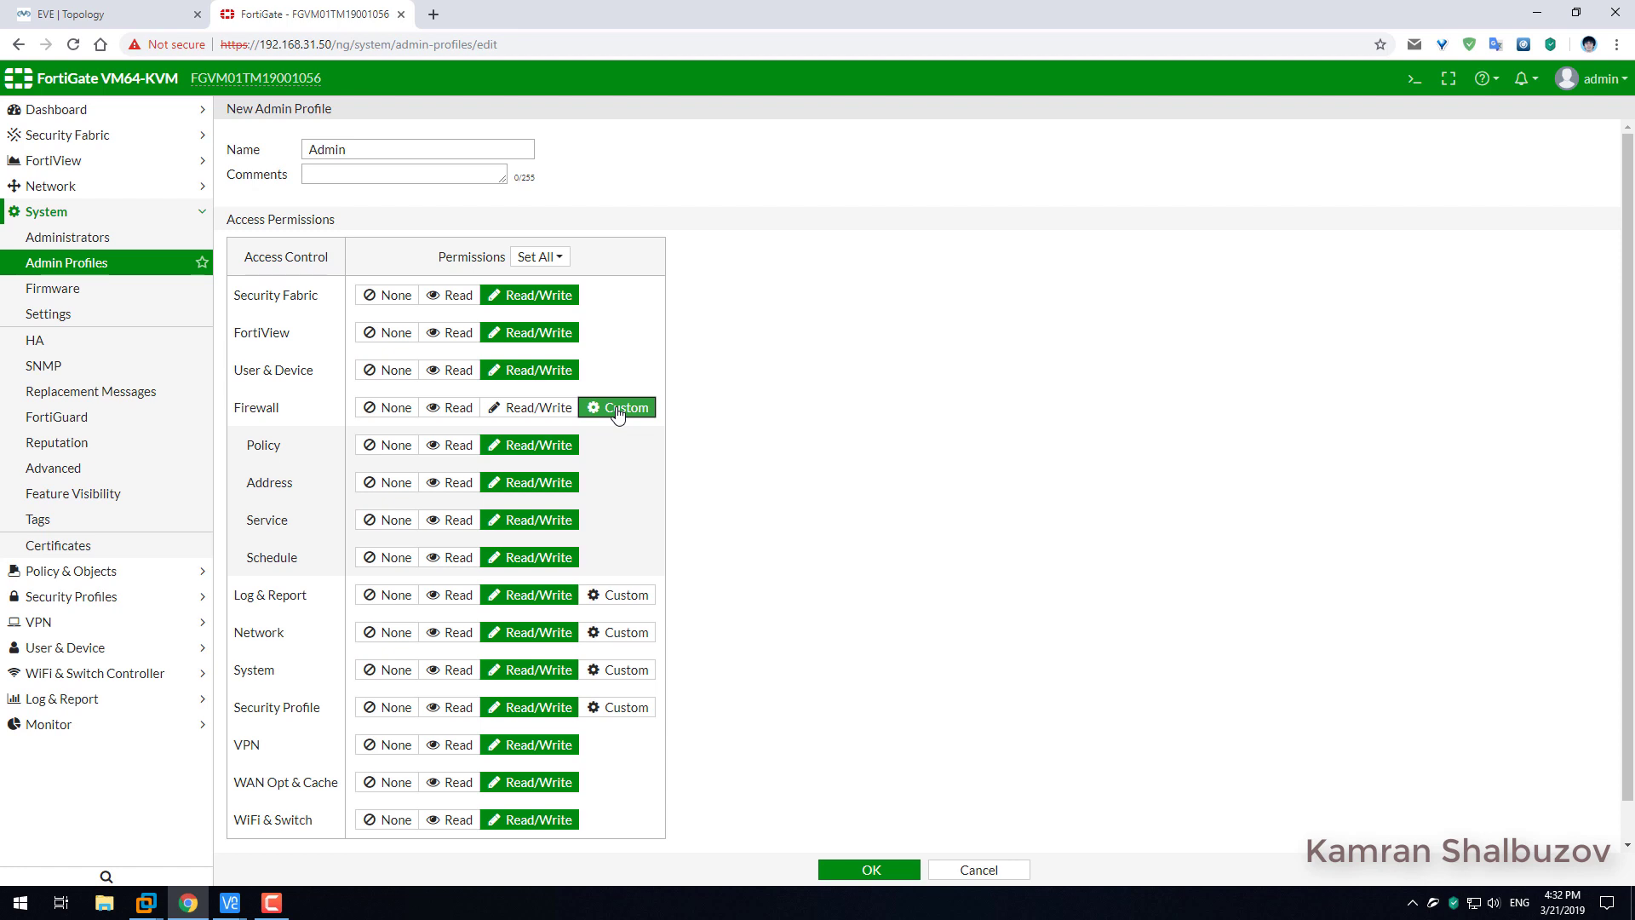
scroll(631, 573, "down", 1)
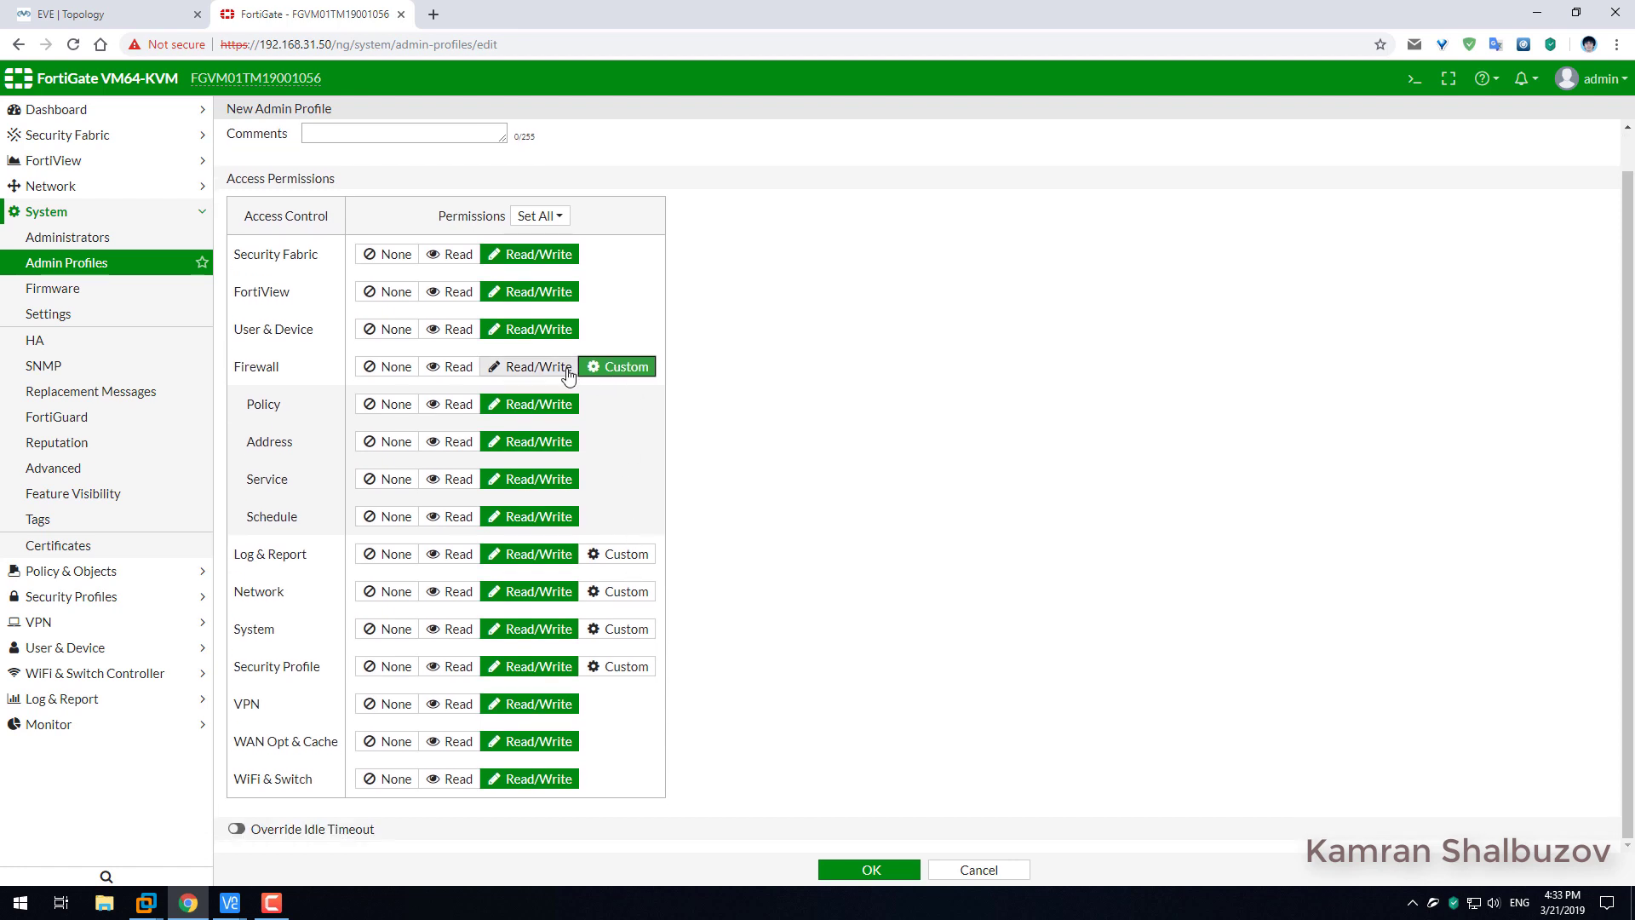
left_click(545, 368)
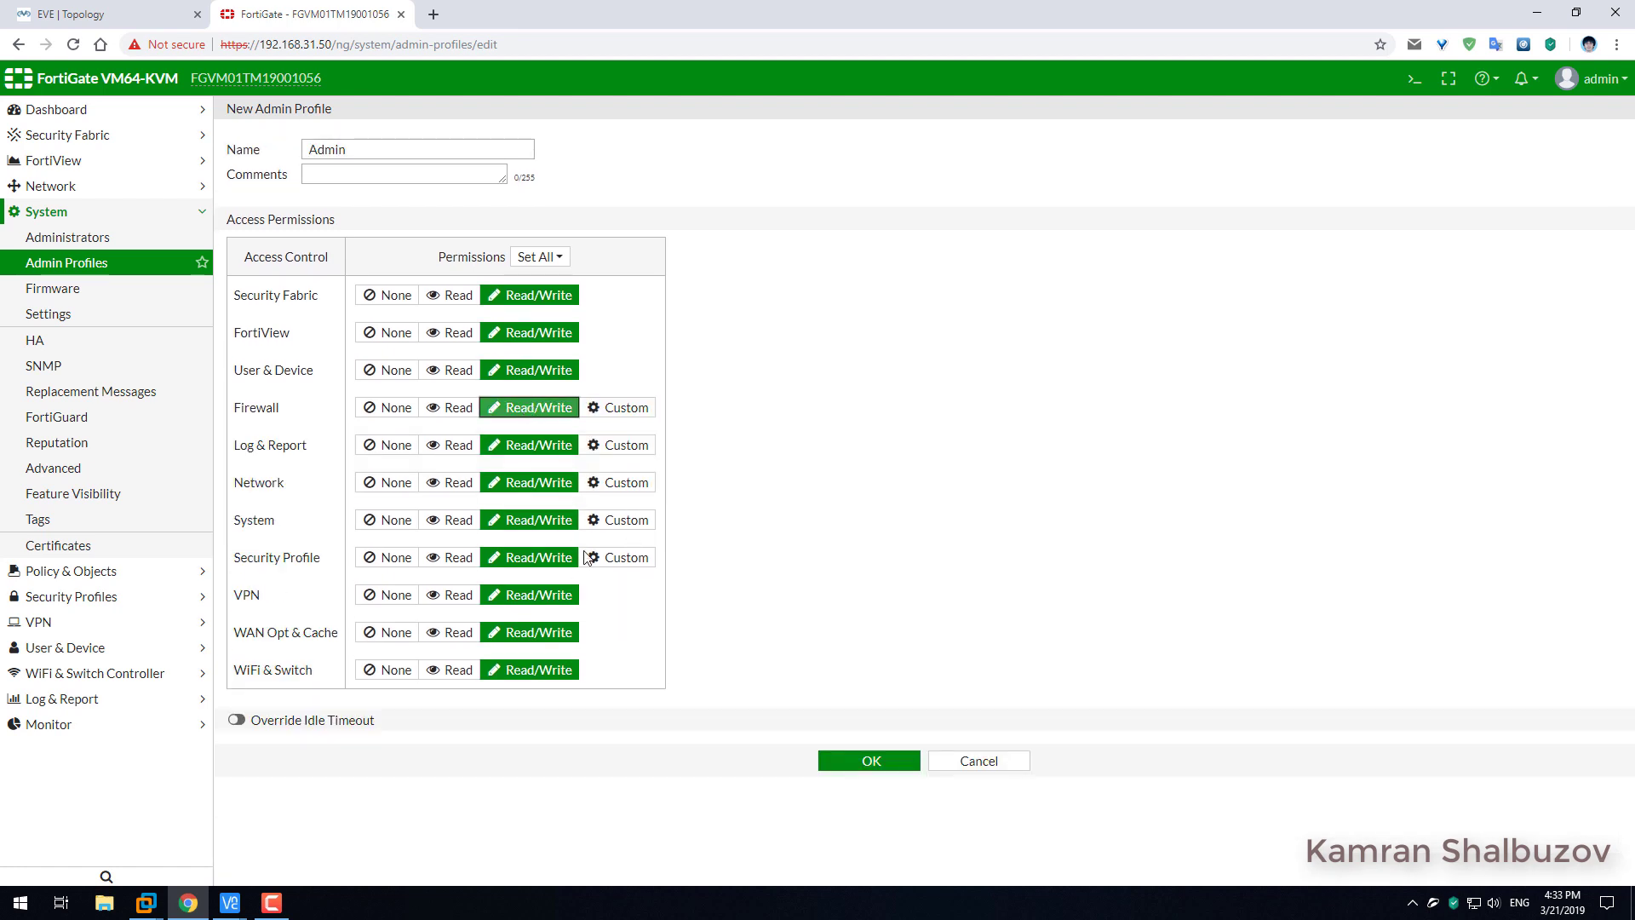
left_click(871, 760)
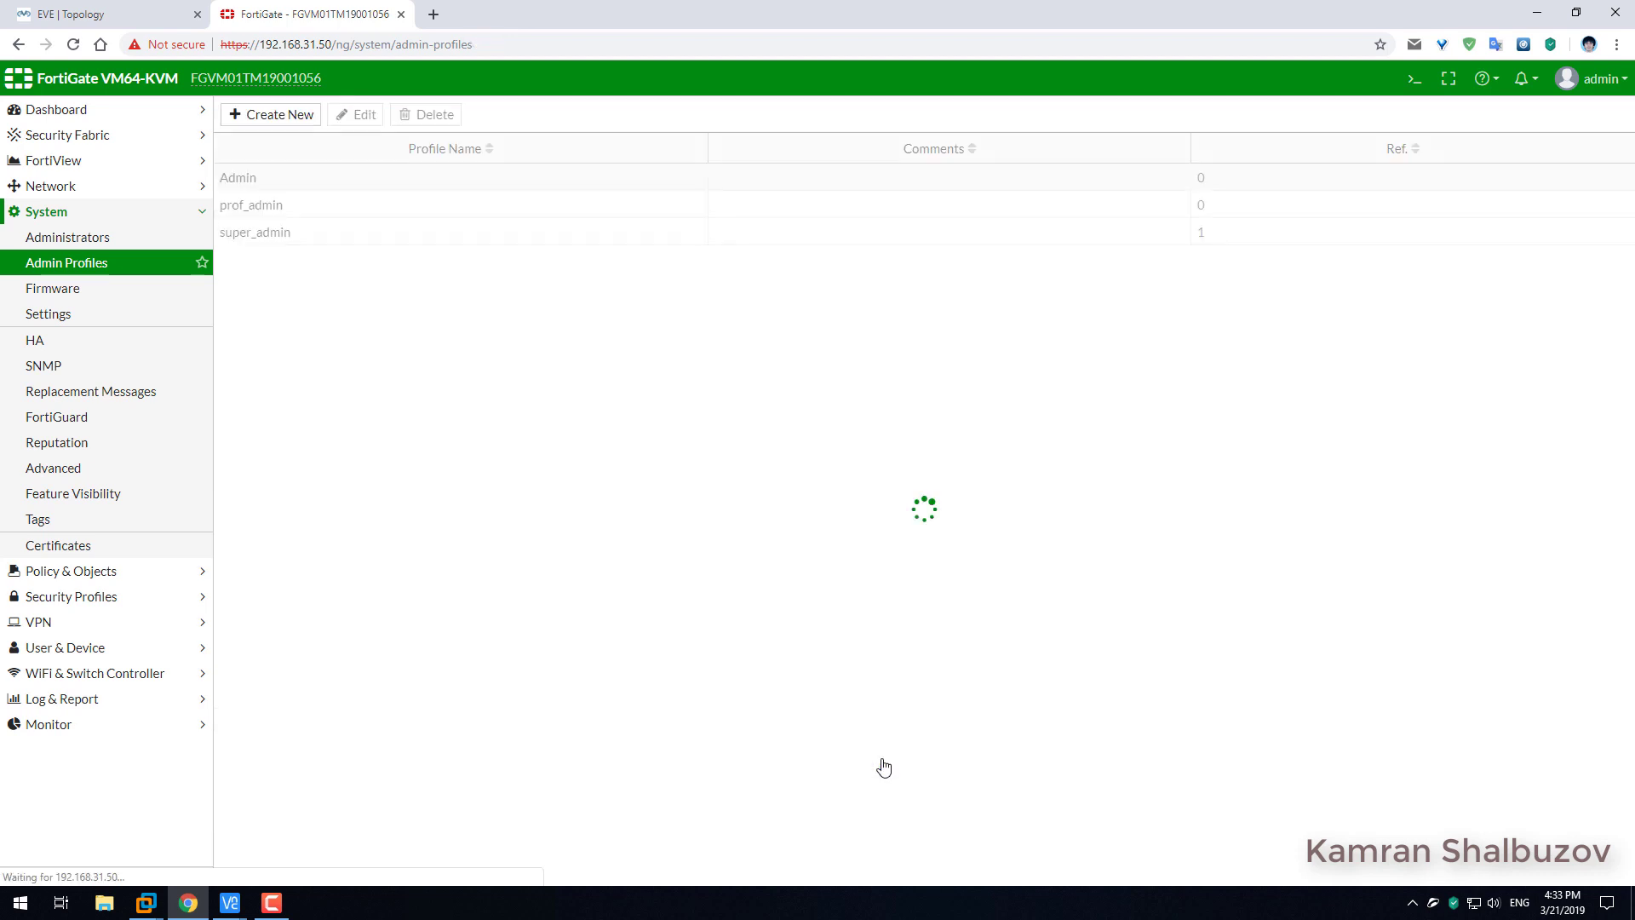
Create a new admin profile named Support with every permission set to Read.
left_click(273, 115)
left_click(371, 154)
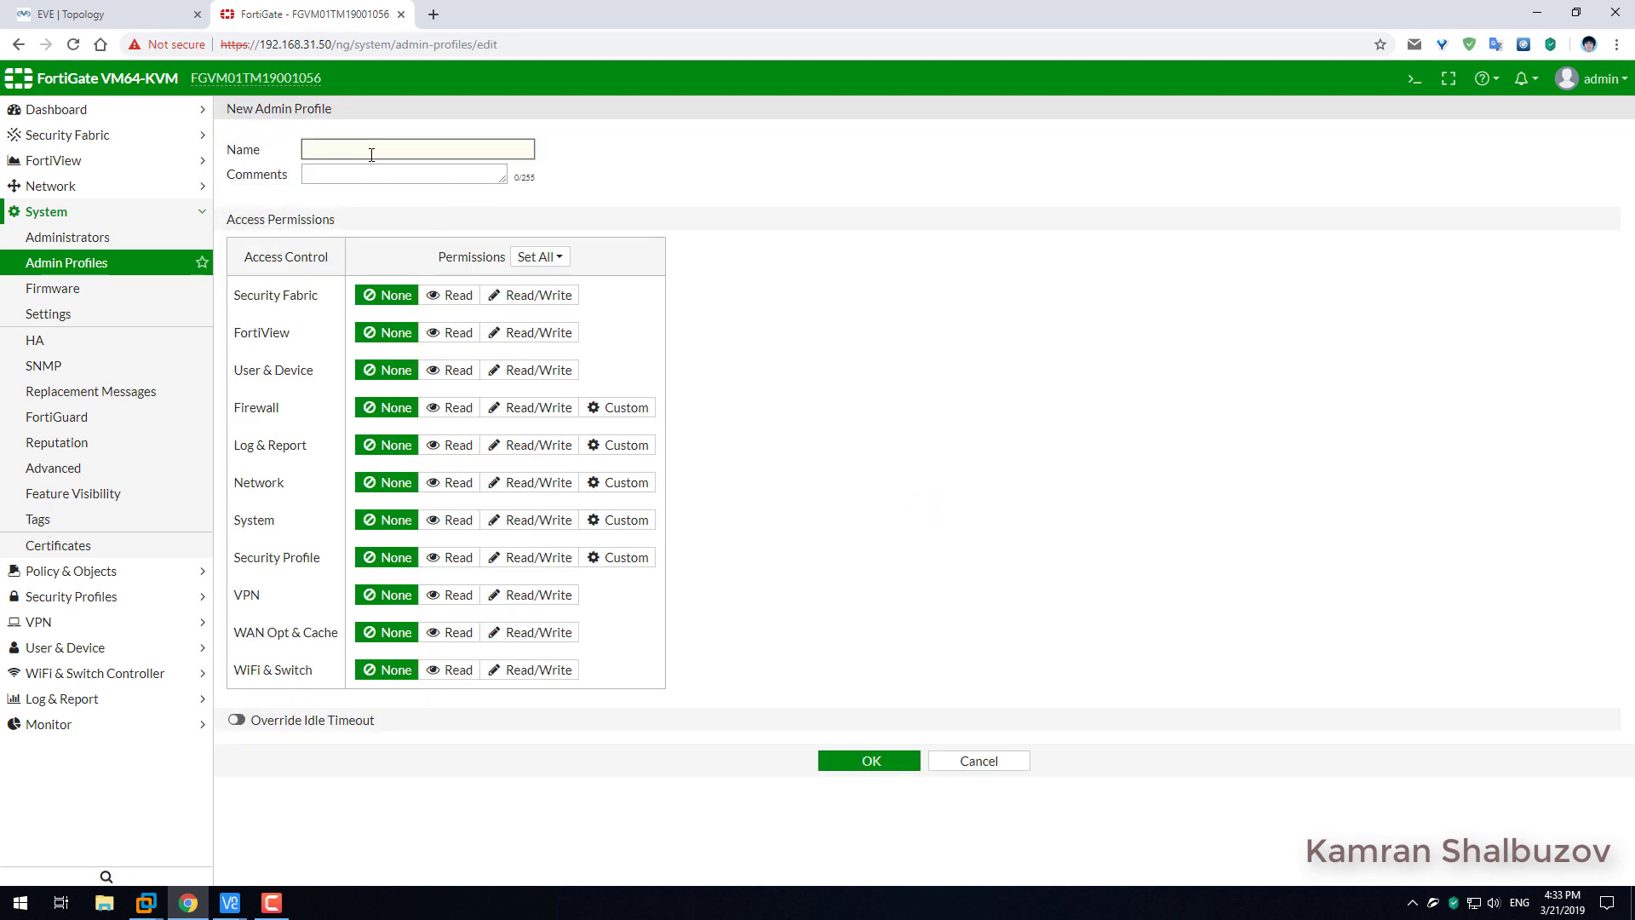
left_click(559, 267)
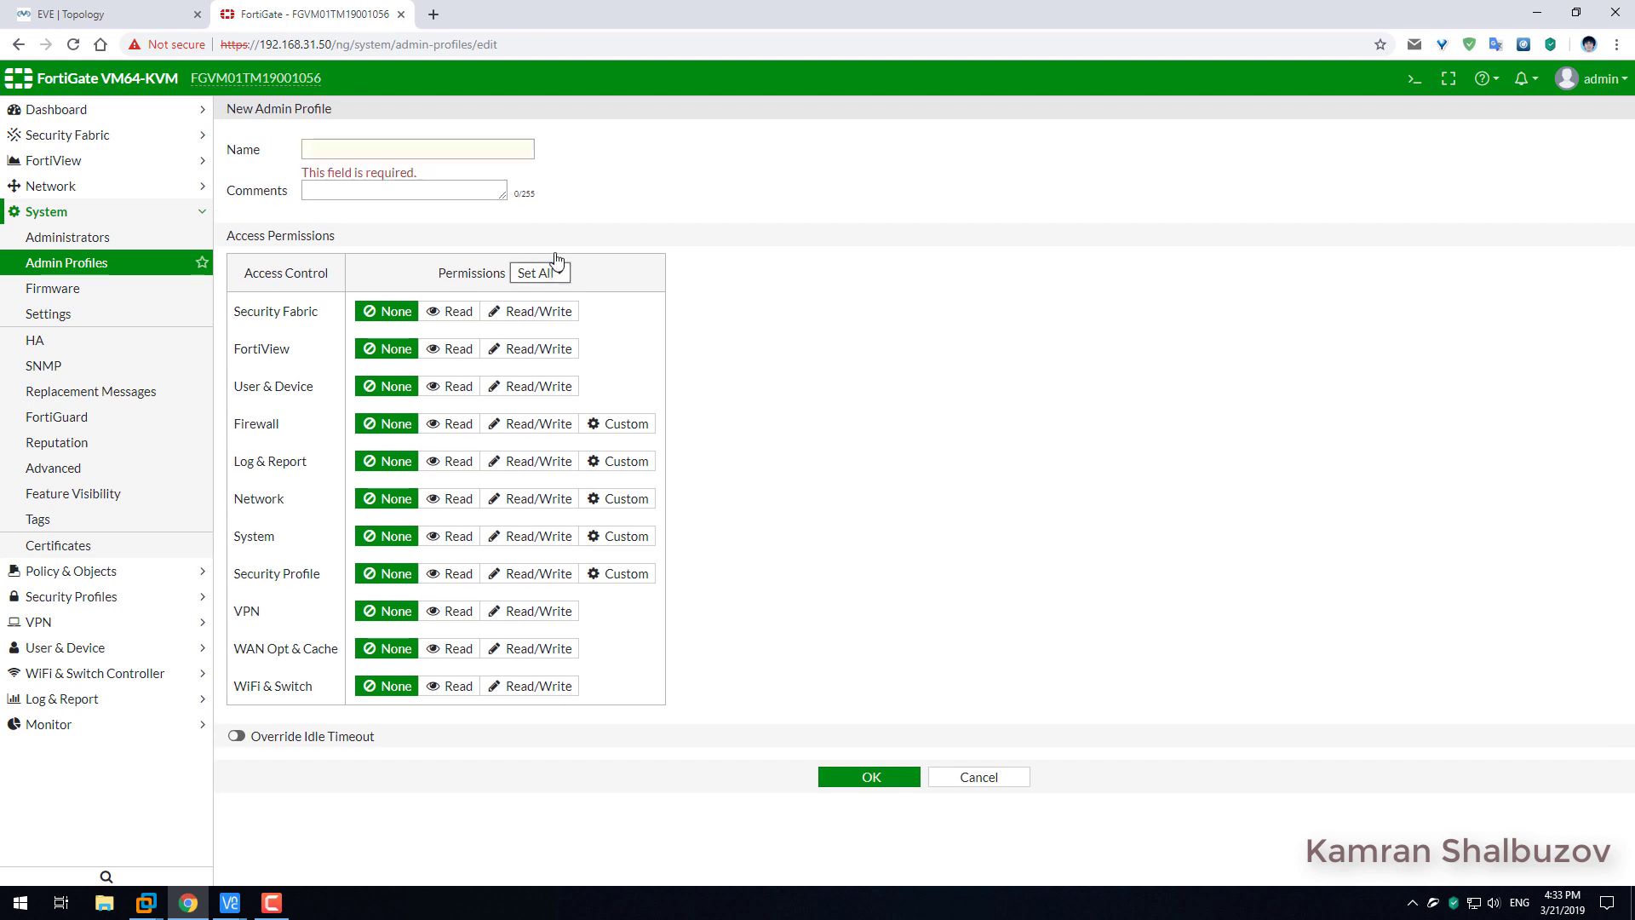
left_click(548, 274)
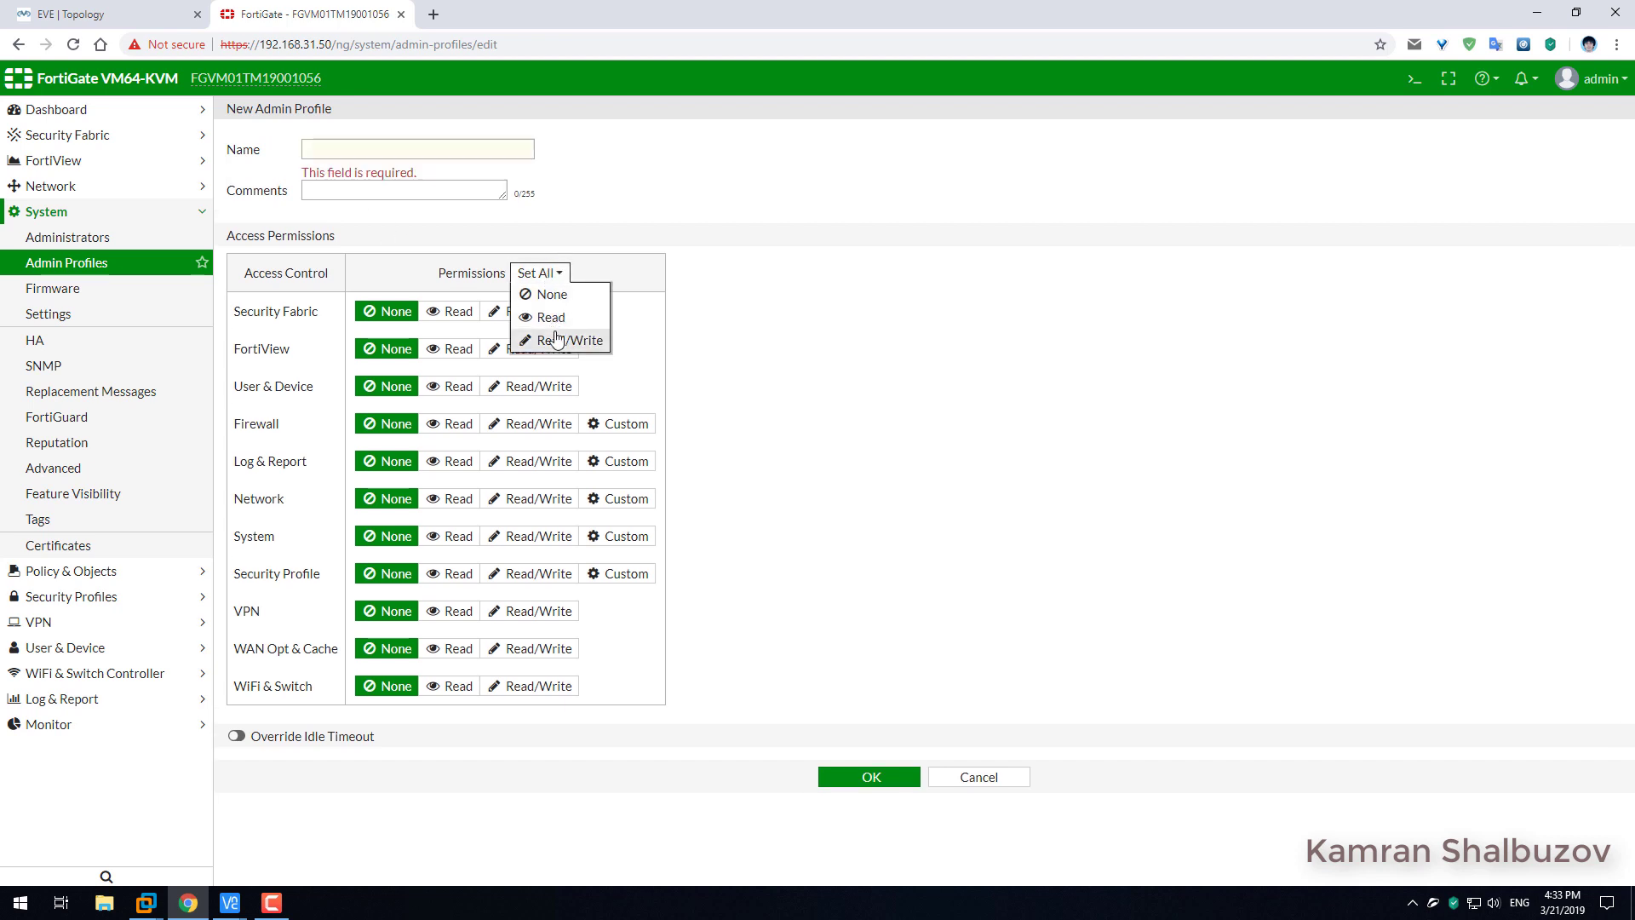
left_click(551, 322)
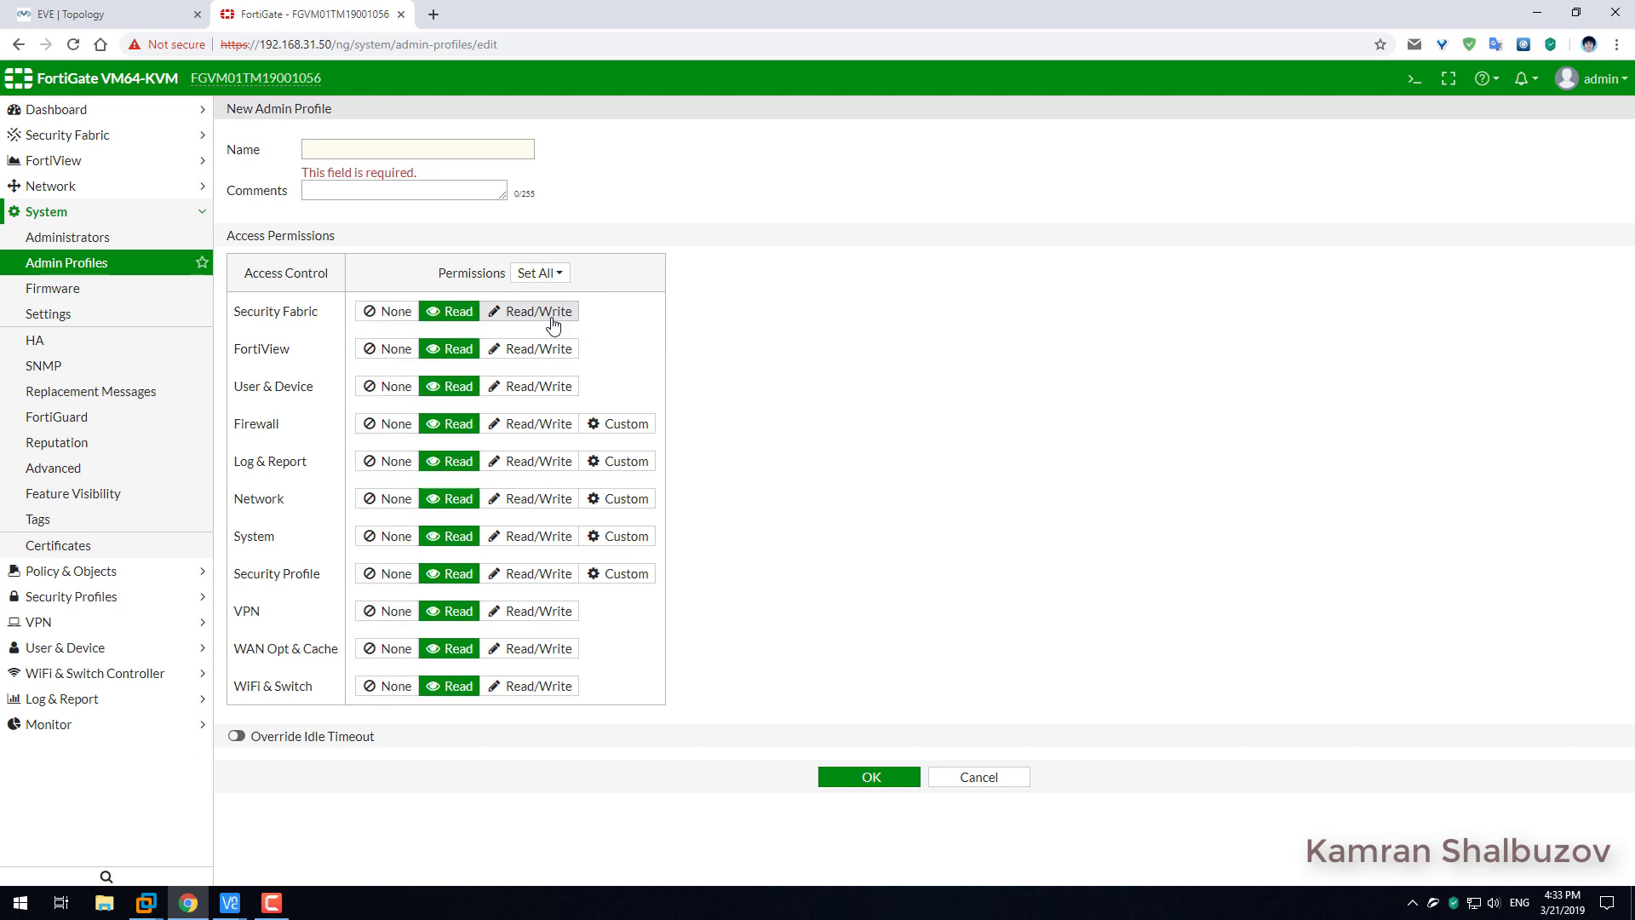
left_click(379, 154)
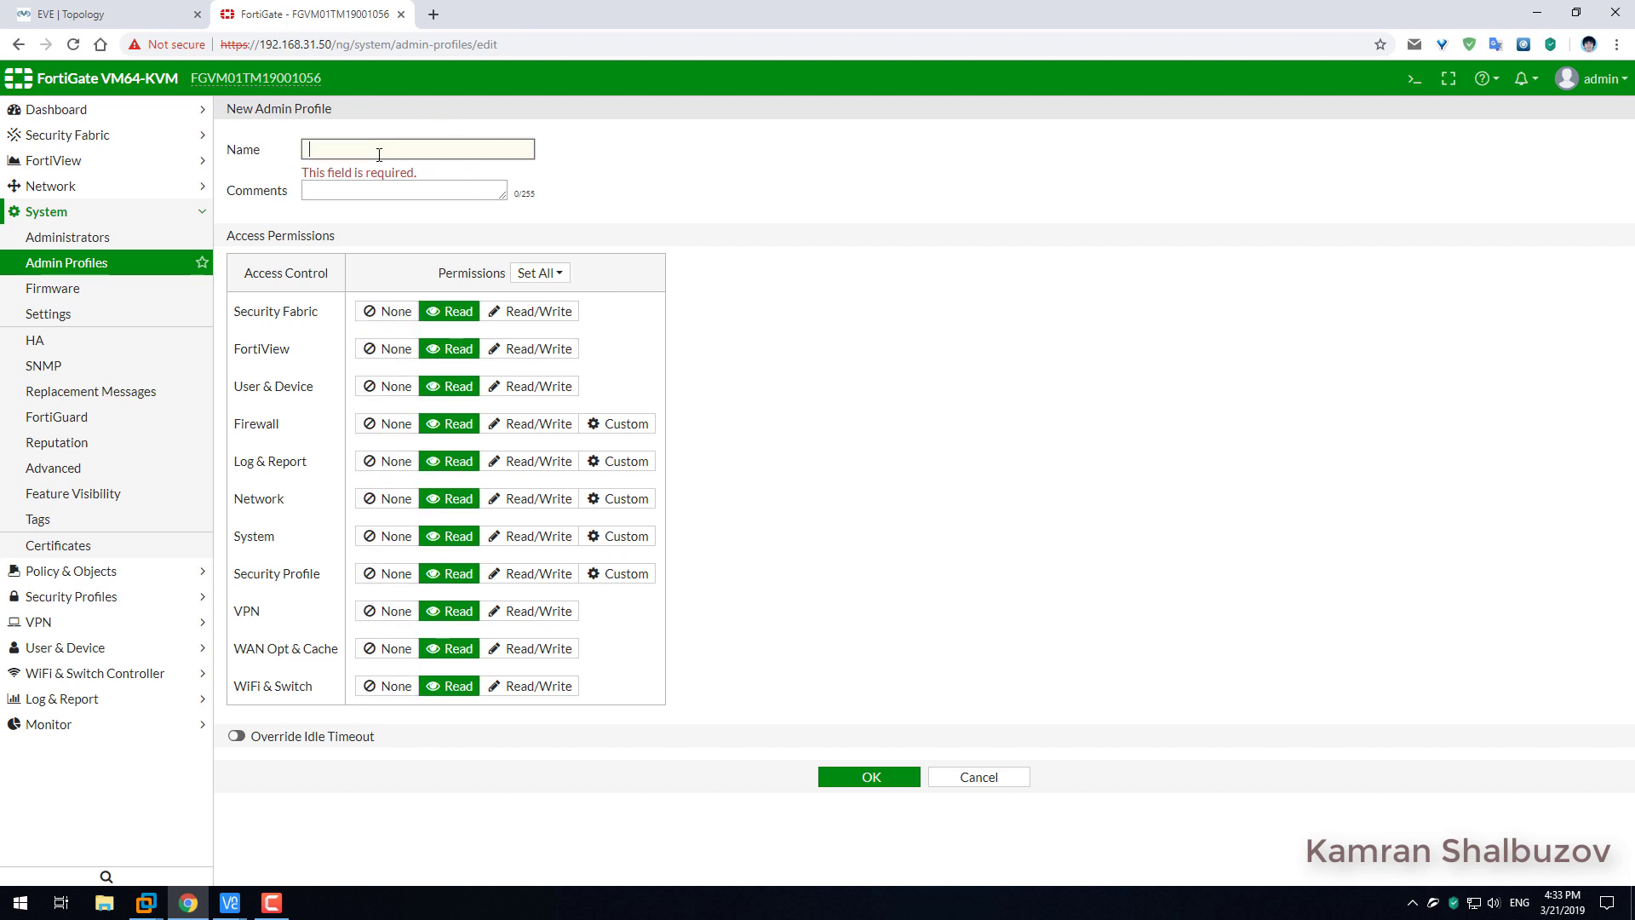
type("Support")
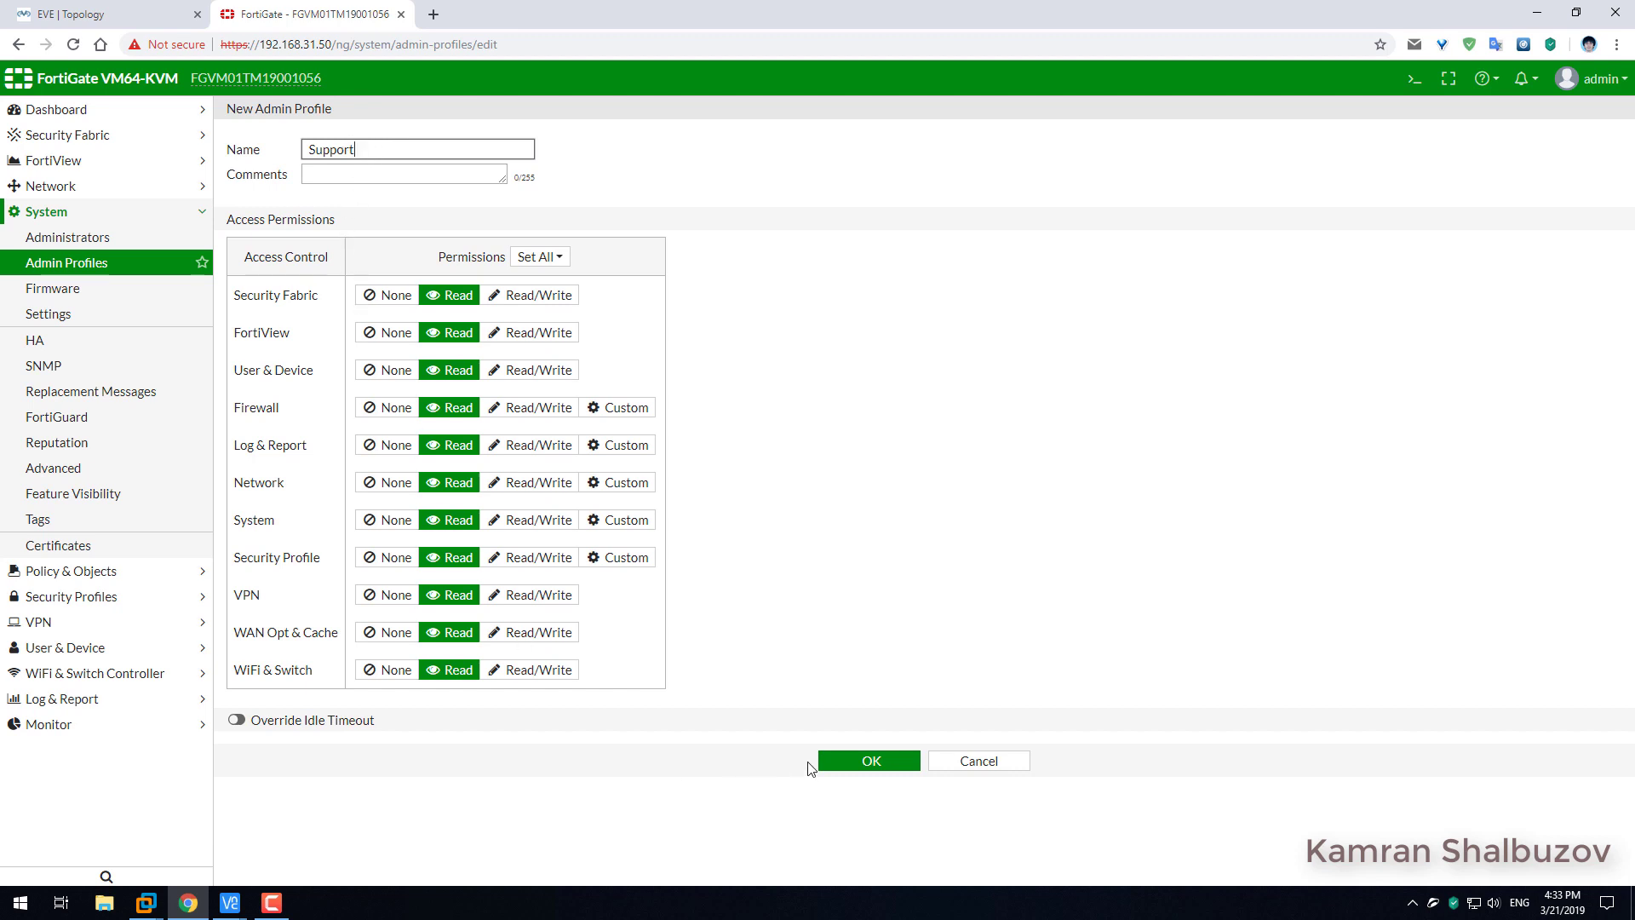
Override the idle timeout with a 5-minute offline value and save the Support profile.
left_click(236, 719)
left_click_drag(442, 775, 329, 776)
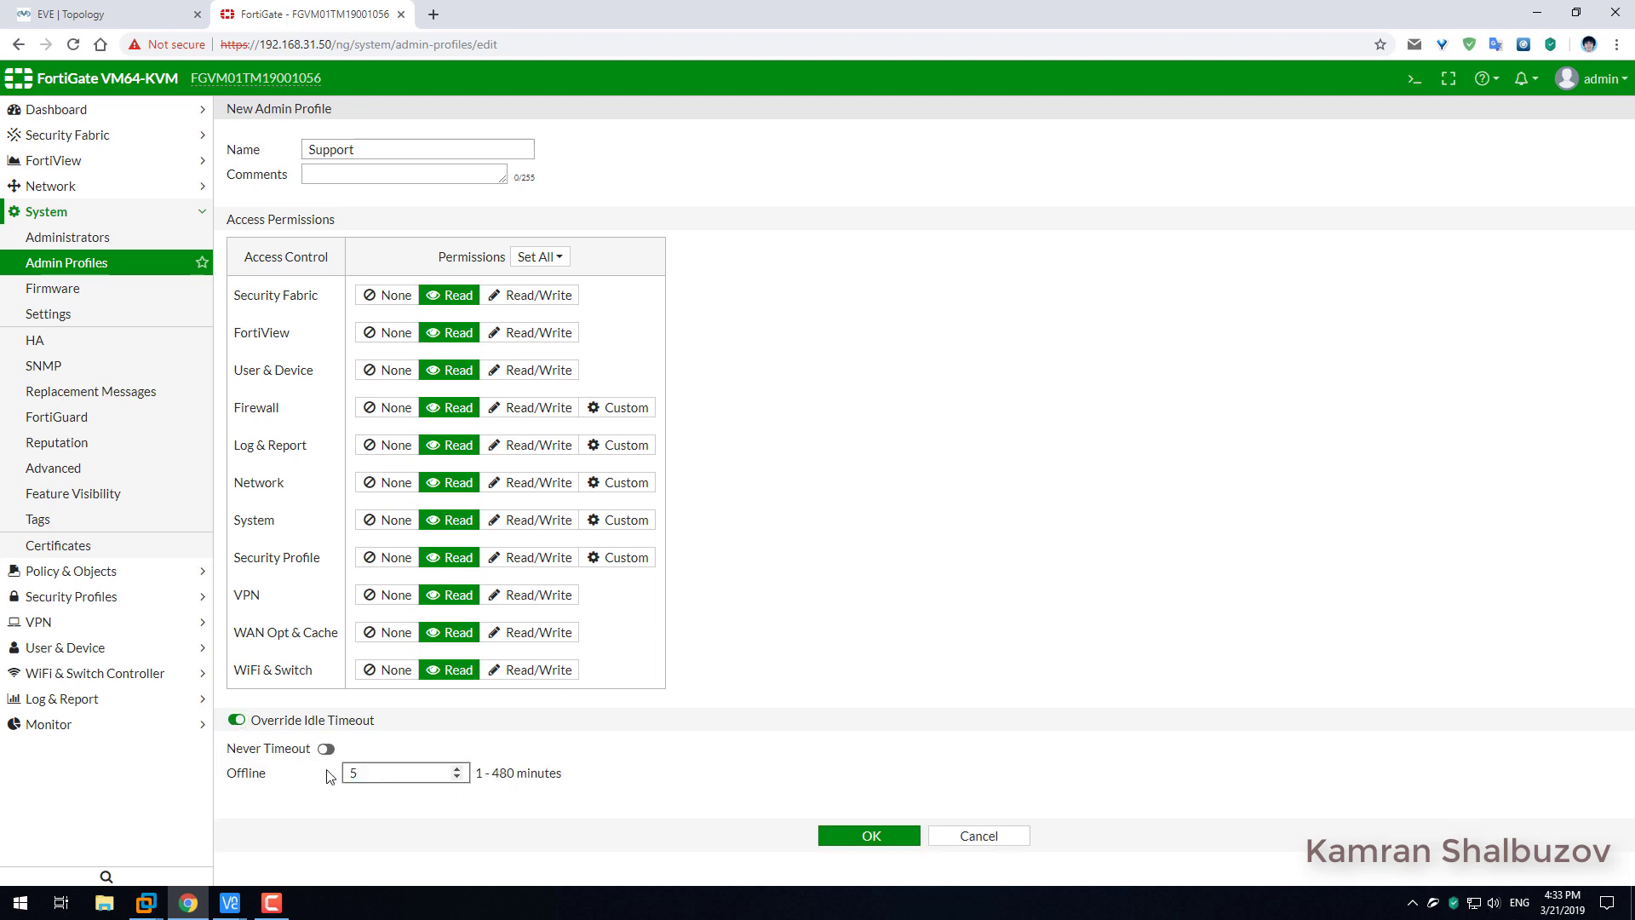
left_click(869, 836)
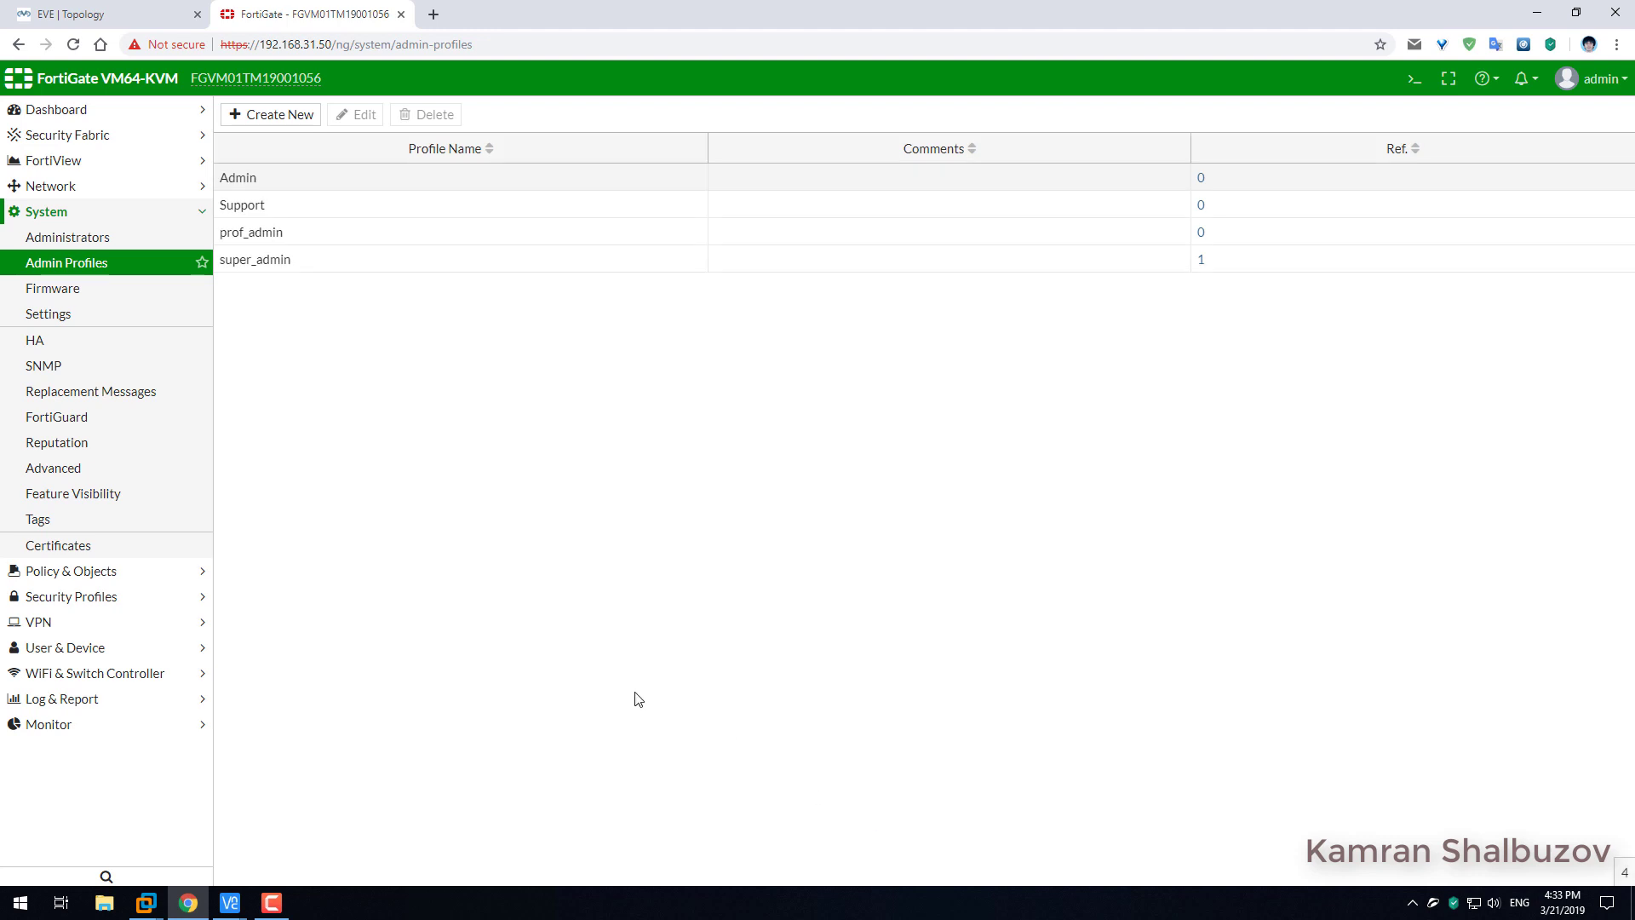
left_click(268, 177)
left_click(264, 210)
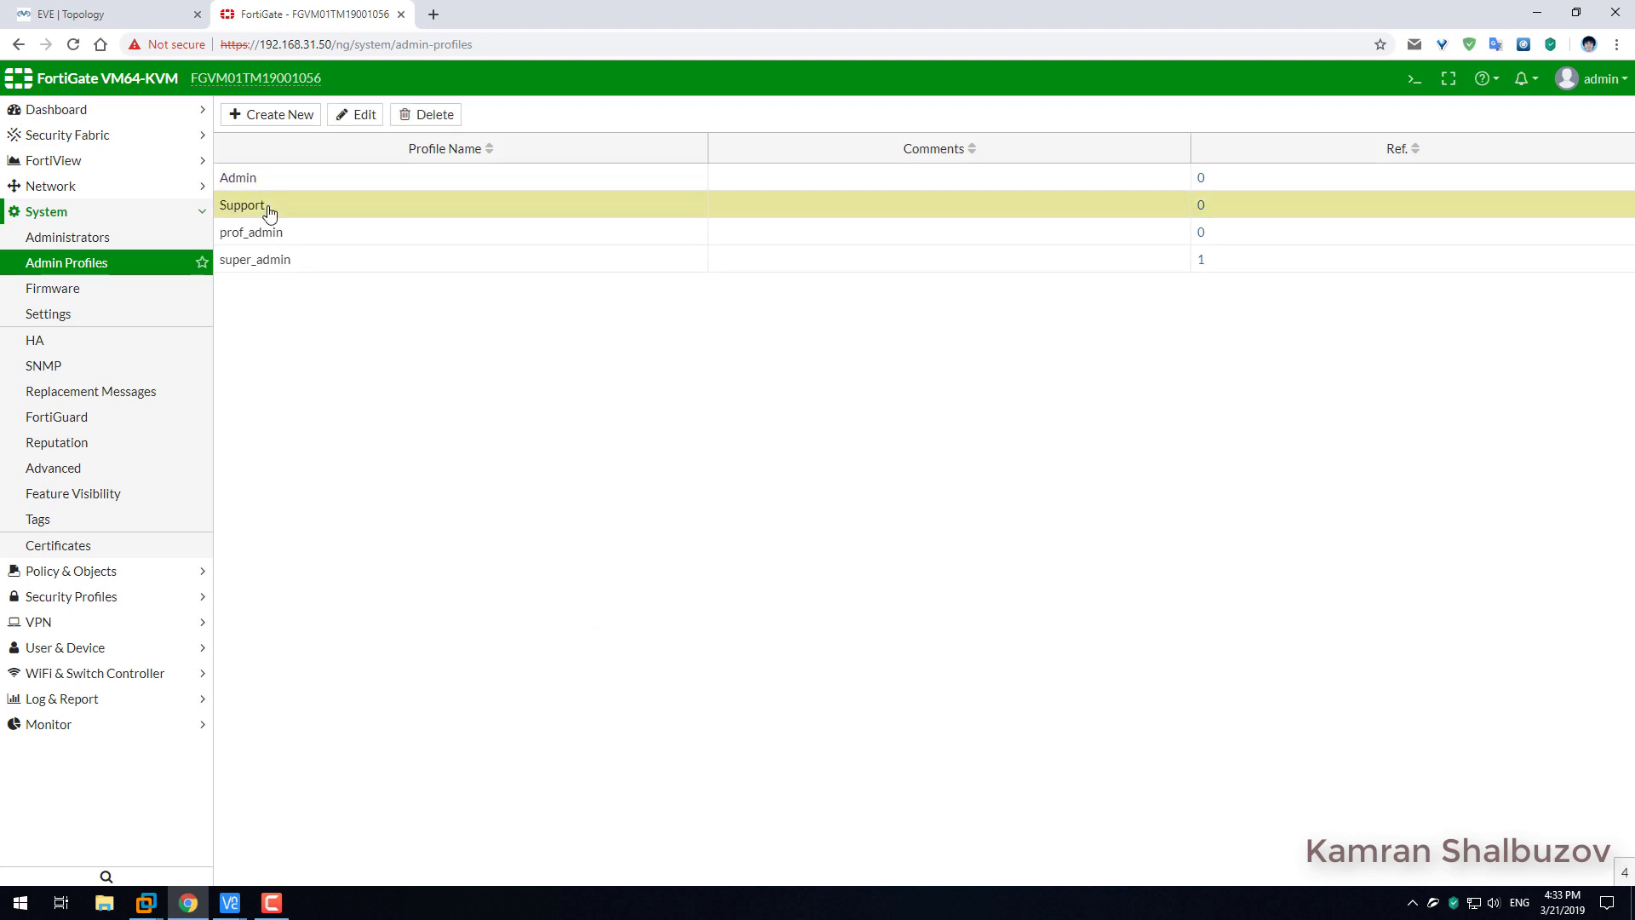
Add administrator Admin matching all FortiGateAdmin remote group users, with the Admin profile.
left_click(110, 238)
left_click(289, 117)
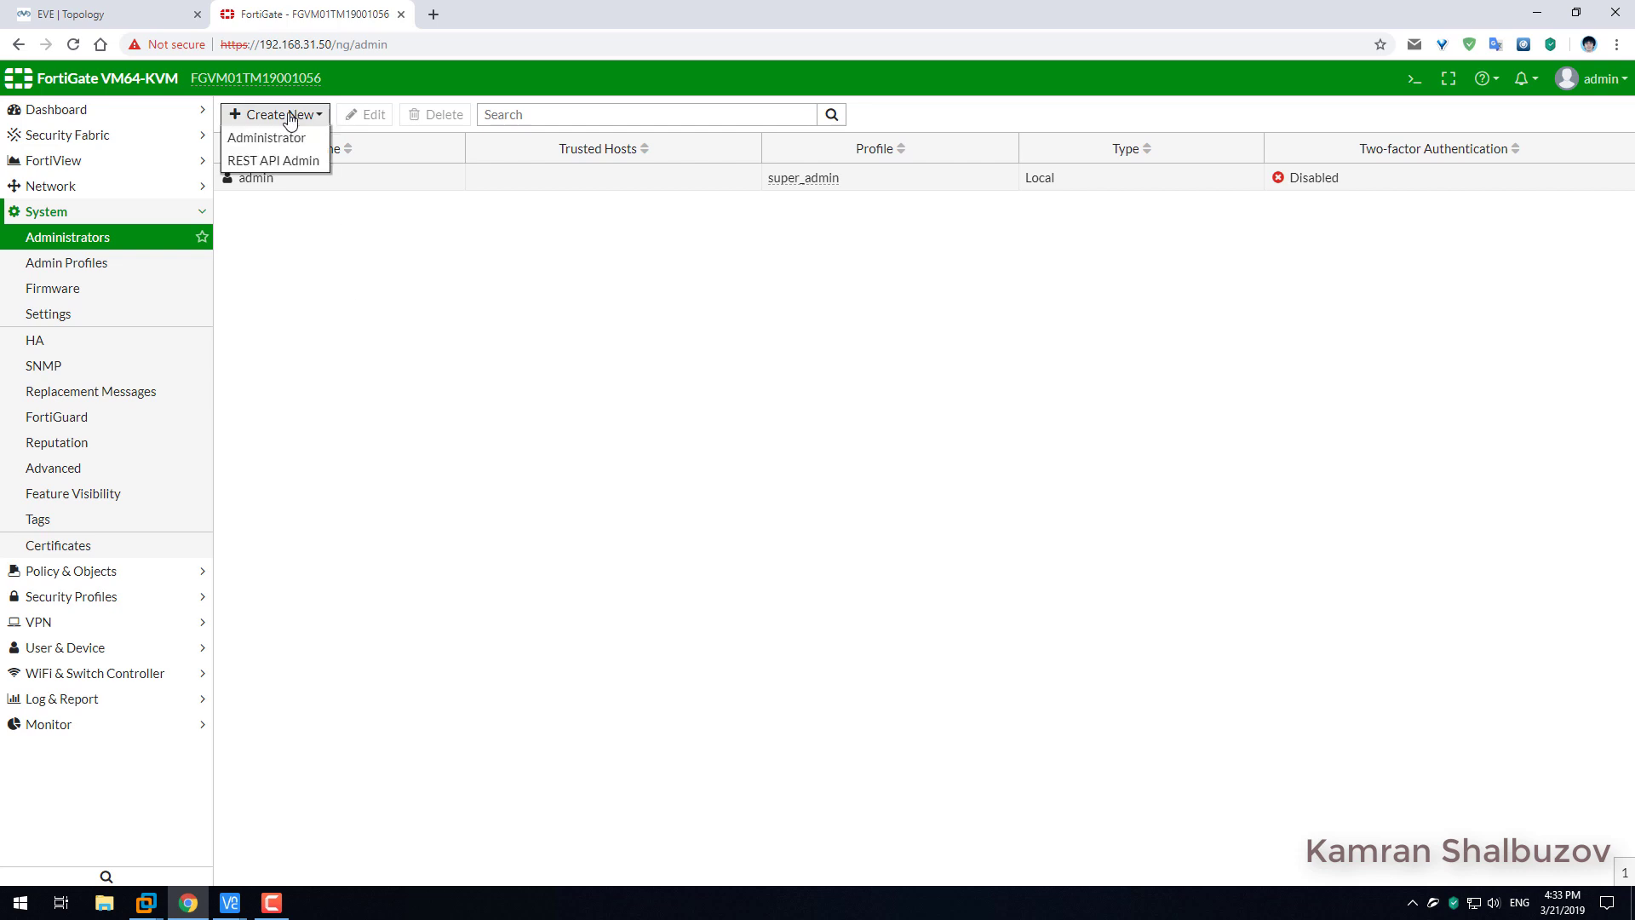
left_click(279, 141)
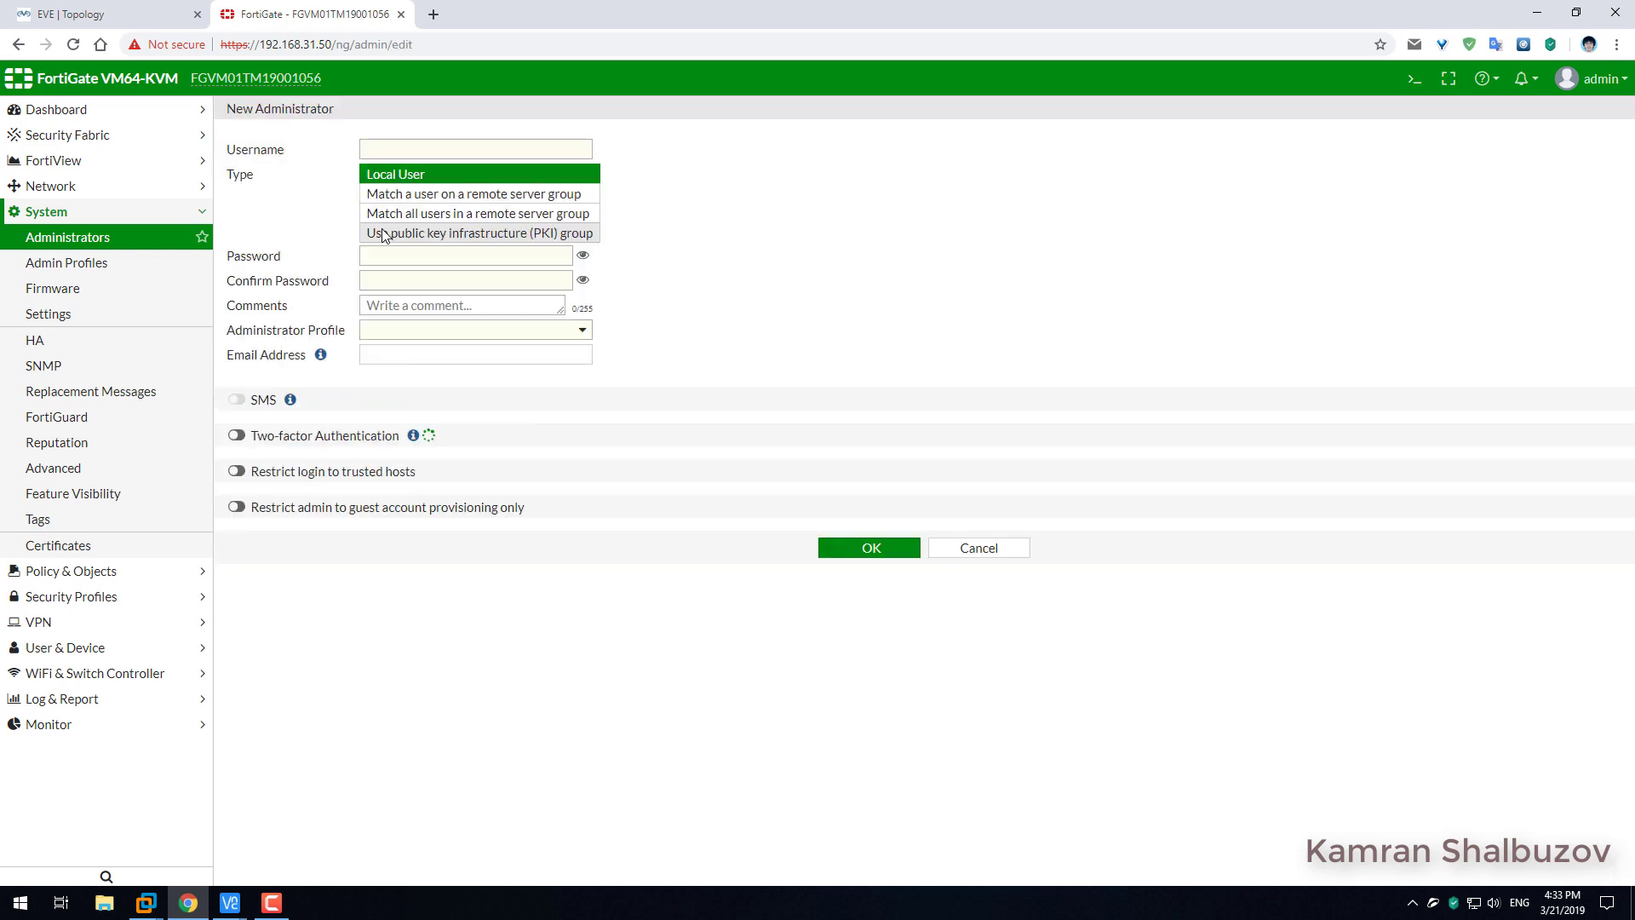
left_click(451, 215)
left_click(387, 148)
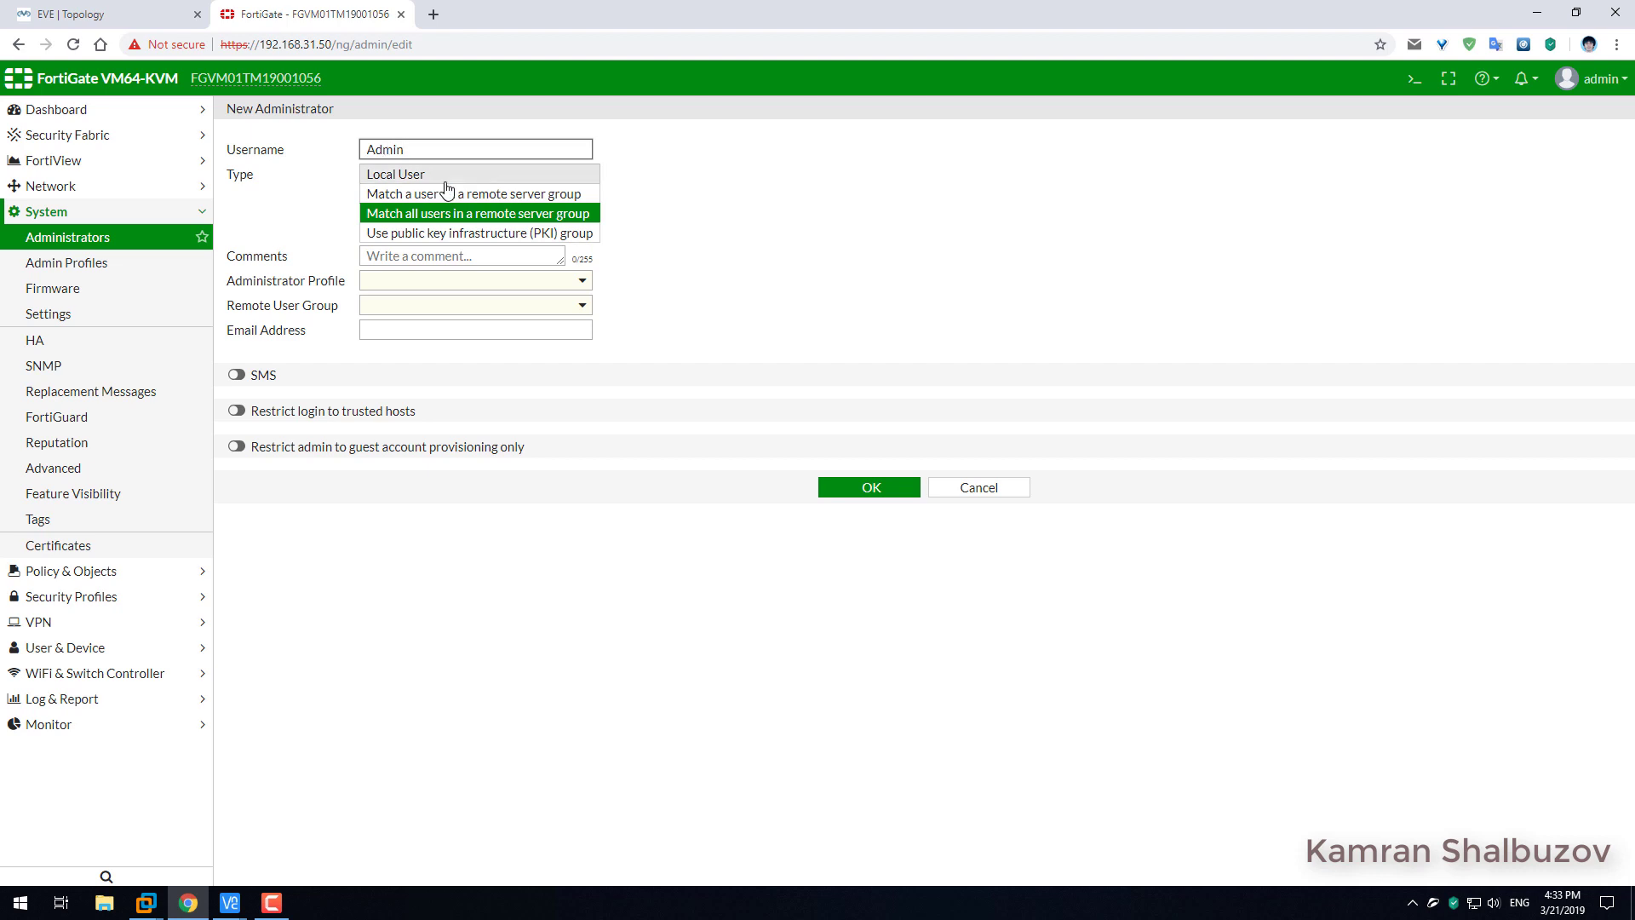
left_click(426, 283)
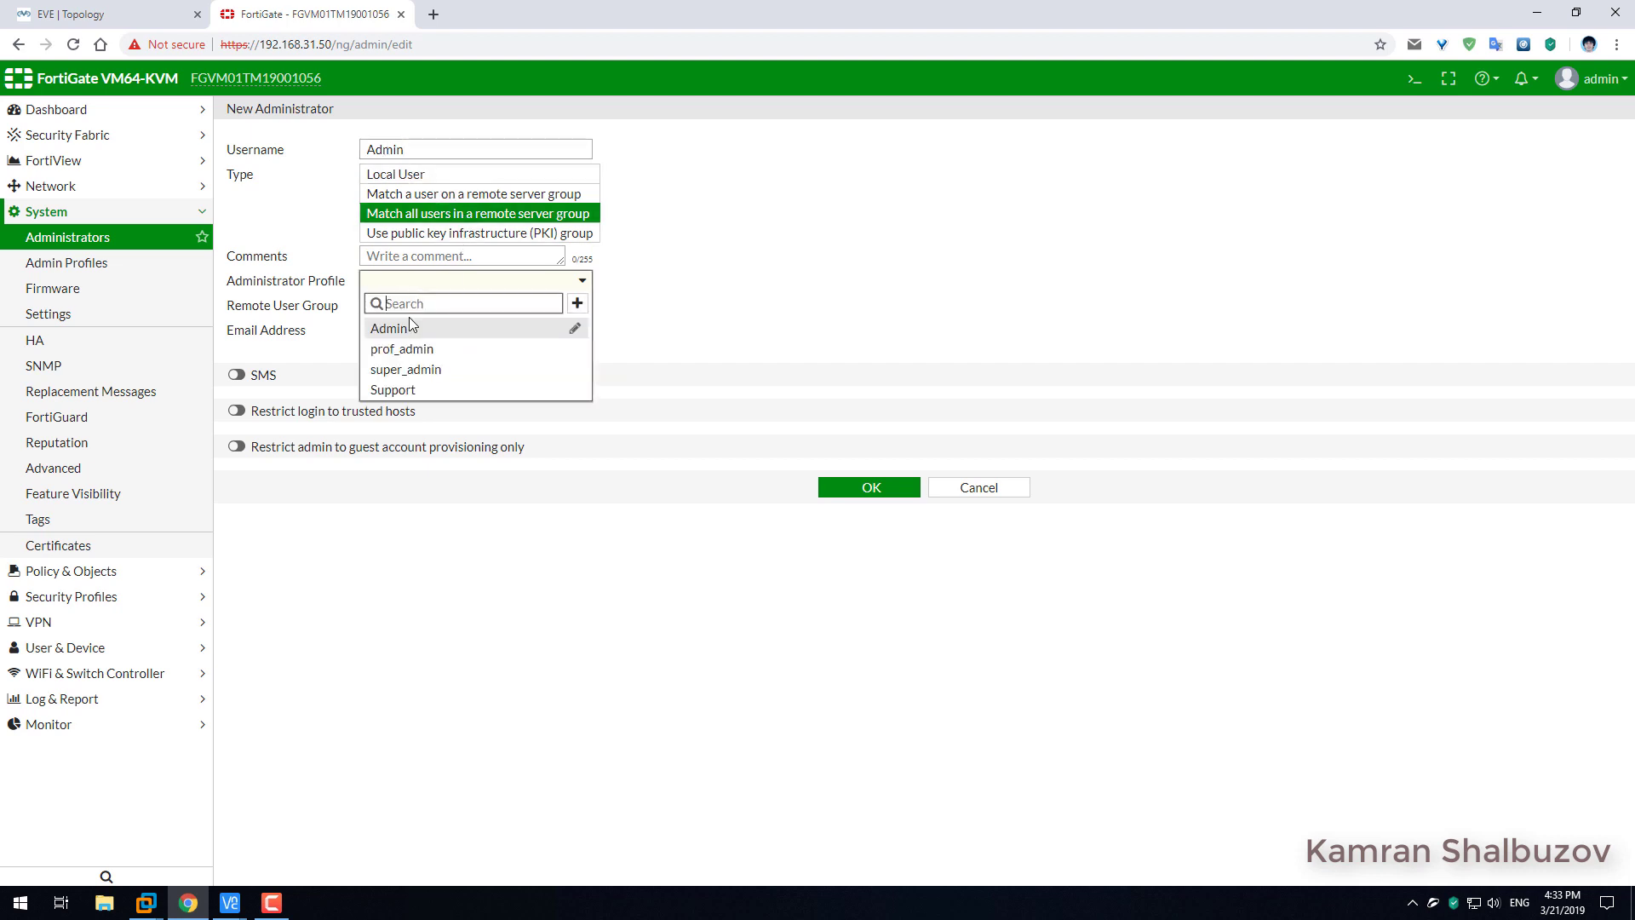
left_click(403, 332)
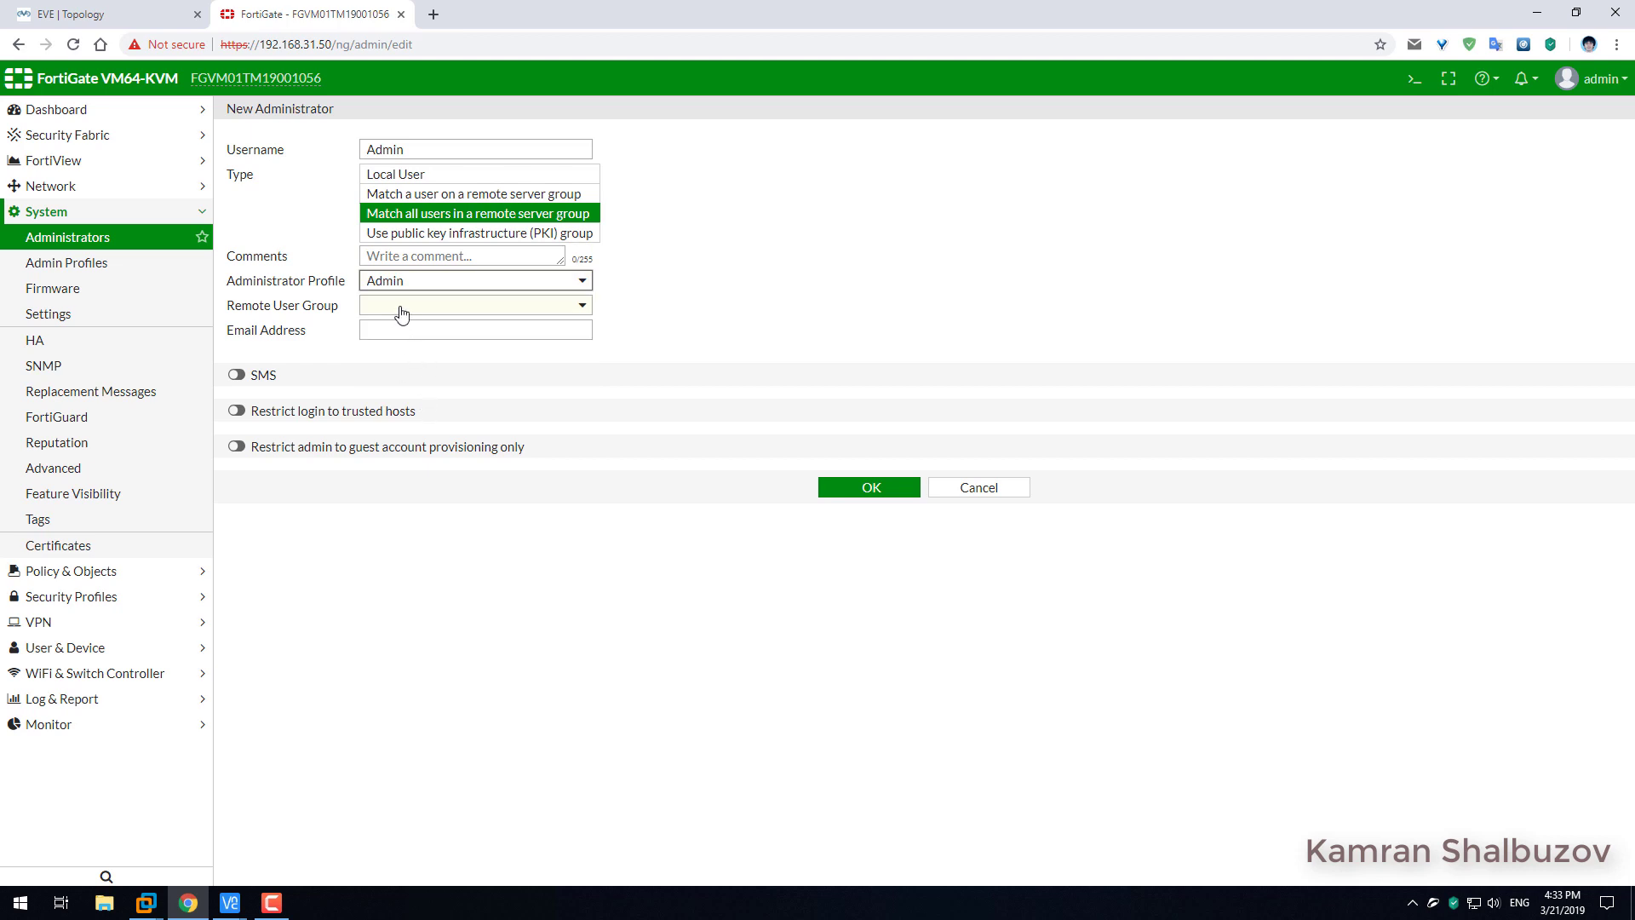
left_click(402, 306)
left_click(477, 374)
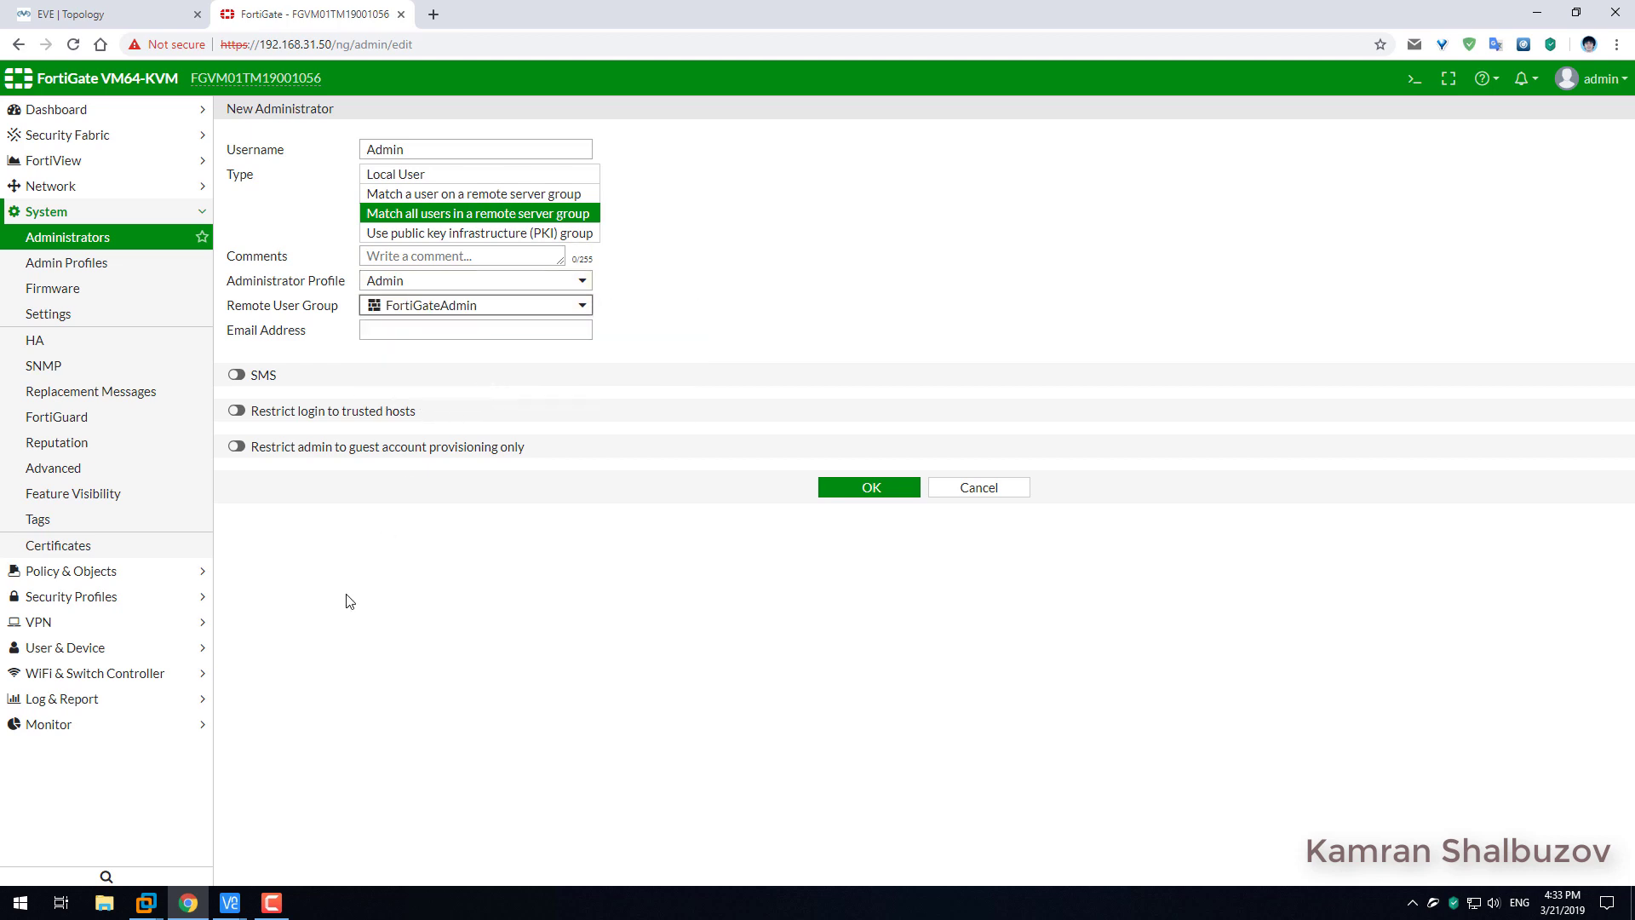
left_click(871, 489)
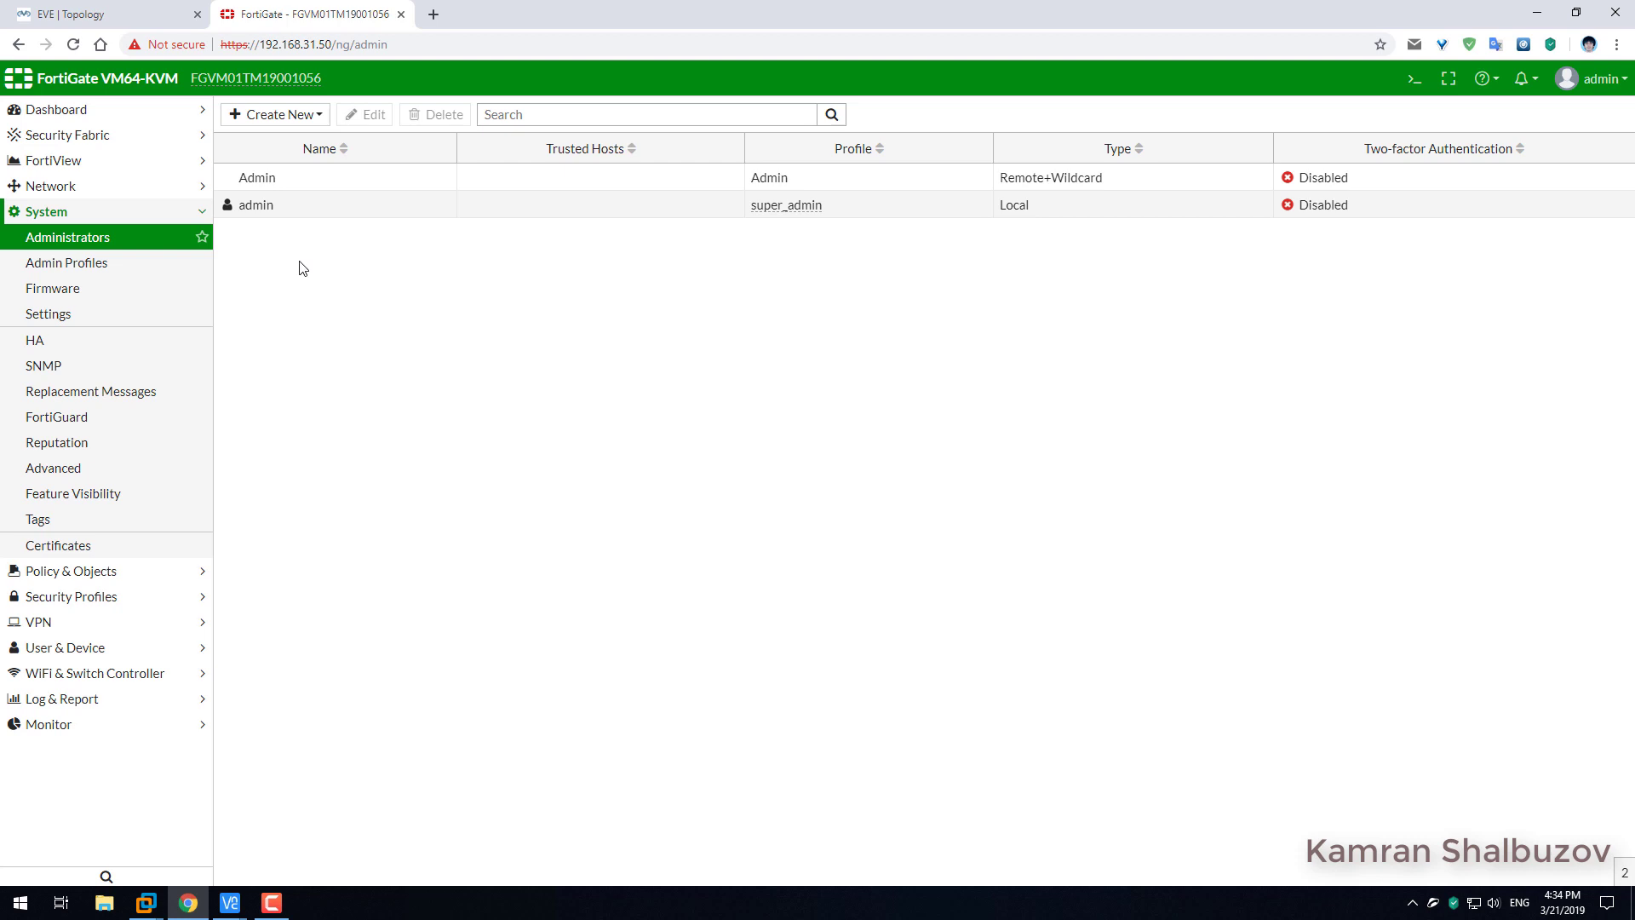
left_click(303, 114)
Add administrator Support matching all FortiGateSupport remote group users, with the Support profile.
left_click(299, 137)
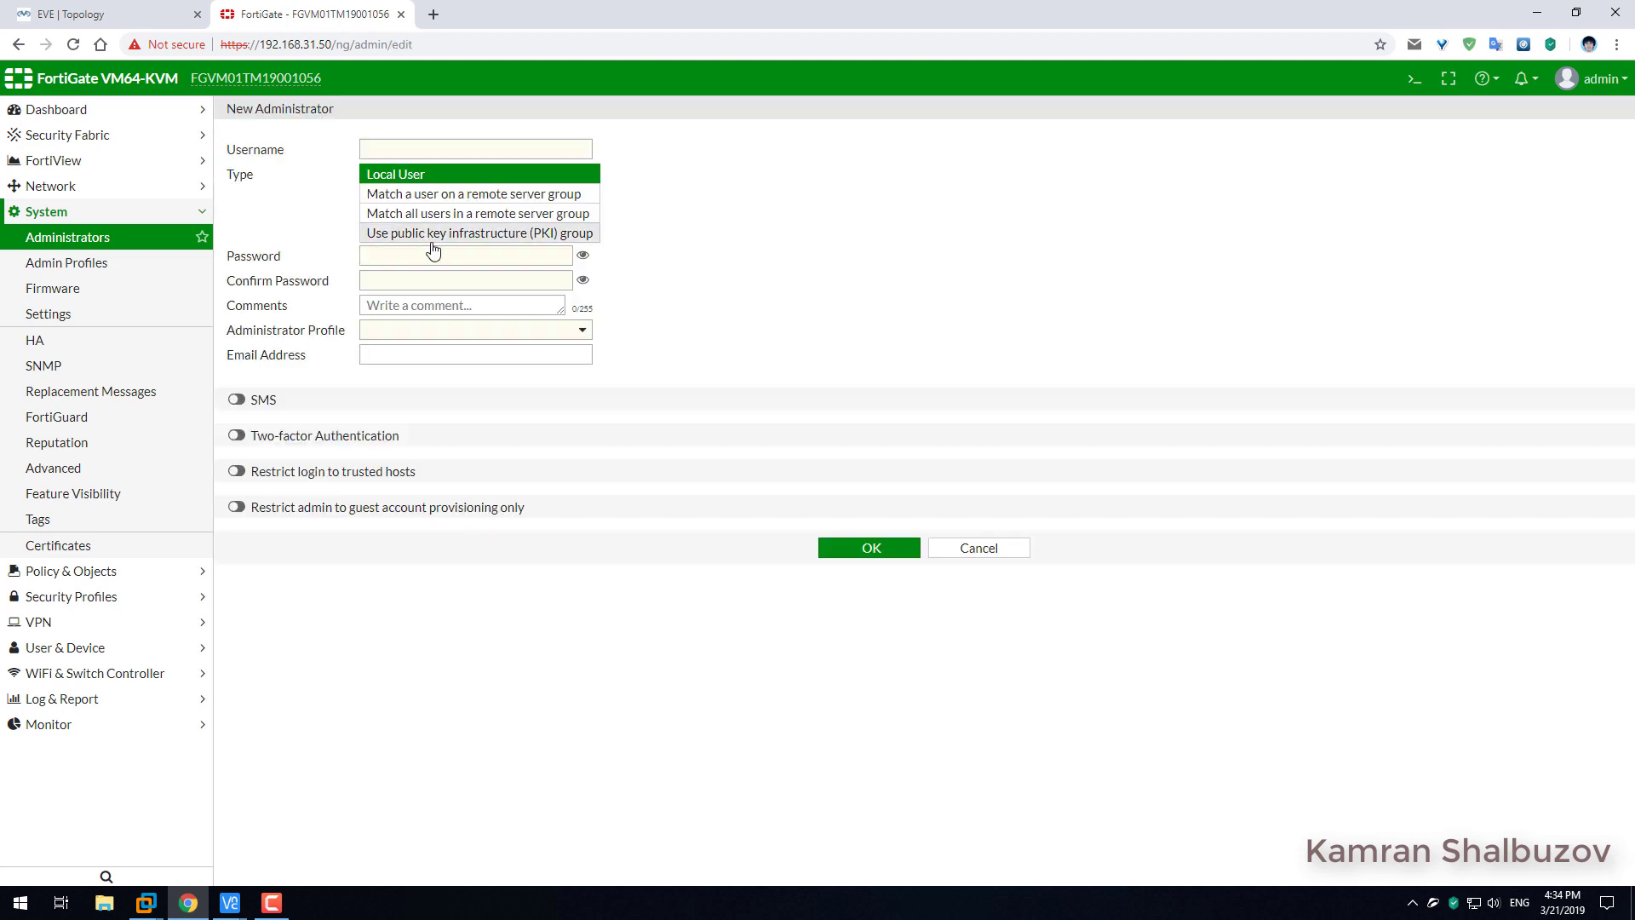
left_click(389, 147)
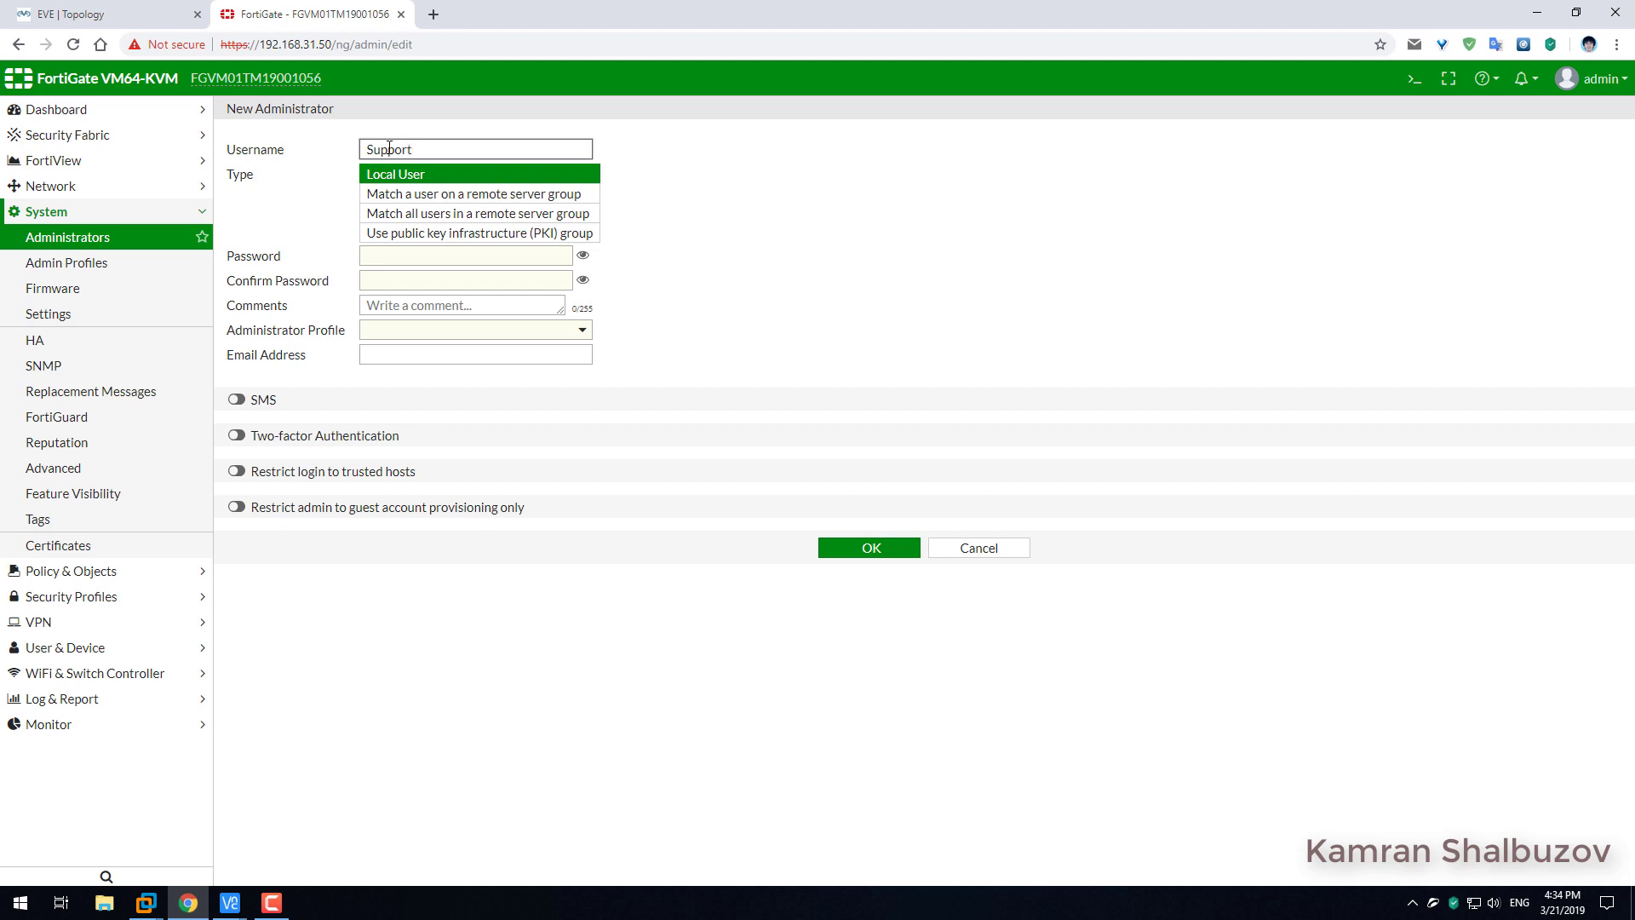
left_click(447, 215)
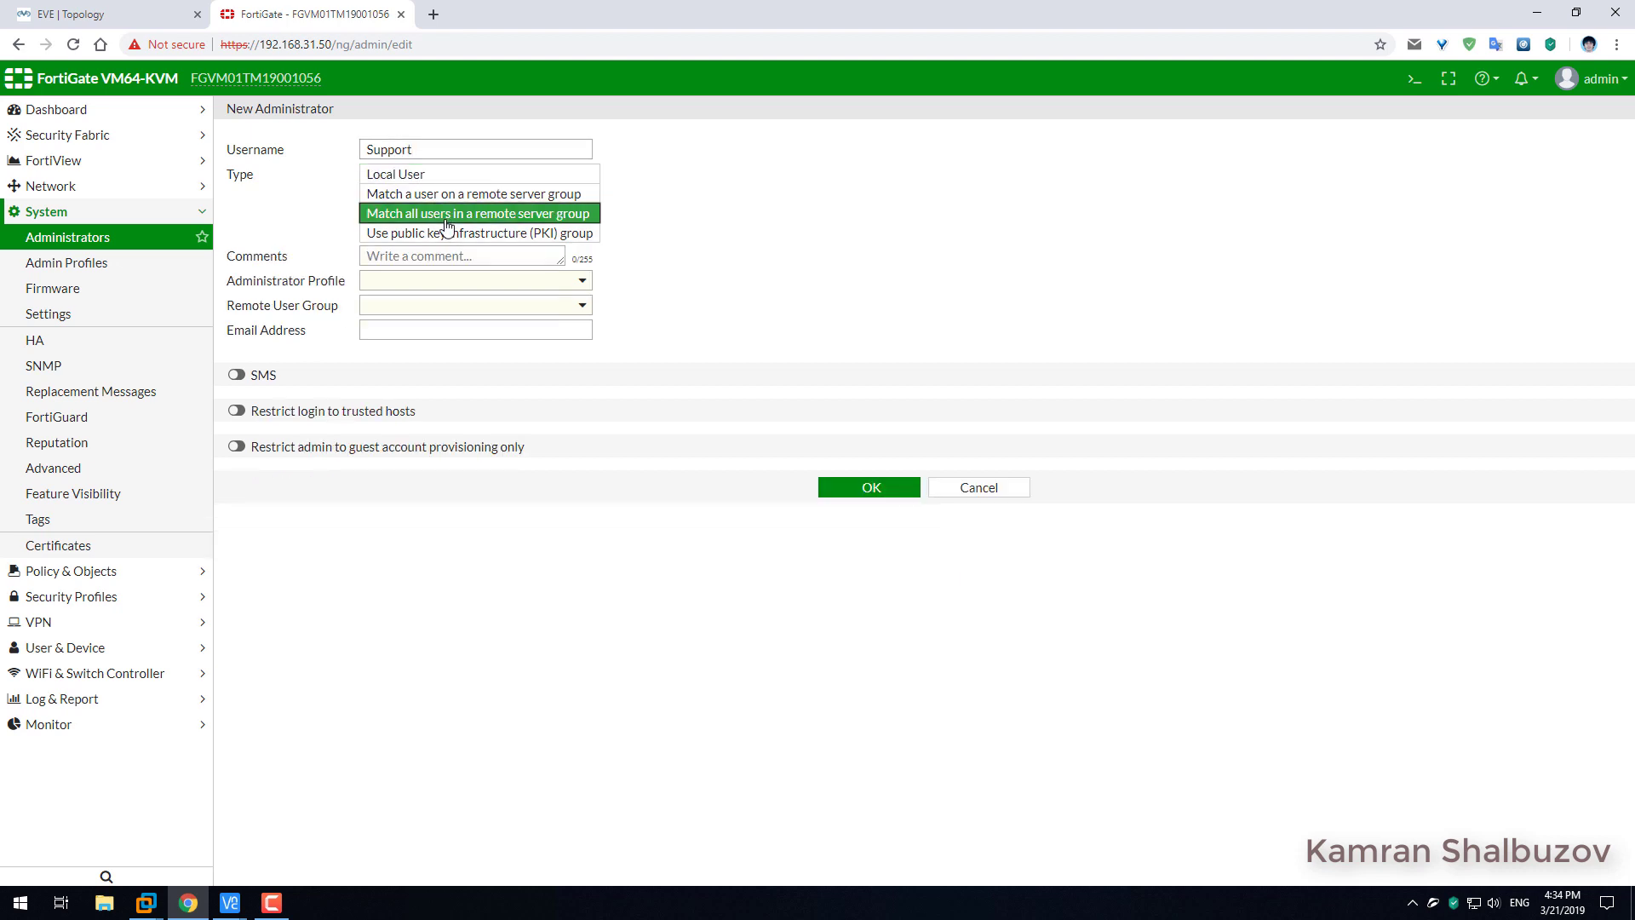
left_click(421, 282)
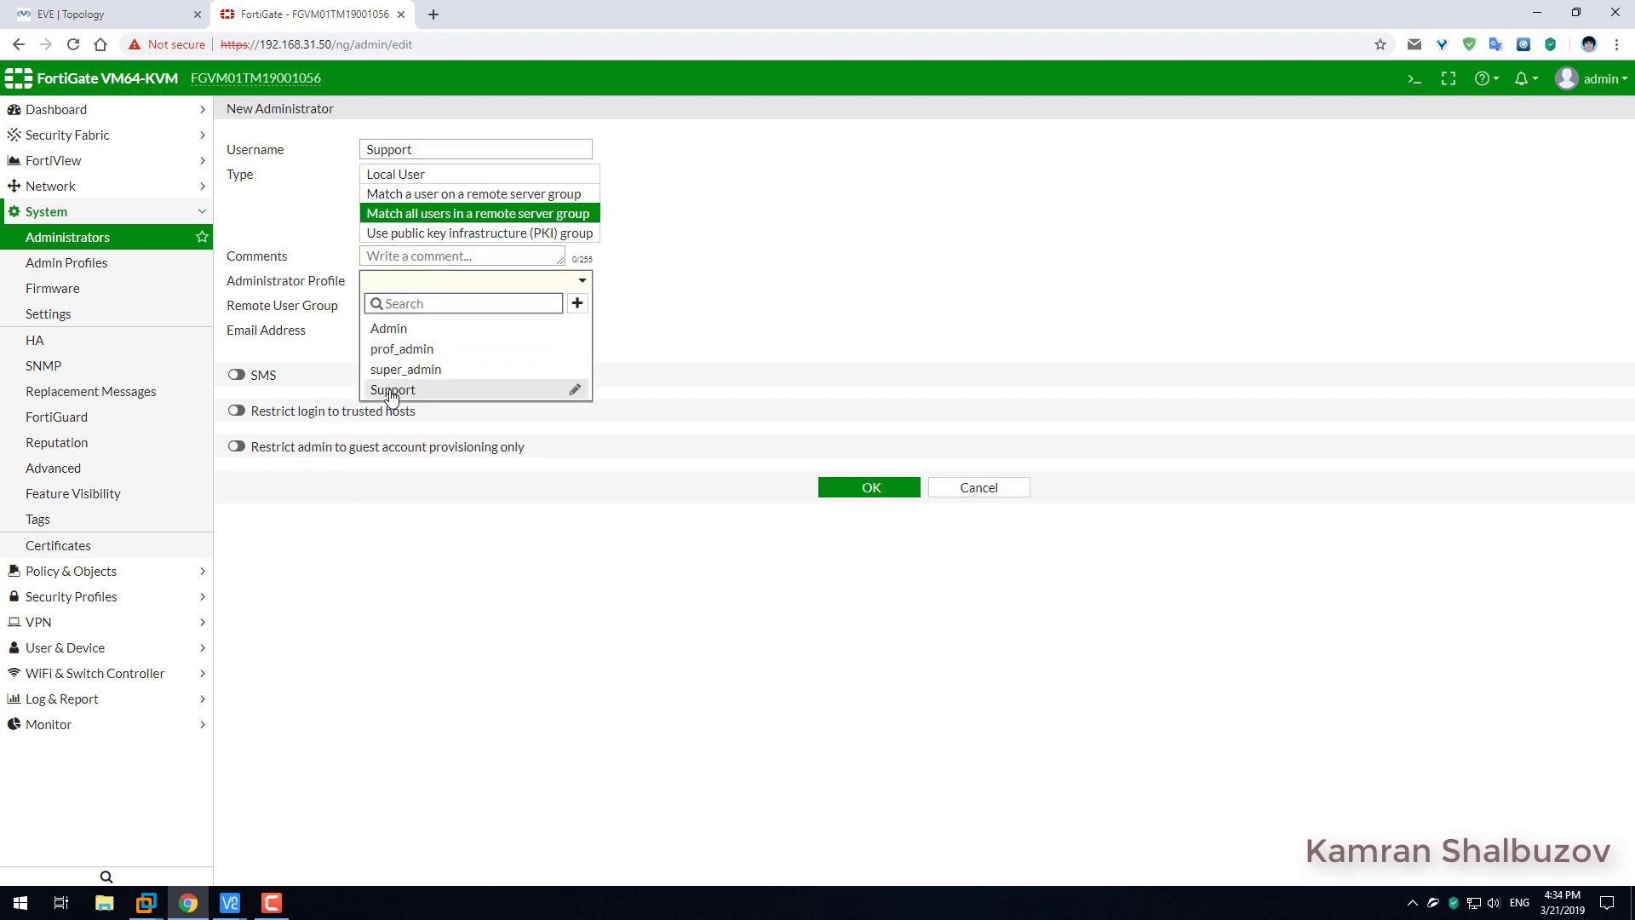
left_click(392, 394)
left_click(405, 311)
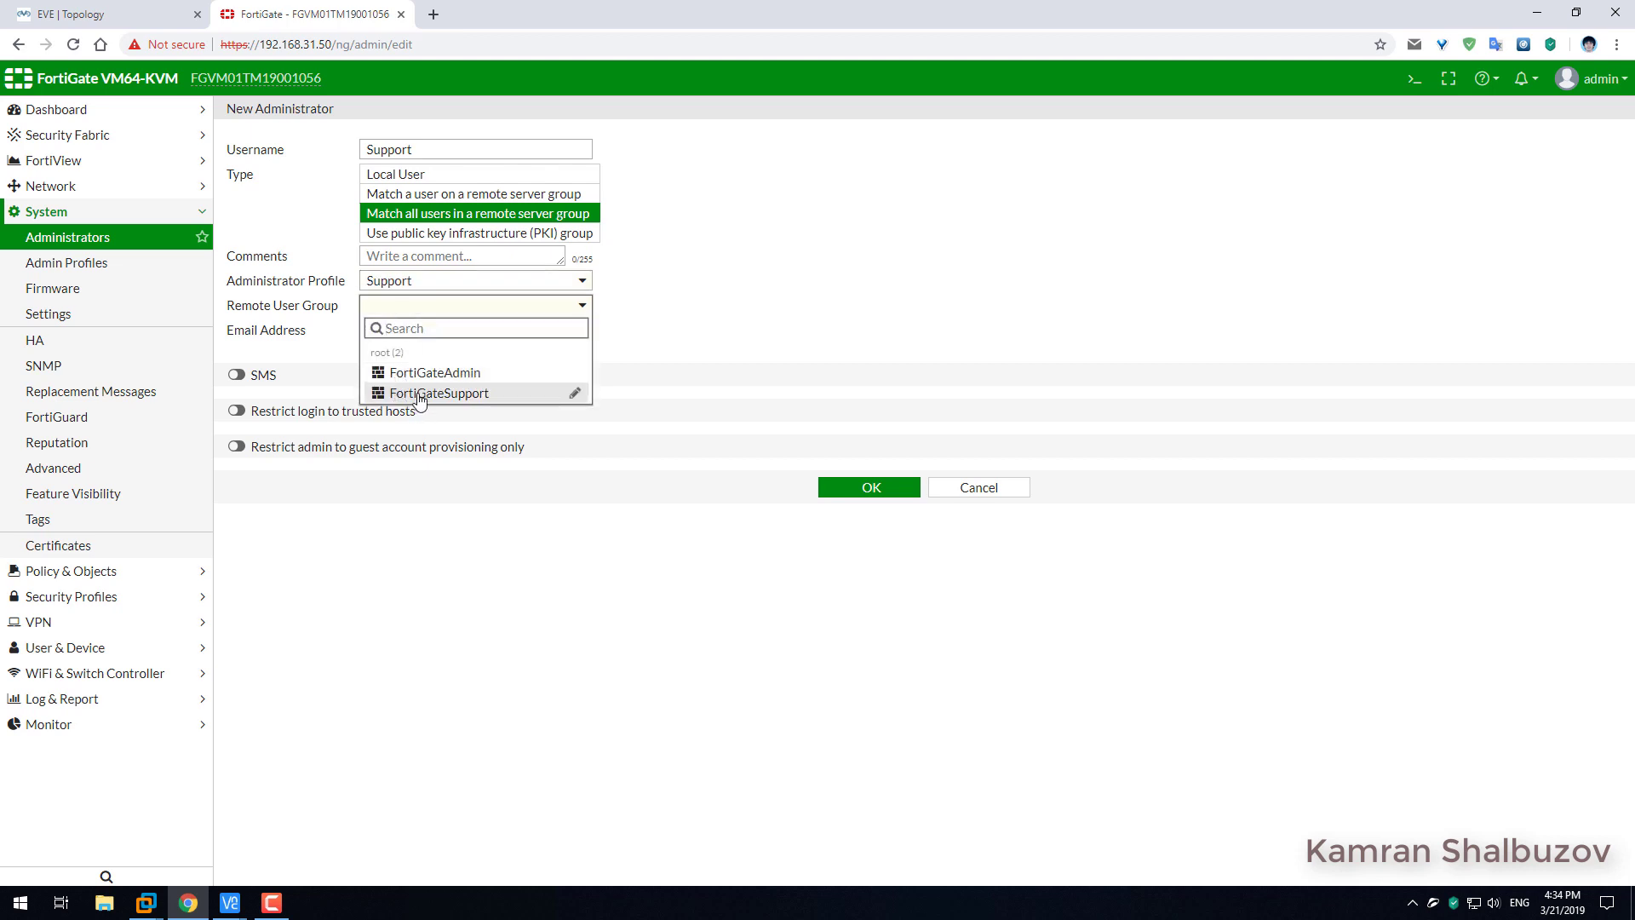
left_click(420, 394)
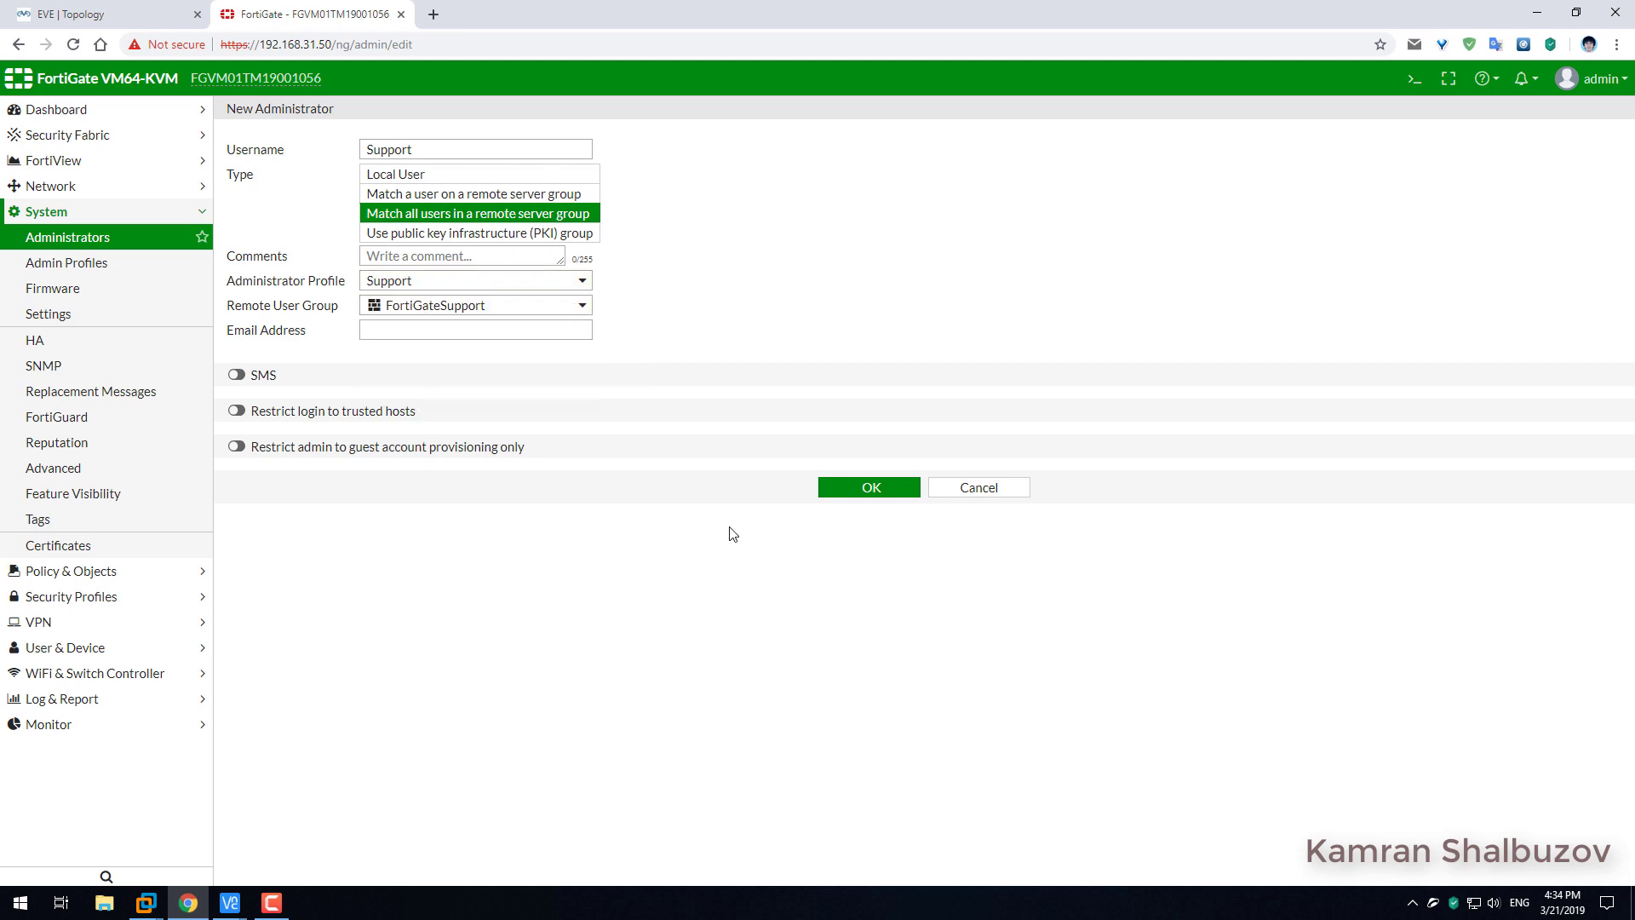
left_click(871, 490)
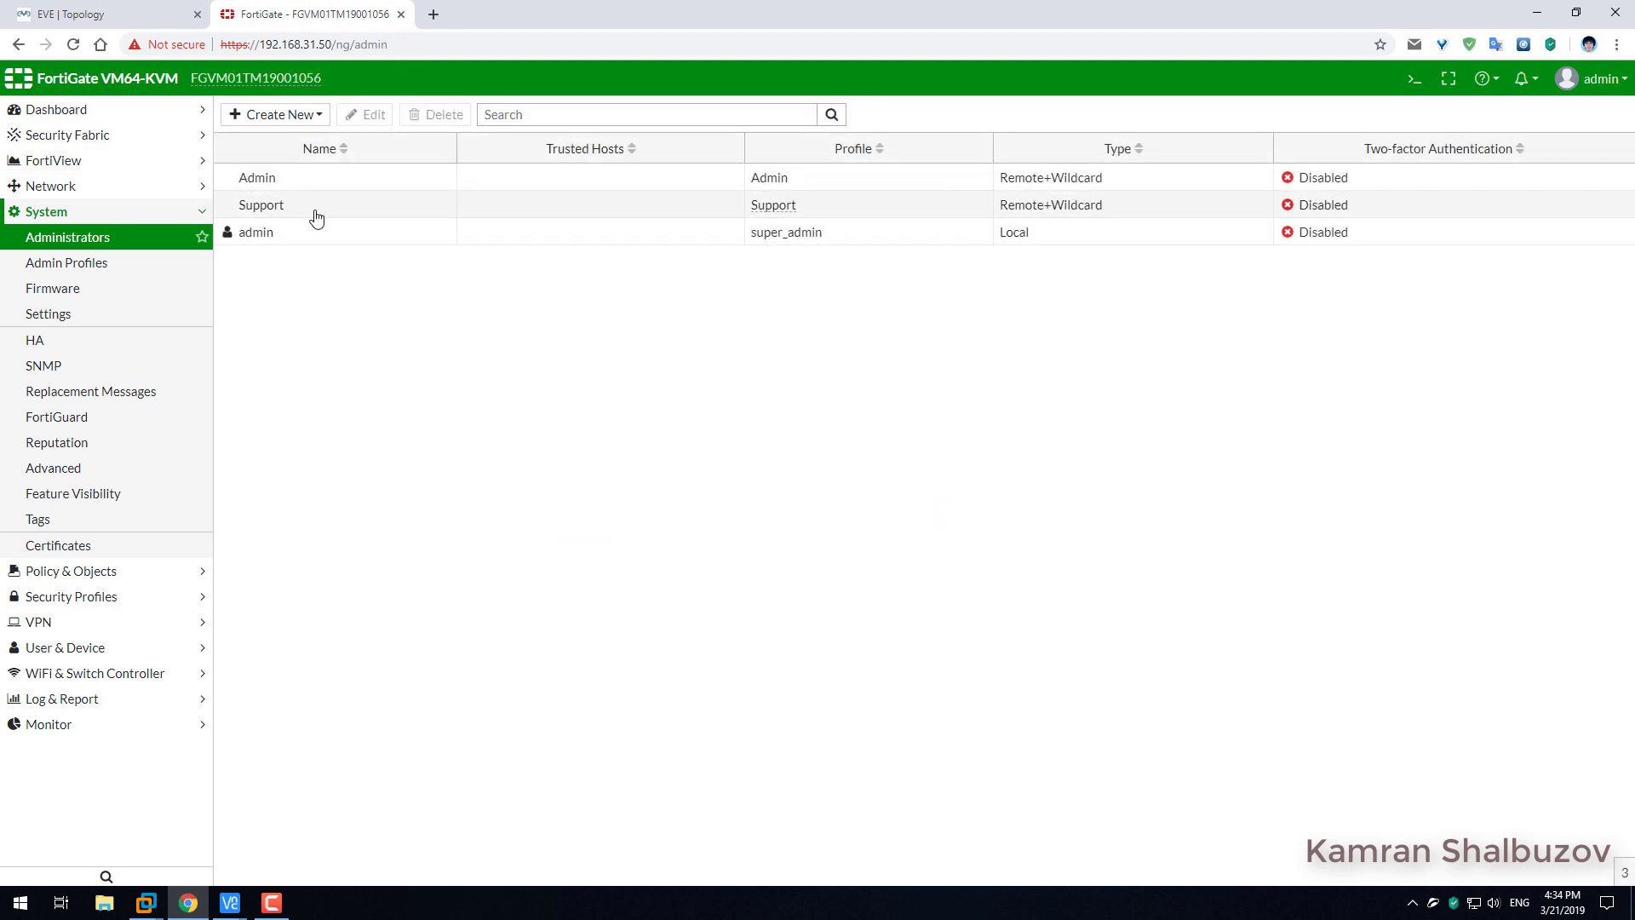
left_click(392, 44)
key("ctrl+c")
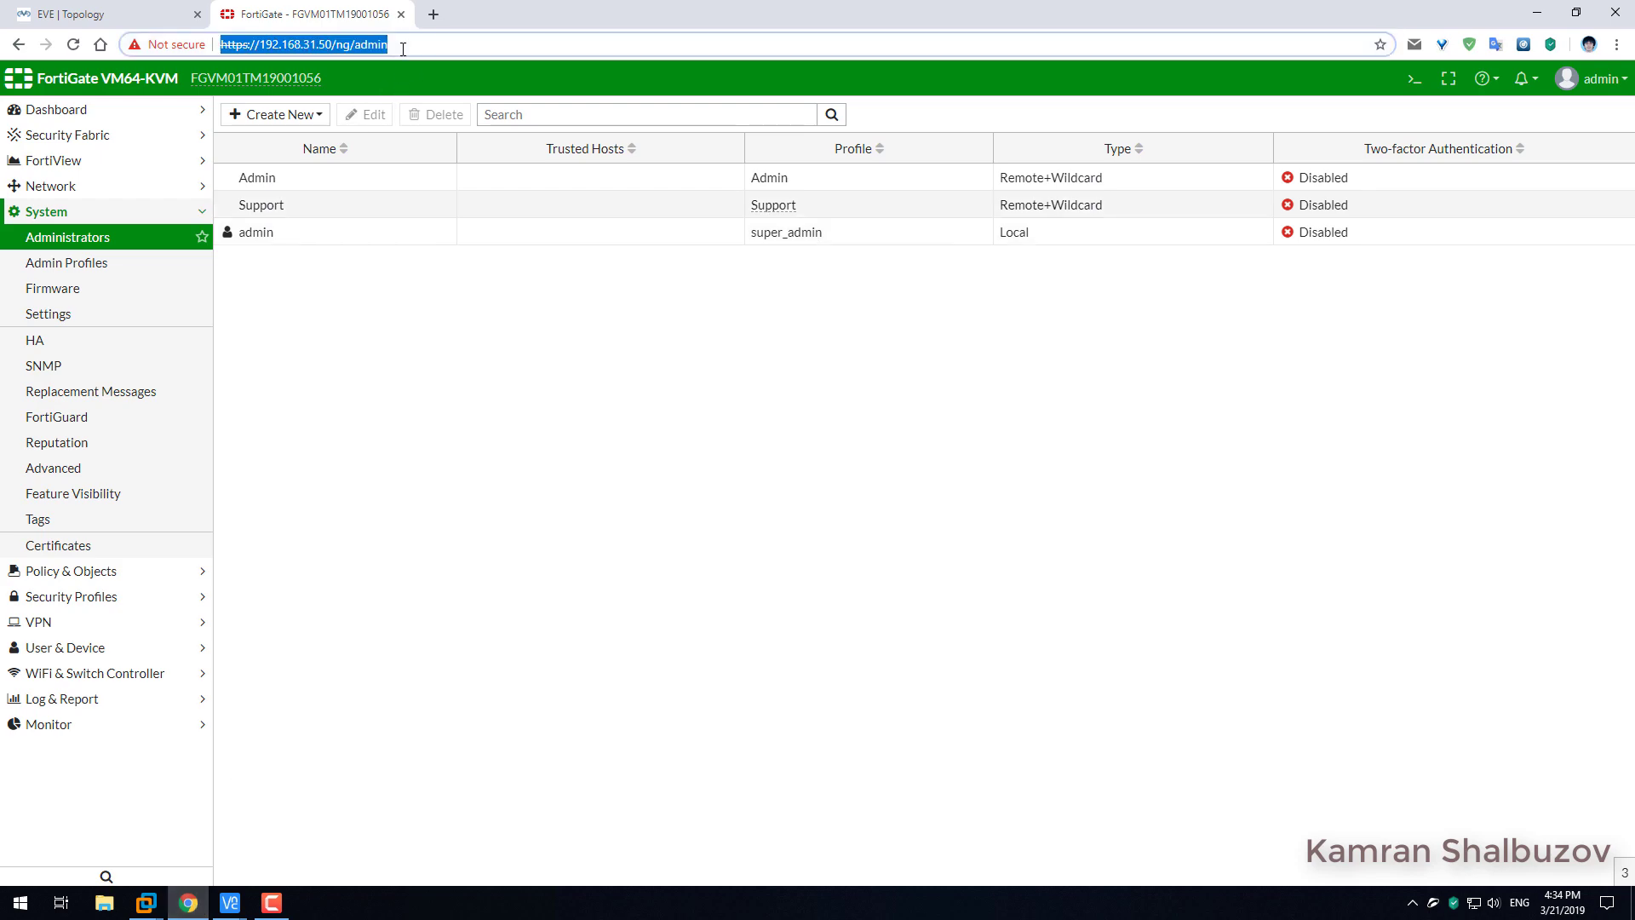
Copy the FortiGate page address and launch the Brave browser.
right_click(398, 44)
left_click(464, 141)
left_click(188, 903)
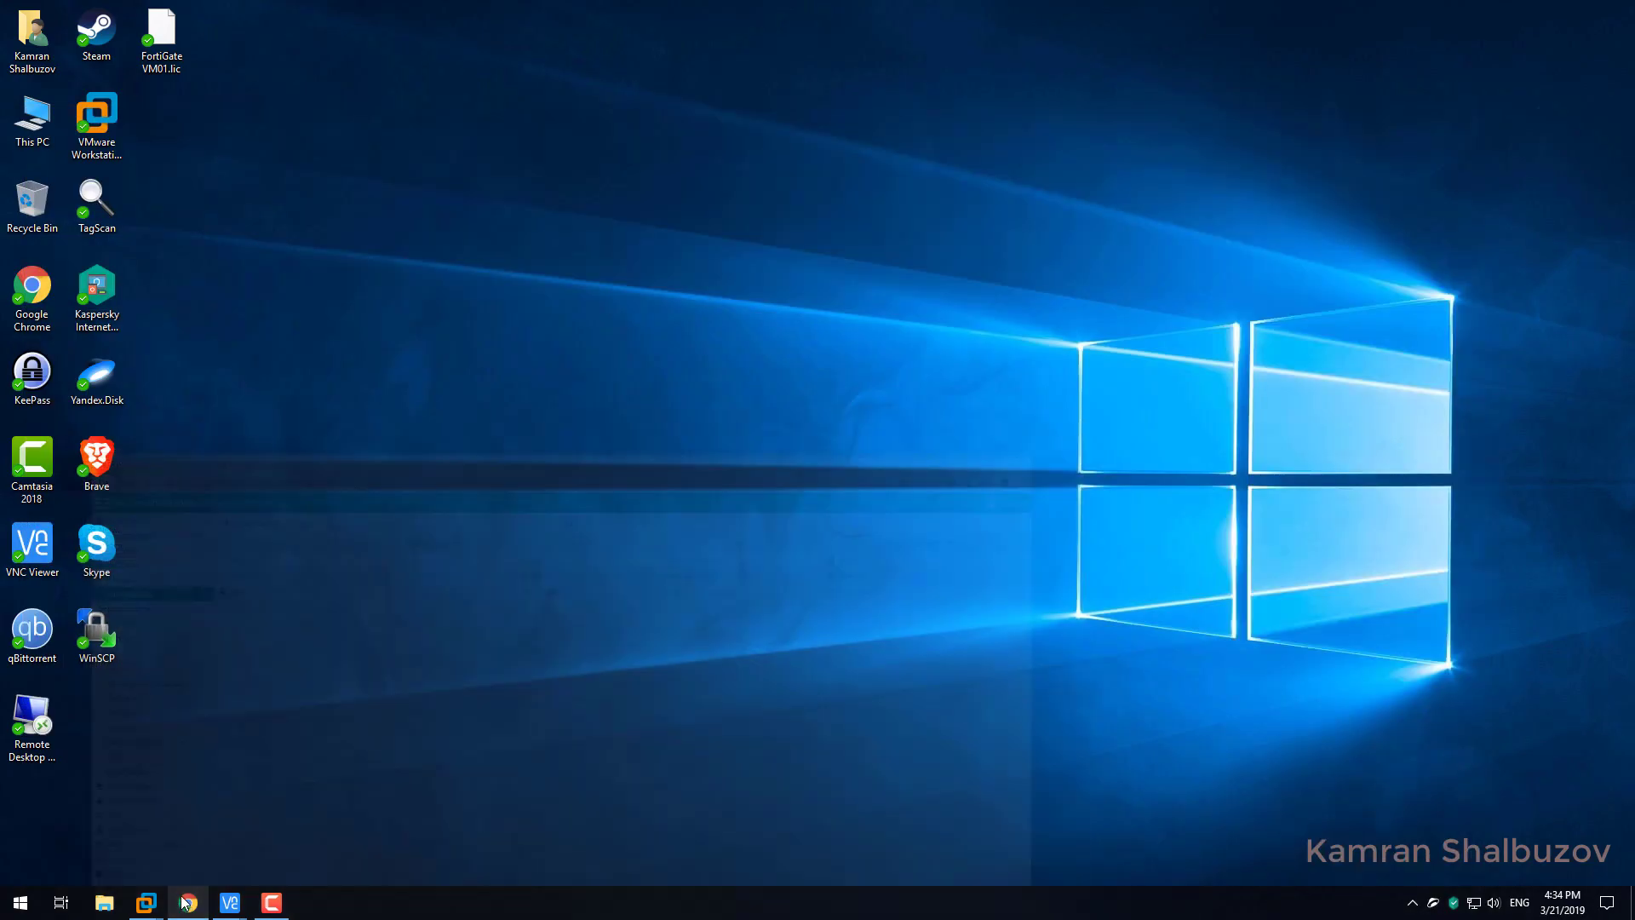
double_click(96, 460)
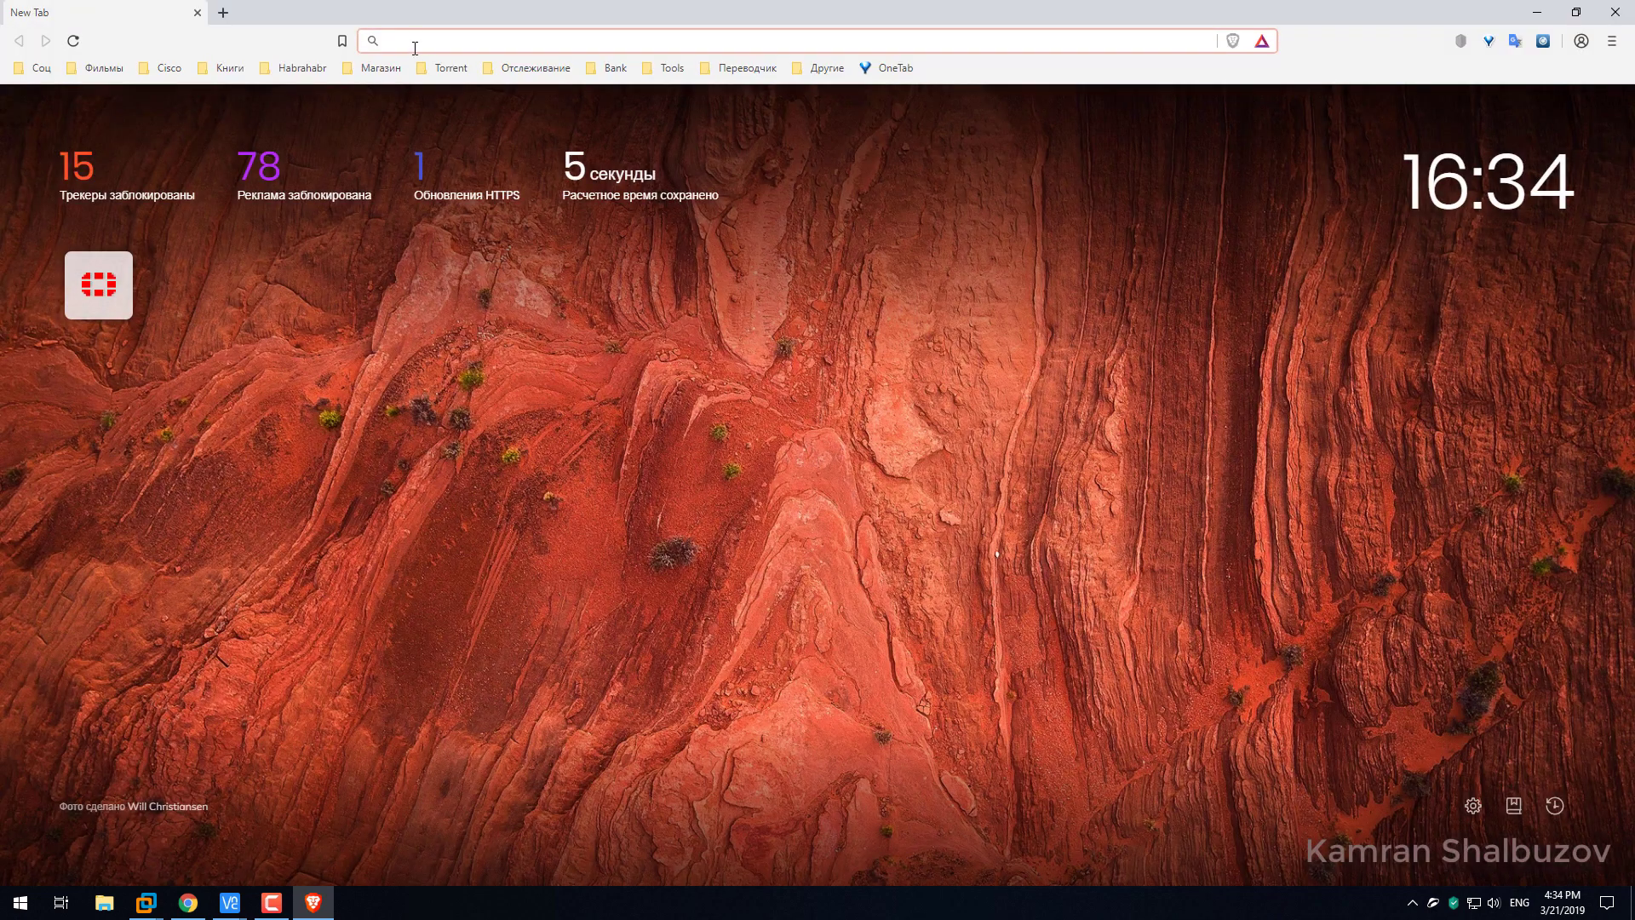
Load 192.168.31.50 without the ng/admin path and proceed past the certificate warning.
right_click(412, 42)
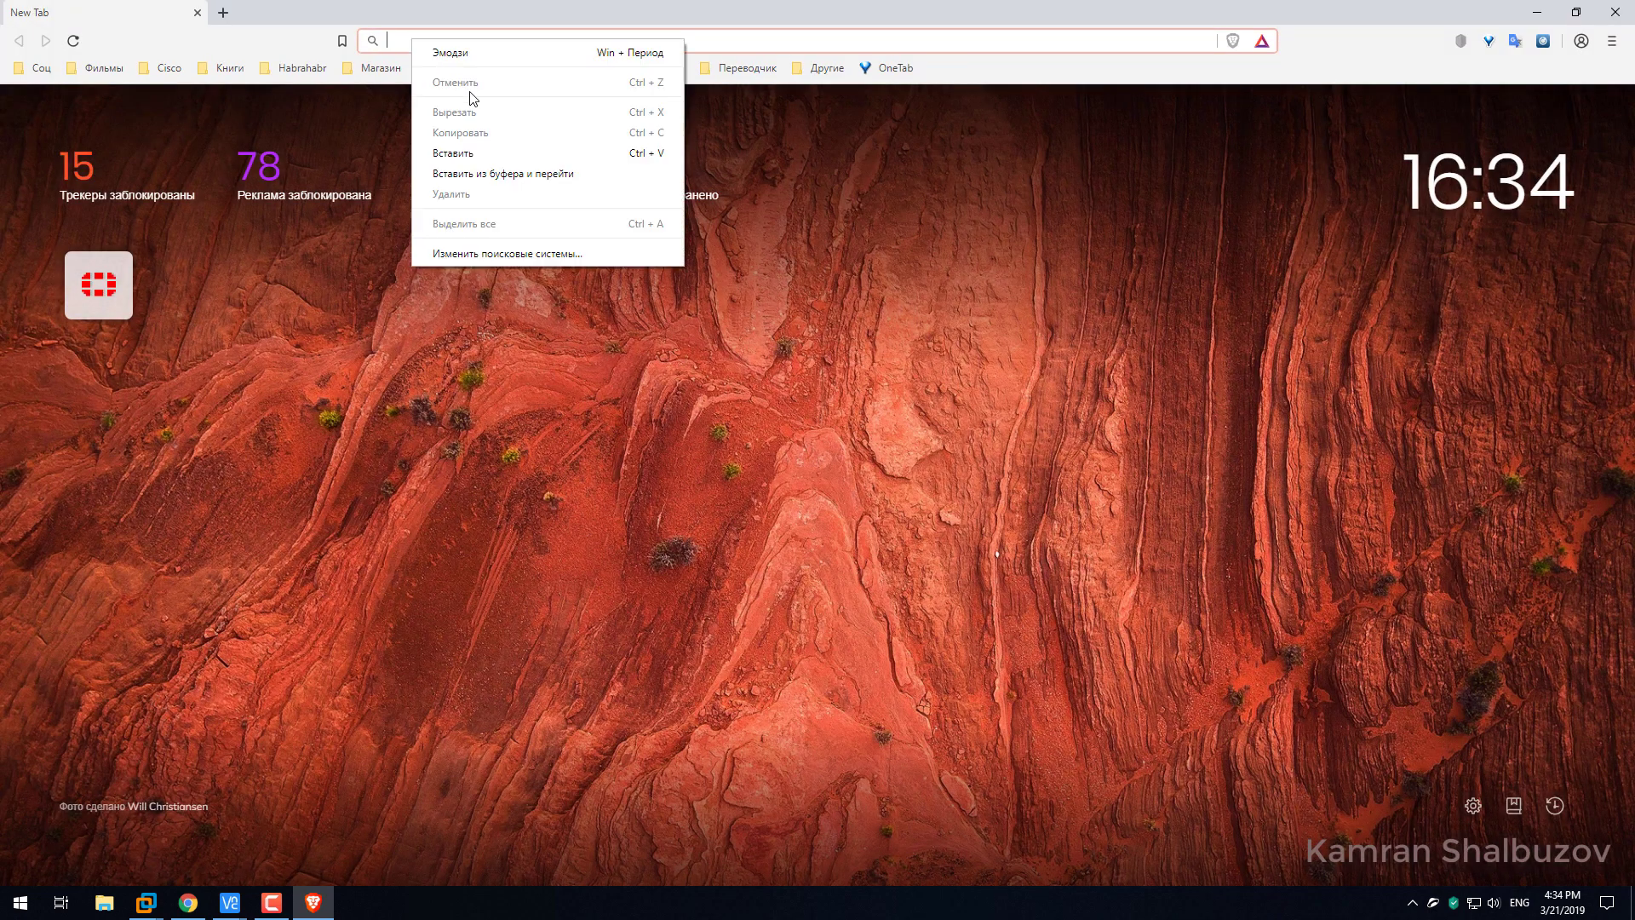
left_click(464, 151)
left_click_drag(580, 42, 515, 52)
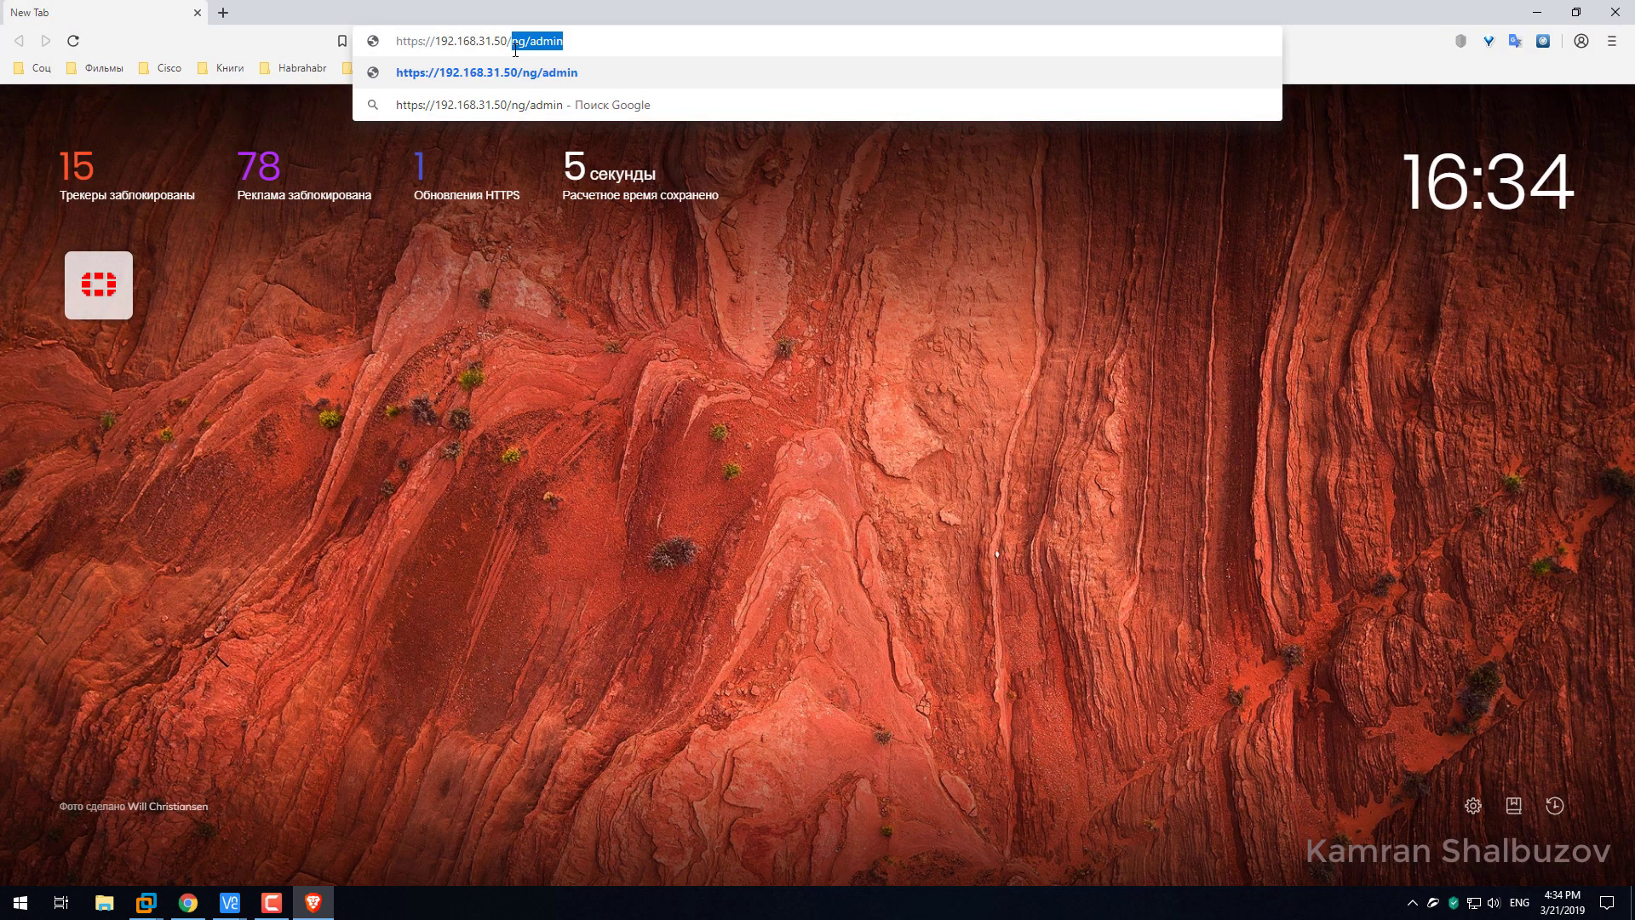
key("BackSpace")
key("Return")
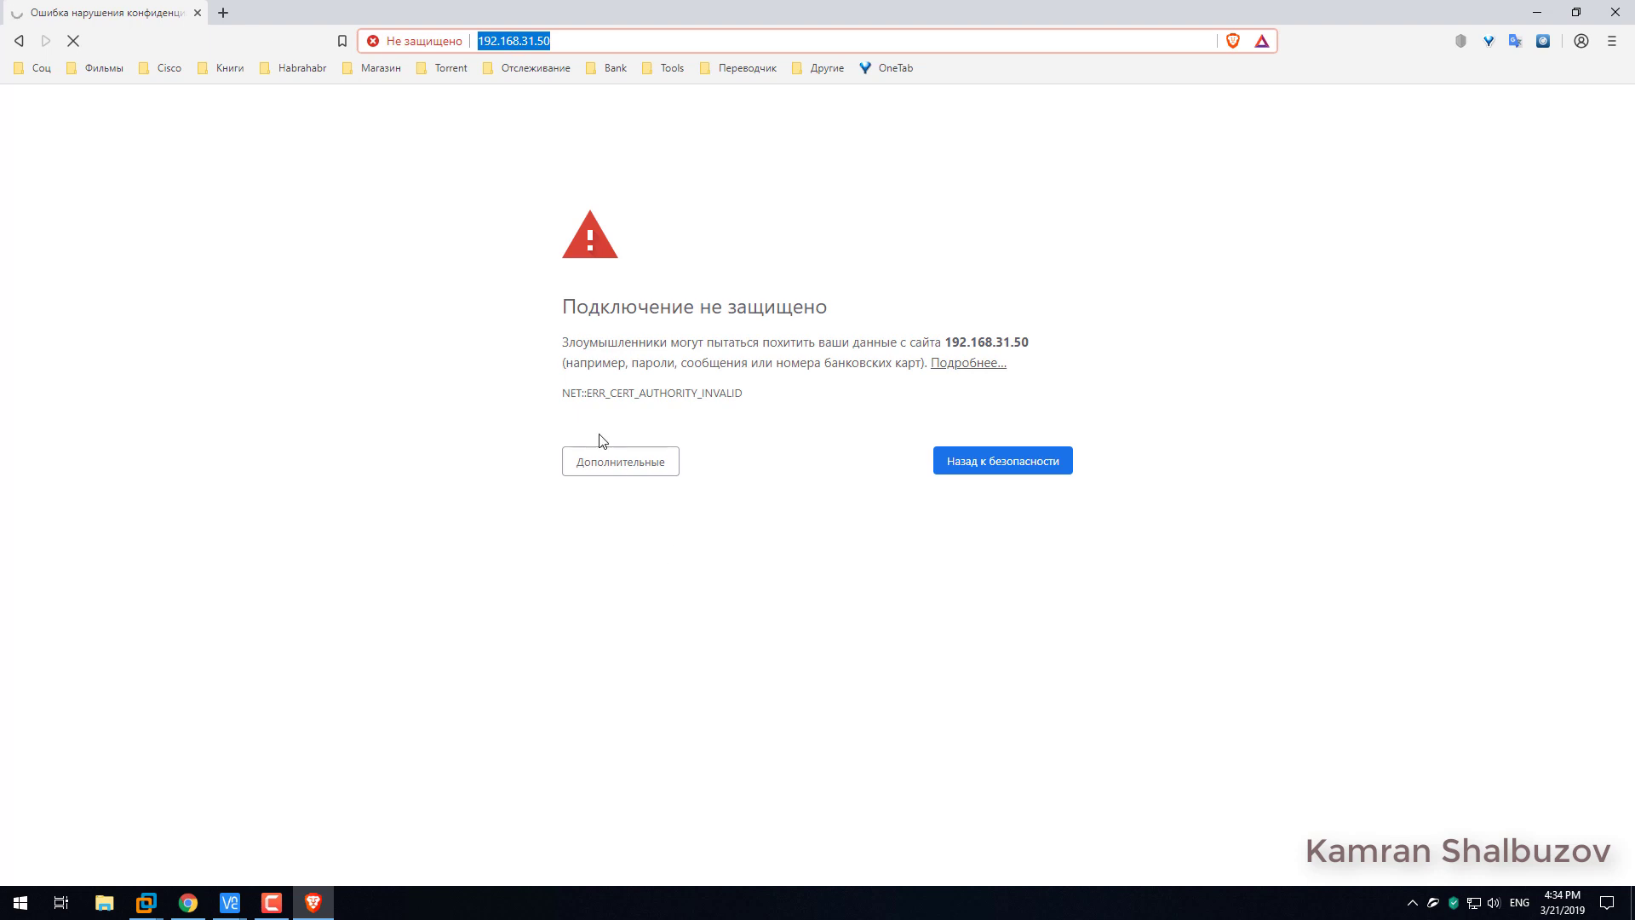
left_click(609, 468)
left_click(731, 594)
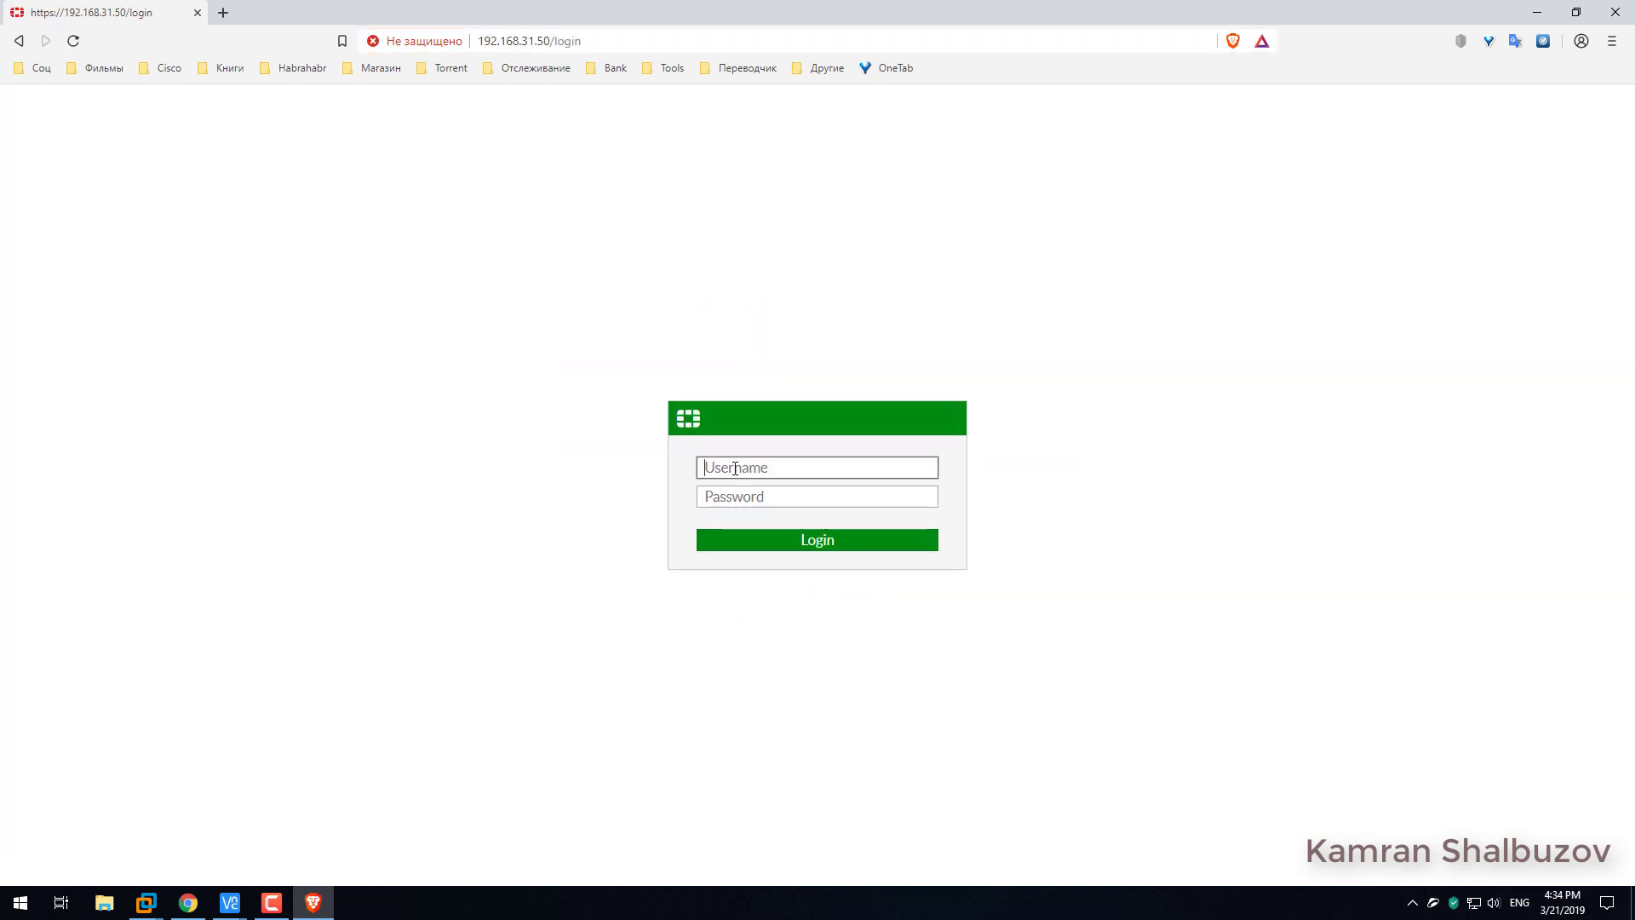
Log in with the Admin-profile AD user's username and password.
type("kamran")
key("Tab")
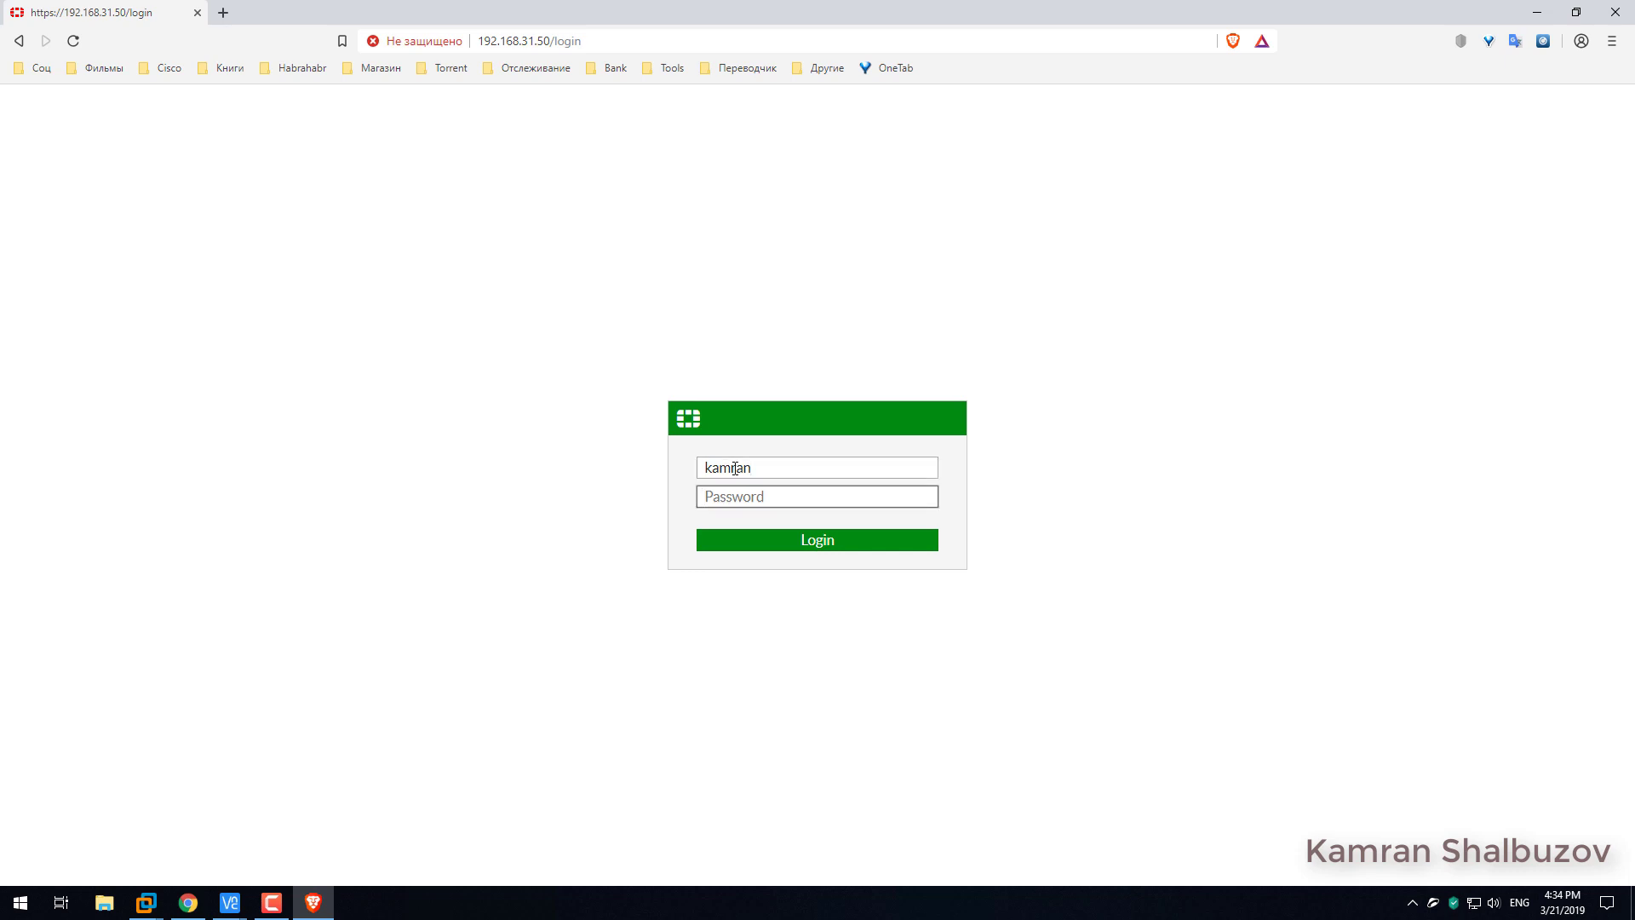
type("•")
left_click_drag(781, 508, 629, 480)
type("•")
left_click(844, 541)
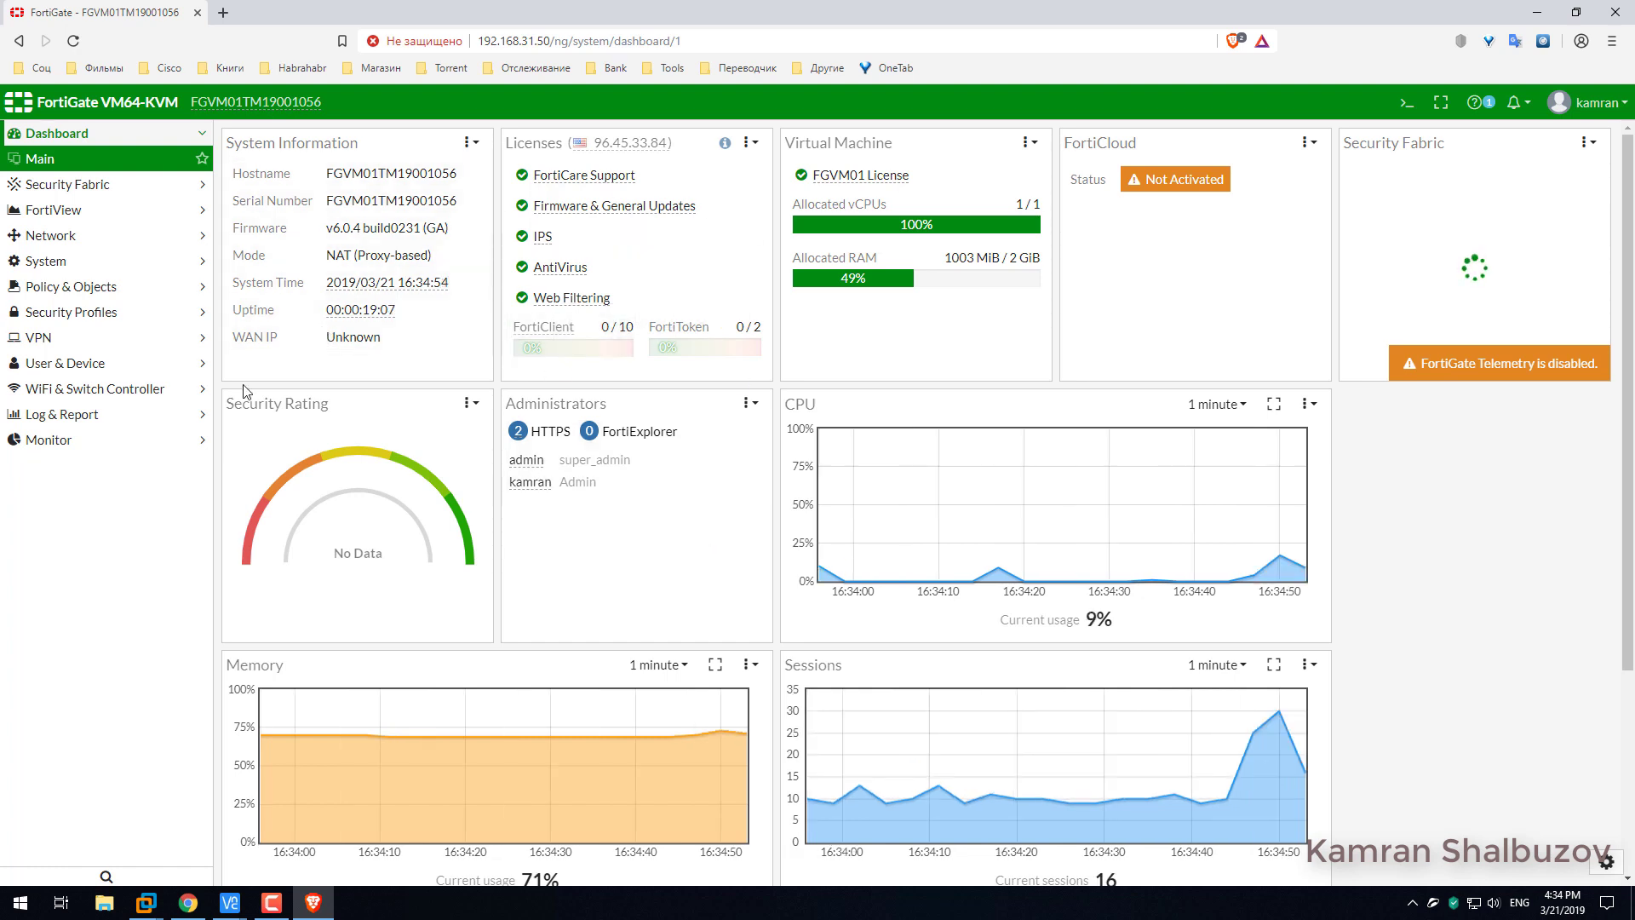
Expand the System and Network sidebar sections to confirm full admin access.
left_click(54, 261)
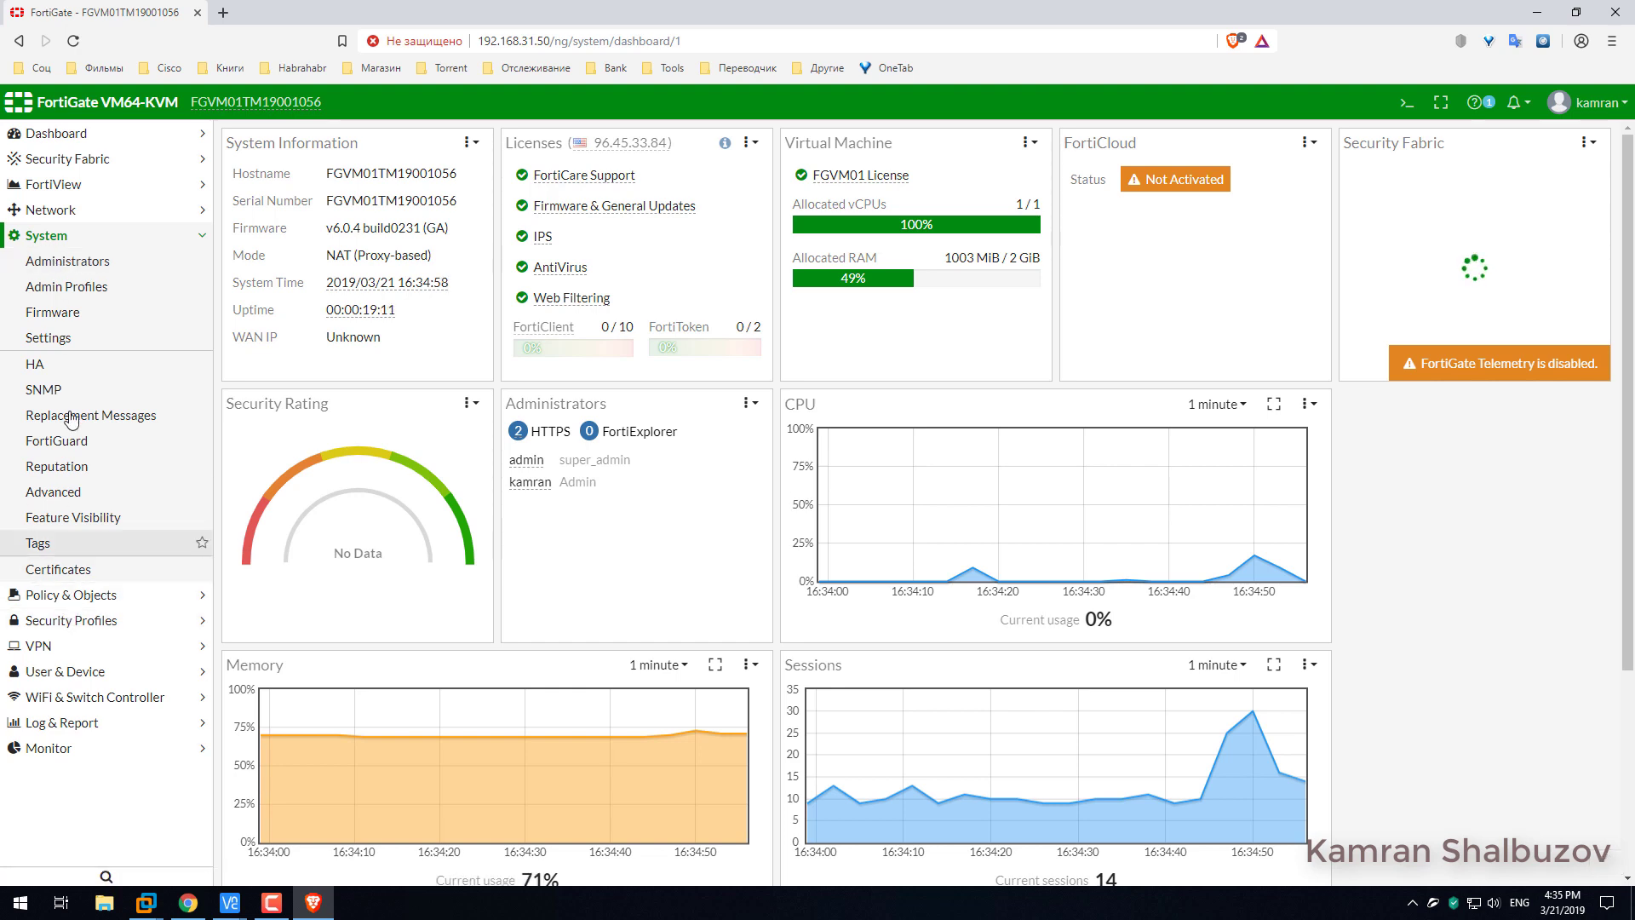
left_click(57, 212)
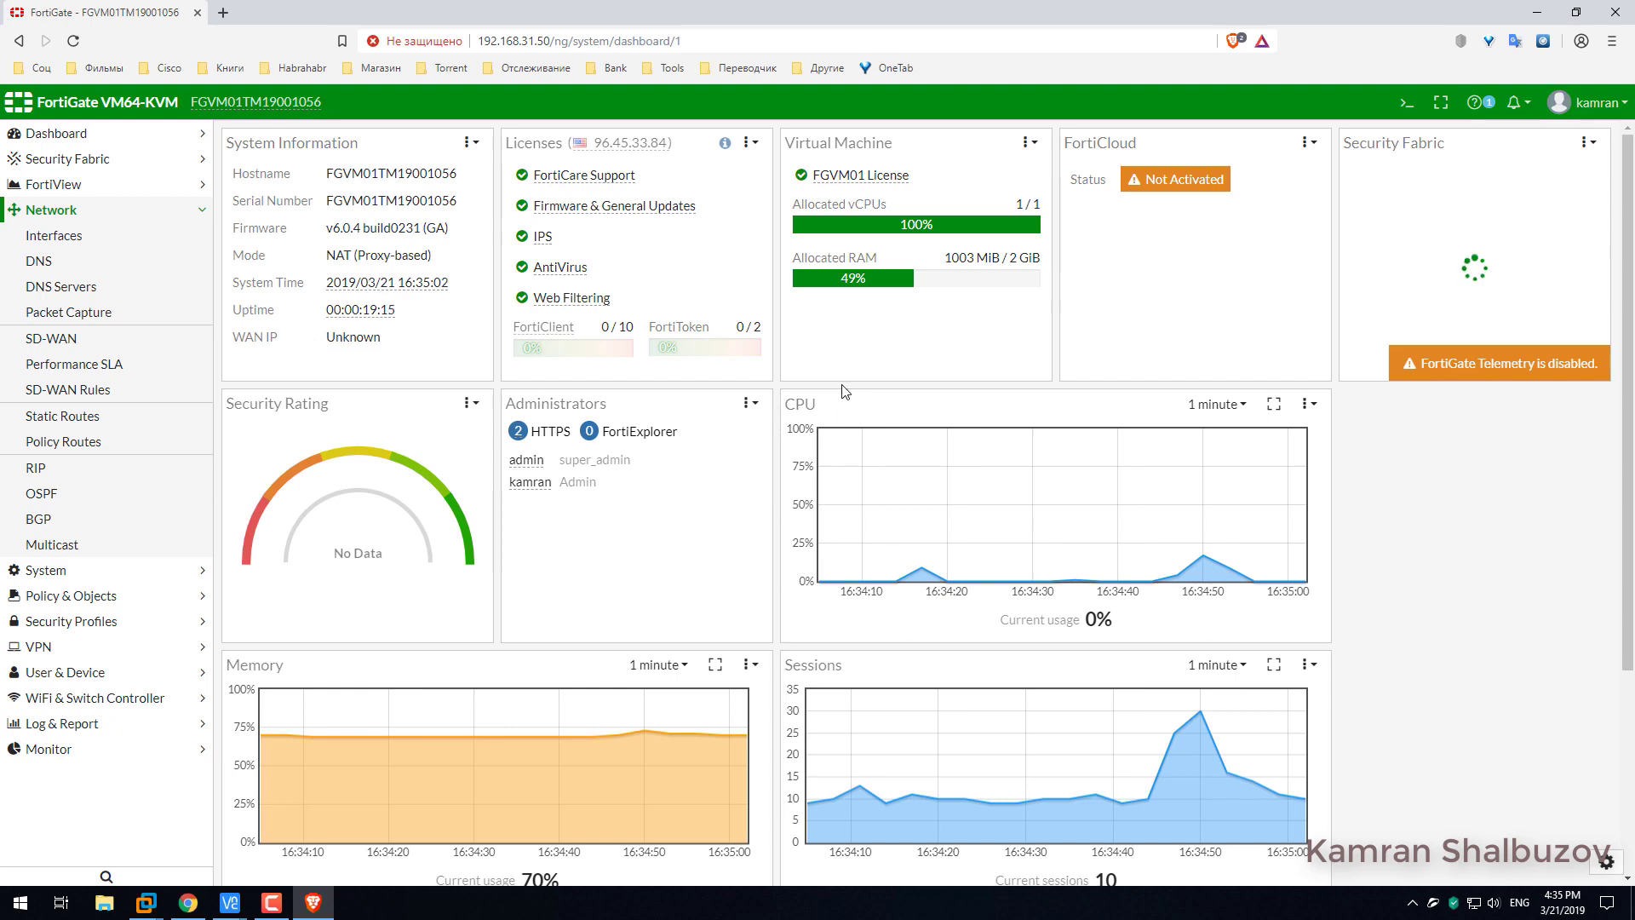
scroll(843, 392, "down", 3)
scroll(843, 392, "up", 3)
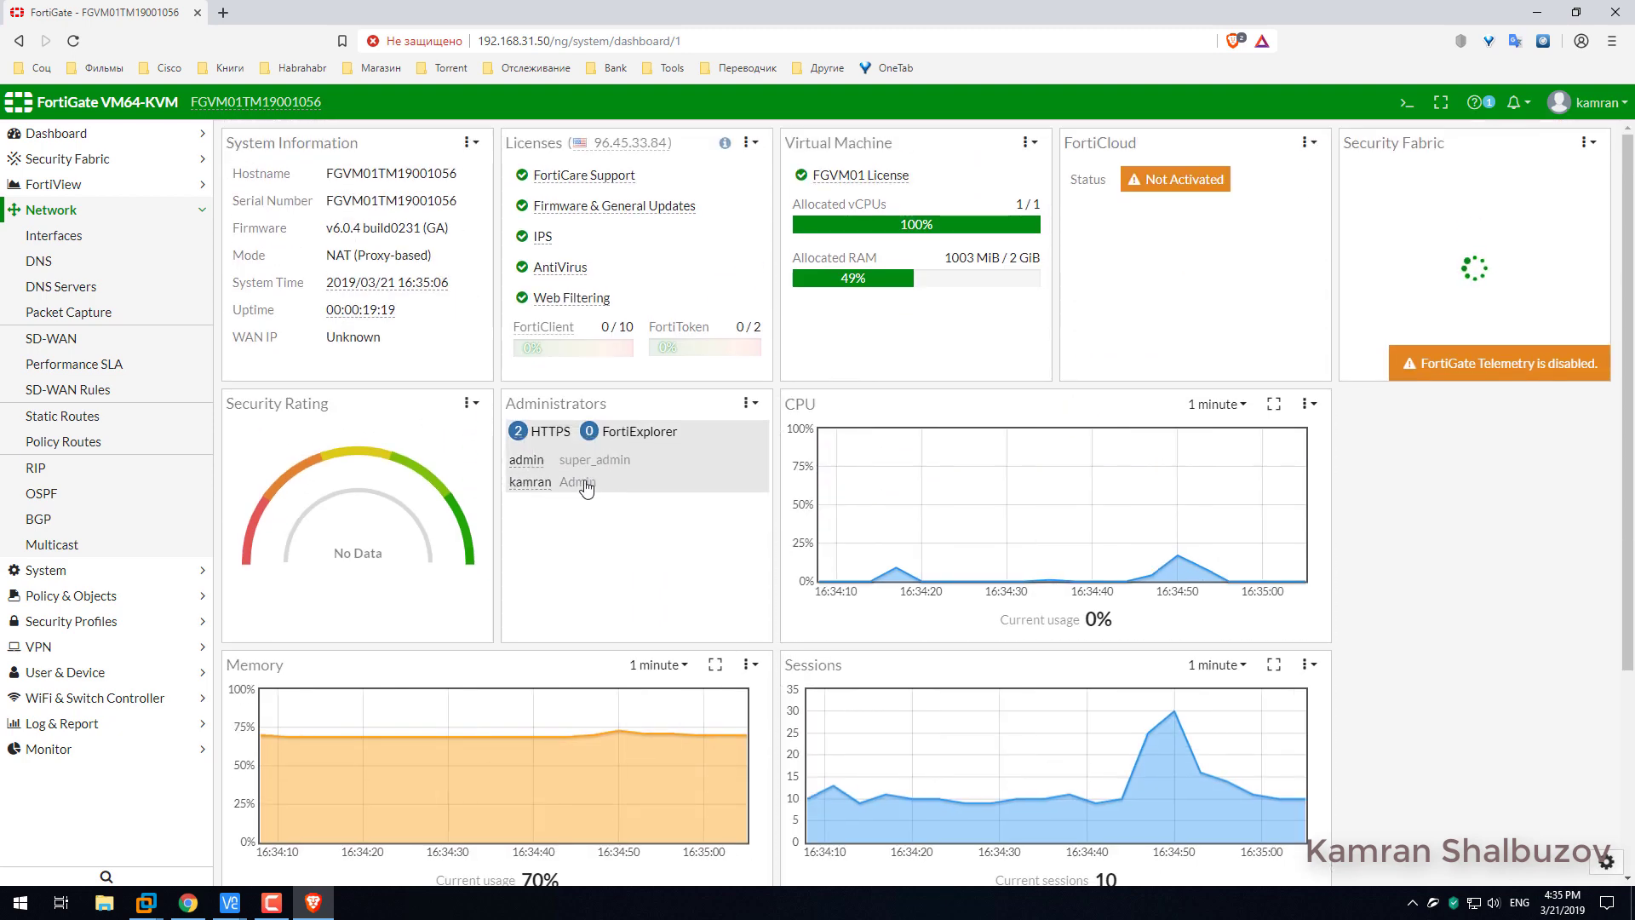
Set the port2 interface state to Enabled and save.
left_click(59, 235)
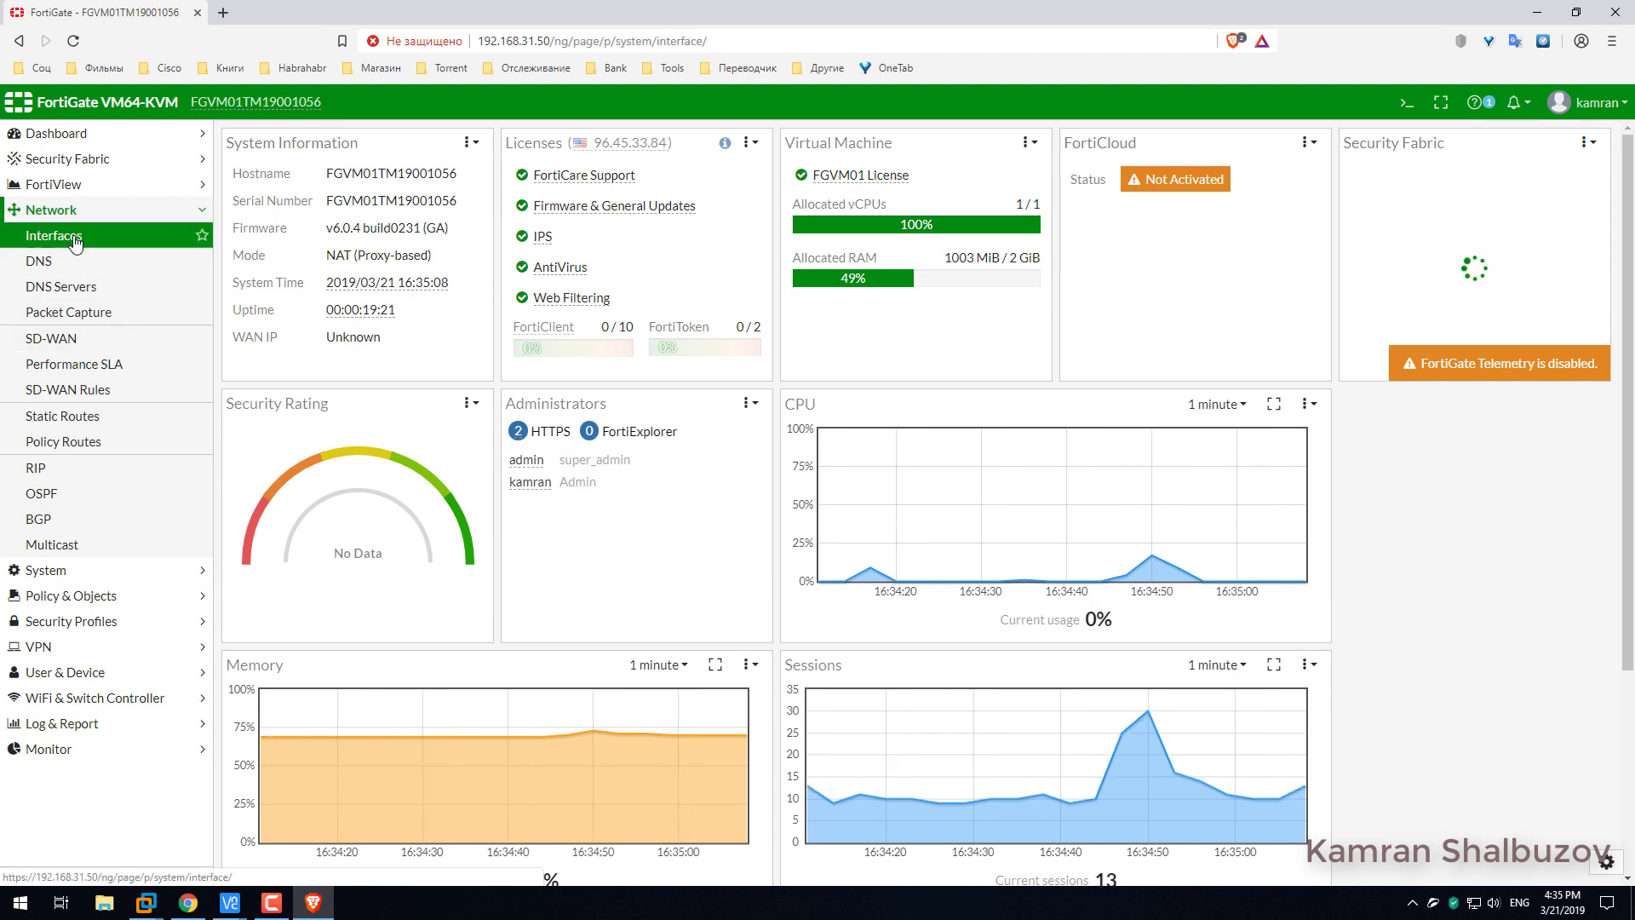
left_click(372, 351)
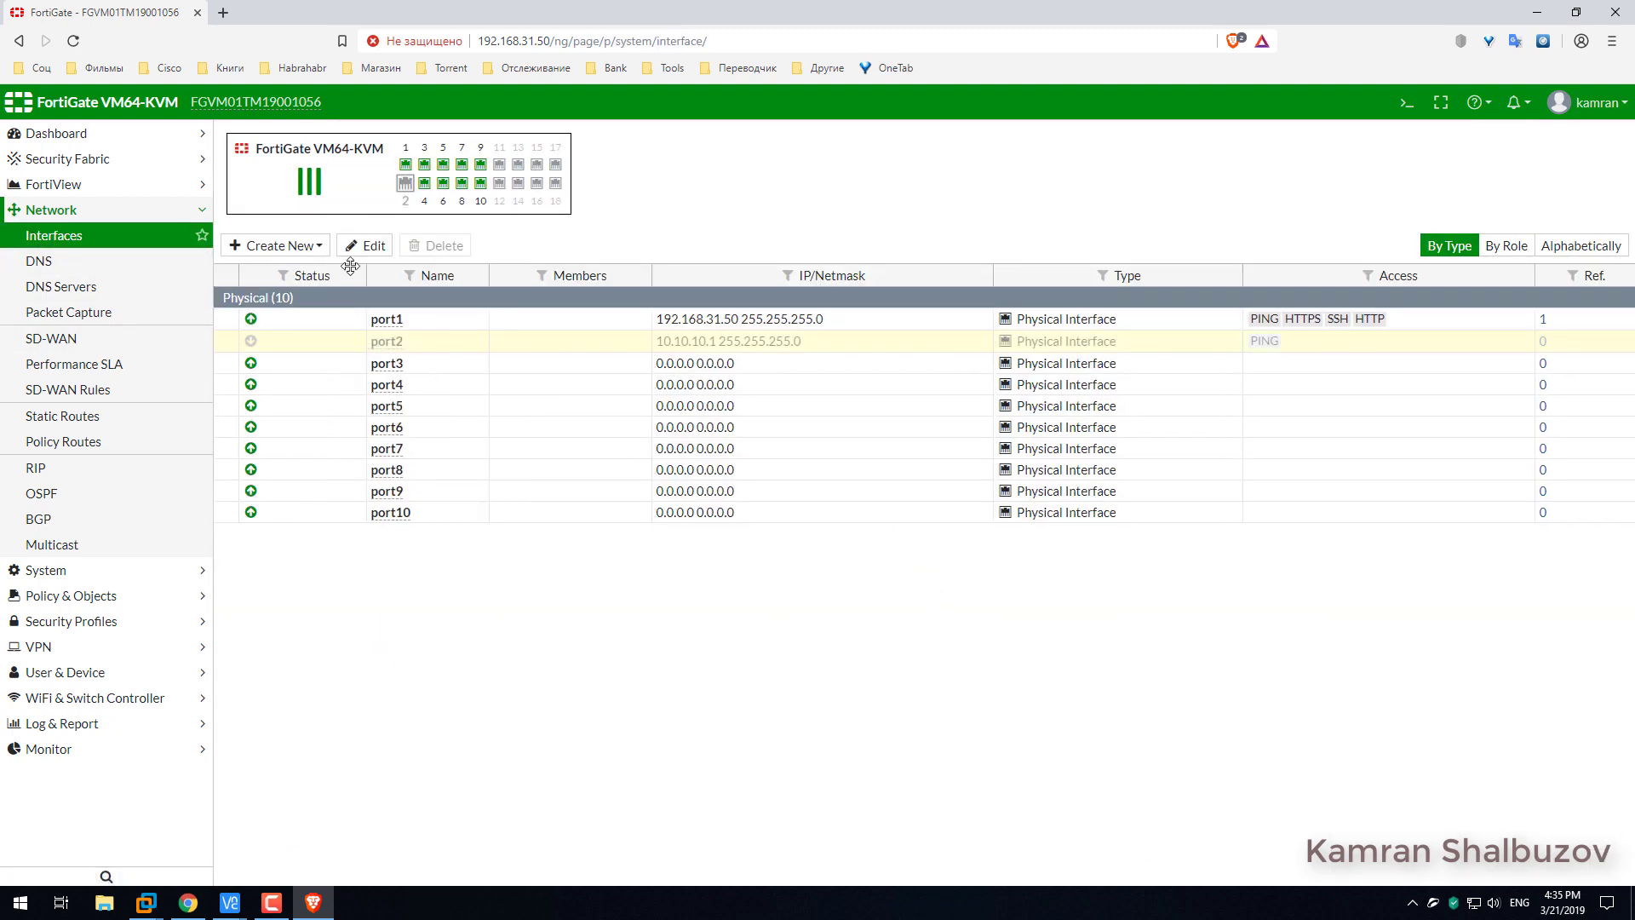
left_click(361, 247)
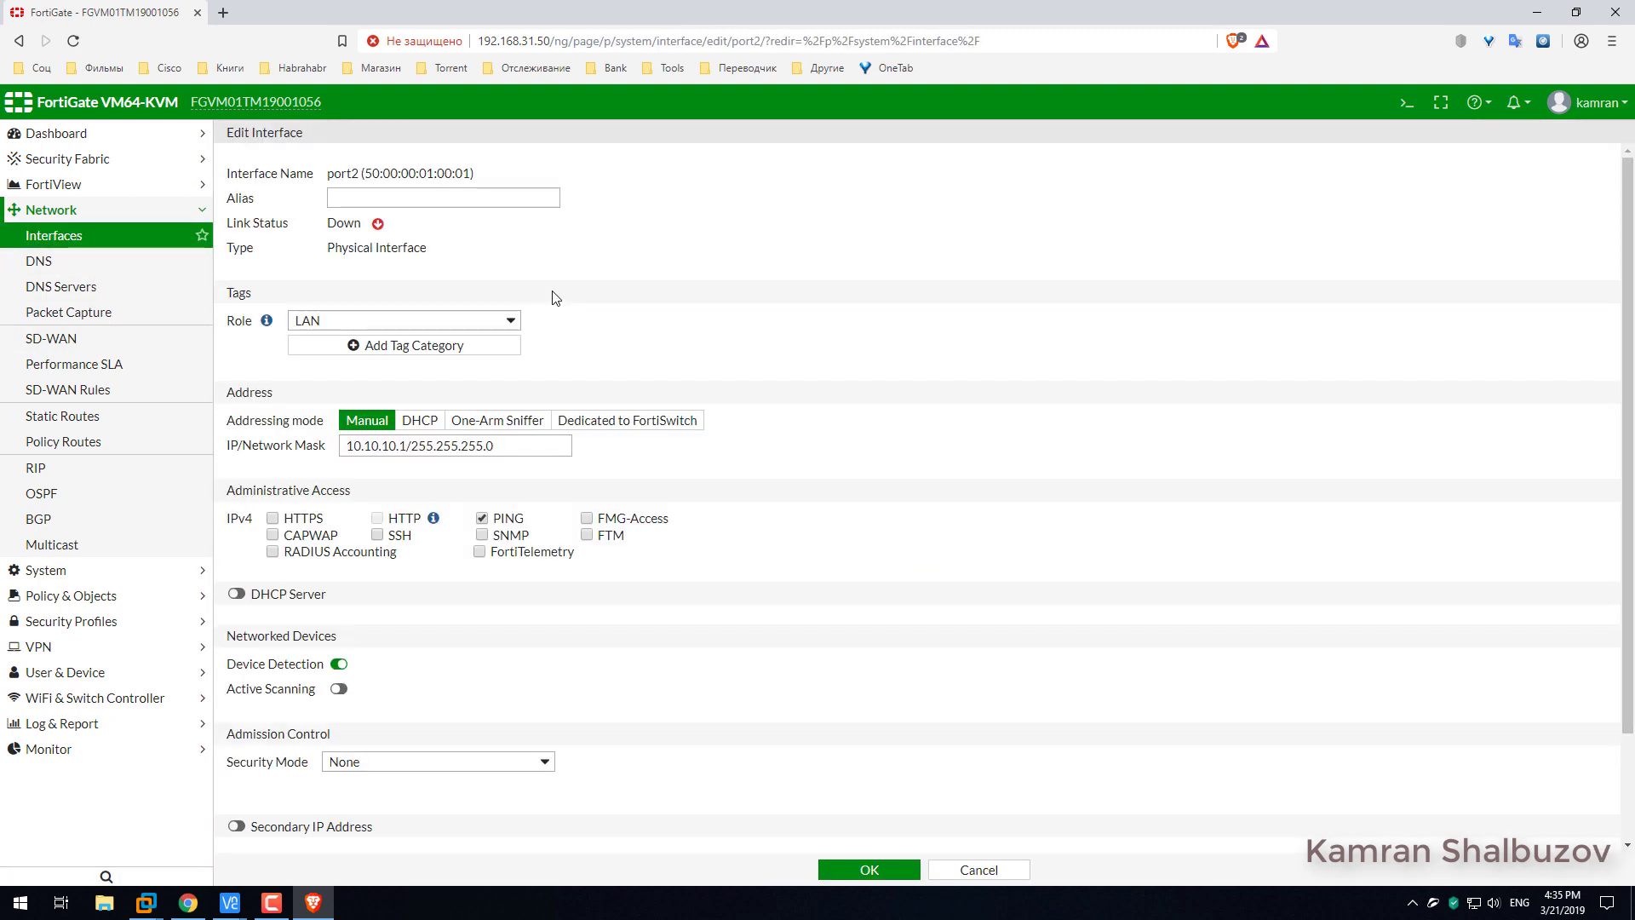
scroll(345, 566, "down", 2)
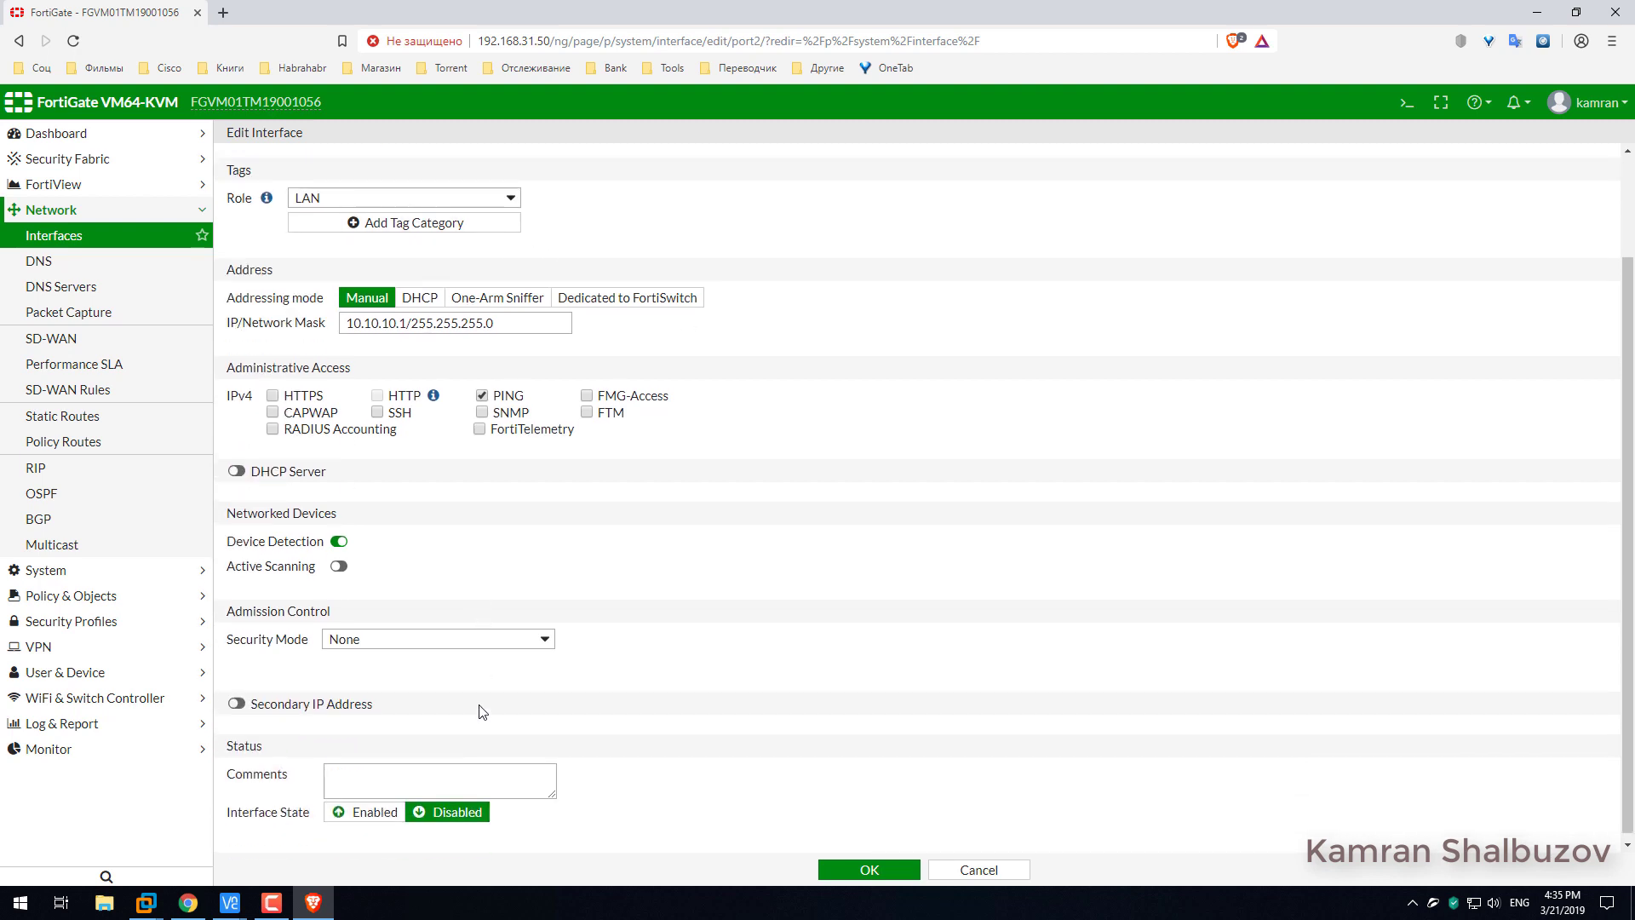
left_click(356, 807)
left_click(867, 869)
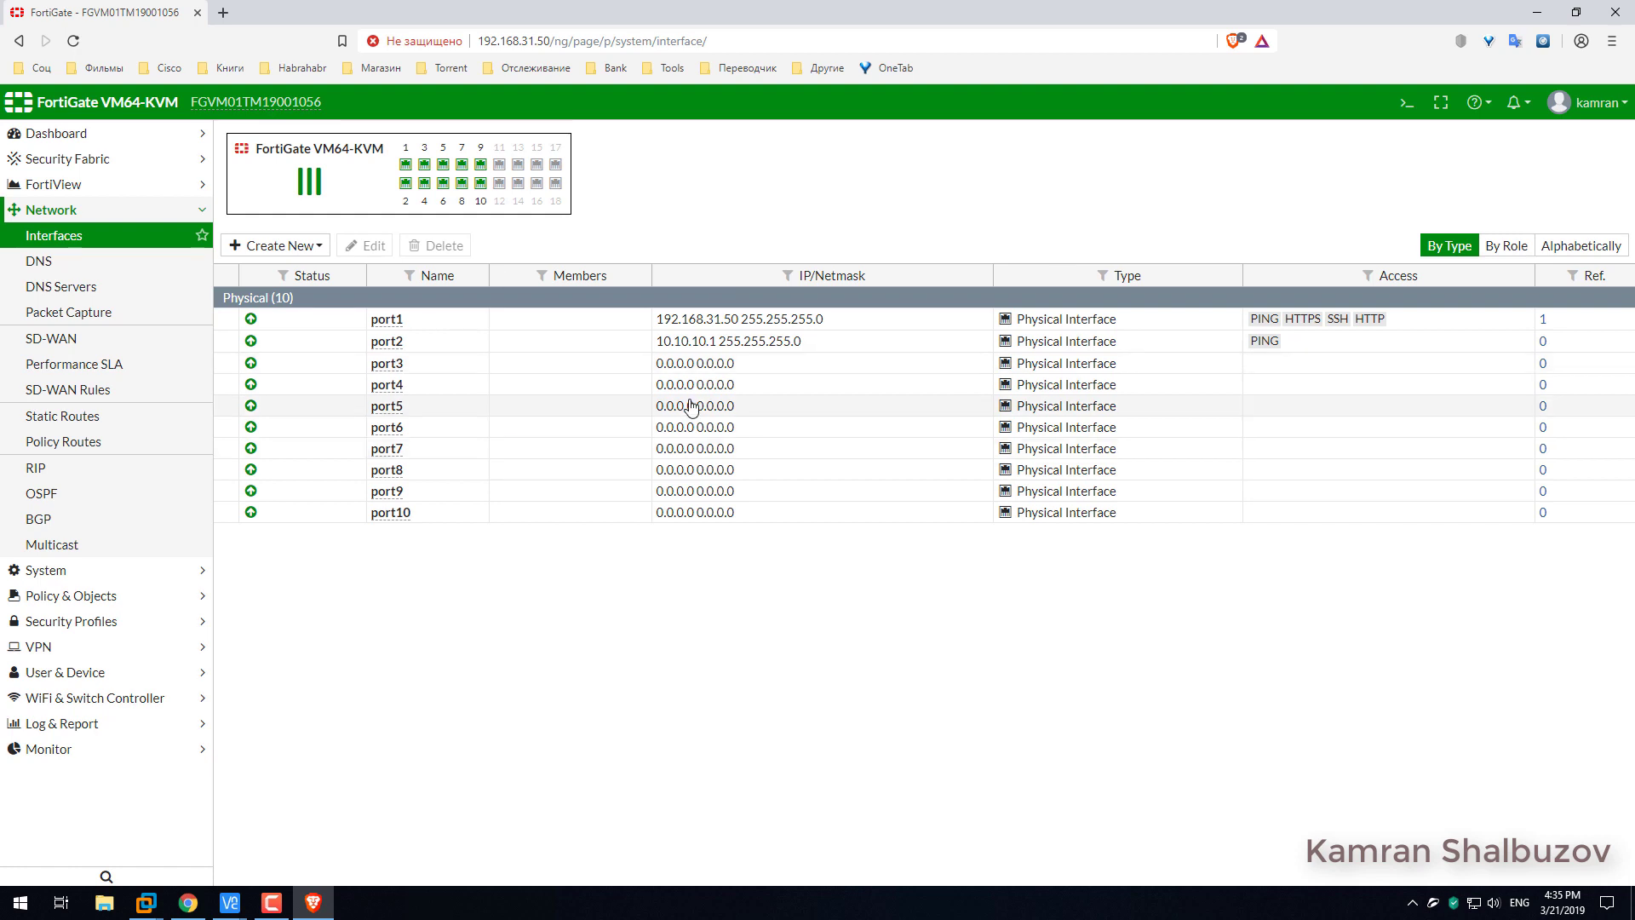
Set port2 back to Disabled, save, and open the account menu to log out.
left_click(372, 249)
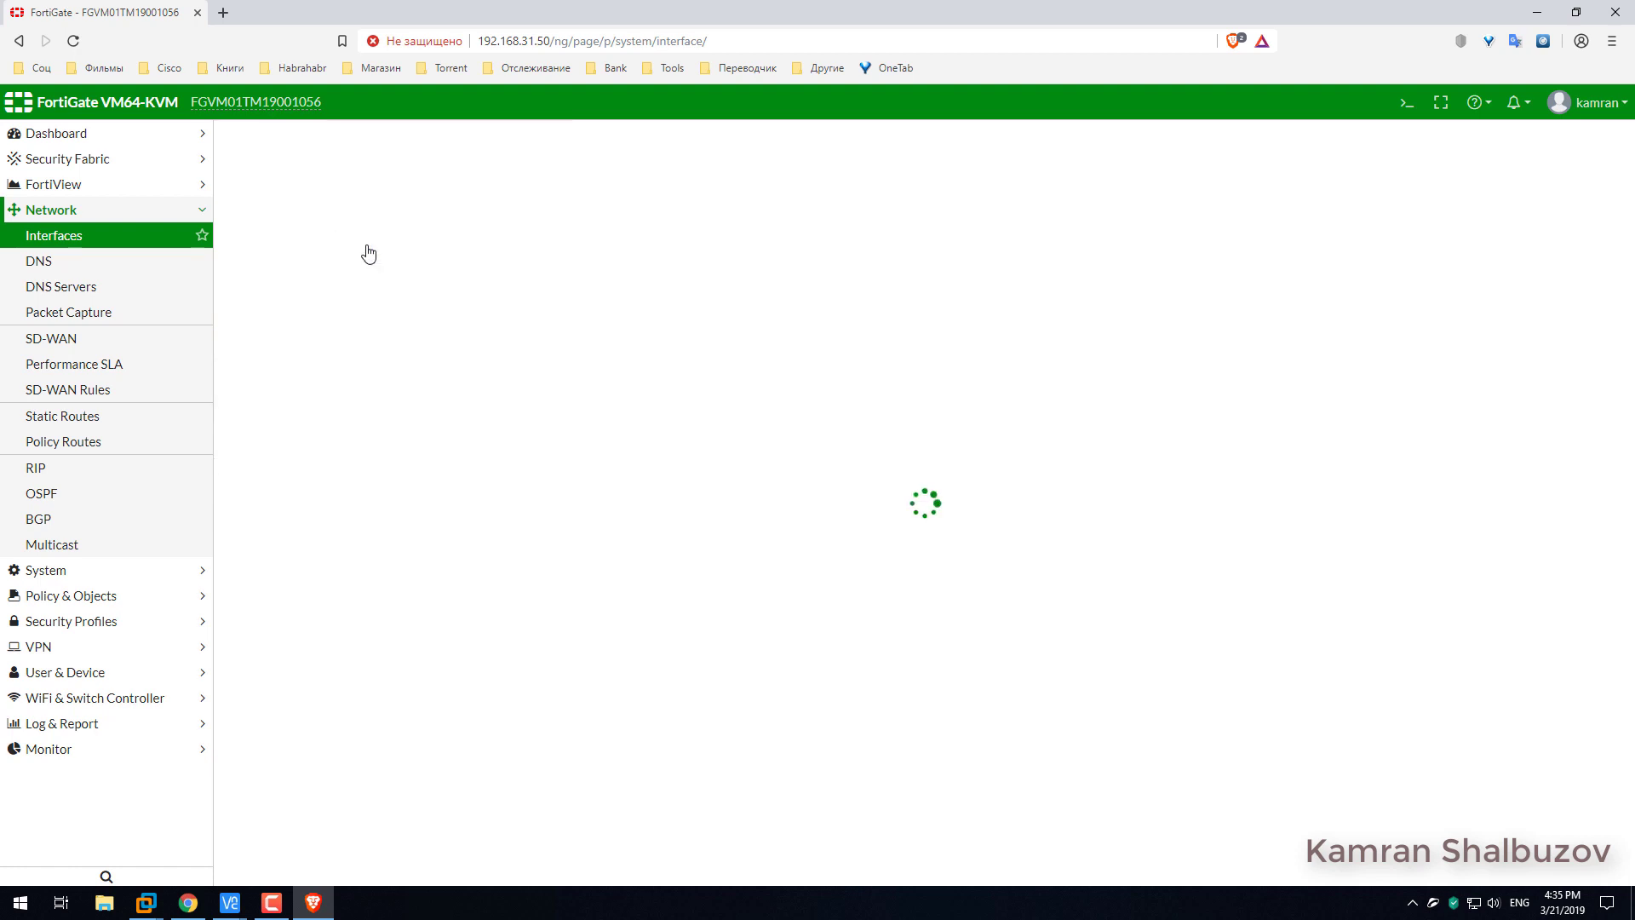
scroll(416, 631, "down", 1)
scroll(416, 631, "down", 1)
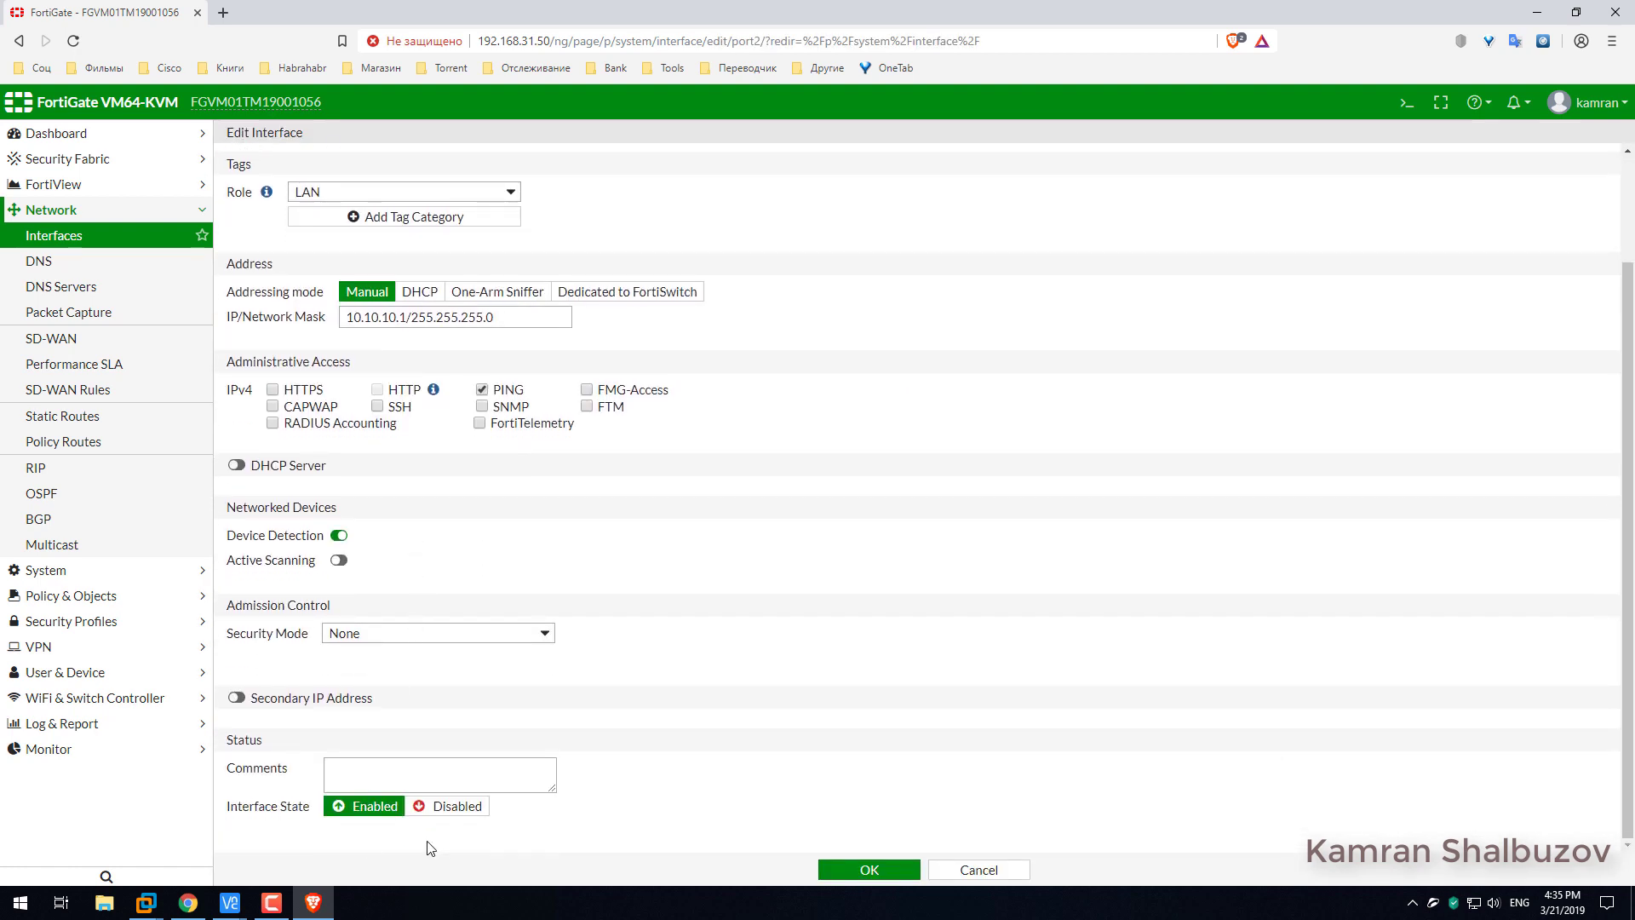
left_click(451, 808)
left_click(868, 872)
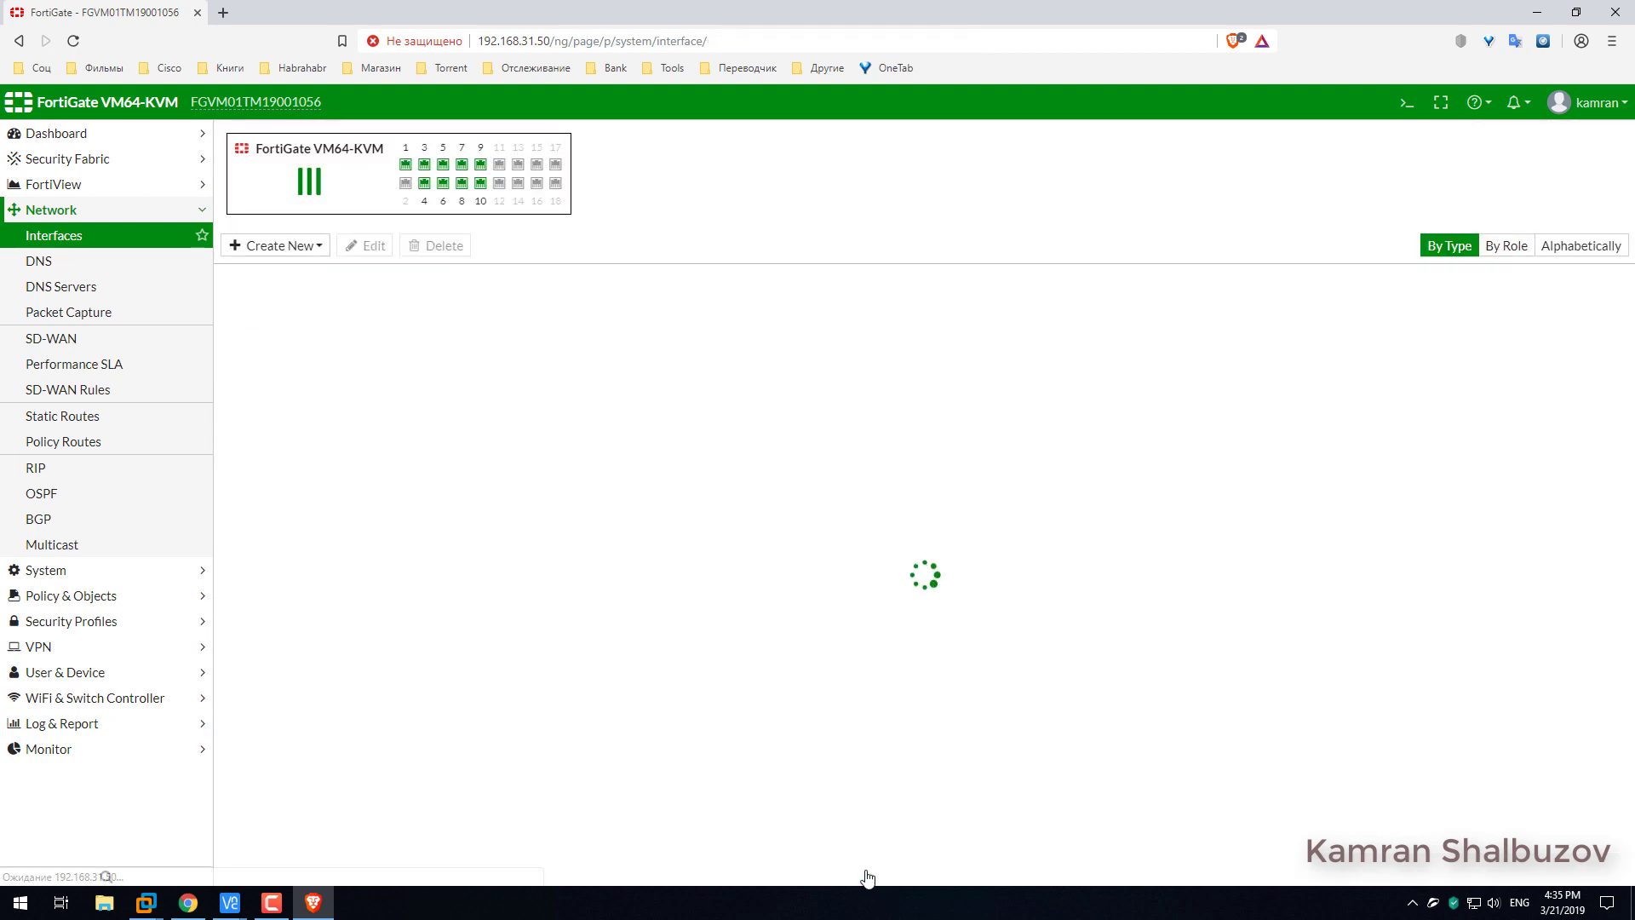
left_click(1588, 102)
Sign out and log back in with the Support-profile AD user's credentials.
left_click(1530, 247)
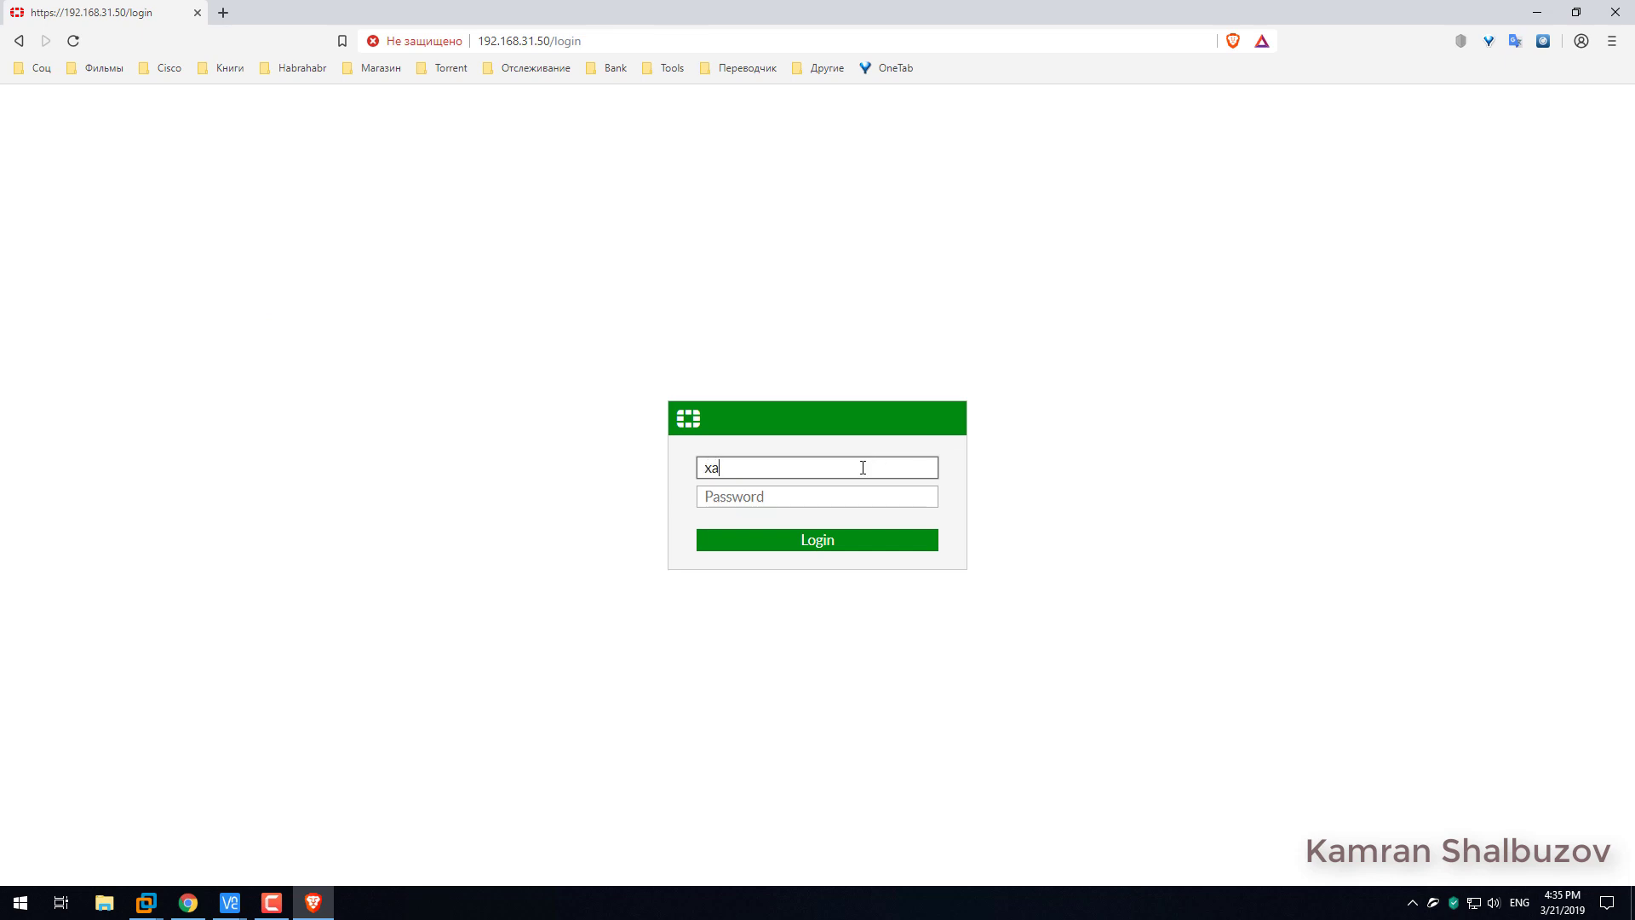
type("xalil")
key("Tab")
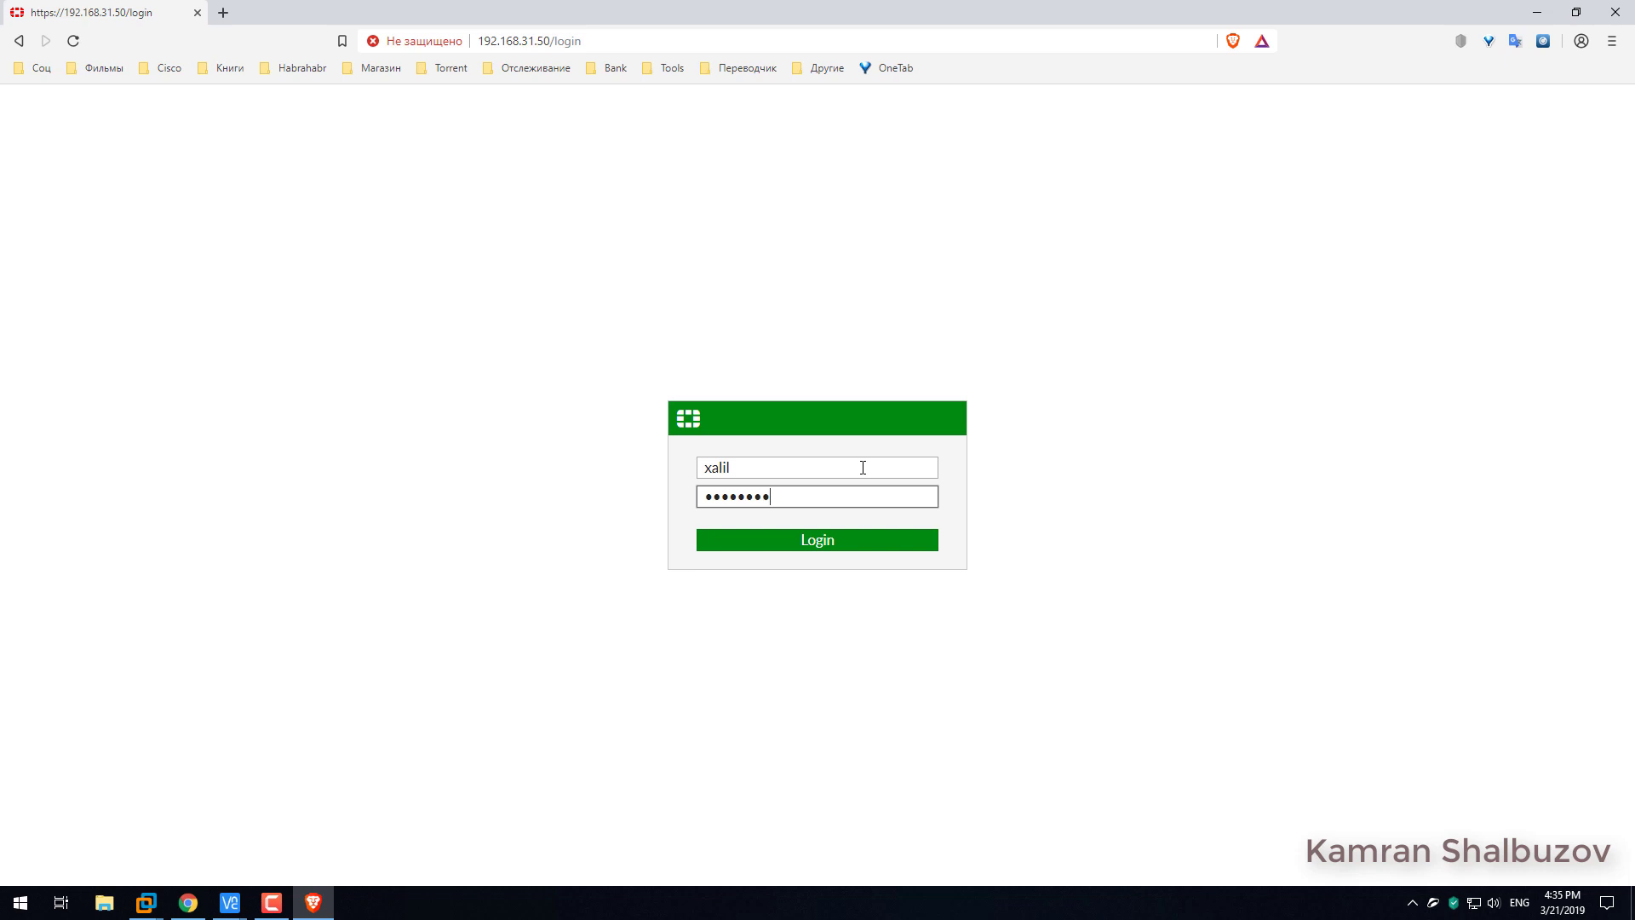
left_click(840, 547)
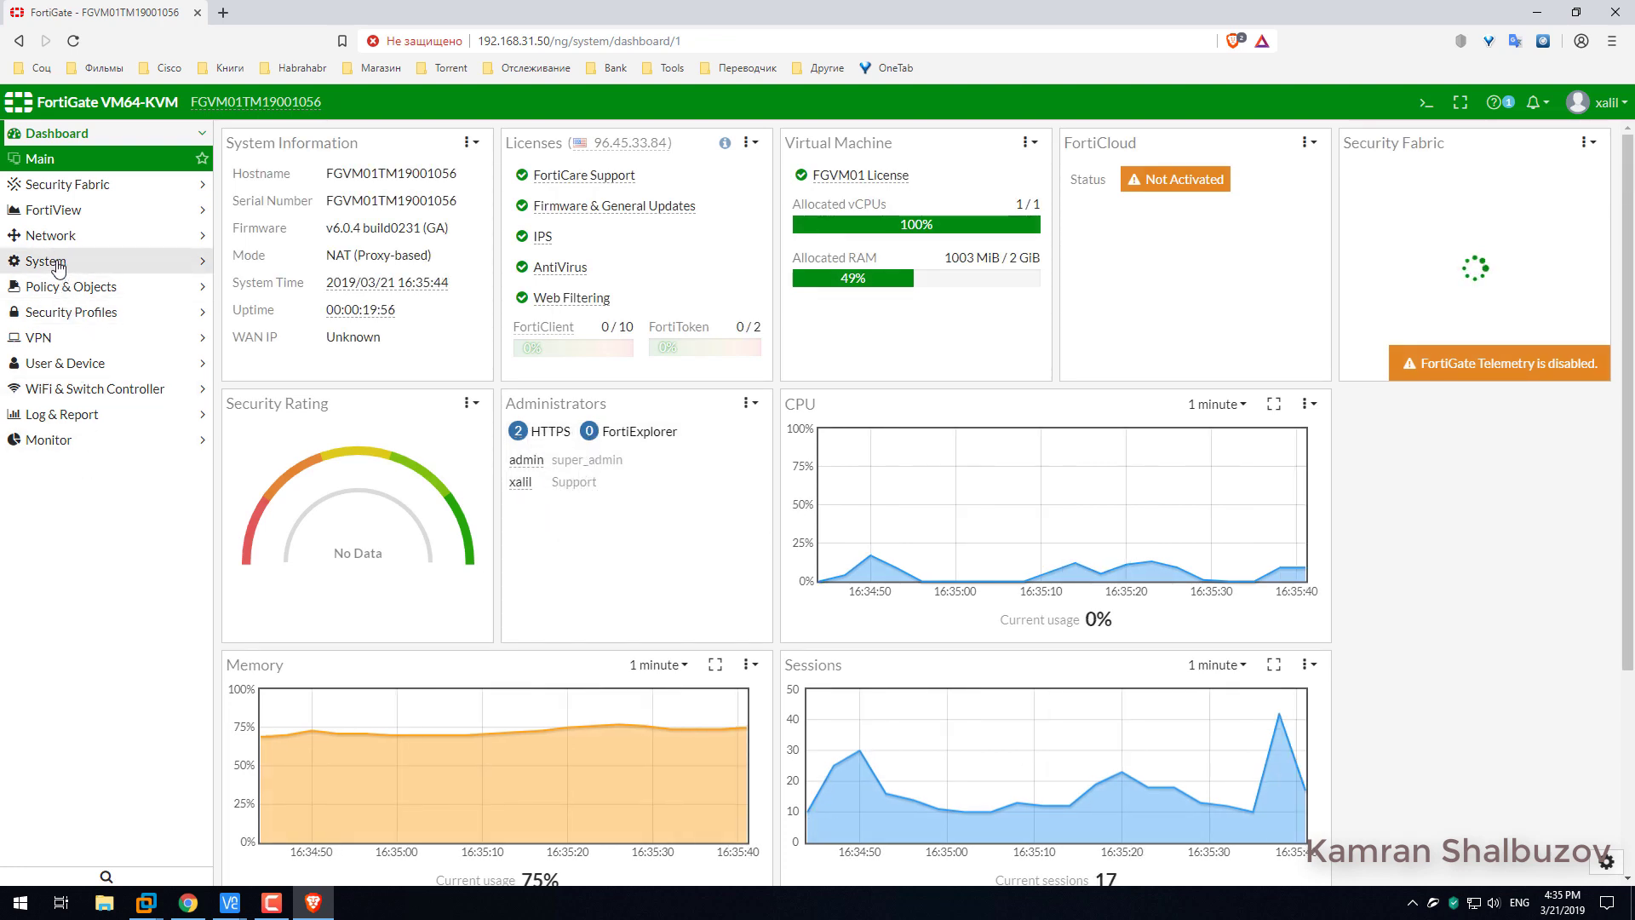
Try toggling port2's interface state, confirm only Return is offered, then go to Dashboard > Main.
left_click(50, 235)
left_click(52, 235)
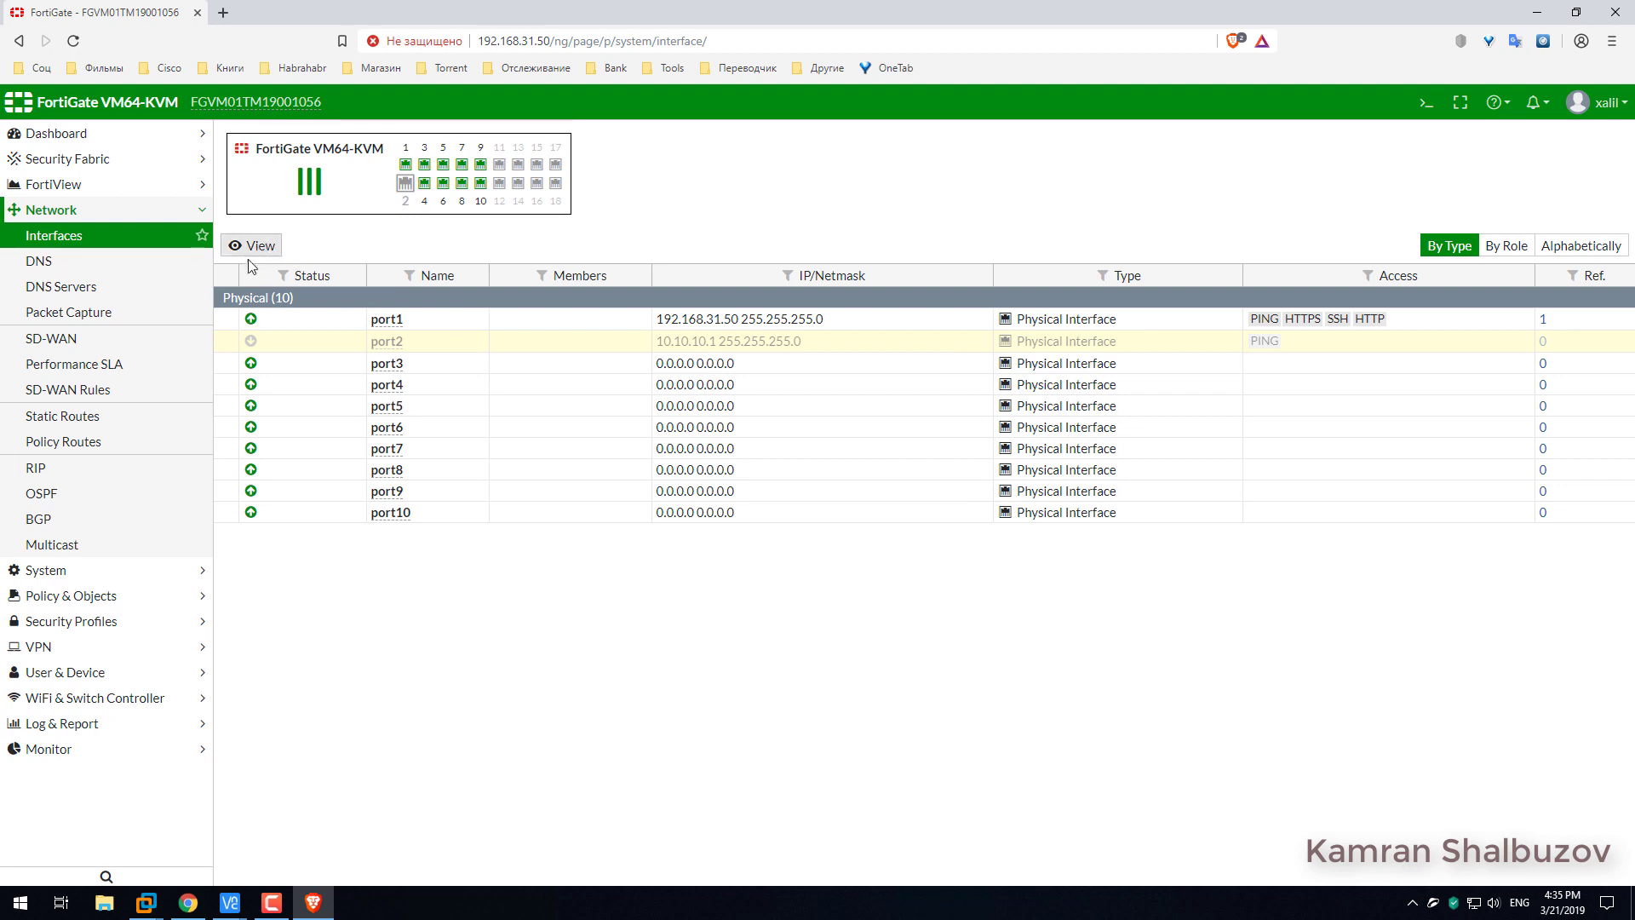
left_click(261, 247)
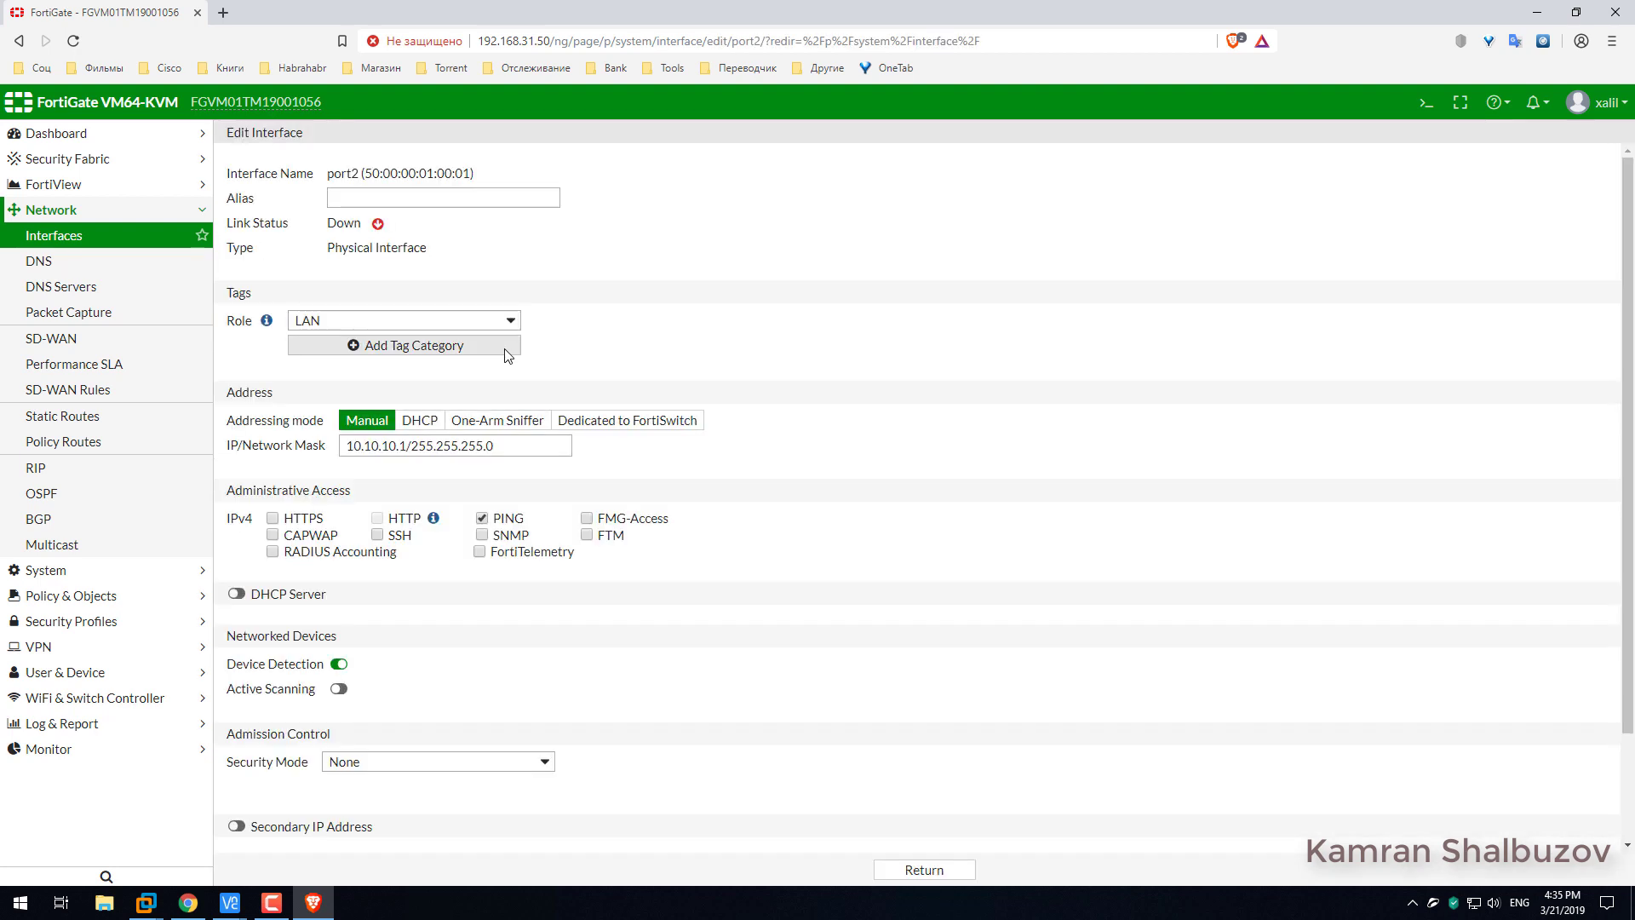
scroll(576, 525, "down", 2)
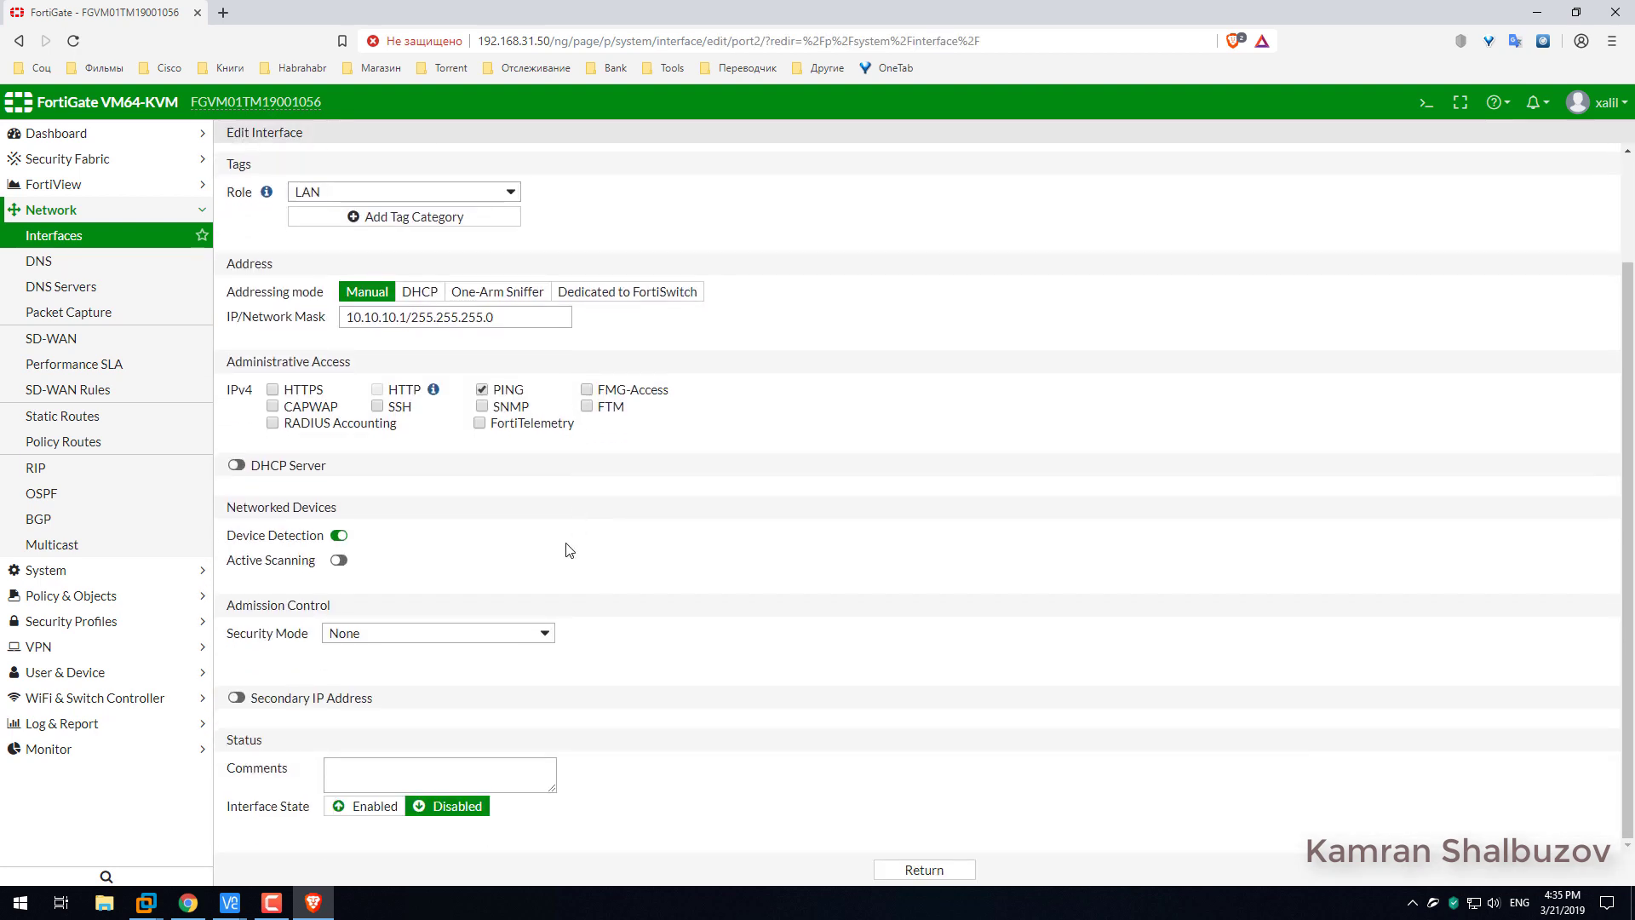
left_click(360, 806)
left_click(924, 870)
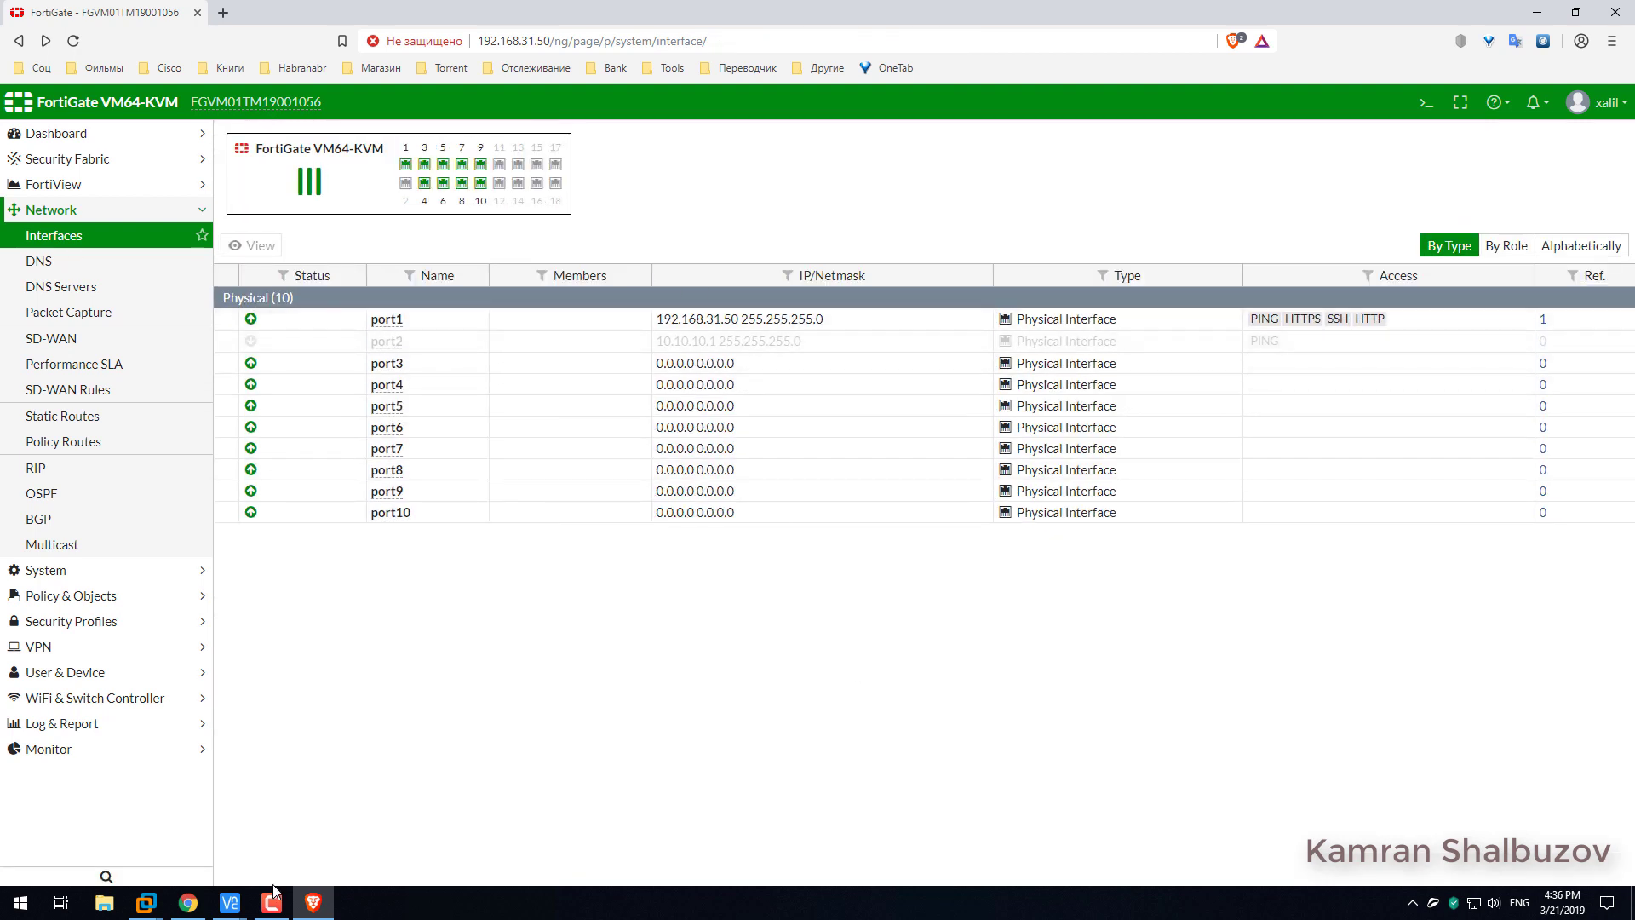
left_click(56, 135)
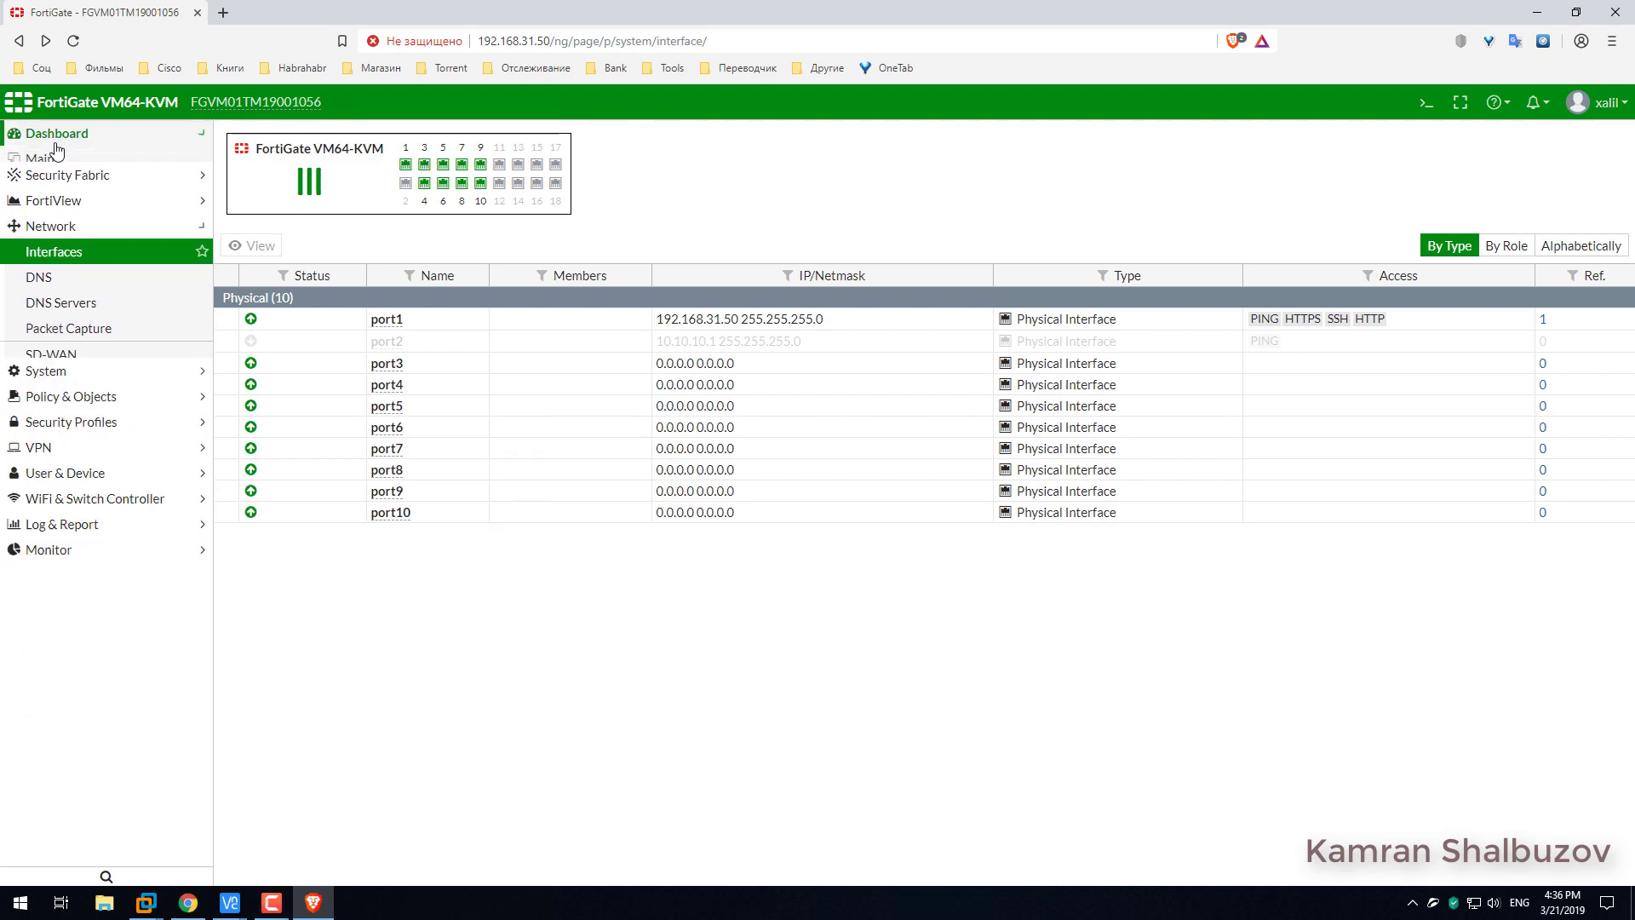
left_click(42, 158)
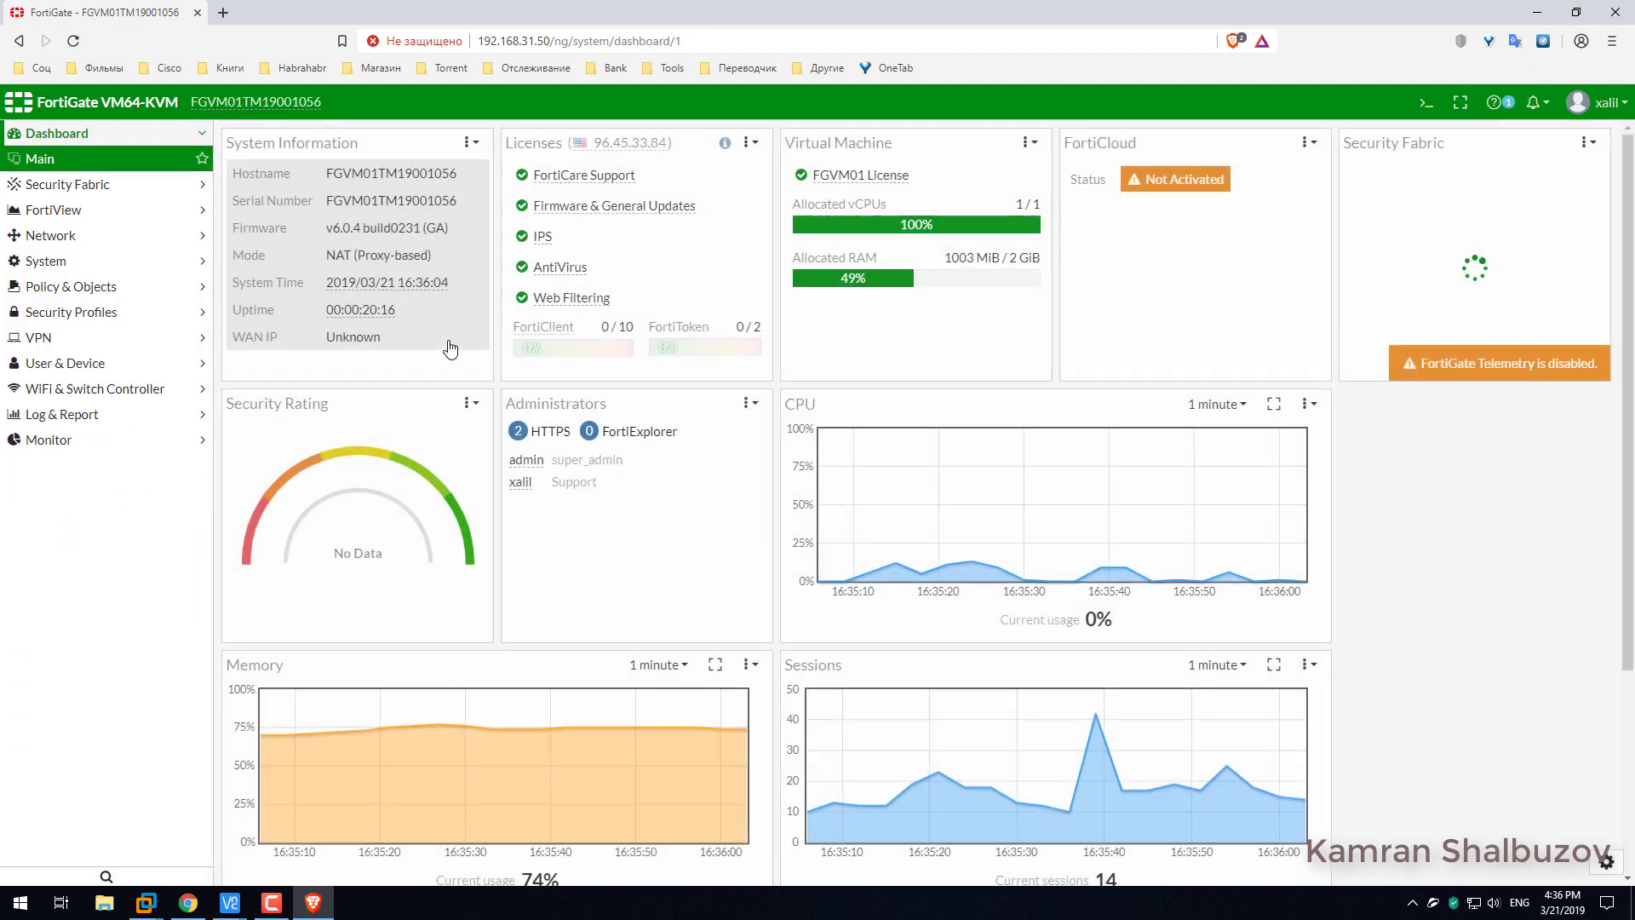